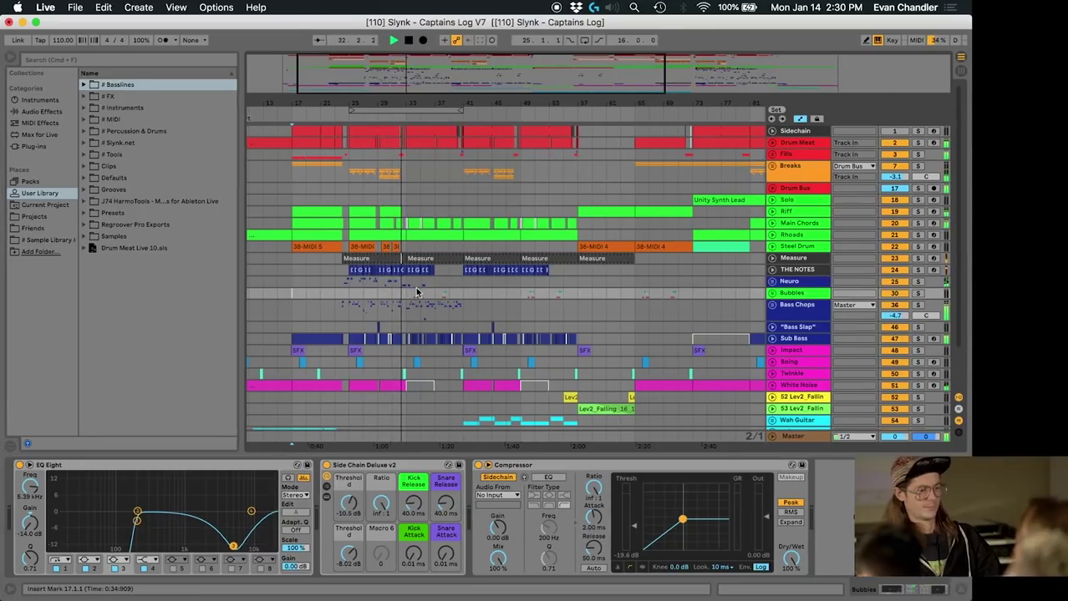
pyautogui.moveTo(430, 102); pyautogui.dragTo(432, 142)
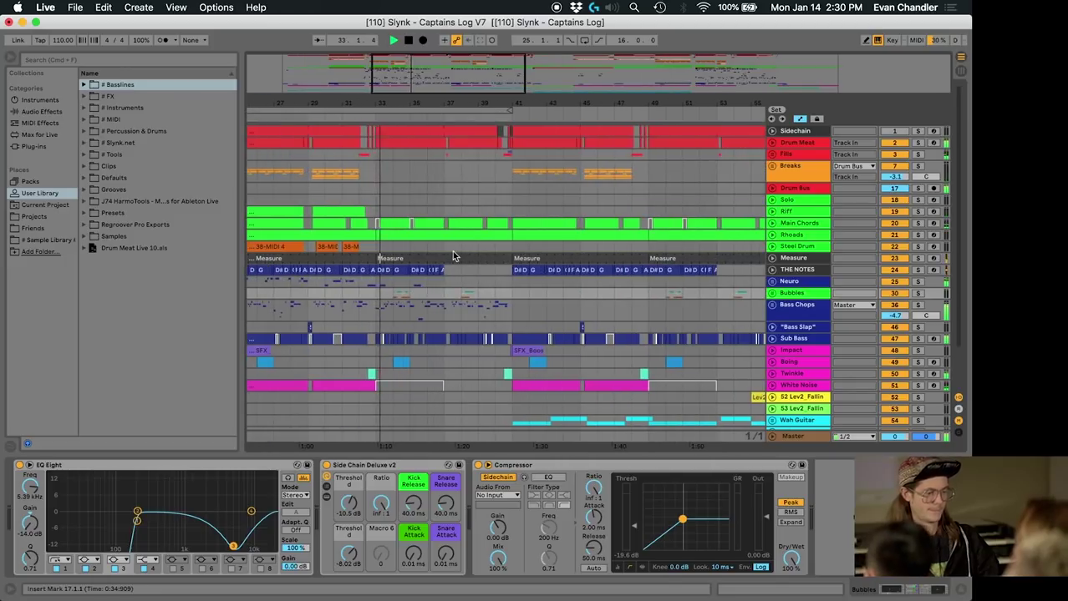
pyautogui.scroll(-4, 508, 270)
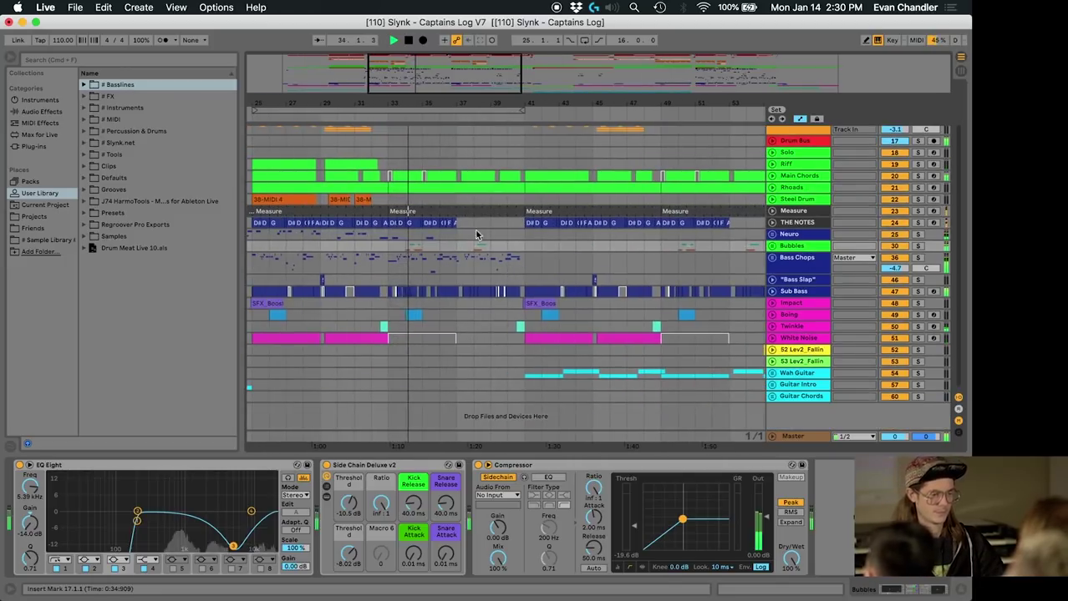
pyautogui.scroll(4, 465, 222)
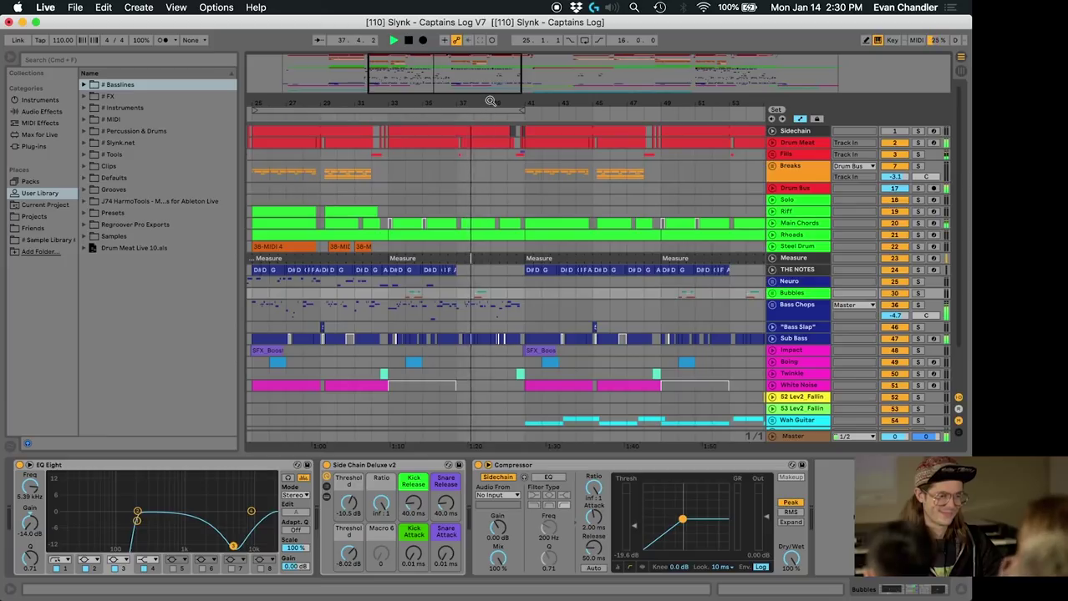
pyautogui.moveTo(425, 110); pyautogui.dragTo(382, 117)
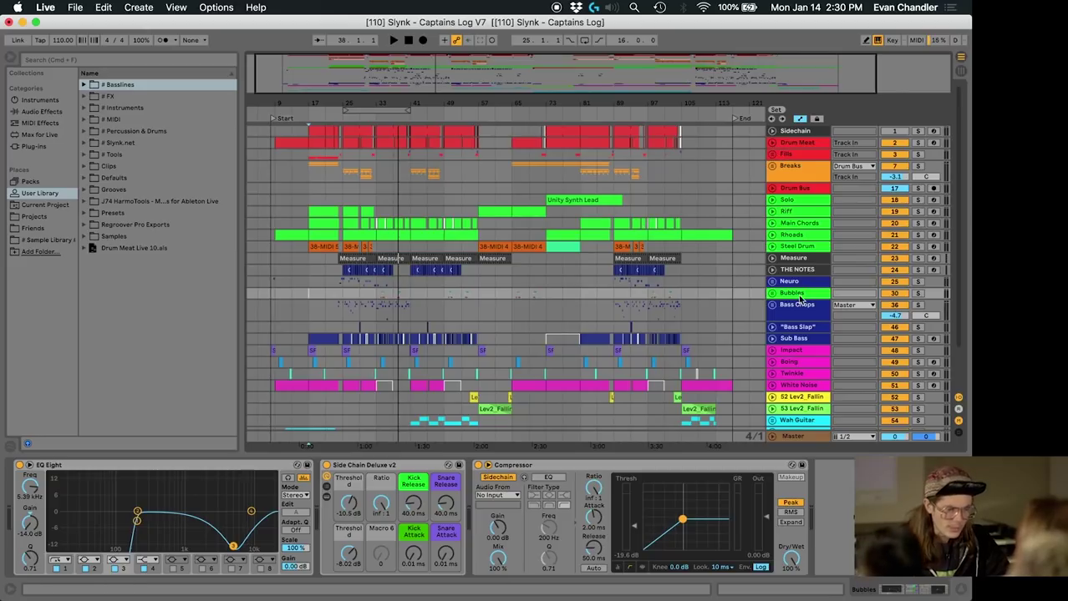
# - Unfold and solo the Drum Meat track, then audition its clip from bar 25
pyautogui.click(341, 298)
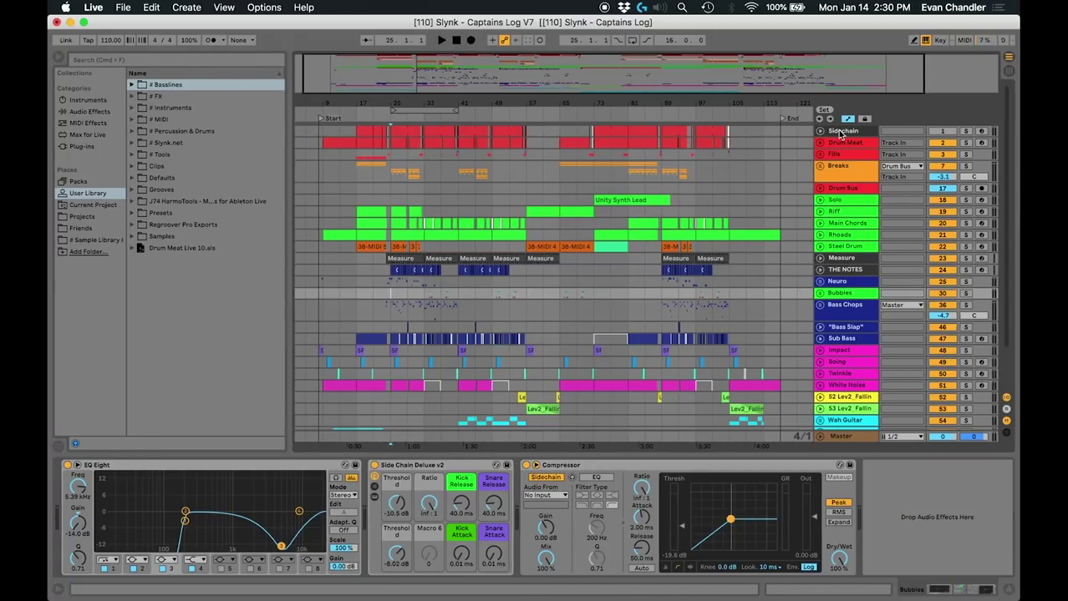
pyautogui.click(842, 131)
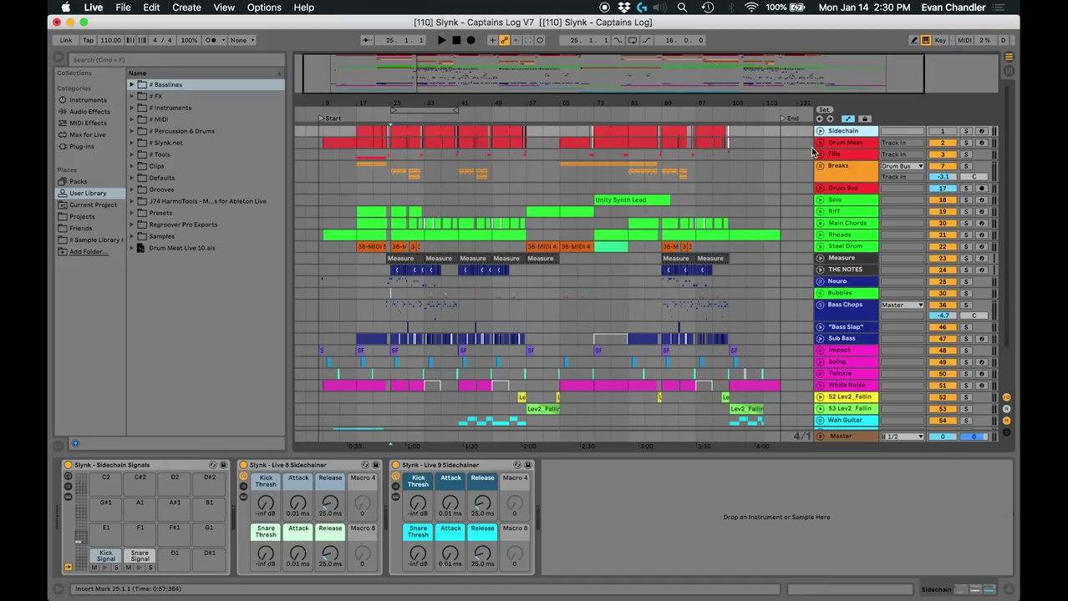
pyautogui.click(820, 143)
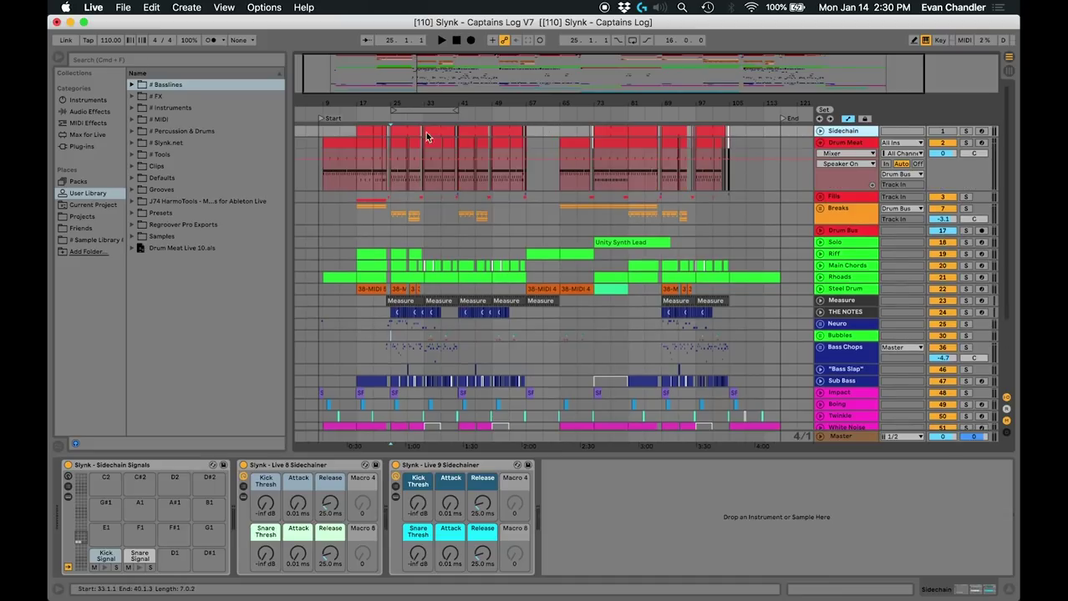
pyautogui.click(400, 141)
pyautogui.click(965, 144)
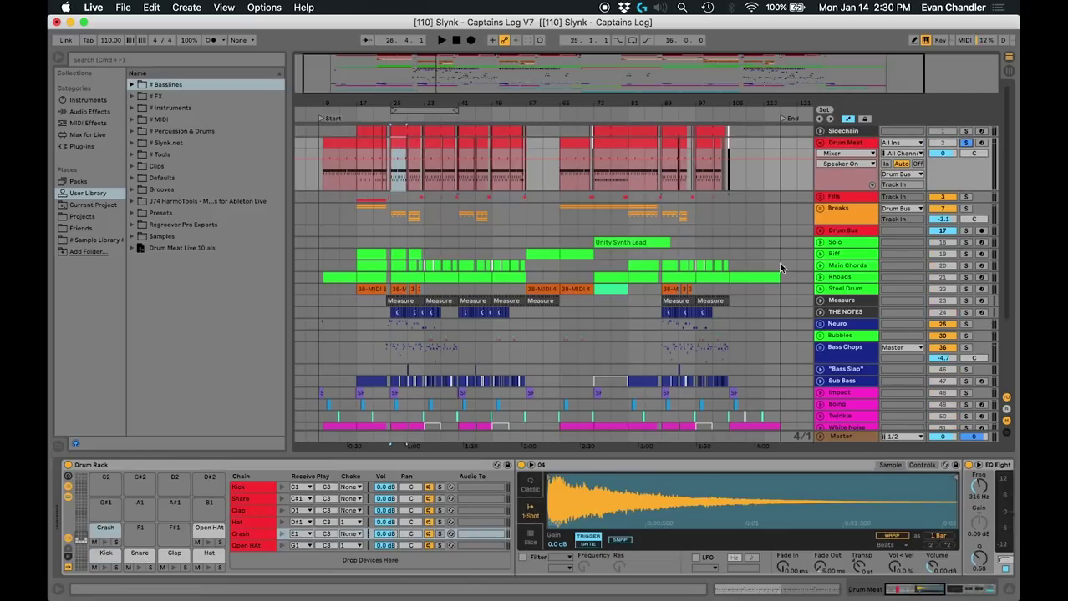
pyautogui.press('space')
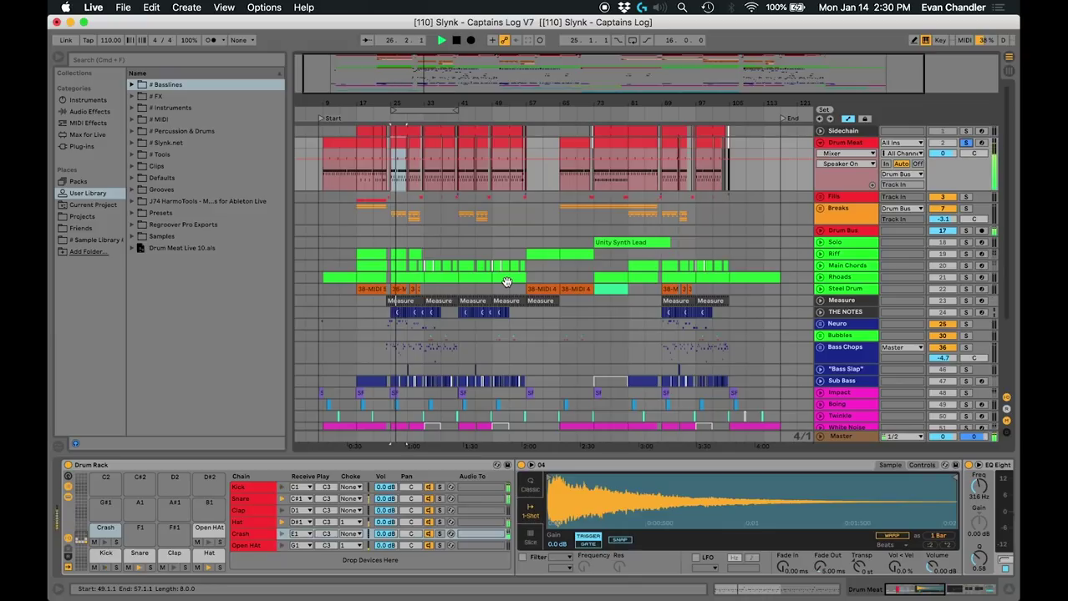
pyautogui.press('space')
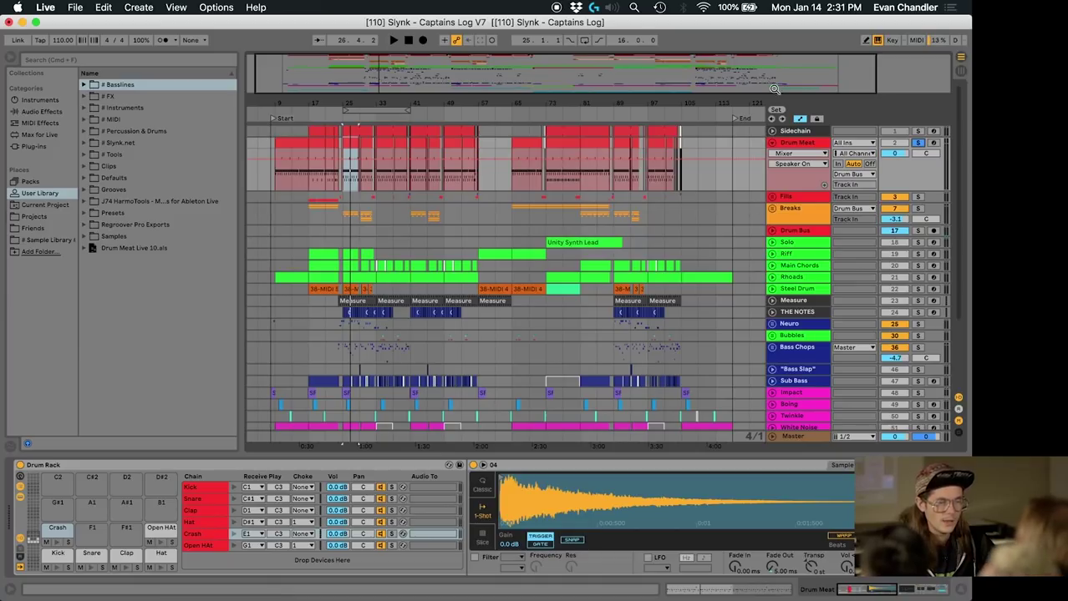
# - Preview the Kick pad in the Drum Meat track's Drum Rack
pyautogui.click(786, 132)
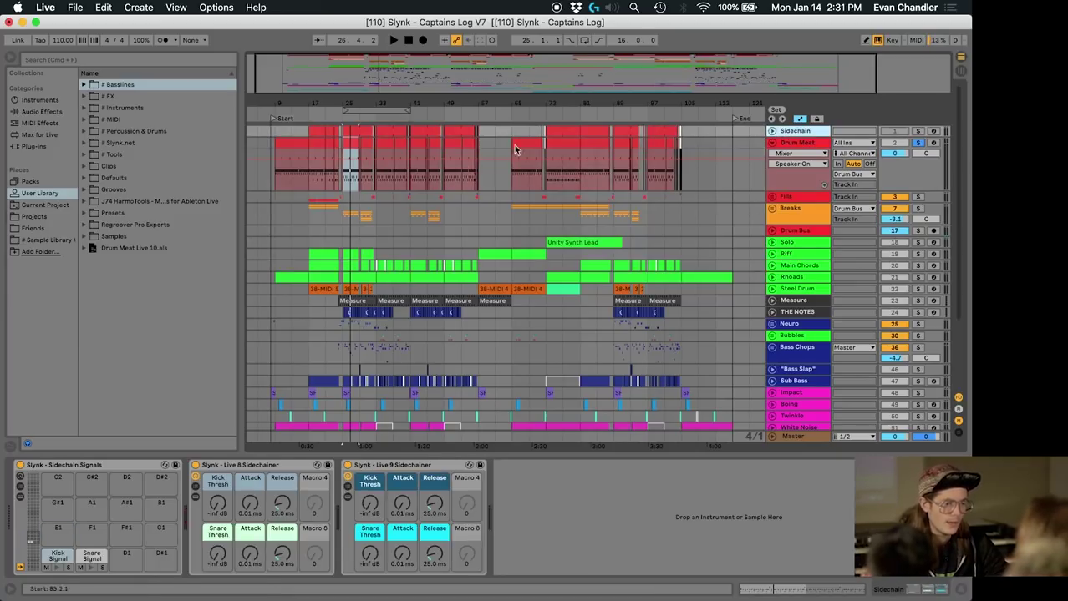
pyautogui.moveTo(350, 101); pyautogui.dragTo(518, 125)
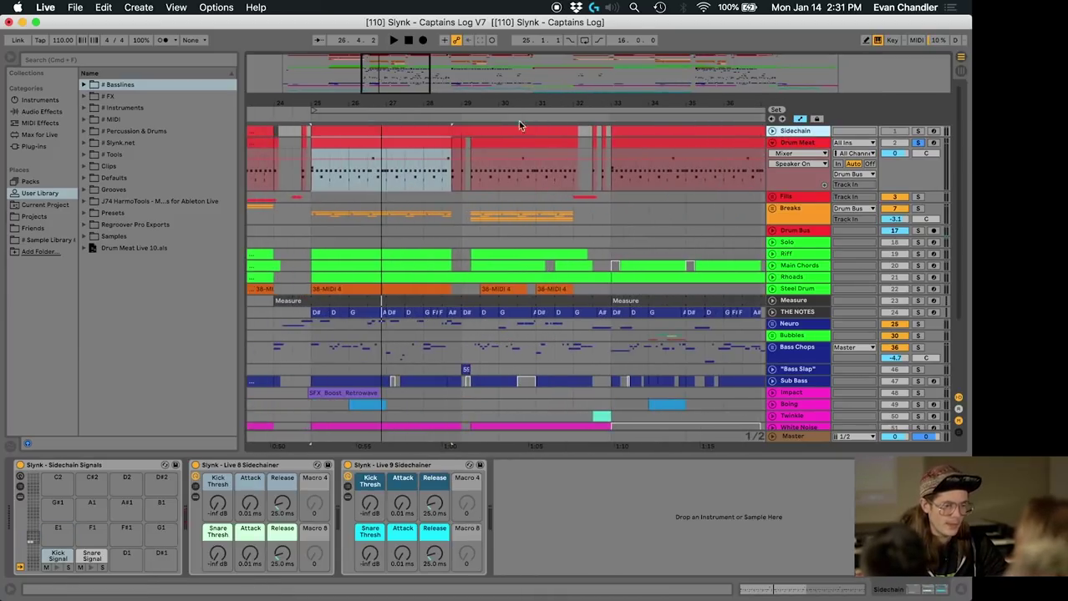
pyautogui.click(825, 154)
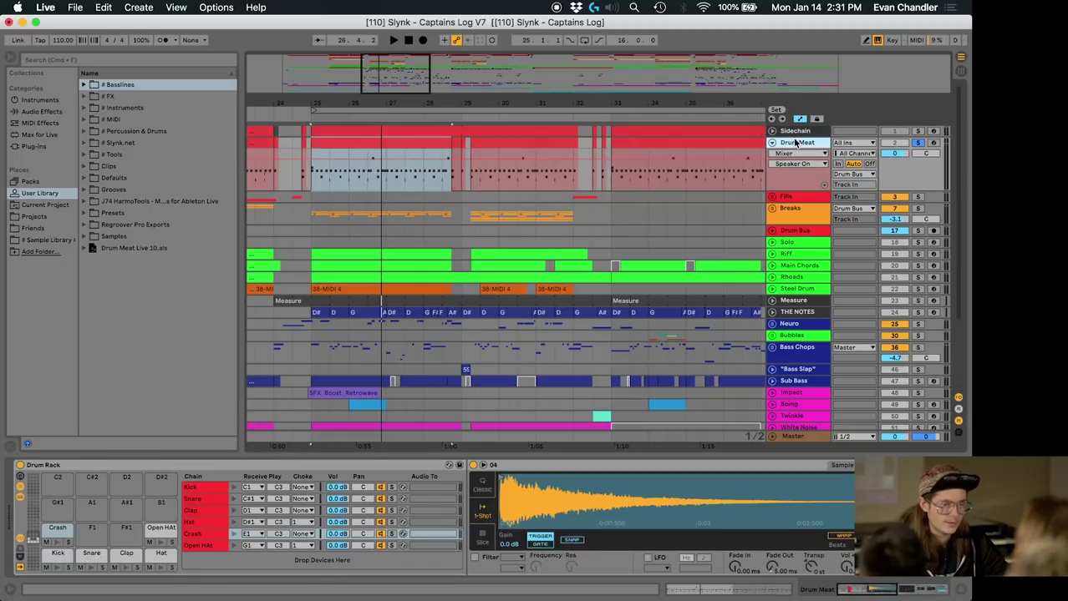
pyautogui.click(56, 568)
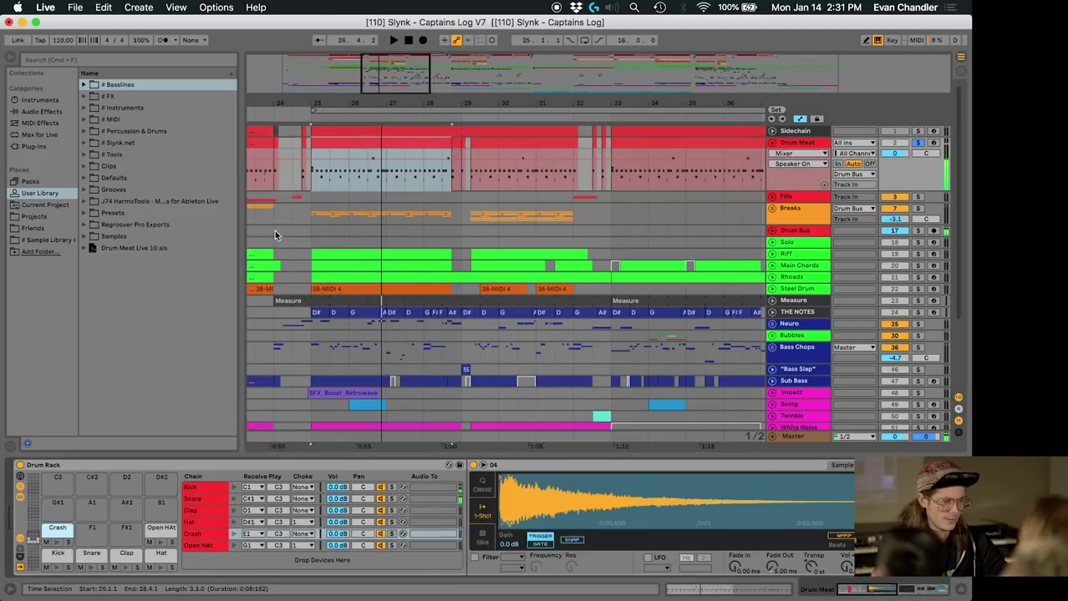
# - Preview the Kick Signal pad in the Sidechain track's rack and inspect the Operator and Utility devices in its chain
pyautogui.click(793, 134)
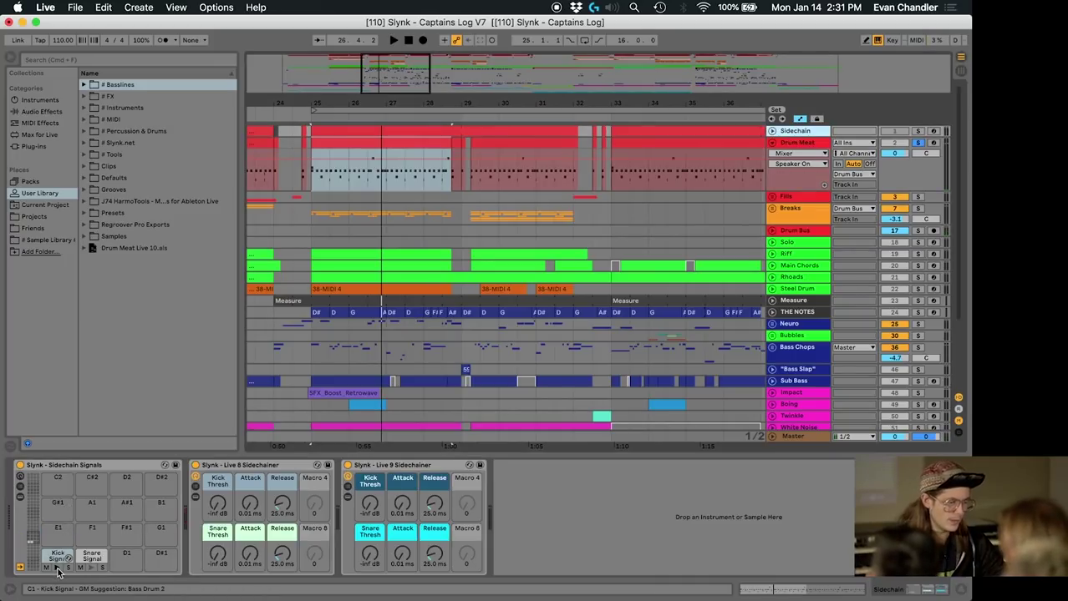
pyautogui.click(57, 569)
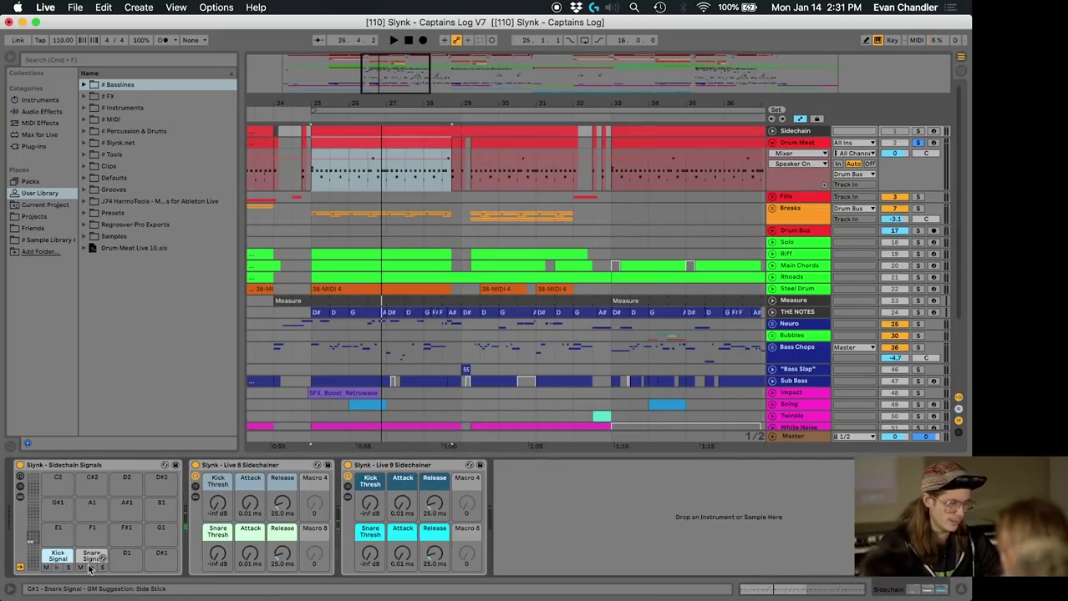
pyautogui.click(24, 498)
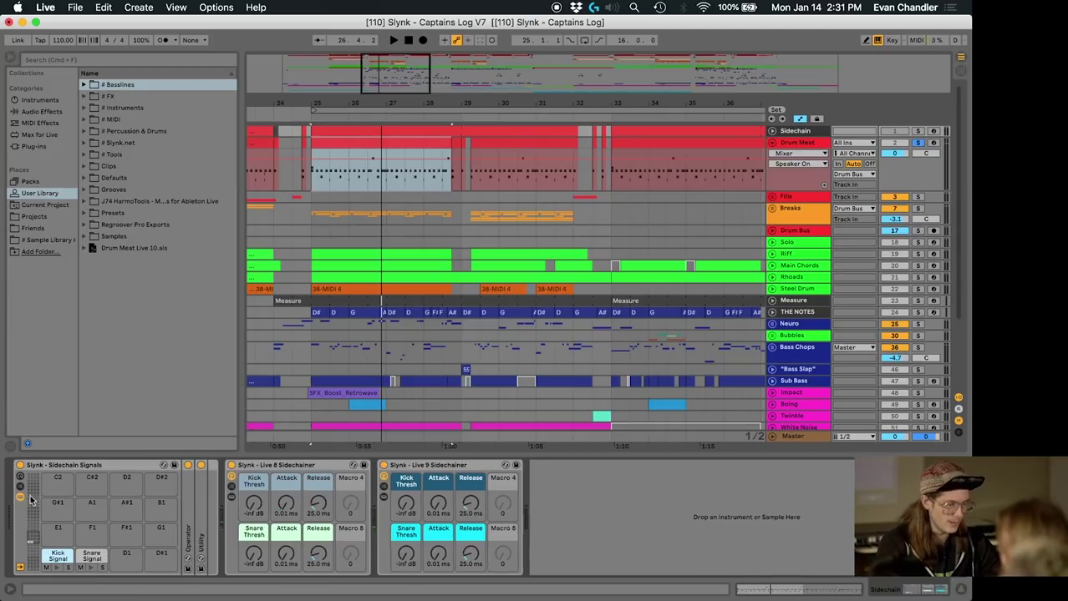
pyautogui.doubleClick(189, 517)
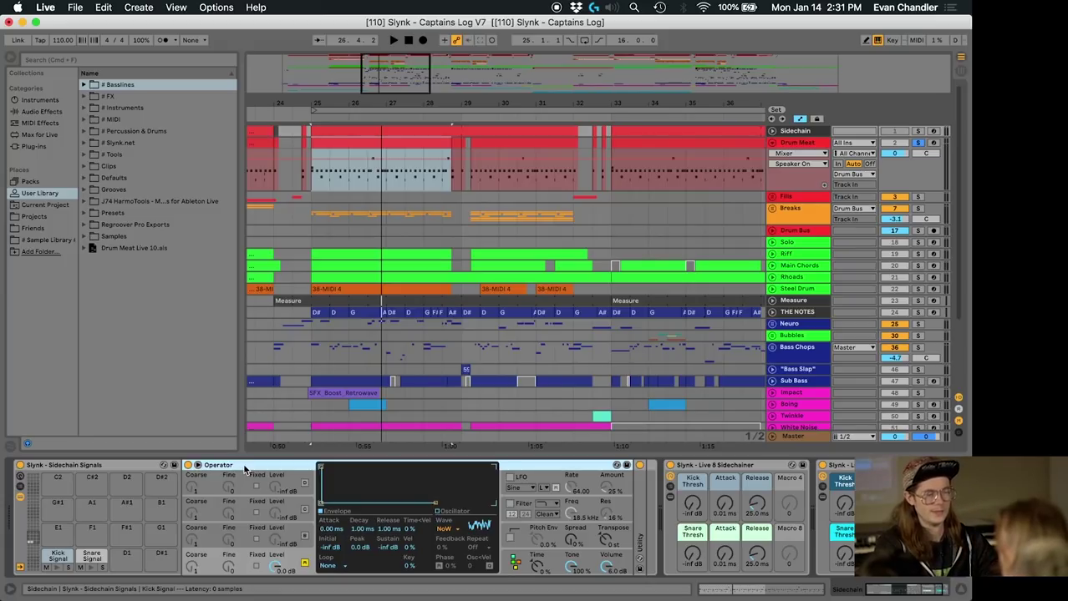
pyautogui.press('Delete')
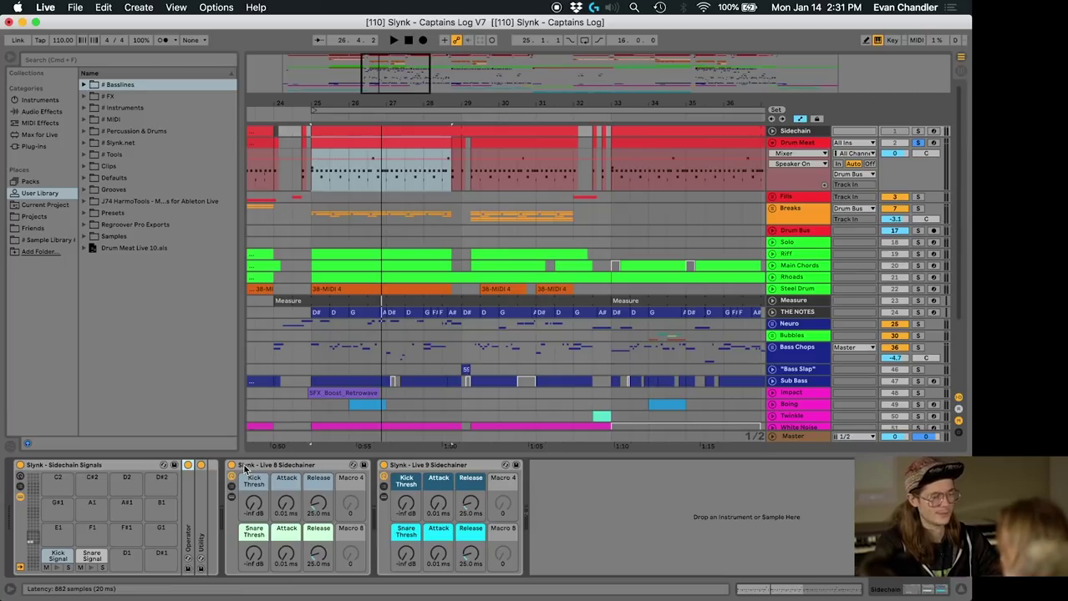
pyautogui.doubleClick(202, 504)
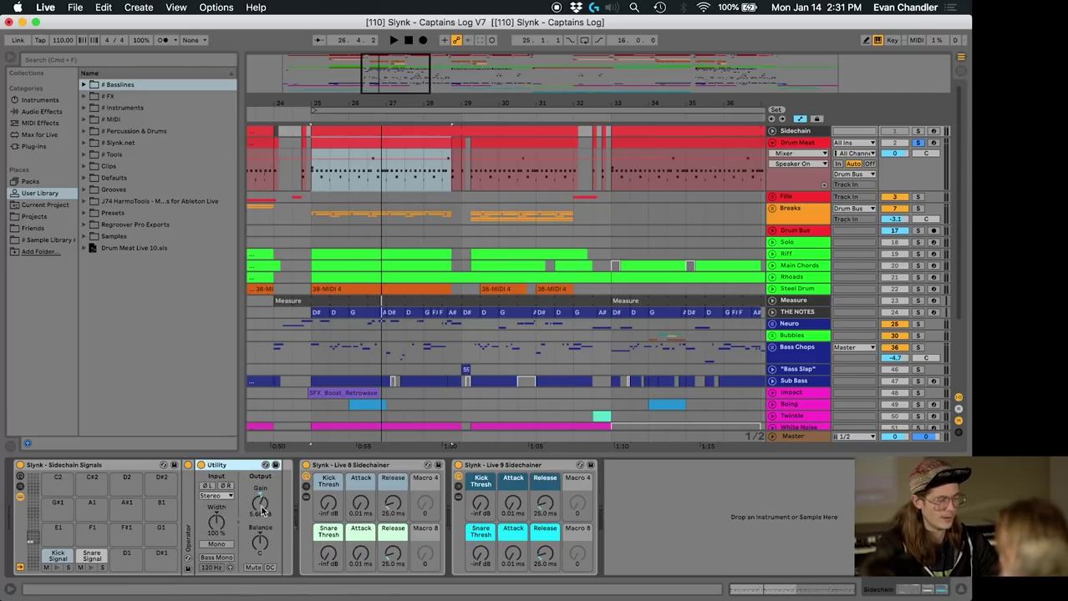
pyautogui.doubleClick(226, 465)
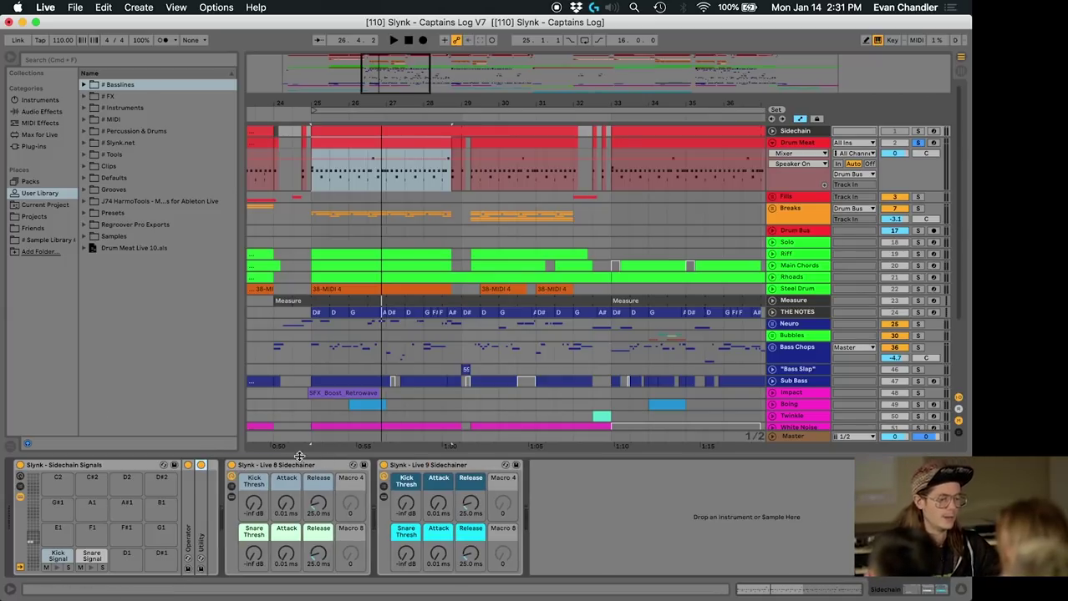
# - Show the Kick compressor's sidechain settings inside Live 8 Sidechainer, and unfold and enlarge the Sidechain track to compare its MIDI with Drum Meat
pyautogui.click(232, 499)
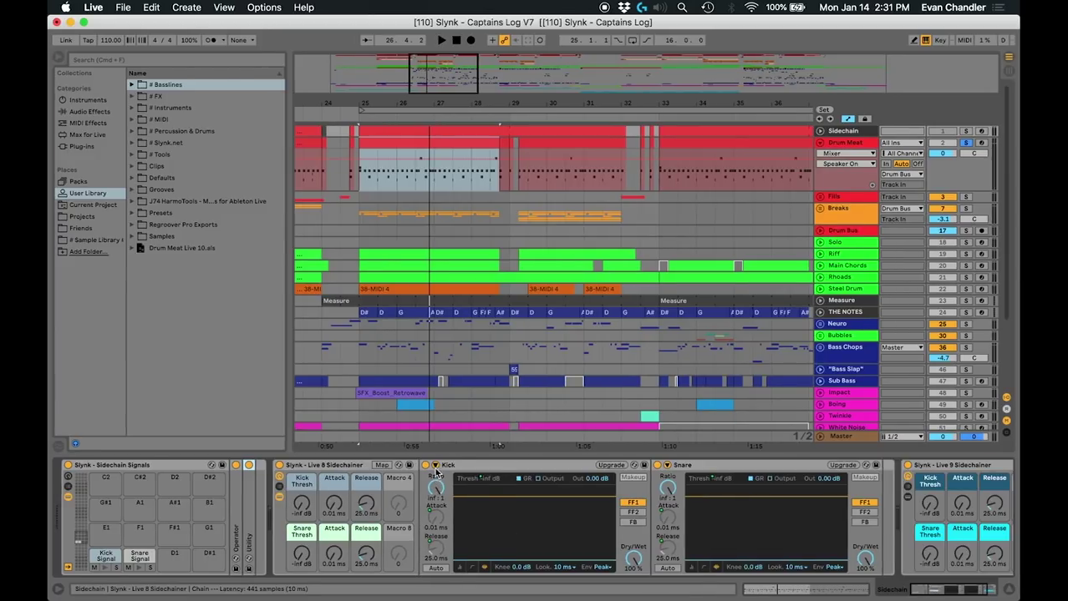
pyautogui.click(435, 466)
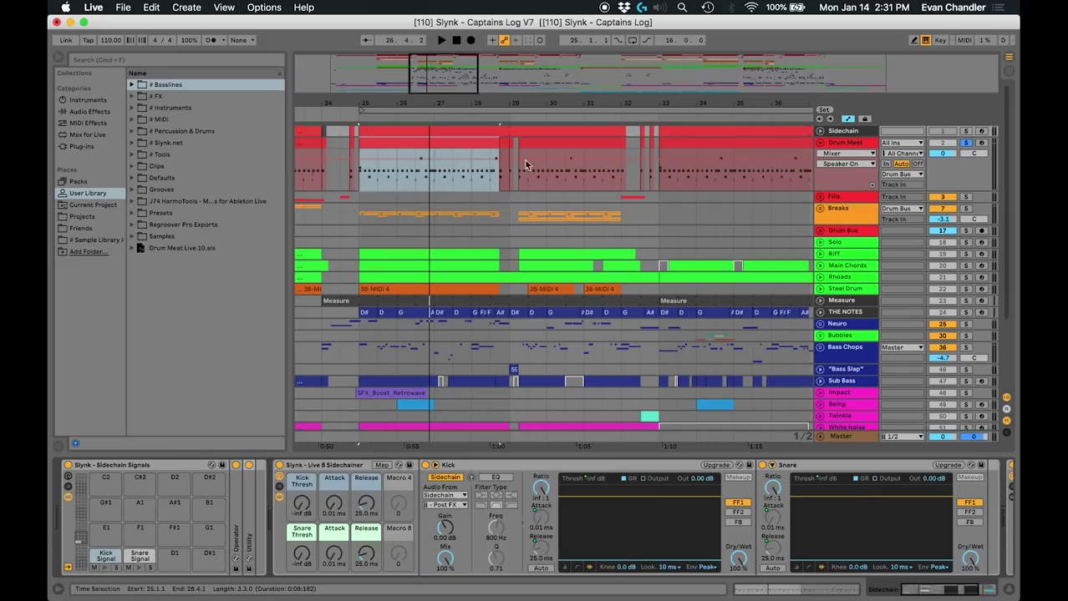
pyautogui.click(820, 131)
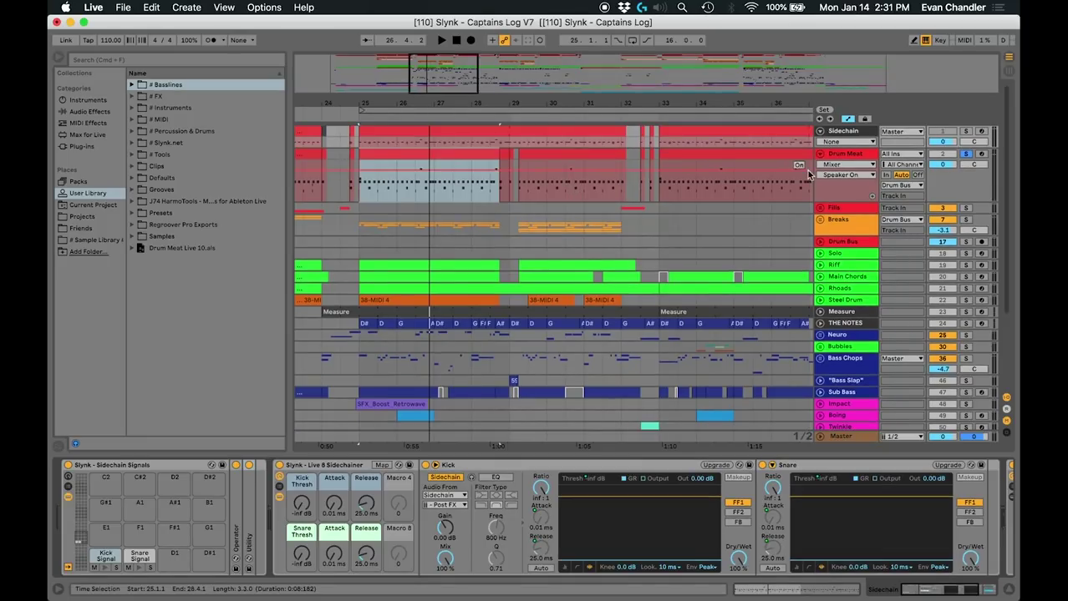
pyautogui.moveTo(834, 146); pyautogui.dragTo(834, 177)
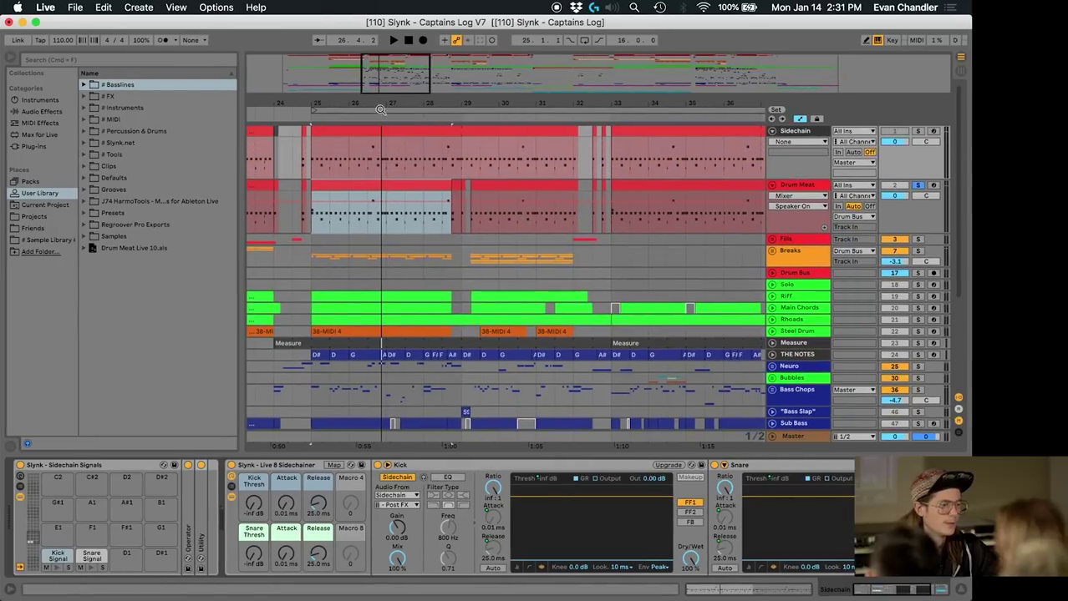
# - Create a new Live Set without saving changes to the current one, and show it in Arrangement View
pyautogui.click(75, 7)
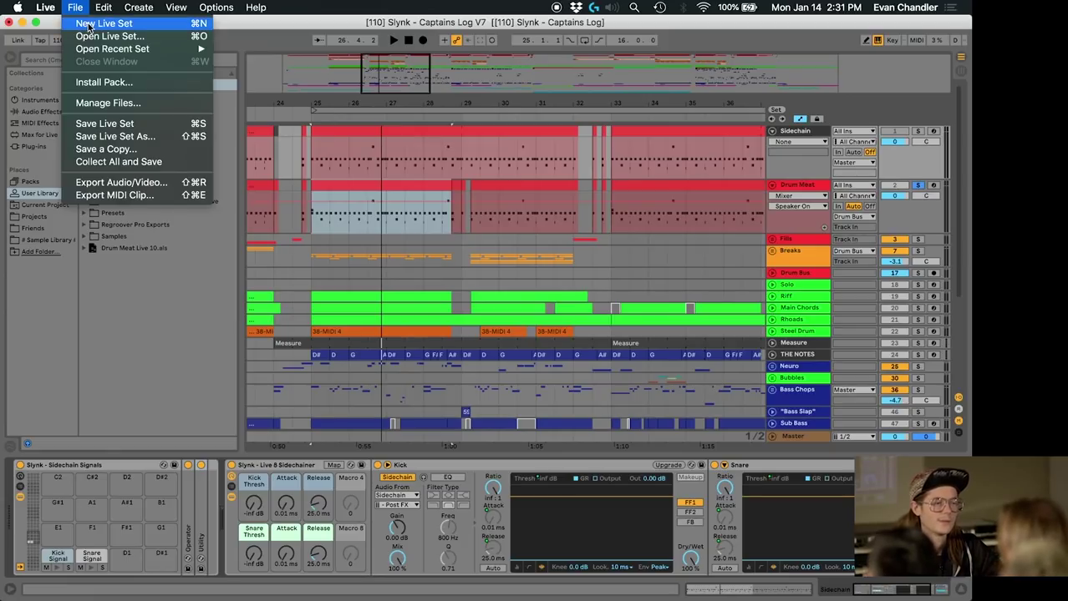
pyautogui.click(88, 28)
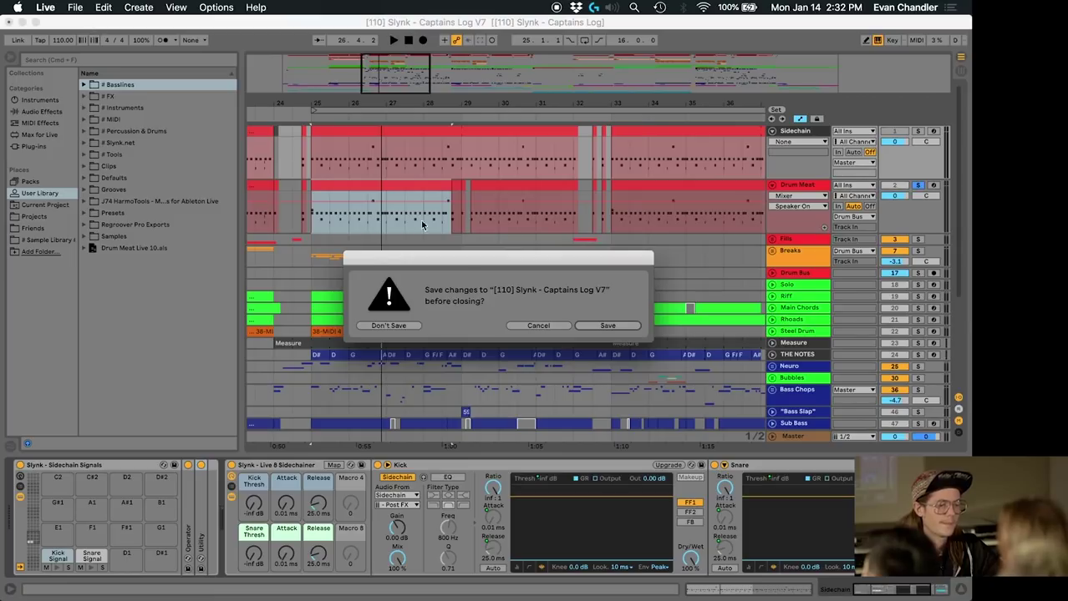
pyautogui.click(388, 325)
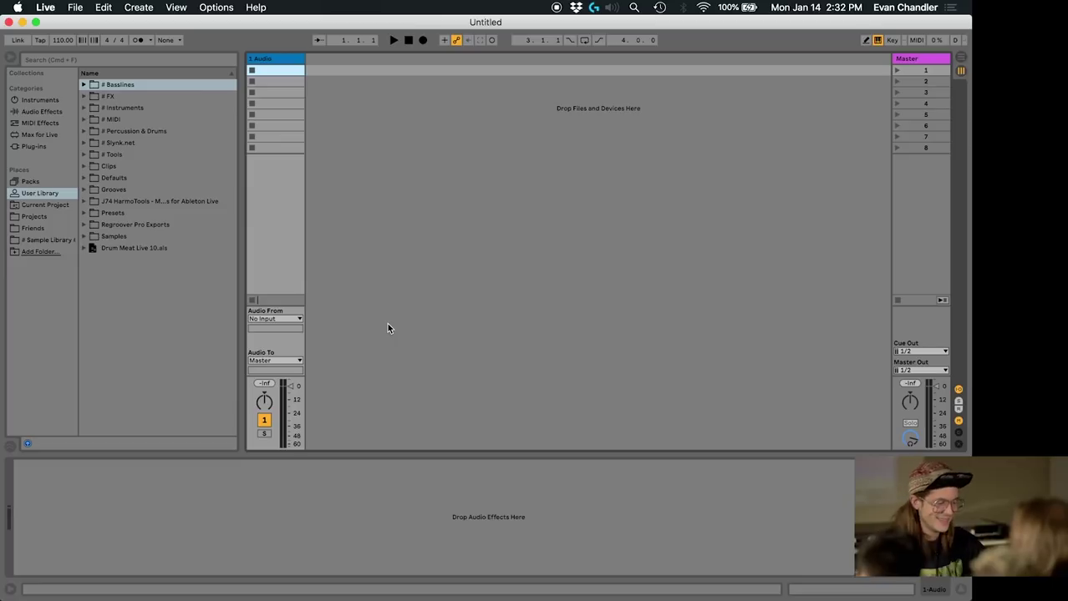
pyautogui.press('Tab')
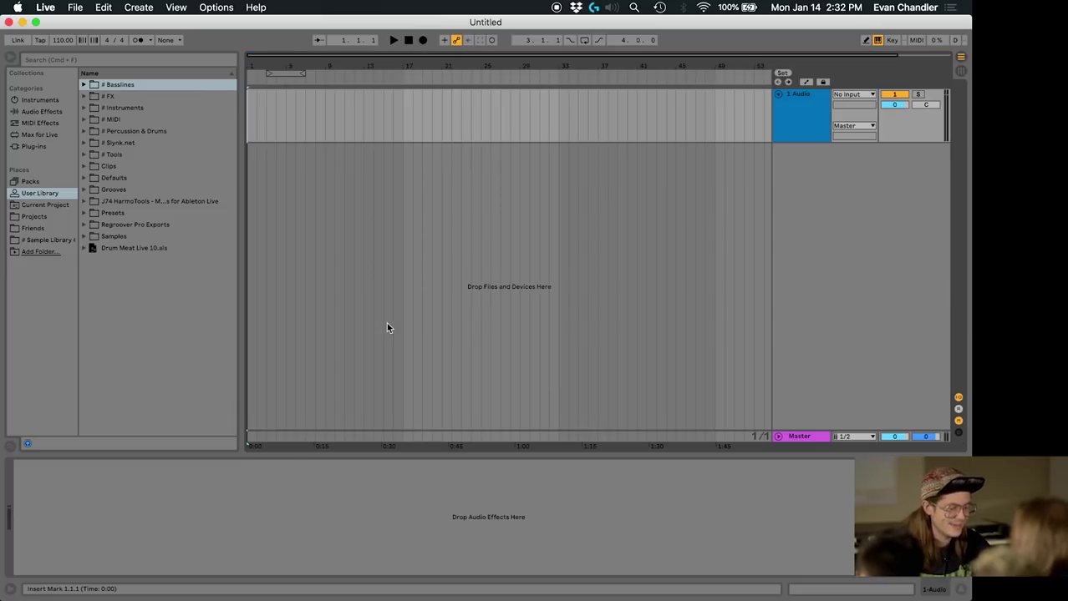
# - Search the browser for "drum" and add an empty Drum Rack on a new MIDI track
pyautogui.press('super+f')
pyautogui.write('drum')
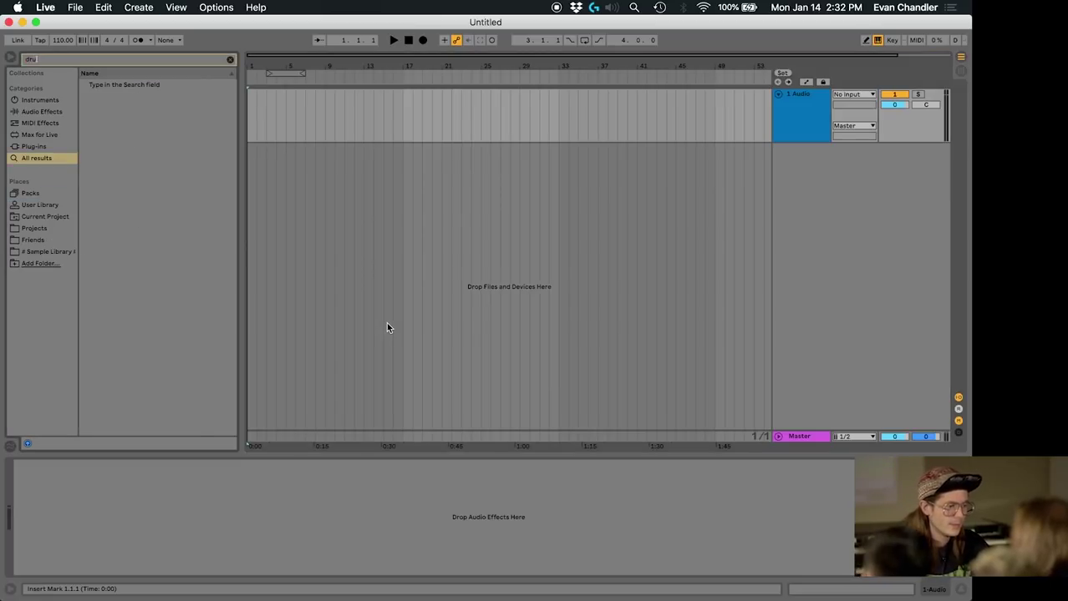
pyautogui.press('Down')
pyautogui.press('Down')
pyautogui.press('Return')
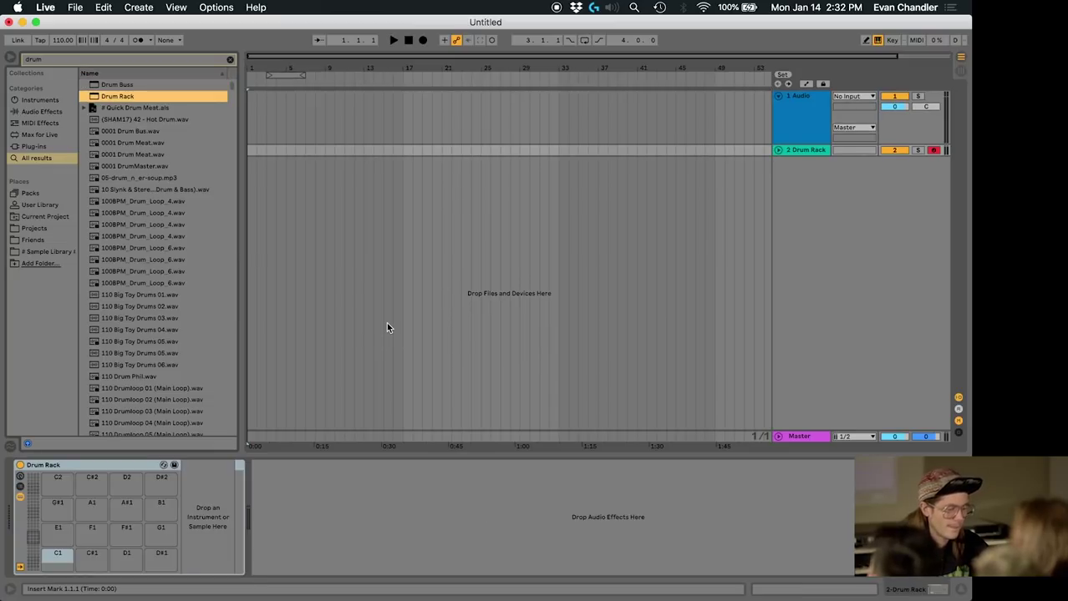
# - Search the browser for "kick vst" and load the Kick 2 plug-in onto the Drum Rack's C1 pad
pyautogui.press('super+f')
pyautogui.write('kick2')
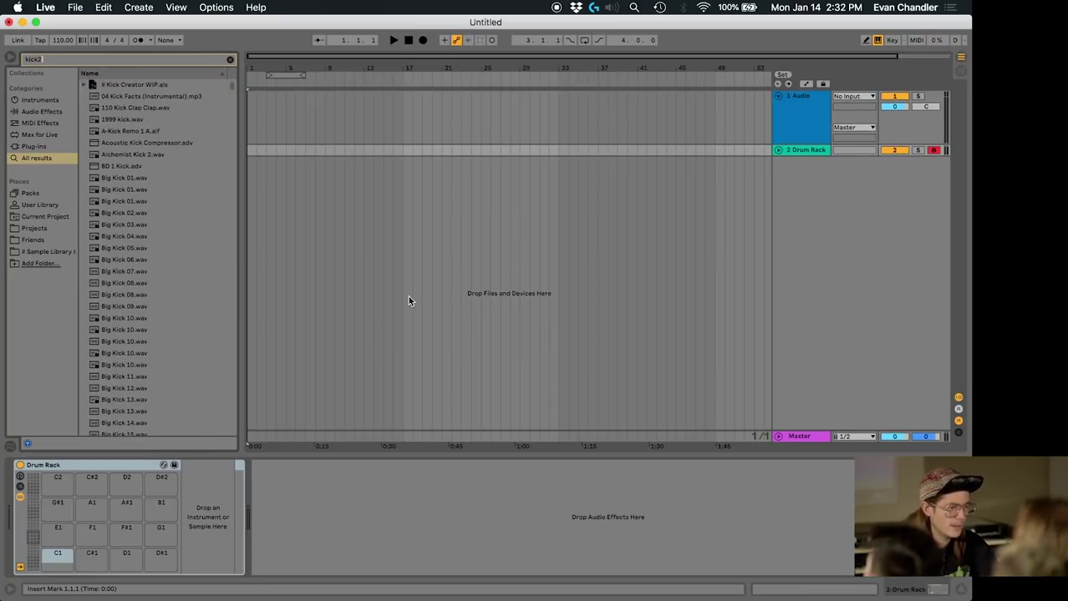
pyautogui.press('BackSpace')
pyautogui.write('vst')
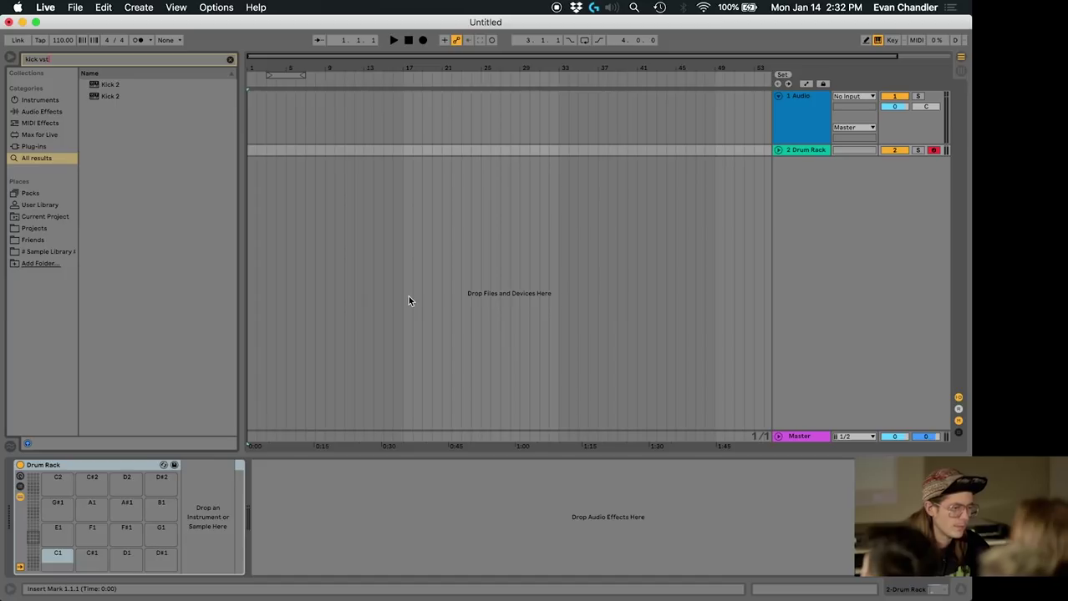
pyautogui.press('Down')
pyautogui.moveTo(111, 98); pyautogui.dragTo(55, 557)
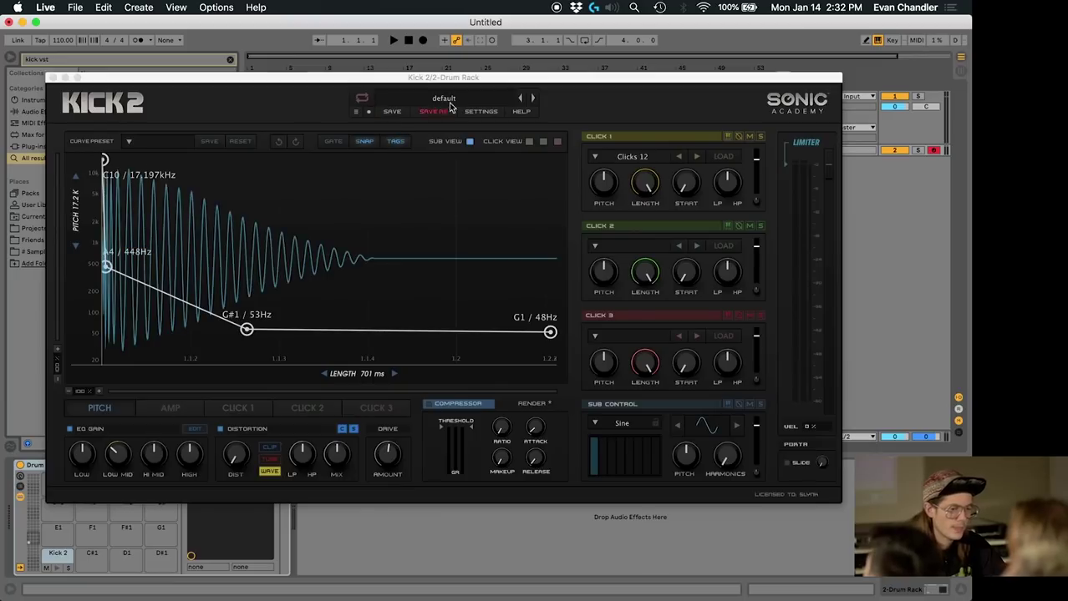
# - Load the D&B factory preset Sub 01 in Kick 2 and lower the pitch curve's two middle points to 147 Hz and 46 Hz
pyautogui.click(448, 102)
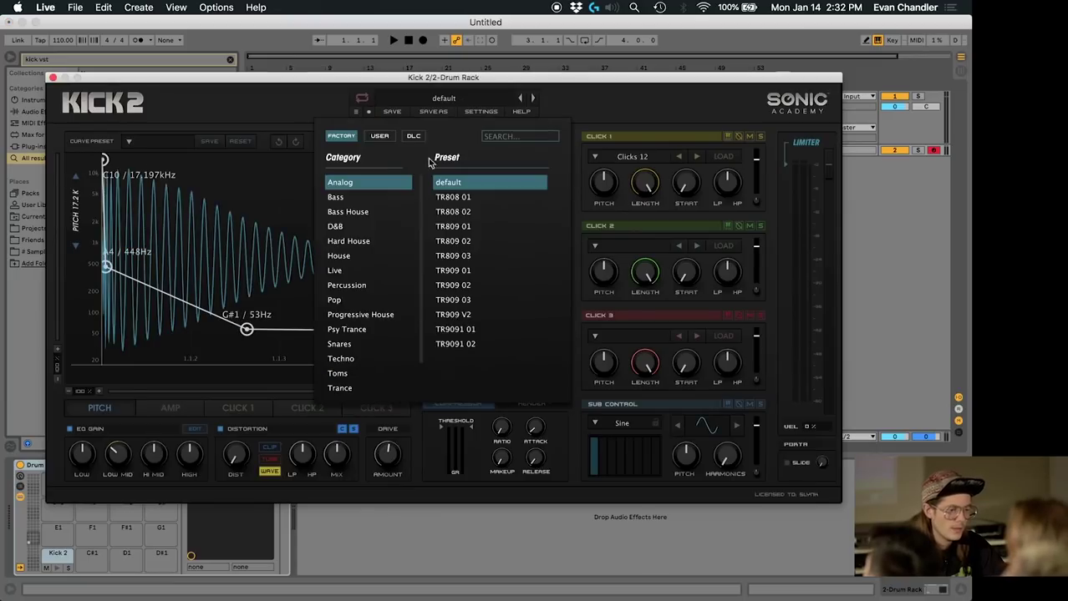
pyautogui.click(335, 227)
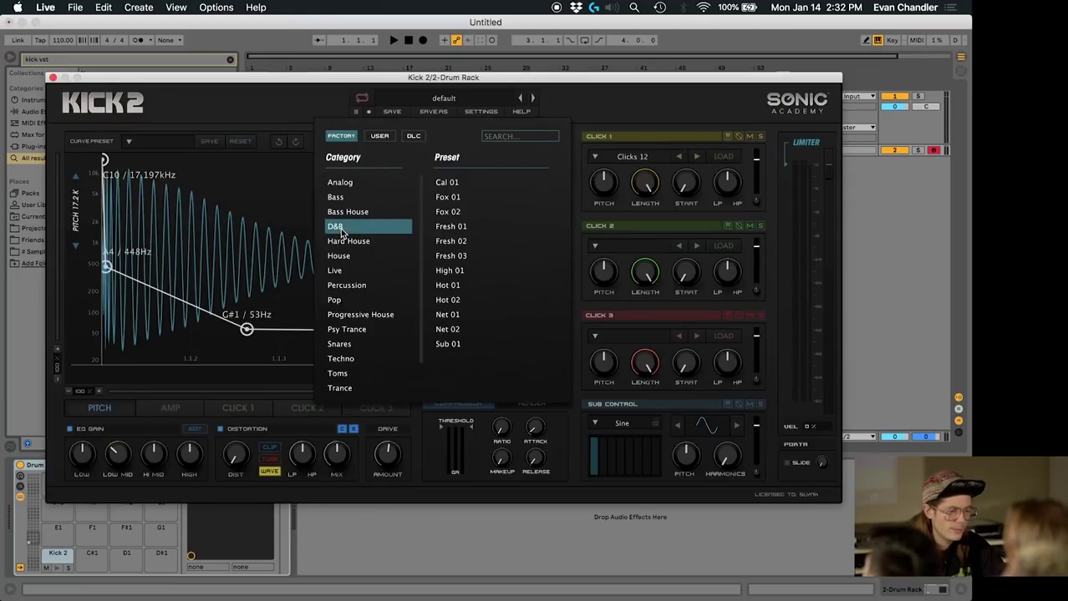
pyautogui.click(451, 345)
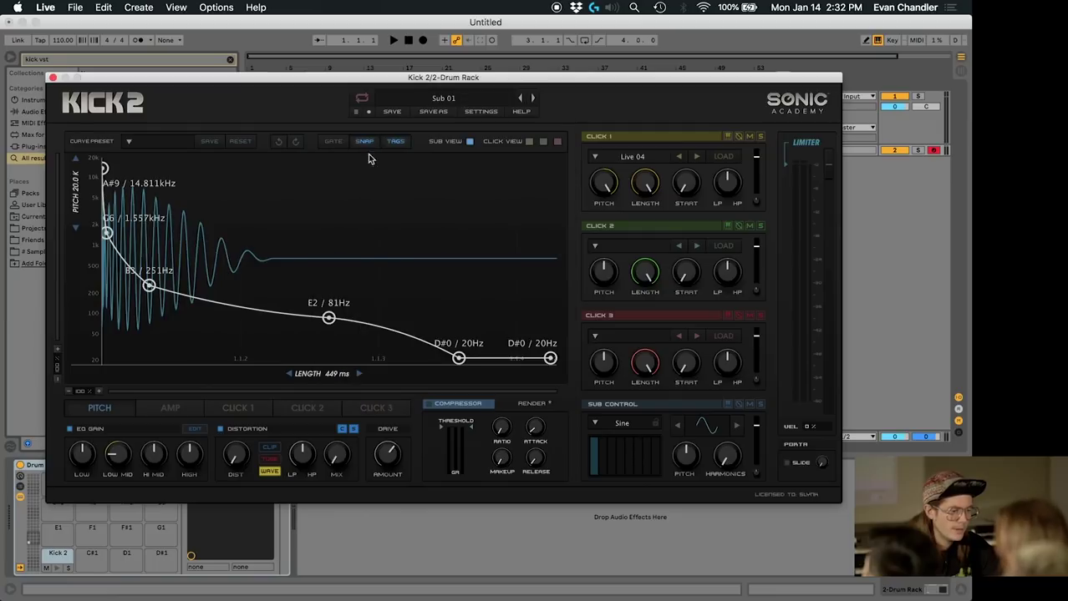
pyautogui.moveTo(149, 285); pyautogui.dragTo(176, 300)
pyautogui.moveTo(328, 318); pyautogui.dragTo(326, 334)
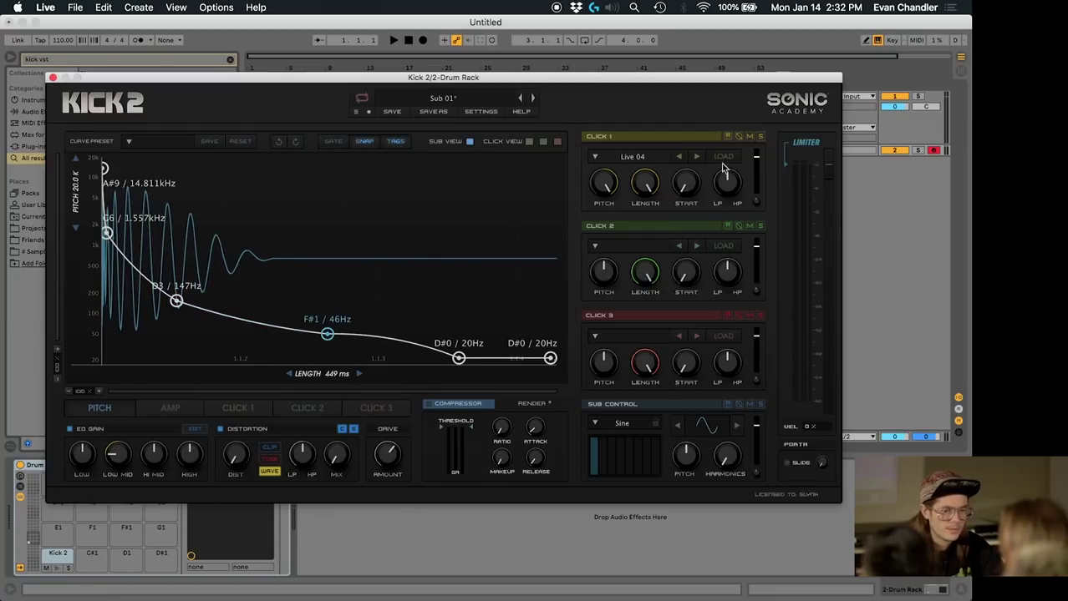
# - Lower Click 1's level slightly, audition the kick on the C1 pad, and close the plug-in window
pyautogui.moveTo(756, 161); pyautogui.dragTo(789, 182)
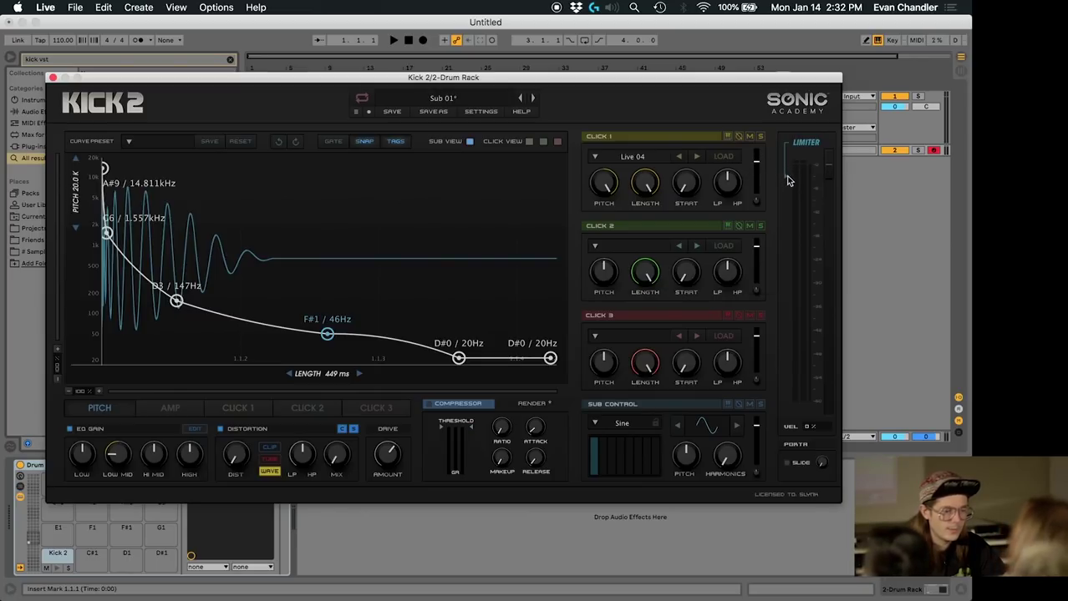
pyautogui.click(58, 571)
pyautogui.click(59, 573)
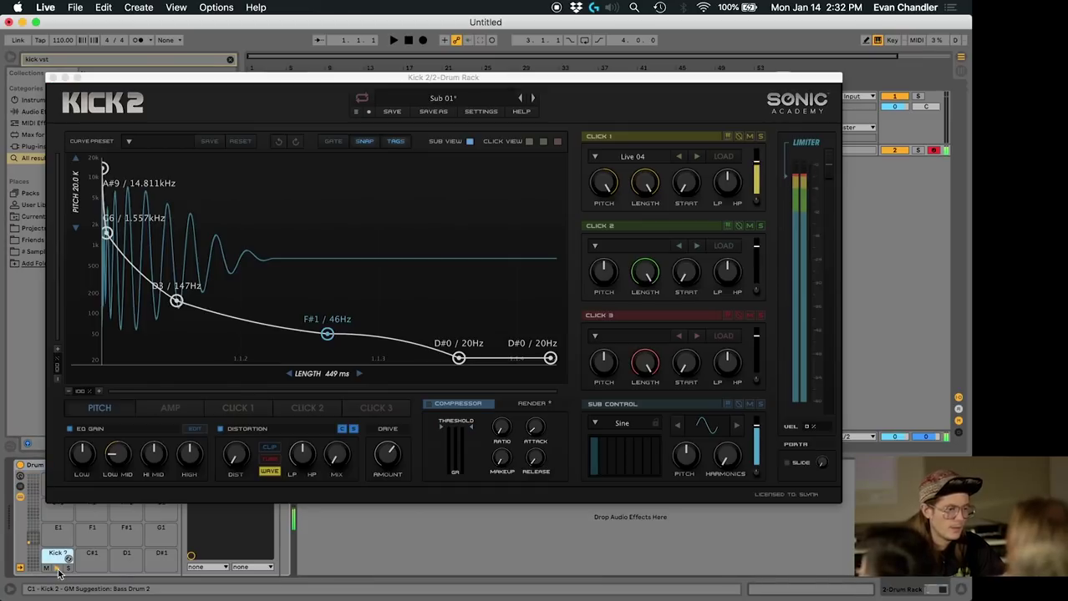
pyautogui.click(52, 78)
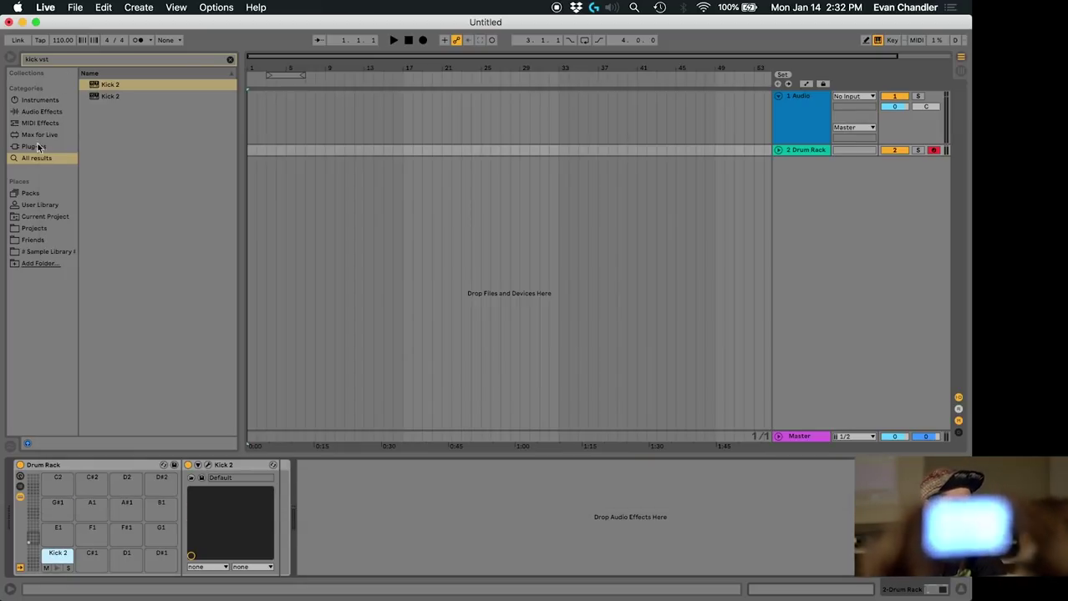
# - Clear the browser search and open the Snares folder of the Cymatics Terror Drums pack in the sample library
pyautogui.click(230, 60)
pyautogui.click(47, 252)
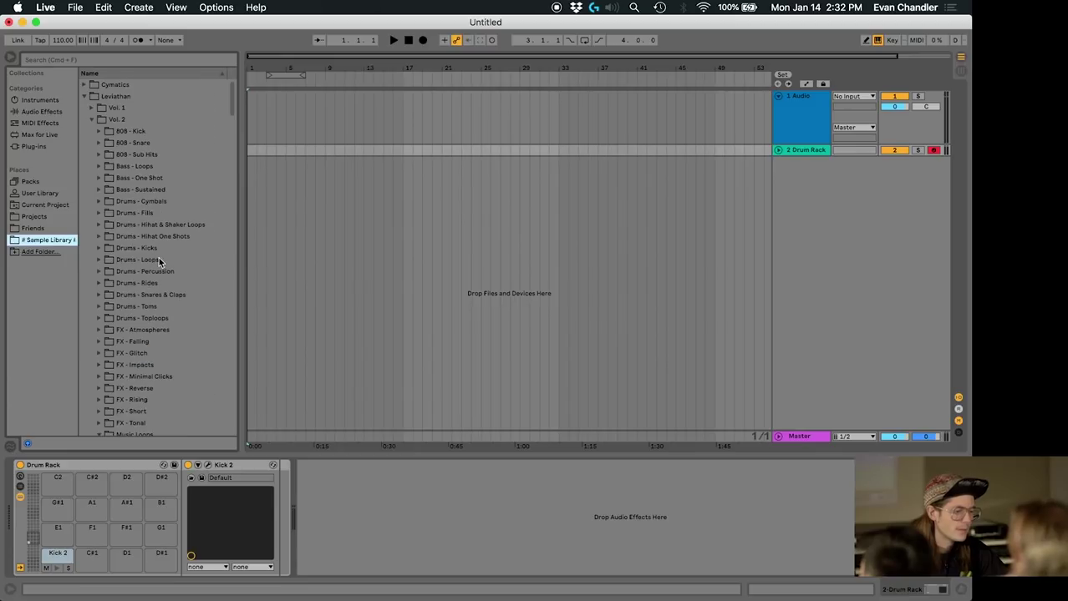
pyautogui.click(83, 96)
pyautogui.click(84, 85)
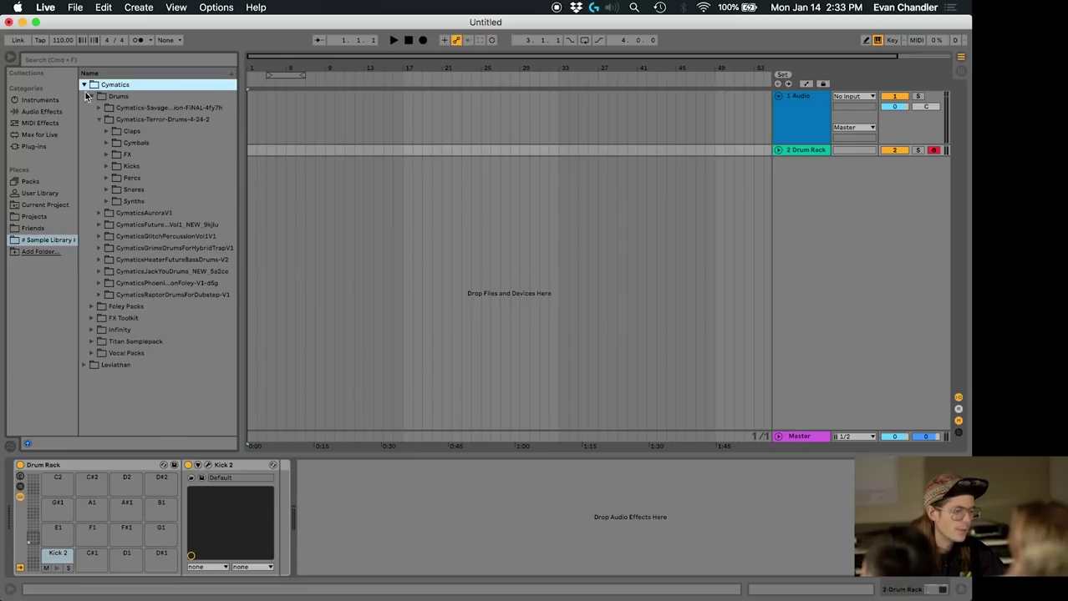
pyautogui.click(107, 191)
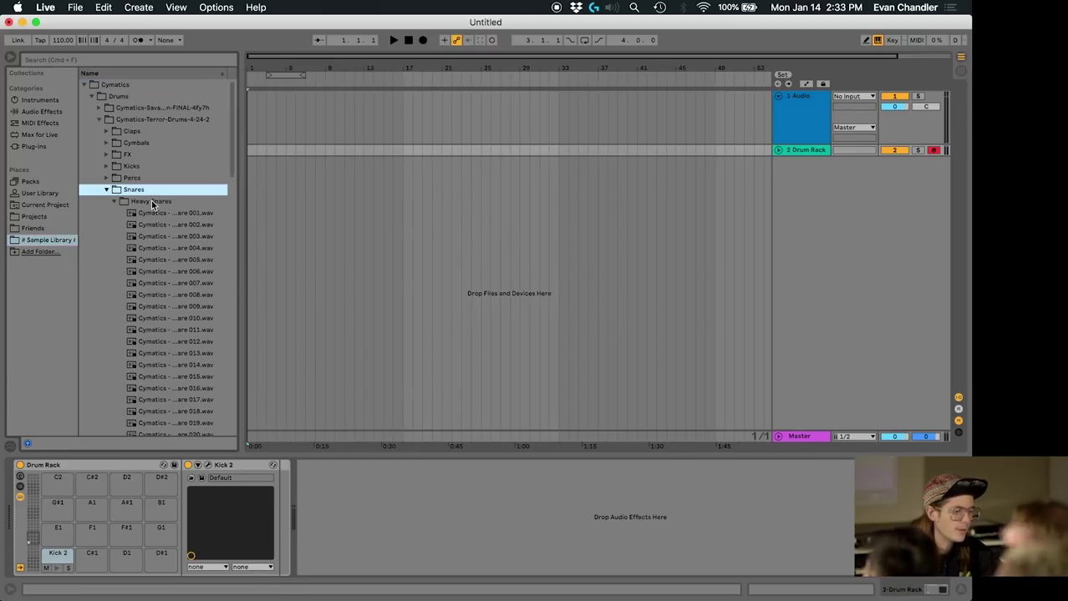
# - Audition several heavy snare samples and load Terror Heavy Snare 010 onto the C#1 pad
pyautogui.click(167, 340)
pyautogui.press('Down')
pyautogui.press('Down')
pyautogui.press('Down')
pyautogui.press('Down')
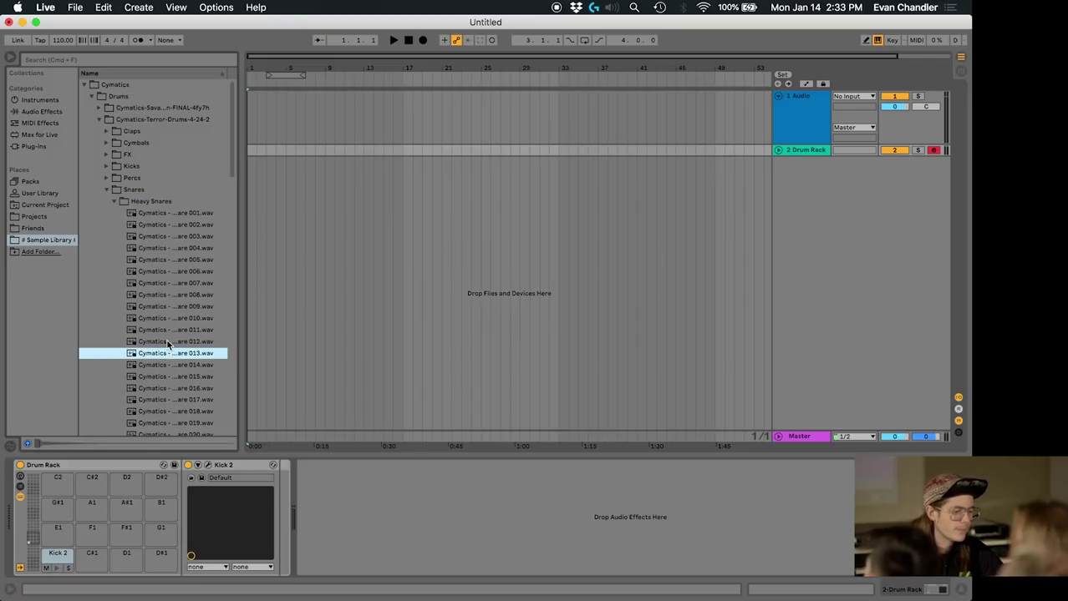
pyautogui.press('Up')
pyautogui.press('Up')
pyautogui.press('Up')
pyautogui.press('Up')
pyautogui.press('Up')
pyautogui.press('Up')
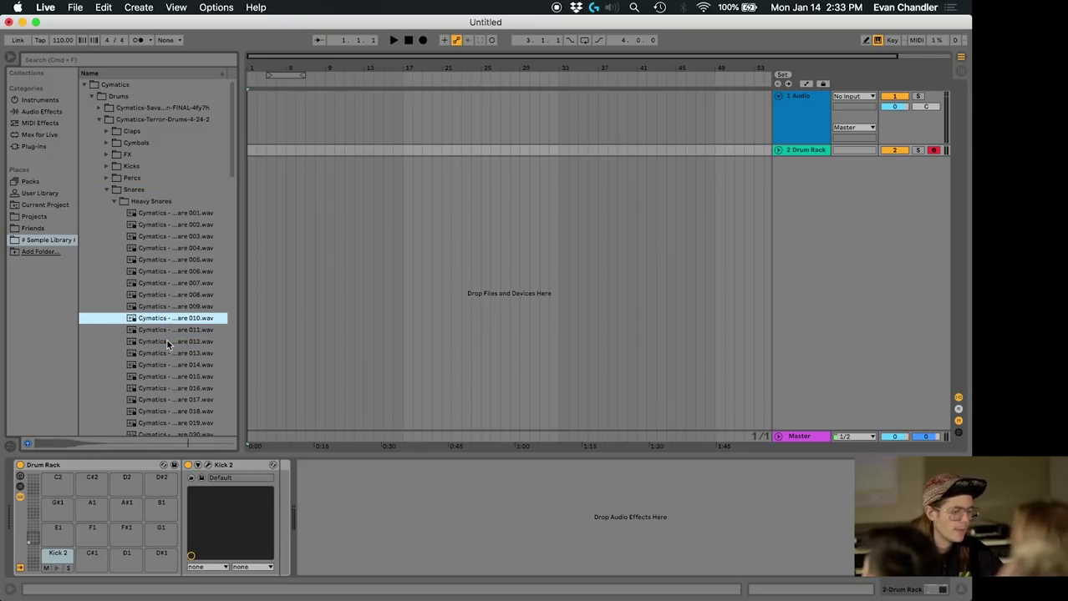
pyautogui.moveTo(166, 320); pyautogui.dragTo(99, 558)
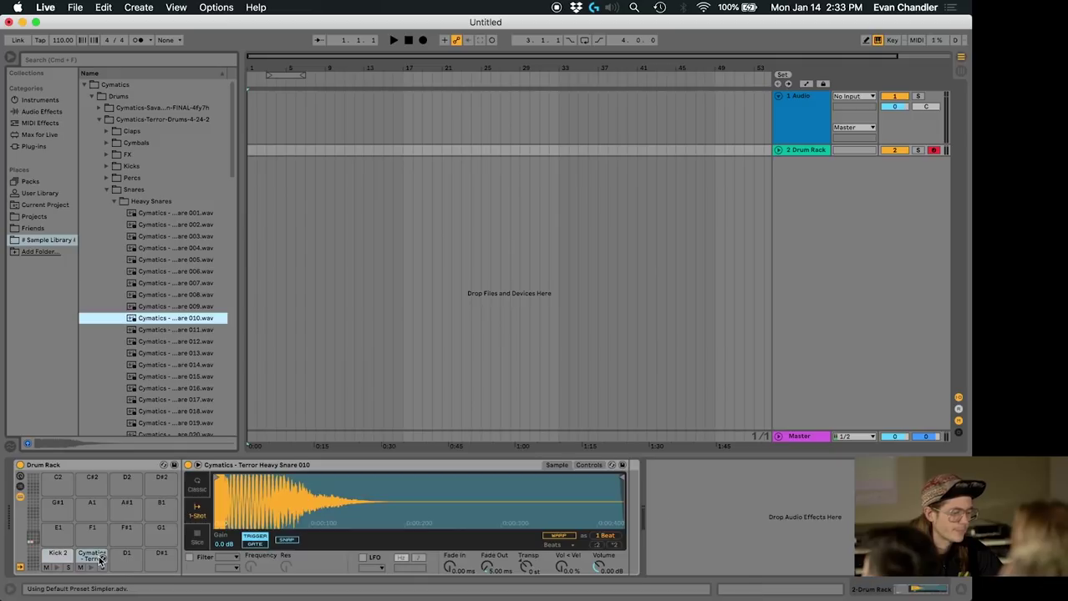
# - Rename the C#1 pad as Snare and the C1 pad as Kick
pyautogui.rightClick(92, 560)
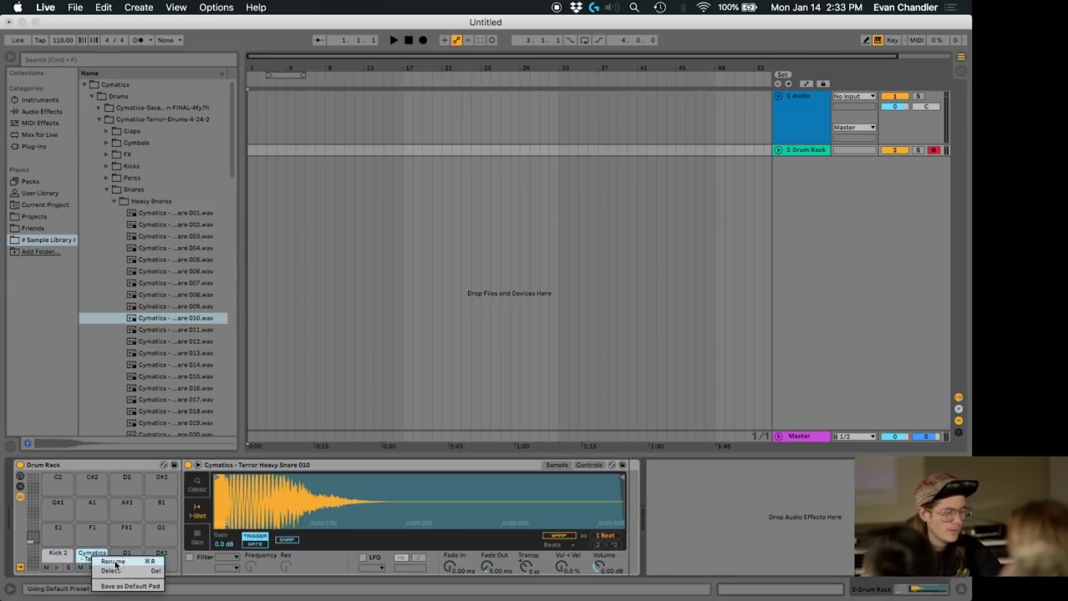
pyautogui.click(107, 565)
pyautogui.write('Snar')
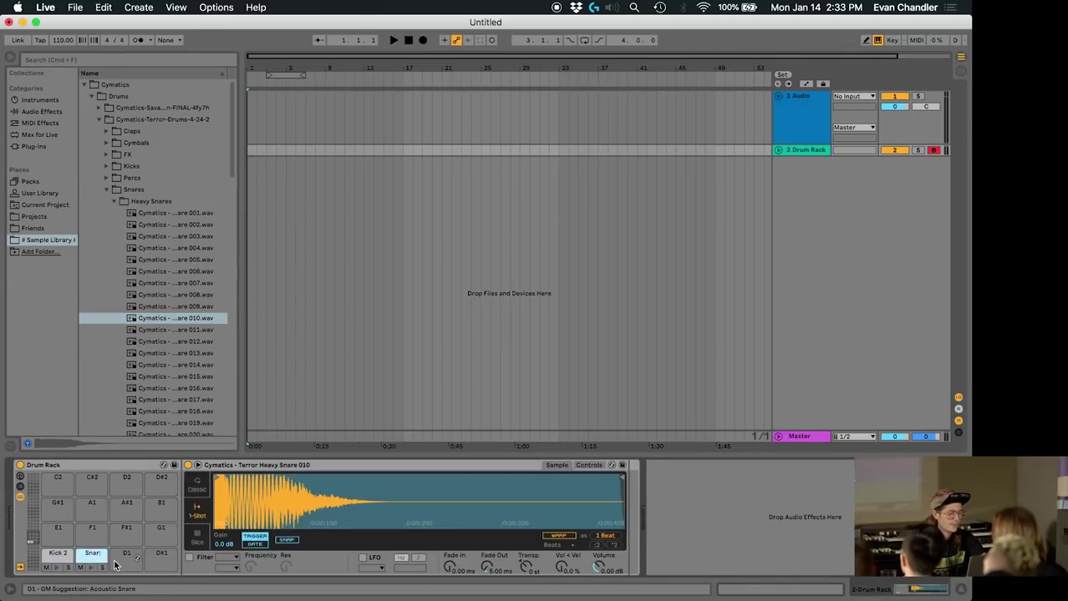
pyautogui.write('e')
pyautogui.click(64, 558)
pyautogui.press('super+r')
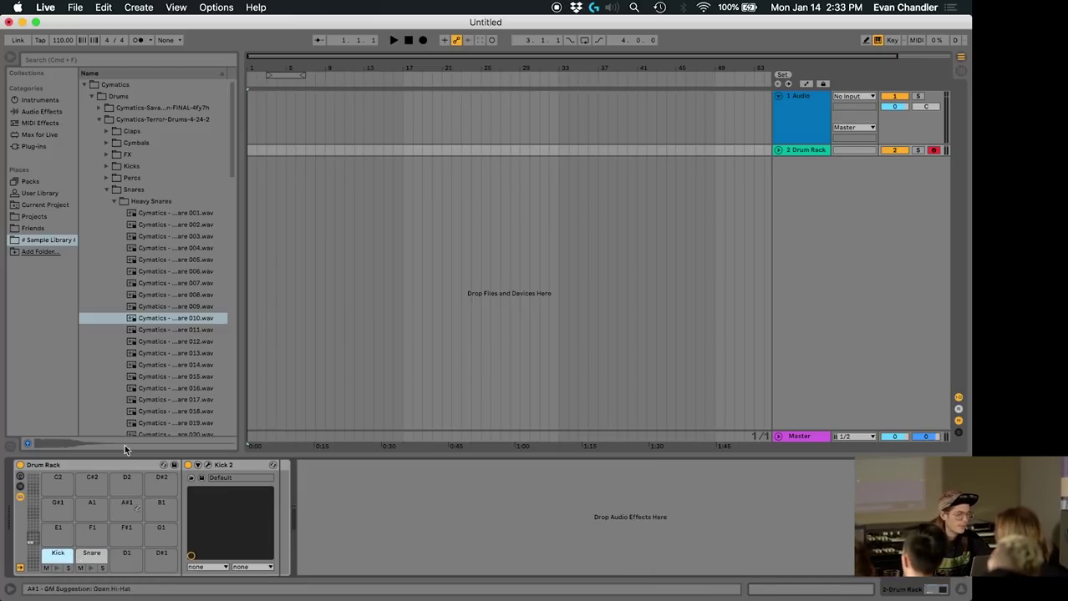
# - Audition samples in the Terror Drums Hihats folder and load Terror Closed Hi Hat 006 onto the D1 pad
pyautogui.click(106, 189)
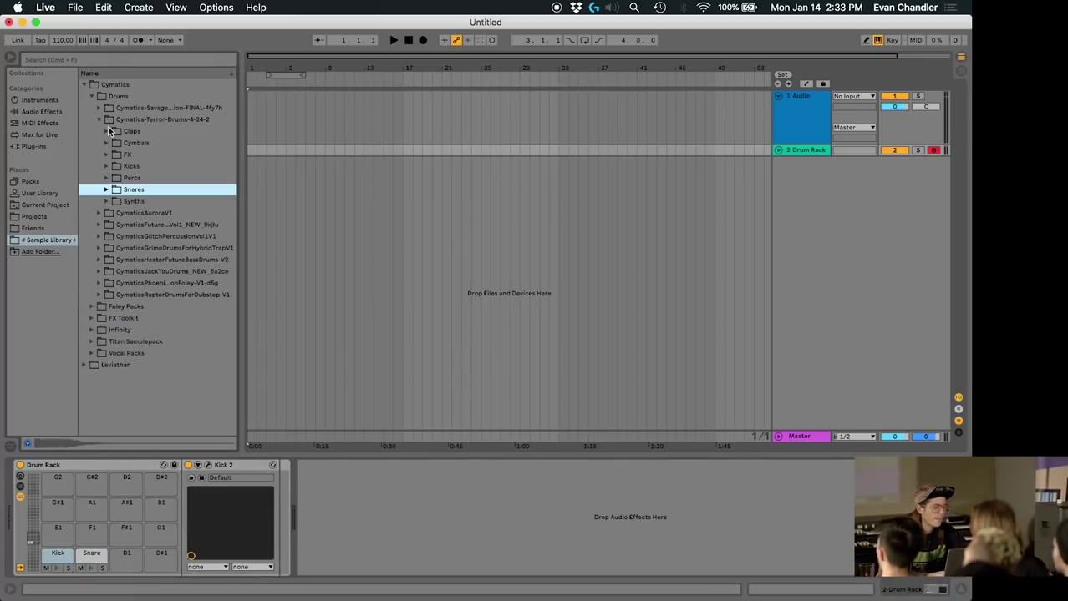
pyautogui.click(106, 133)
pyautogui.click(106, 133)
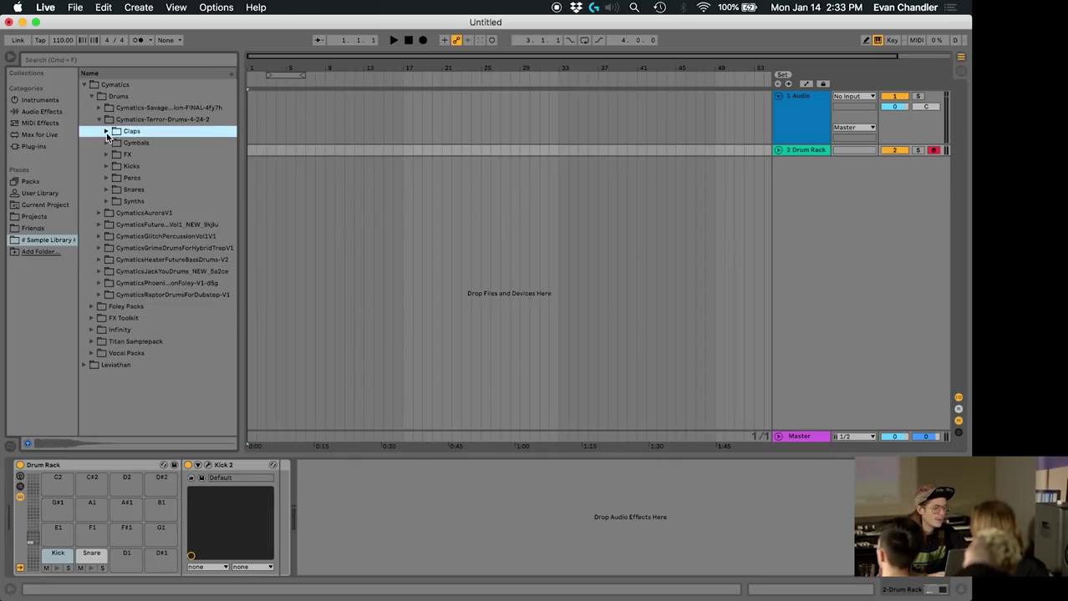
pyautogui.click(106, 142)
pyautogui.click(114, 166)
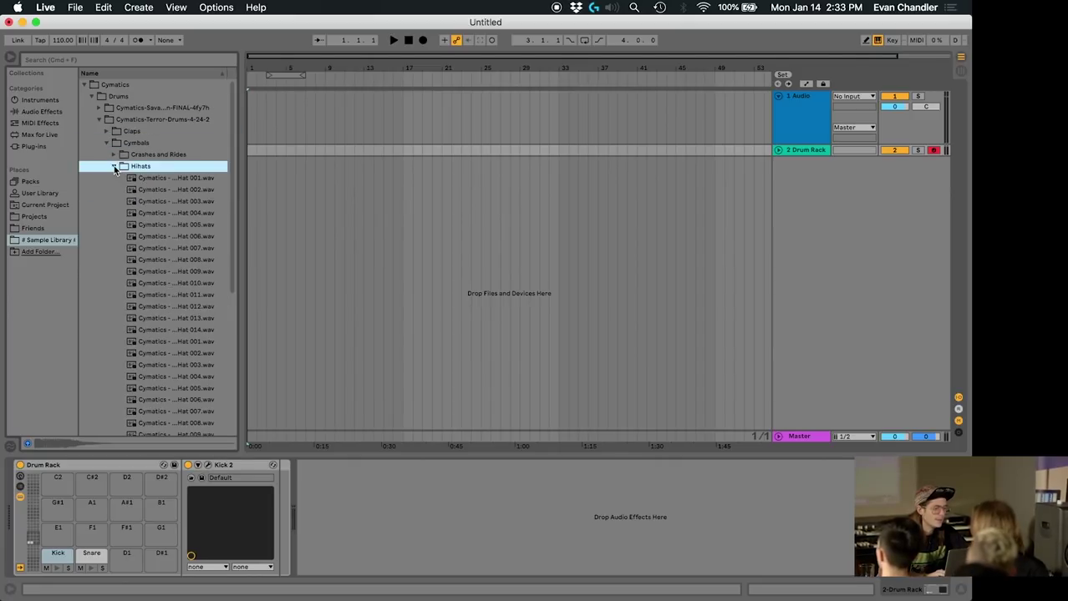
pyautogui.click(177, 226)
pyautogui.press('Down')
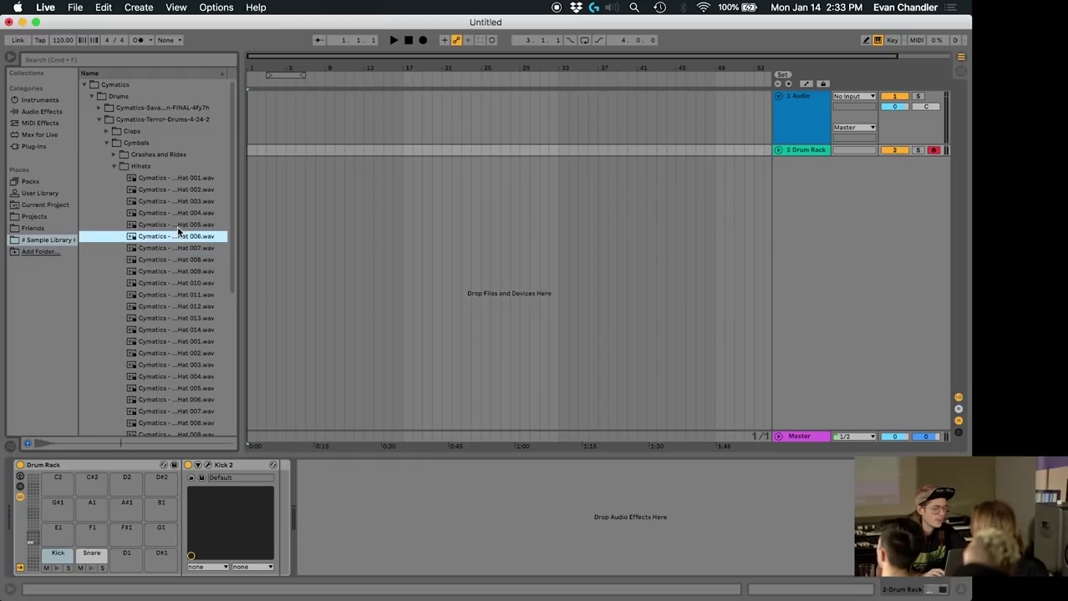
pyautogui.moveTo(175, 237); pyautogui.dragTo(126, 566)
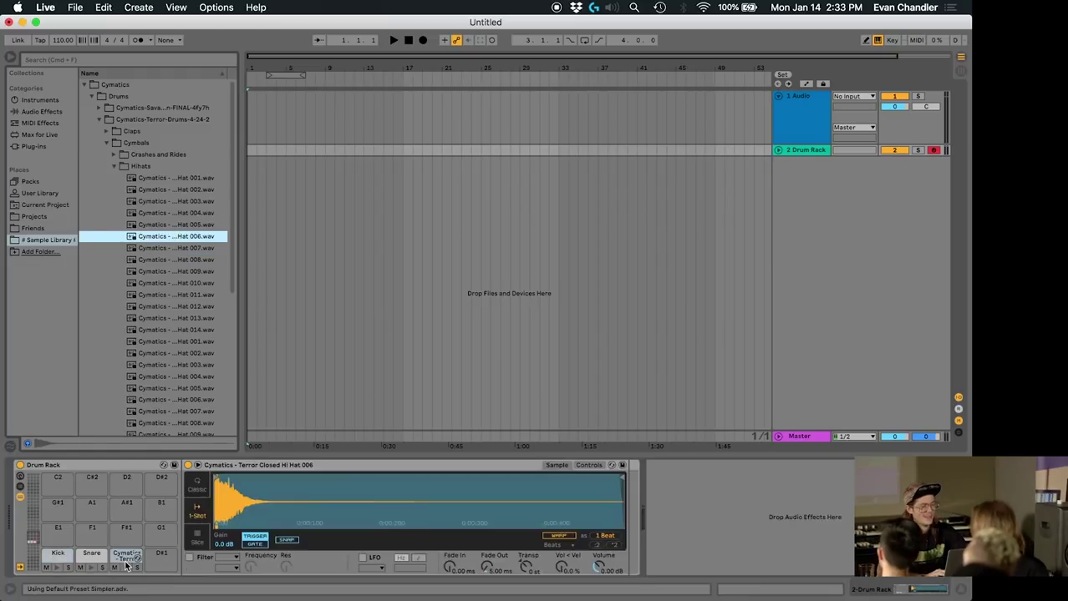
# - Rename the D1 hi-hat pad as Hat
pyautogui.rightClick(125, 558)
pyautogui.click(143, 560)
pyautogui.write('Hat')
pyautogui.press('Return')
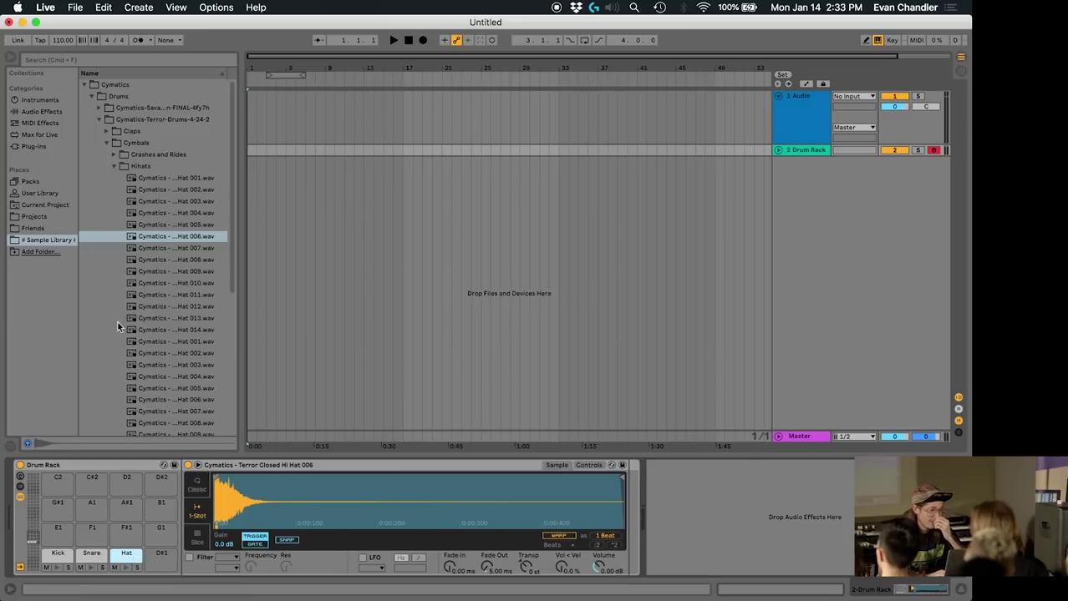
# - Audition samples in the Crashes and Rides folder, load Terror Crash 012 onto the G#1 pad, and name it Crash
pyautogui.click(110, 156)
pyautogui.click(156, 211)
pyautogui.press('Down')
pyautogui.press('Down')
pyautogui.press('Down')
pyautogui.press('Down')
pyautogui.press('Down')
pyautogui.press('Down')
pyautogui.press('Down')
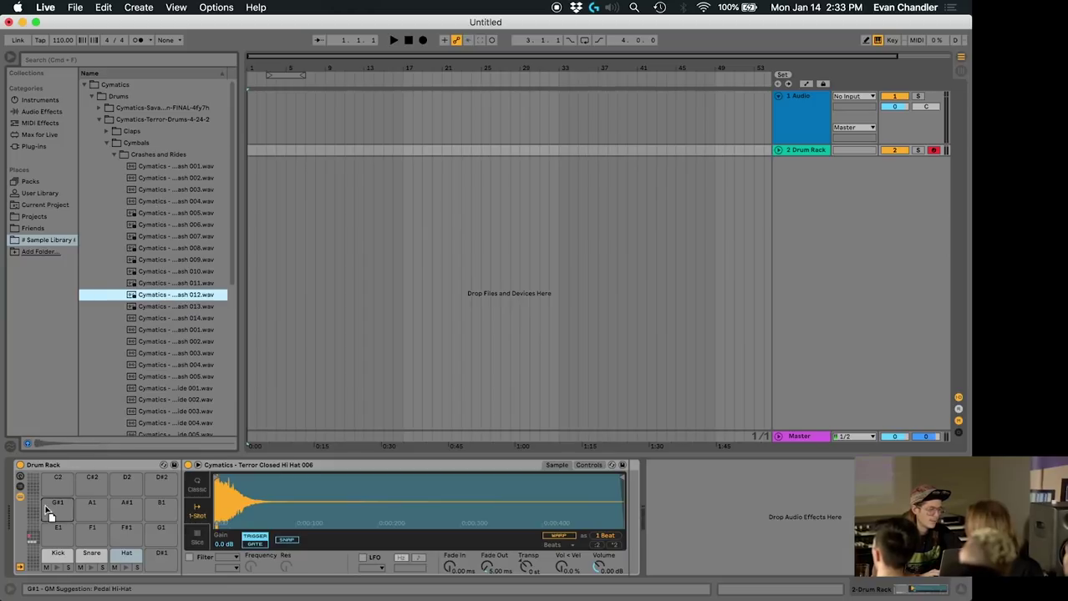
pyautogui.moveTo(47, 544); pyautogui.dragTo(46, 505)
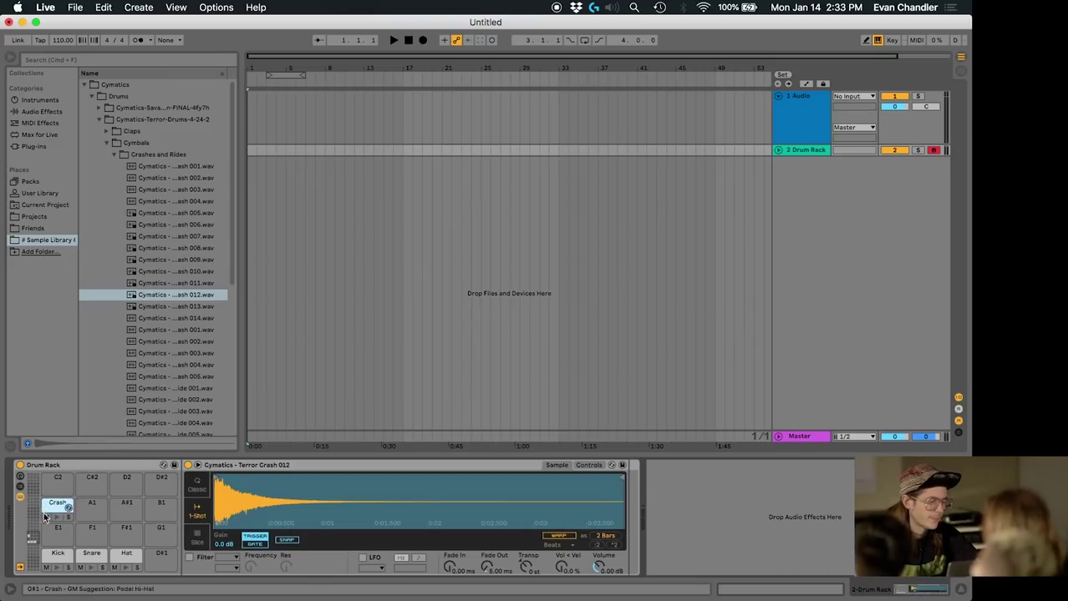
# - Copy the Kick pad onto E1 and ungroup both nested Instrument Racks on the C1 pad
pyautogui.click(53, 556)
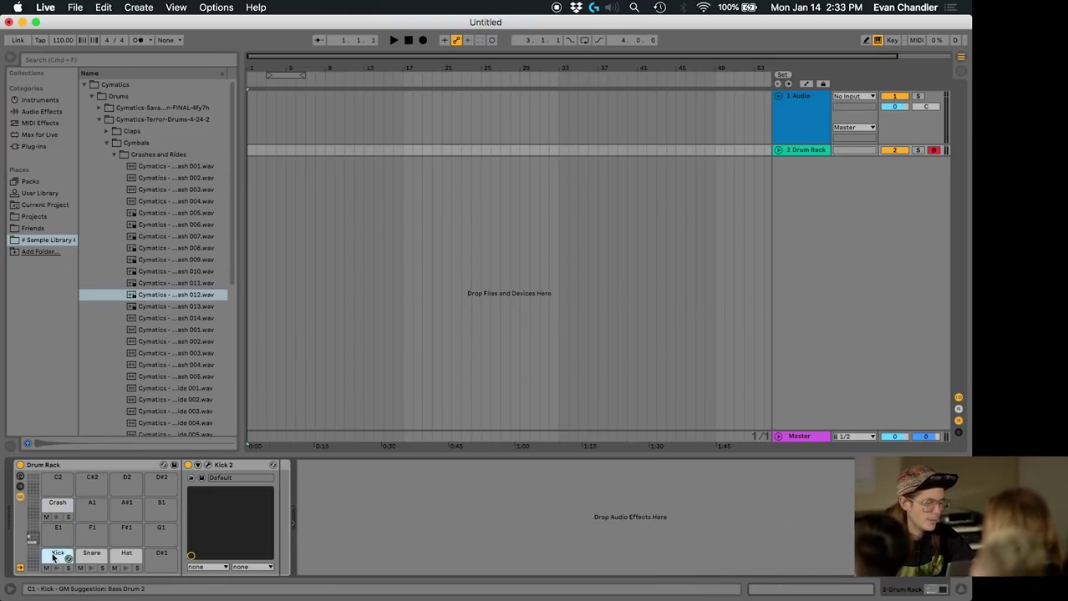
pyautogui.moveTo(50, 537)
pyautogui.mouseDown()
pyautogui.moveTo(56, 562)
pyautogui.moveTo(55, 540)
pyautogui.mouseUp()
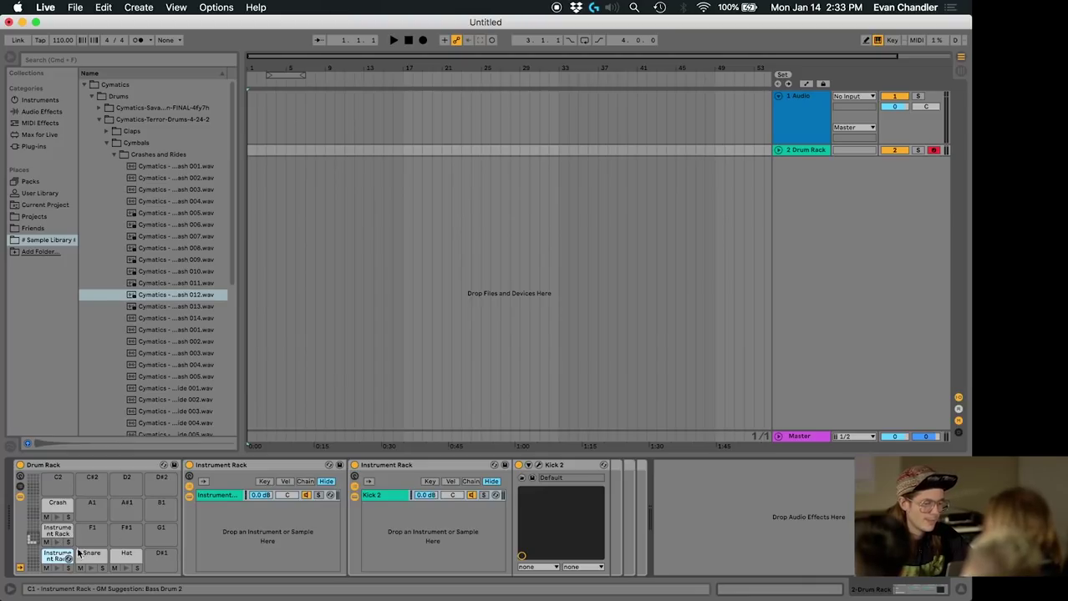
pyautogui.click(269, 468)
pyautogui.rightClick(269, 467)
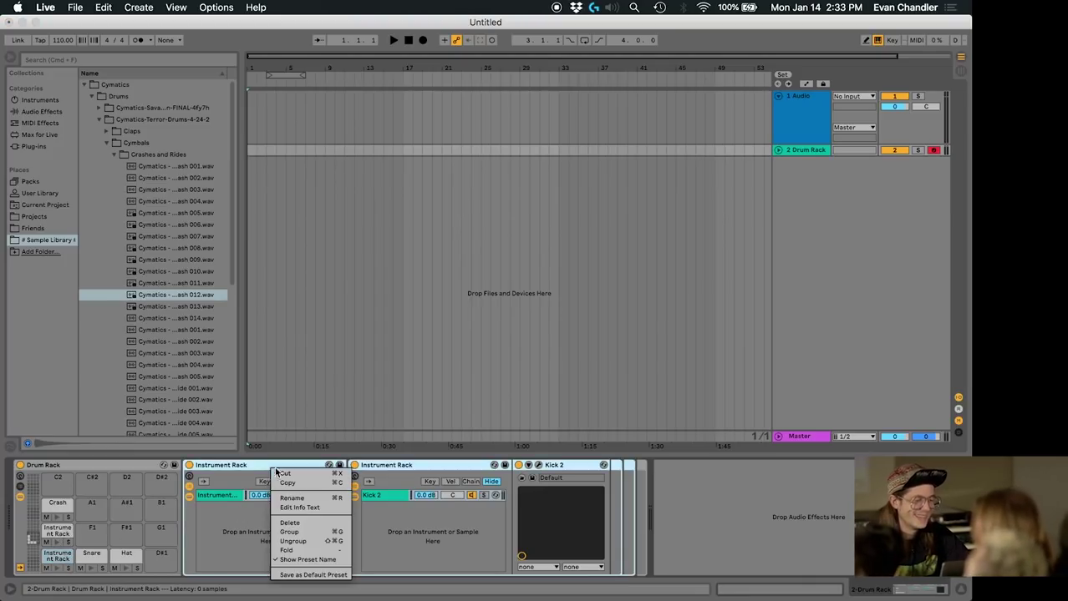
pyautogui.click(305, 541)
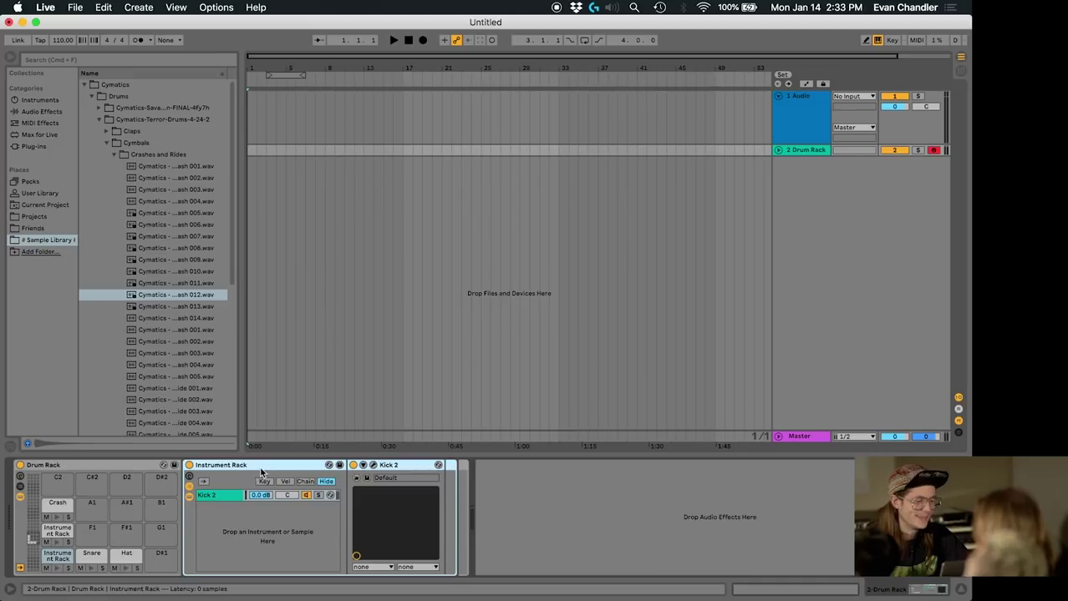
pyautogui.rightClick(260, 473)
pyautogui.click(296, 546)
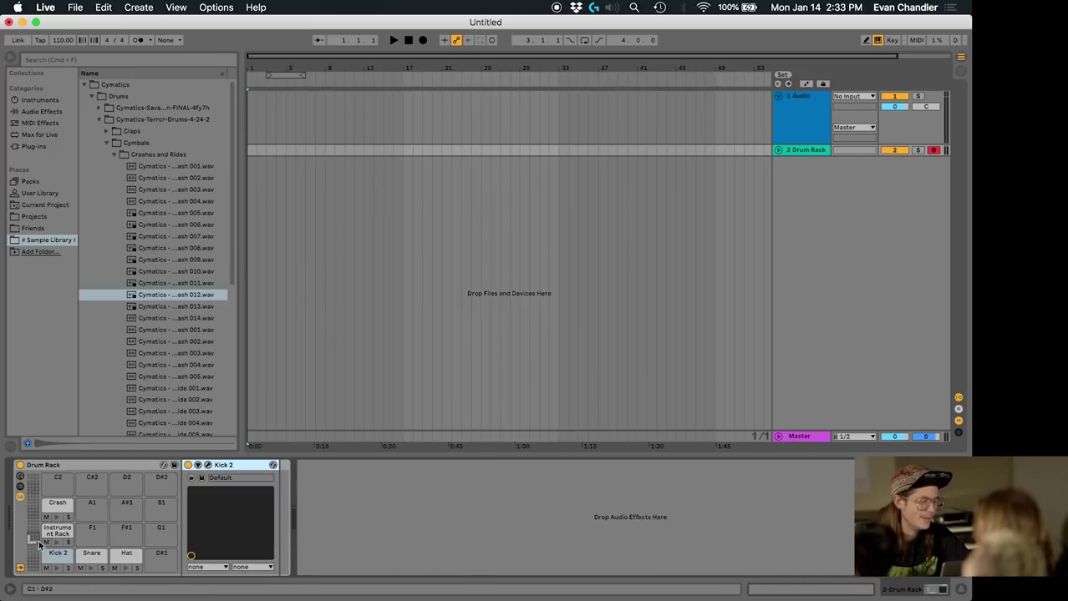
# - Ungroup both nested Instrument Racks on the E1 pad so that it holds only Kick 2
pyautogui.click(50, 535)
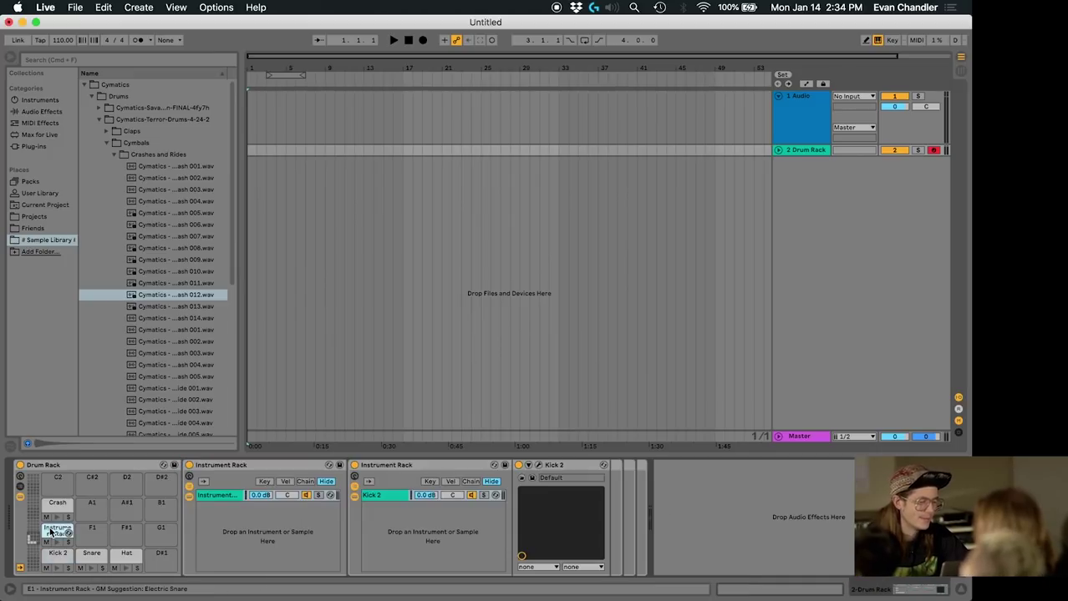
pyautogui.rightClick(227, 469)
pyautogui.click(292, 542)
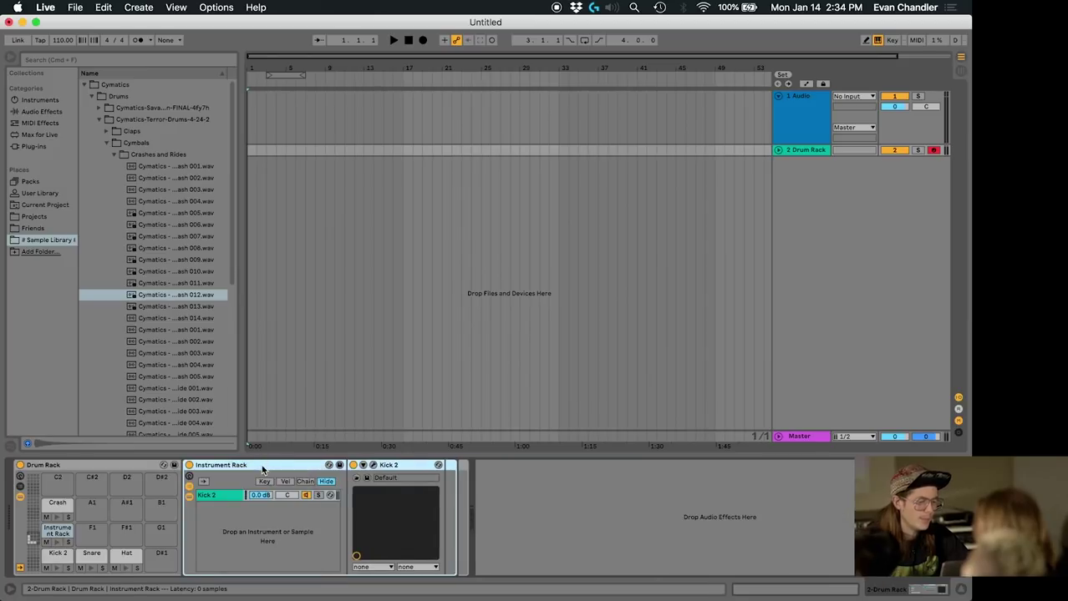
pyautogui.rightClick(262, 472)
pyautogui.click(284, 542)
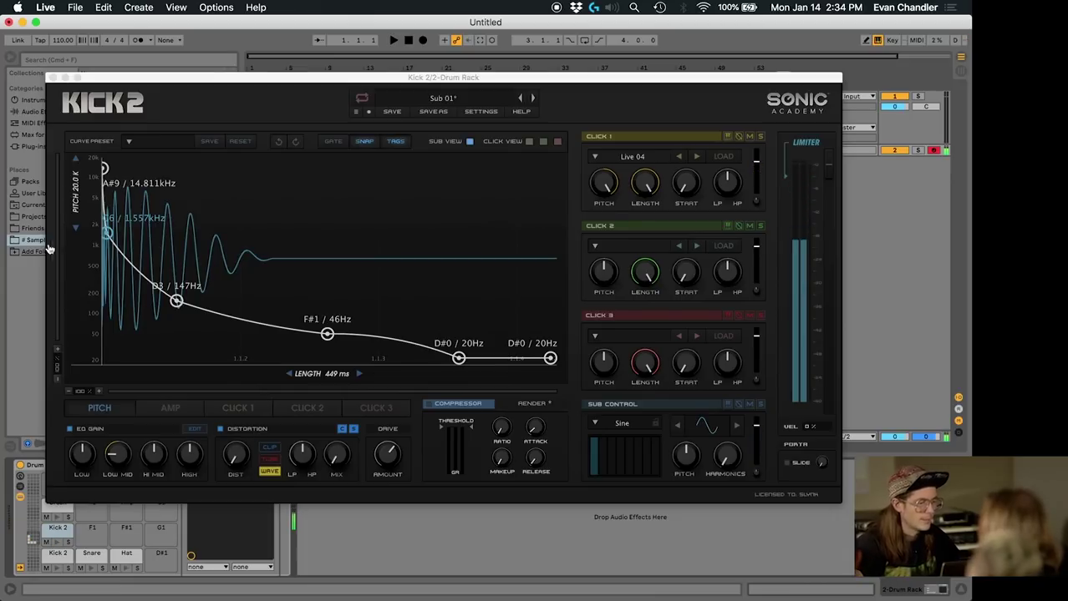
# - Reshape the E1 kick's amp envelope to rise from 0.0 through 0.32 and 0.61 to 0.7, and lower Click 1's level to minimum
pyautogui.click(170, 408)
pyautogui.moveTo(107, 278); pyautogui.dragTo(105, 432)
pyautogui.moveTo(126, 274); pyautogui.dragTo(150, 289)
pyautogui.moveTo(221, 212); pyautogui.dragTo(231, 243)
pyautogui.moveTo(149, 293); pyautogui.dragTo(154, 299)
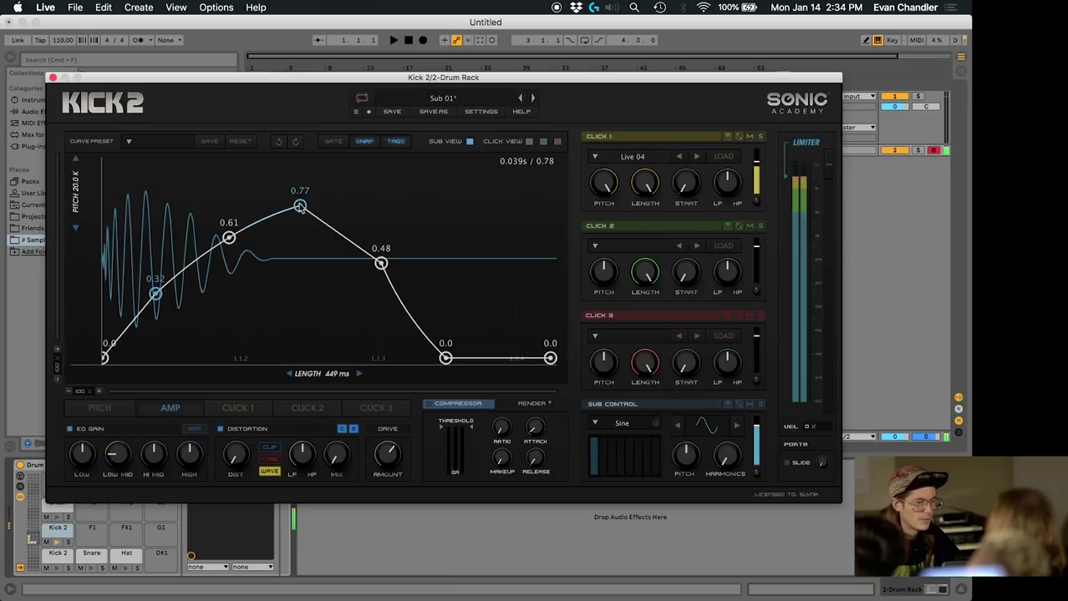
pyautogui.moveTo(299, 206); pyautogui.dragTo(299, 221)
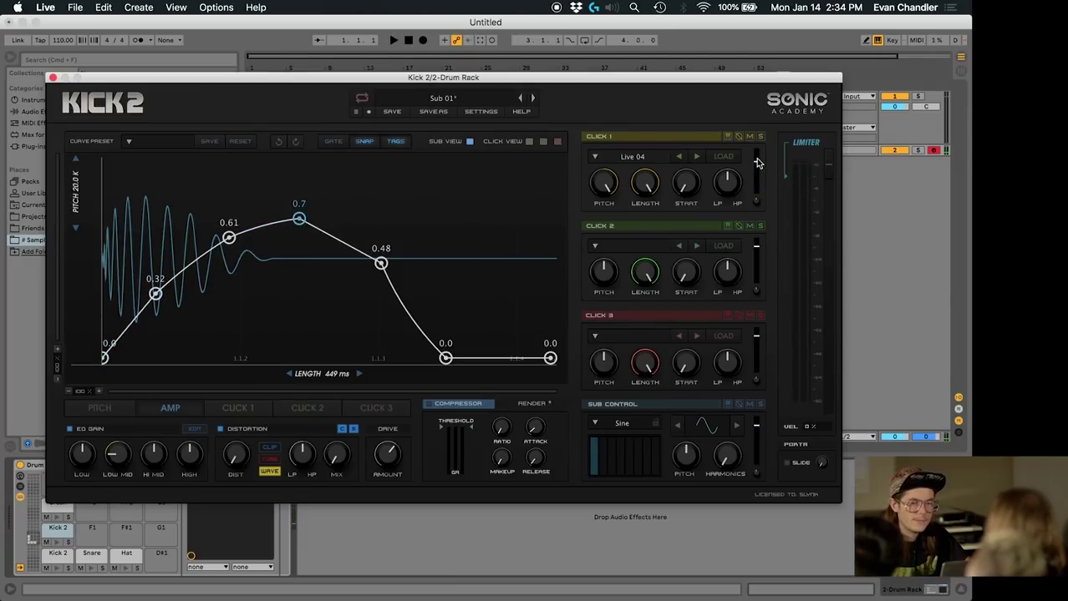
pyautogui.moveTo(758, 166); pyautogui.dragTo(756, 213)
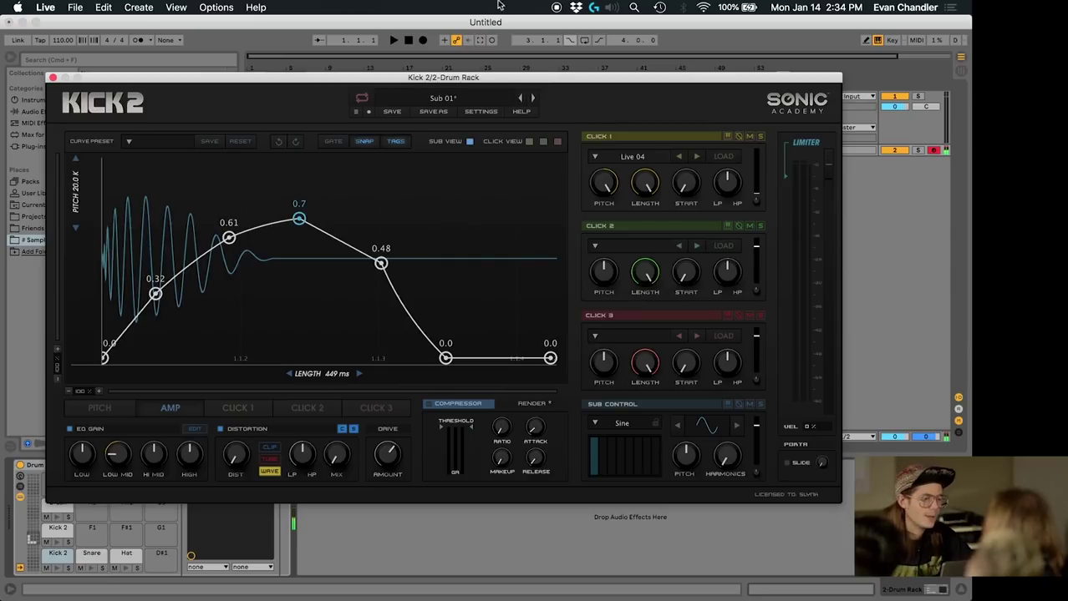
# - Rename the E1 pad as Pre Kick and add an EQ Eight after its Kick 2
pyautogui.click(53, 79)
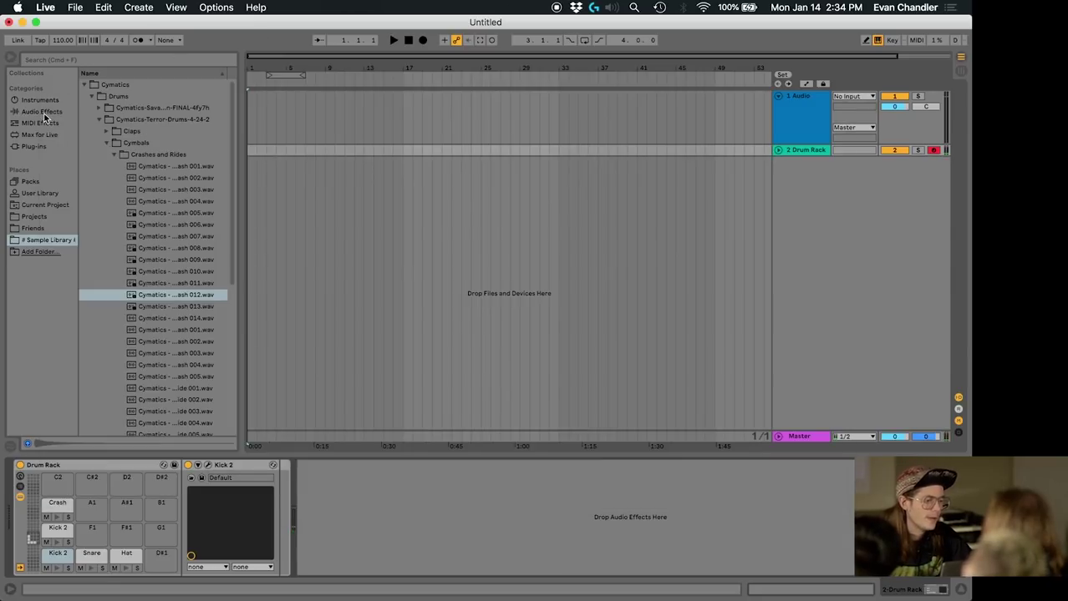
pyautogui.click(43, 112)
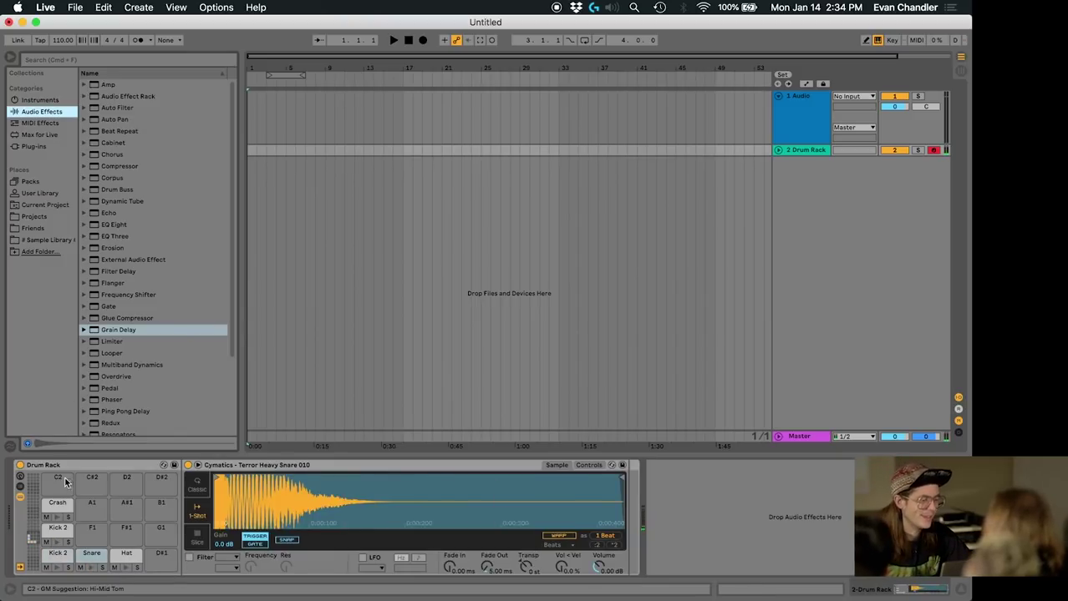
pyautogui.rightClick(53, 532)
pyautogui.click(75, 535)
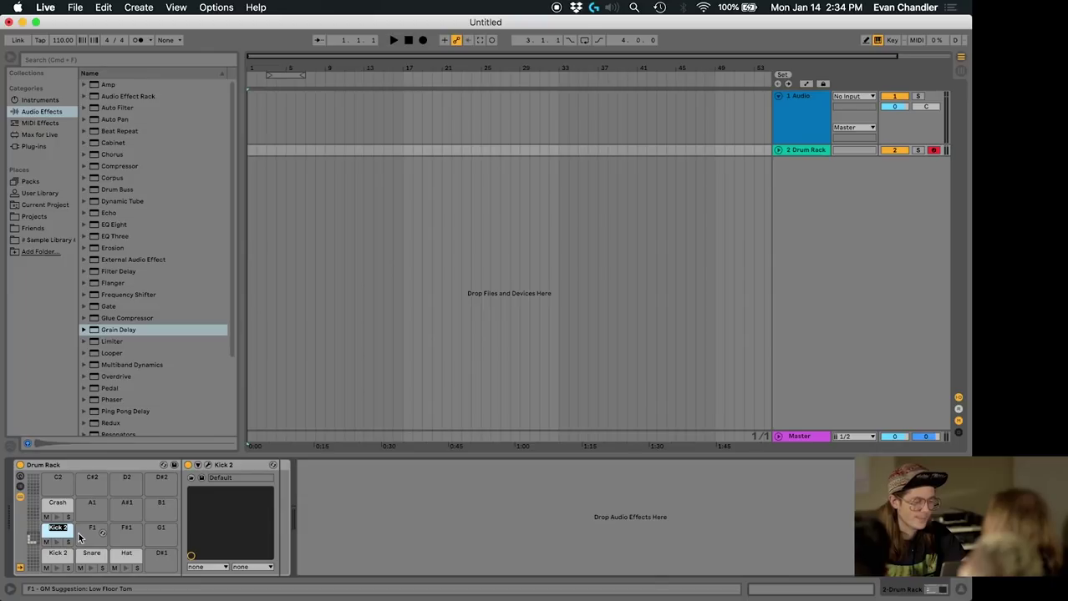
pyautogui.click(109, 224)
pyautogui.press('Return')
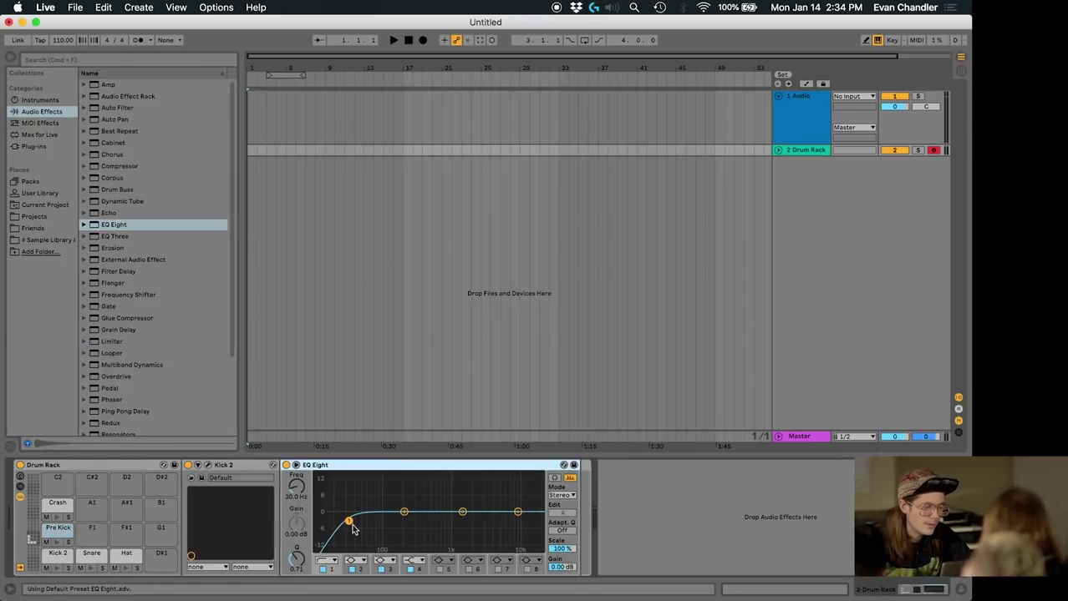
# - Raise the Pre Kick EQ Eight's low cut to 121 Hz and audition the pads against each other
pyautogui.moveTo(349, 520); pyautogui.dragTo(389, 524)
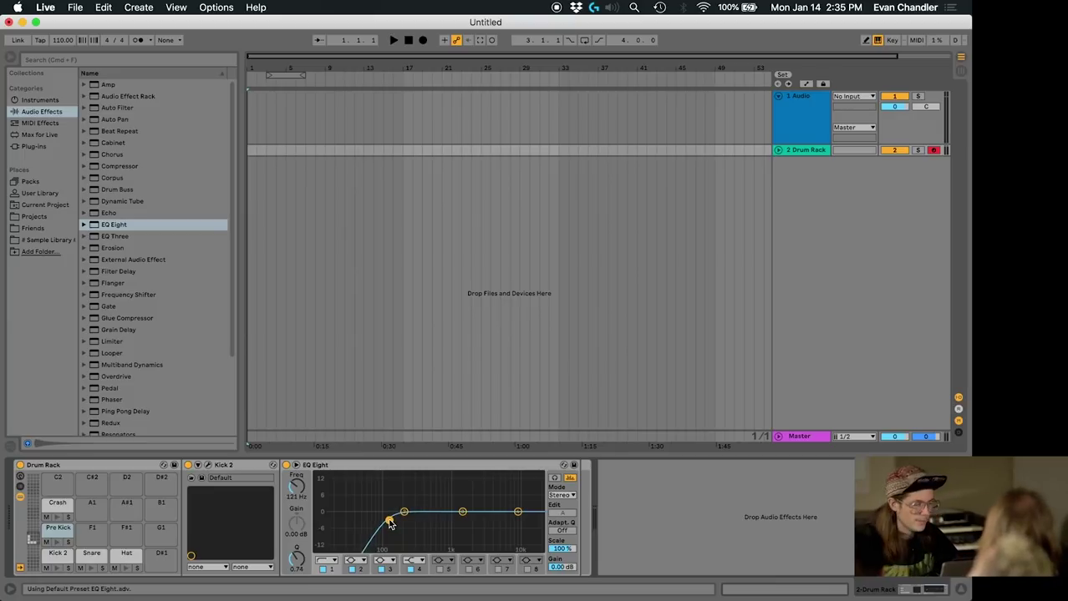
pyautogui.press('a')
pyautogui.press('d')
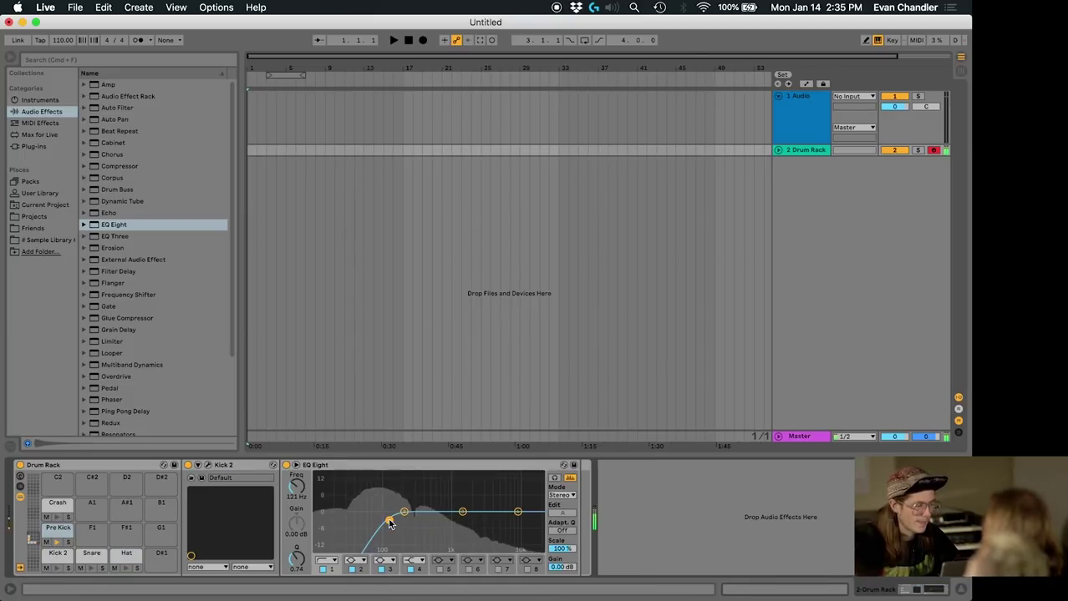
pyautogui.press('a')
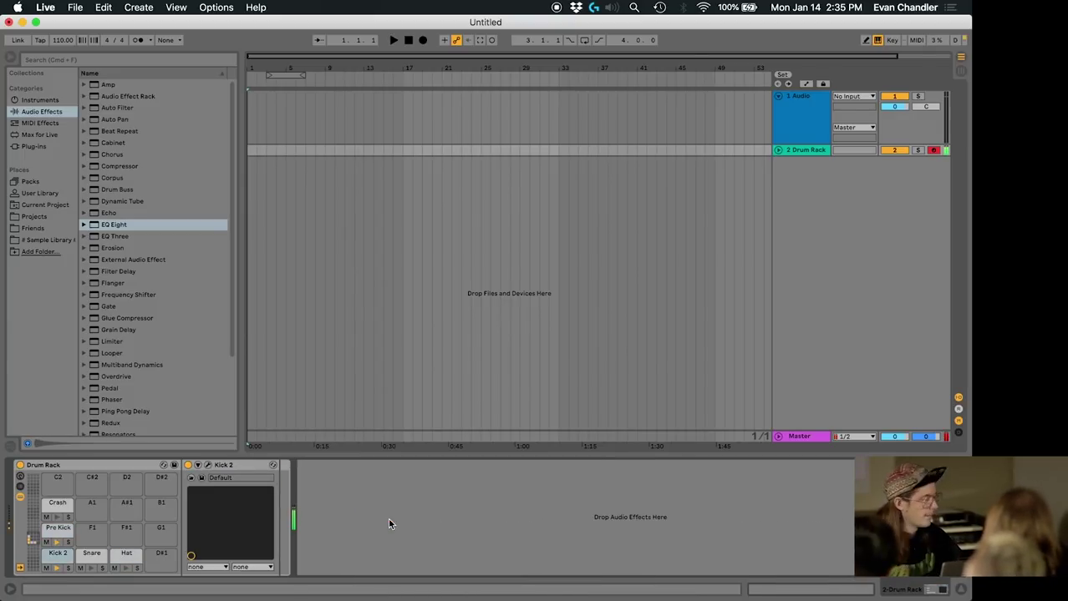
pyautogui.press('w')
pyautogui.press('a')
pyautogui.press('w')
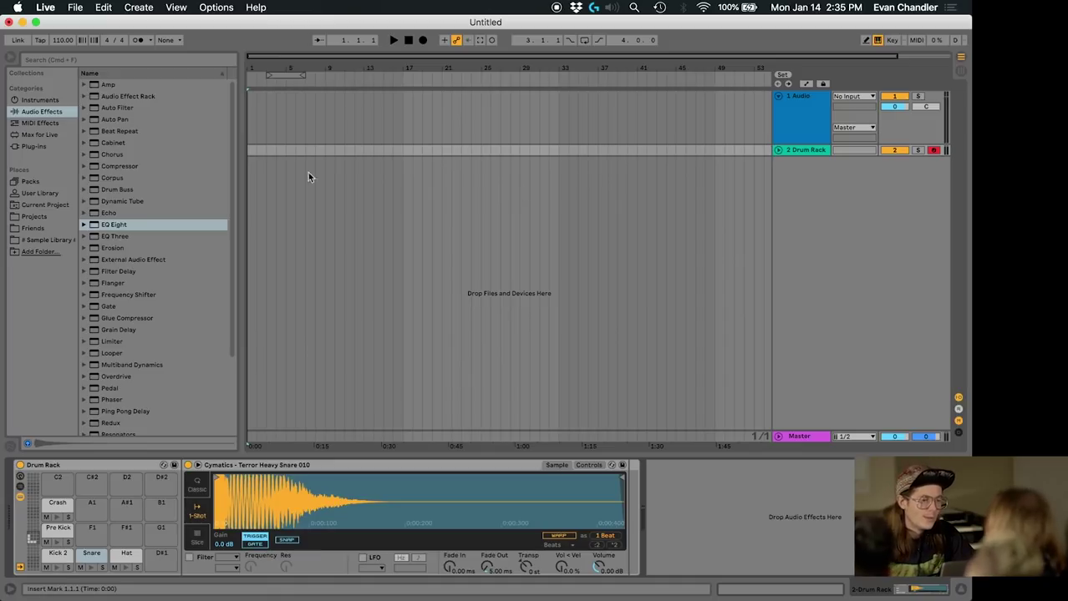
# - Delete the empty audio track and unfold the Drum Rack track
pyautogui.click(799, 106)
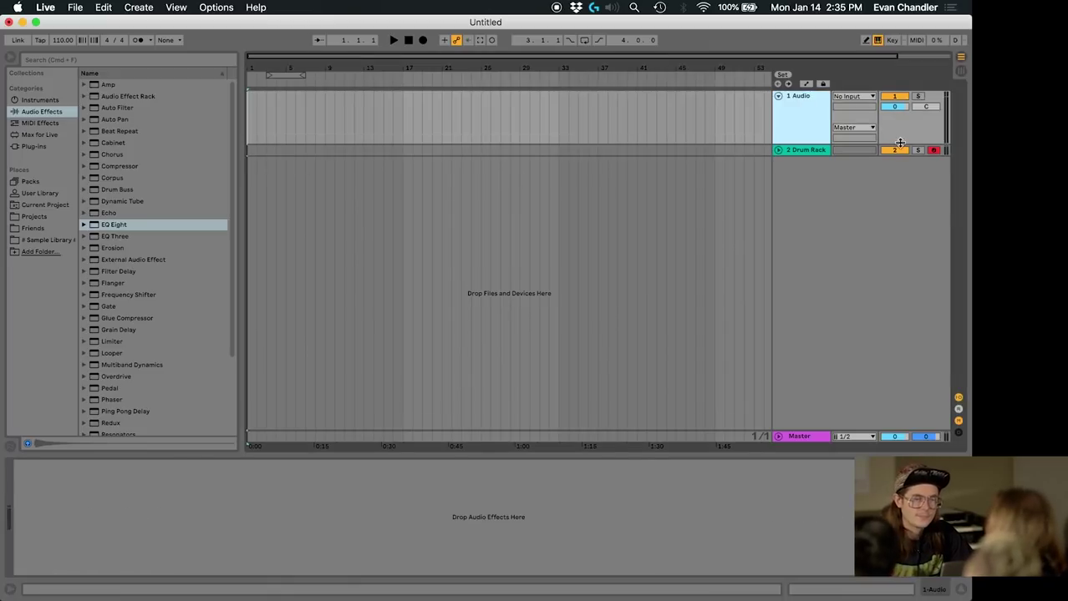
pyautogui.press('Delete')
pyautogui.click(778, 94)
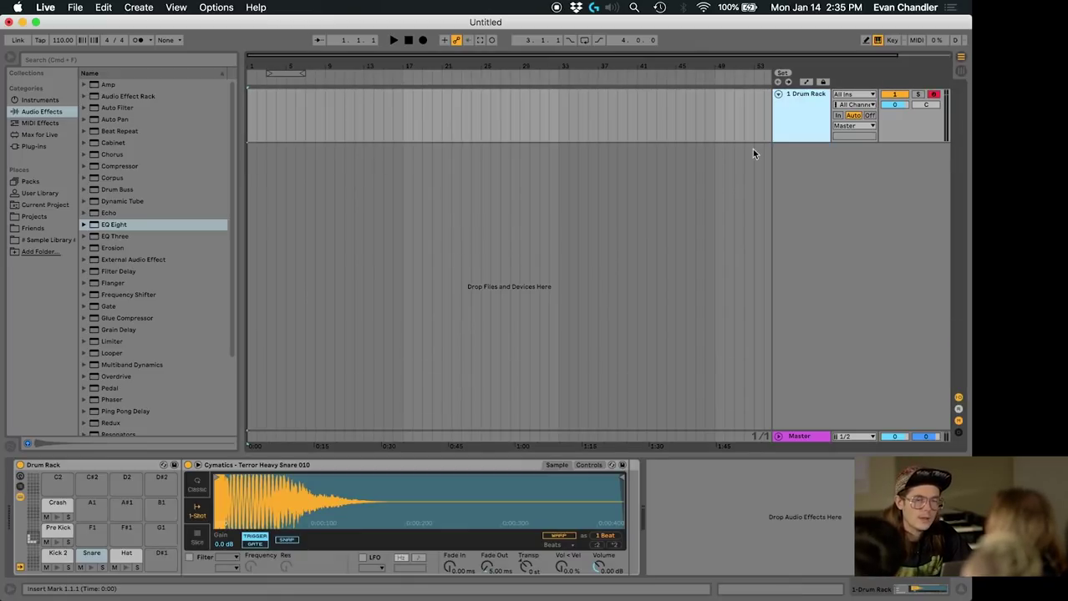
# - Rename the Drum Rack track as Drum Meat and colour it red
pyautogui.rightClick(808, 102)
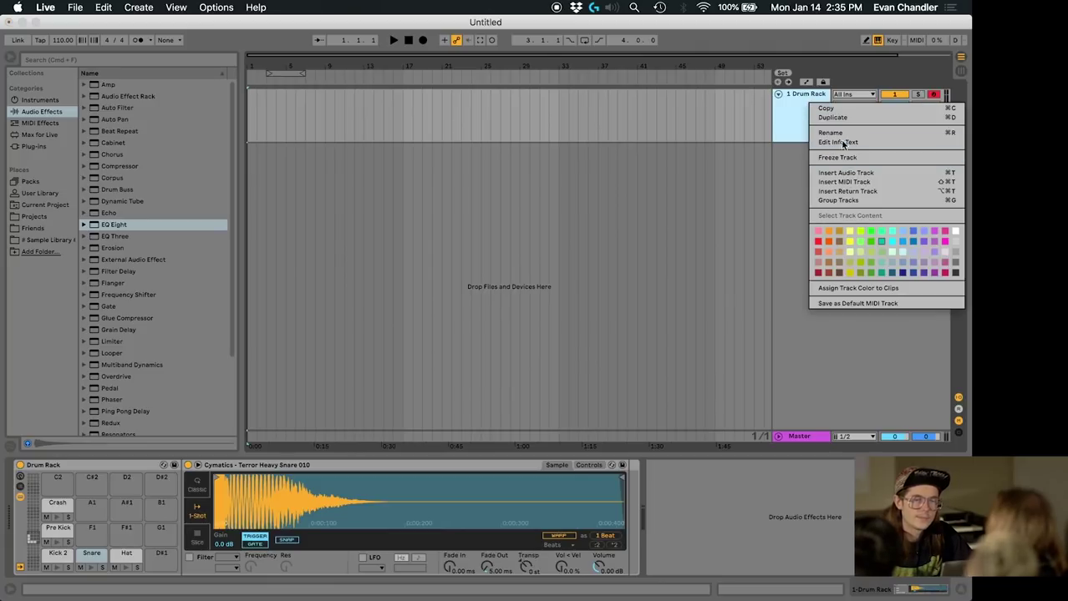
pyautogui.click(839, 133)
pyautogui.press('BackSpace')
pyautogui.press('BackSpace')
pyautogui.press('BackSpace')
pyautogui.press('BackSpace')
pyautogui.write('Meat')
pyautogui.press('Return')
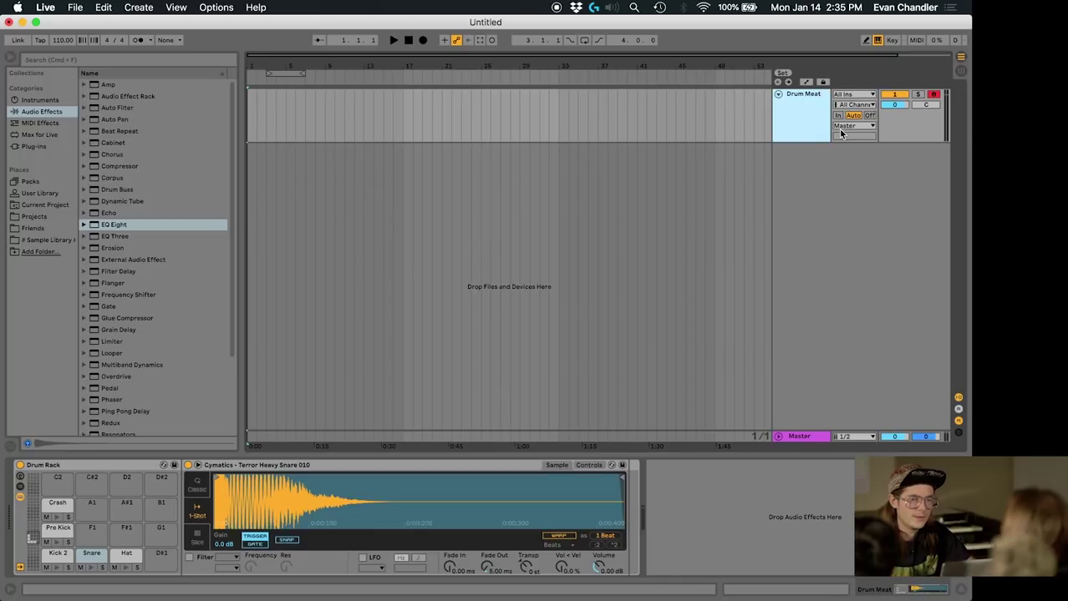
pyautogui.rightClick(799, 96)
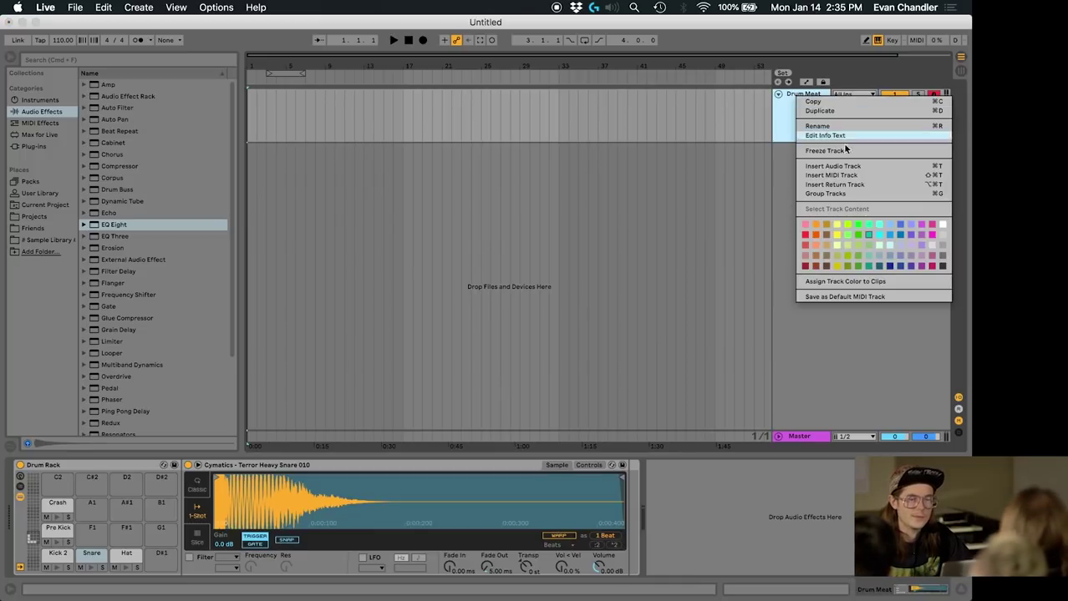
pyautogui.click(802, 237)
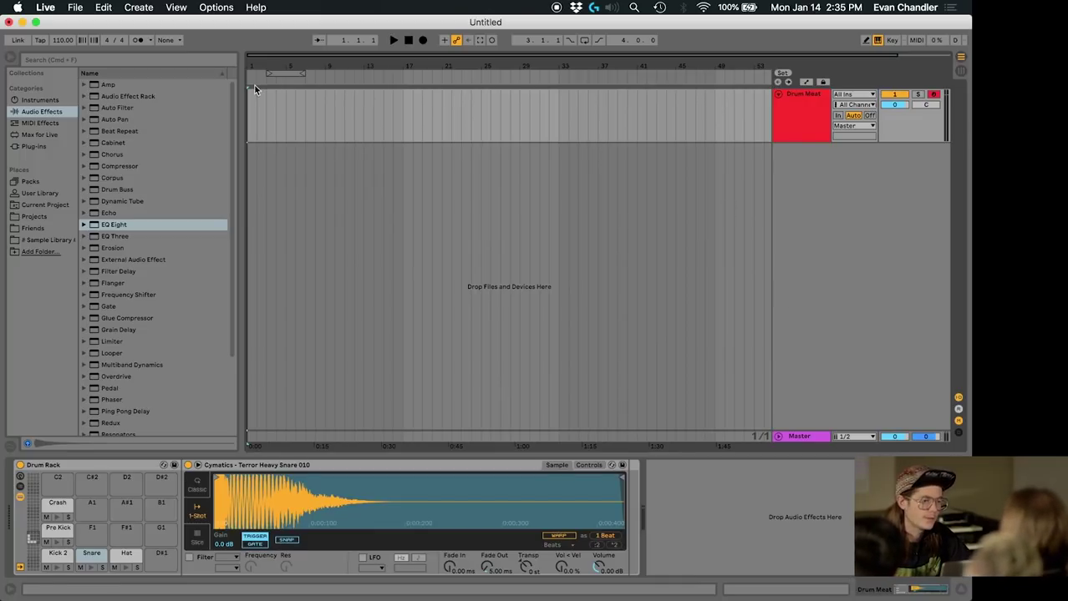
# - Create an empty four-bar MIDI clip at the start of the Drum Meat track and enlarge its note editor
pyautogui.moveTo(248, 114); pyautogui.dragTo(288, 115)
pyautogui.press('super+shift+m')
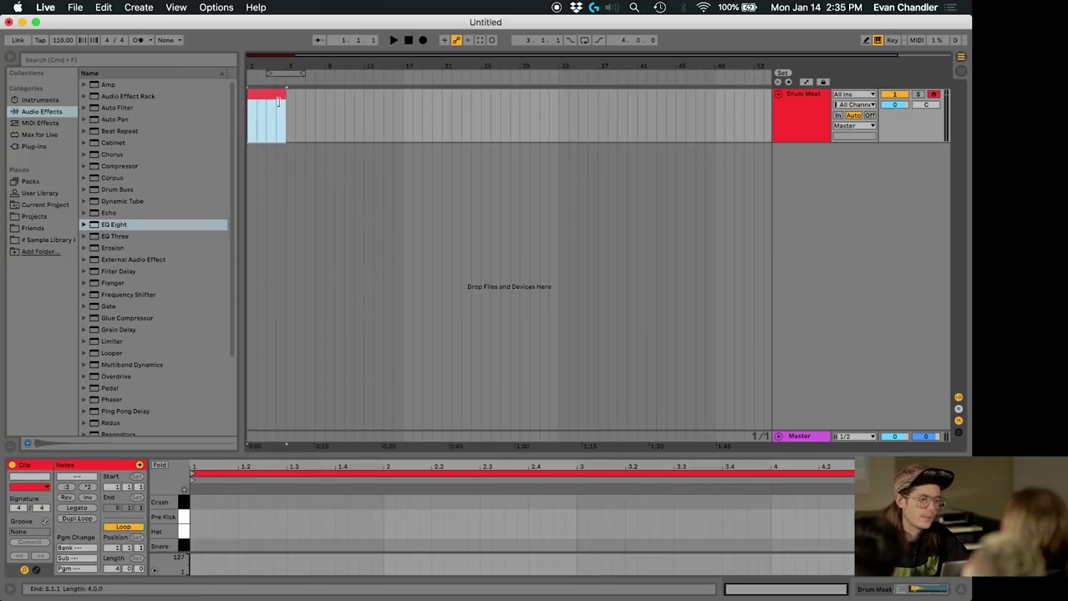
pyautogui.moveTo(371, 454); pyautogui.dragTo(373, 255)
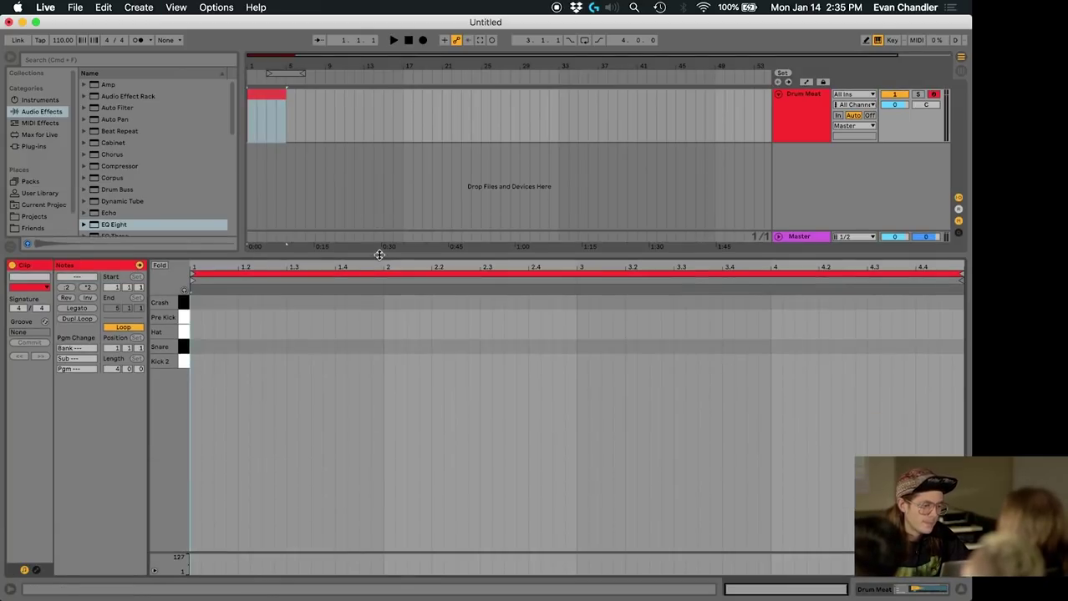
# - Enter kicks at 1.1, 1.3 and 1.3.3 and snares at 1.2 and 1.4, checking the pattern in playback
pyautogui.doubleClick(198, 361)
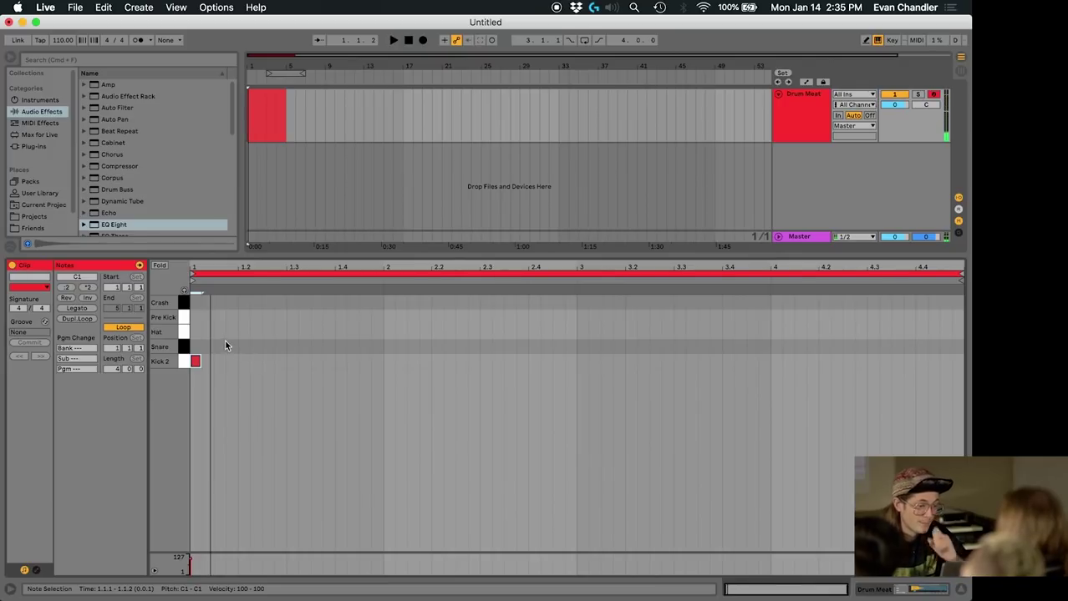
pyautogui.doubleClick(243, 346)
pyautogui.doubleClick(339, 346)
pyautogui.press('space')
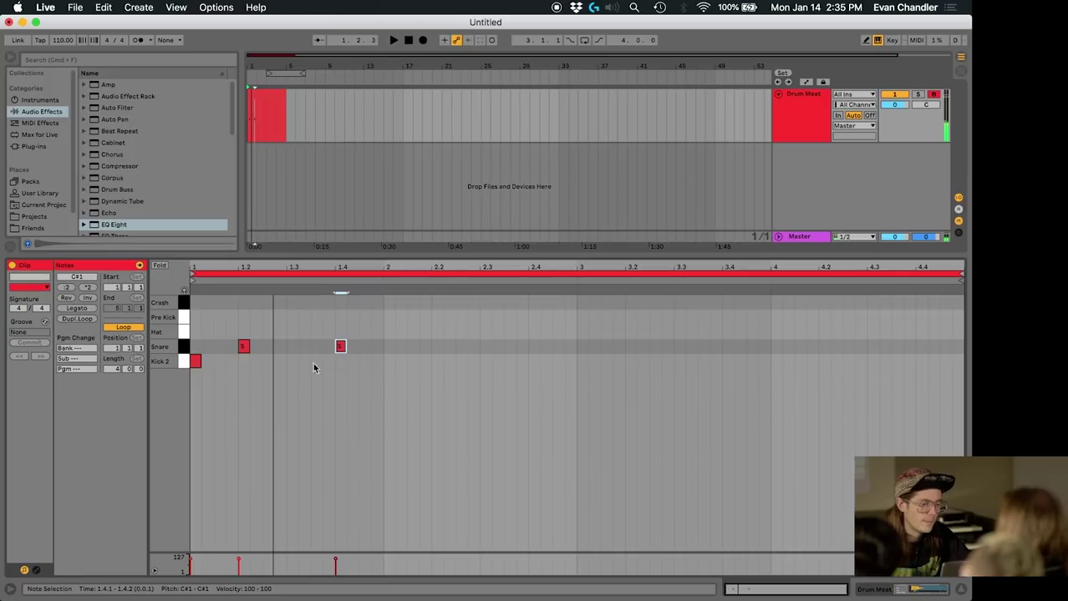
pyautogui.doubleClick(268, 361)
pyautogui.doubleClick(291, 360)
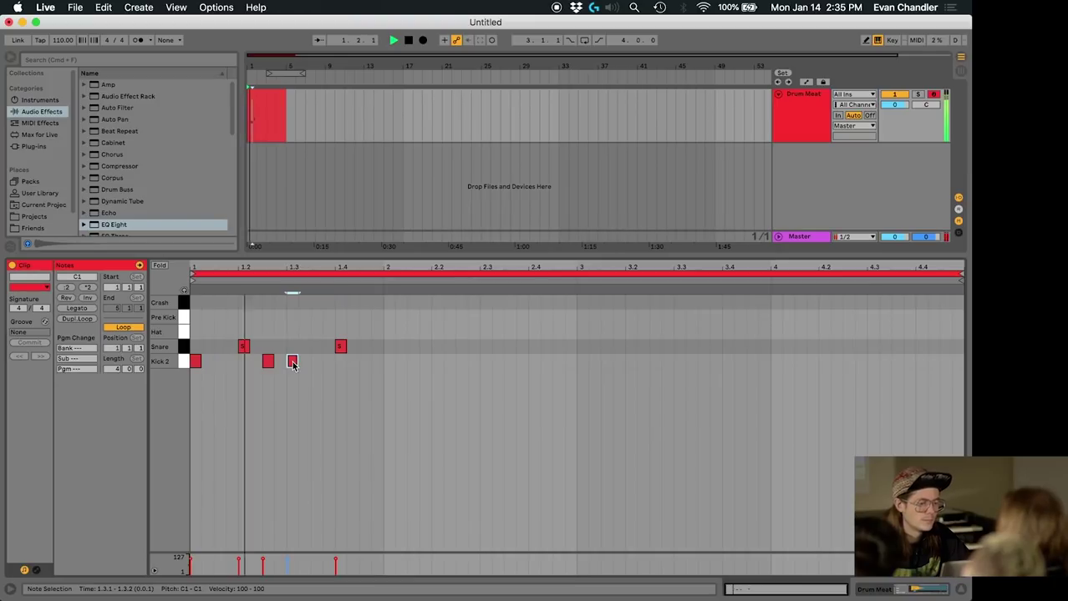
pyautogui.moveTo(294, 362)
pyautogui.mouseDown()
pyautogui.moveTo(310, 371)
pyautogui.moveTo(318, 361)
pyautogui.moveTo(293, 365)
pyautogui.mouseUp()
# - Fill the first bar with eighth-note hats by duplicating the first two, and play the pattern
pyautogui.doubleClick(194, 332)
pyautogui.doubleClick(219, 332)
pyautogui.moveTo(238, 342); pyautogui.dragTo(186, 324)
pyautogui.press('super+d')
pyautogui.press('super+d')
pyautogui.press('super+d')
pyautogui.press('space')
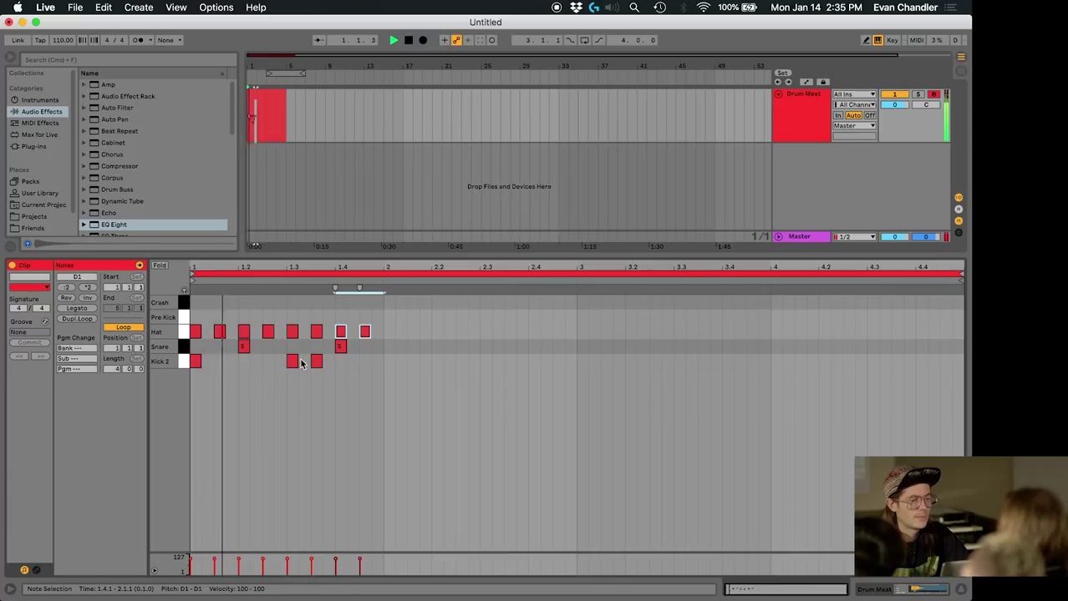
# - Put a Pre Kick note at 1.2.4, rearrange the main kicks to 1.3 and 1.4.2, and play the bar
pyautogui.moveTo(291, 362); pyautogui.dragTo(279, 363)
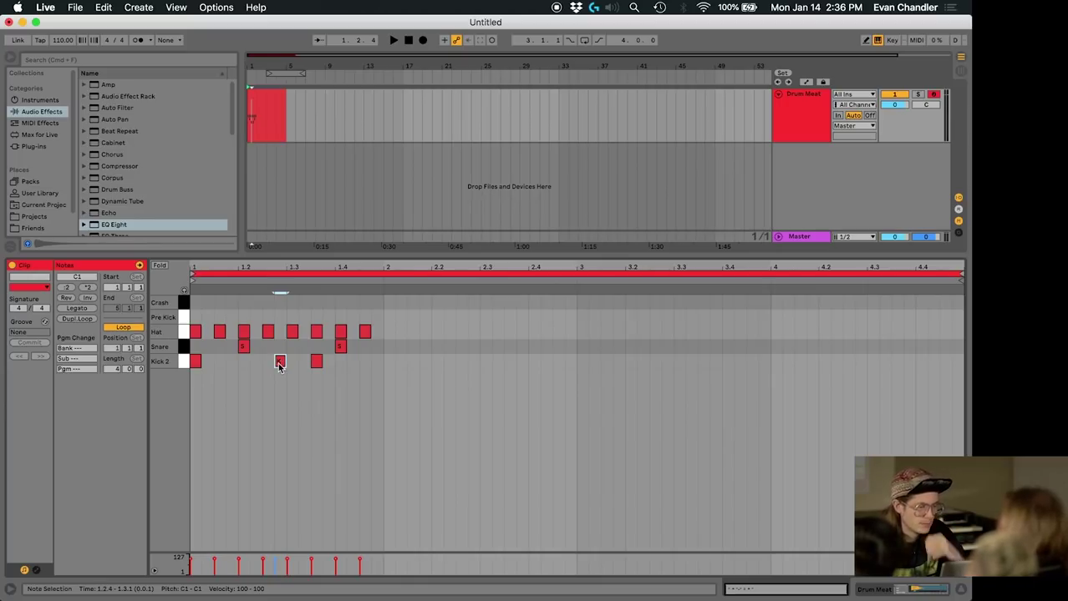
pyautogui.moveTo(279, 365); pyautogui.dragTo(289, 317)
pyautogui.doubleClick(352, 360)
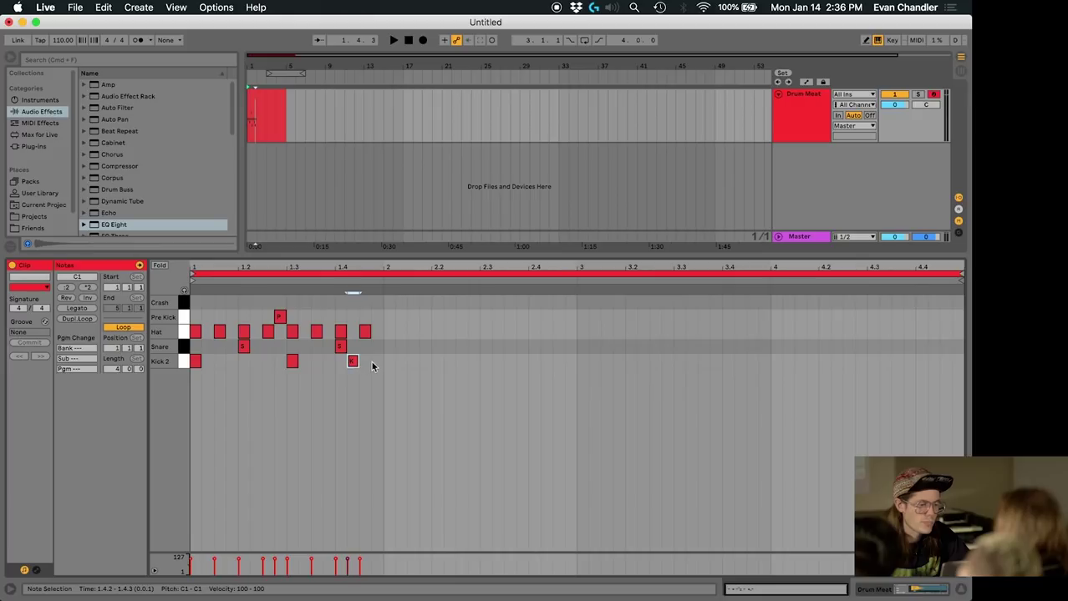
pyautogui.press('space')
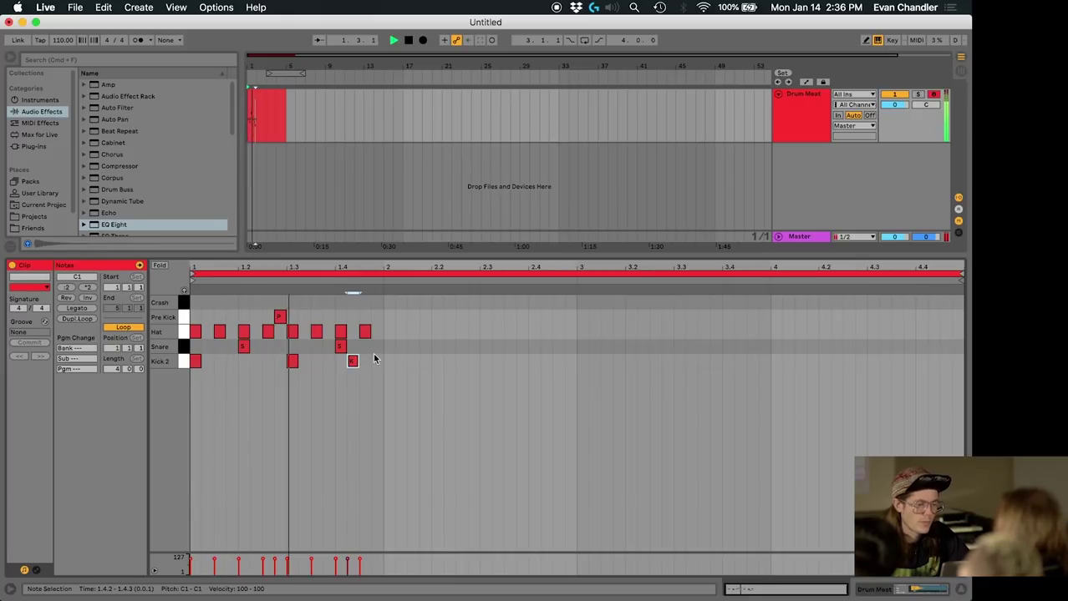
pyautogui.press('space')
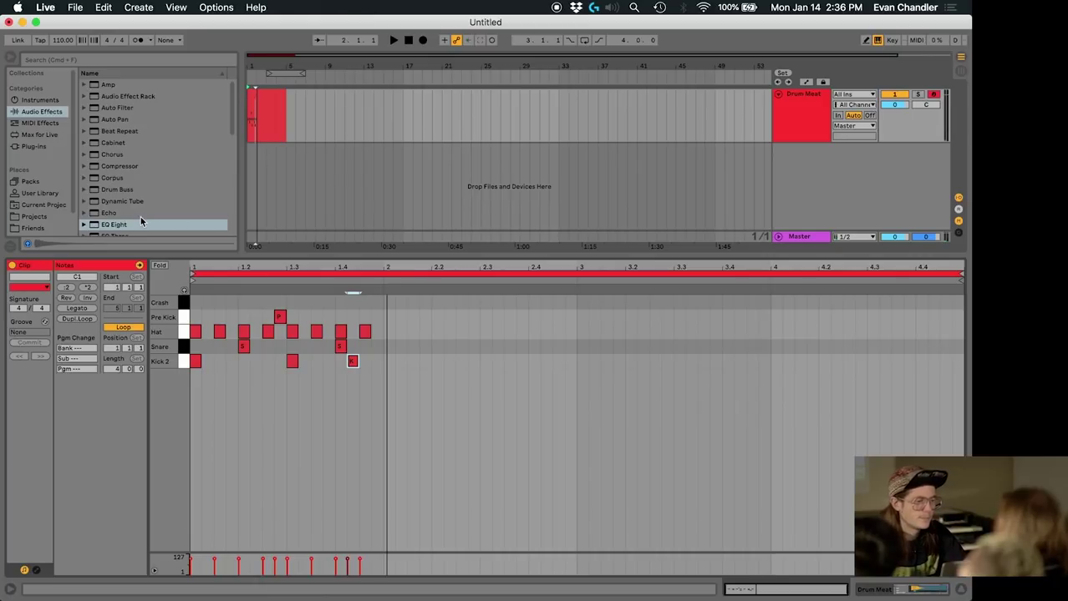
# - Search the browser for "slynk groov", apply Slynk's Funky Groove to the drum clip, and play it
pyautogui.press('super+f')
pyautogui.write('slynk groov')
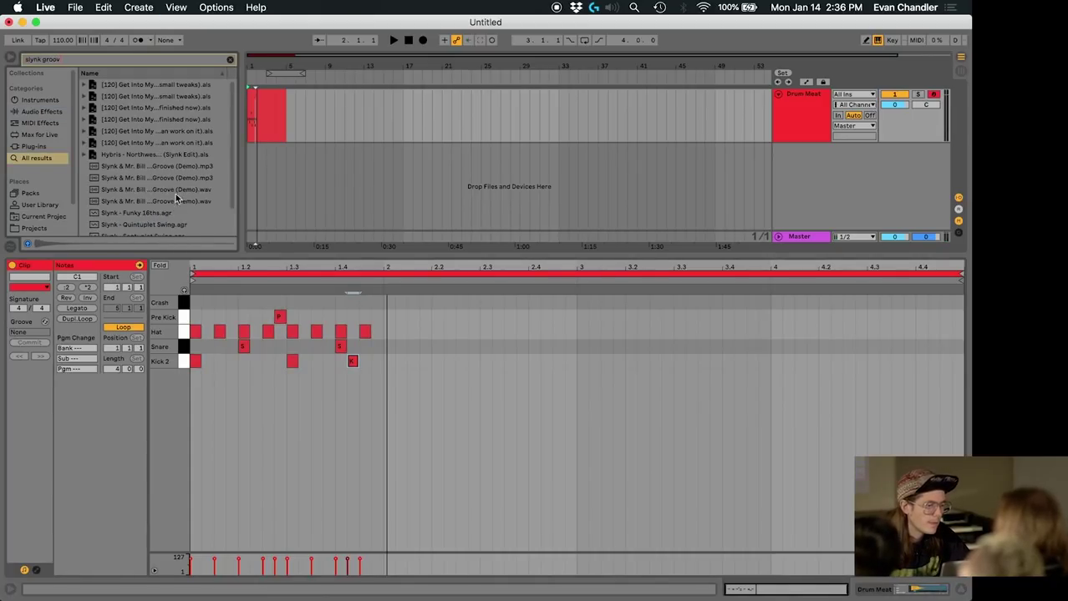
pyautogui.scroll(-3, 175, 192)
pyautogui.moveTo(143, 229); pyautogui.dragTo(27, 334)
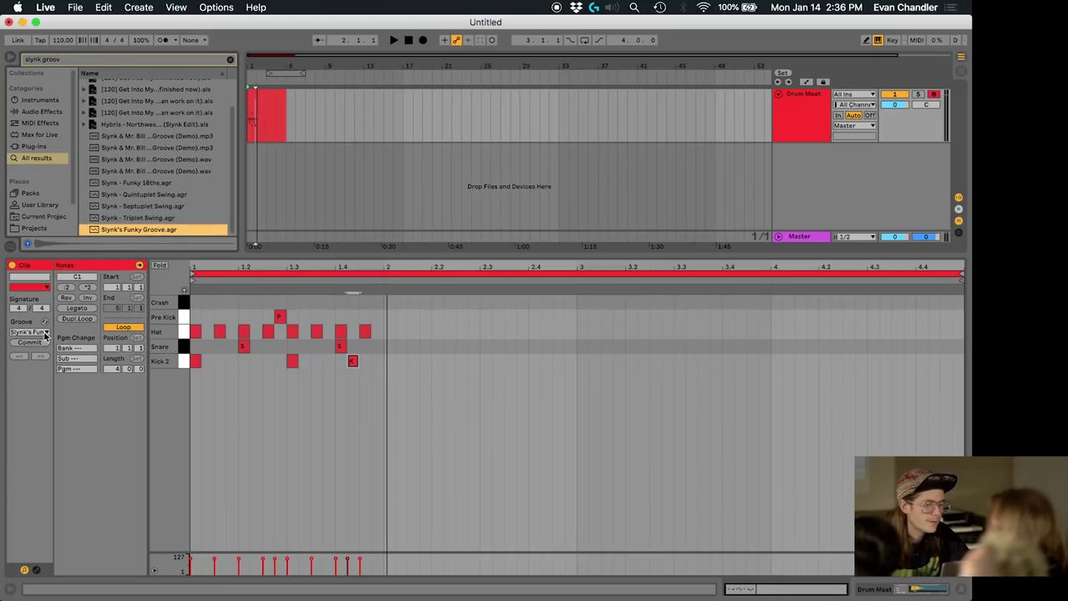
pyautogui.press('space')
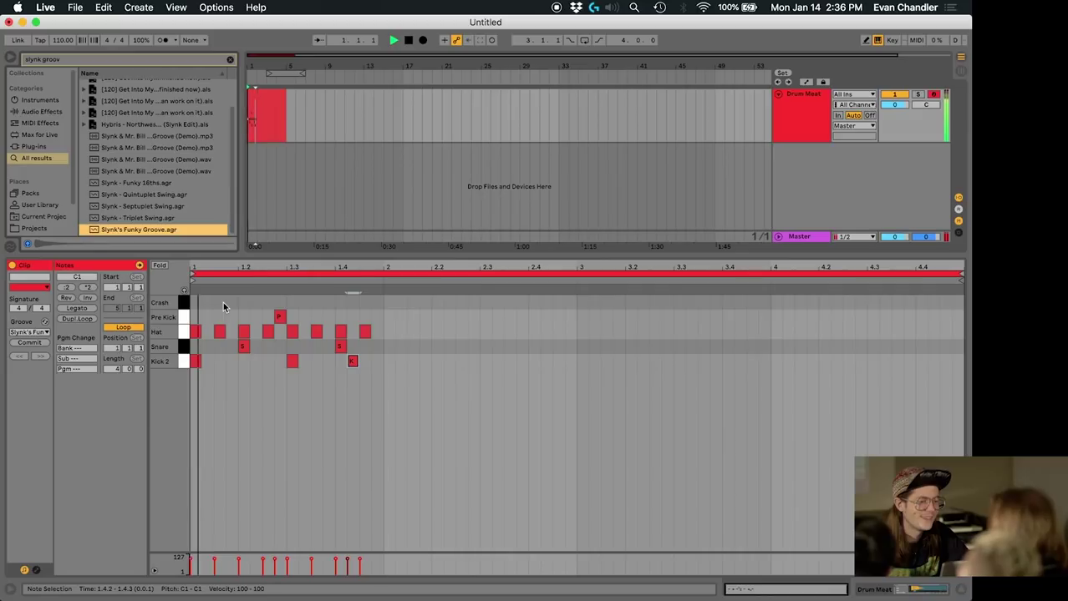
pyautogui.press('space')
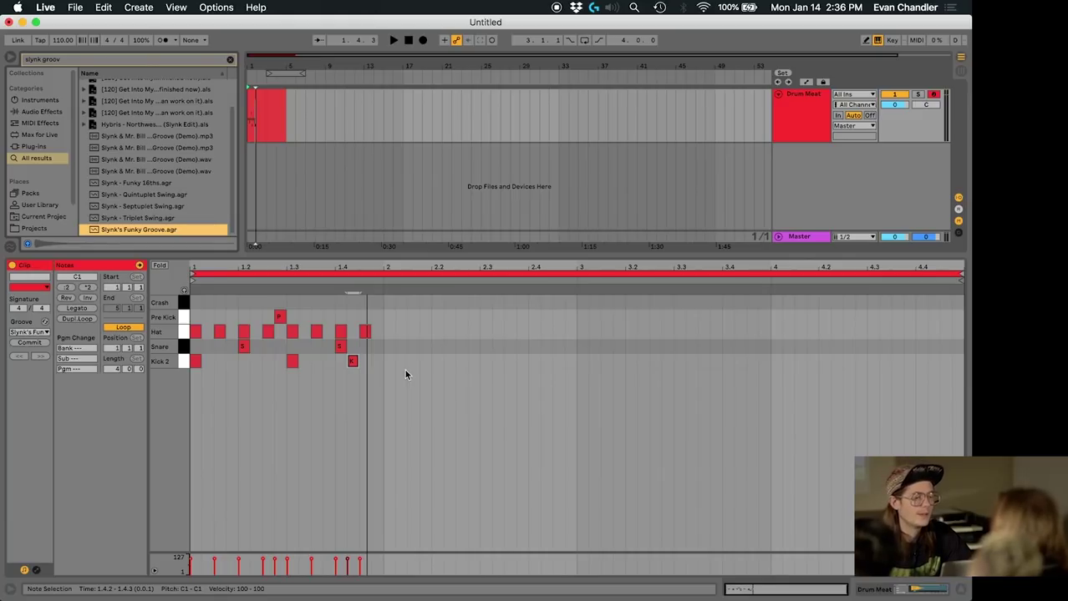
# - Commit the groove to the drum clip, examine the timing of its notes, and undo the commit
pyautogui.click(35, 346)
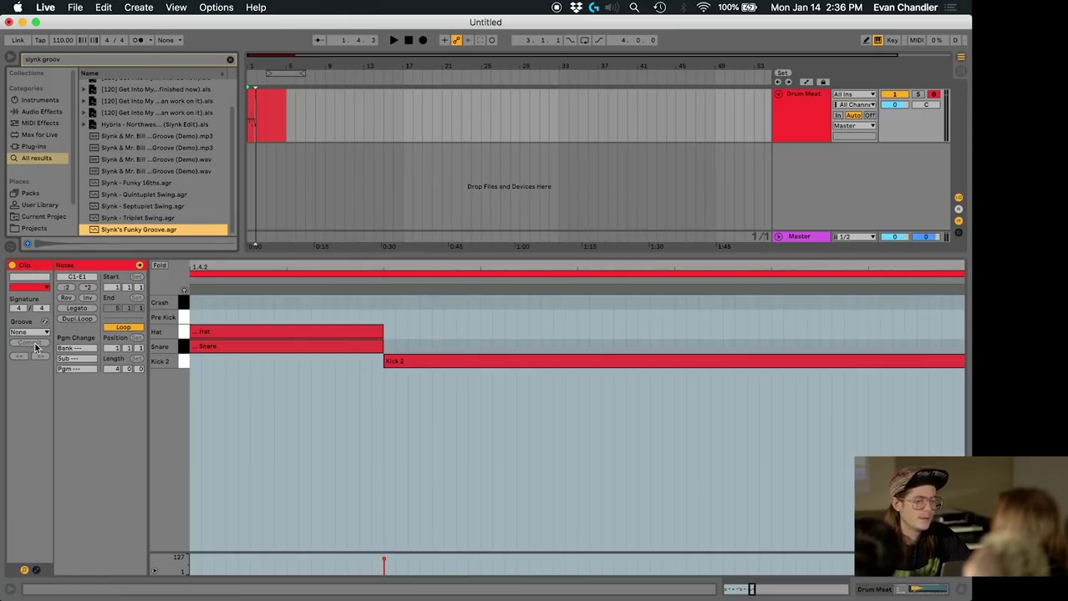
pyautogui.doubleClick(268, 267)
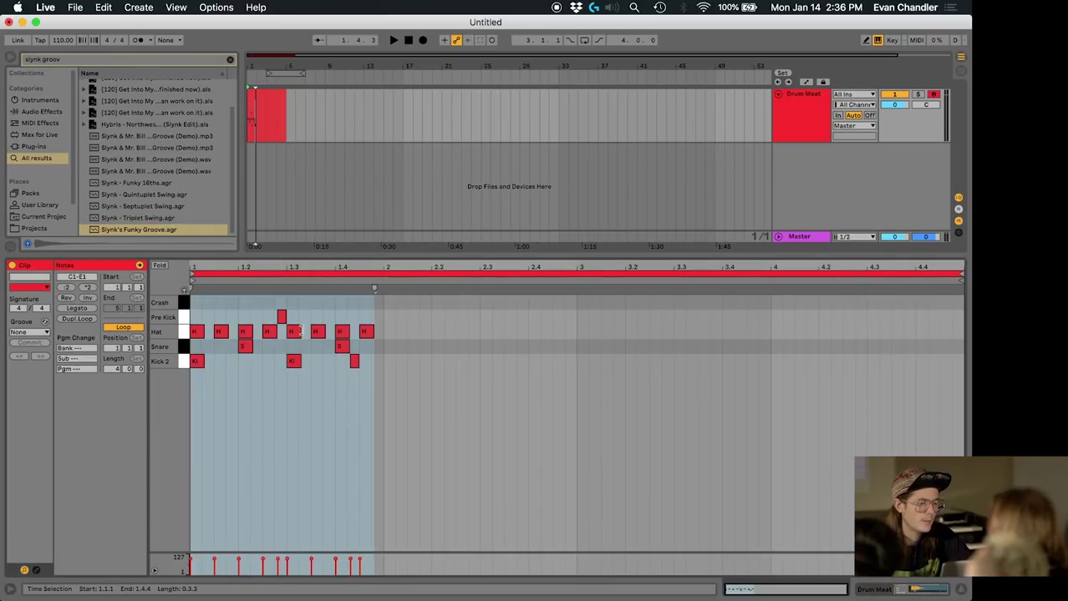
pyautogui.click(284, 363)
pyautogui.press('+')
pyautogui.press('+')
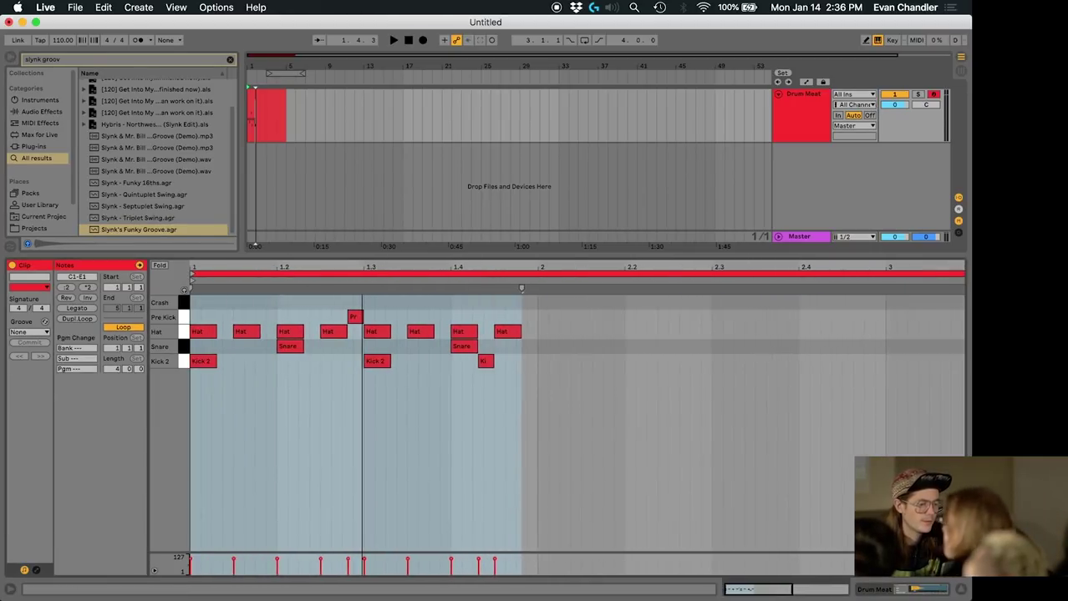
pyautogui.press('-')
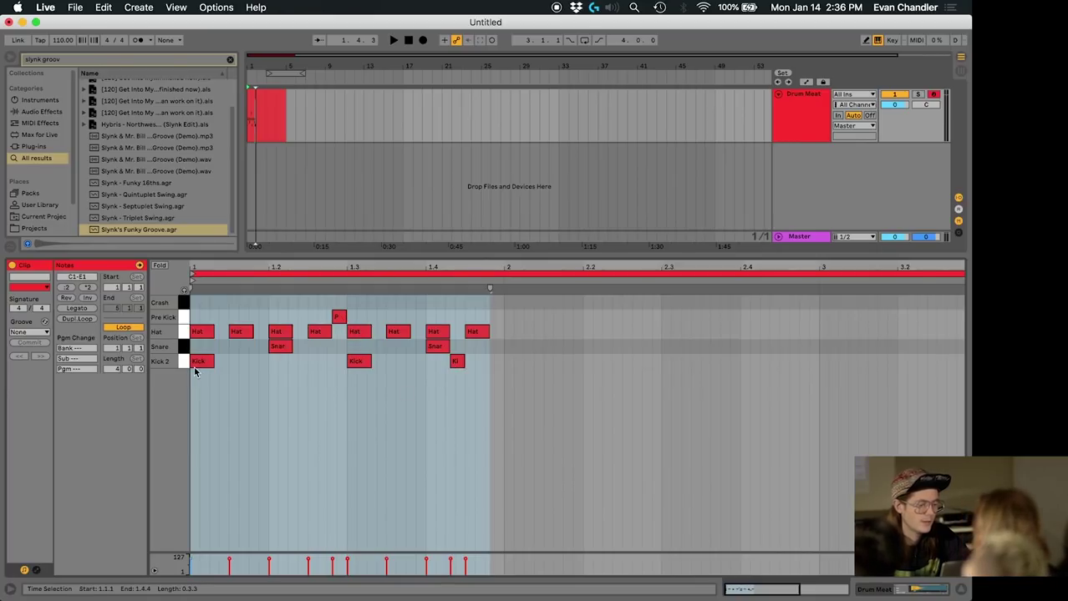
pyautogui.press('super+a')
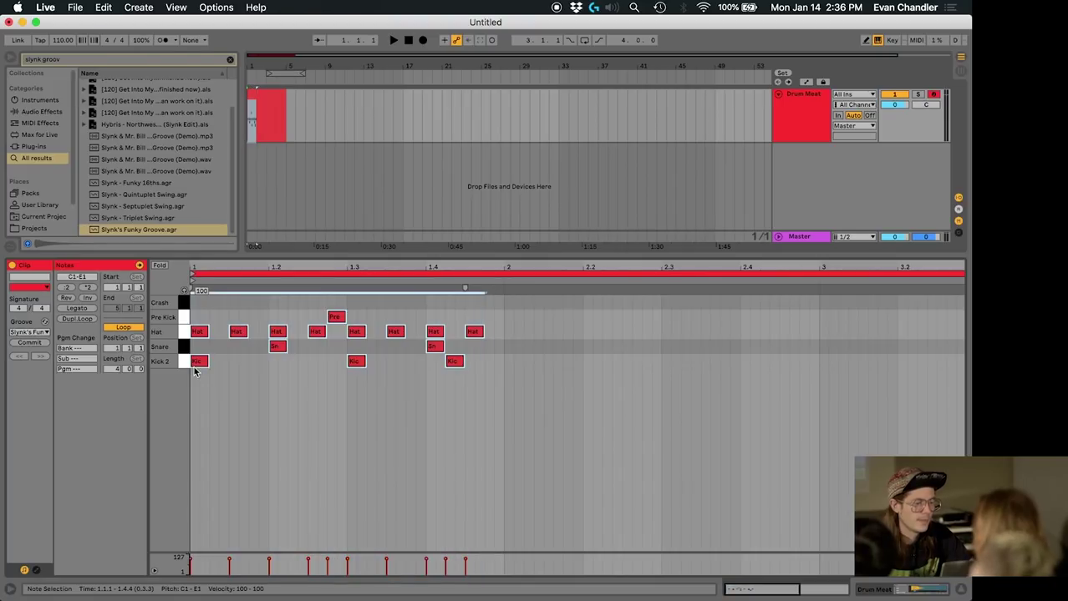
pyautogui.click(267, 377)
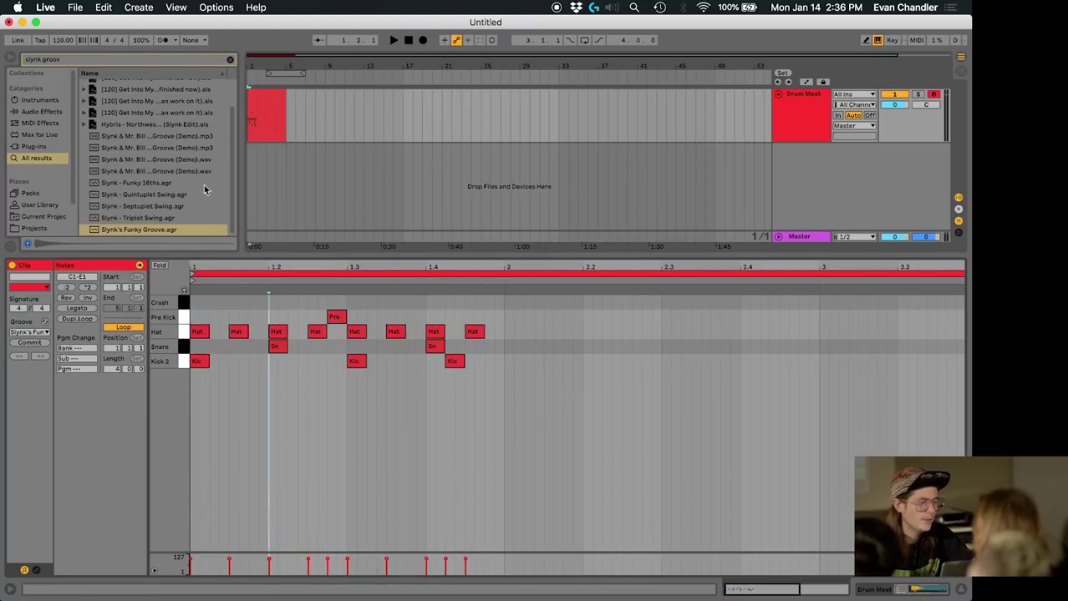
# - Place Slynk's Funky Groove as a clip on a new MIDI track at bar 11, examine its note timing, and delete the clip
pyautogui.moveTo(119, 231); pyautogui.dragTo(347, 150)
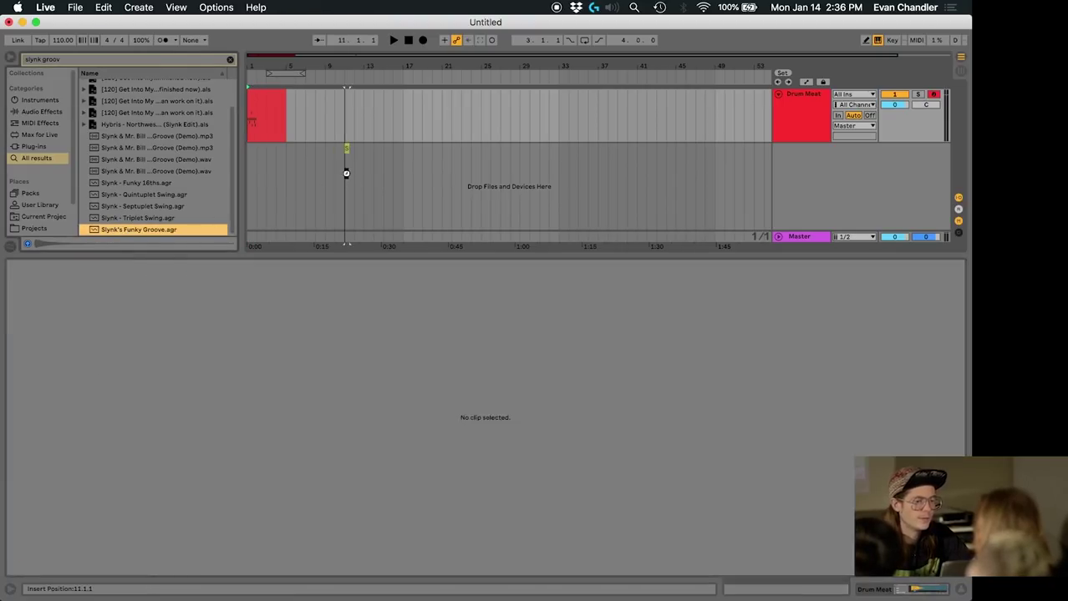
pyautogui.moveTo(346, 73); pyautogui.dragTo(409, 261)
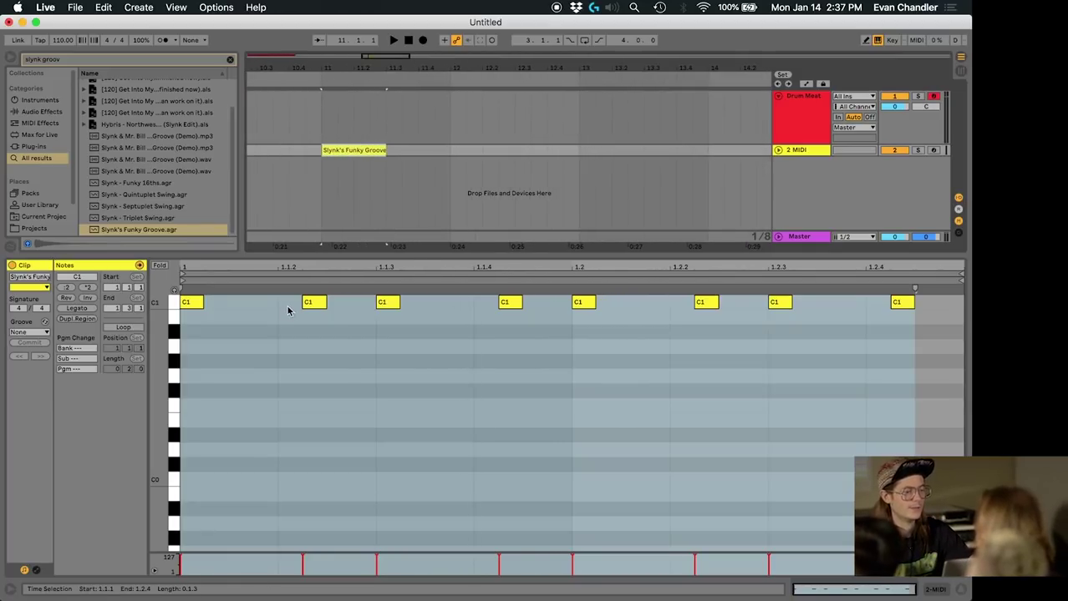
pyautogui.rightClick(310, 359)
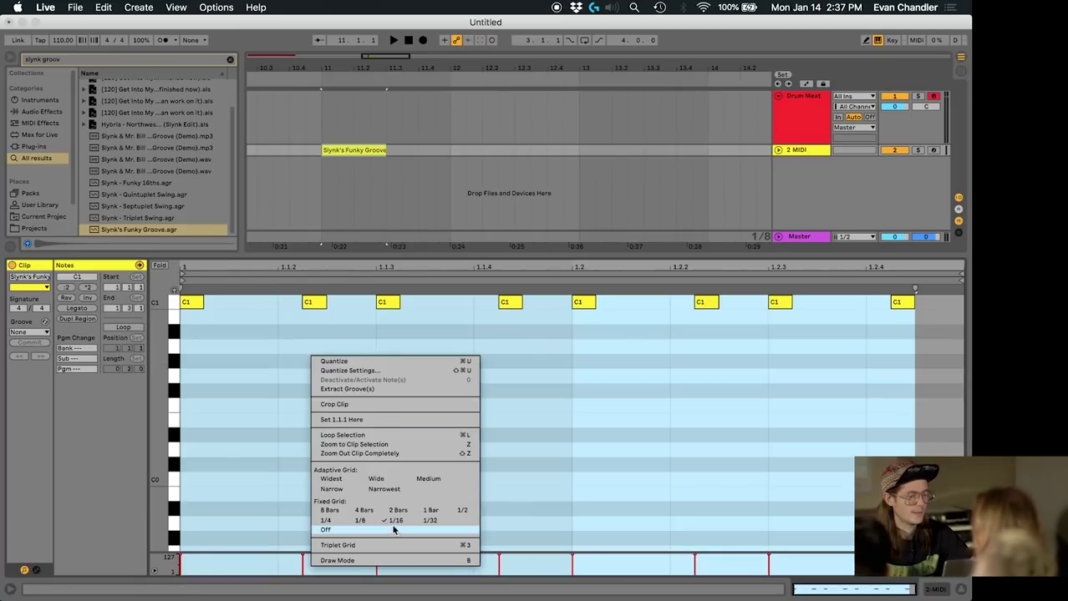
pyautogui.click(200, 411)
pyautogui.click(209, 333)
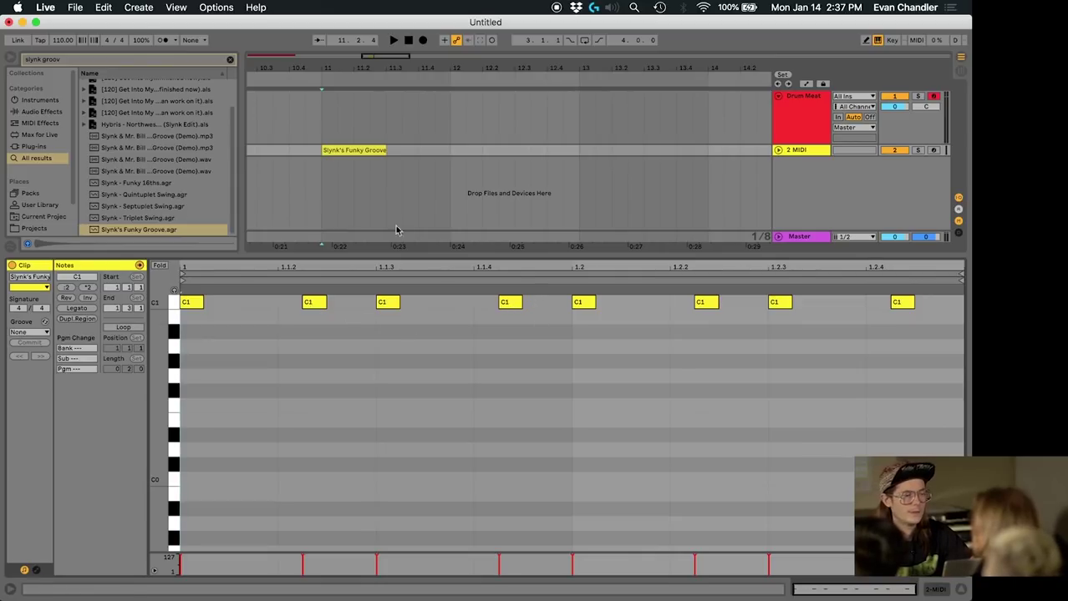
pyautogui.rightClick(326, 349)
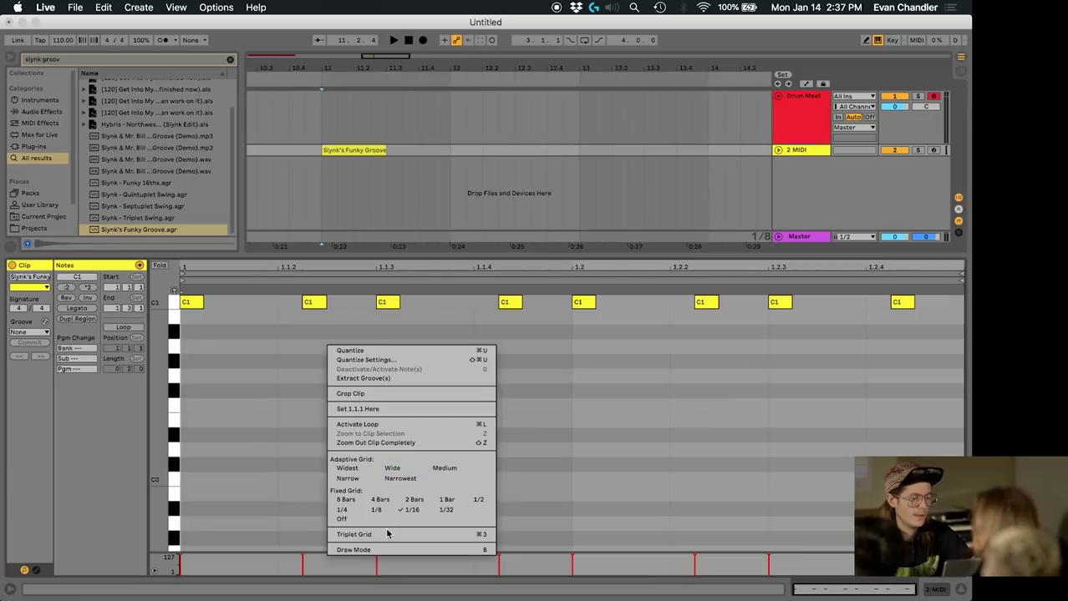
pyautogui.click(362, 160)
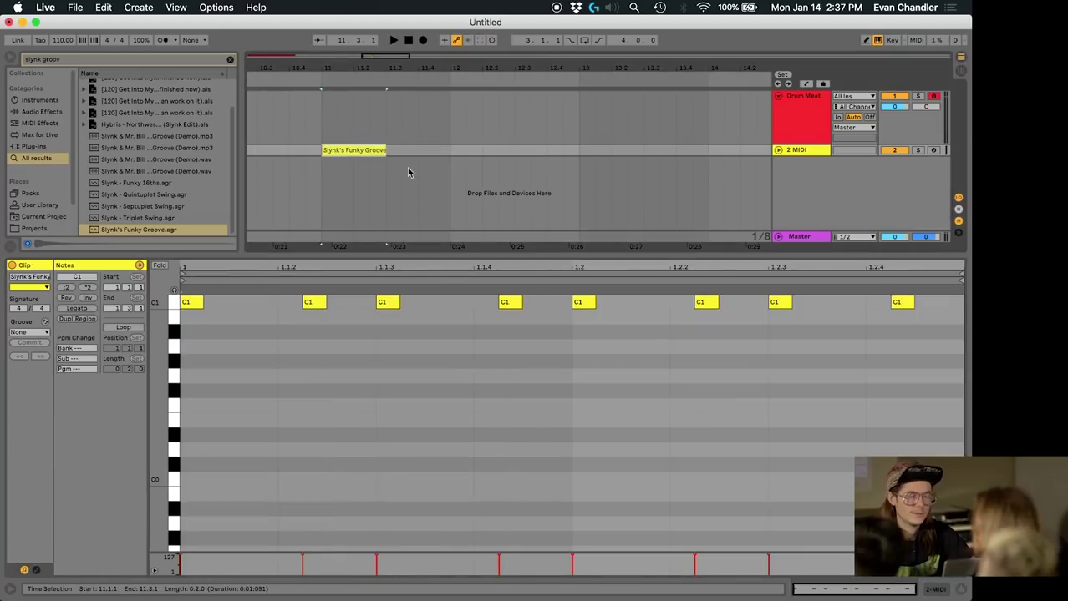
pyautogui.press('Delete')
pyautogui.hscroll(-10, 389, 157)
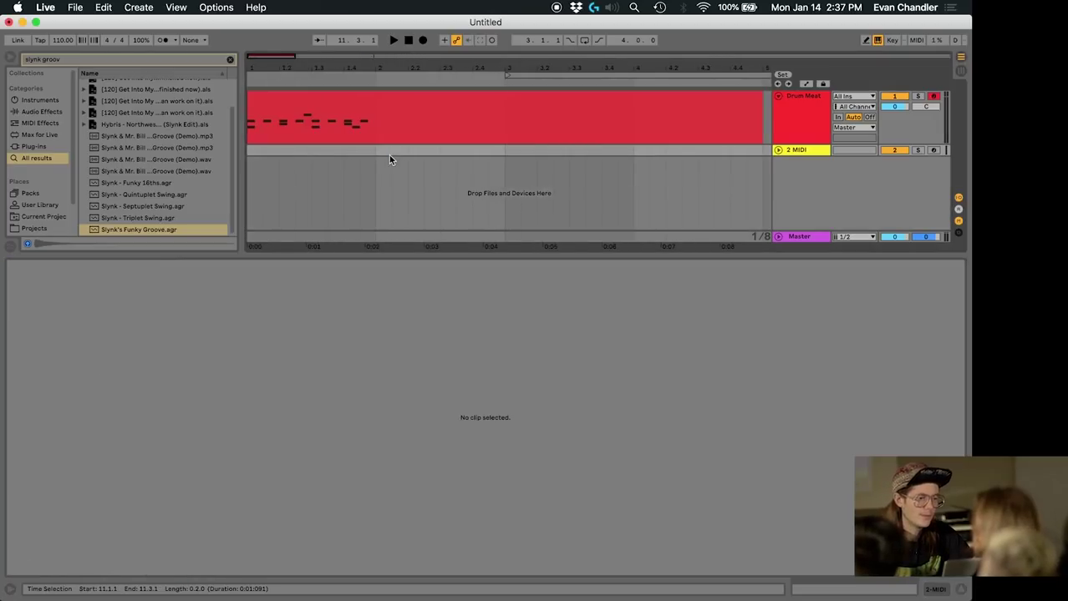
# - Move the last kick of the drum clip's first bar to 1.3.3, and add a kick at 1.4.2 and a Pre Kick at 1.4.4
pyautogui.click(386, 98)
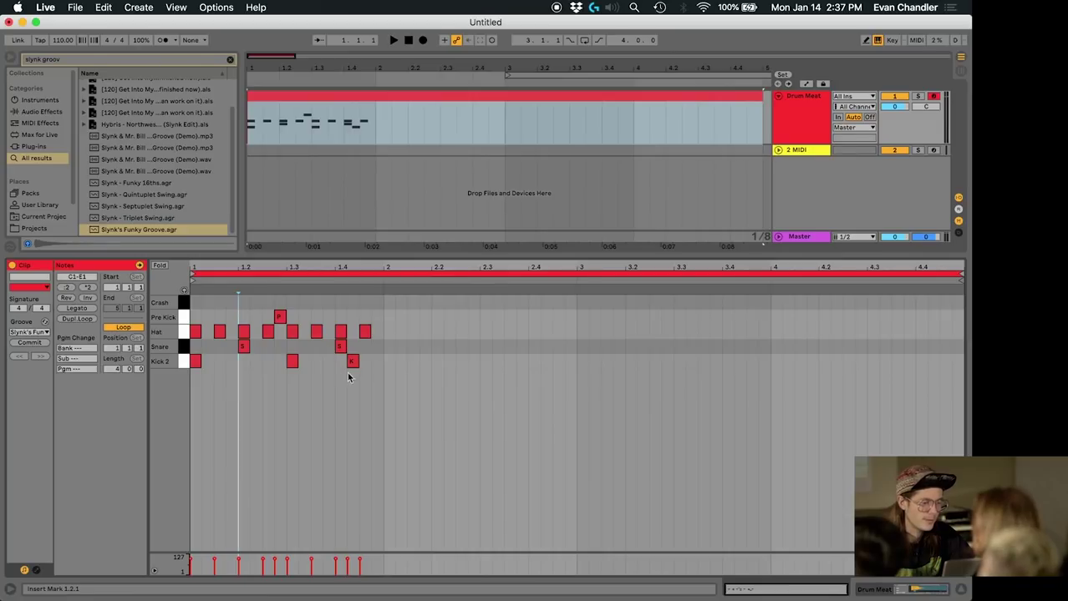
pyautogui.moveTo(353, 364); pyautogui.dragTo(317, 363)
pyautogui.press('space')
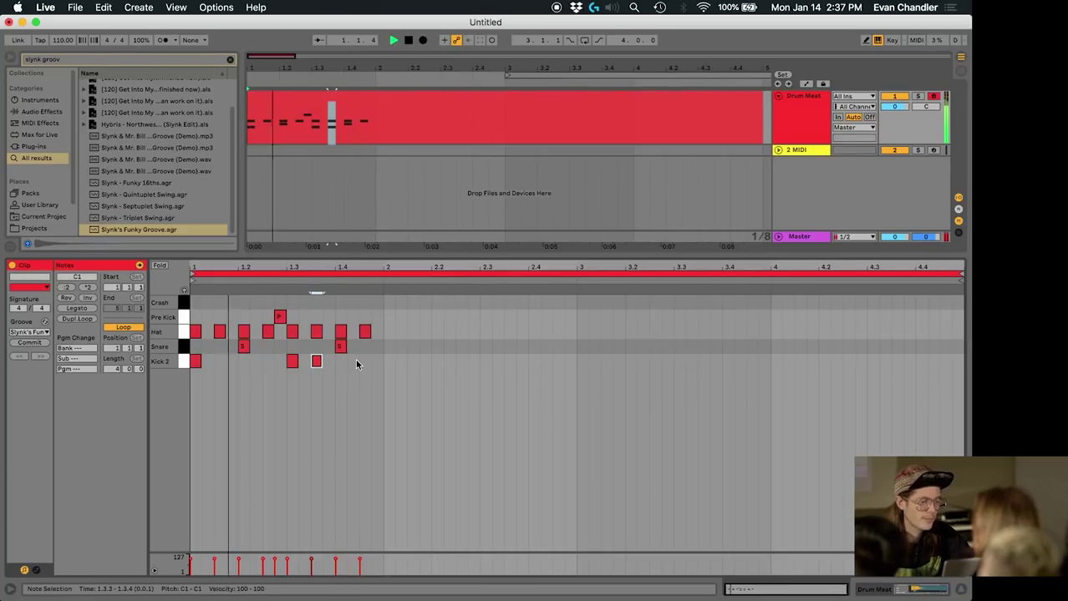
pyautogui.press('space')
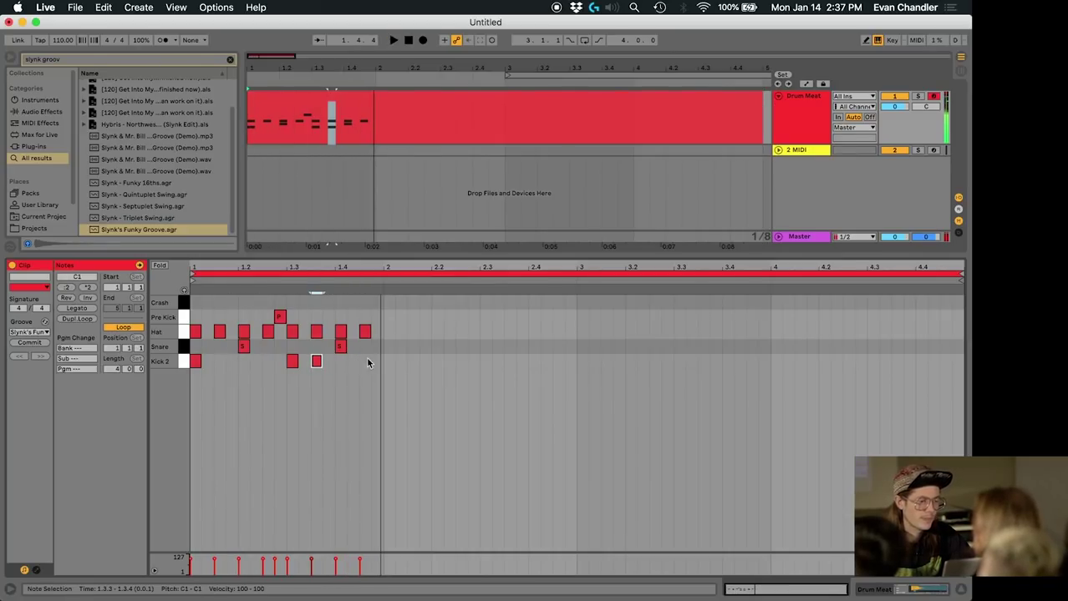
pyautogui.doubleClick(354, 361)
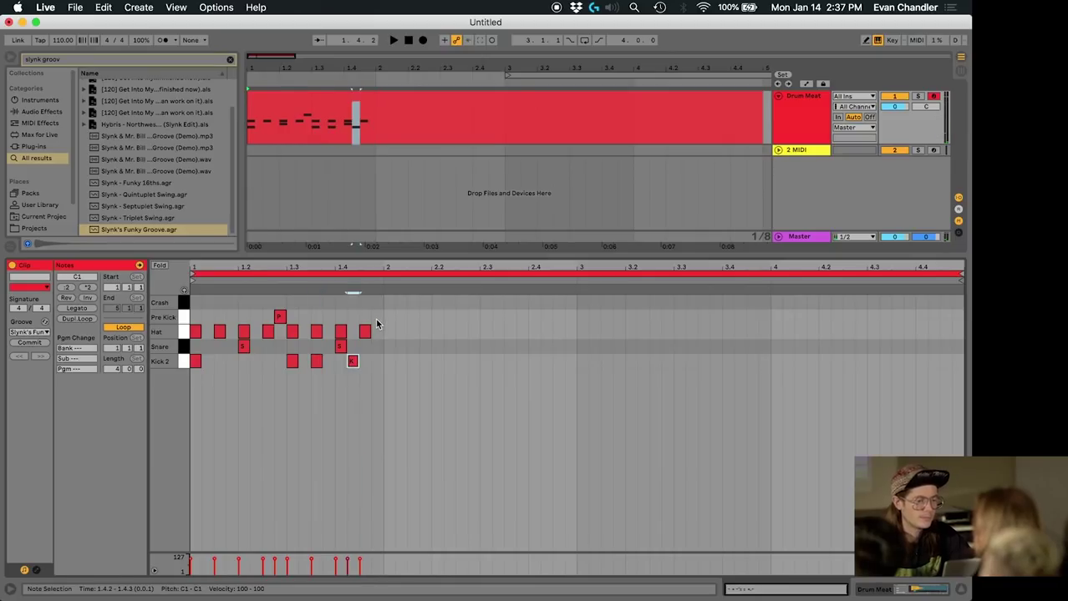
pyautogui.doubleClick(375, 317)
# - Duplicate all the first bar's notes to fill the four-bar drum clip, and play it
pyautogui.moveTo(379, 365); pyautogui.dragTo(186, 309)
pyautogui.press('super+d')
pyautogui.press('super+d')
pyautogui.press('space')
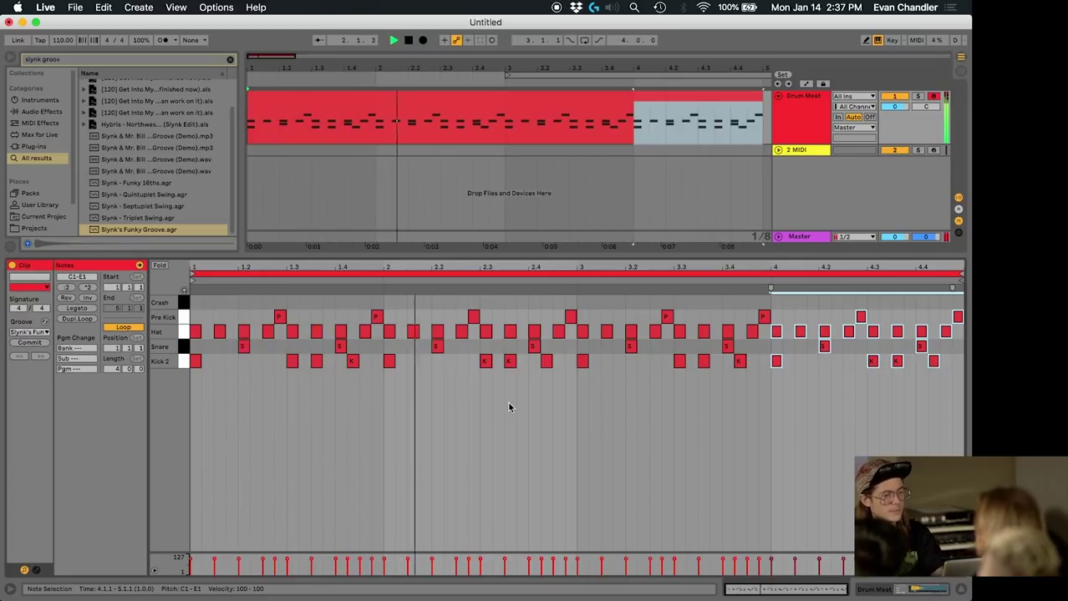
pyautogui.press('space')
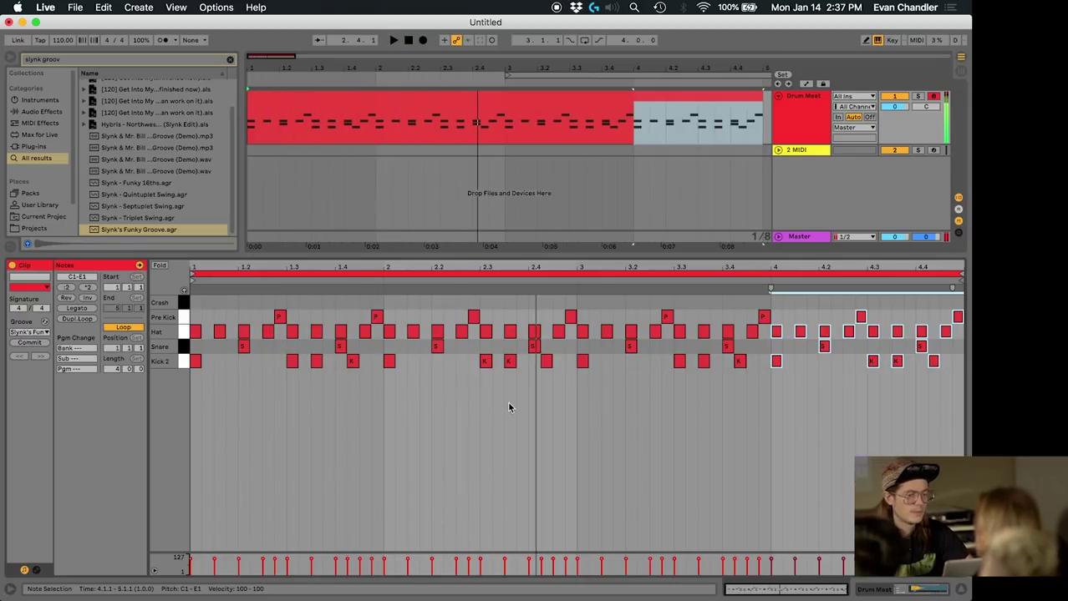
# - Remove the kicks at 1.4.2 and 3.4.2 and the Pre Kicks at 1.4.4 and 3.4.4, and play the clip
pyautogui.click(352, 362)
pyautogui.click(376, 318)
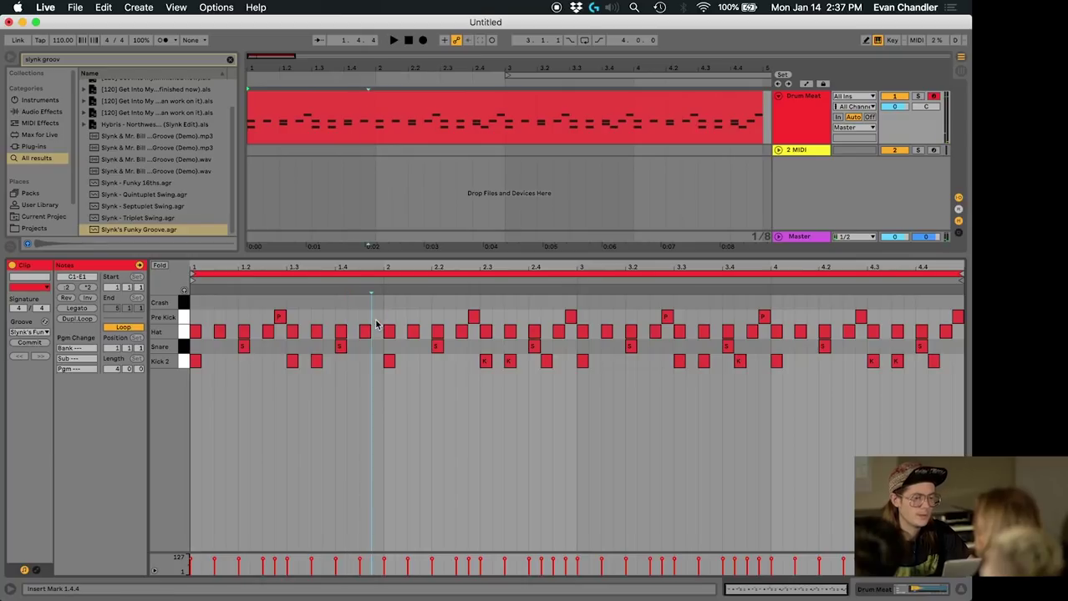
pyautogui.click(740, 362)
pyautogui.click(763, 317)
pyautogui.press('space')
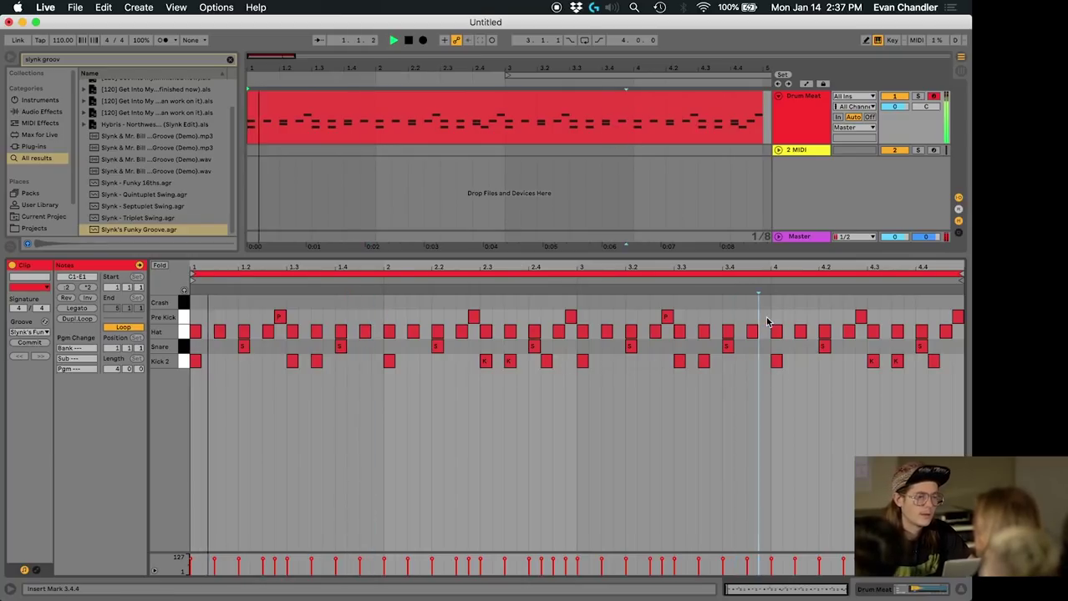
pyautogui.press('x')
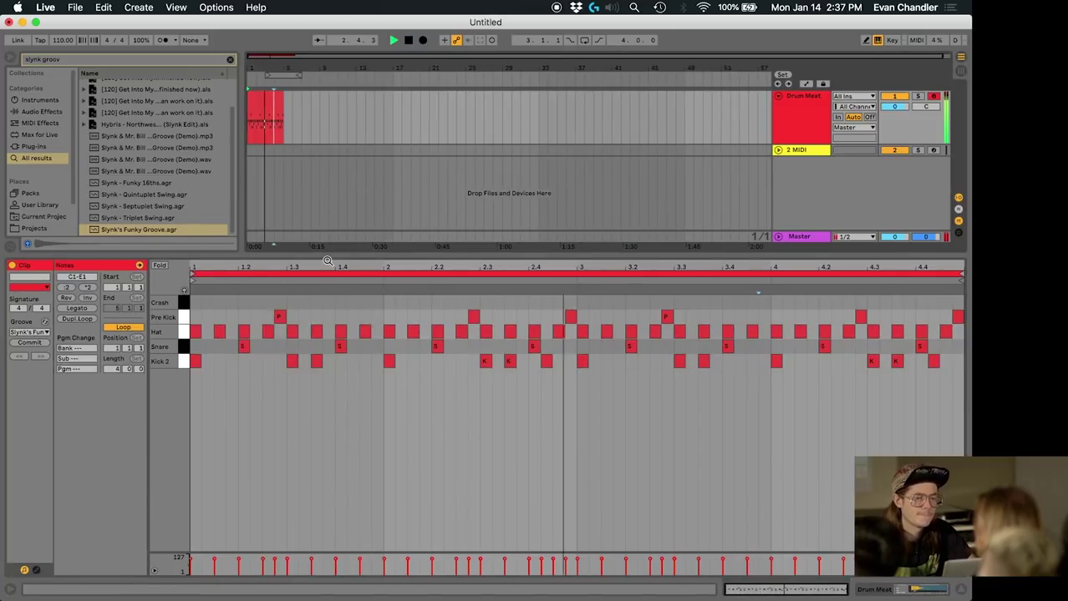
pyautogui.press('space')
# - Insert a MIDI track below Drum Meat and load an empty Drum Rack onto it
pyautogui.click(821, 122)
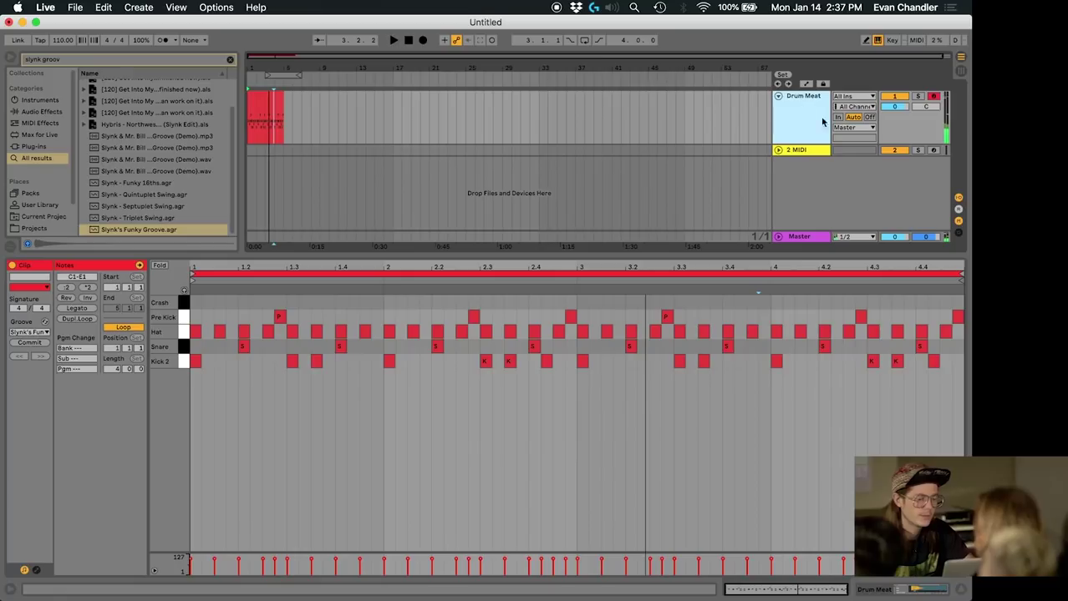
pyautogui.press('super+shift+t')
pyautogui.press('super+f')
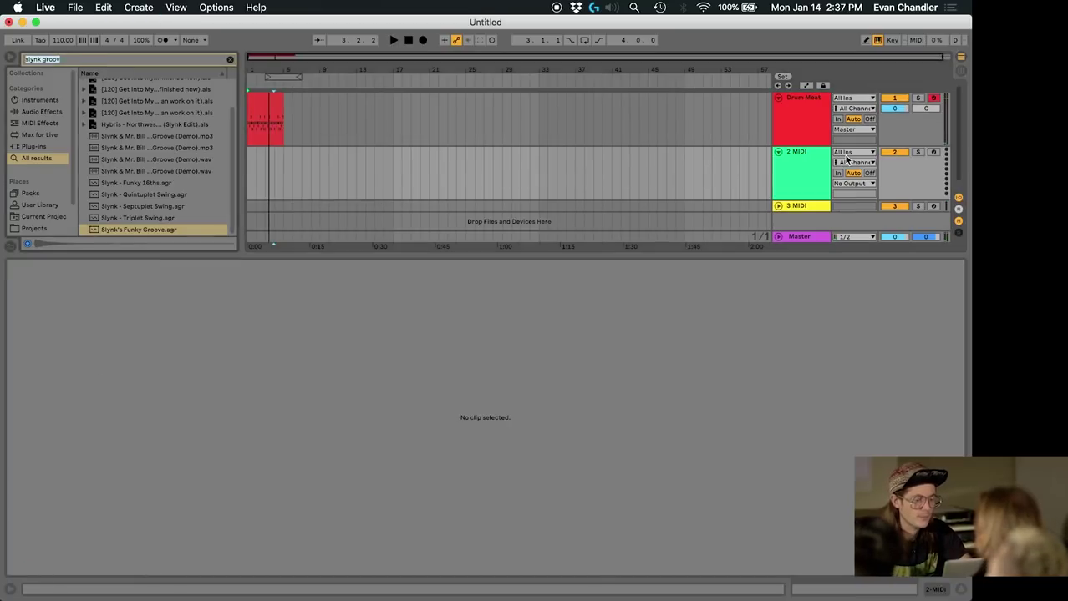
pyautogui.write('drum rack')
pyautogui.press('Down')
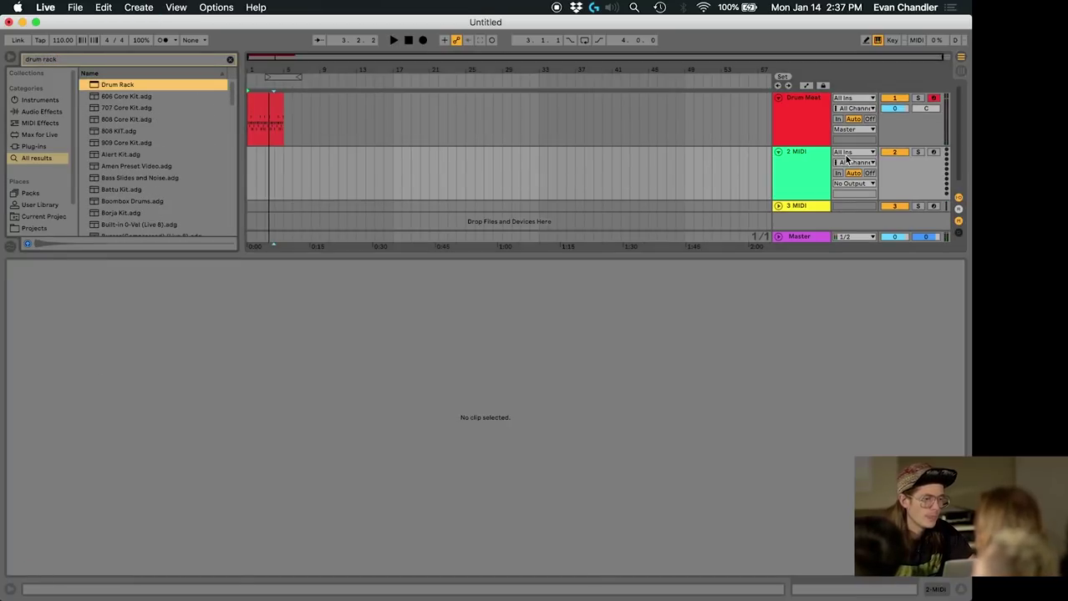
pyautogui.press('Return')
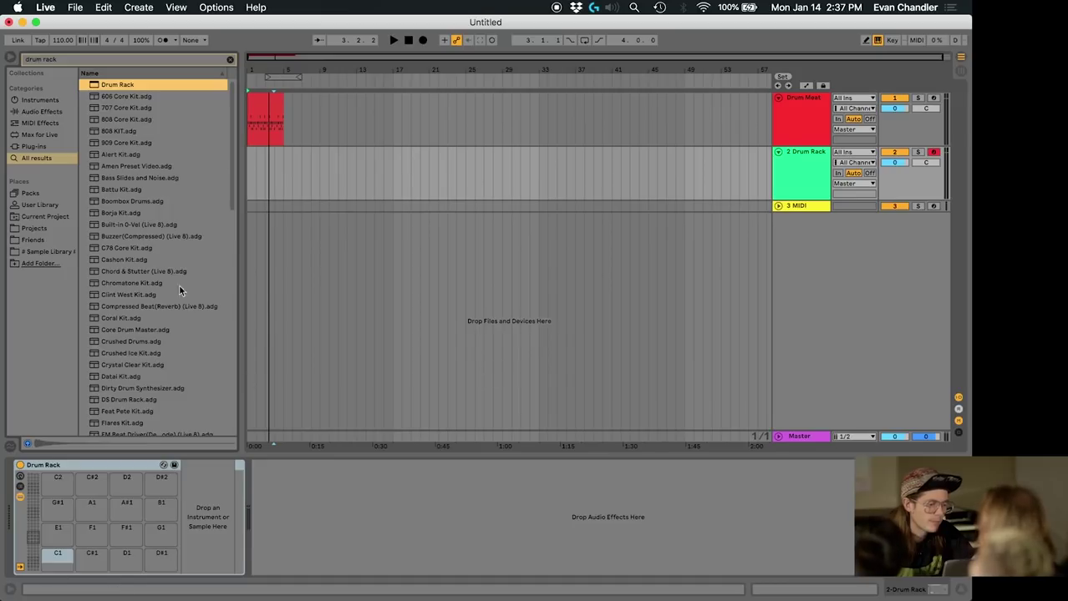
# - Search the browser for "analog", load Analog on a new track, and delete the empty MIDI track above it
pyautogui.press('super+f')
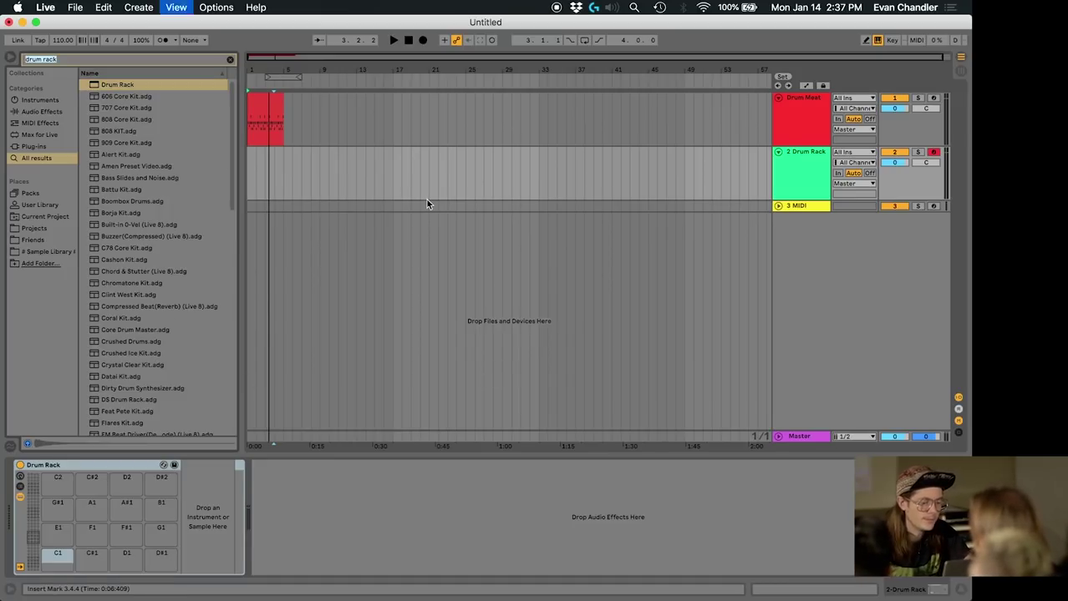
pyautogui.write('anal')
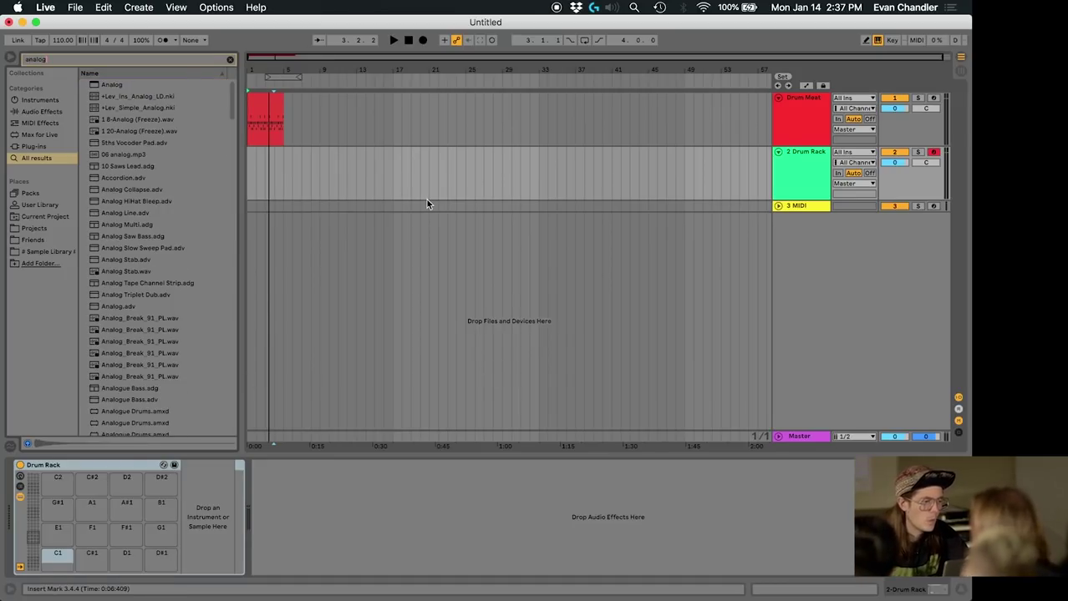
pyautogui.write('og')
pyautogui.moveTo(106, 86); pyautogui.dragTo(544, 284)
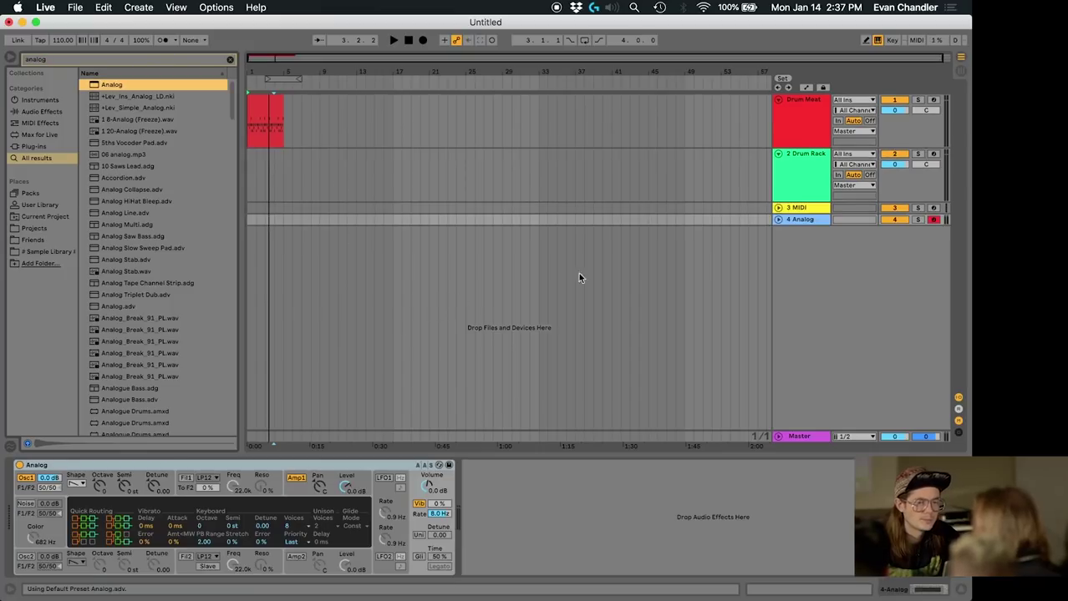
pyautogui.click(787, 211)
pyautogui.press('Delete')
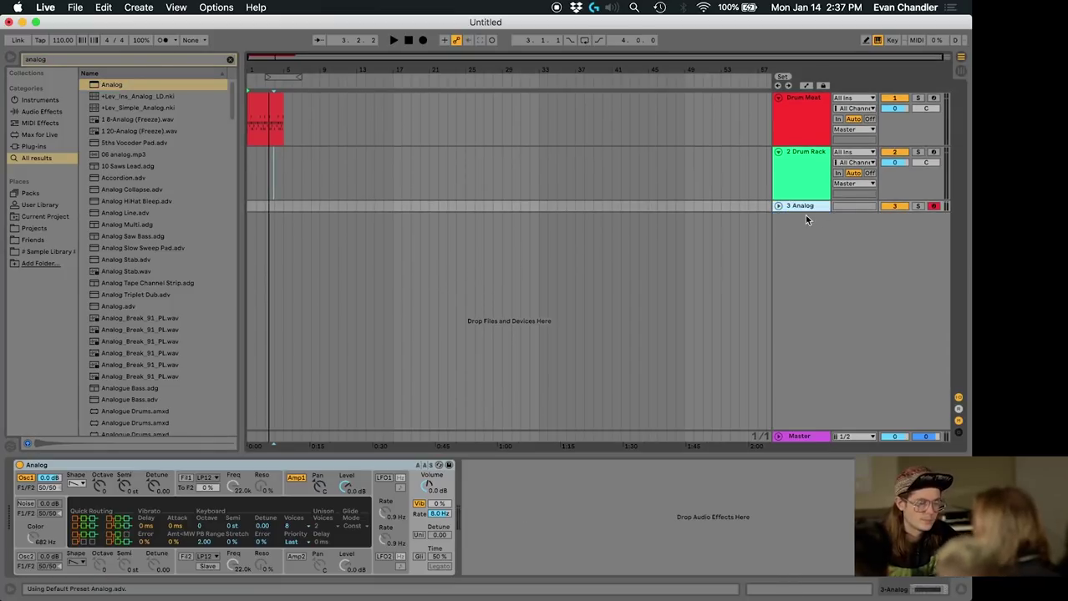
# - Insert an audio track below Analog and set its audio input to Resampling
pyautogui.press('super+t')
pyautogui.rightClick(798, 231)
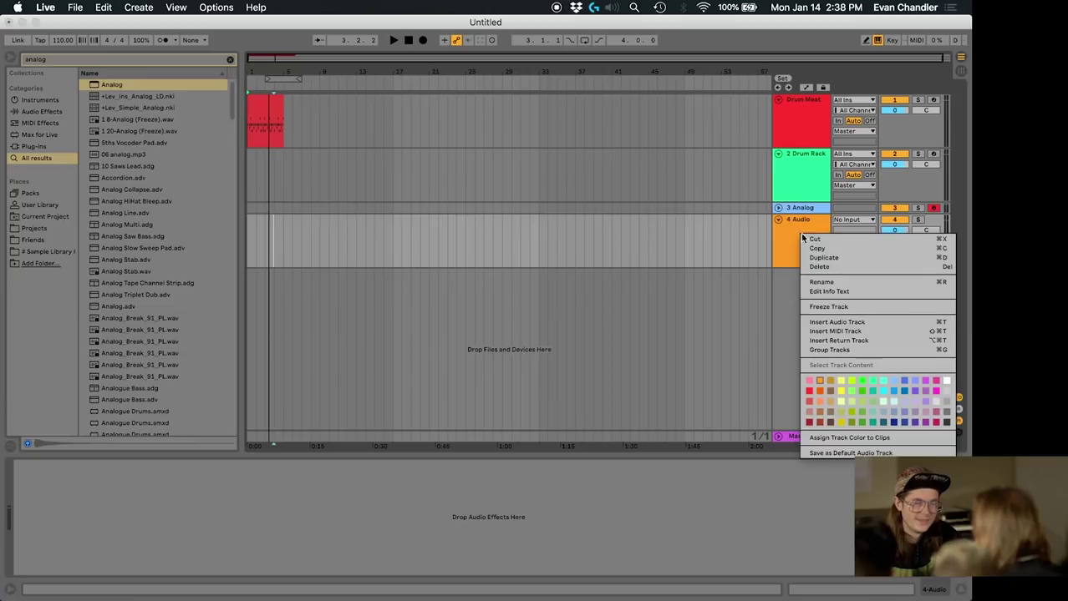
pyautogui.click(794, 226)
pyautogui.click(839, 222)
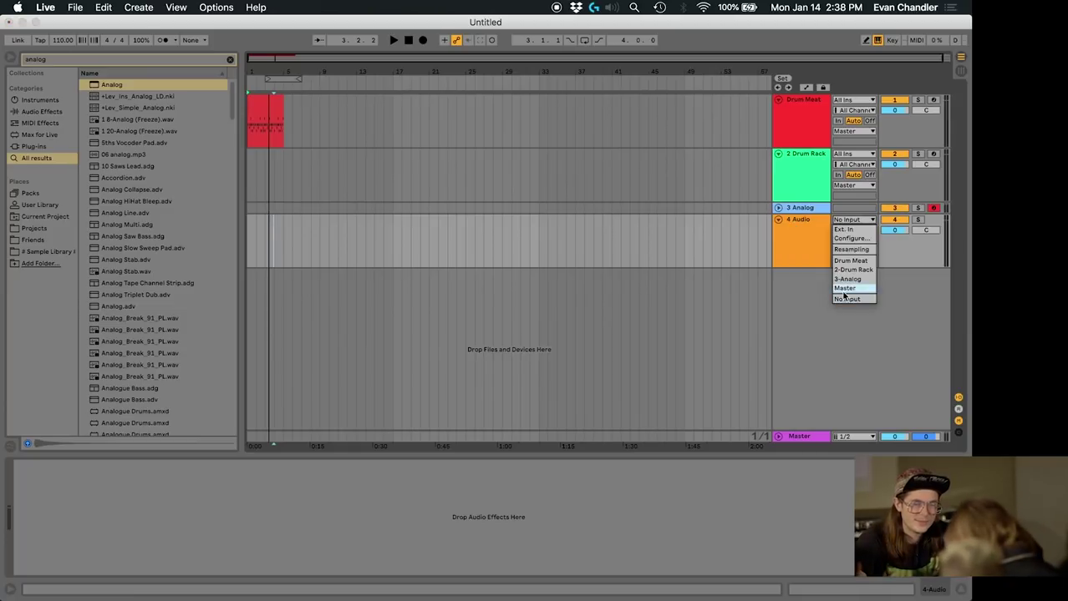
pyautogui.click(848, 248)
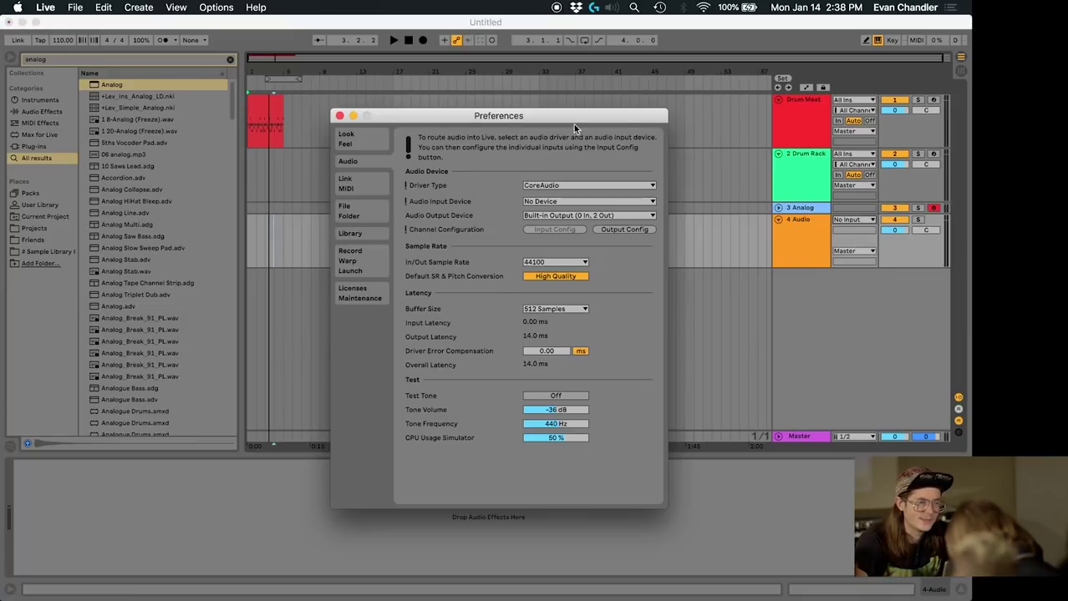
pyautogui.click(339, 116)
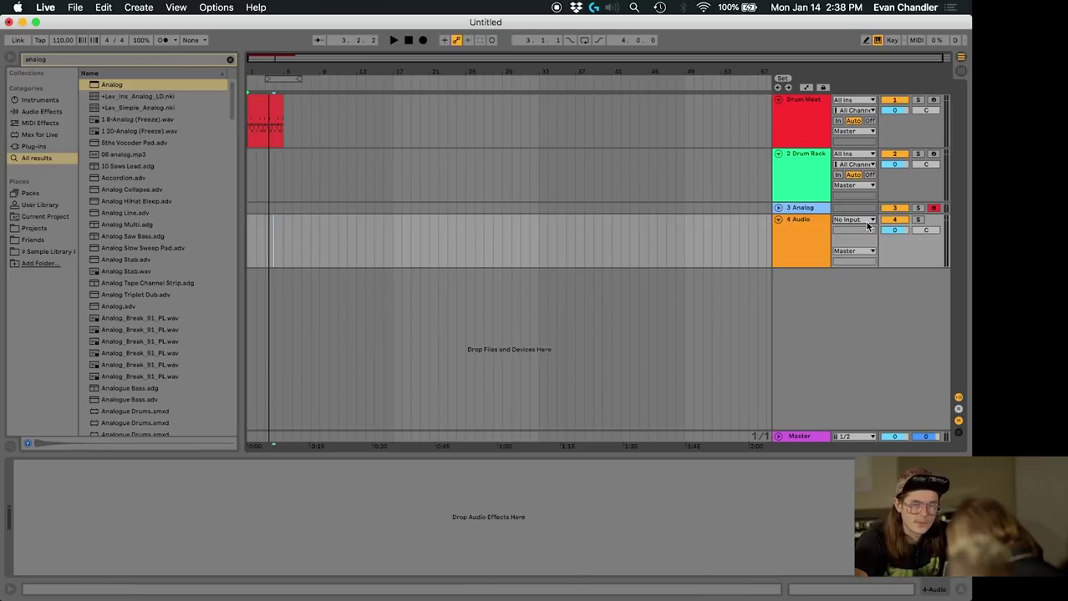
pyautogui.click(867, 223)
pyautogui.click(863, 257)
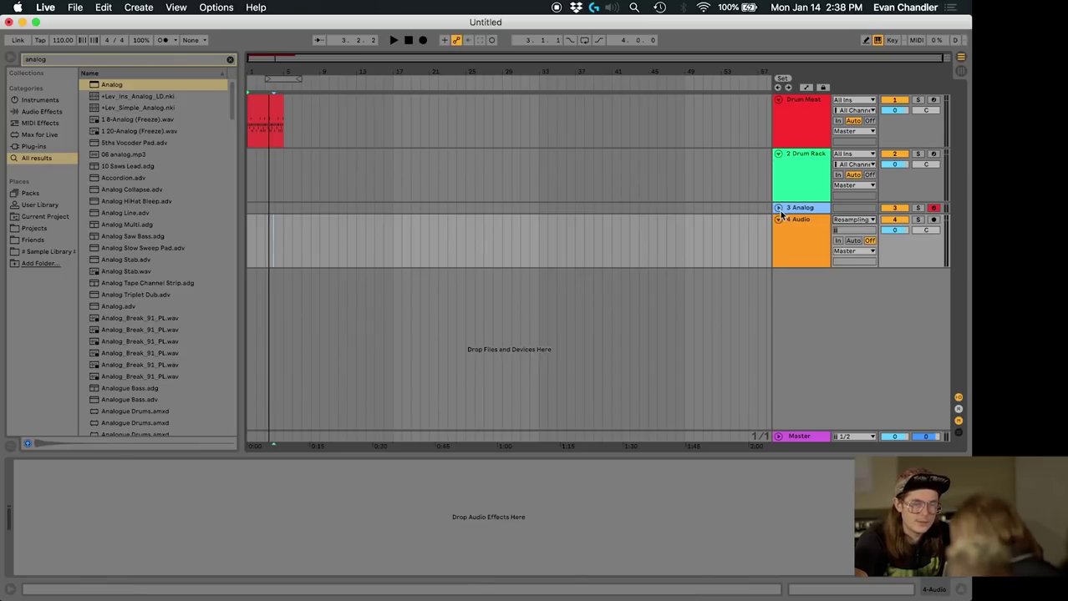
# - Unfold the Analog track and remove the Analog instrument from it
pyautogui.click(777, 208)
pyautogui.click(722, 238)
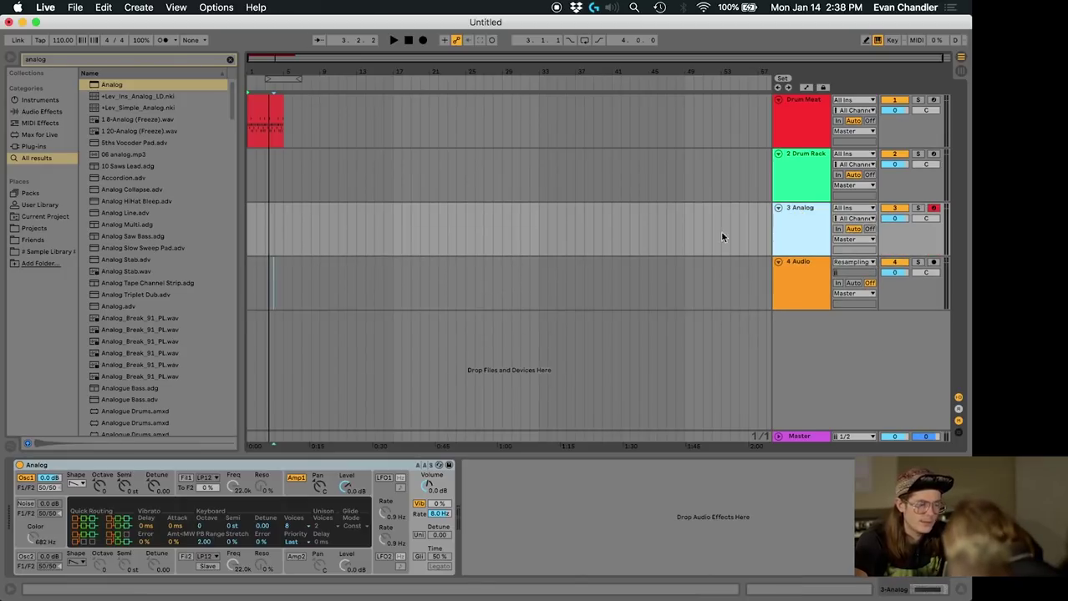
pyautogui.click(71, 470)
pyautogui.press('Delete')
# - Load Operator onto the emptied MIDI track and set oscillator A's waveform to Noise White
pyautogui.press('super+f')
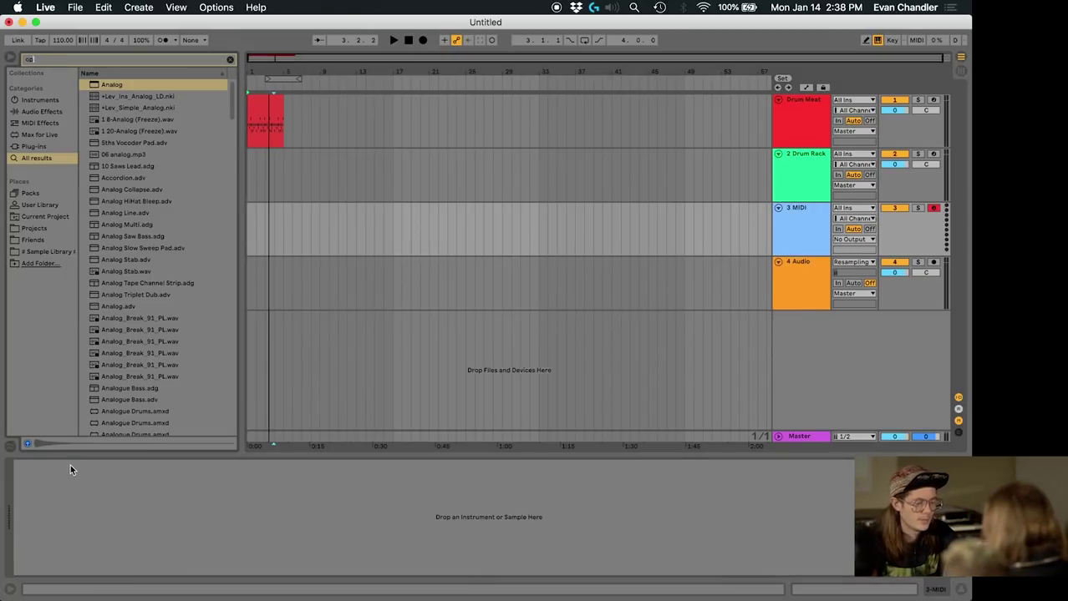
pyautogui.write('operator')
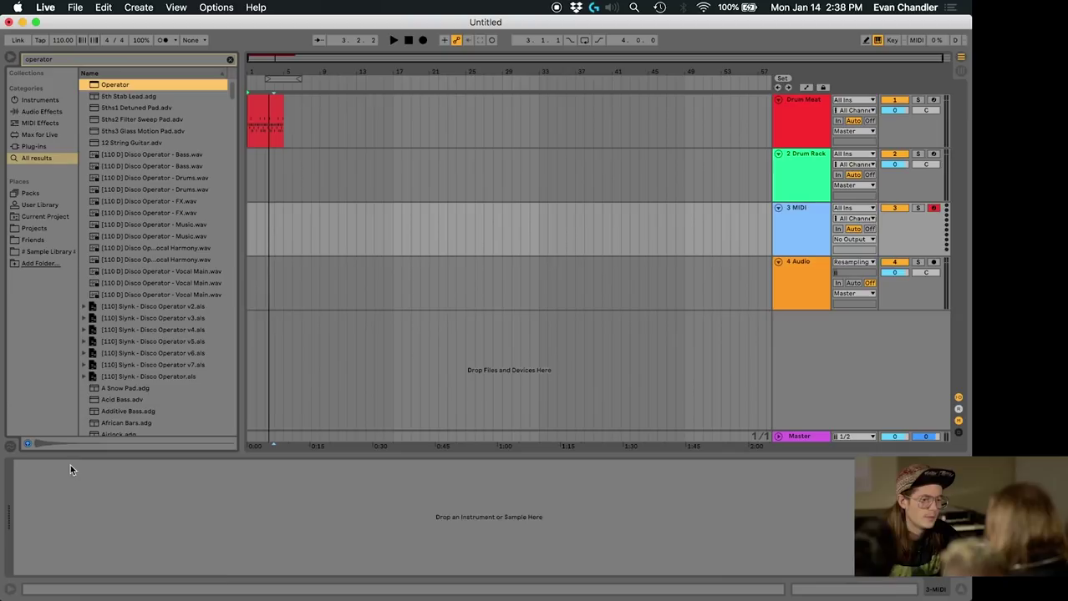
pyautogui.press('Down')
pyautogui.press('Return')
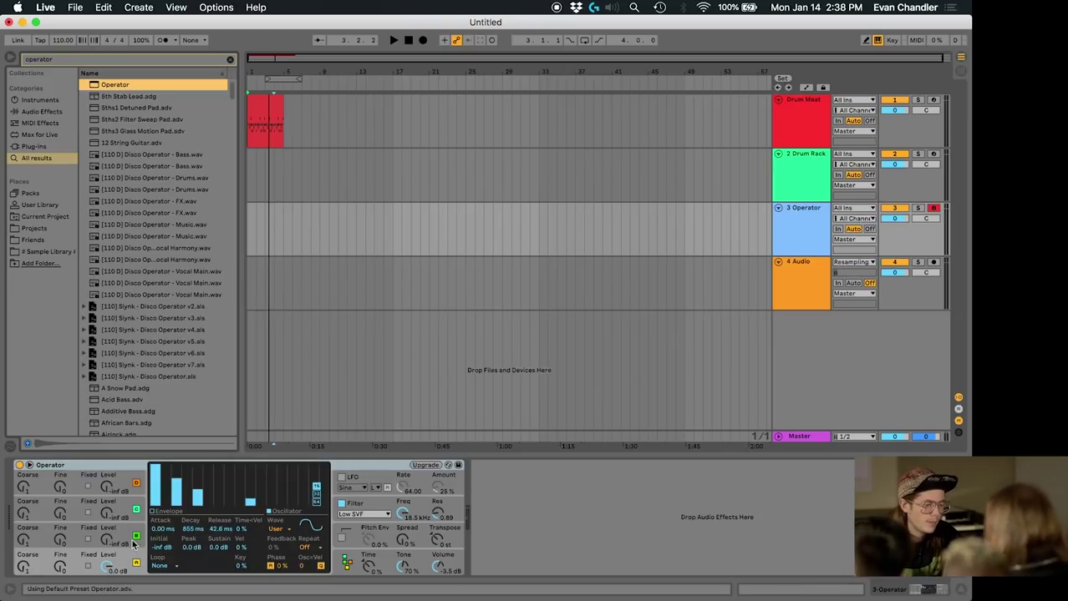
pyautogui.click(278, 531)
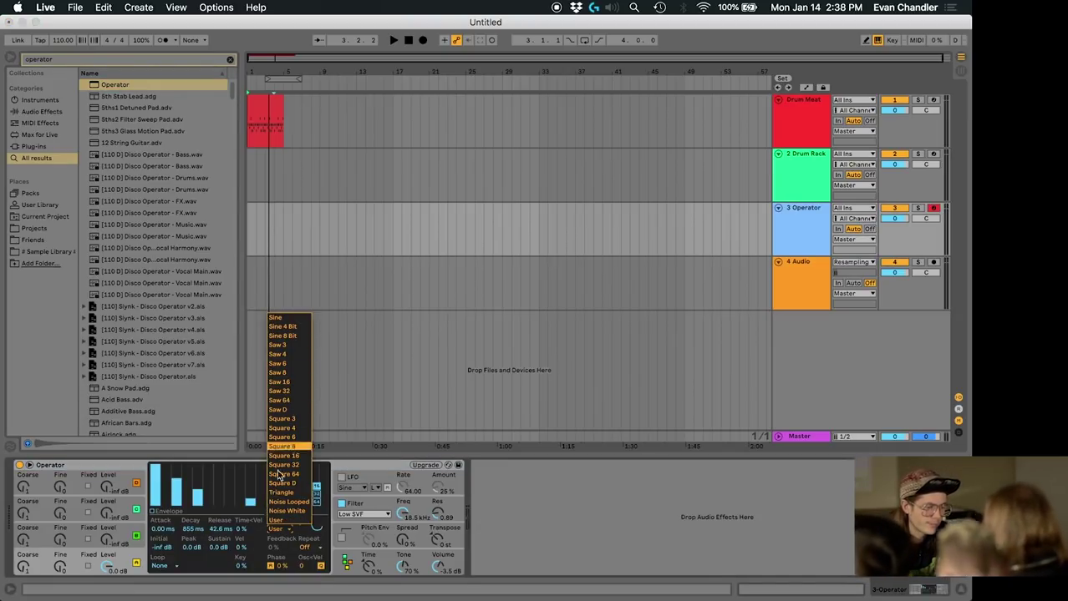
pyautogui.click(283, 512)
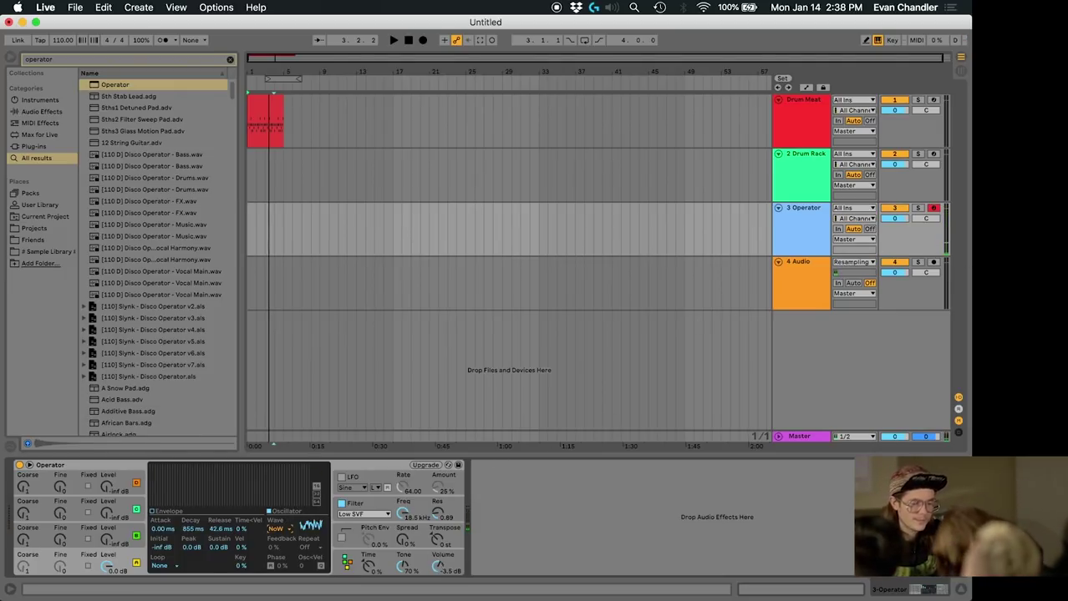
# - Lower Operator's output volume to -5.7 dB, enlarging the Session mixer meters to check the track's peak level
pyautogui.click(440, 567)
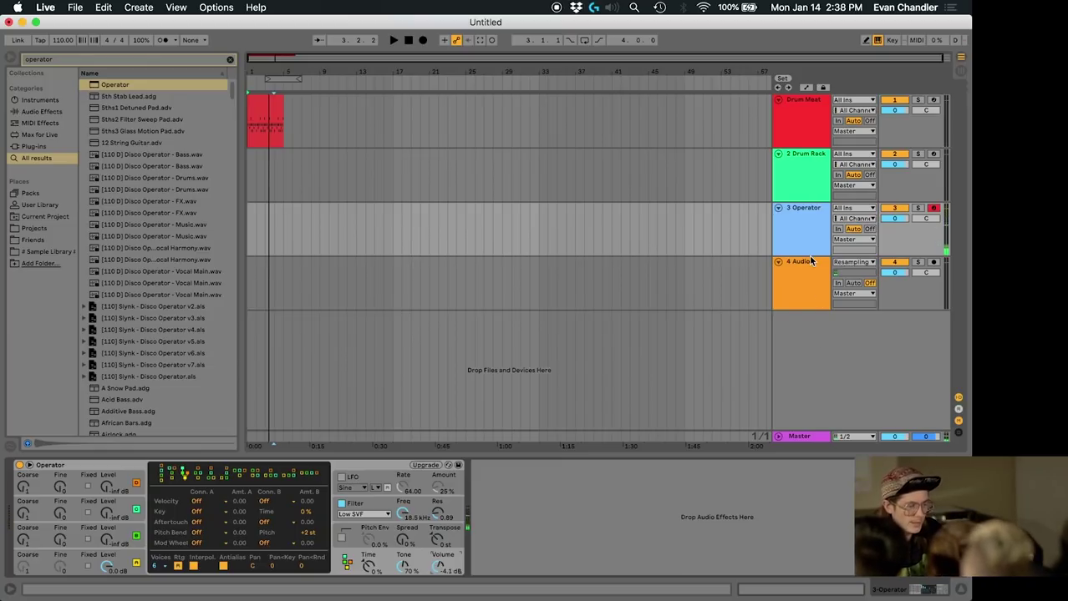
pyautogui.press('Tab')
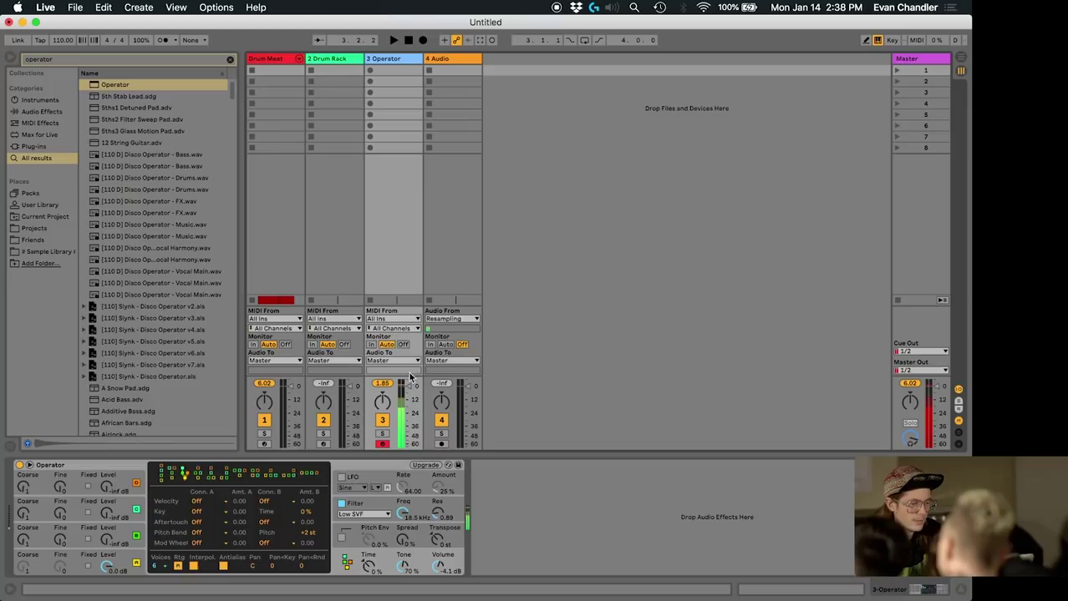
pyautogui.moveTo(410, 378); pyautogui.dragTo(406, 147)
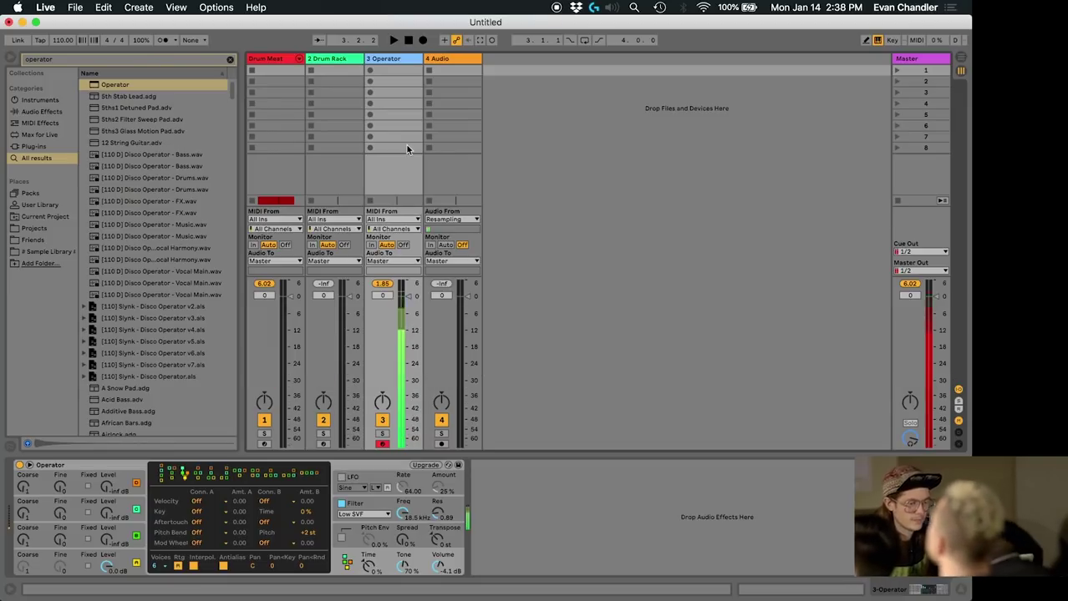
pyautogui.click(382, 284)
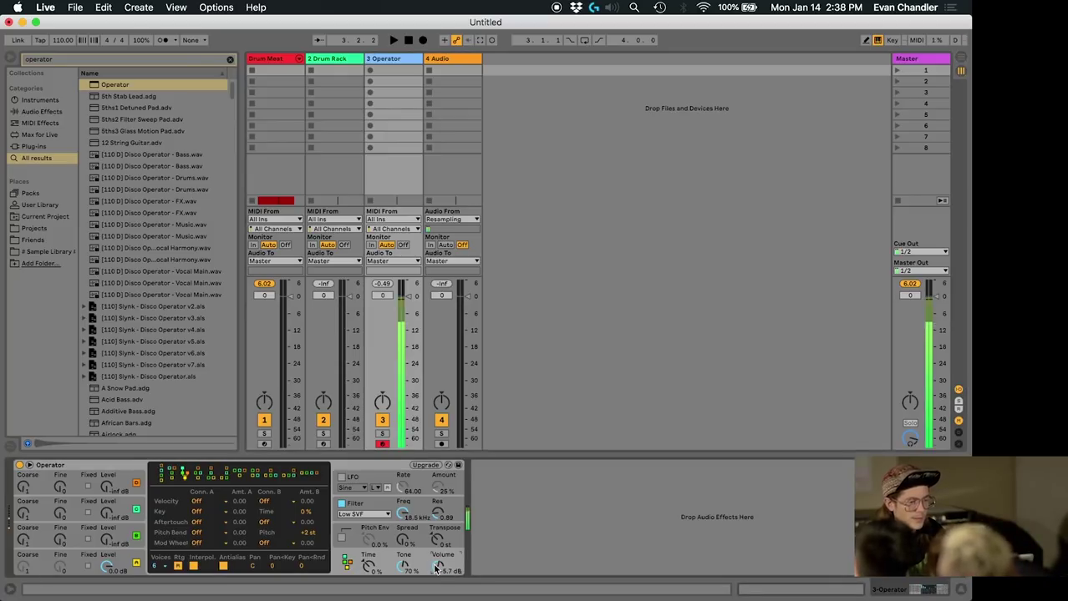
pyautogui.click(961, 56)
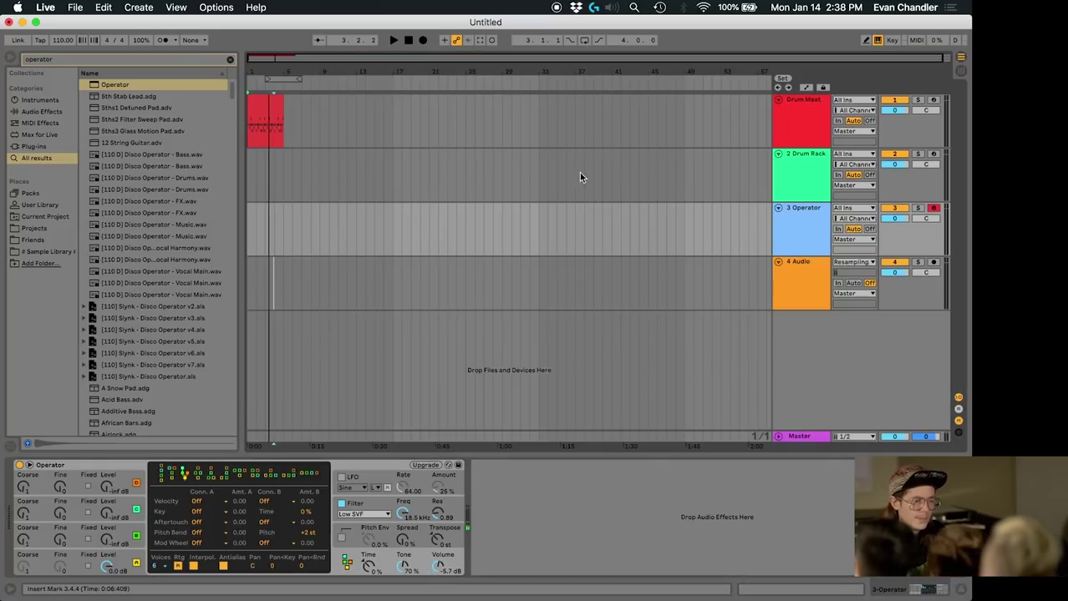
# - Record a short noise burst from bar 13 onto the armed resampling track, and delete the Operator track
pyautogui.click(359, 234)
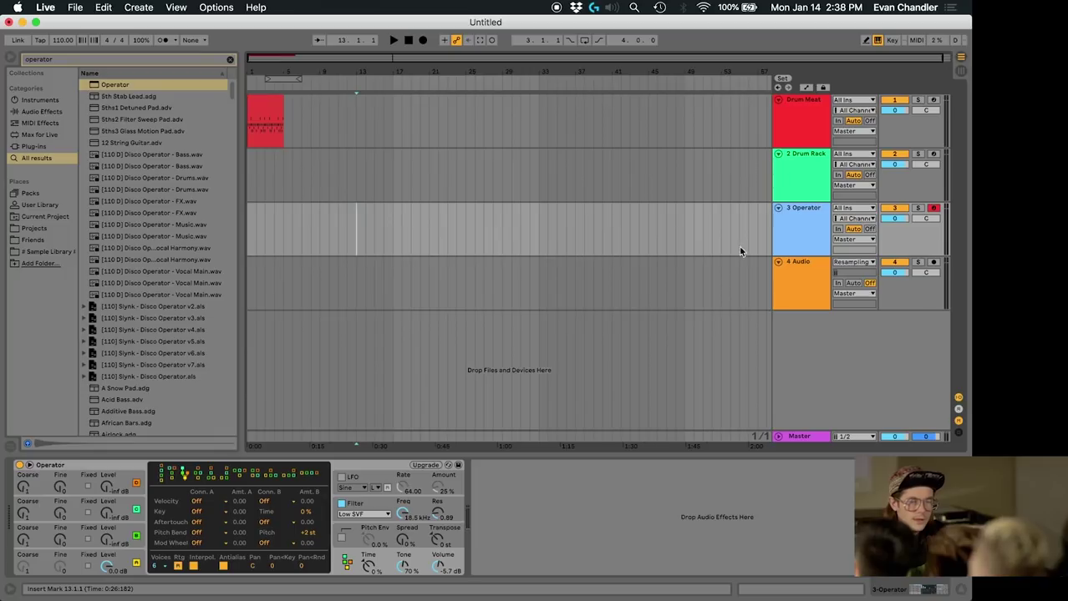
pyautogui.click(933, 264)
pyautogui.click(422, 41)
pyautogui.press('space')
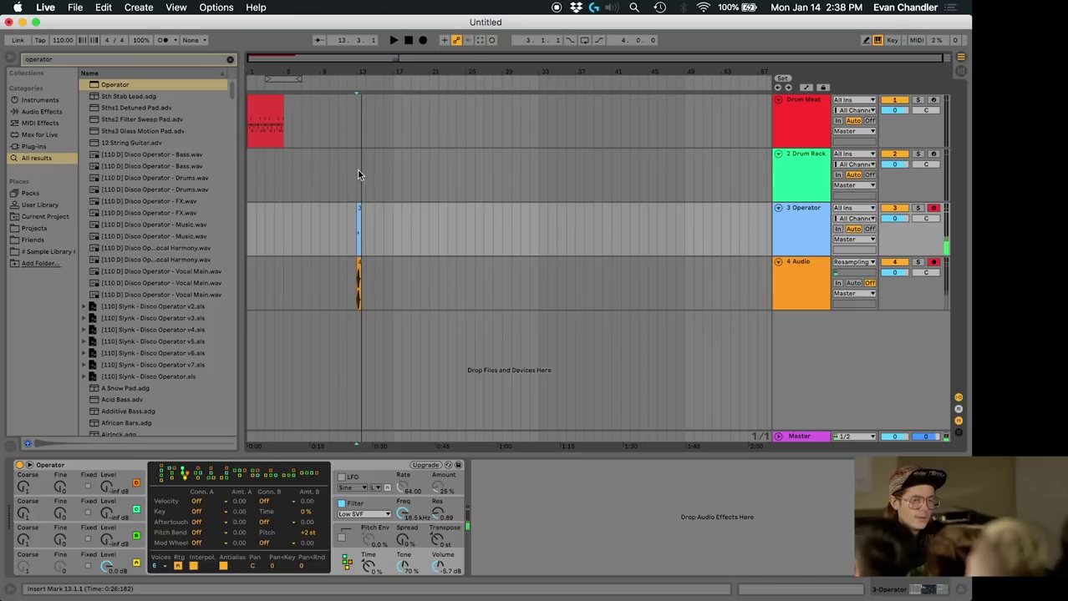
pyautogui.click(805, 208)
pyautogui.press('Delete')
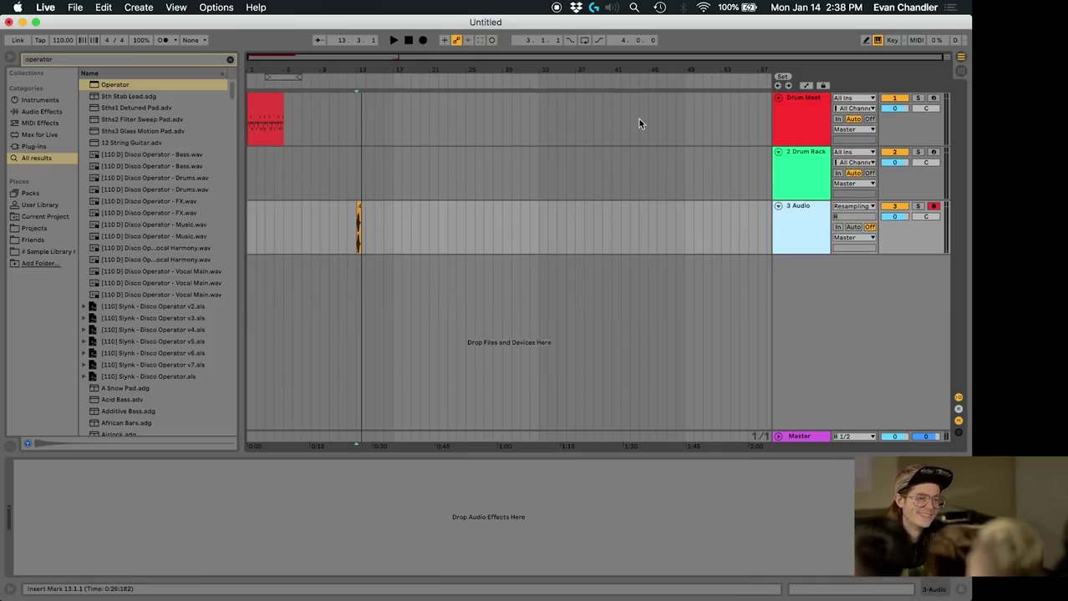
# - Turn off Warp for the recorded noise clip and move its start marker to the exact onset of the noise
pyautogui.moveTo(365, 76); pyautogui.dragTo(467, 117)
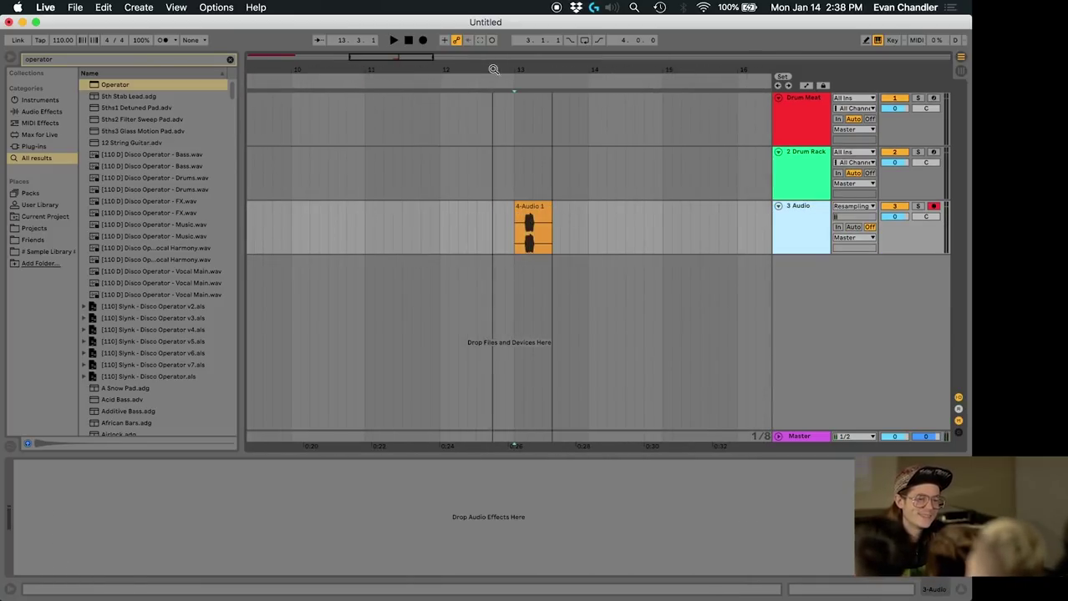
pyautogui.click(532, 209)
pyautogui.doubleClick(532, 208)
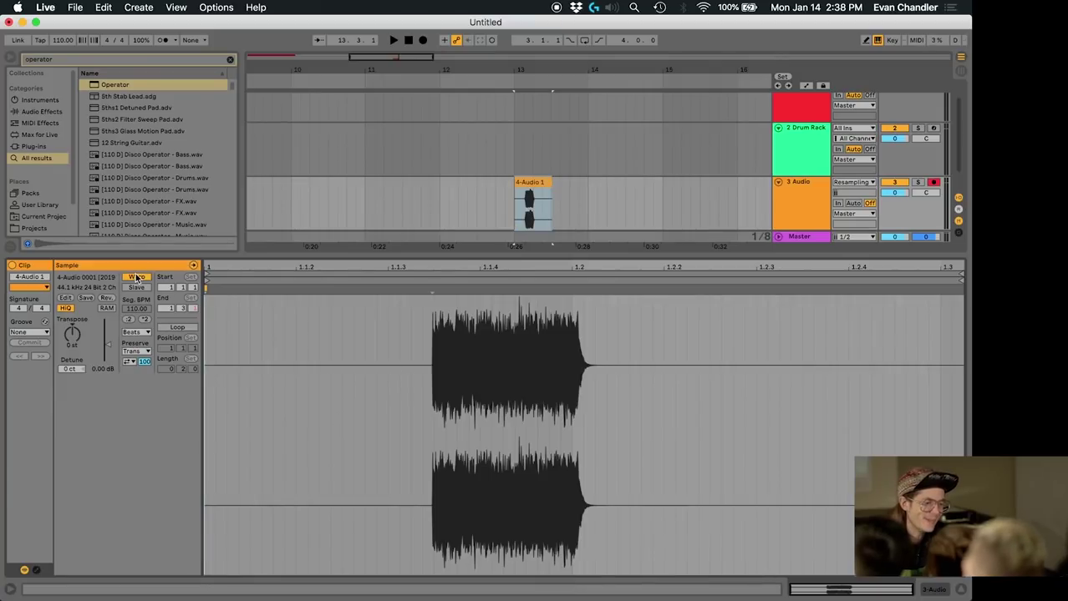
pyautogui.moveTo(213, 271); pyautogui.dragTo(437, 284)
pyautogui.scroll(10, 441, 279)
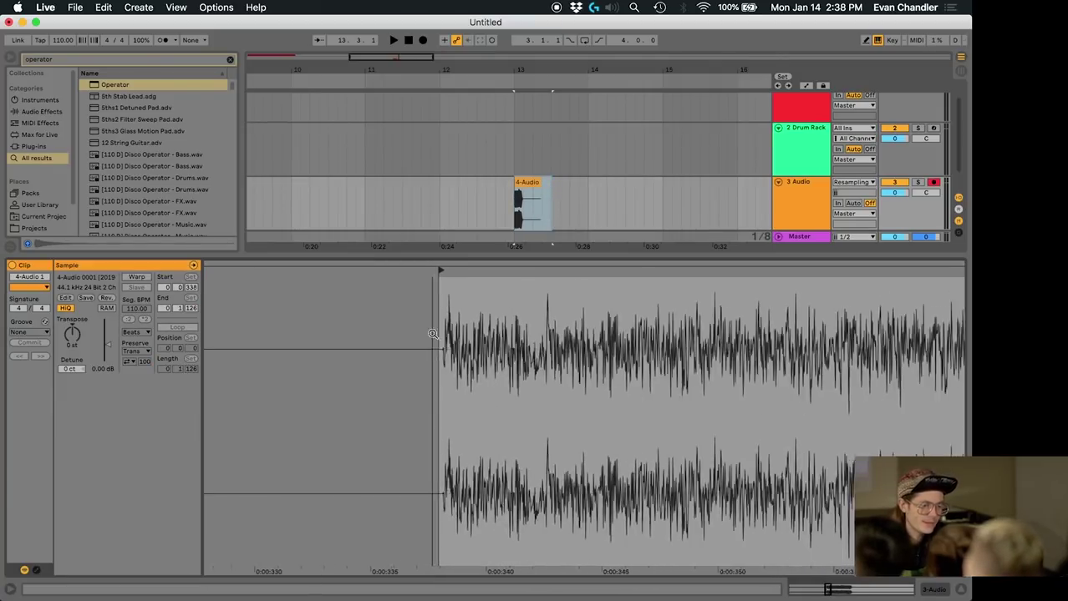
pyautogui.moveTo(441, 276); pyautogui.dragTo(444, 275)
# - Trim the noise clip to its first 1/64 note at bar 13 and consolidate it into a new sample
pyautogui.click(537, 196)
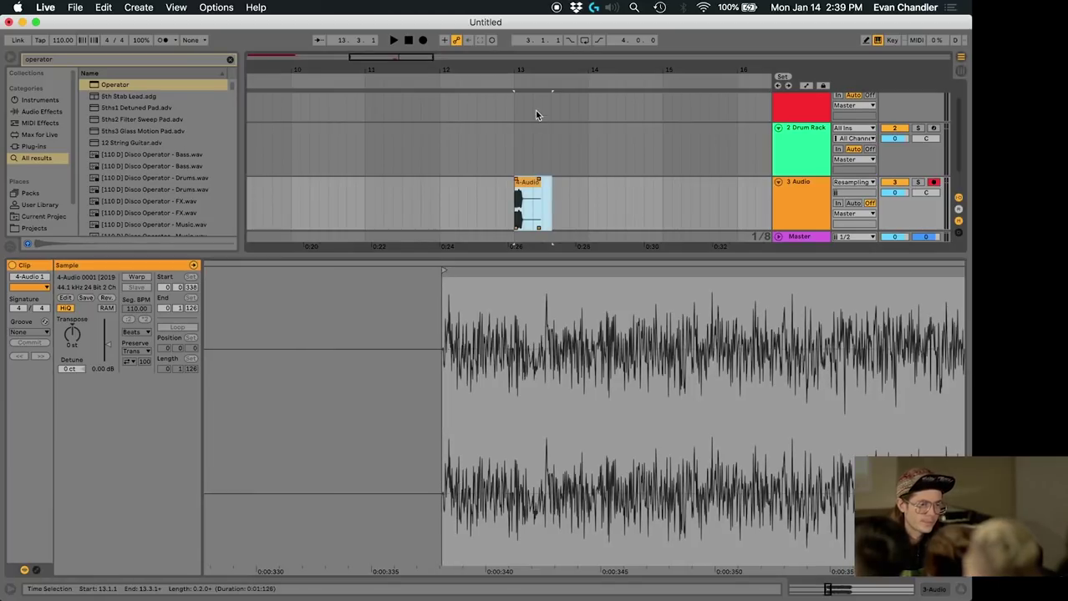
pyautogui.moveTo(533, 75); pyautogui.dragTo(533, 108)
pyautogui.moveTo(387, 209); pyautogui.dragTo(601, 221)
pyautogui.press('Delete')
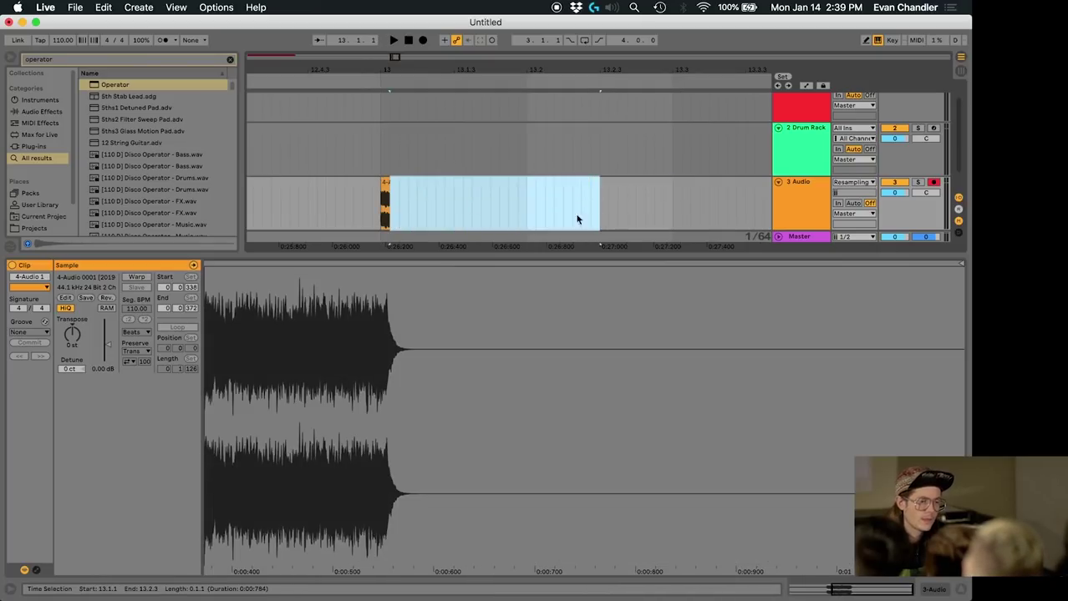
pyautogui.click(389, 184)
pyautogui.press('space')
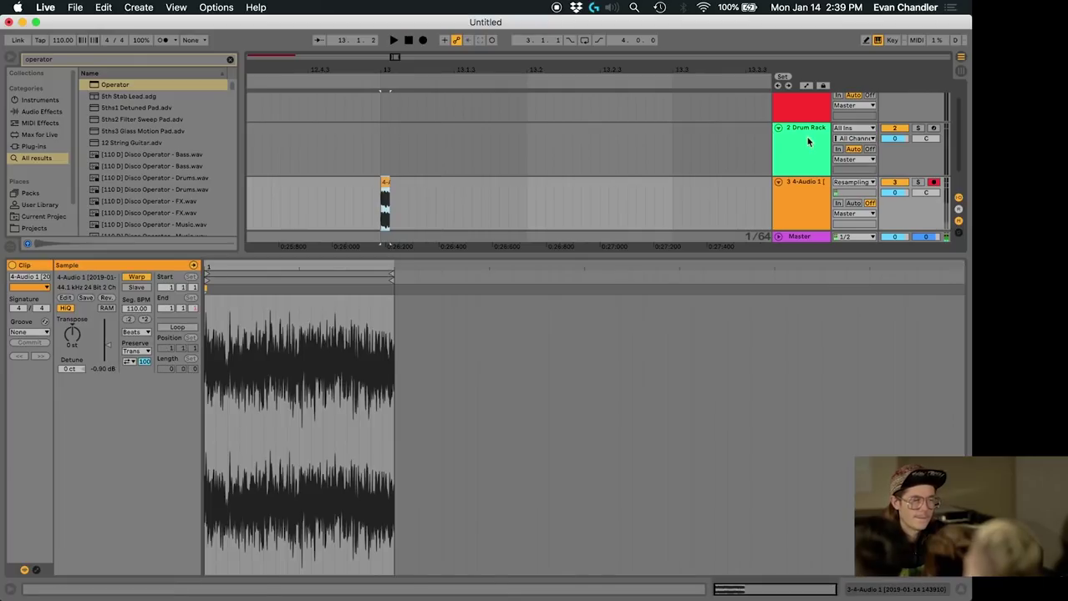
# - Load the consolidated noise clip onto pad C1 of the second Drum Rack and rename the pad Kick Trigger
pyautogui.click(806, 143)
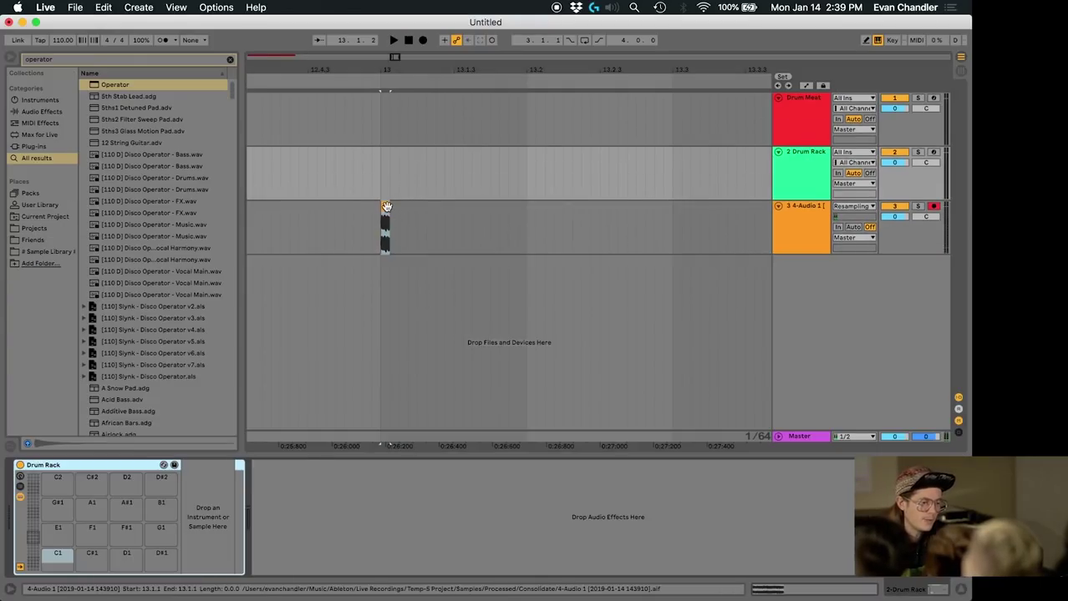
pyautogui.click(33, 565)
pyautogui.scroll(12, 52, 524)
pyautogui.moveTo(37, 532); pyautogui.dragTo(60, 556)
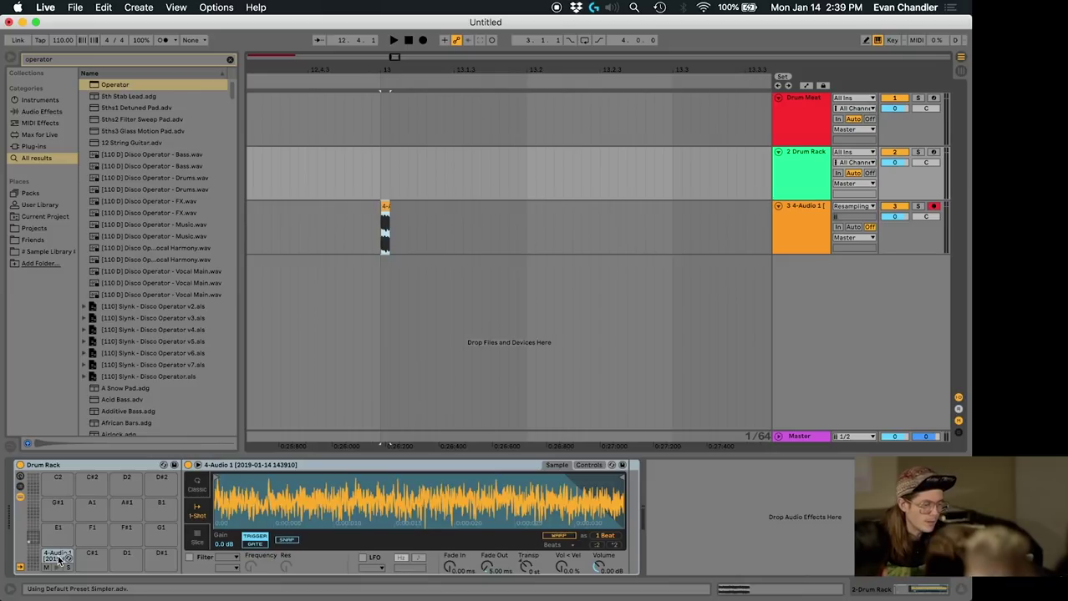
pyautogui.rightClick(58, 558)
pyautogui.click(81, 564)
pyautogui.write('Kick Trigger')
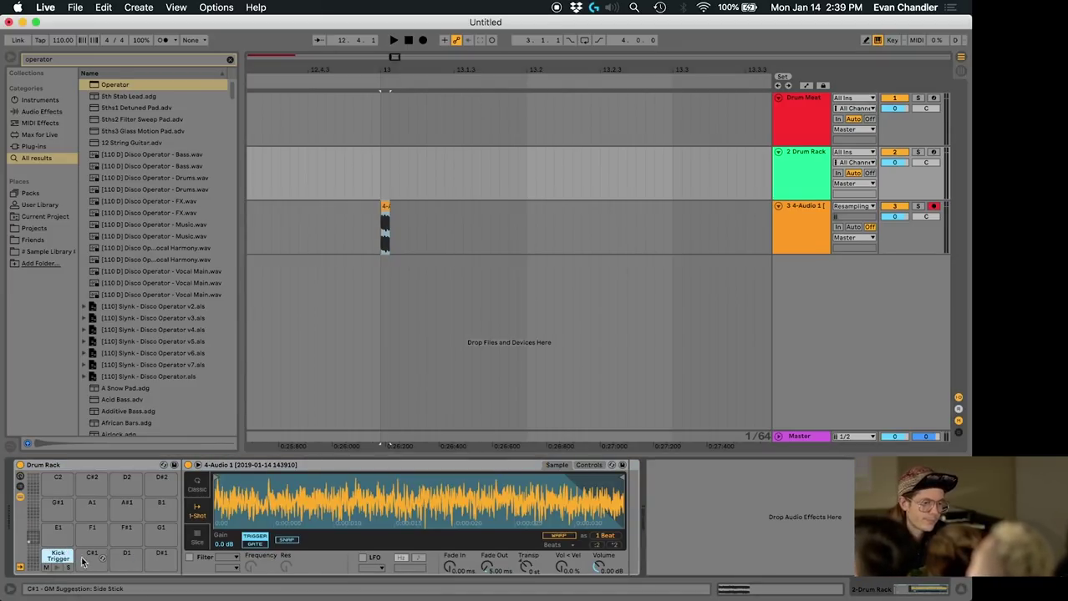
# - Arm the second Drum Rack track and shorten the Kick Trigger sample to about 1 ms by moving its end point
pyautogui.scroll(-3, 574, 172)
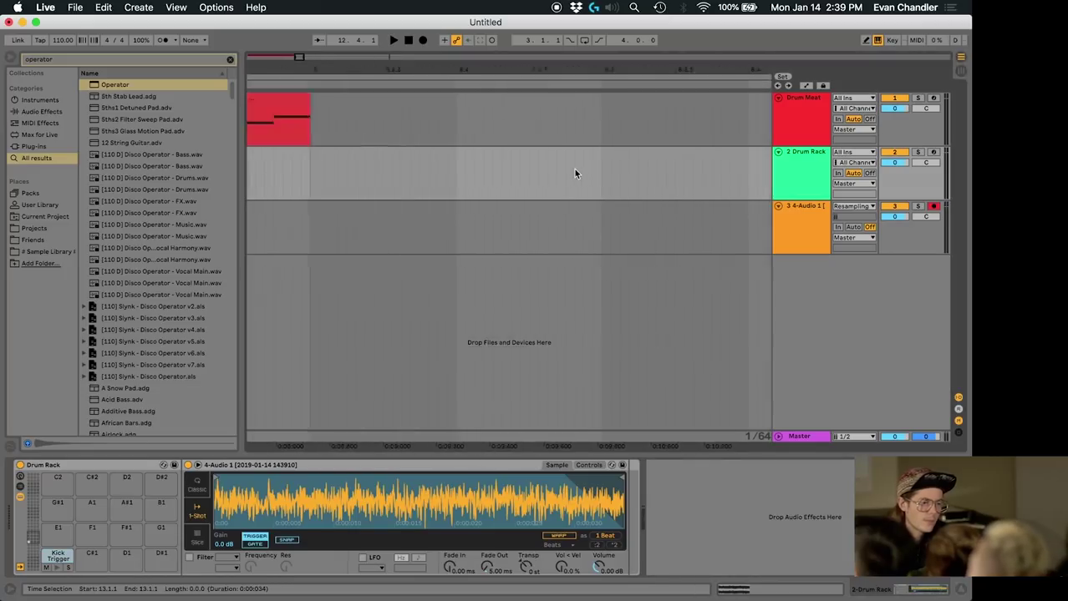
pyautogui.scroll(-10, 574, 172)
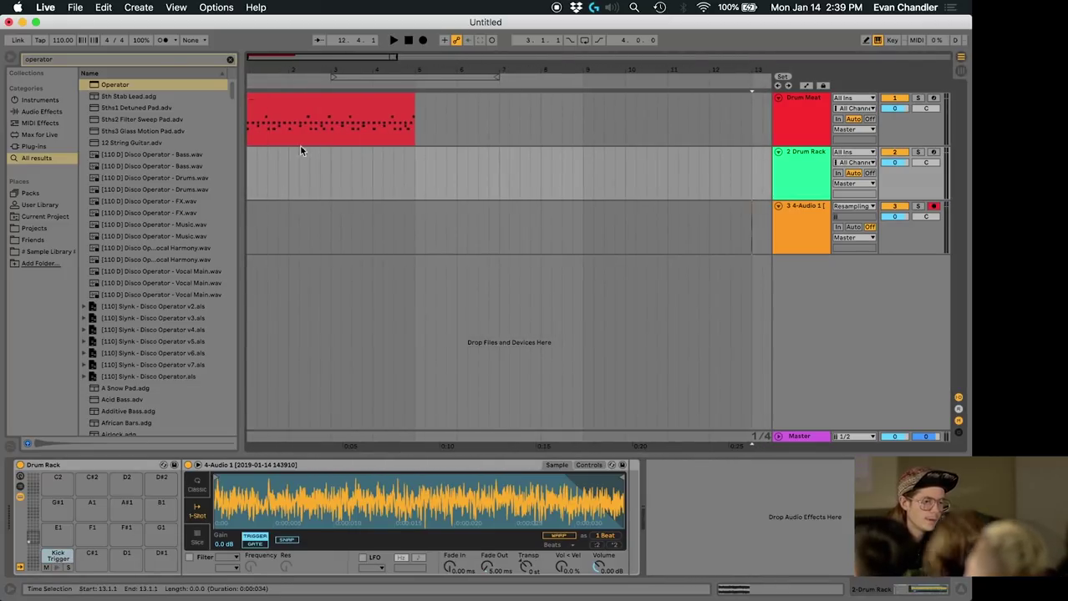
pyautogui.click(324, 99)
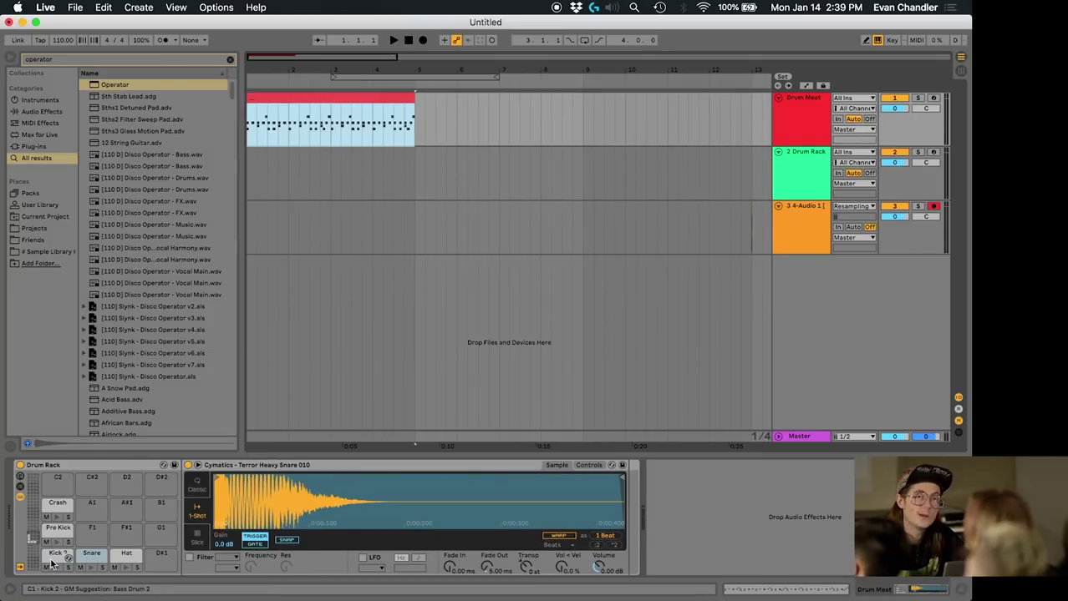
pyautogui.click(788, 155)
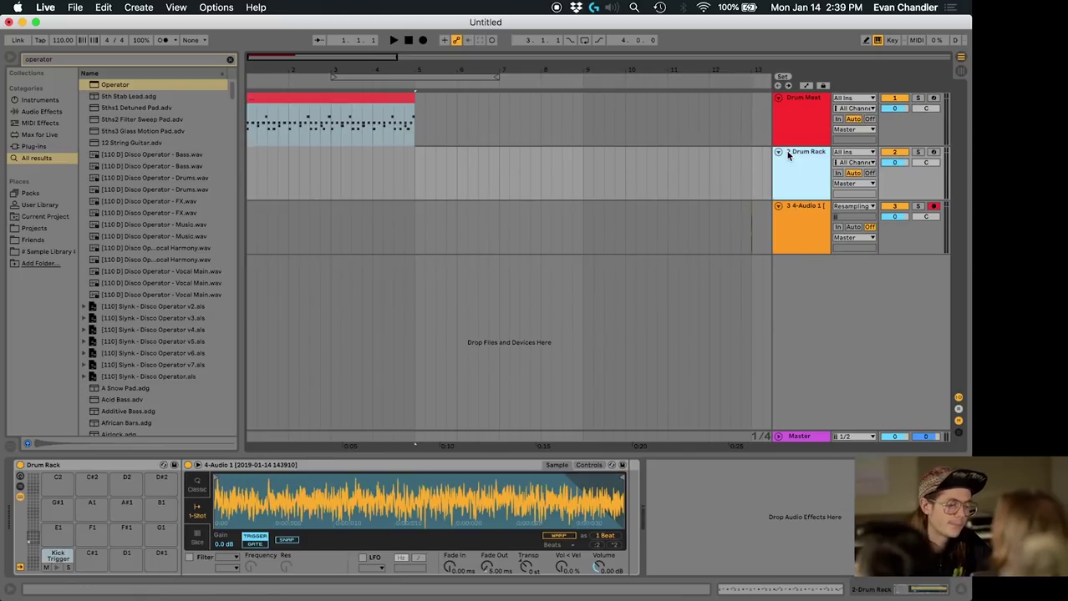
pyautogui.click(465, 491)
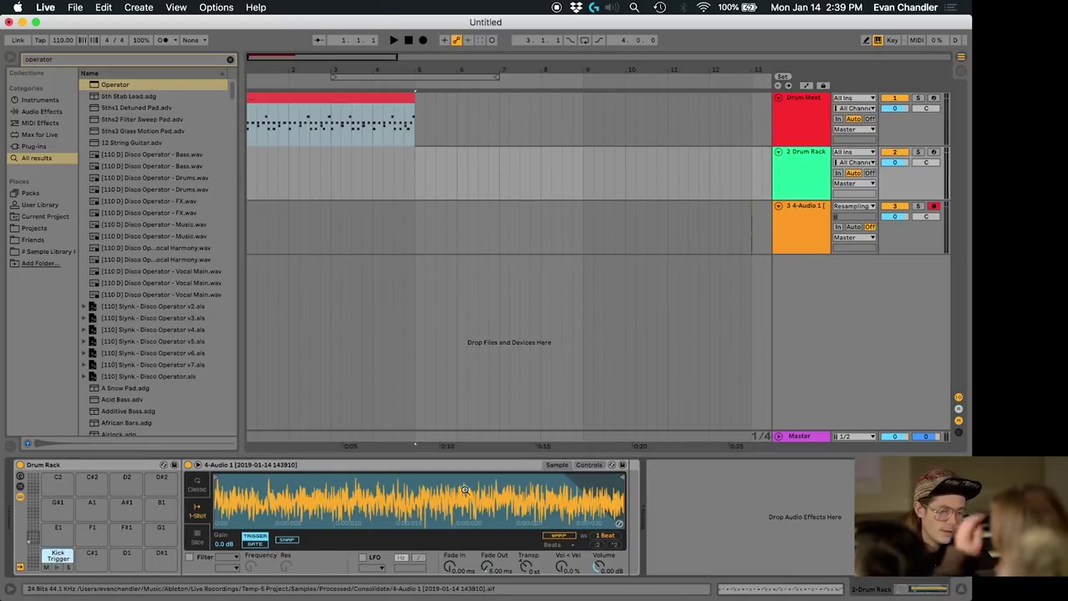
pyautogui.moveTo(622, 478); pyautogui.dragTo(224, 480)
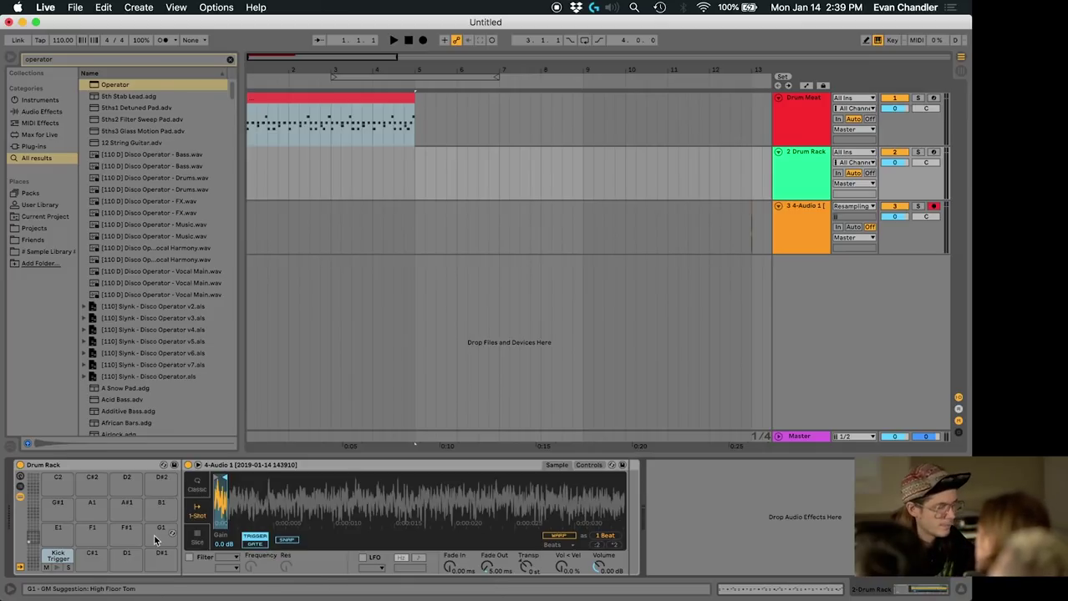
pyautogui.click(934, 153)
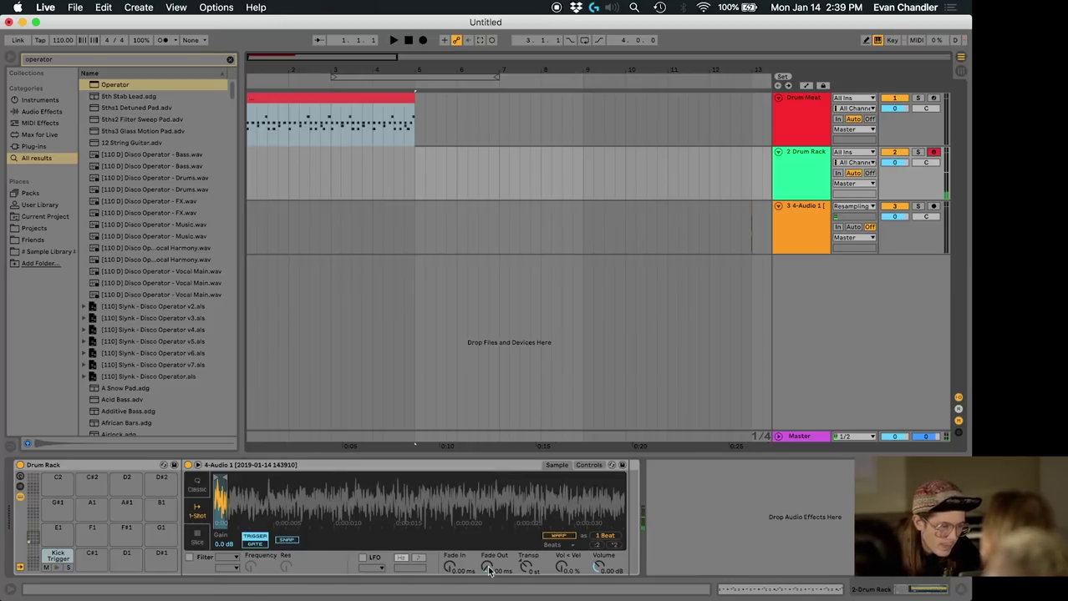
pyautogui.moveTo(490, 571); pyautogui.dragTo(491, 569)
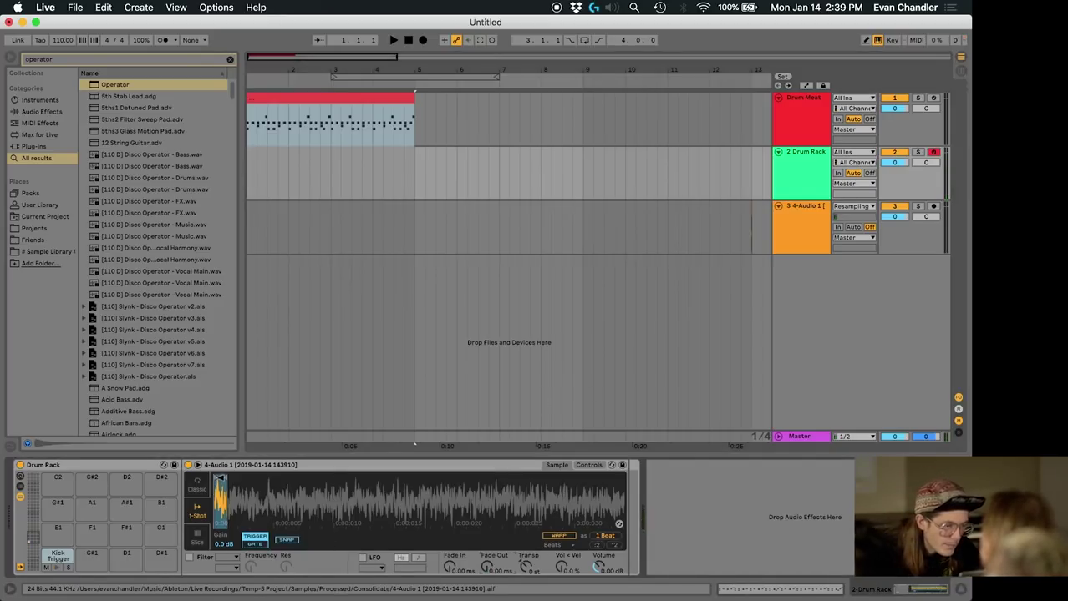
pyautogui.moveTo(219, 486); pyautogui.dragTo(220, 509)
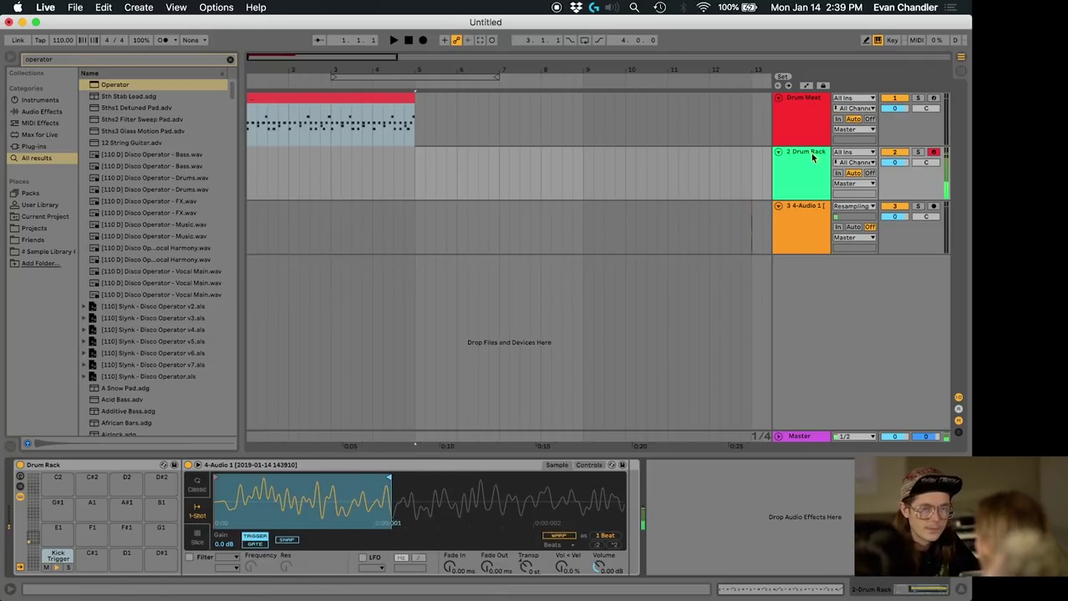
# - Set the Kick Trigger Simpler's volume to 1.40 dB, checking the track's peak level against 0 dB in the Session mixer
pyautogui.press('Tab')
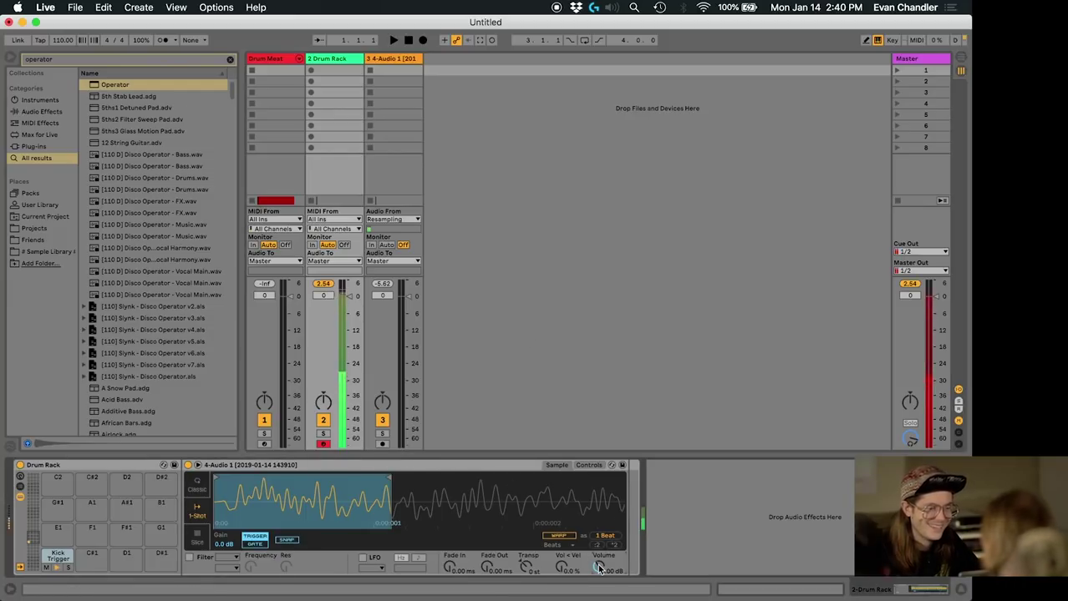
pyautogui.moveTo(598, 568); pyautogui.dragTo(598, 561)
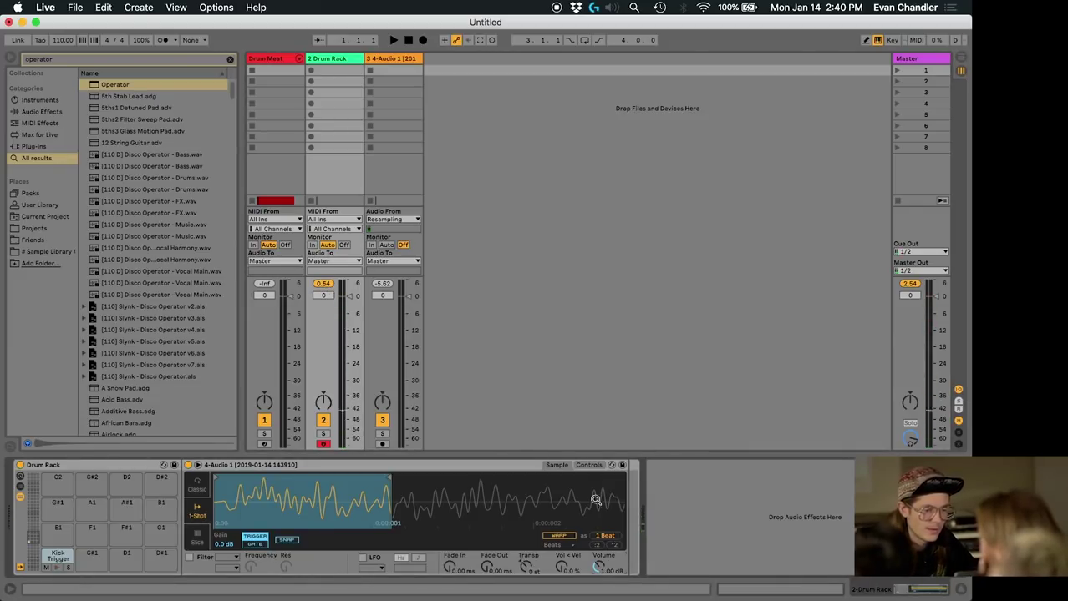
pyautogui.click(322, 284)
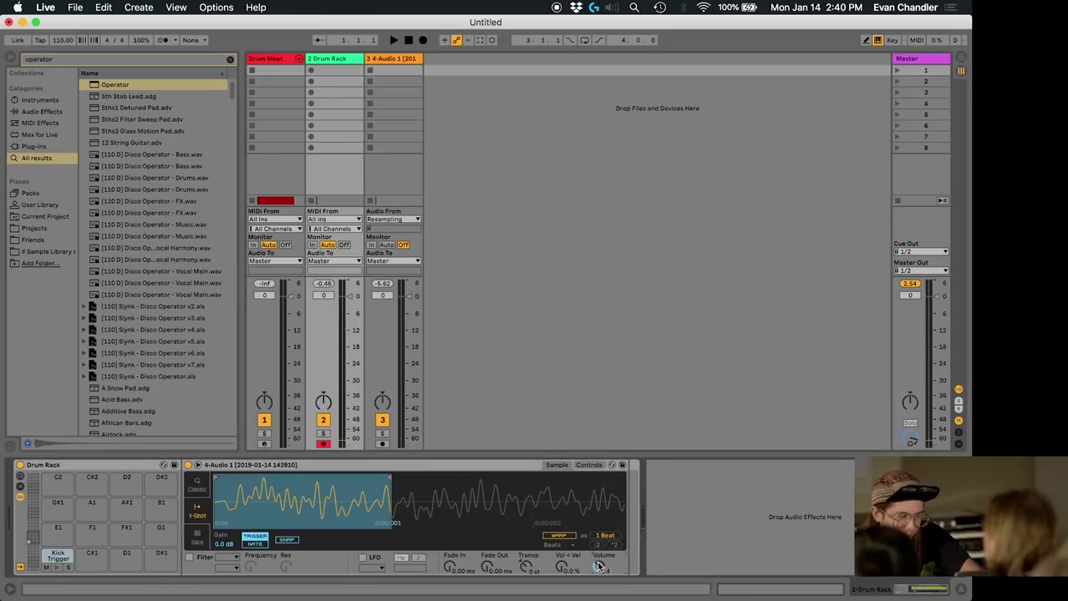
pyautogui.press('a')
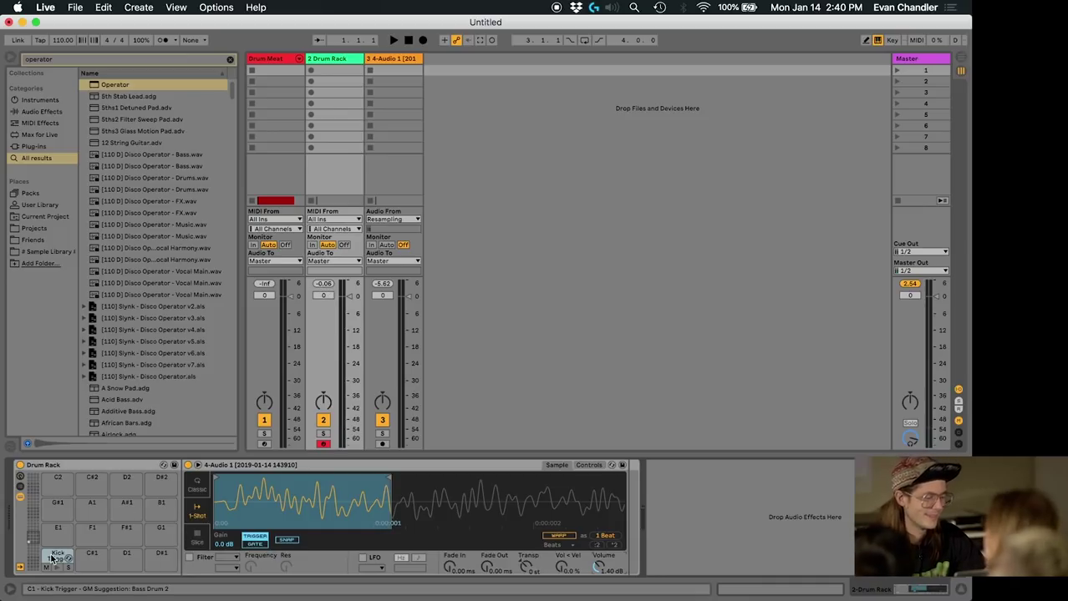
# - Copy the Kick Trigger pad to C#1, rename the copy Snare Trigger, and hide the Drum Rack's devices
pyautogui.moveTo(60, 556); pyautogui.dragTo(91, 556)
pyautogui.press('super+r')
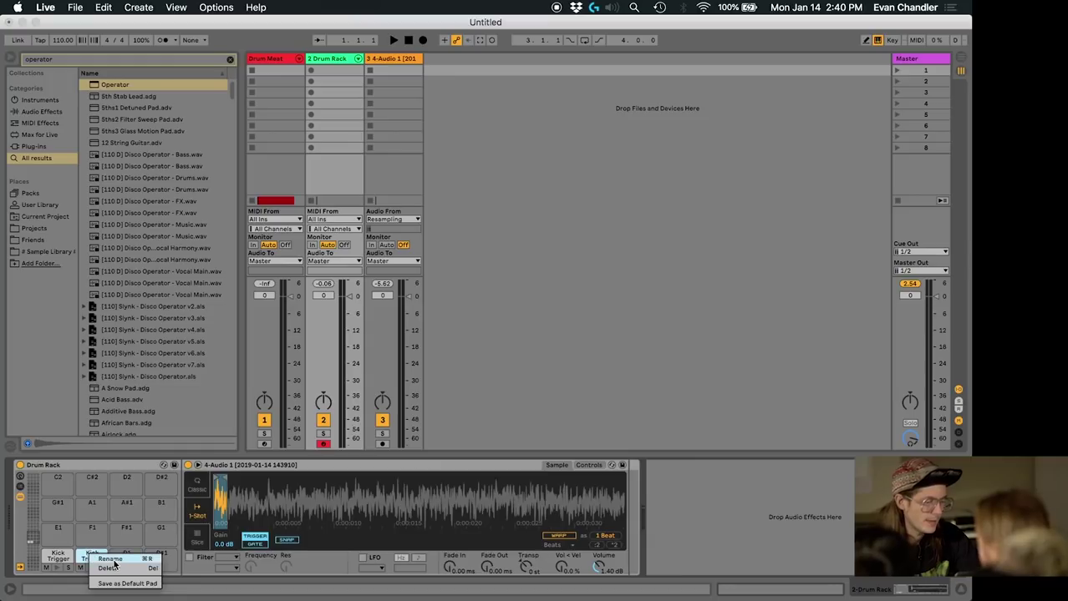
pyautogui.write('Snare')
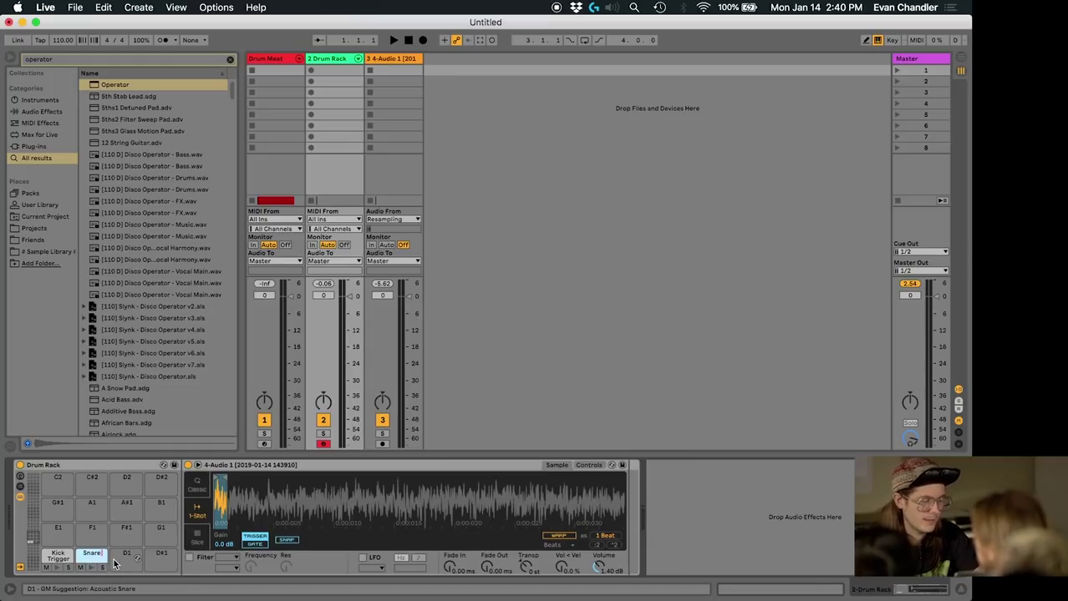
pyautogui.press('Return')
pyautogui.write('rigger')
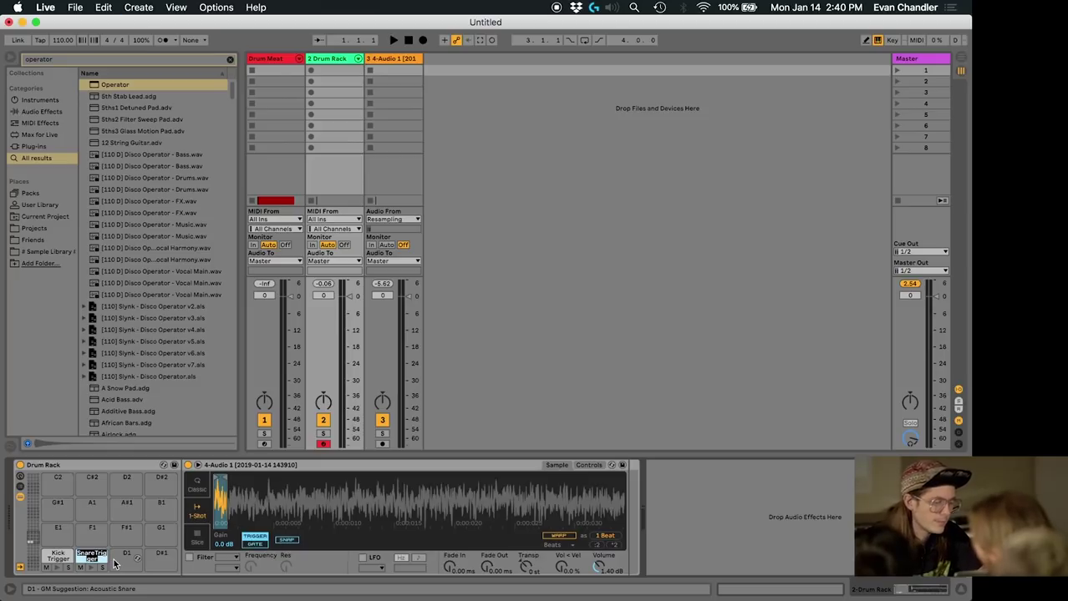
pyautogui.press('Return')
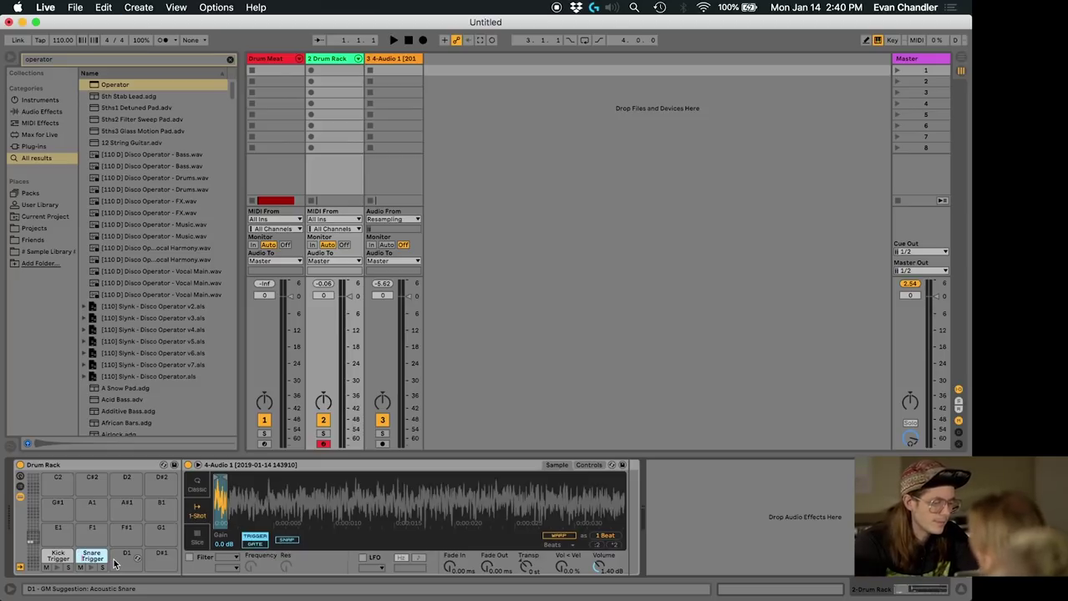
pyautogui.click(21, 498)
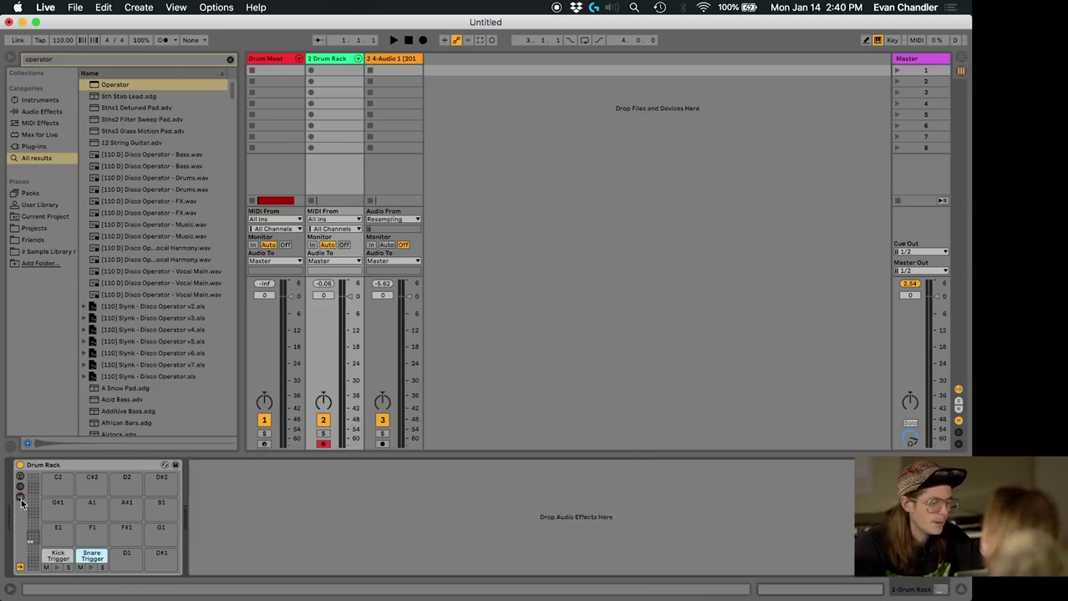
# - Find the Compressor in the browser and add it after the Drum Rack on the second track
pyautogui.click(122, 64)
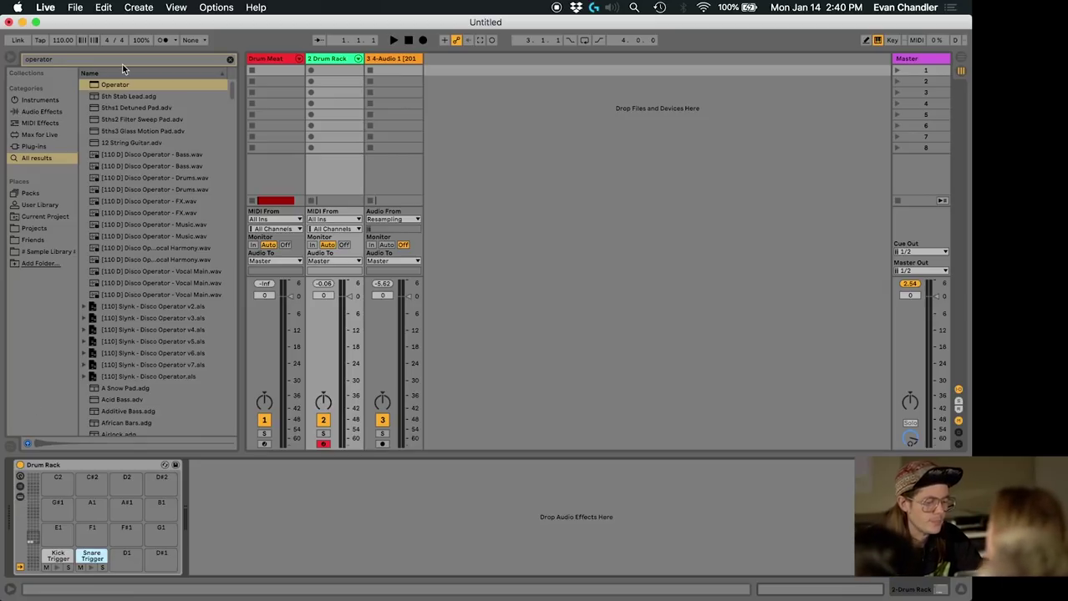
pyautogui.write('compress')
pyautogui.moveTo(127, 80); pyautogui.dragTo(266, 506)
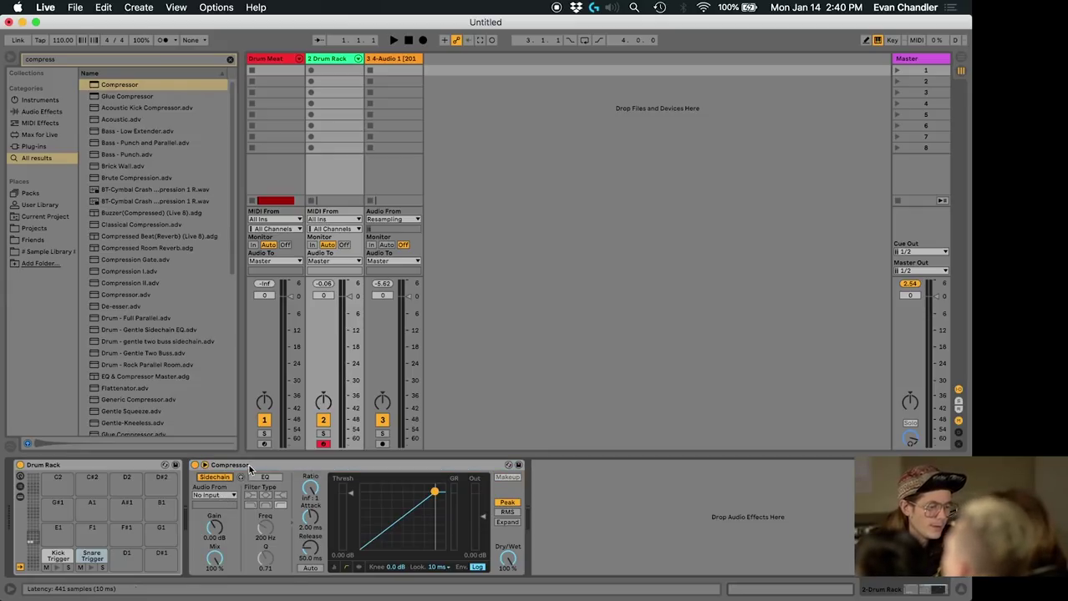
pyautogui.click(260, 467)
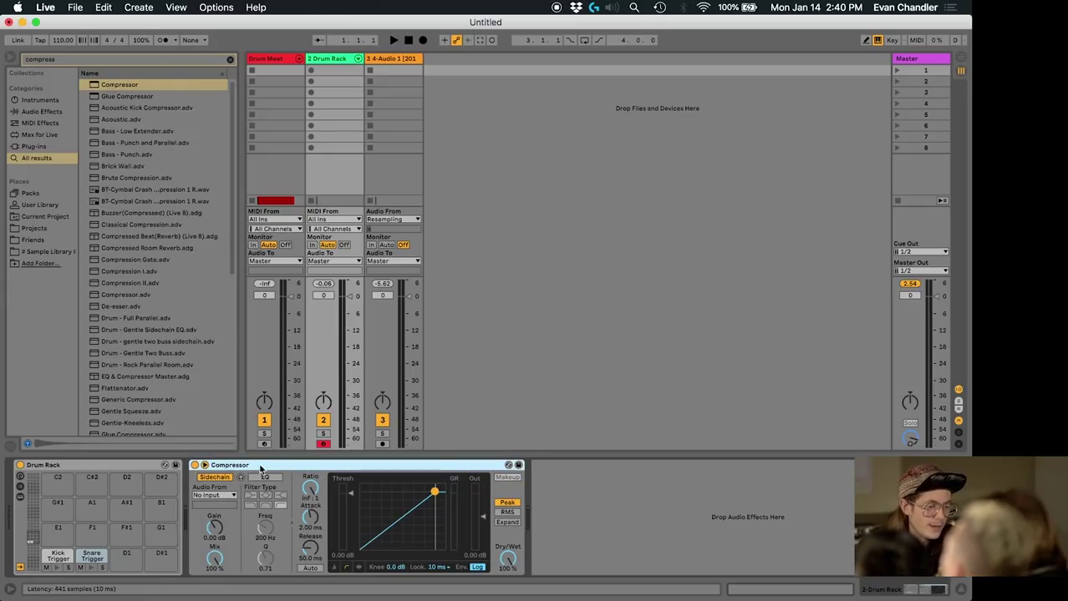
pyautogui.click(214, 496)
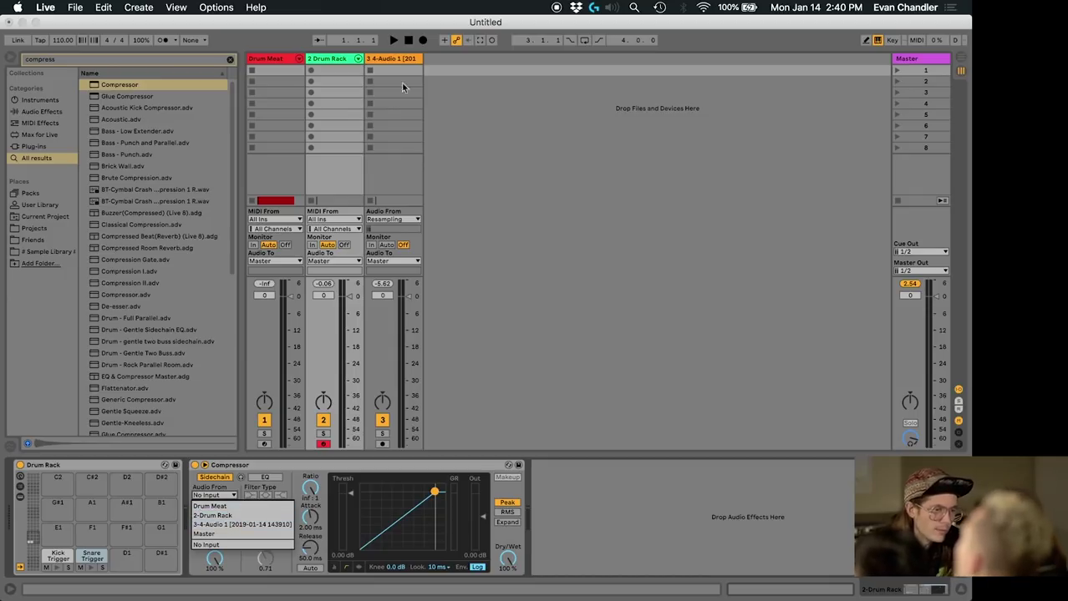
# - Rename the second Drum Rack track Sidechain
pyautogui.click(334, 58)
pyautogui.click(334, 59)
pyautogui.rightClick(334, 58)
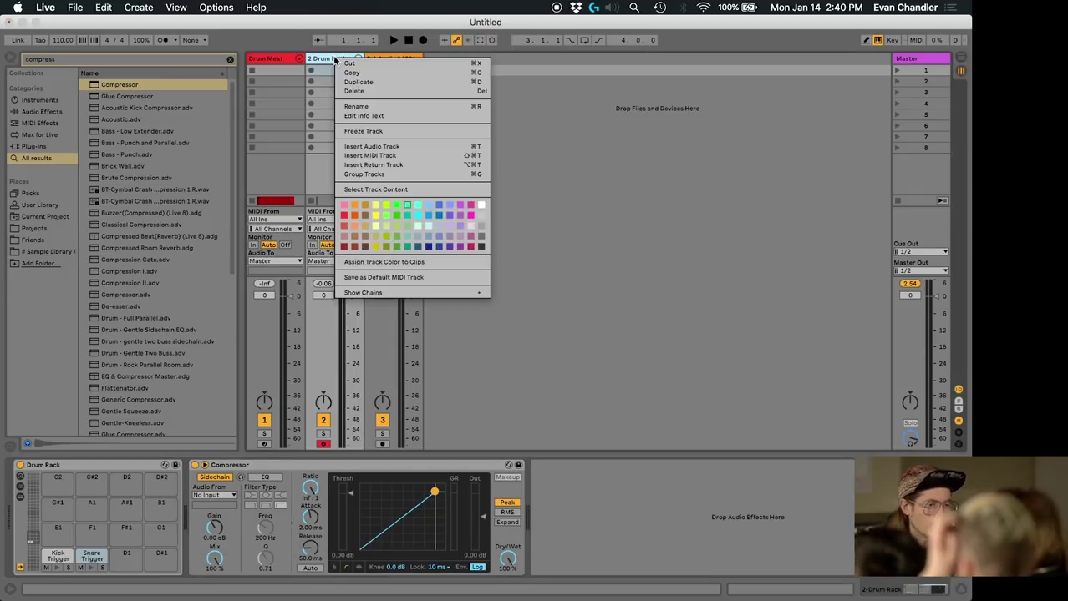
pyautogui.click(368, 106)
pyautogui.write('Sidechaine')
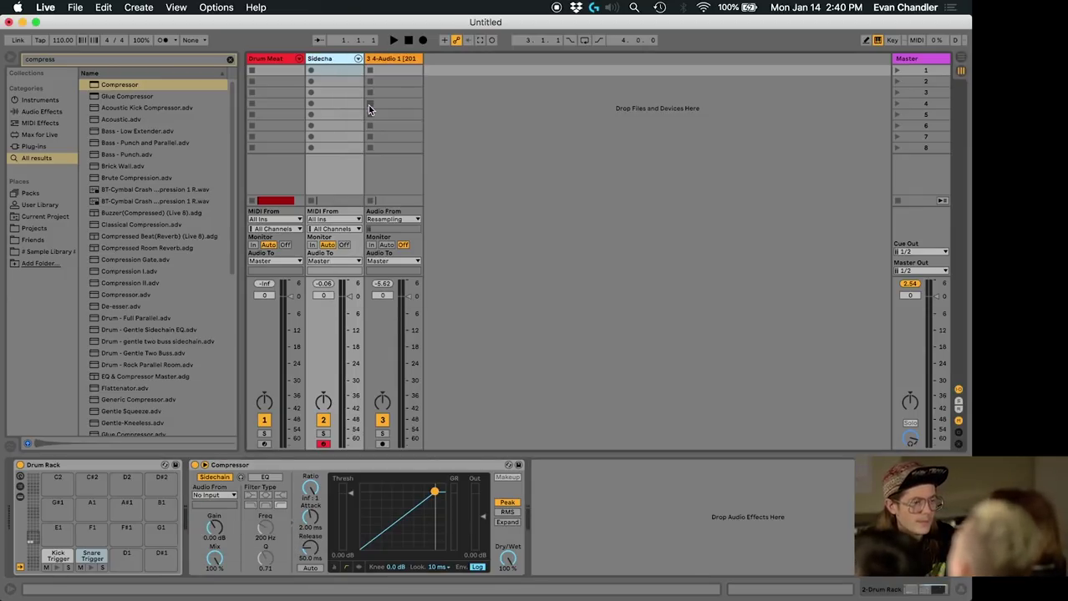
pyautogui.rightClick(334, 58)
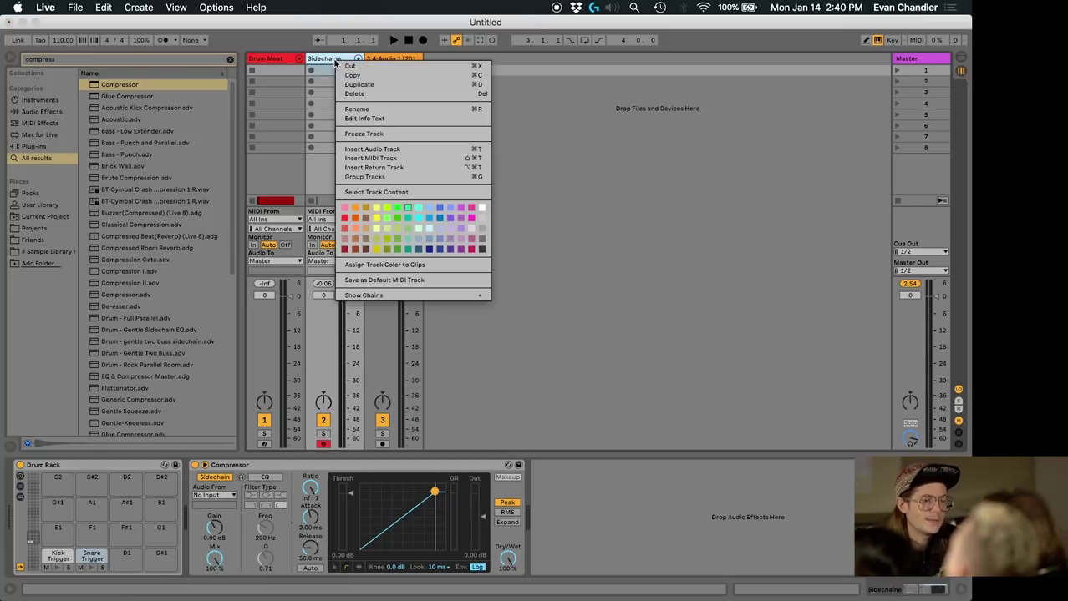
pyautogui.click(363, 108)
pyautogui.press('Return')
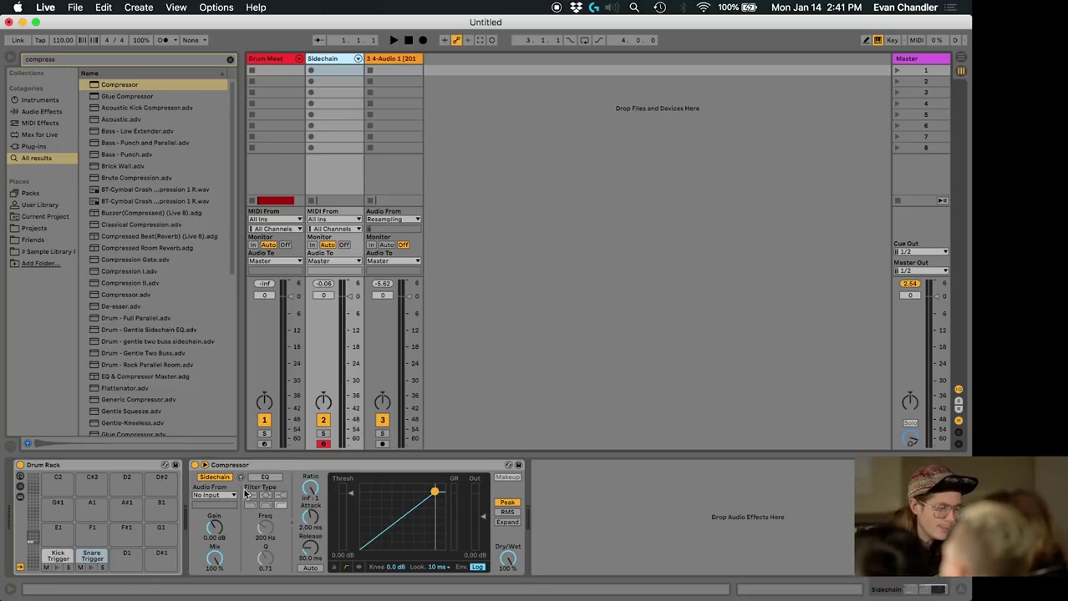
# - Group the Compressor into an Audio Effect Rack and show the rack's macro controls
pyautogui.click(231, 467)
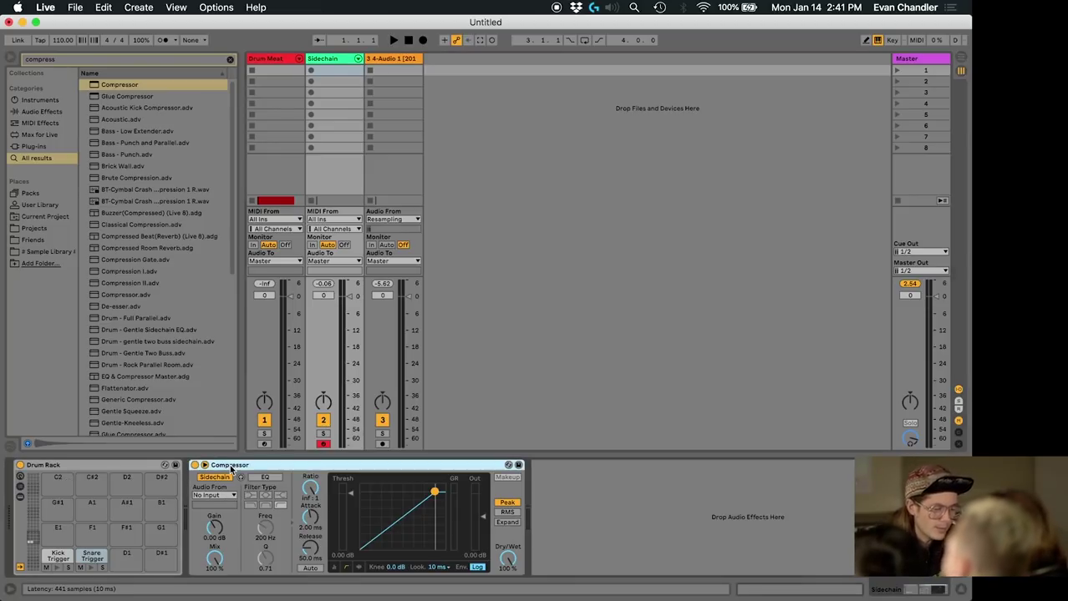
pyautogui.press('super+g')
pyautogui.click(195, 477)
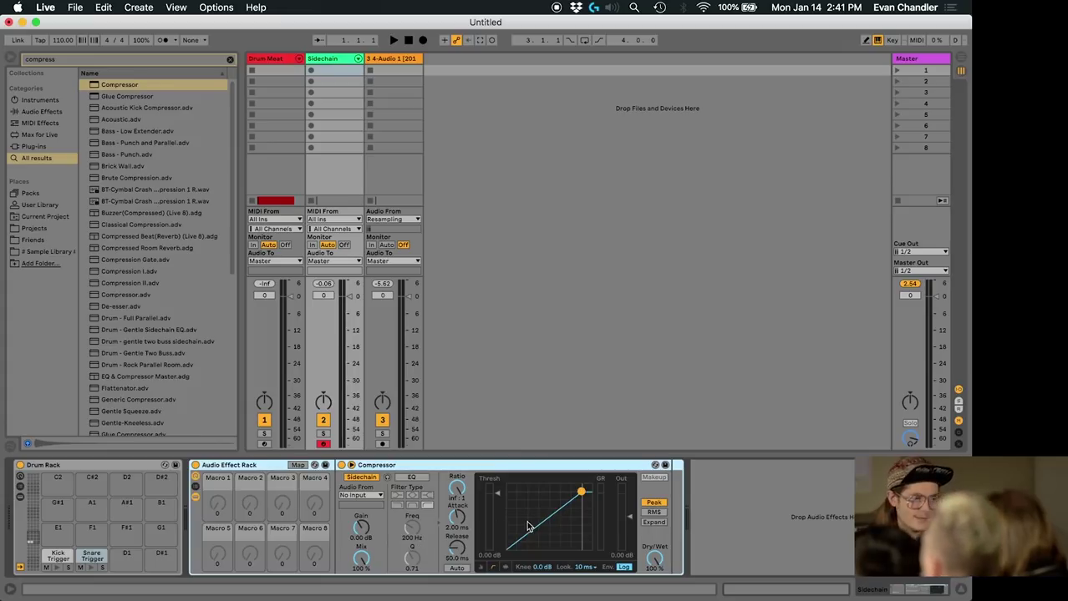
# - Set the Compressor's sidechain source to the Sidechain track, tapped at Drum Rack | Kick Trigger | Pre FX
pyautogui.click(365, 496)
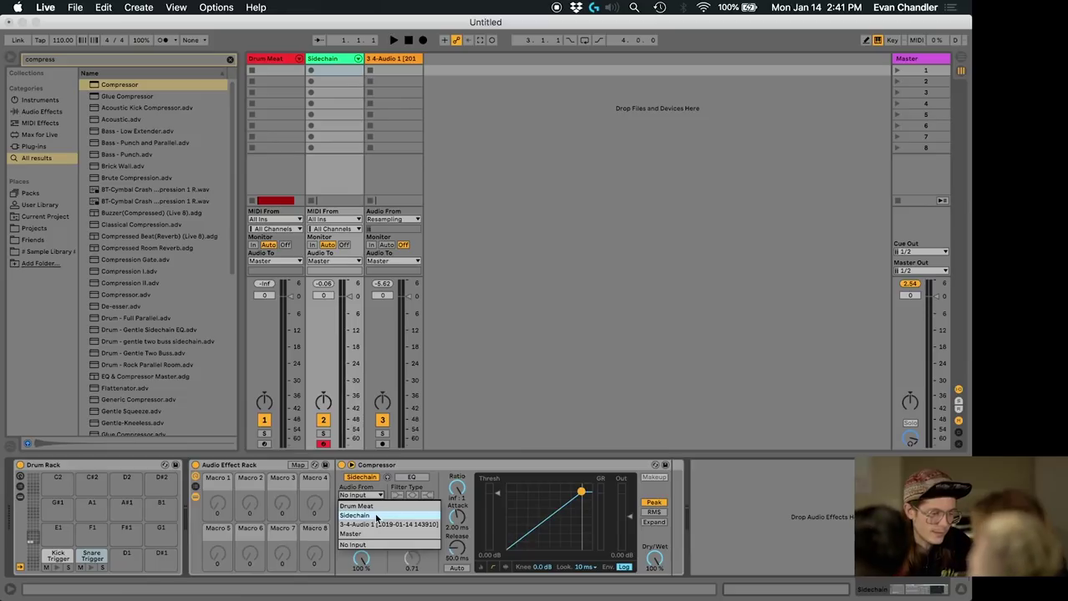
pyautogui.click(355, 515)
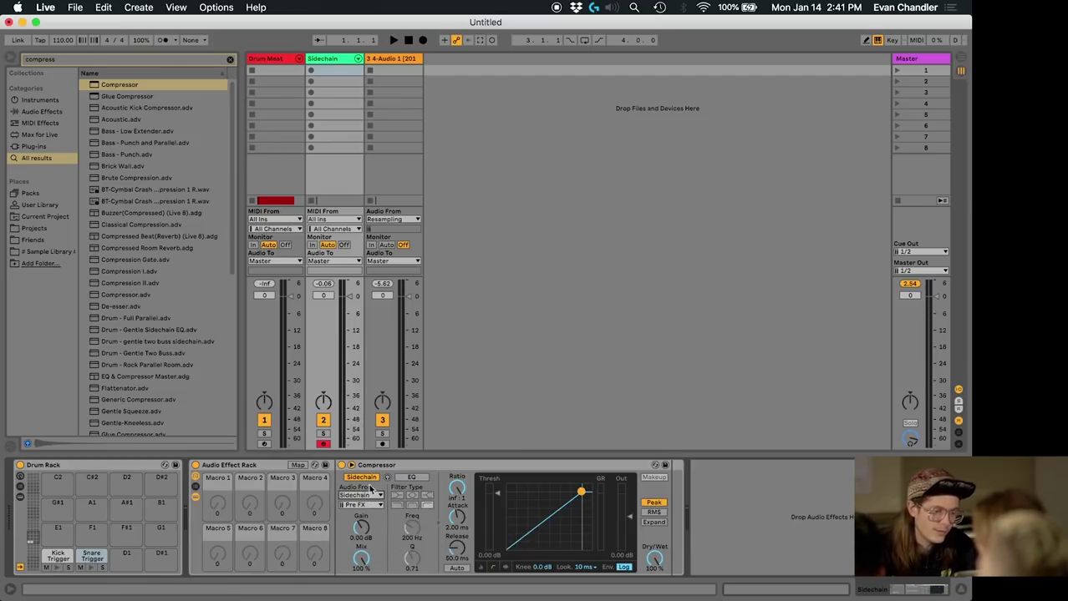
pyautogui.click(373, 508)
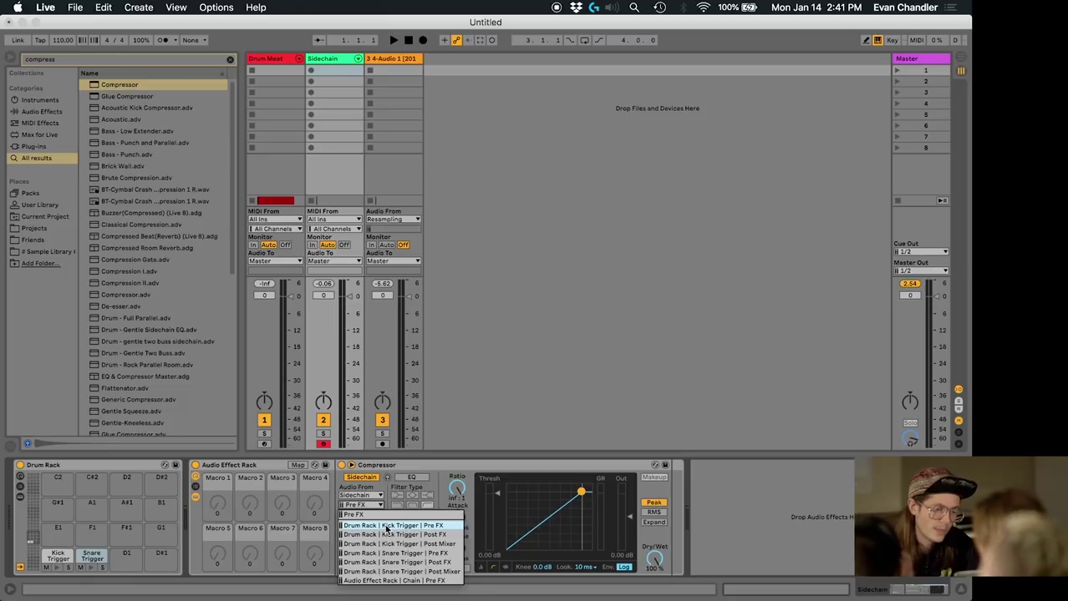
pyautogui.click(387, 526)
# - Duplicate the Compressor inside the rack and set the copy's sidechain tap to Drum Rack | Snare Trigger | Pre FX
pyautogui.click(399, 478)
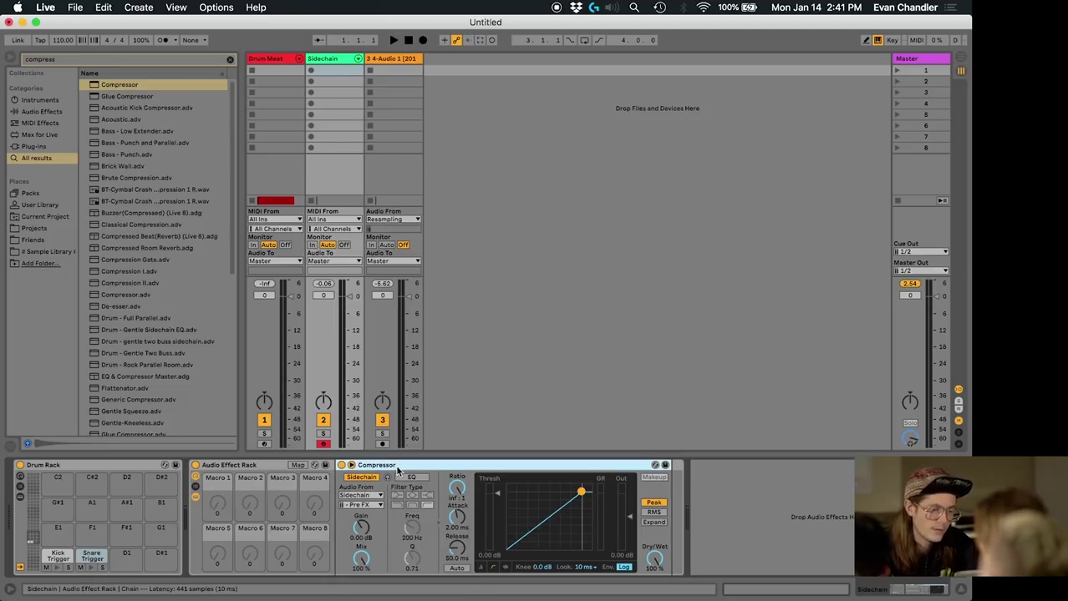
pyautogui.press('super+d')
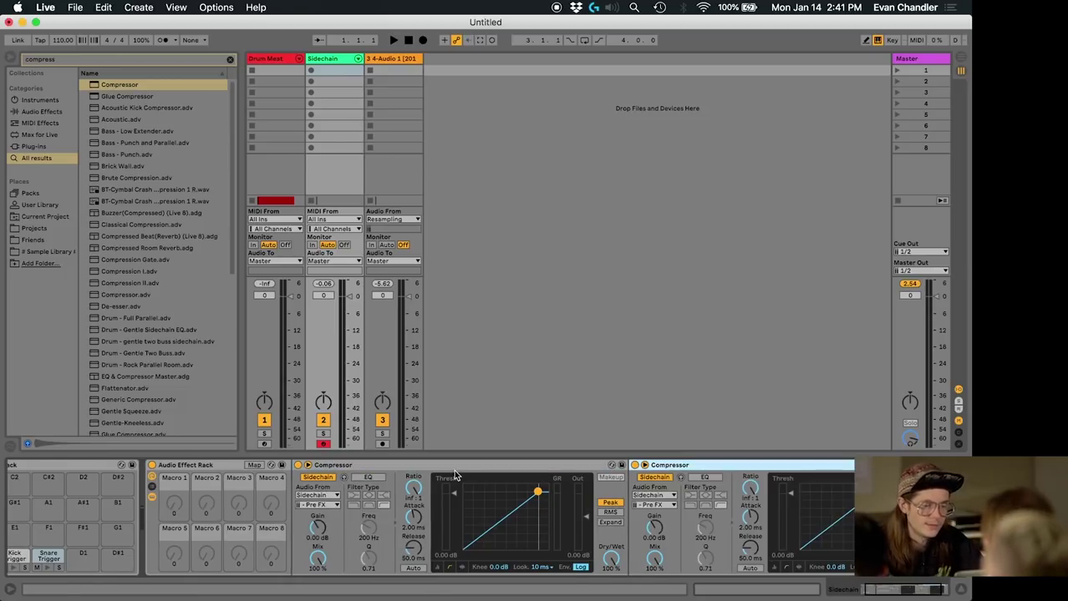
pyautogui.click(647, 506)
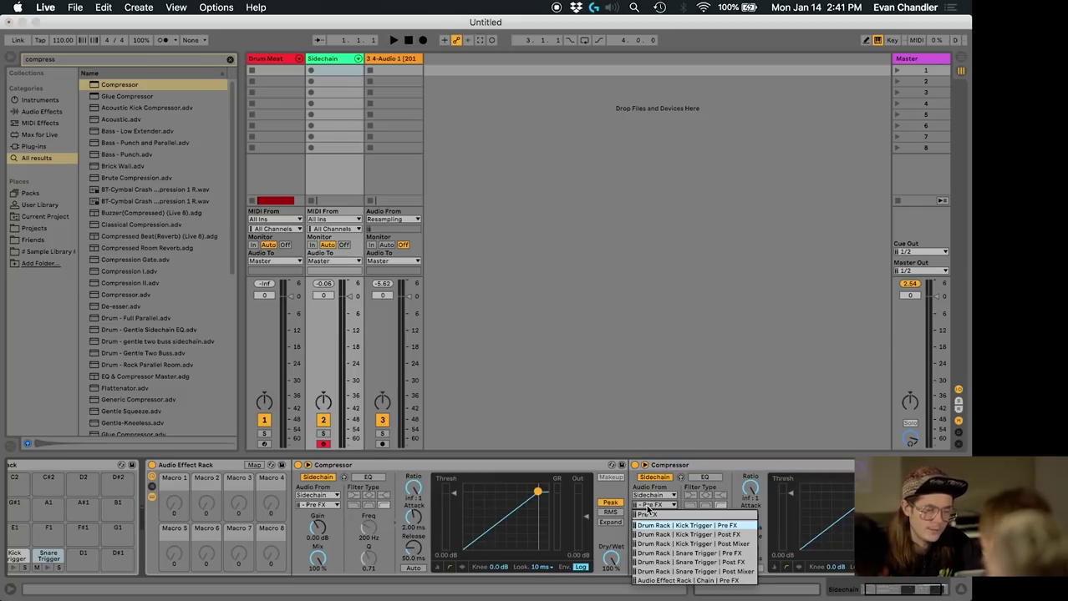
pyautogui.click(673, 556)
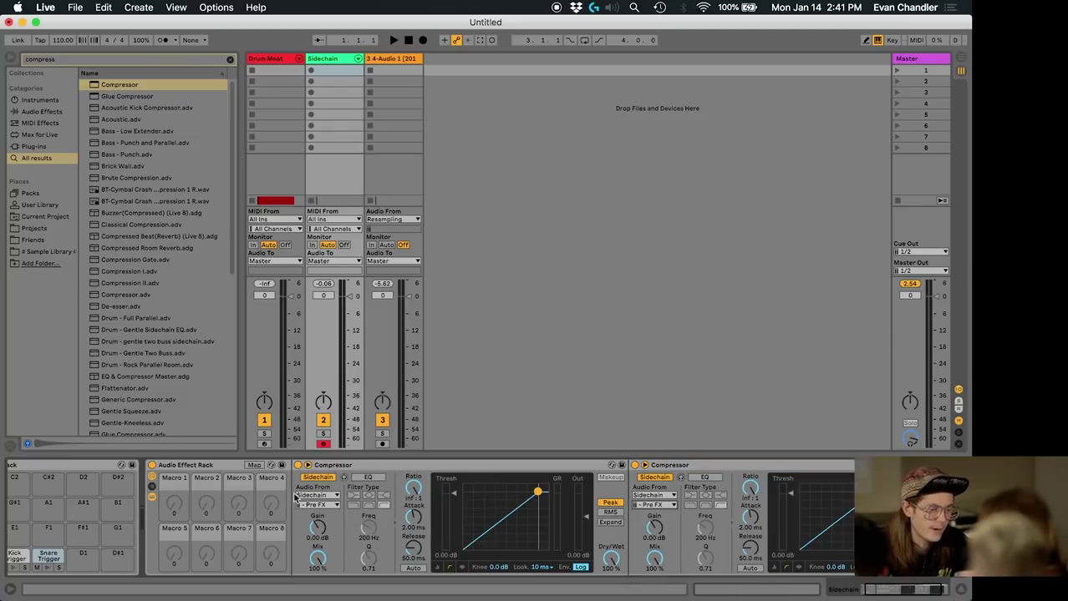
# - Map the first Compressor's threshold, attack and release to Macros 1, 2 and 3 of the Audio Effect Rack
pyautogui.rightClick(454, 498)
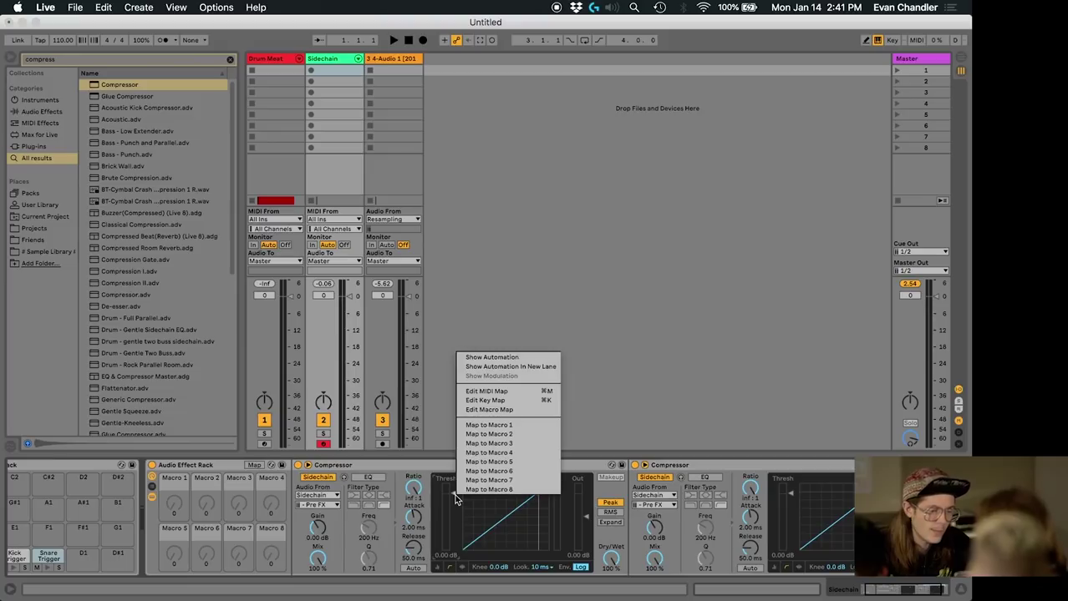
pyautogui.click(489, 426)
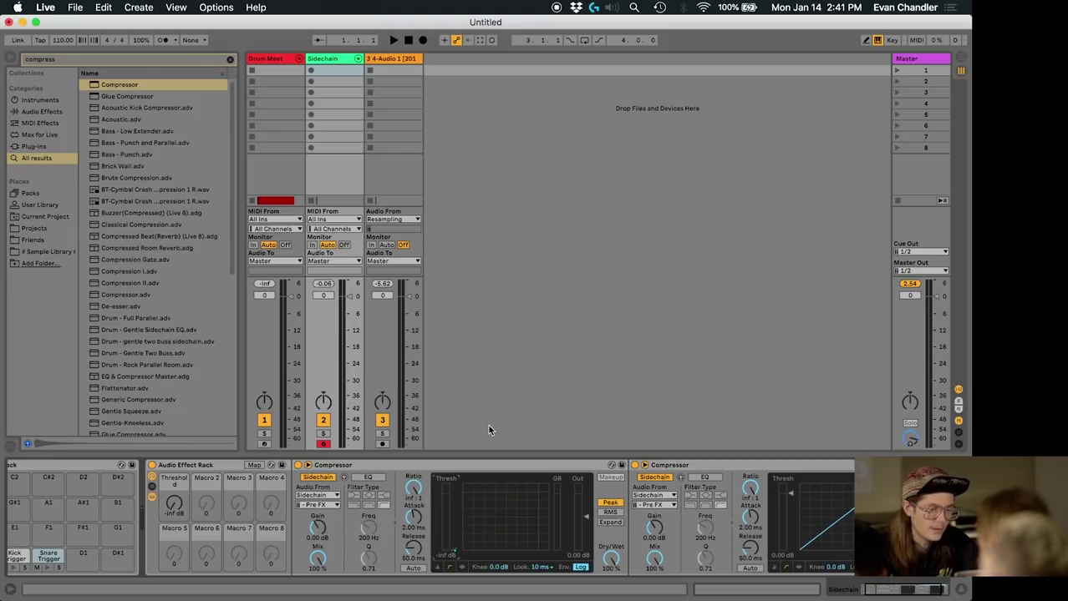
pyautogui.rightClick(415, 515)
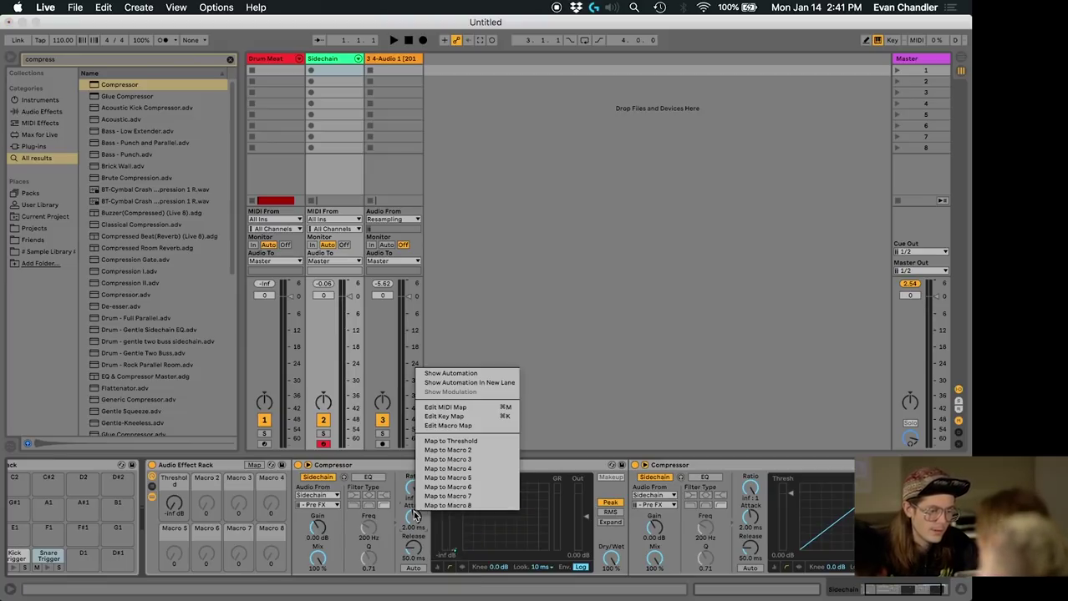
pyautogui.click(426, 448)
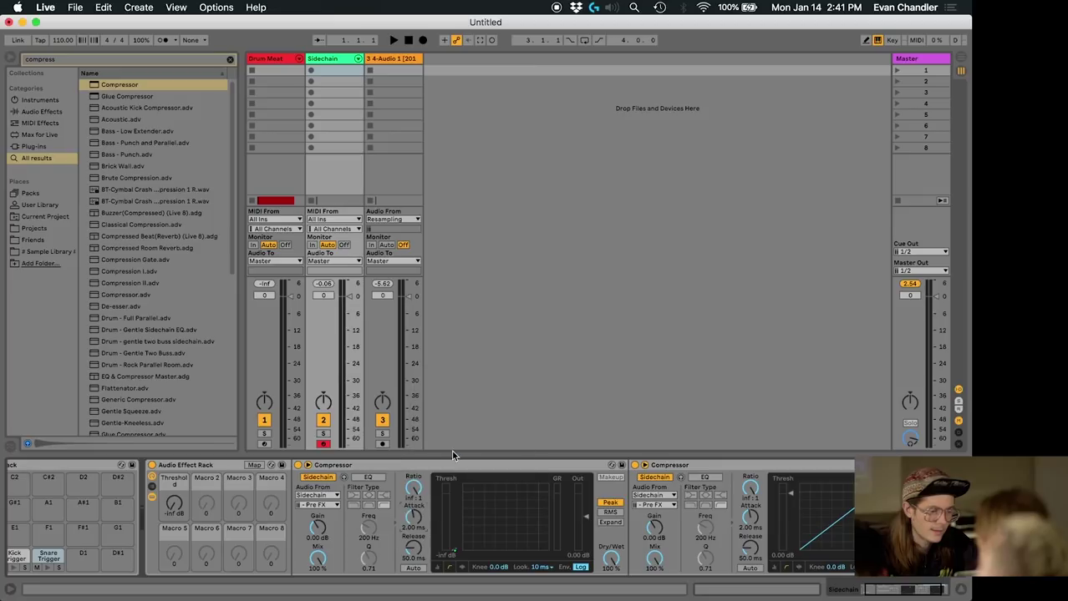
pyautogui.rightClick(413, 552)
pyautogui.click(439, 501)
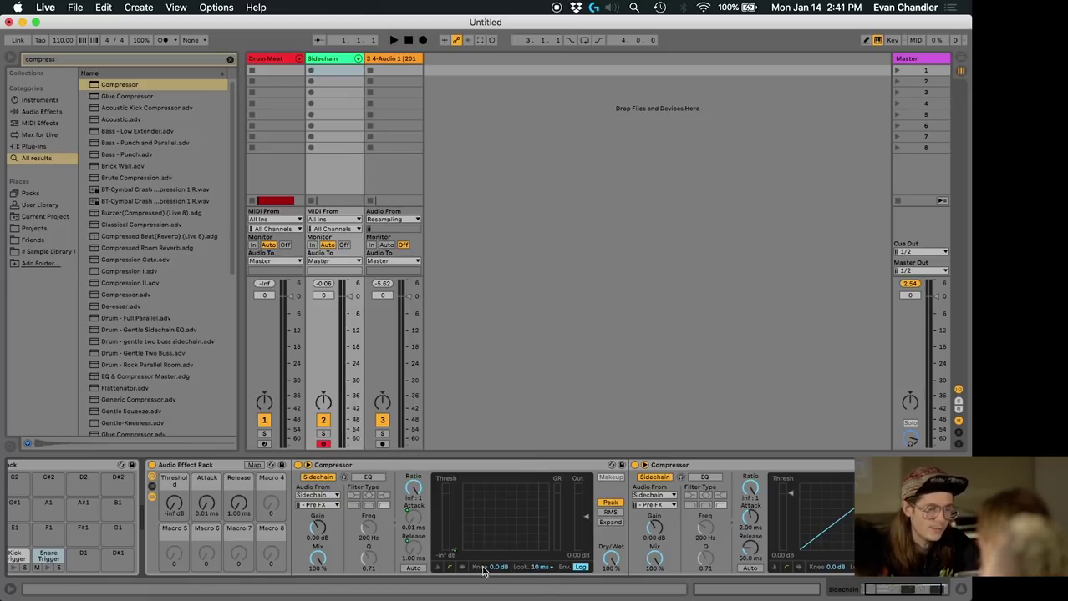
# - Switch the first Compressor's display to the activity view
pyautogui.rightClick(537, 464)
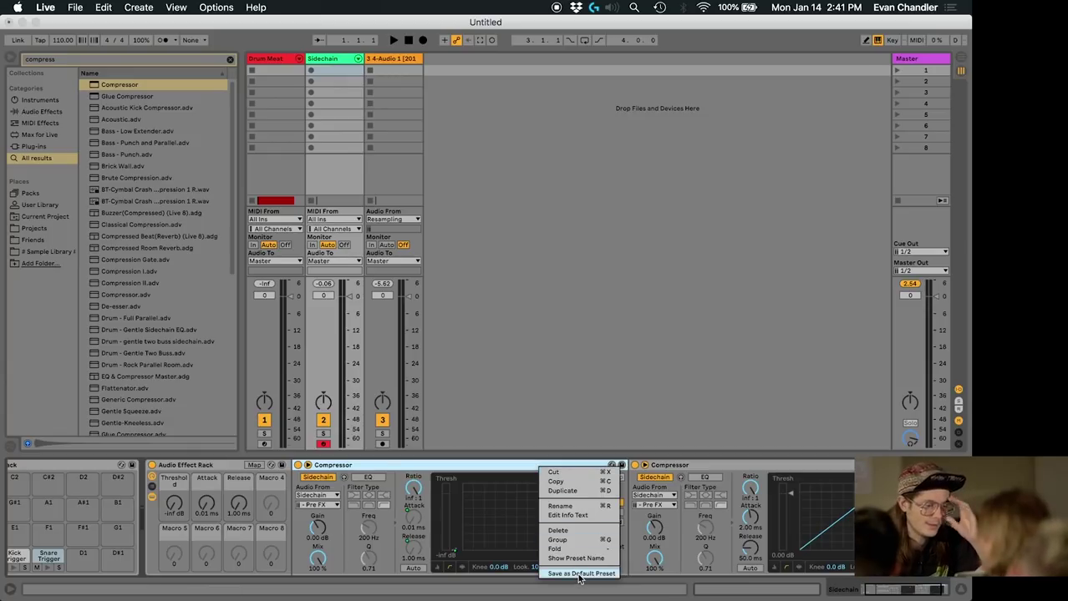
pyautogui.click(479, 466)
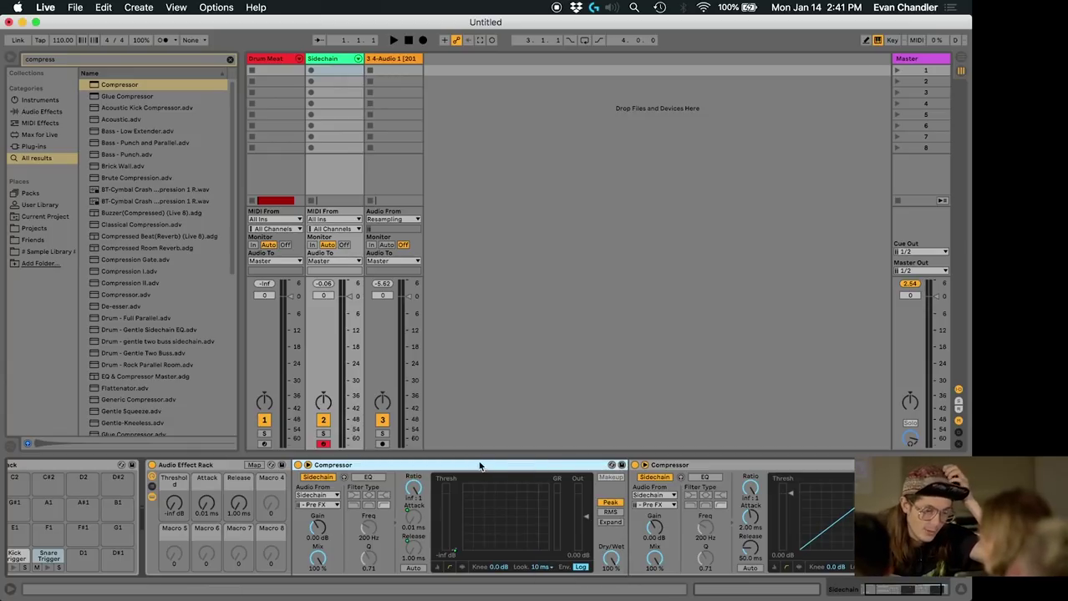
pyautogui.click(463, 568)
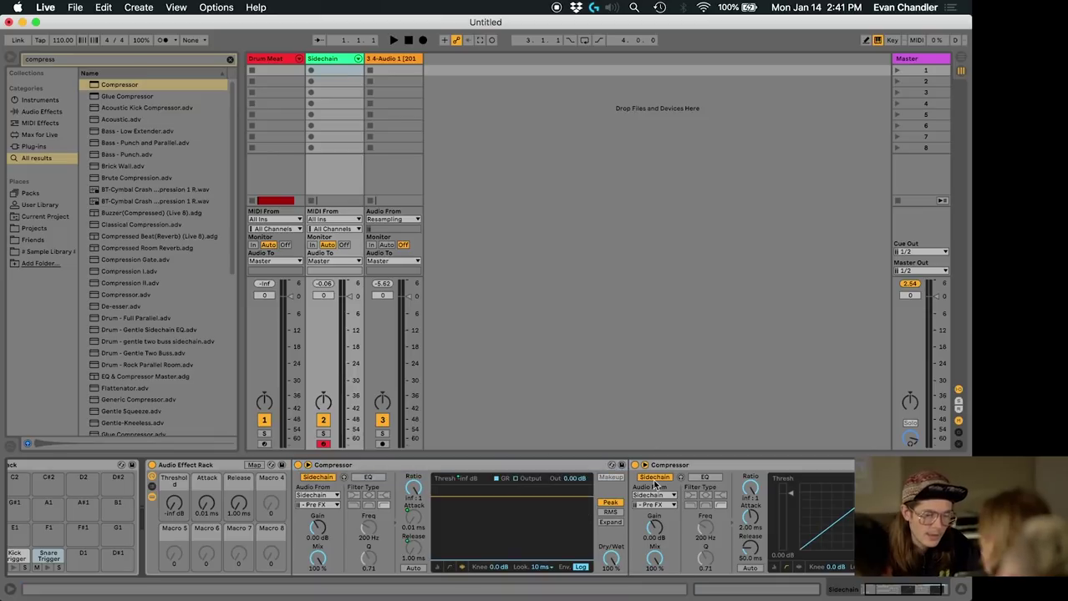
# - Map the second Compressor's threshold, attack and release to Macros 5, 6 and 7 of the rack
pyautogui.rightClick(791, 495)
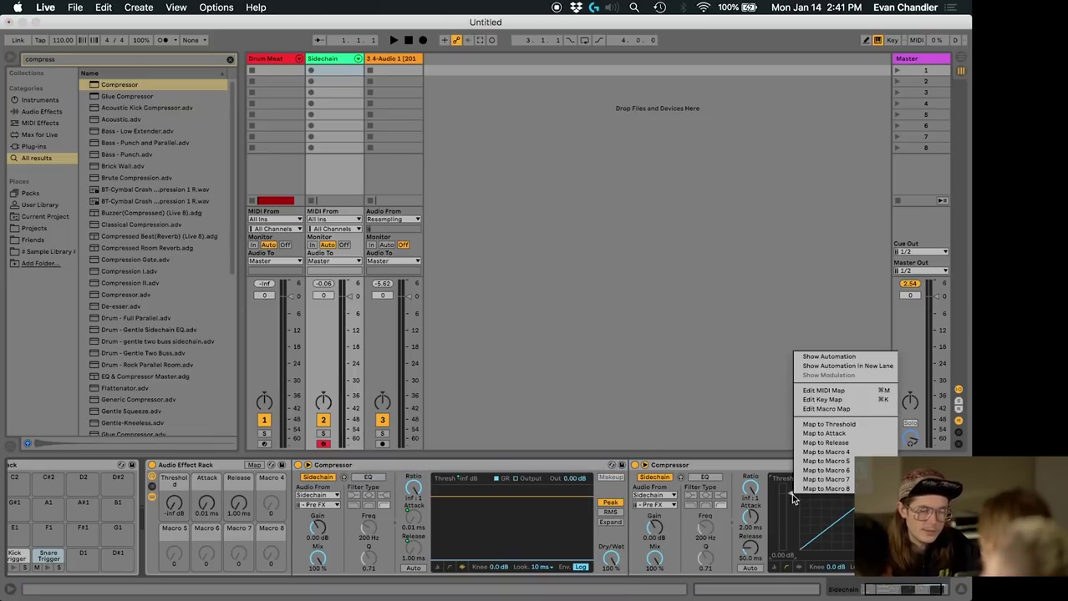
pyautogui.click(825, 461)
pyautogui.rightClick(752, 516)
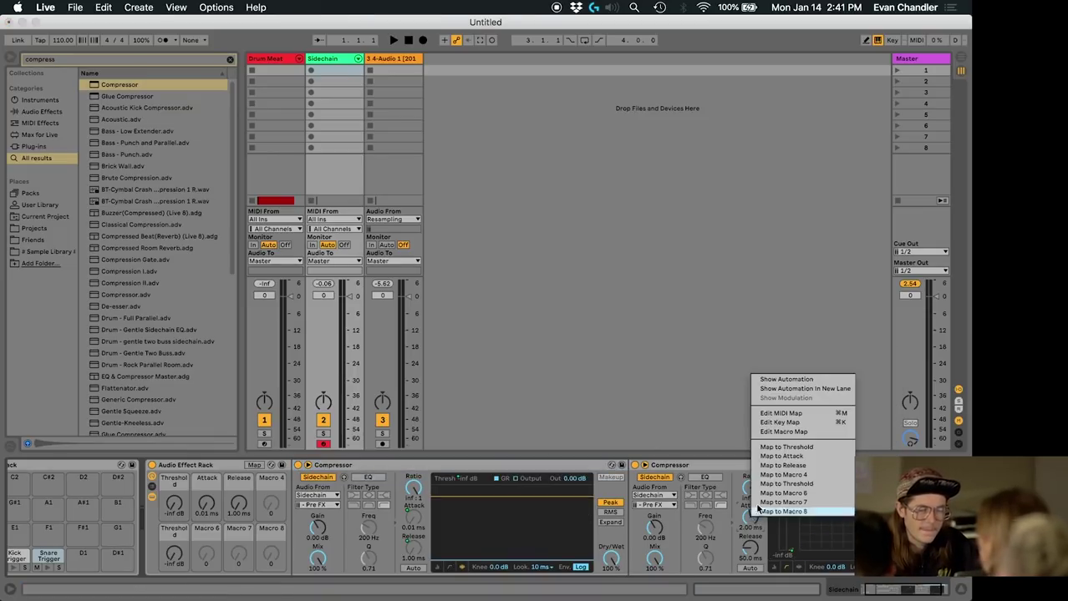
pyautogui.click(778, 494)
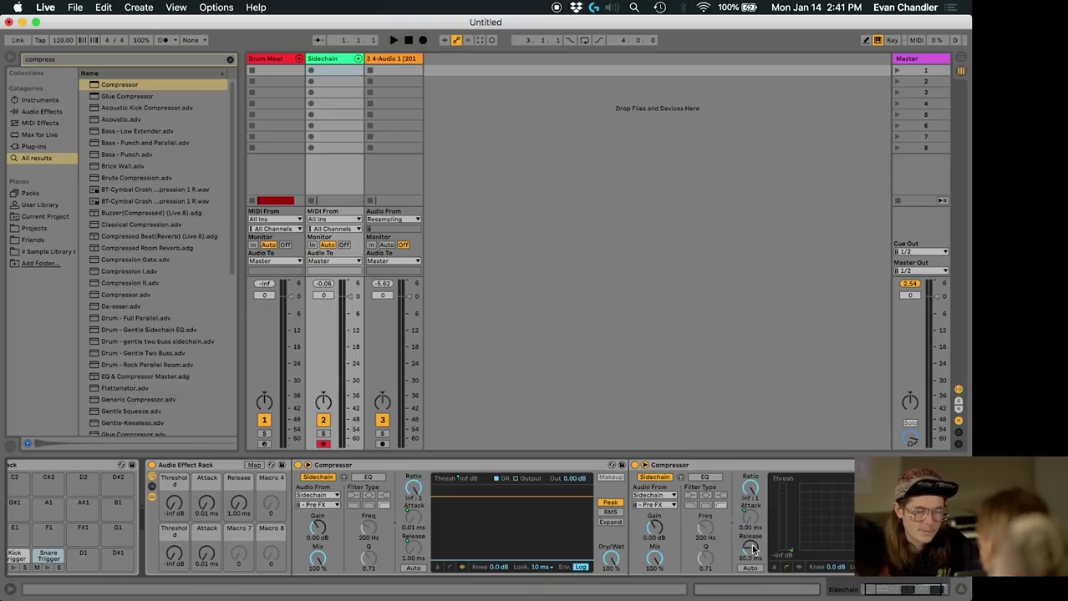
pyautogui.rightClick(752, 548)
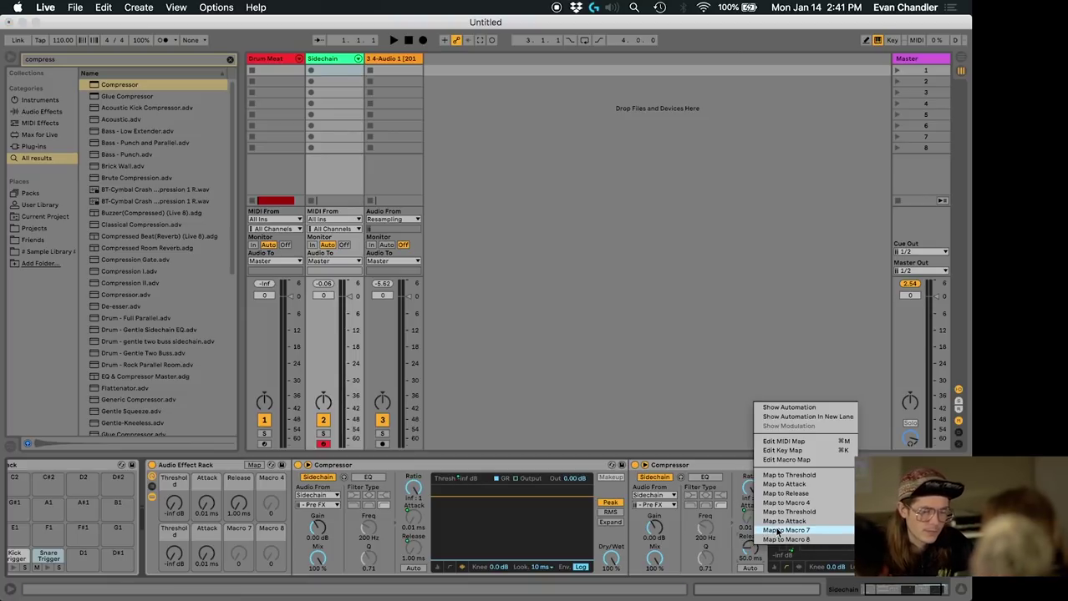
pyautogui.click(778, 530)
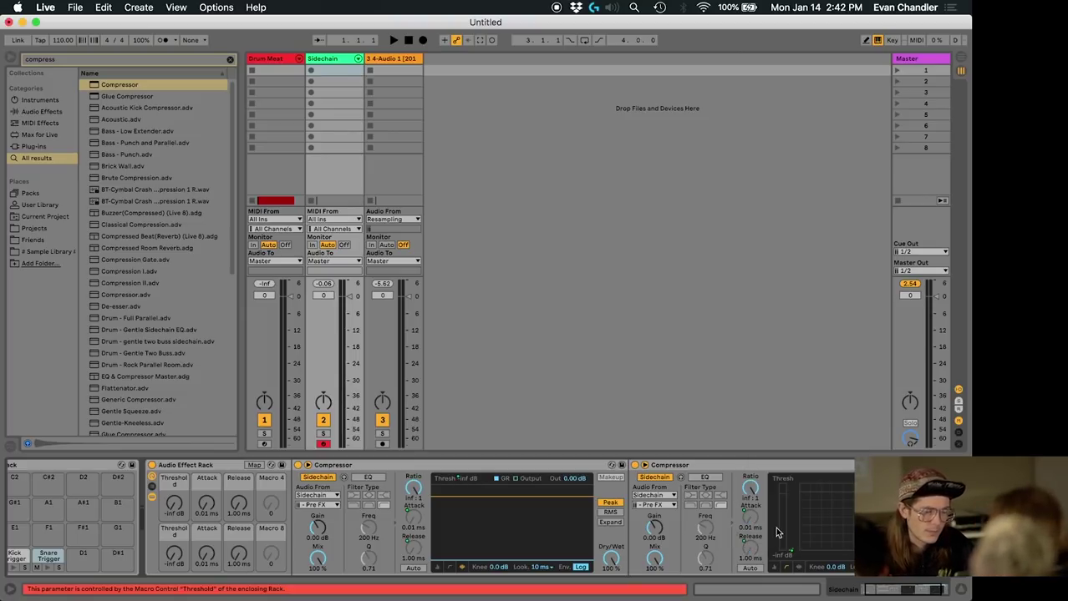
# - Rename the rack's two Threshold macros: Kick Thresh for the first Compressor and Snare Thresh for the second
pyautogui.rightClick(174, 504)
pyautogui.click(209, 400)
pyautogui.write('Kick Threshold')
pyautogui.press('Return')
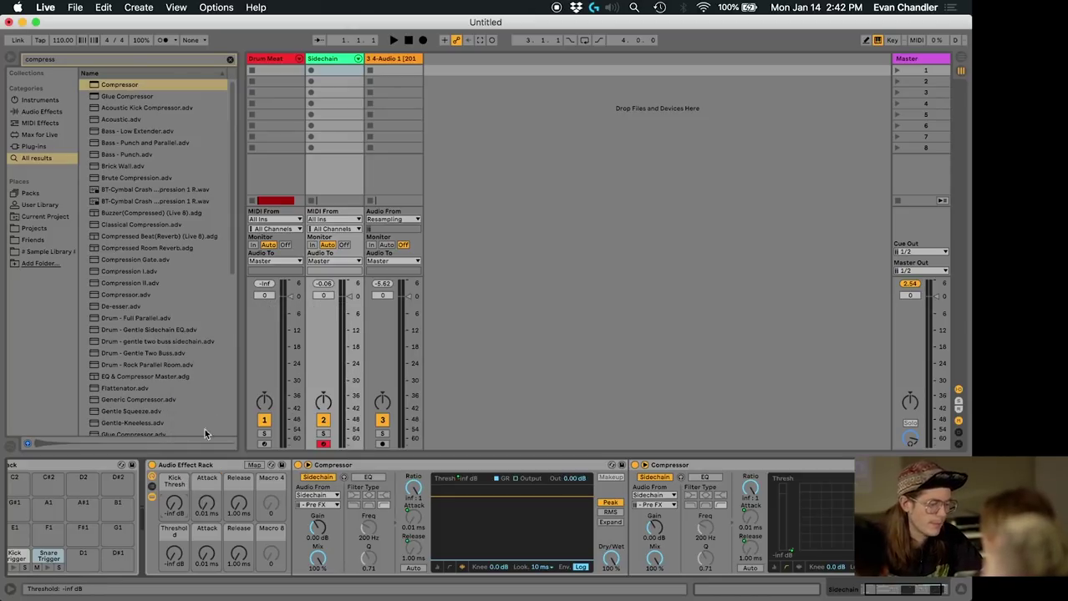
pyautogui.rightClick(175, 530)
pyautogui.click(212, 445)
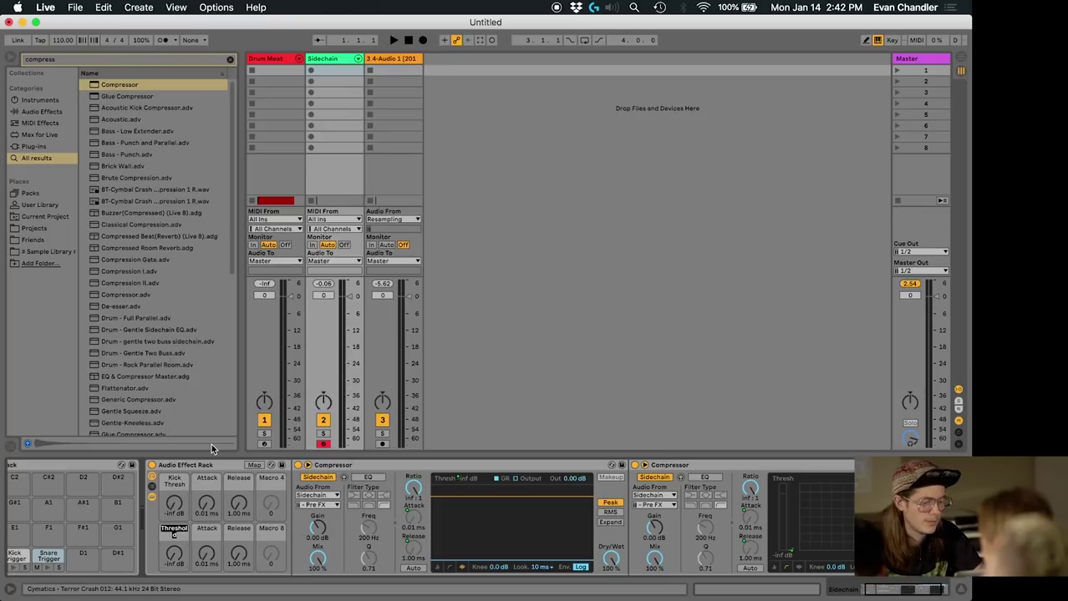
pyautogui.write('Snare Threshold')
pyautogui.press('Return')
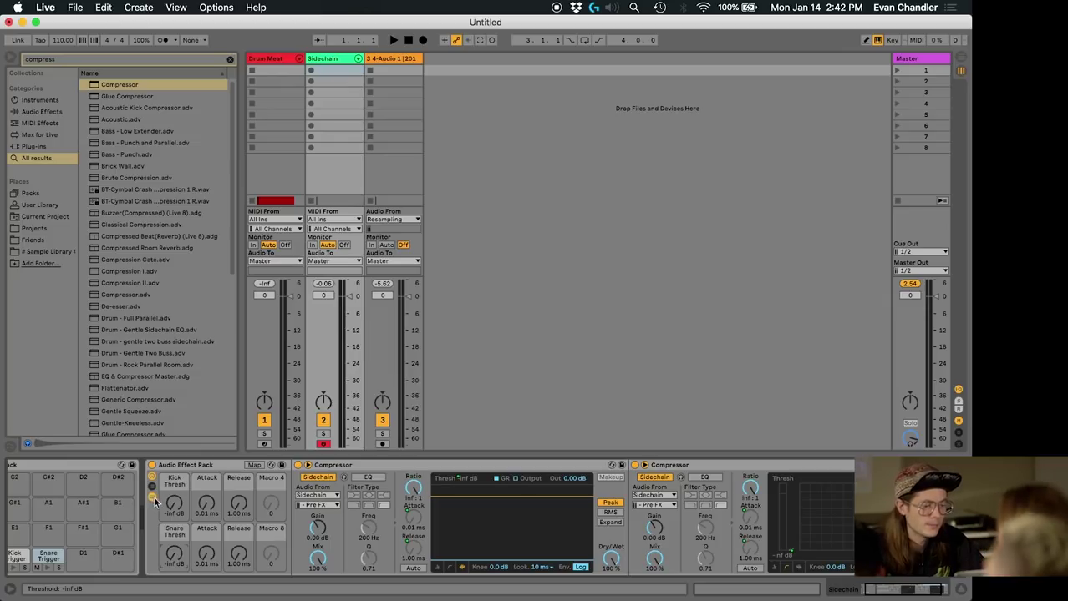
# - Set both Release macros to 15 ms and hide the Audio Effect Rack's devices
pyautogui.press('Return')
pyautogui.click(238, 554)
pyautogui.write('15')
pyautogui.press('Return')
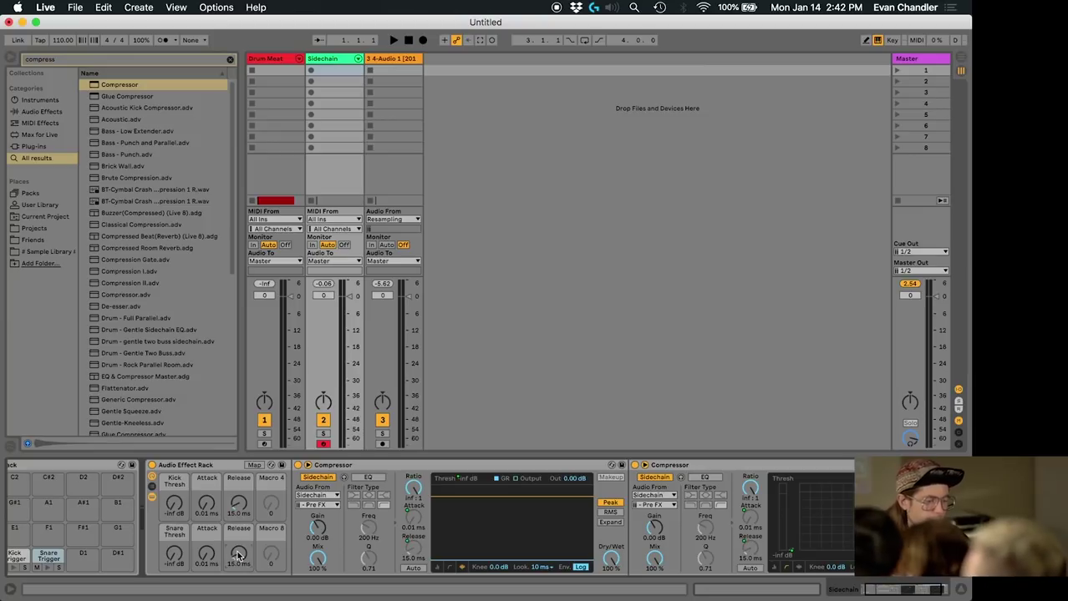
pyautogui.click(152, 499)
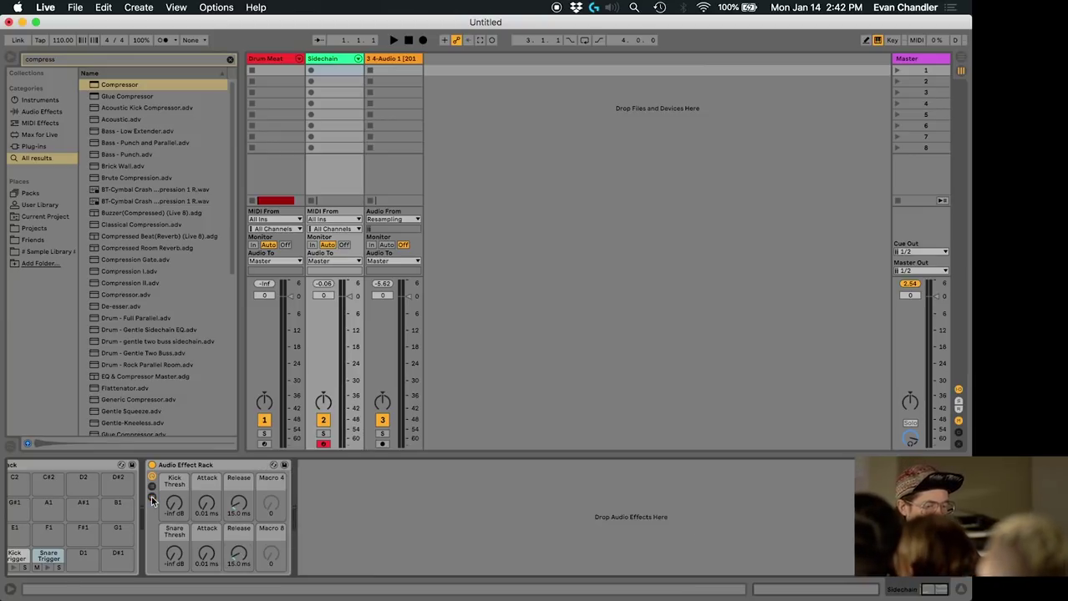
# - Rename the Audio Effect Rack as Sidechain Rack and clear the browser search
pyautogui.rightClick(261, 468)
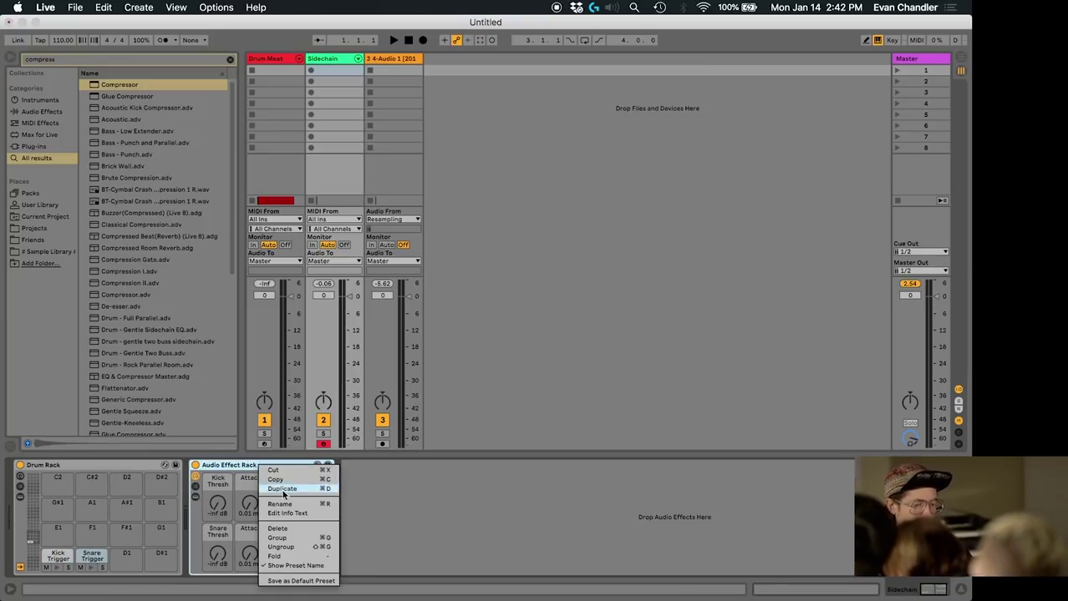
pyautogui.click(285, 503)
pyautogui.write('Sidechain')
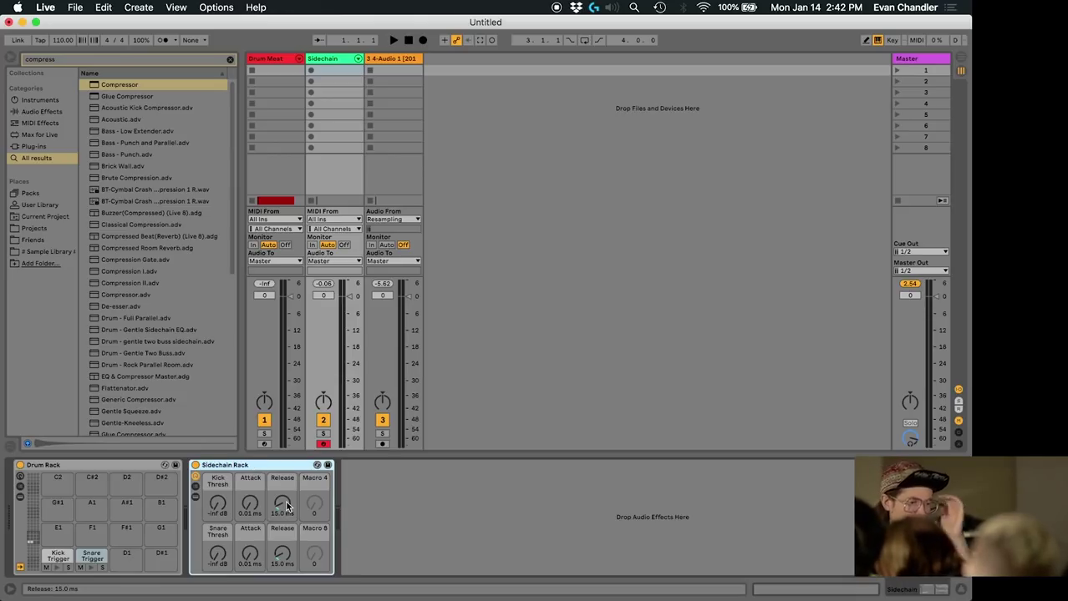
pyautogui.click(229, 60)
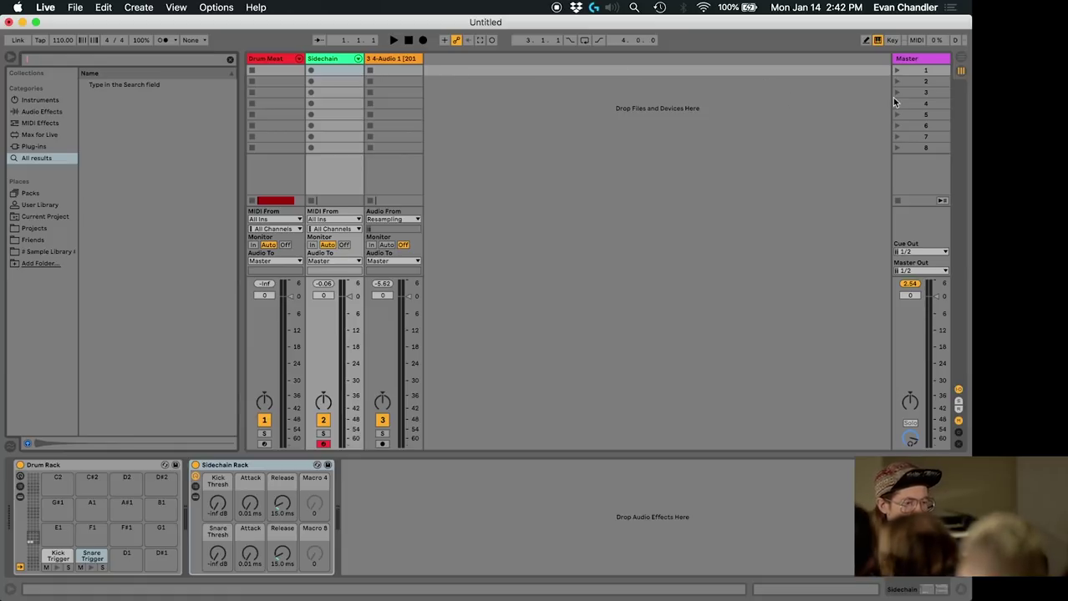
# - In the Arrangement, move the Sidechain track above Drum Meat and colour it dark grey
pyautogui.click(960, 57)
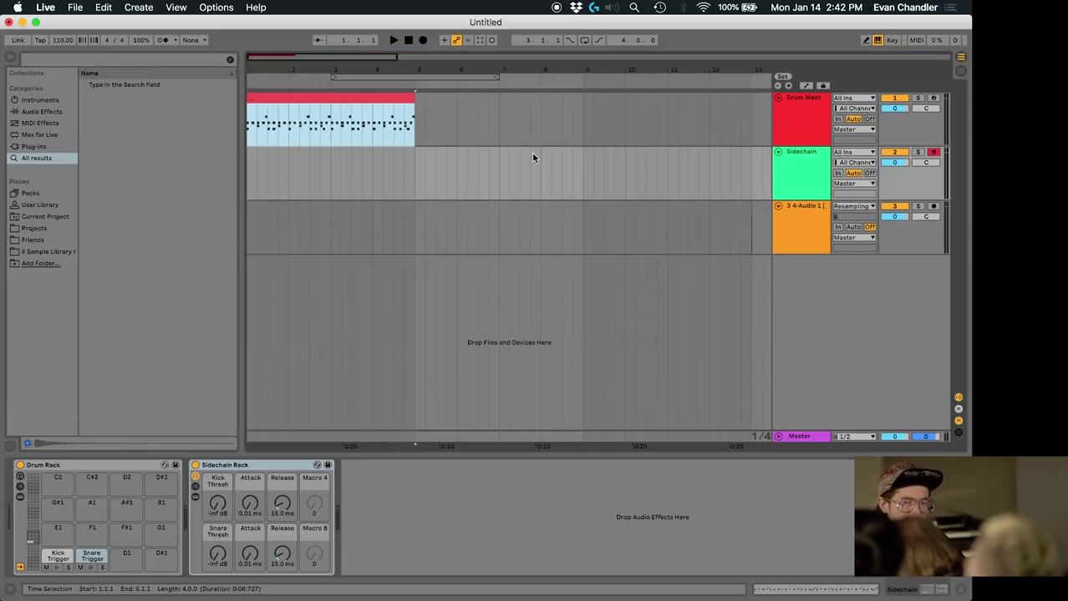
pyautogui.moveTo(775, 164); pyautogui.dragTo(799, 100)
pyautogui.rightClick(799, 100)
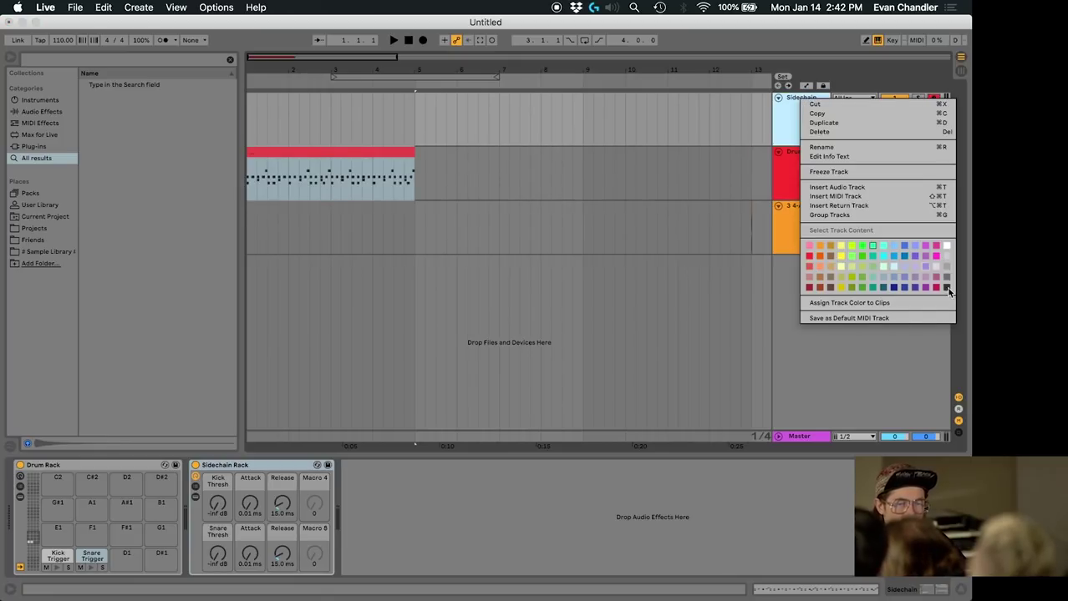
pyautogui.click(947, 287)
# - Delete the resampling audio track and insert a new MIDI track below Drum Meat
pyautogui.click(809, 224)
pyautogui.press('Delete')
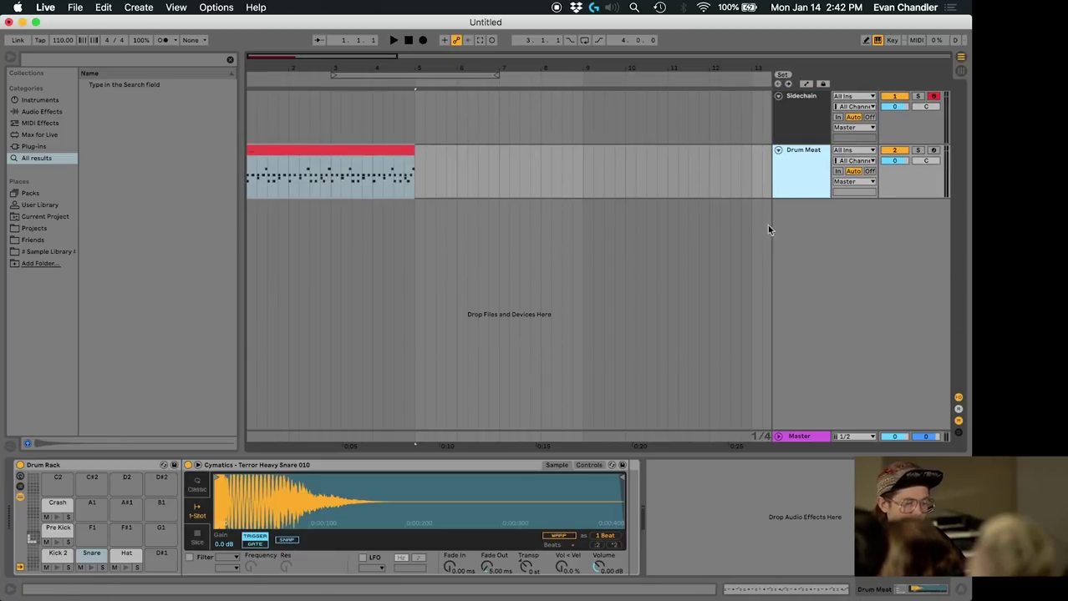
pyautogui.press('super+shift+t')
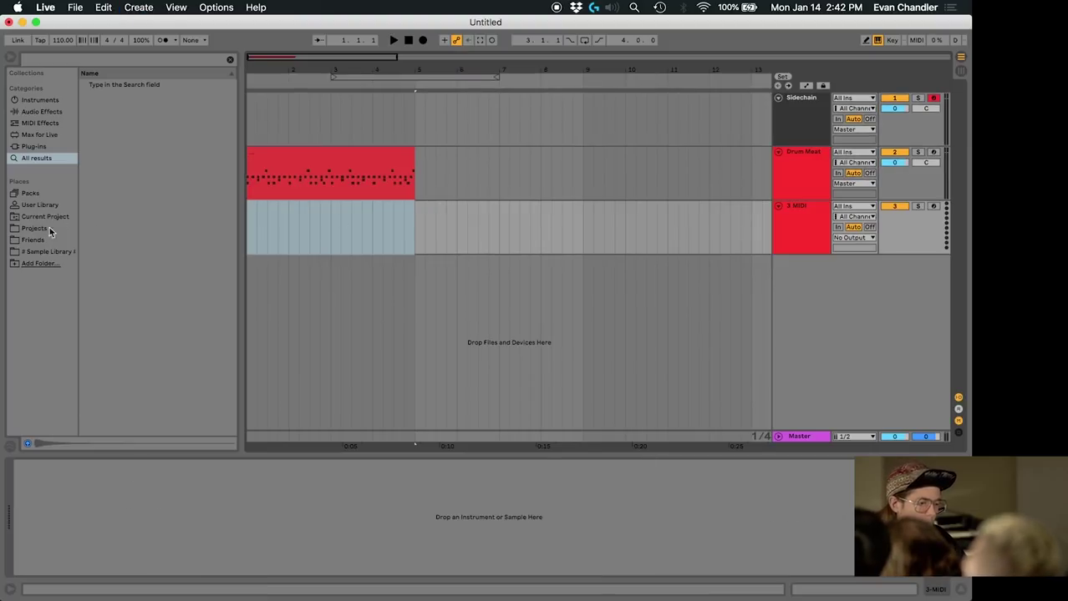
# - Load Slynk - Super Saw Chords.adg from the User Library's Essential Ableton Tool Box instruments onto the new MIDI track
pyautogui.click(35, 205)
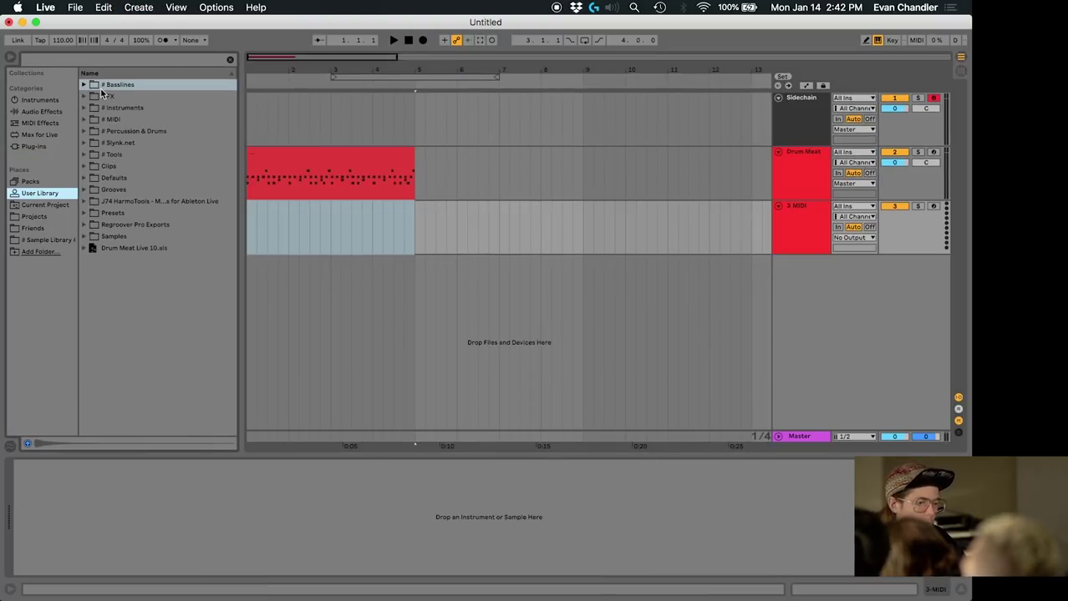
pyautogui.click(83, 144)
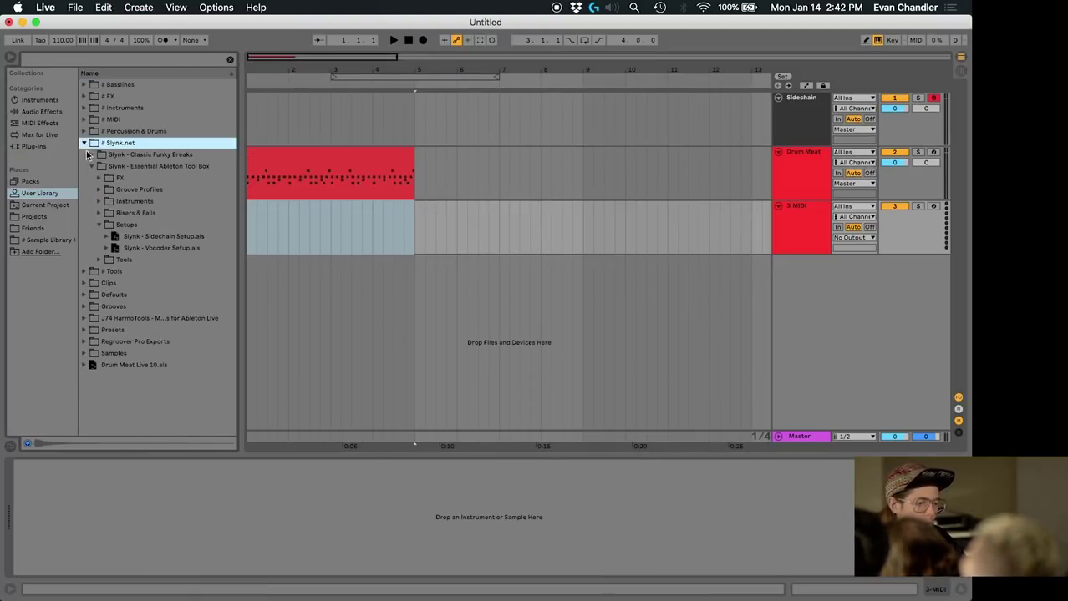
pyautogui.click(98, 225)
pyautogui.click(100, 205)
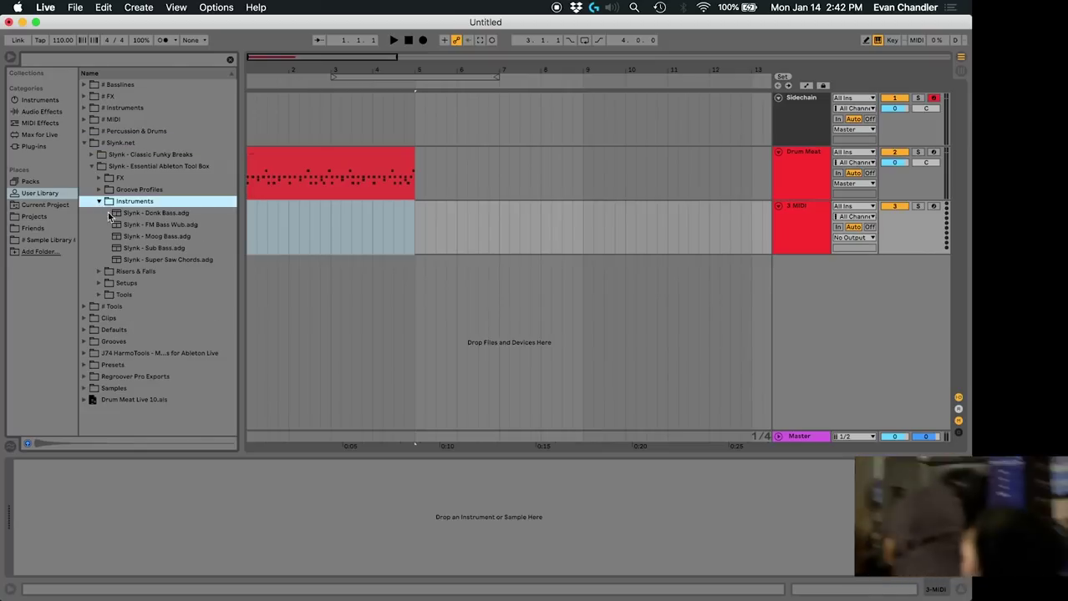
pyautogui.moveTo(154, 256); pyautogui.dragTo(335, 239)
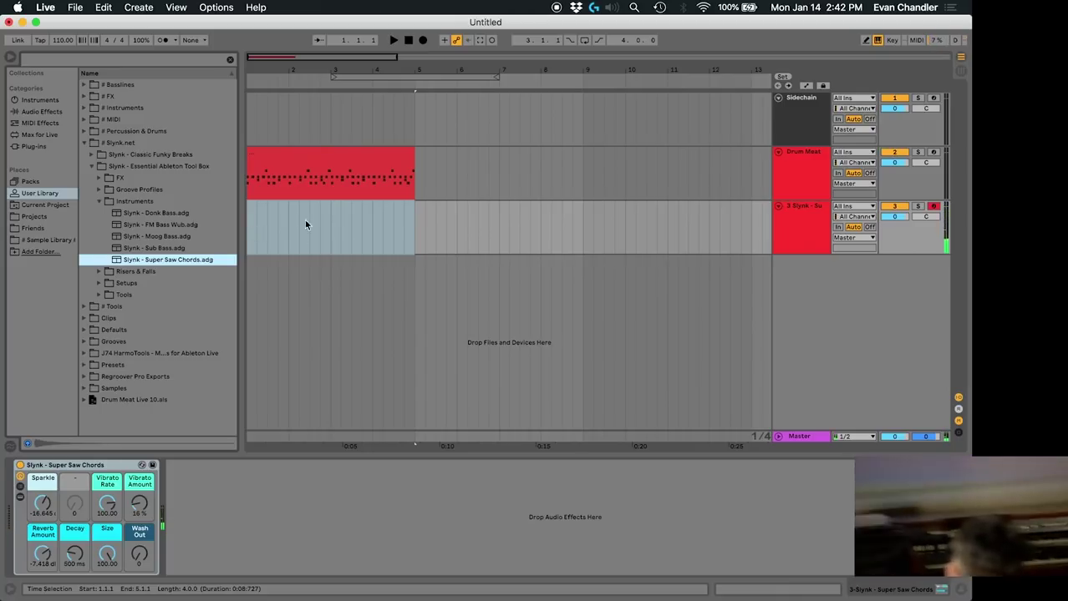
# - Play chords along with the drums to create a MIDI clip, then trim the clip's start to bar 3
pyautogui.click(249, 232)
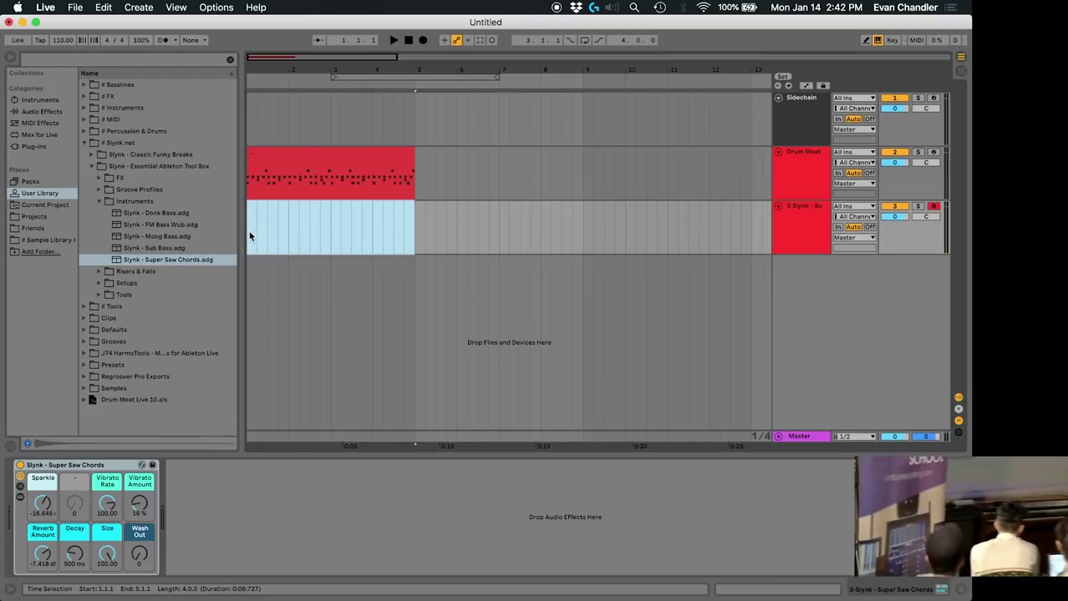
pyautogui.click(396, 41)
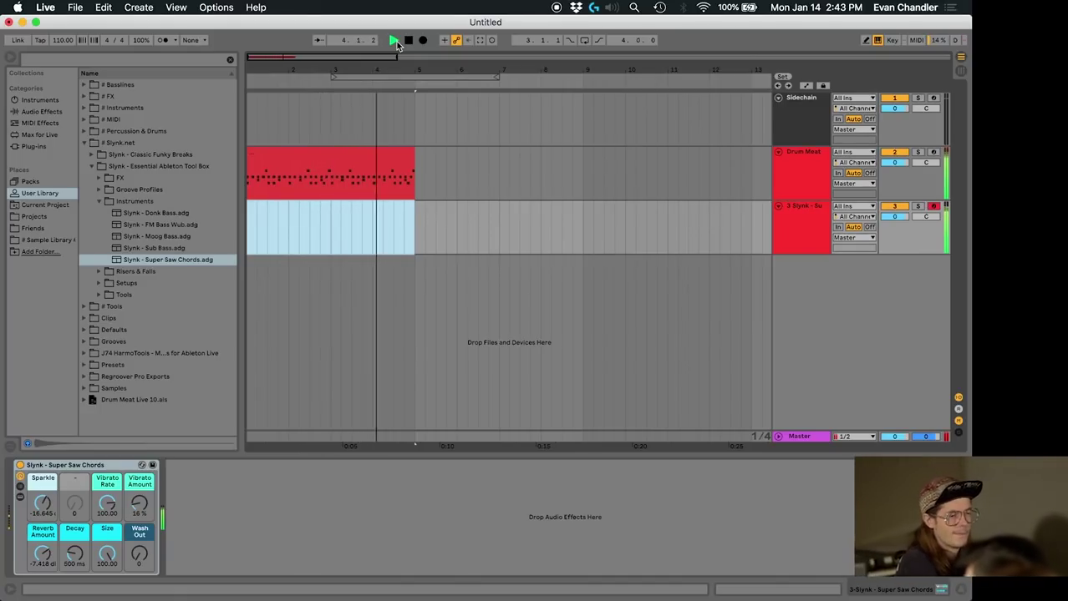
pyautogui.press('space')
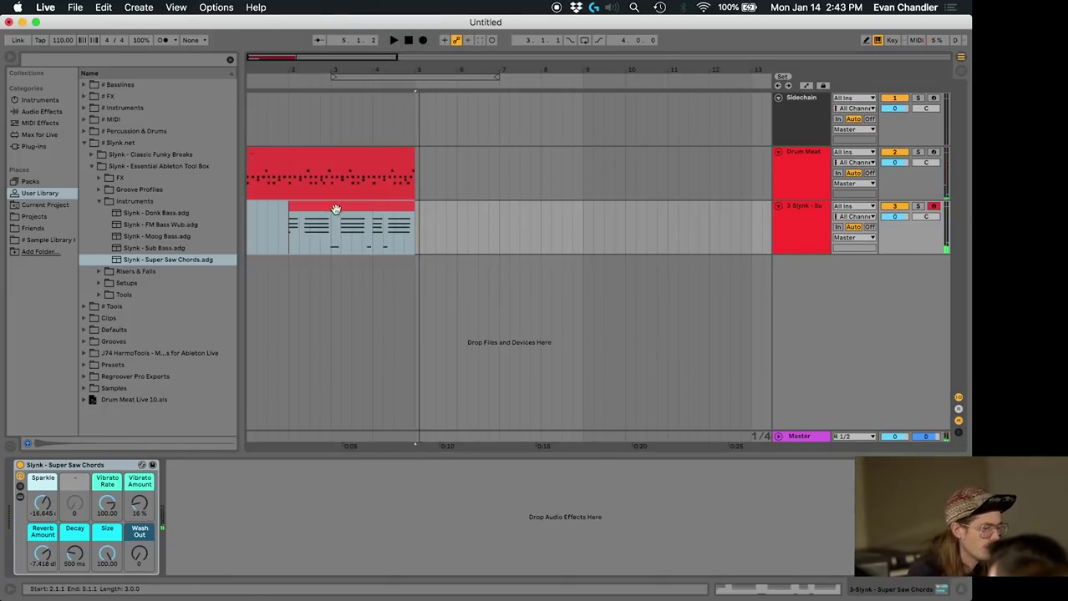
pyautogui.moveTo(292, 208); pyautogui.dragTo(347, 207)
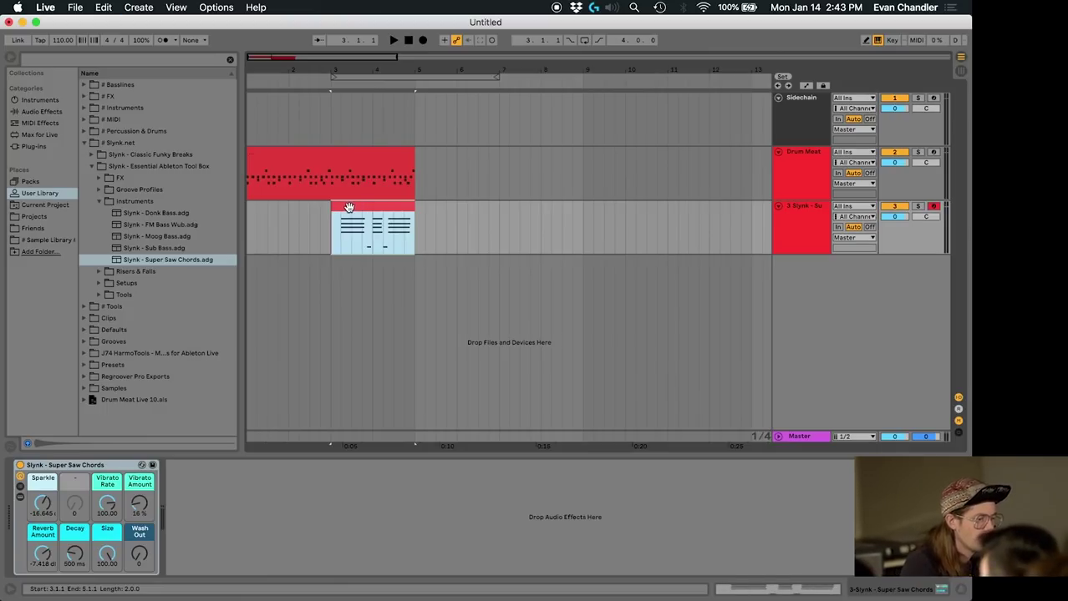
# - Quantize both the starts and ends of all notes in the chord clip to the current grid at 100 %
pyautogui.doubleClick(347, 207)
pyautogui.moveTo(317, 432); pyautogui.dragTo(551, 351)
pyautogui.press('super+a')
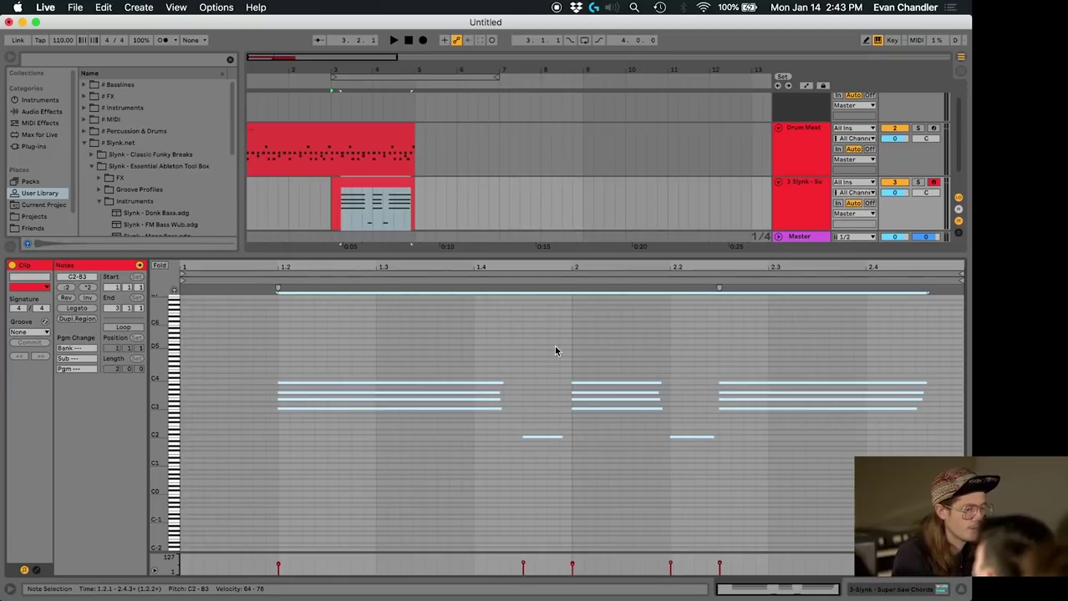
pyautogui.rightClick(489, 389)
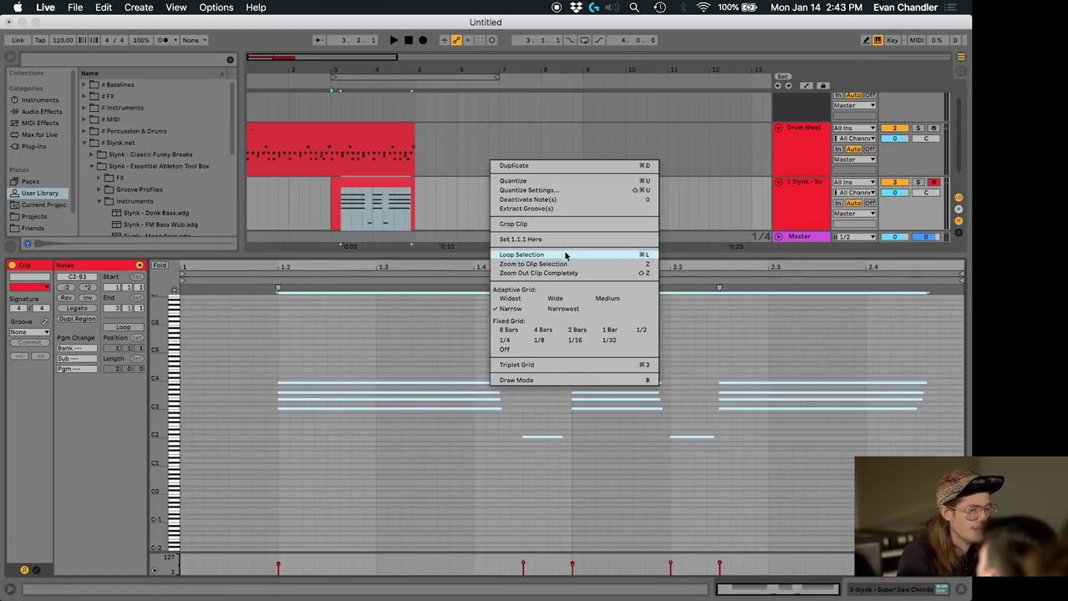
pyautogui.click(550, 190)
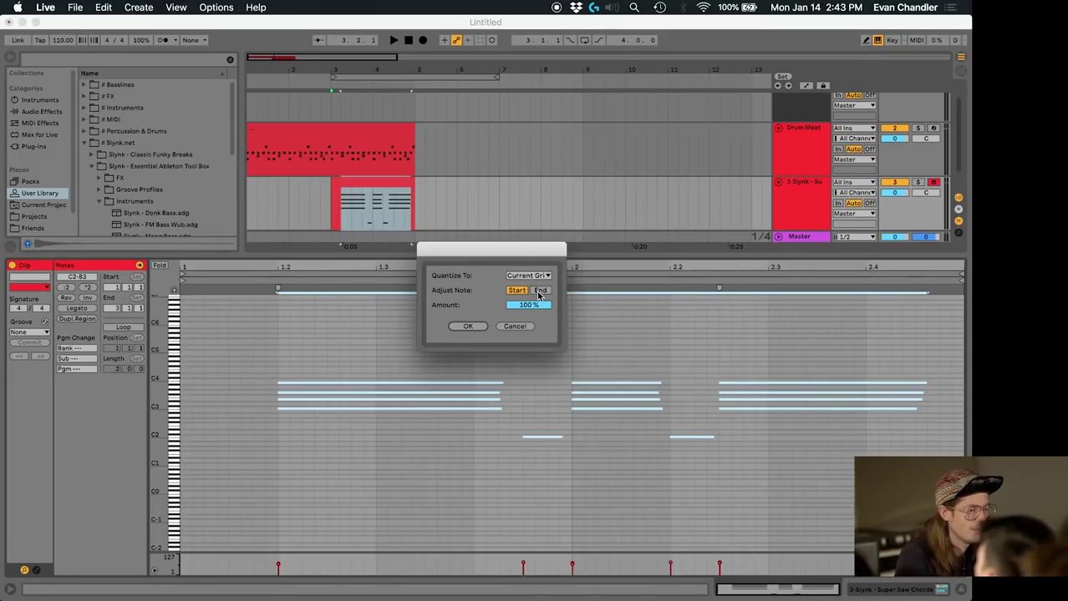
pyautogui.click(468, 326)
# - Lengthen the chords to close their gaps, even out the last chord's note ends and extend it to the clip's end
pyautogui.moveTo(465, 363); pyautogui.dragTo(472, 443)
pyautogui.moveTo(651, 360); pyautogui.dragTo(653, 426)
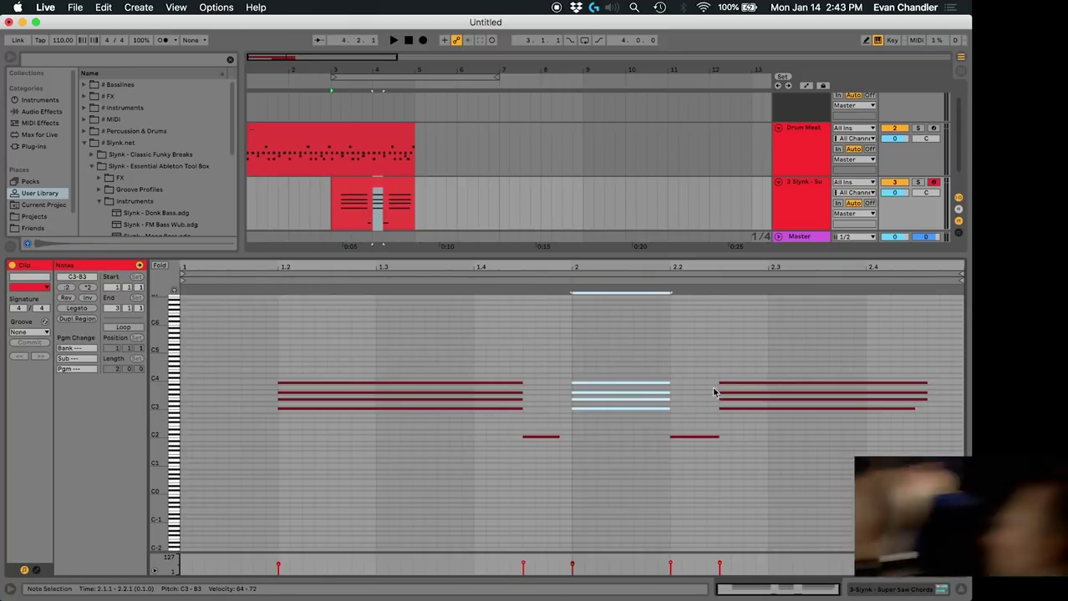
pyautogui.click(915, 415)
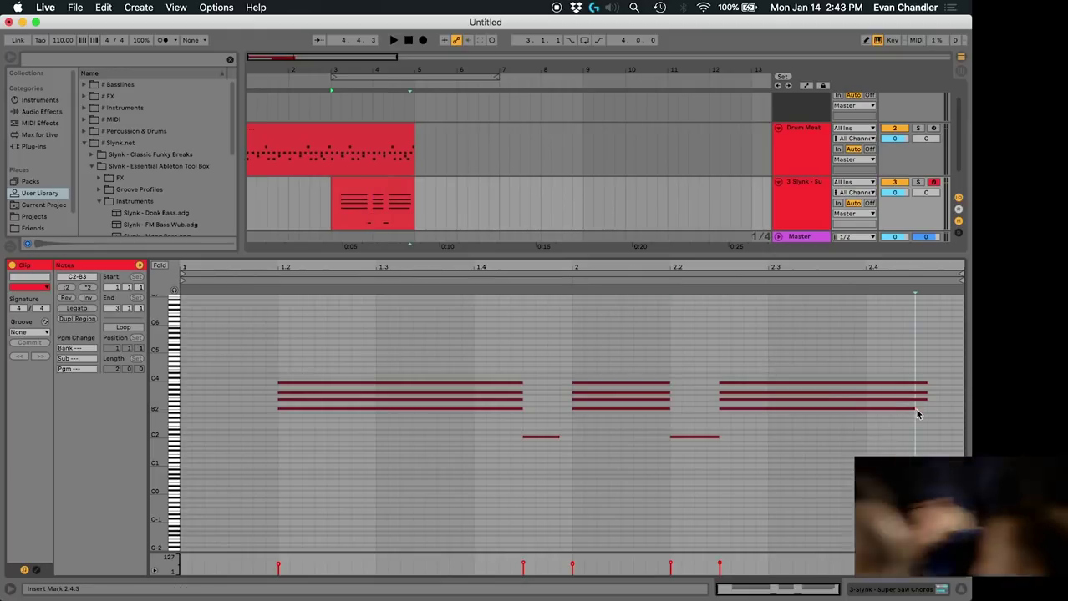
pyautogui.click(915, 411)
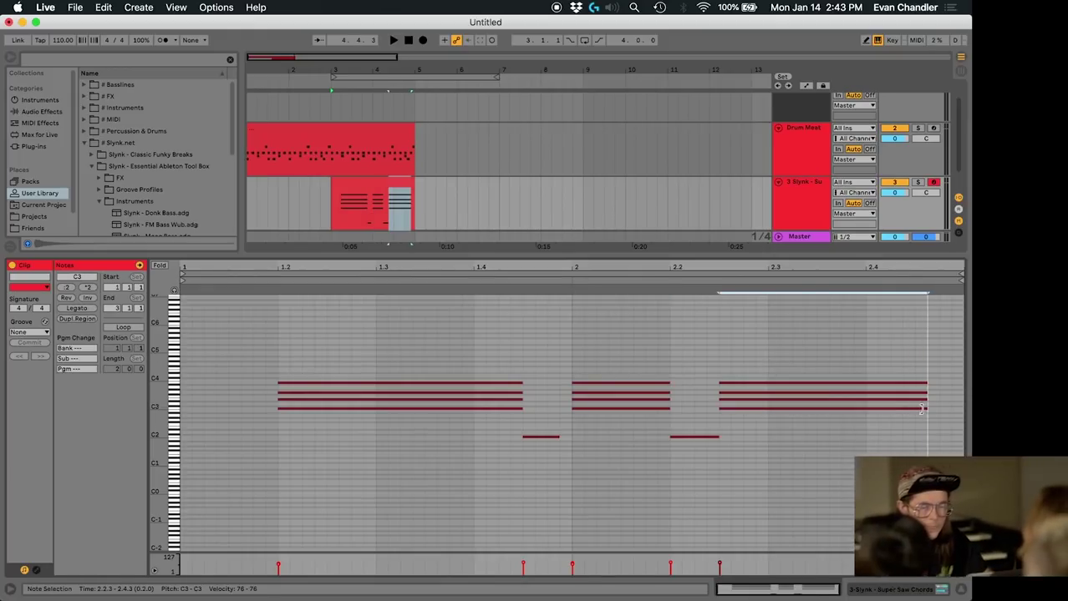
pyautogui.click(917, 370)
pyautogui.click(917, 385)
pyautogui.moveTo(901, 357); pyautogui.dragTo(902, 456)
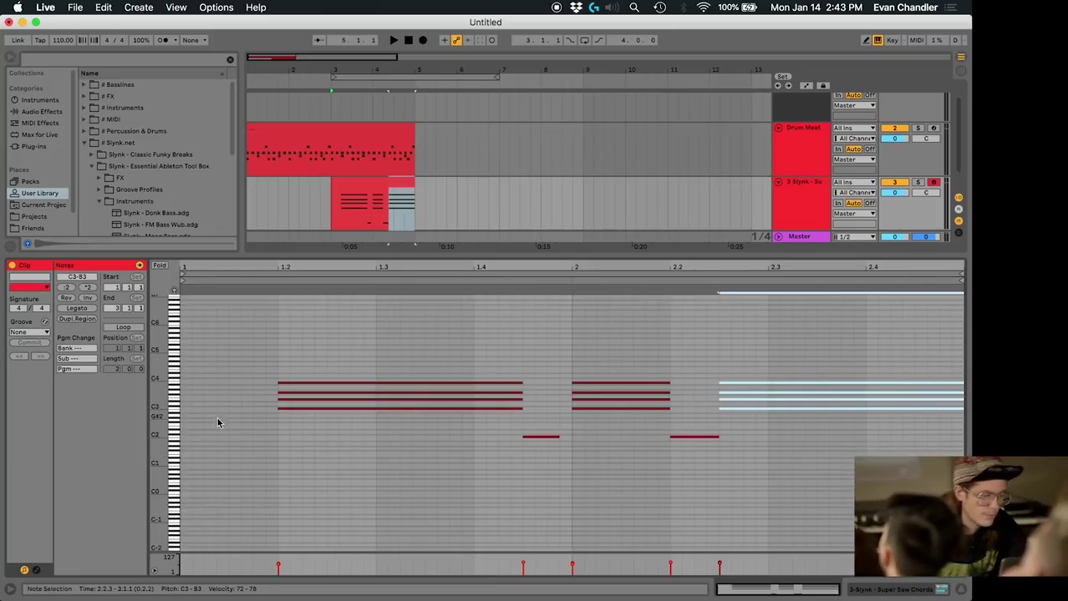
# - Add a C2 note at the start of the chord clip, lasting from 1.1 until the first chord at 1.2
pyautogui.click(248, 440)
pyautogui.doubleClick(247, 440)
pyautogui.moveTo(155, 422); pyautogui.dragTo(198, 440)
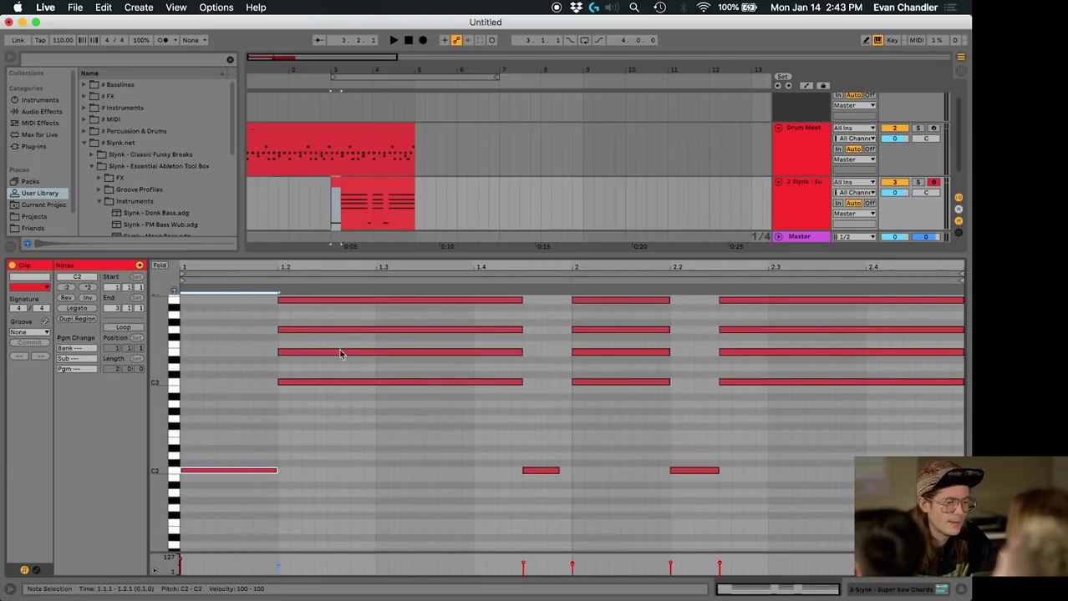
# - Turn on looping for the chord clip and extend it back to bar 1 to match the drum clip
pyautogui.click(381, 180)
pyautogui.click(125, 328)
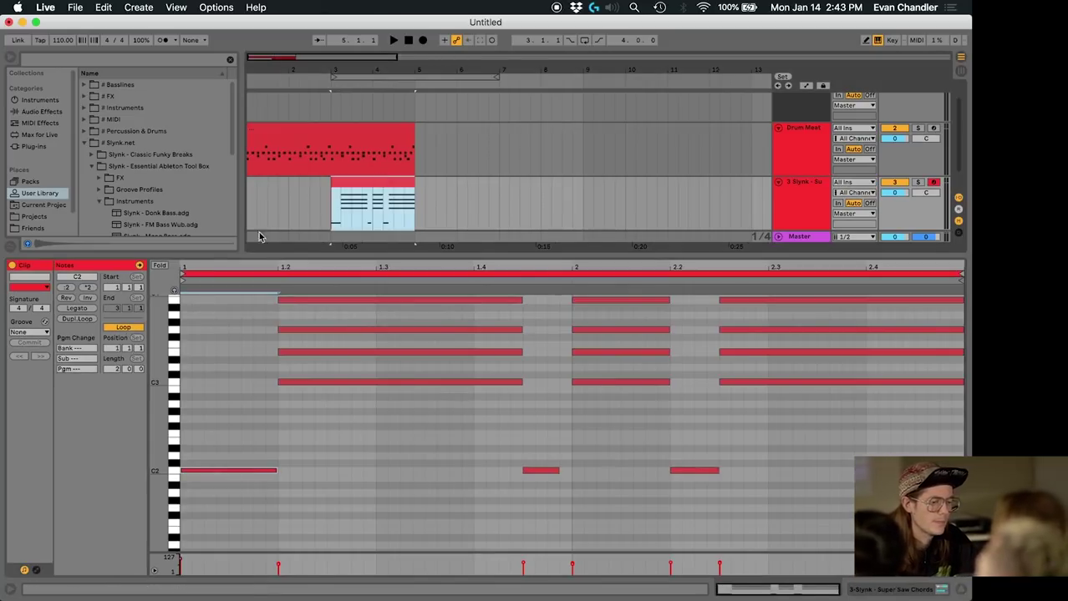
pyautogui.moveTo(332, 184); pyautogui.dragTo(240, 182)
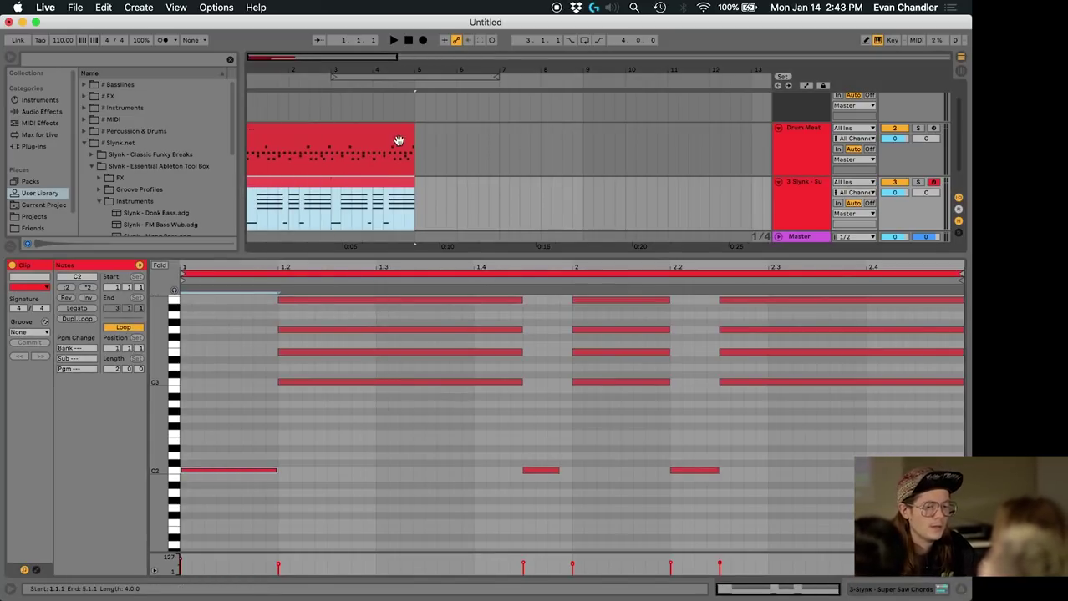
# - Rename the Super Saw track as Chords and colour it green
pyautogui.rightClick(800, 185)
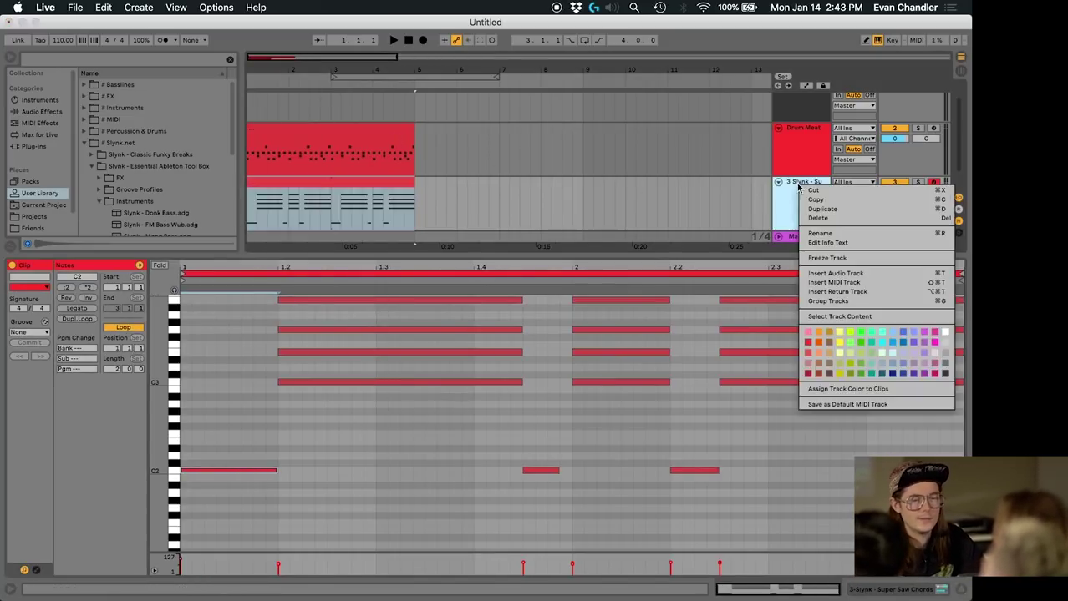
pyautogui.click(827, 233)
pyautogui.write('Chords')
pyautogui.press('Return')
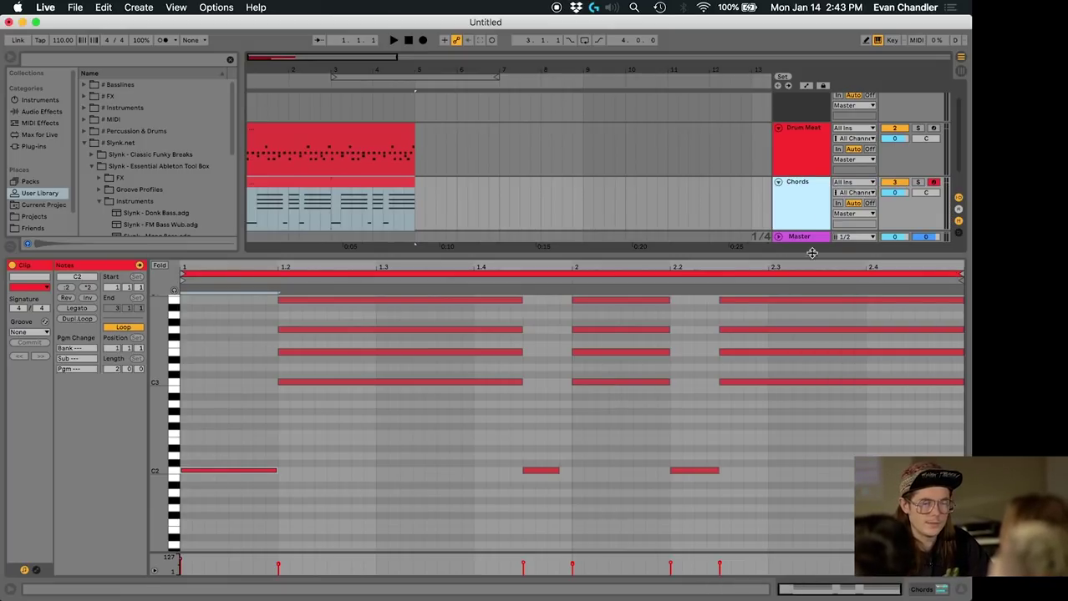
pyautogui.rightClick(793, 195)
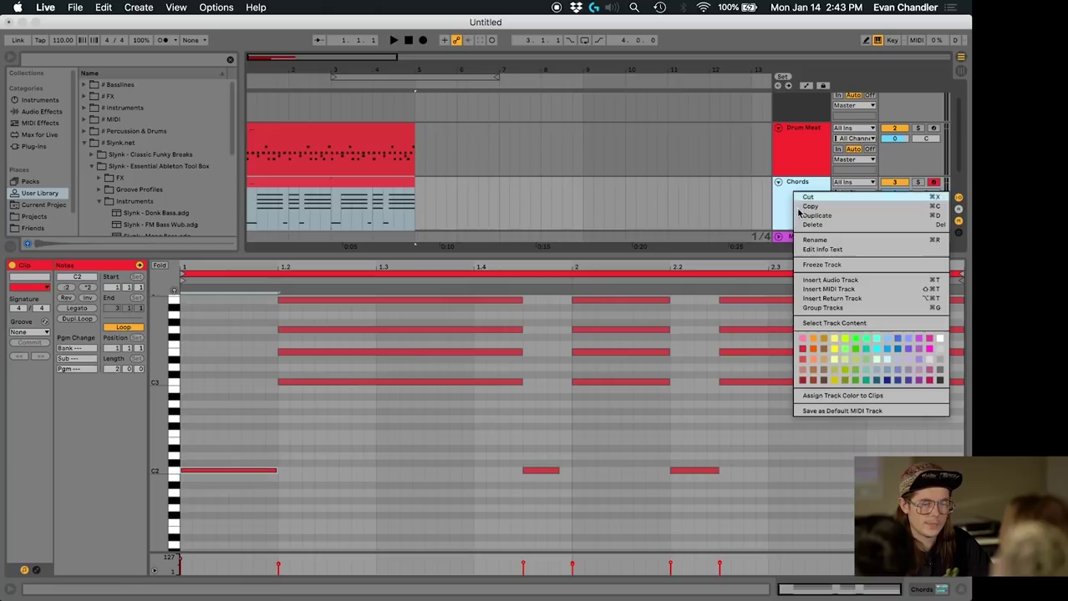
pyautogui.click(856, 342)
# - Copy the Sidechain Rack from the Sidechain track onto the Chords track, after the Super Saw Chords instrument
pyautogui.moveTo(668, 253); pyautogui.dragTo(664, 470)
pyautogui.click(693, 147)
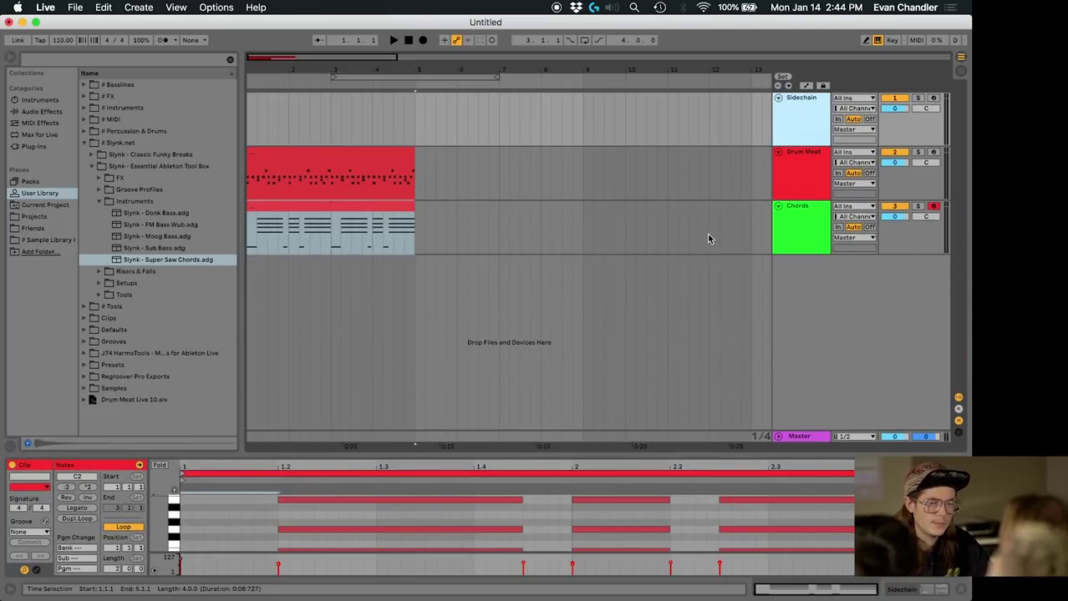
pyautogui.click(795, 100)
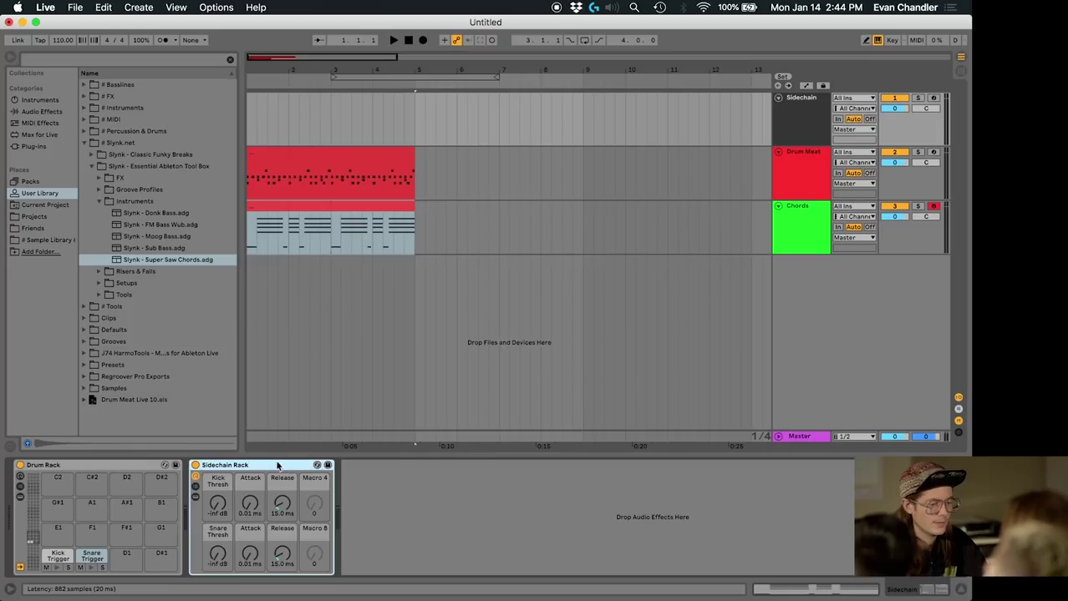
pyautogui.moveTo(426, 230); pyautogui.dragTo(424, 228)
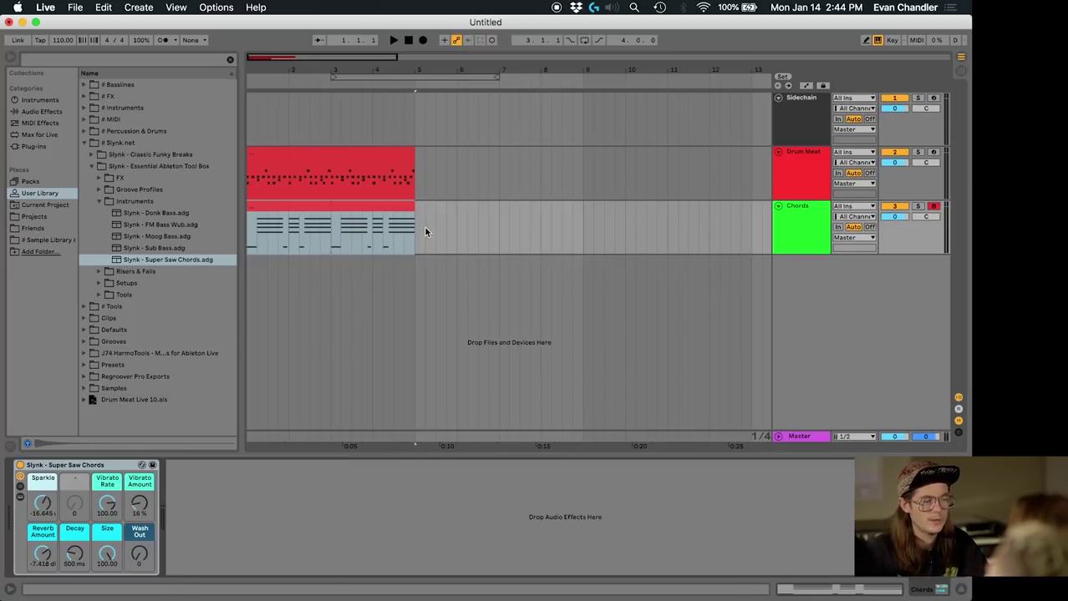
pyautogui.moveTo(261, 508); pyautogui.dragTo(263, 511)
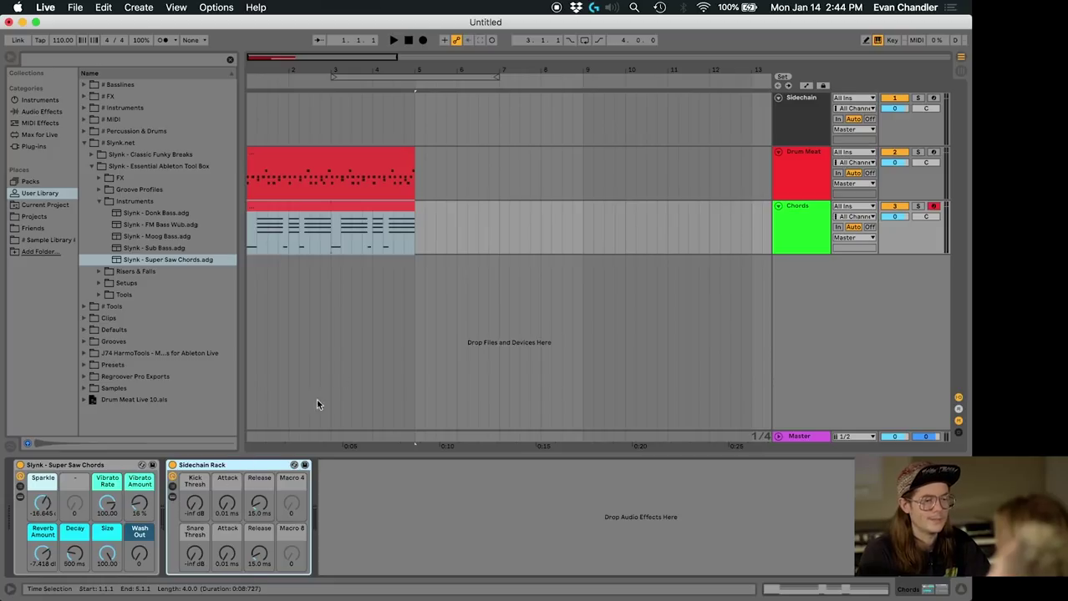
# - Copy the Drum Meat clip and paste it onto the Sidechain track, starting at bar 1
pyautogui.click(376, 153)
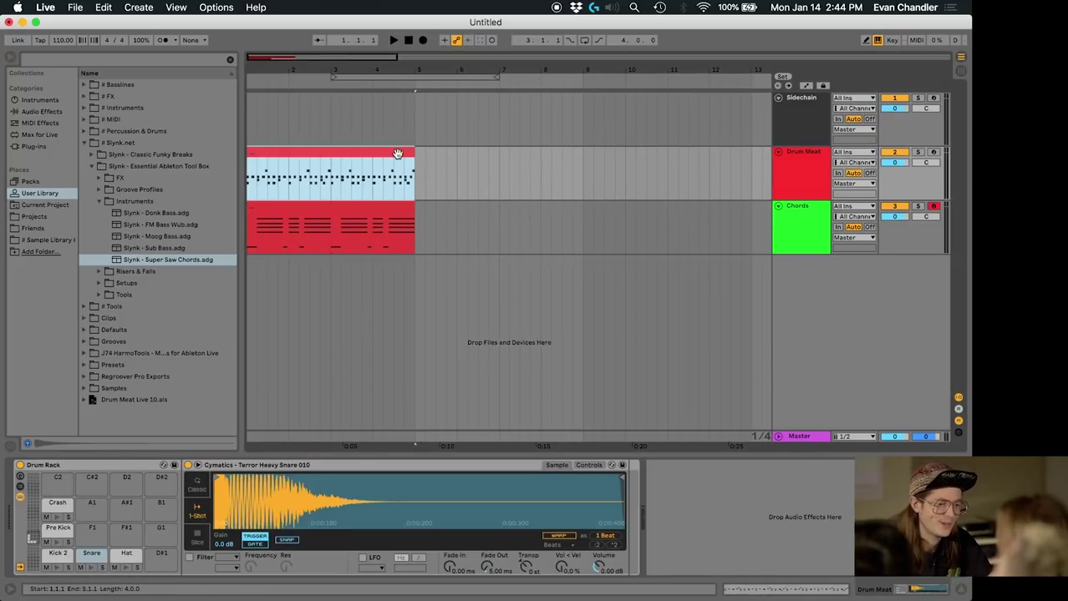
pyautogui.press('super+c')
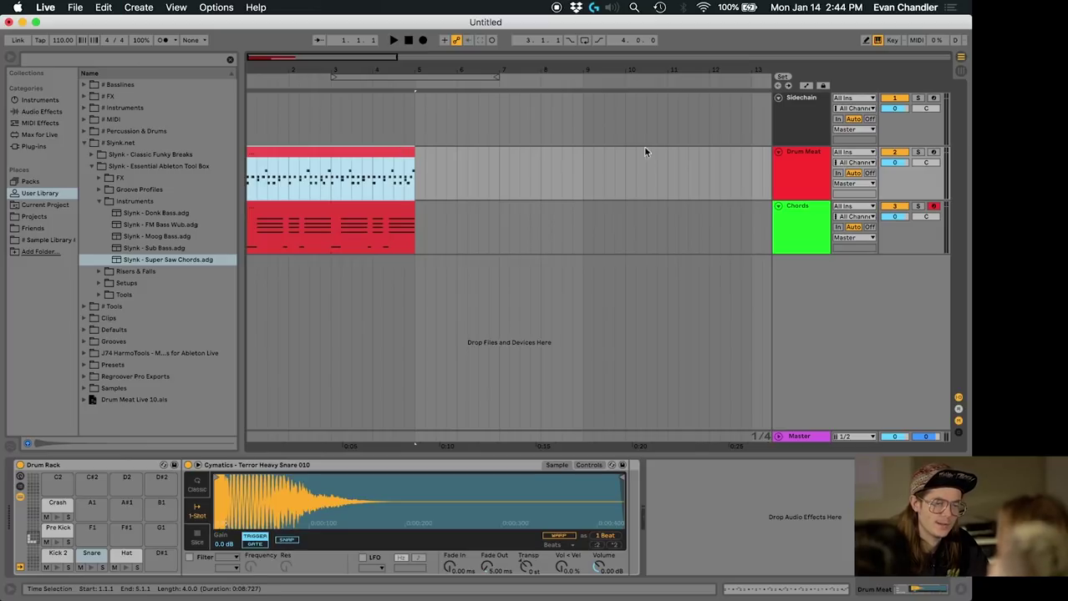
pyautogui.click(812, 166)
pyautogui.click(250, 115)
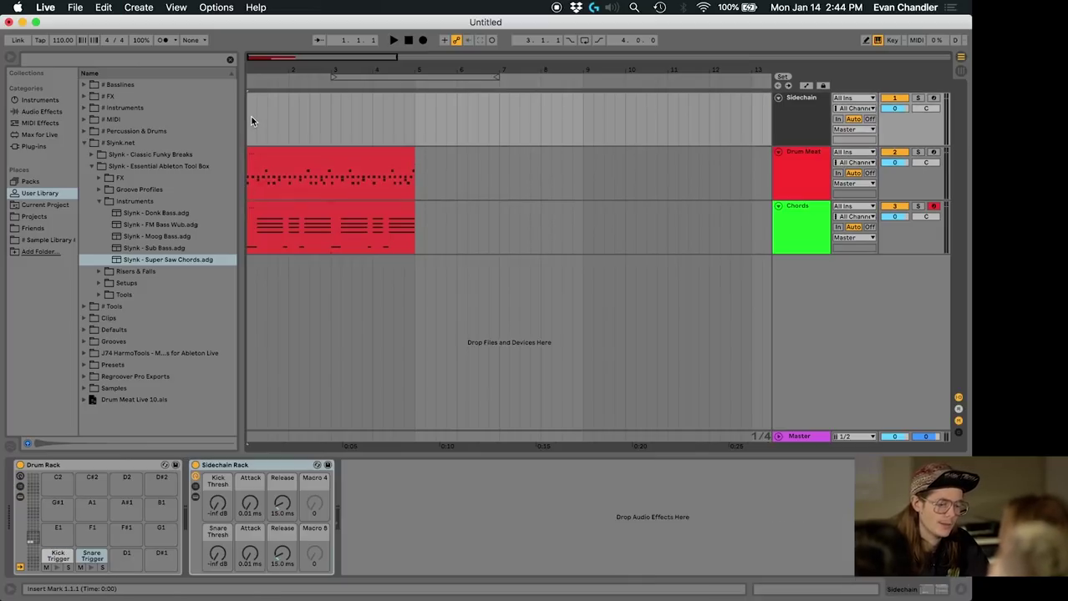
pyautogui.press('super+v')
# - Open the pasted clip on the Sidechain track in an enlarged note editor and examine its kick and snare trigger notes
pyautogui.doubleClick(299, 96)
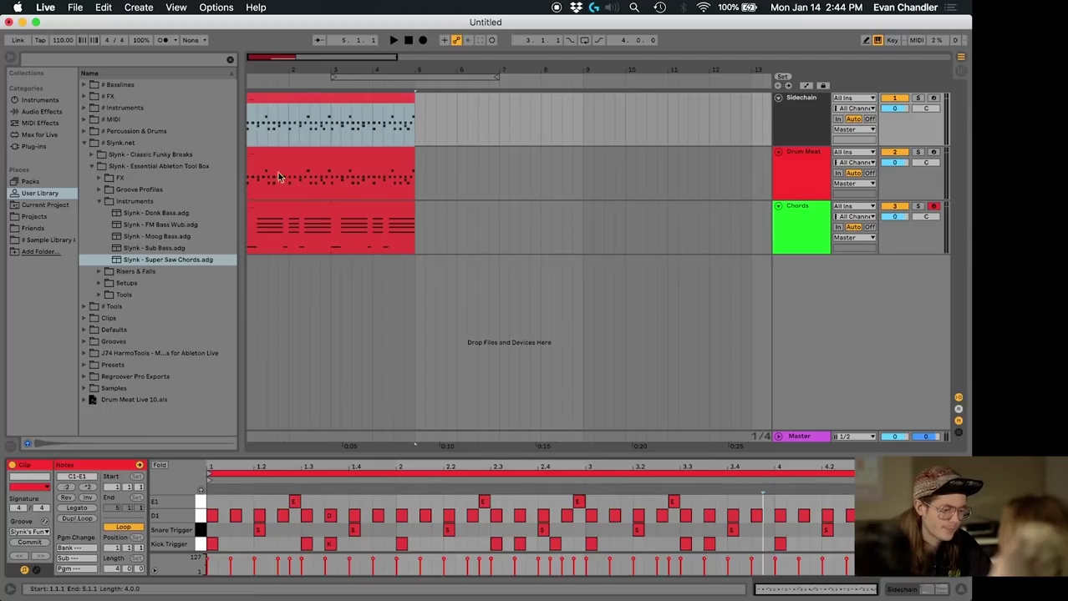
pyautogui.moveTo(330, 457); pyautogui.dragTo(332, 362)
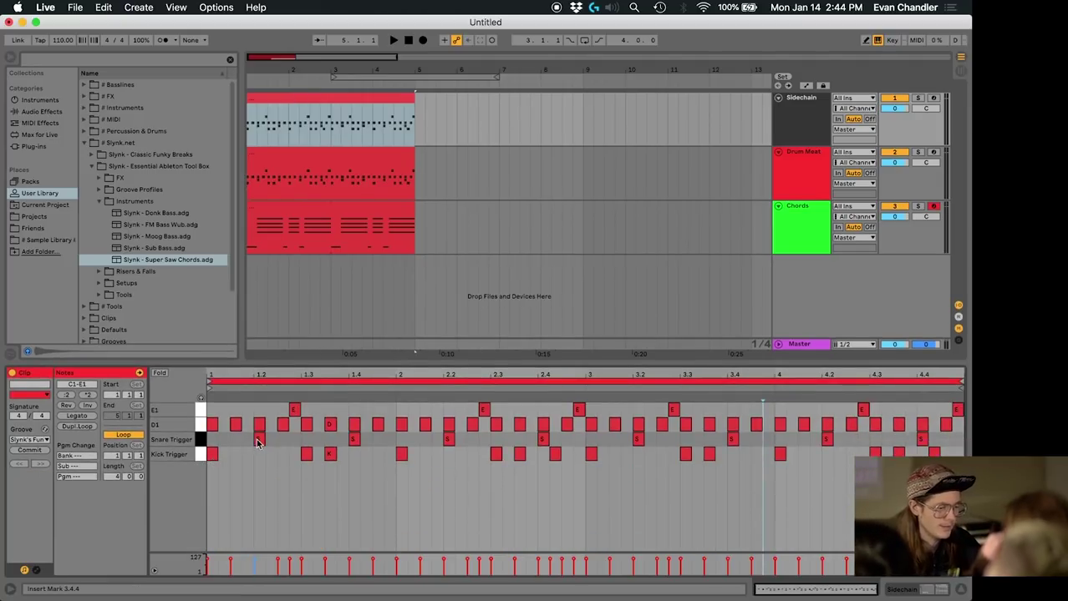
pyautogui.press('super+a')
pyautogui.click(372, 161)
pyautogui.click(370, 109)
pyautogui.click(371, 155)
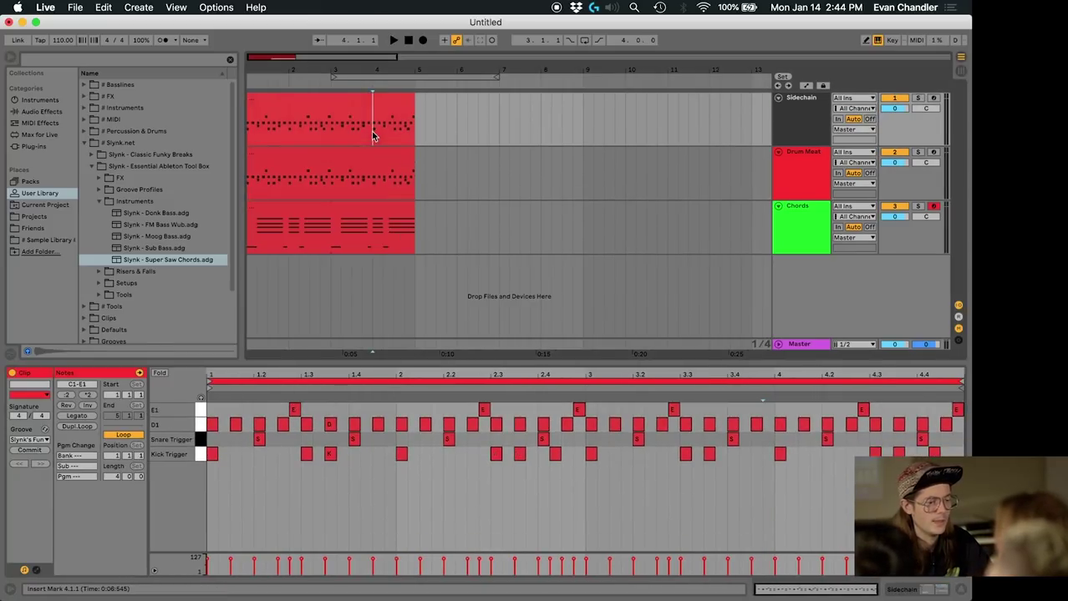
pyautogui.click(371, 131)
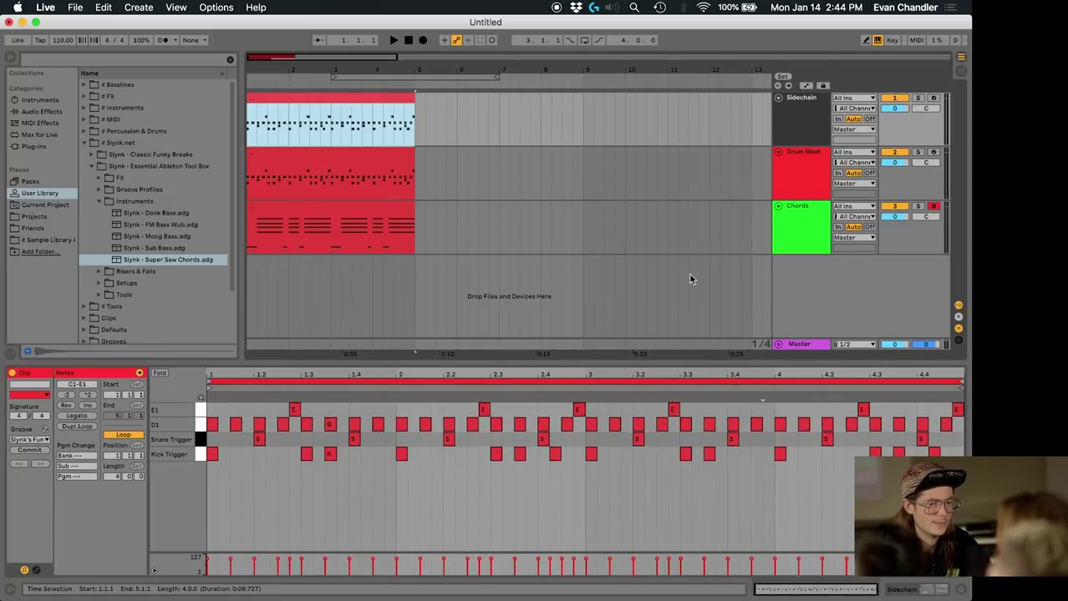
pyautogui.click(810, 97)
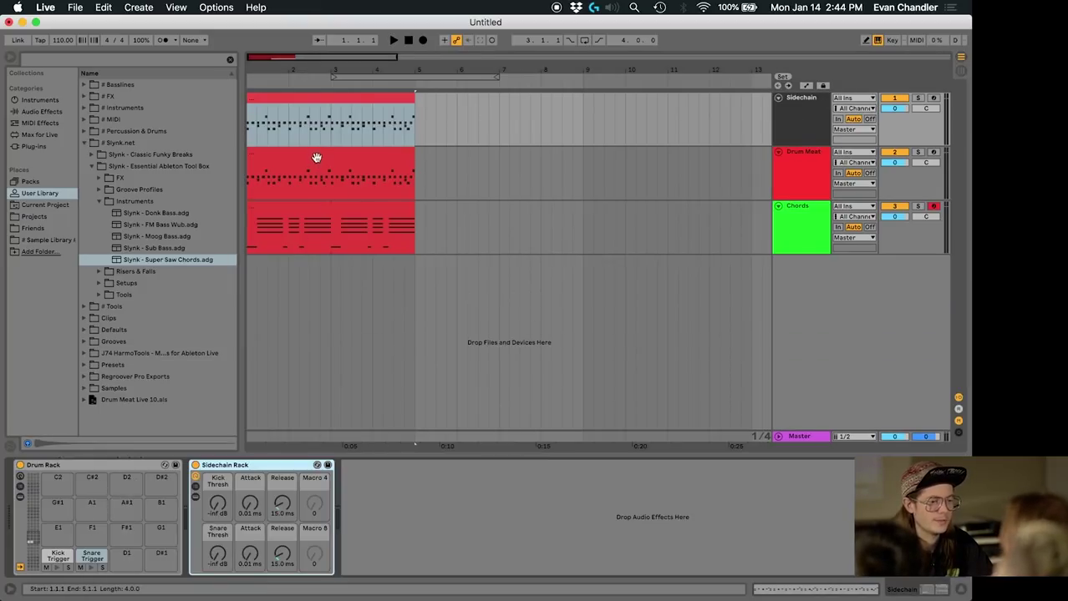
# - Play the arrangement, solo the Chords track and set its Sidechain Rack's kick and snare Release macros to 20 ms
pyautogui.click(268, 161)
pyautogui.press('space')
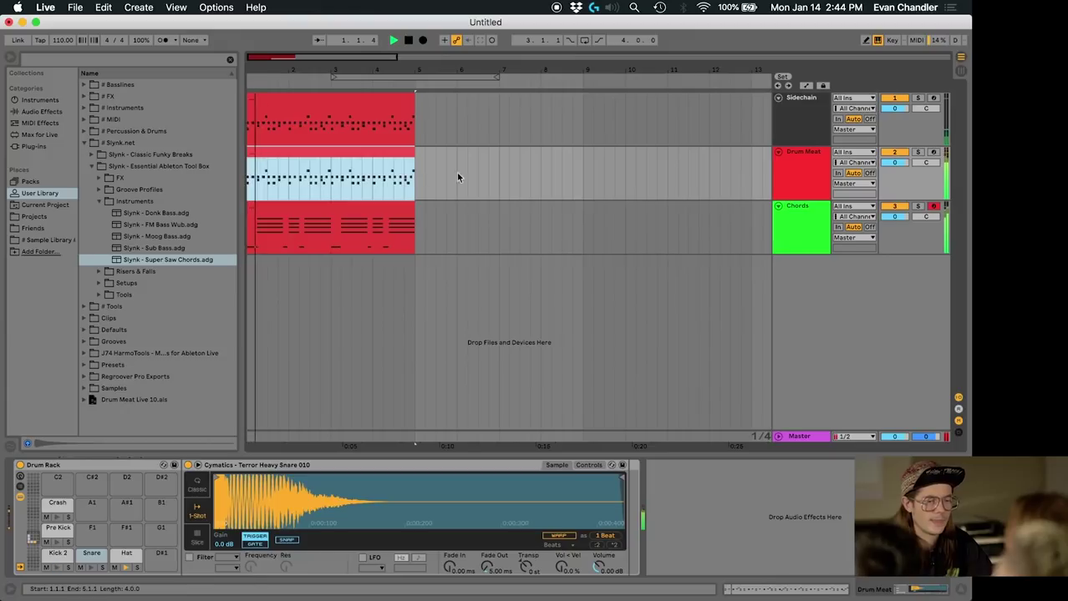
pyautogui.click(806, 216)
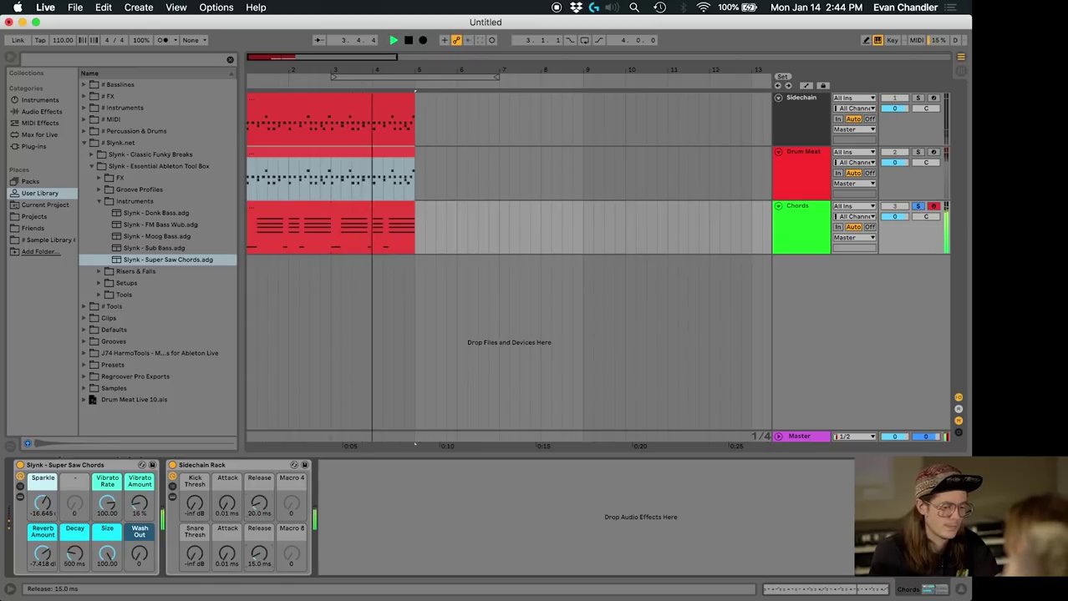
pyautogui.moveTo(260, 558); pyautogui.dragTo(260, 551)
pyautogui.press('space')
# - Transpose all notes of the chord clip down 11 semitones, to the range C#1 to C3
pyautogui.doubleClick(348, 220)
pyautogui.click(306, 531)
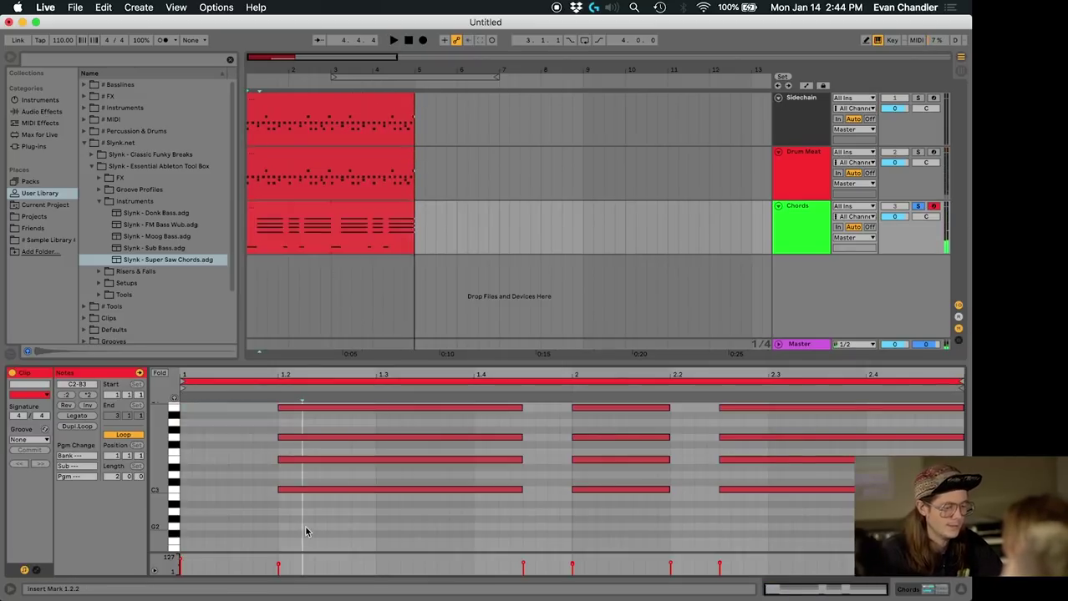
pyautogui.press('Down')
pyautogui.press('Down')
pyautogui.press('Down')
pyautogui.press('Down')
pyautogui.press('Down')
pyautogui.press('Down')
pyautogui.press('Down')
pyautogui.press('Down')
pyautogui.press('Down')
pyautogui.press('Down')
pyautogui.press('Down')
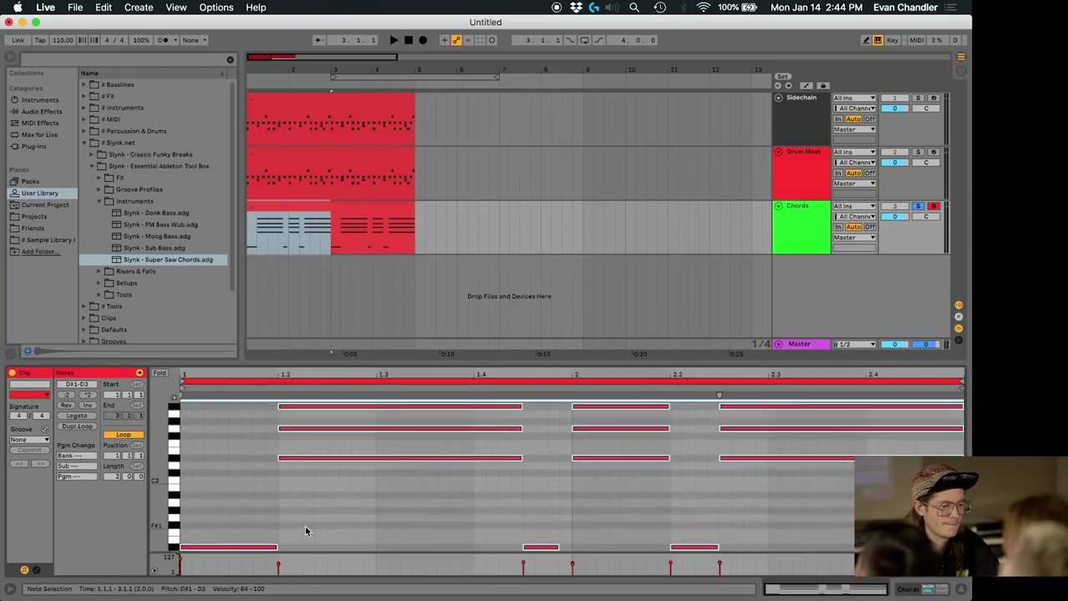
# - Play the soloed chords and reveal the compressors inside the Chords track's Sidechain Rack to examine their gain reduction
pyautogui.press('space')
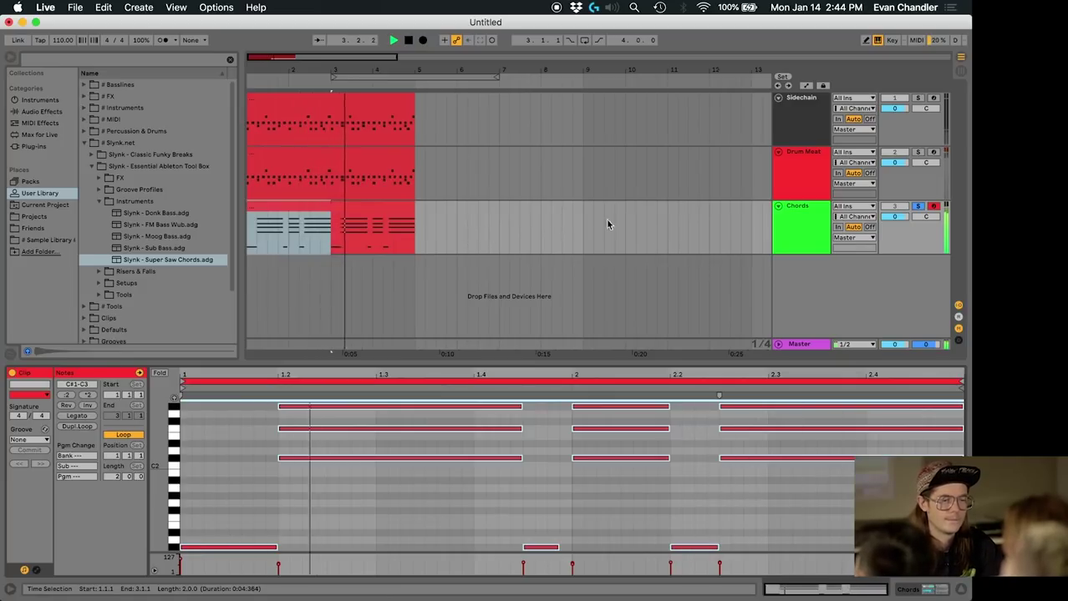
pyautogui.click(800, 222)
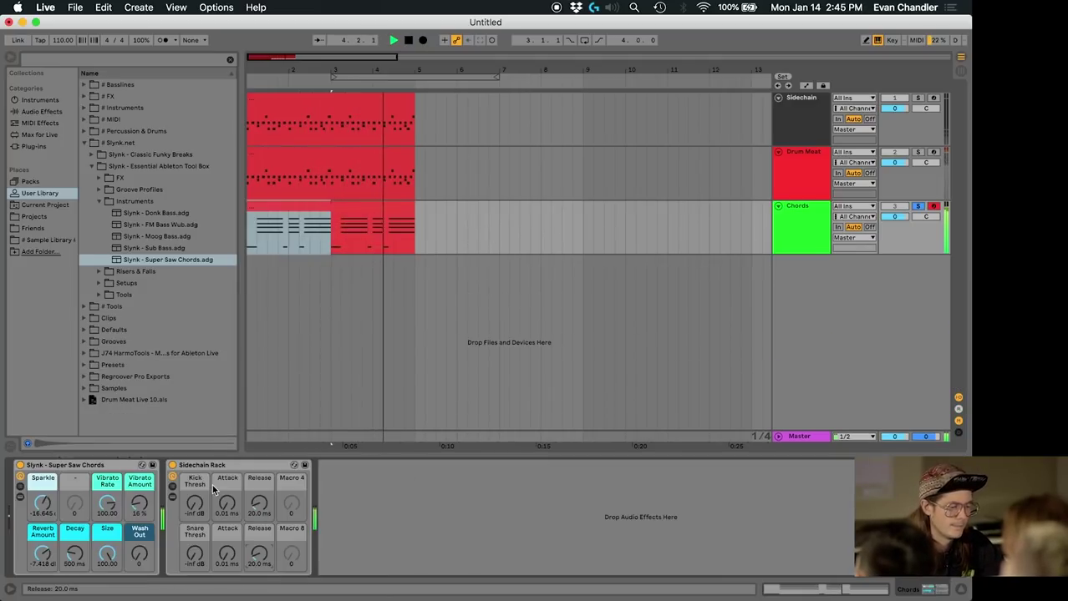
pyautogui.click(172, 499)
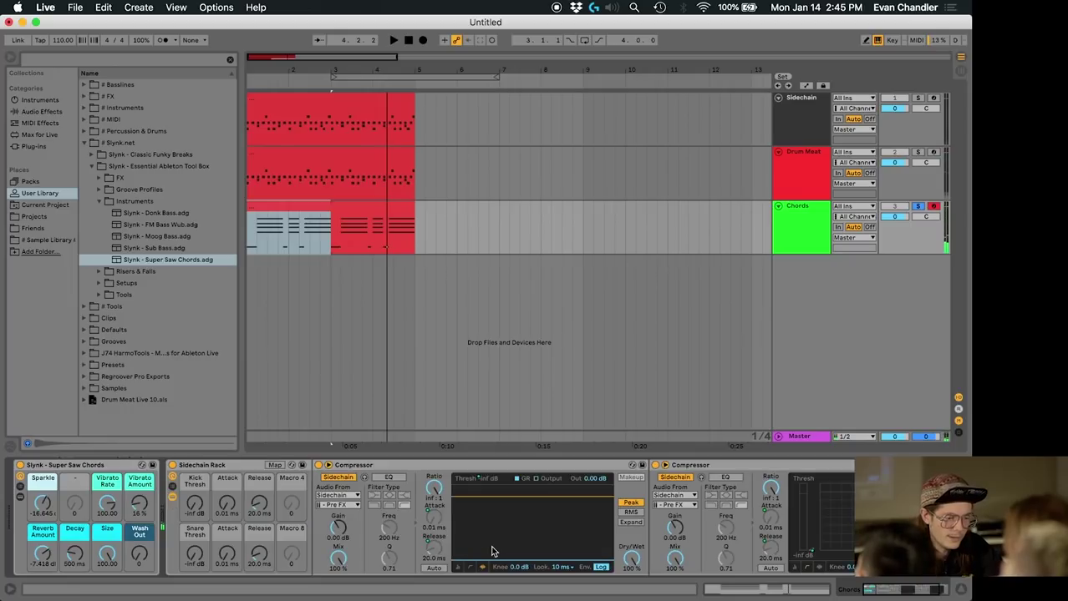
pyautogui.click(607, 559)
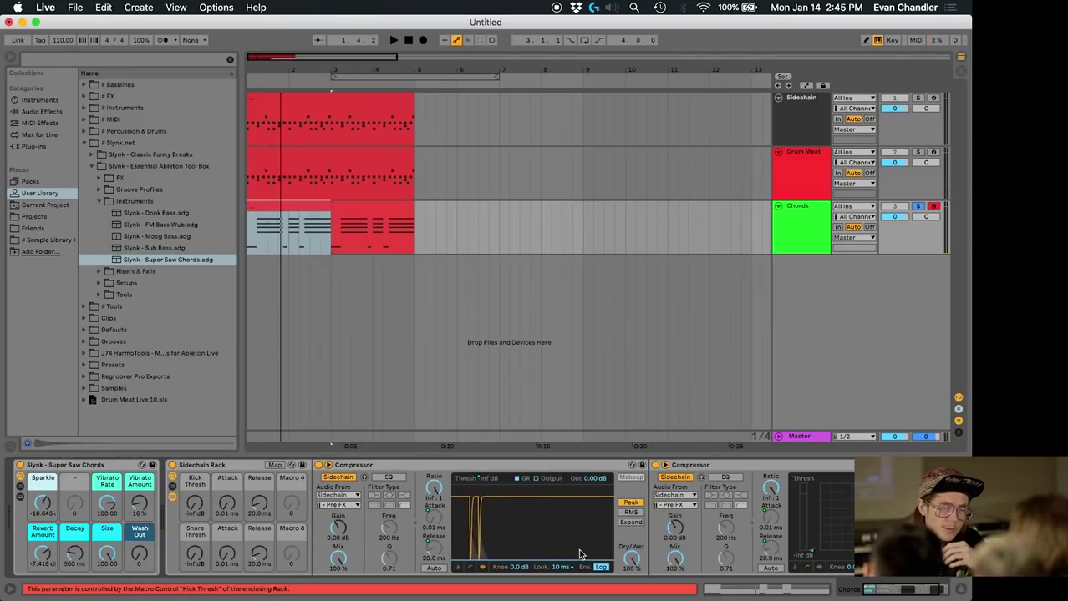
# - Set the kick compressor's sidechain input to the Drum Meat track, tapped Post FX from its Drum Rack
pyautogui.click(793, 156)
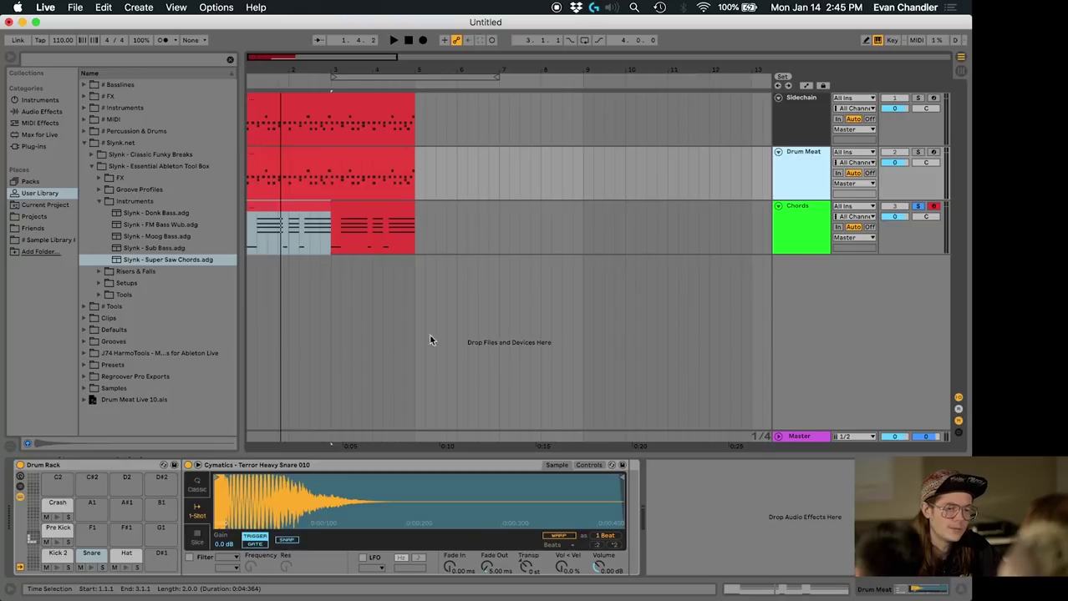
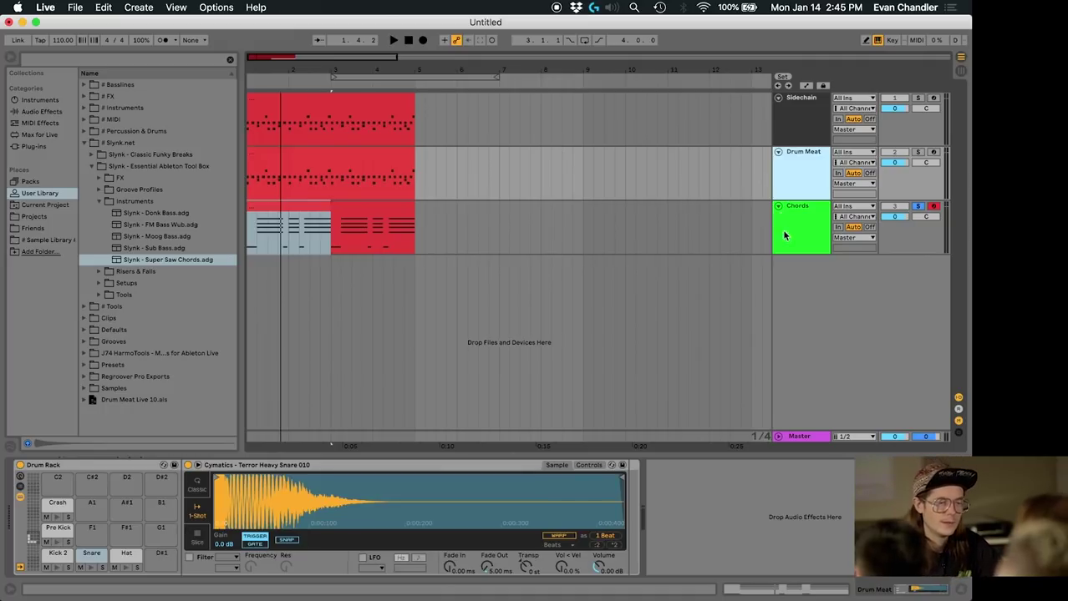
pyautogui.click(782, 230)
pyautogui.click(338, 496)
pyautogui.click(341, 517)
pyautogui.click(338, 506)
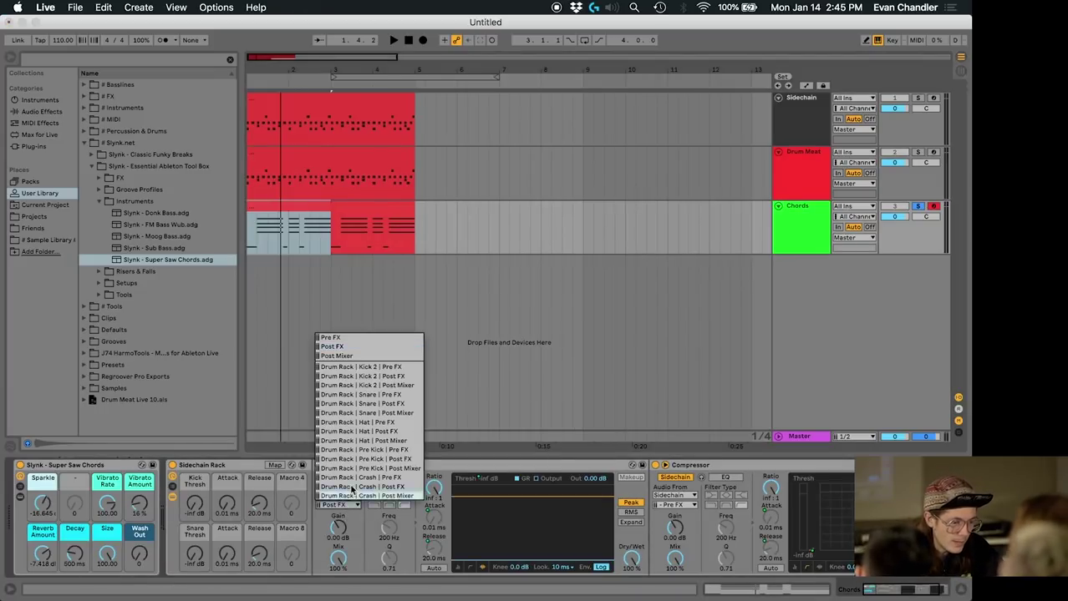
pyautogui.click(570, 473)
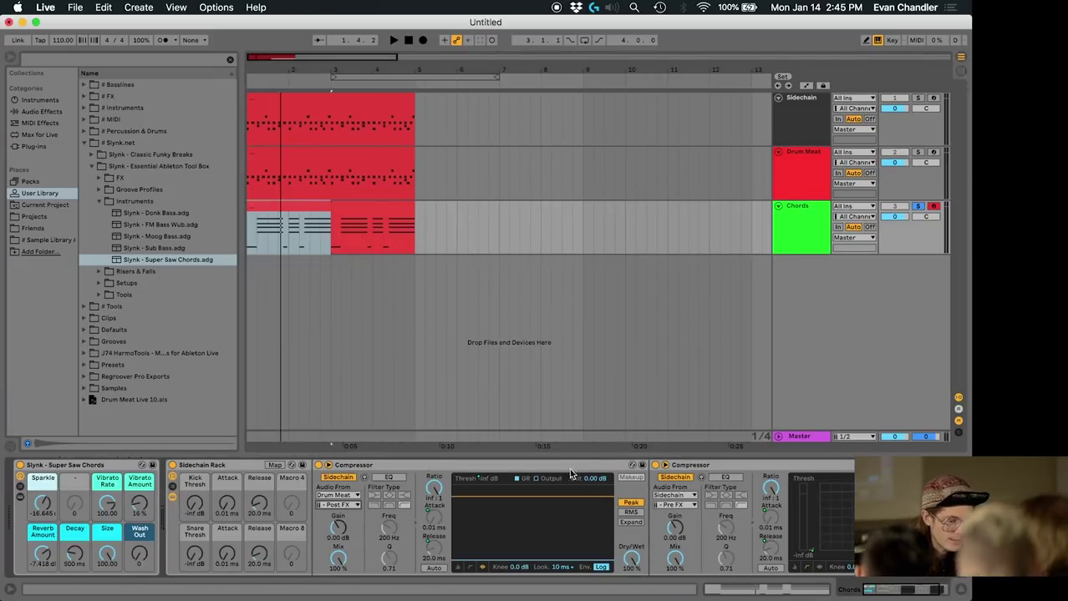
# - Set the snare compressor's sidechain input to the Drum Meat track's Drum Rack | Snare | Pre FX
pyautogui.click(675, 496)
pyautogui.click(680, 517)
pyautogui.click(675, 505)
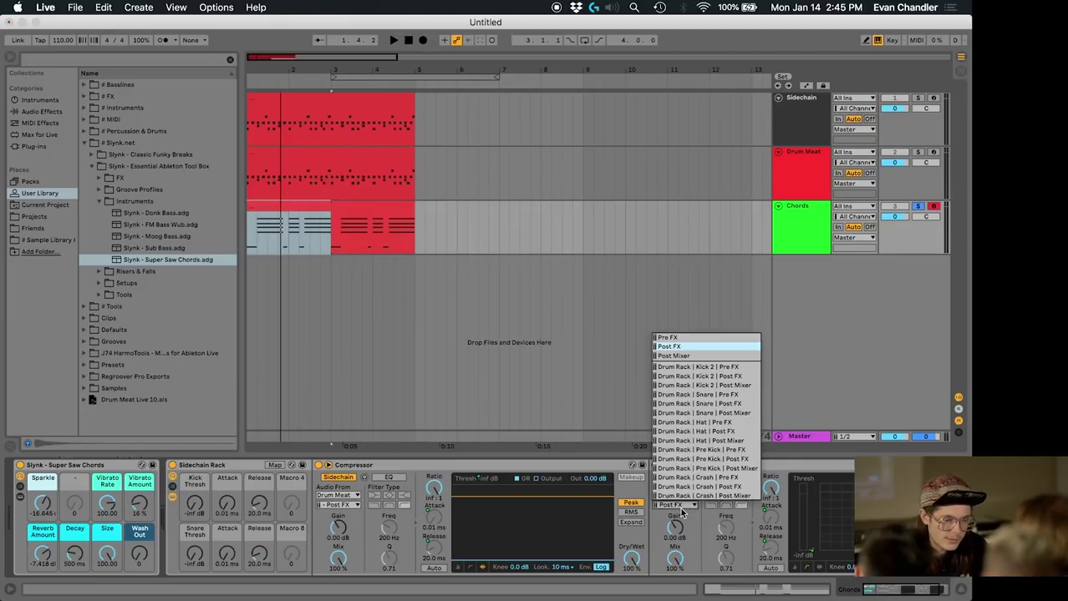
pyautogui.click(703, 396)
# - Audition the soloed chords and set the Sidechain Rack's kick and snare Release macros to 1 ms
pyautogui.press('space')
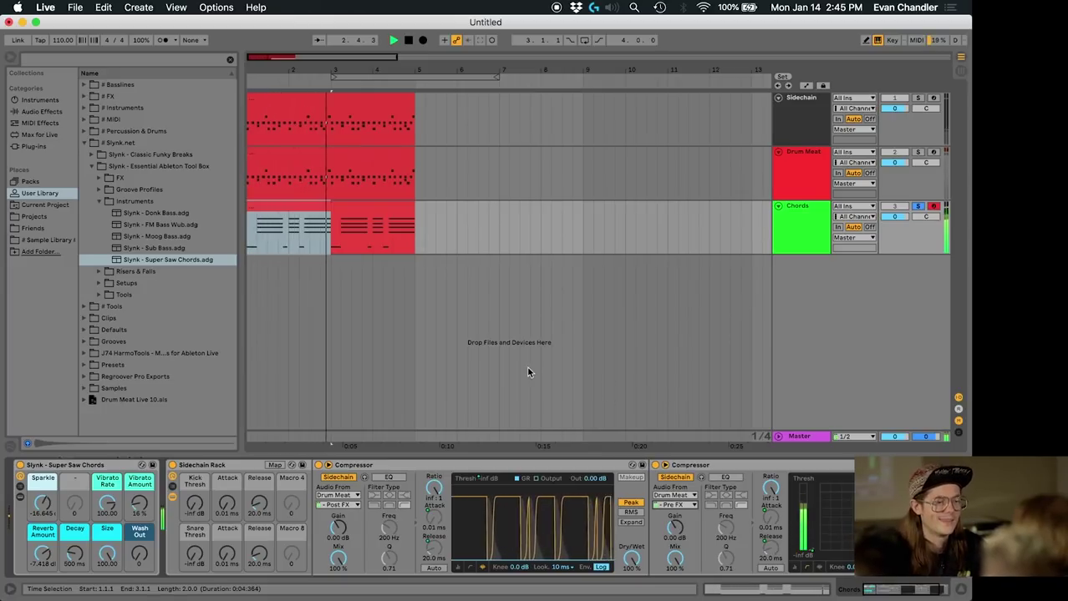
pyautogui.click(765, 535)
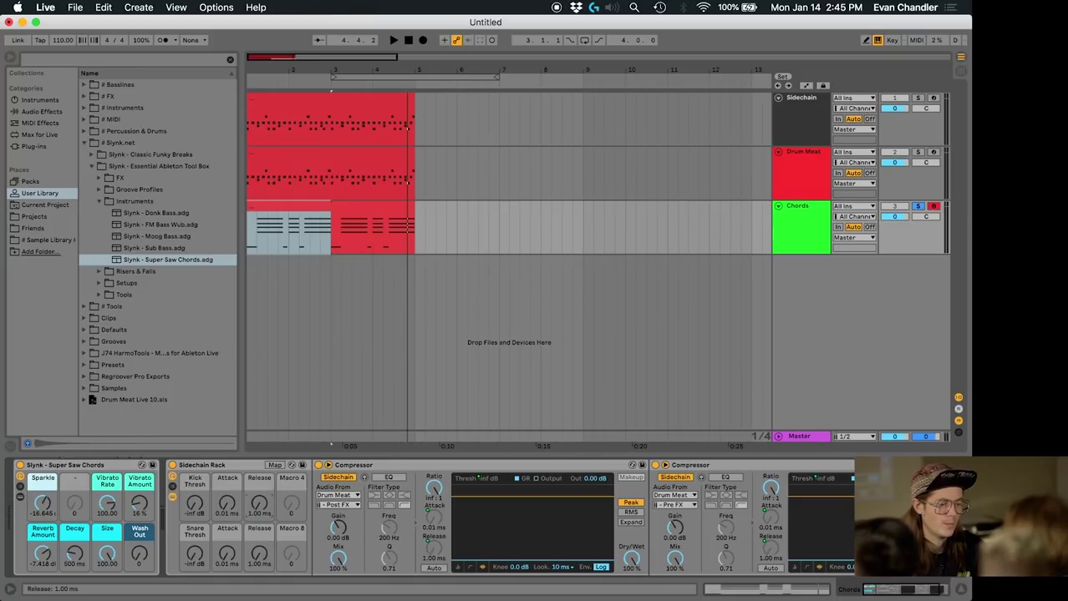
pyautogui.press('space')
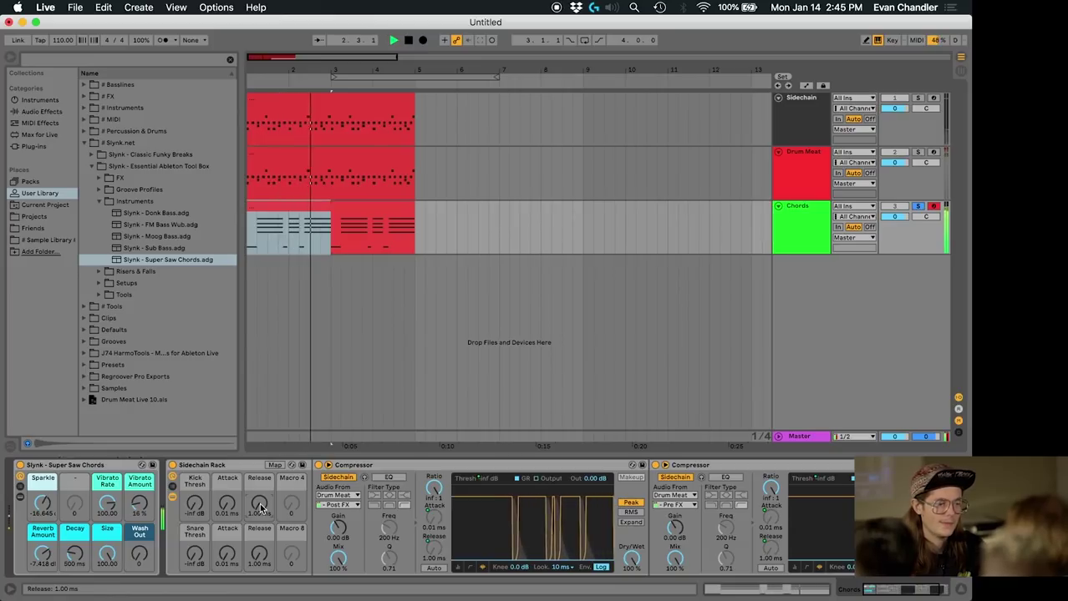
# - Set the kick compressor's sidechain input to the Sidechain track's Drum Rack | Kick Trigger | Pre FX
pyautogui.click(351, 504)
pyautogui.click(352, 508)
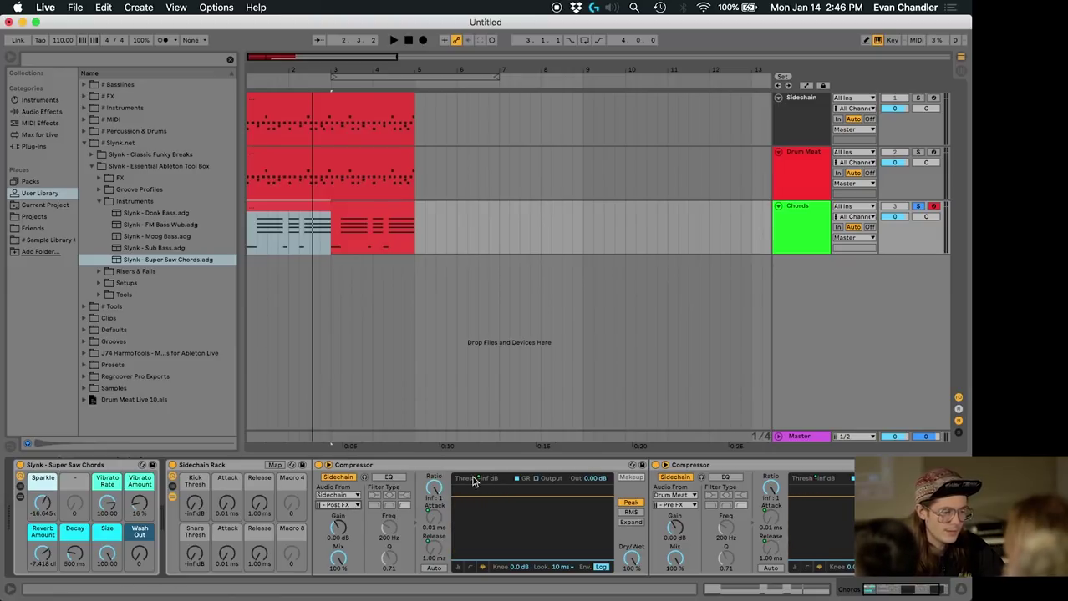
pyautogui.click(353, 506)
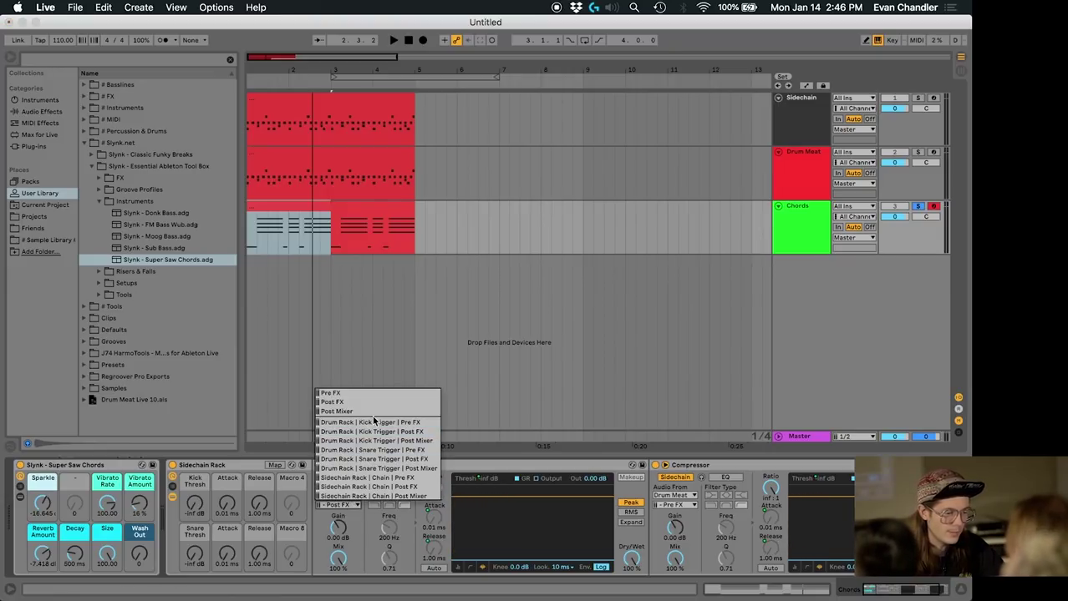
pyautogui.click(431, 424)
# - Set the snare compressor's sidechain input to the Sidechain track's Drum Rack | Snare Trigger | Pre FX
pyautogui.click(668, 496)
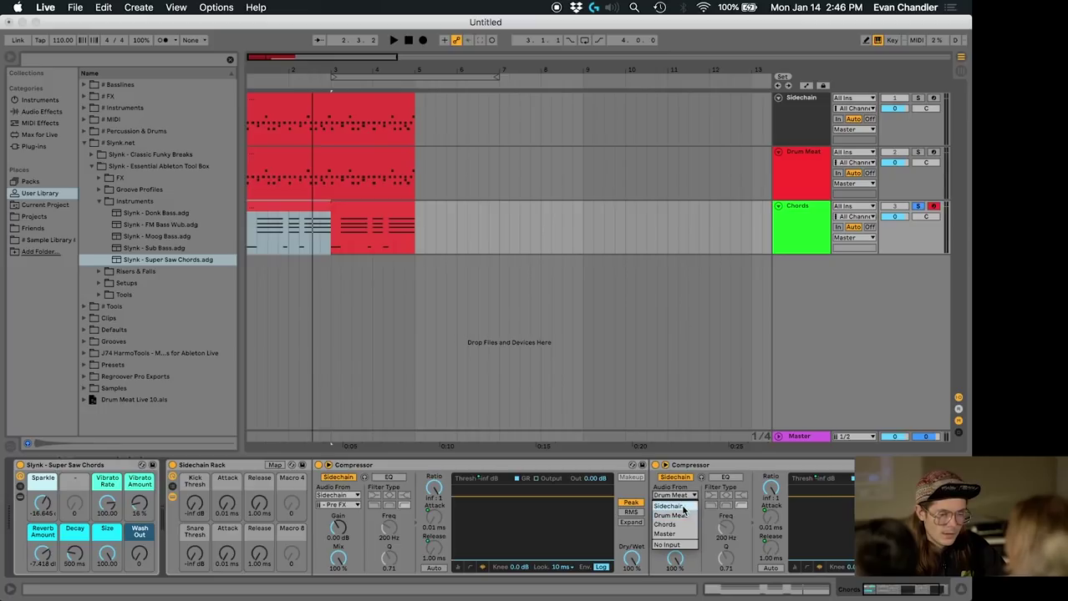
pyautogui.click(683, 507)
pyautogui.click(673, 505)
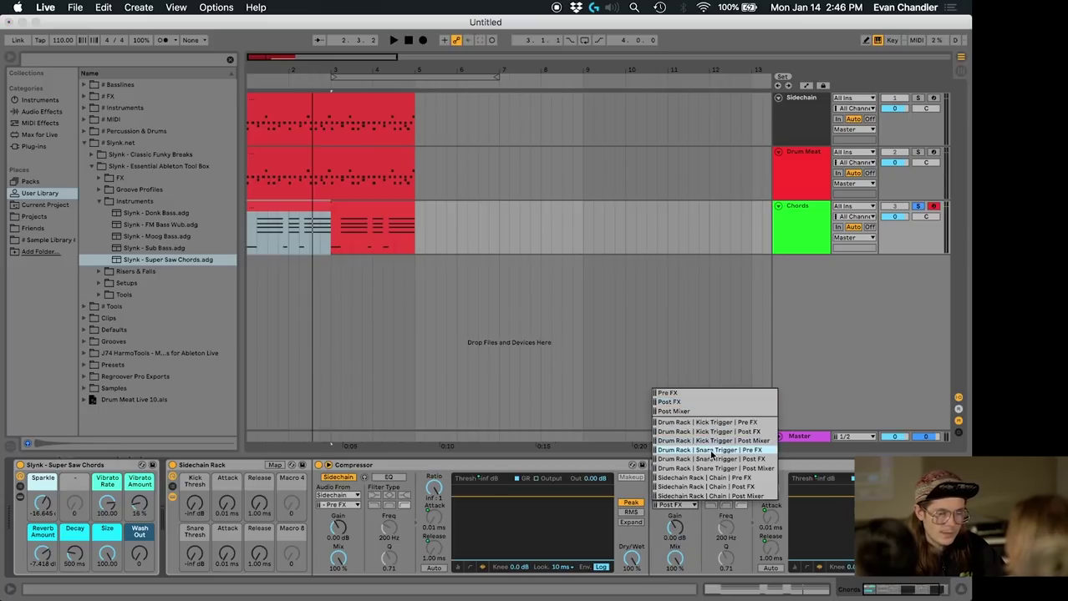
pyautogui.click(710, 452)
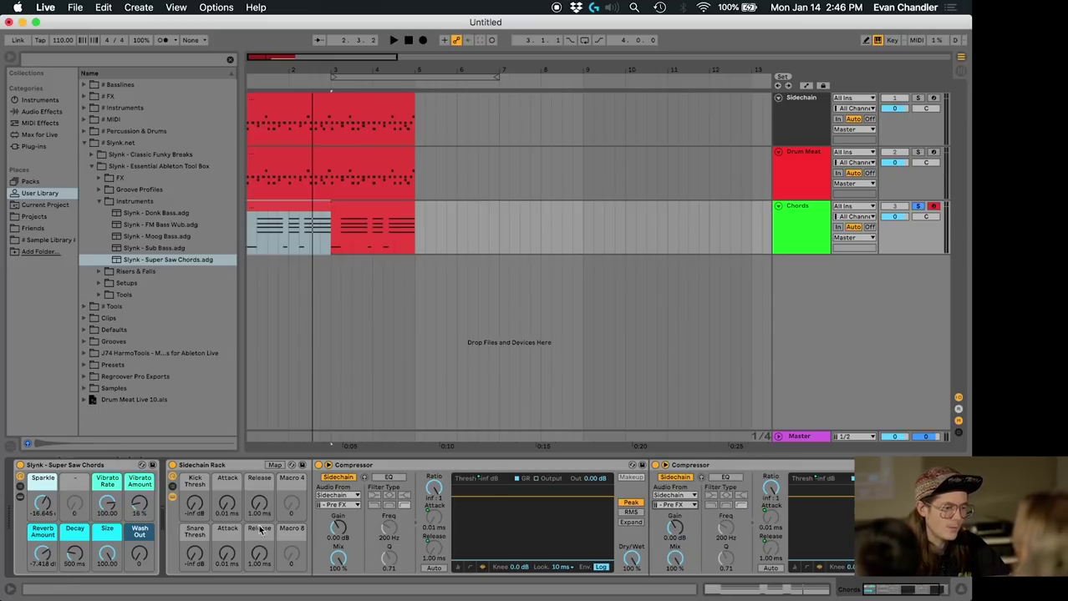
# - During playback, set the Chords rack's kick and snare Release macros to 25 ms and unsolo the Chords track
pyautogui.press('space')
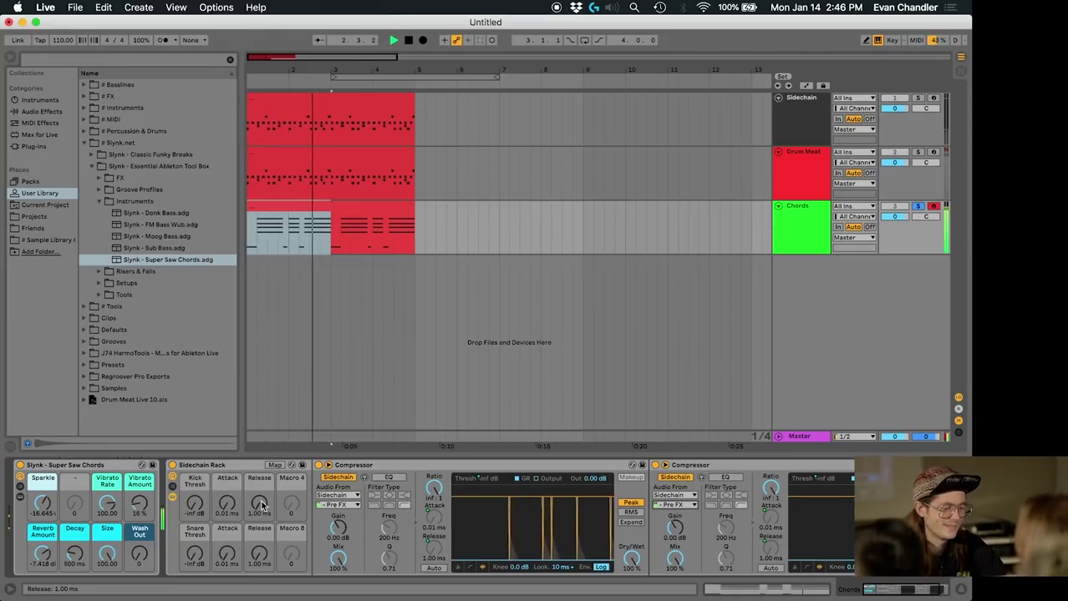
pyautogui.moveTo(262, 506); pyautogui.dragTo(261, 489)
pyautogui.moveTo(258, 573); pyautogui.dragTo(258, 562)
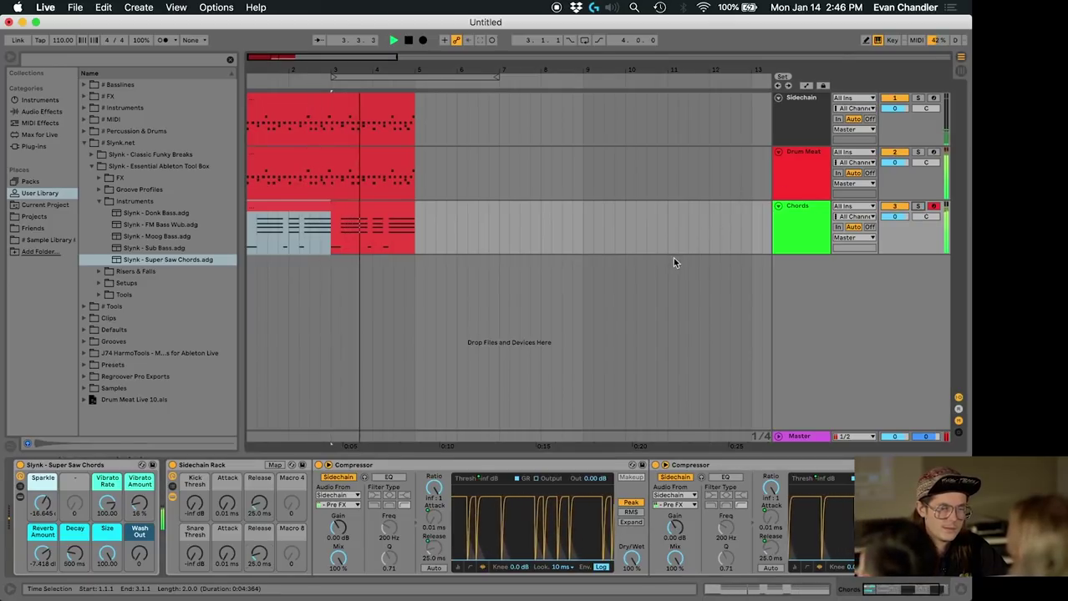
# - Stop playback, show the Drum Meat track's devices and select the Hat pad in its Drum Rack
pyautogui.click(803, 171)
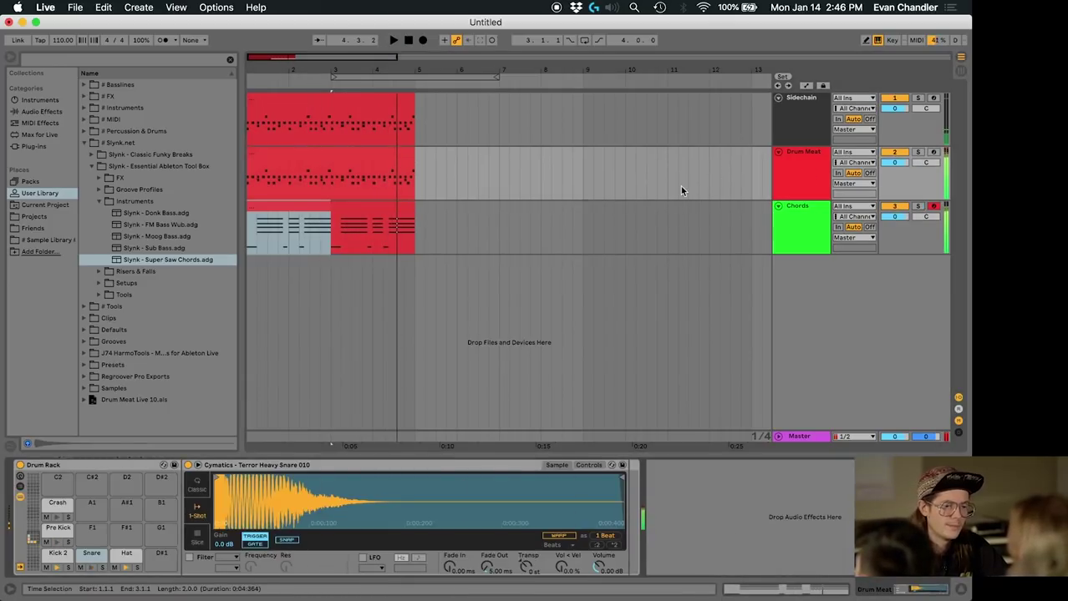
pyautogui.click(781, 154)
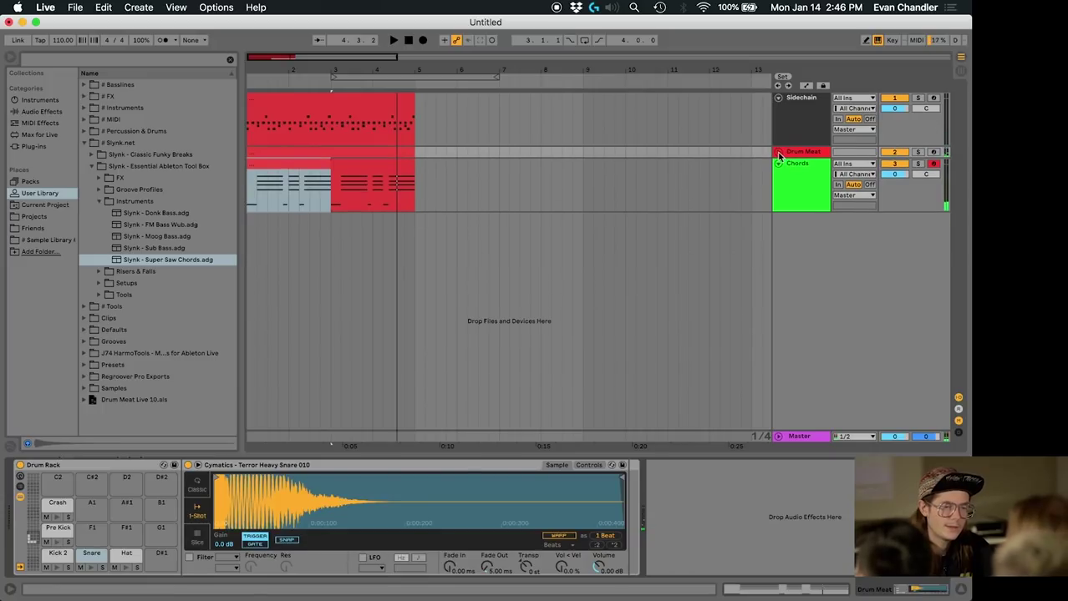
pyautogui.click(800, 156)
pyautogui.click(800, 156)
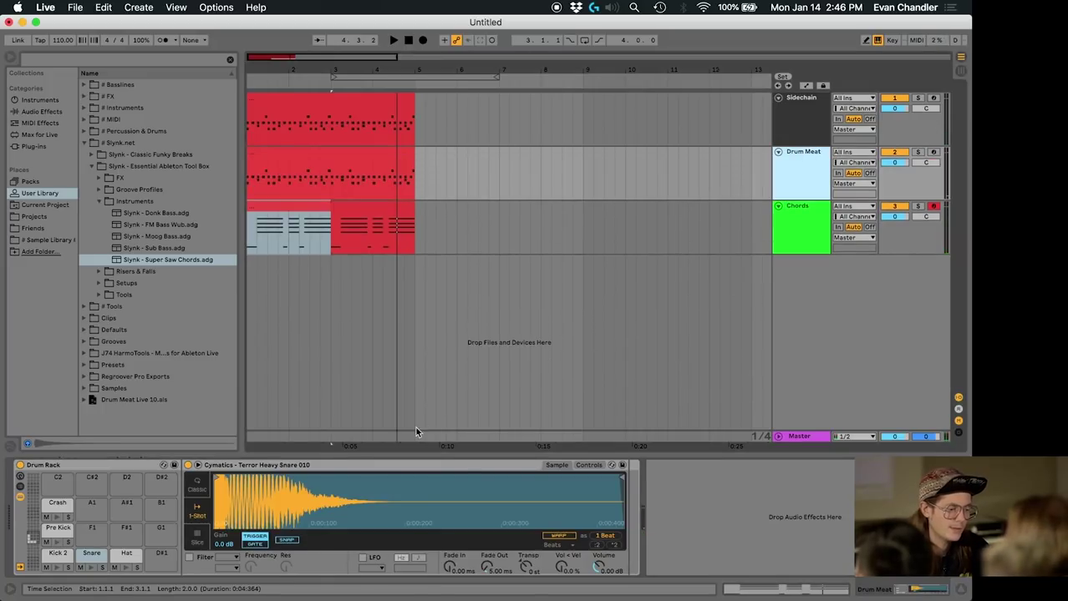
pyautogui.click(127, 558)
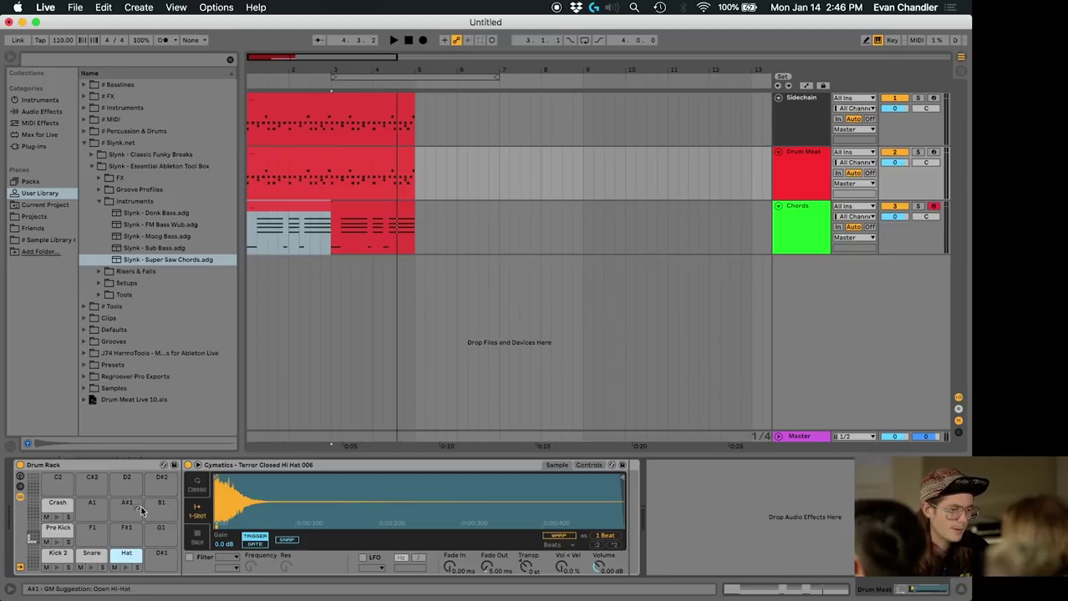
# - Carry the Sidechain Rack from the Sidechain track over to the Drum Meat track's device chain
pyautogui.click(798, 103)
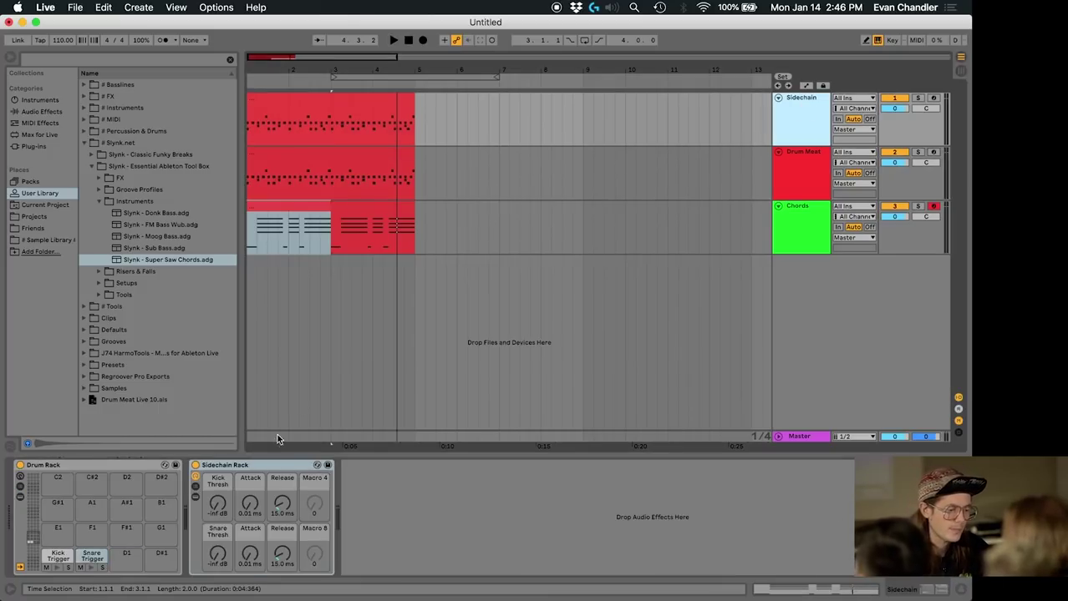
pyautogui.click(266, 469)
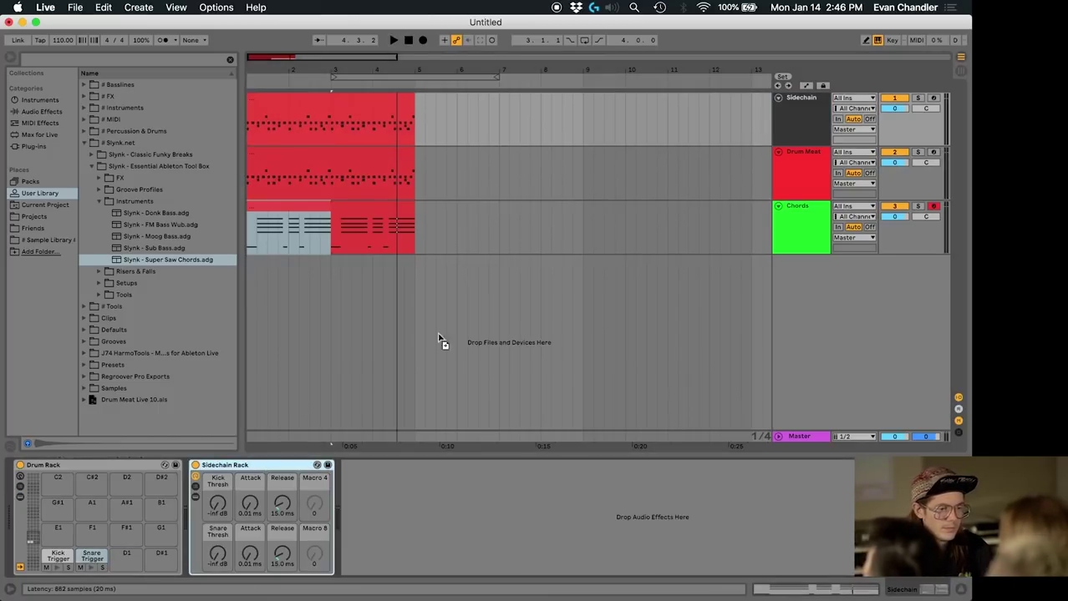
pyautogui.click(799, 158)
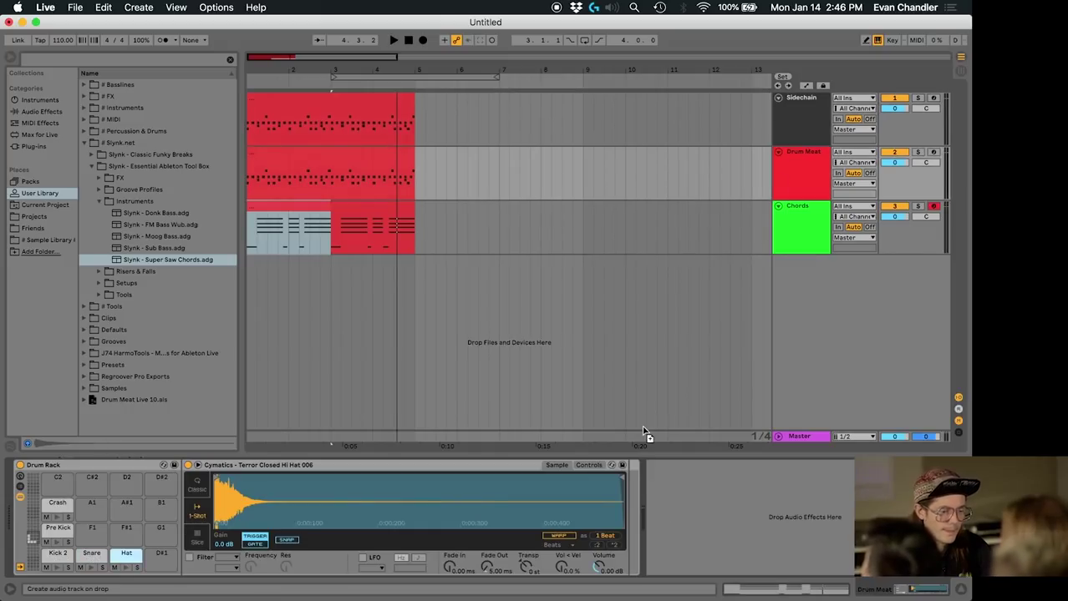
# - Add the Sidechain Rack at the end of the Drum Meat device chain and set its kick Release to 25 ms
pyautogui.moveTo(625, 499); pyautogui.dragTo(627, 501)
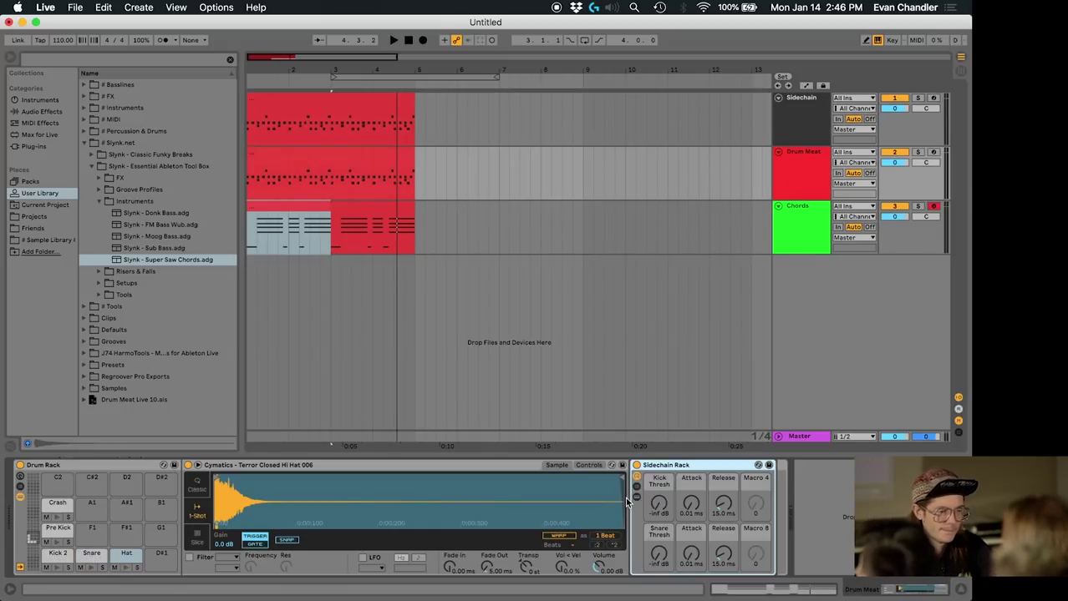
pyautogui.press('space')
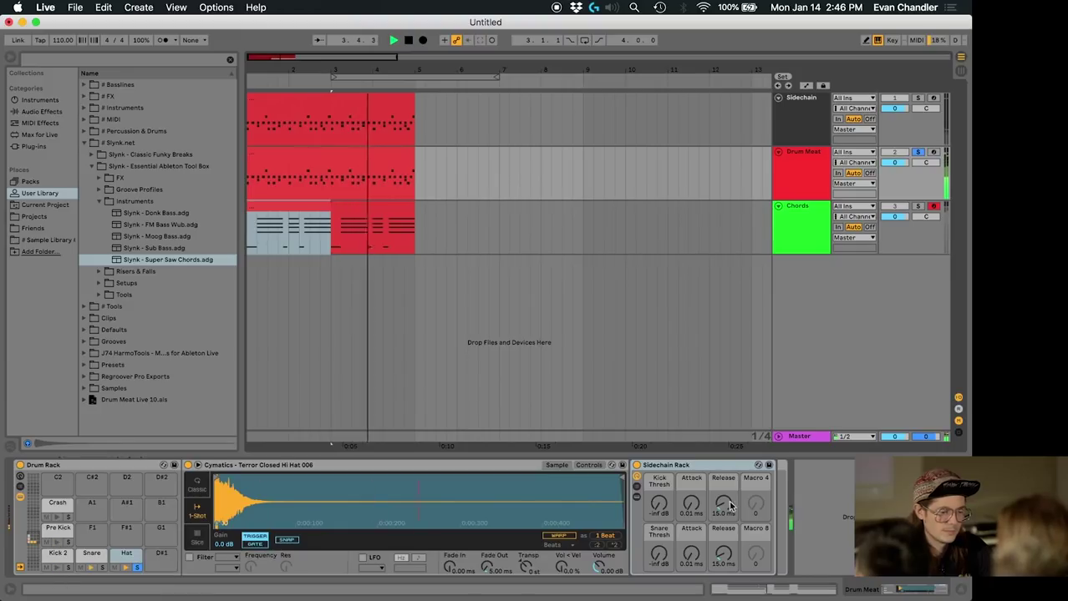
pyautogui.moveTo(723, 503); pyautogui.dragTo(723, 493)
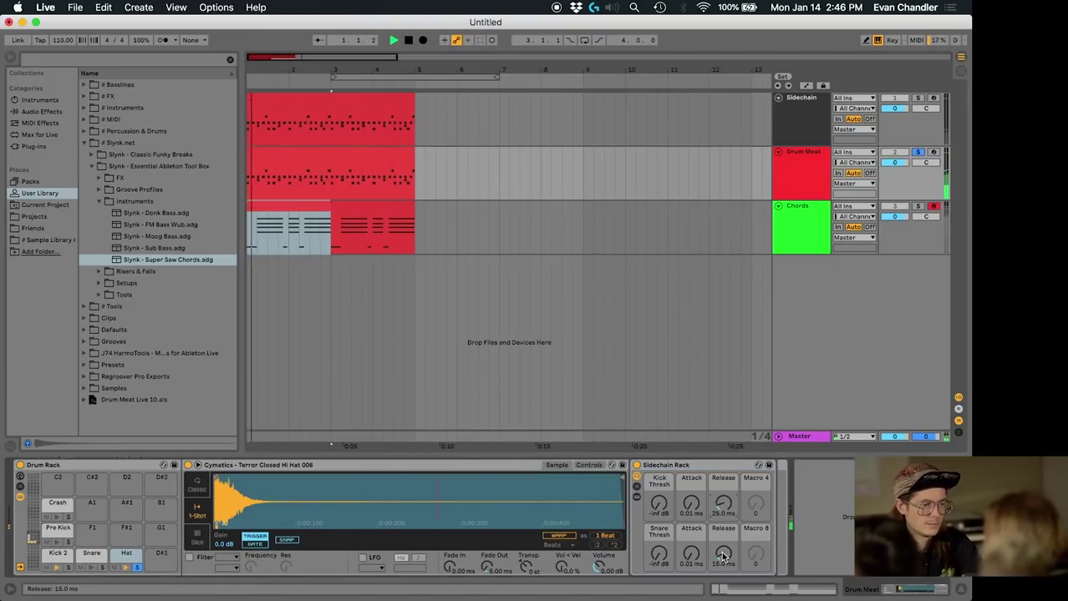
# - Loop the arrangement's first four bars and set the Sidechain Rack's snare Release to 25 ms
pyautogui.click(390, 76)
pyautogui.moveTo(390, 74); pyautogui.dragTo(306, 74)
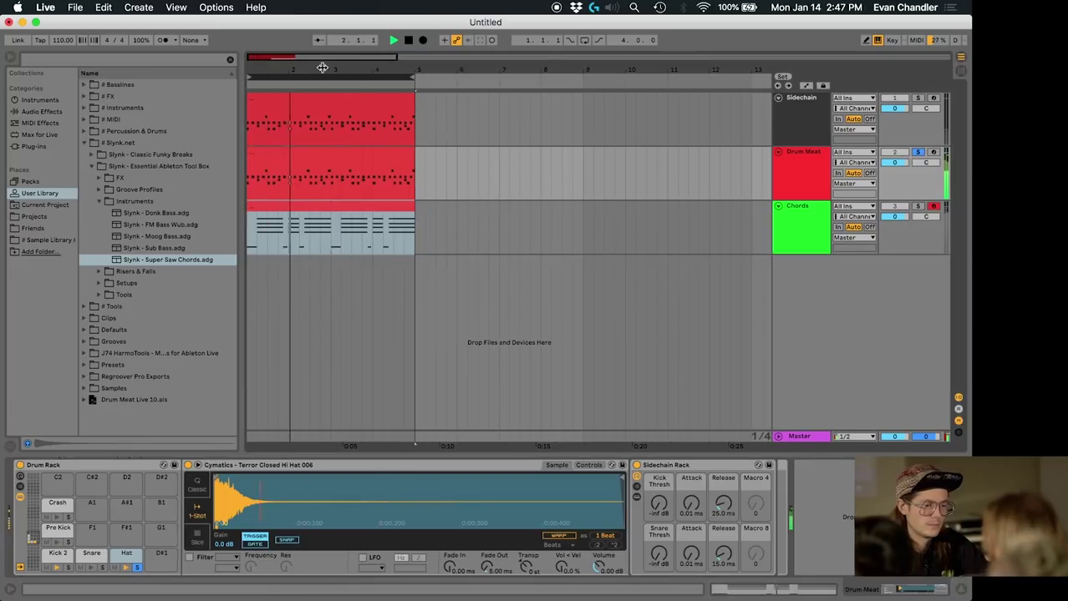
pyautogui.moveTo(724, 560); pyautogui.dragTo(724, 552)
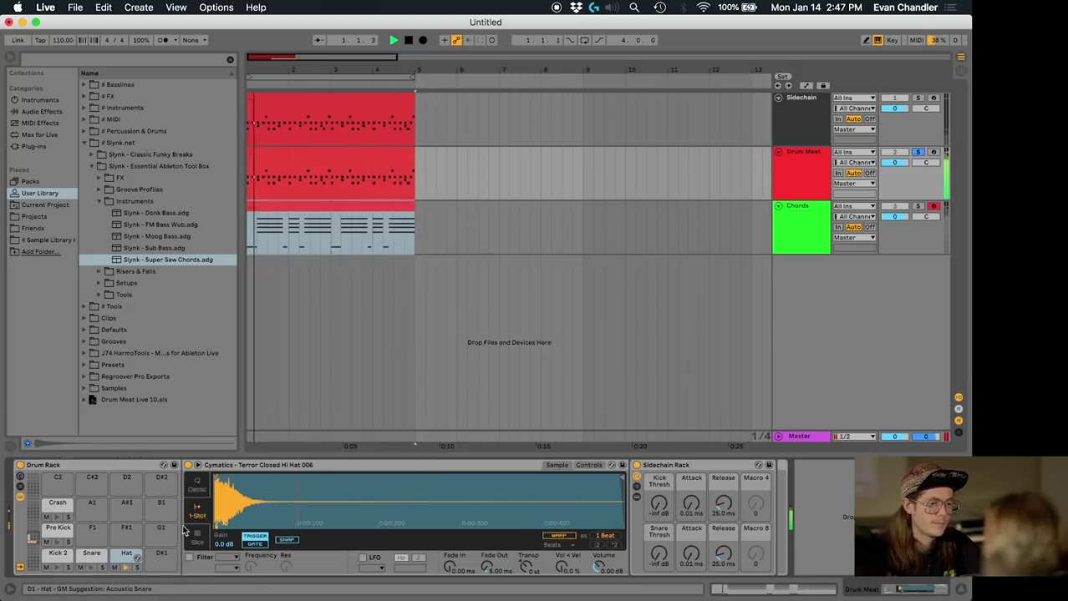
pyautogui.press('super+l')
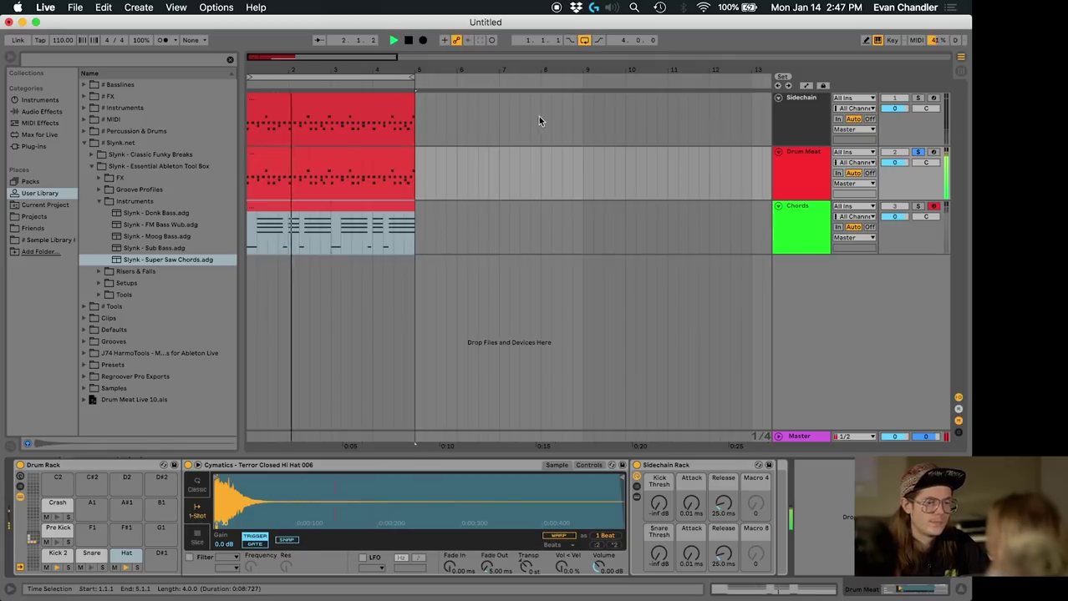
# - Delete the Chords track
pyautogui.click(818, 218)
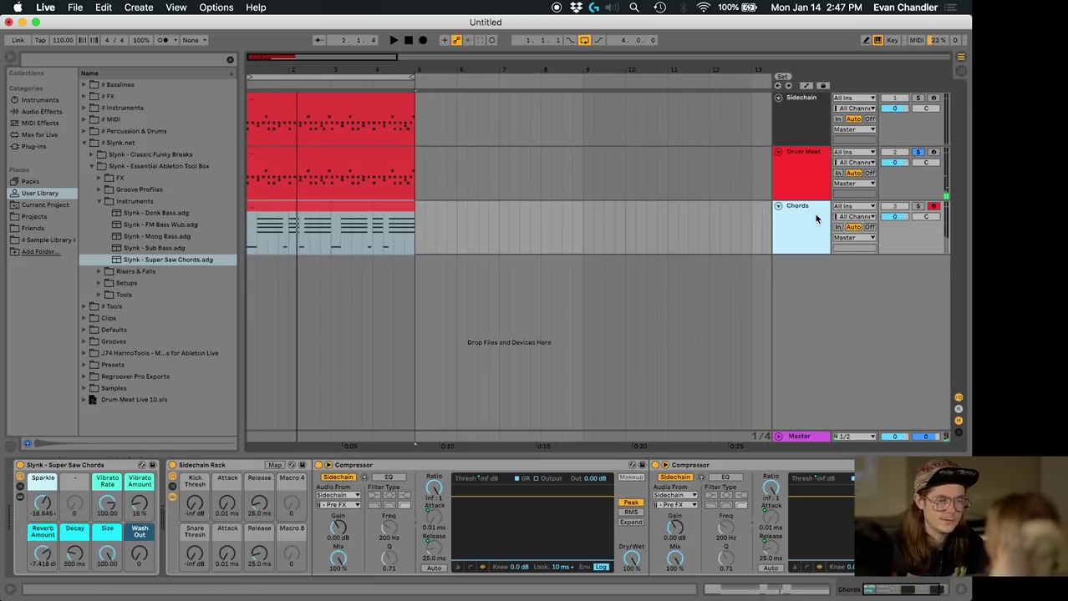
pyautogui.press('Delete')
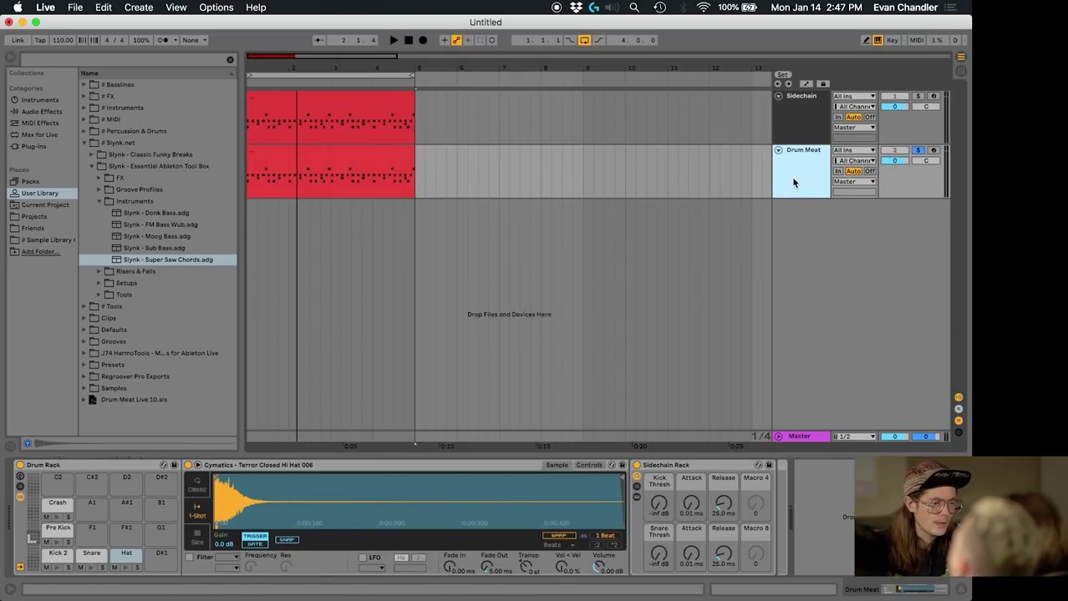
# - Add a Crash note on the first beat of the Drum Meat clip and play the loop
pyautogui.doubleClick(345, 160)
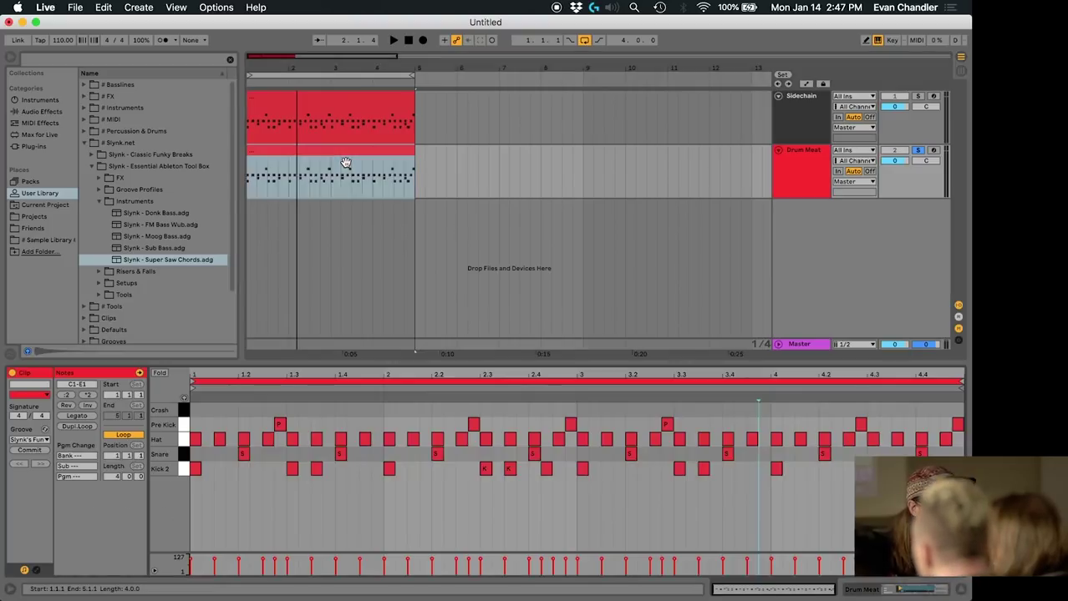
pyautogui.doubleClick(194, 410)
pyautogui.press('space')
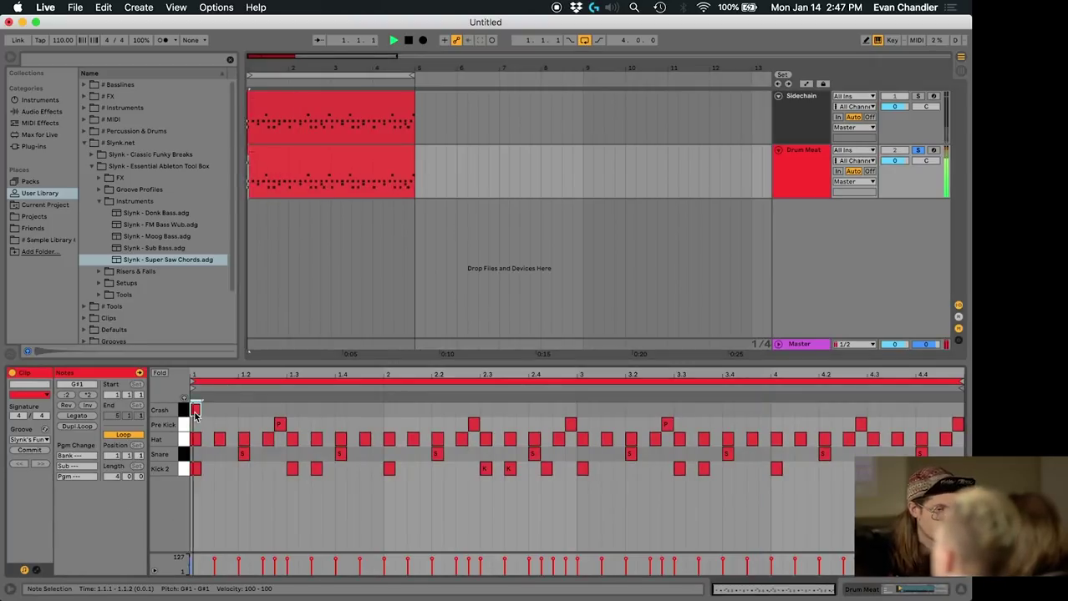
# - Extend the loop to eight bars and repeat the Sidechain and Drum Meat clips up to bar 9
pyautogui.moveTo(502, 74); pyautogui.dragTo(583, 74)
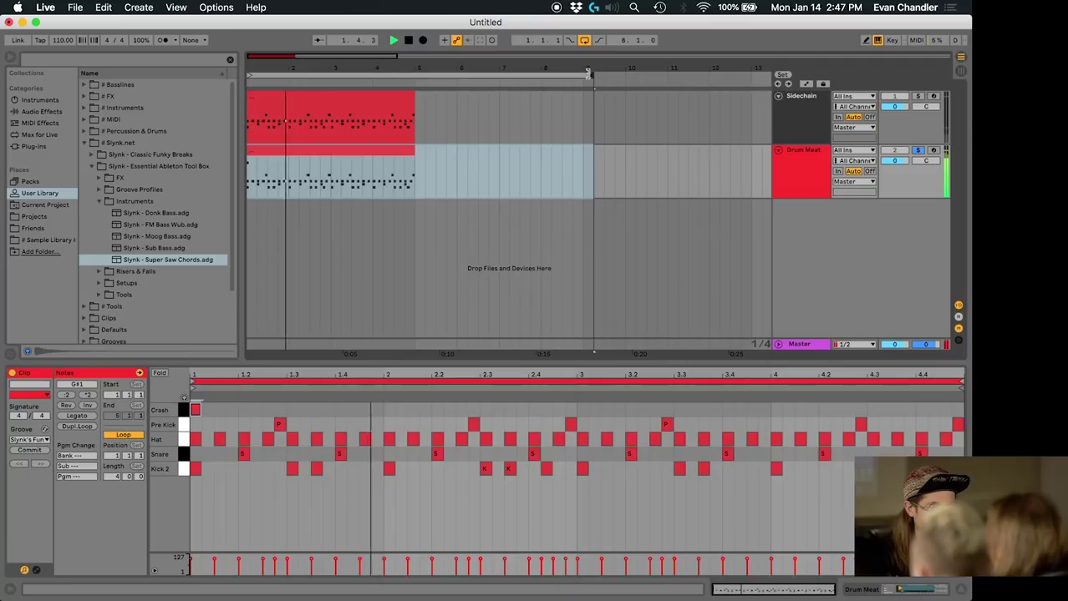
pyautogui.click(579, 75)
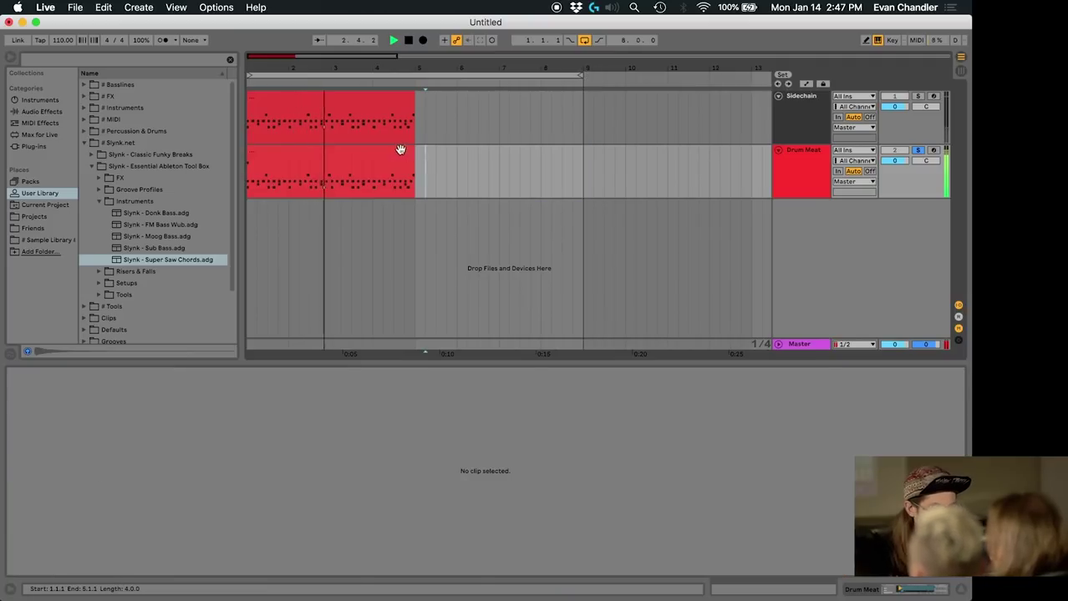
pyautogui.click(404, 150)
pyautogui.hotkey('ctrl', 'd')
pyautogui.moveTo(417, 92); pyautogui.dragTo(583, 92)
# - Consolidate the two Drum Meat clips into one eight-bar clip and remove its Crash note at bar 5
pyautogui.click(456, 157)
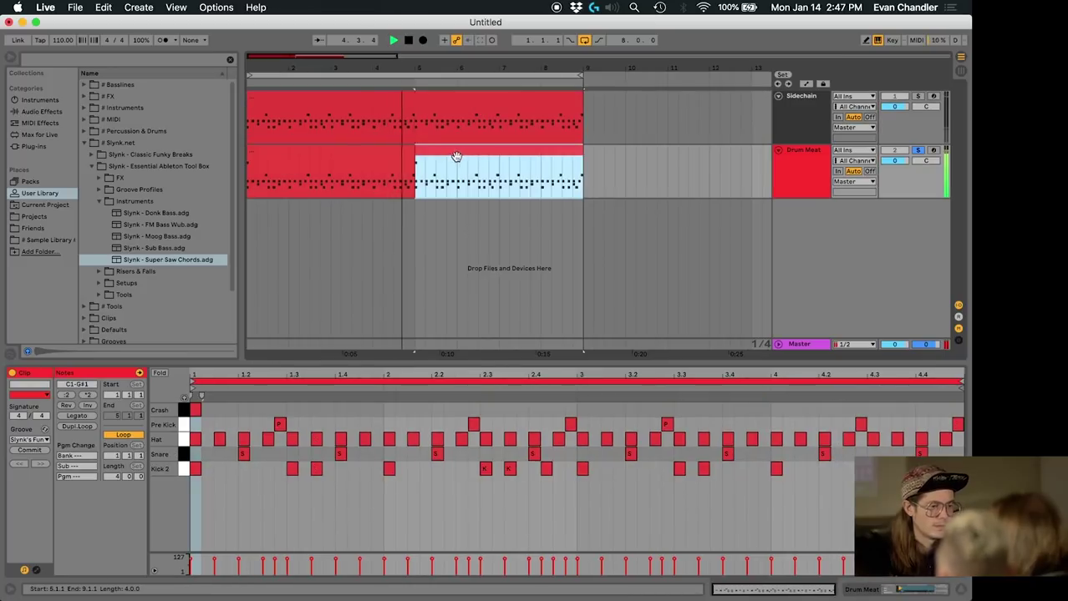
pyautogui.keyDown('shift'); pyautogui.click(395, 154); pyautogui.keyUp('shift')
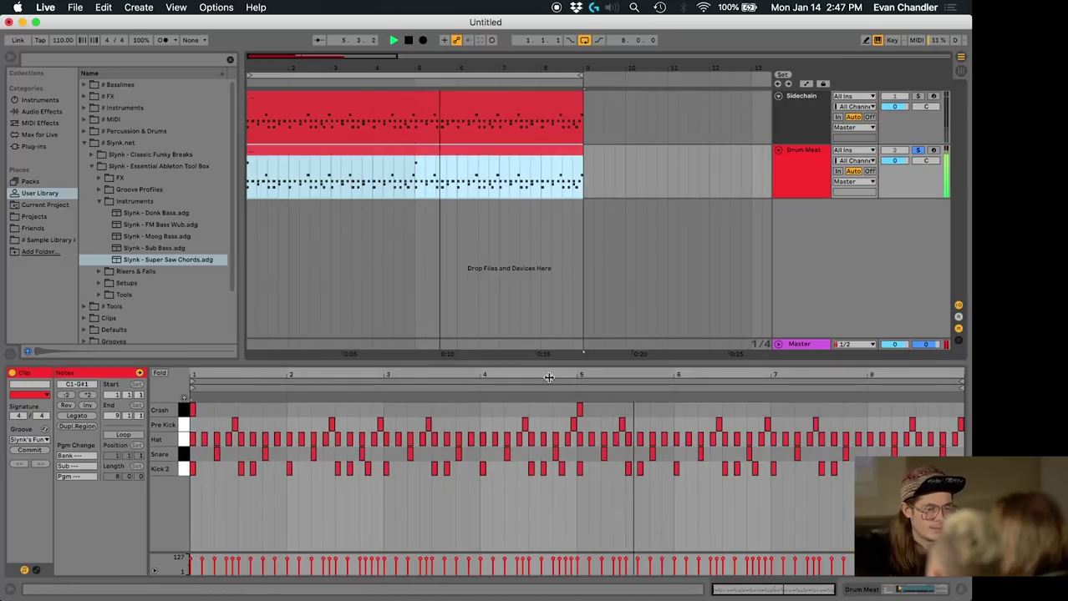
pyautogui.click(577, 406)
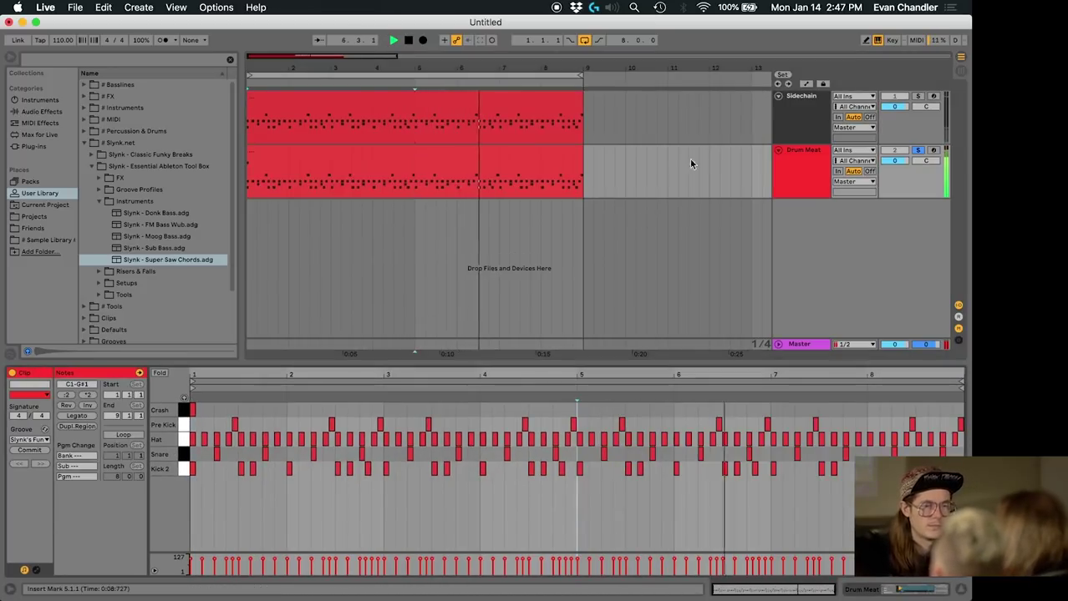
pyautogui.rightClick(809, 125)
pyautogui.click(724, 126)
pyautogui.click(793, 166)
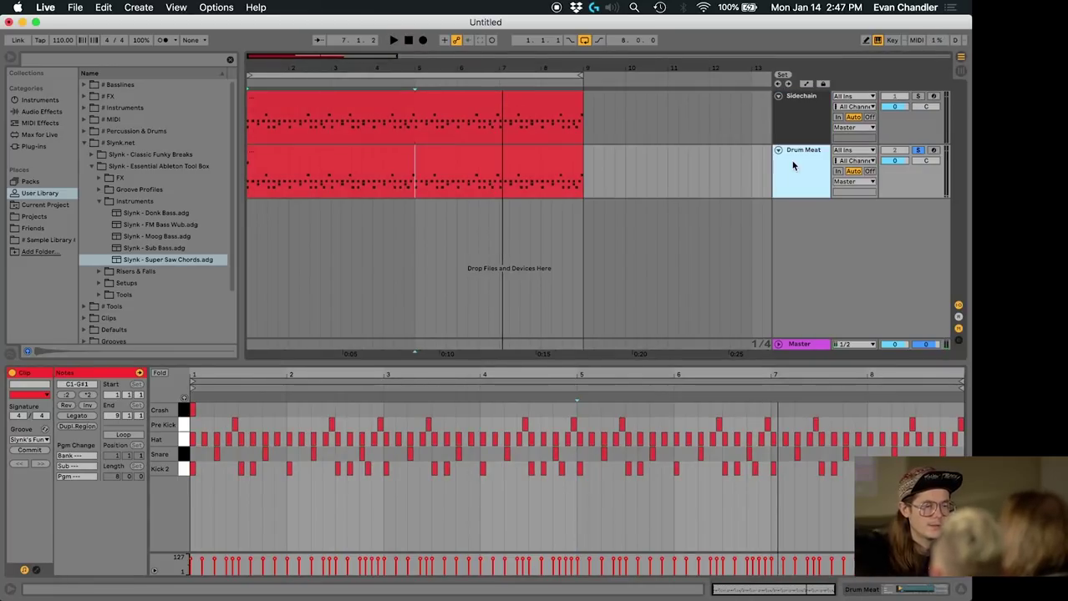
# - Load Hihache.als from the # Percussion & Drums folder as a new track below Drum Meat, dismissing the missing plug-ins notice
pyautogui.moveTo(559, 361); pyautogui.dragTo(534, 489)
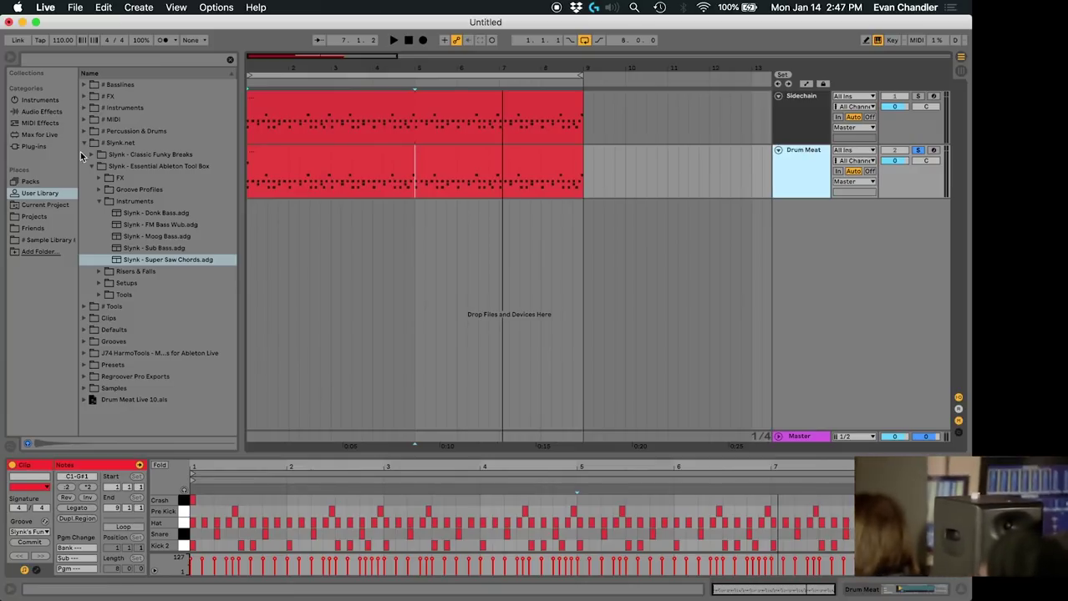
pyautogui.click(82, 144)
pyautogui.click(83, 132)
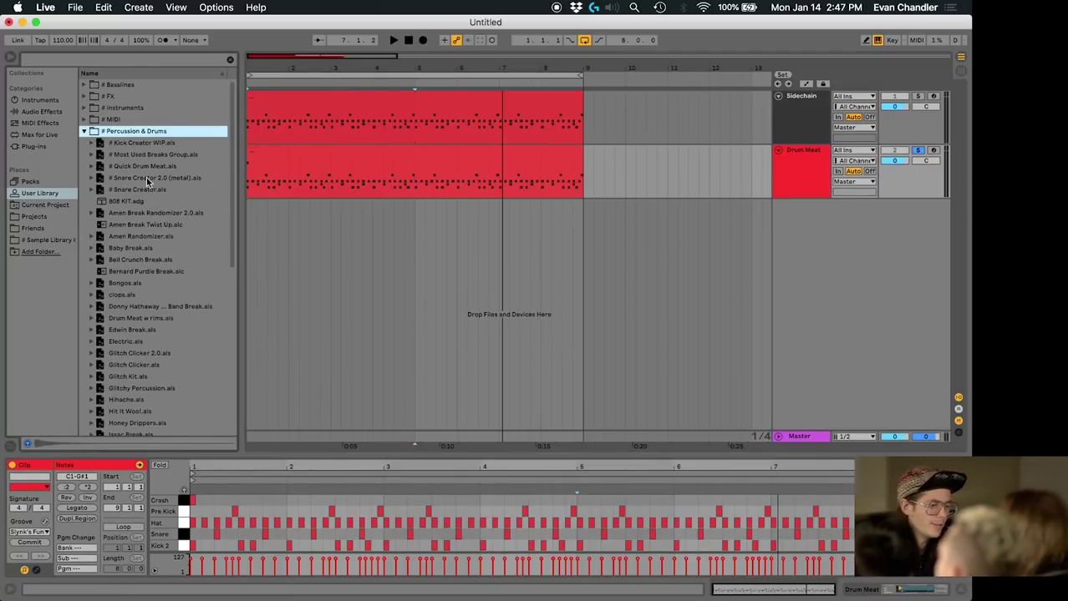
pyautogui.scroll(-5, 153, 191)
pyautogui.scroll(5, 153, 191)
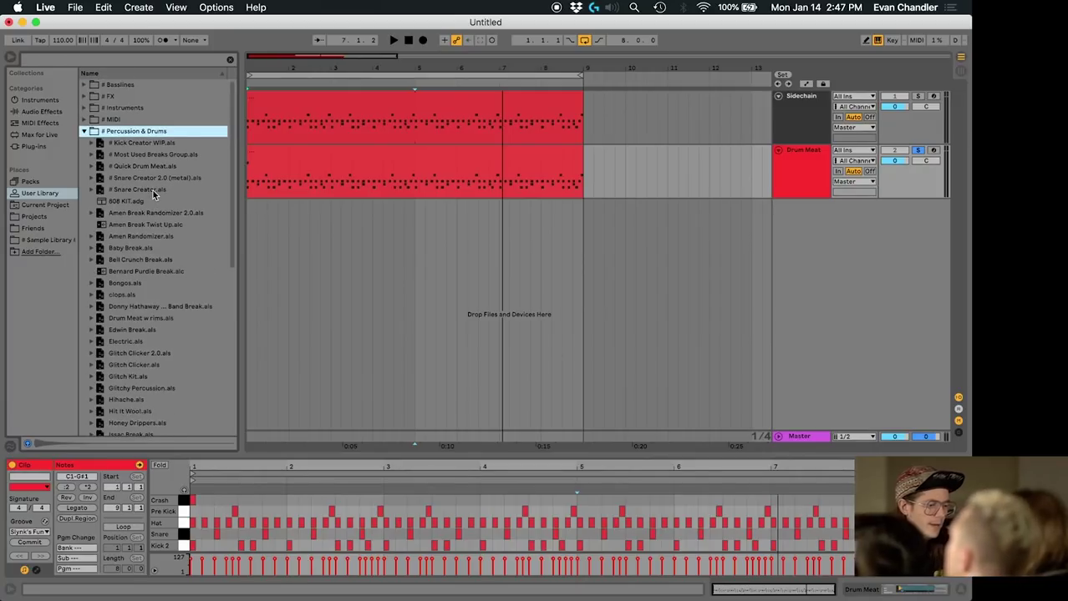
pyautogui.scroll(-1, 153, 191)
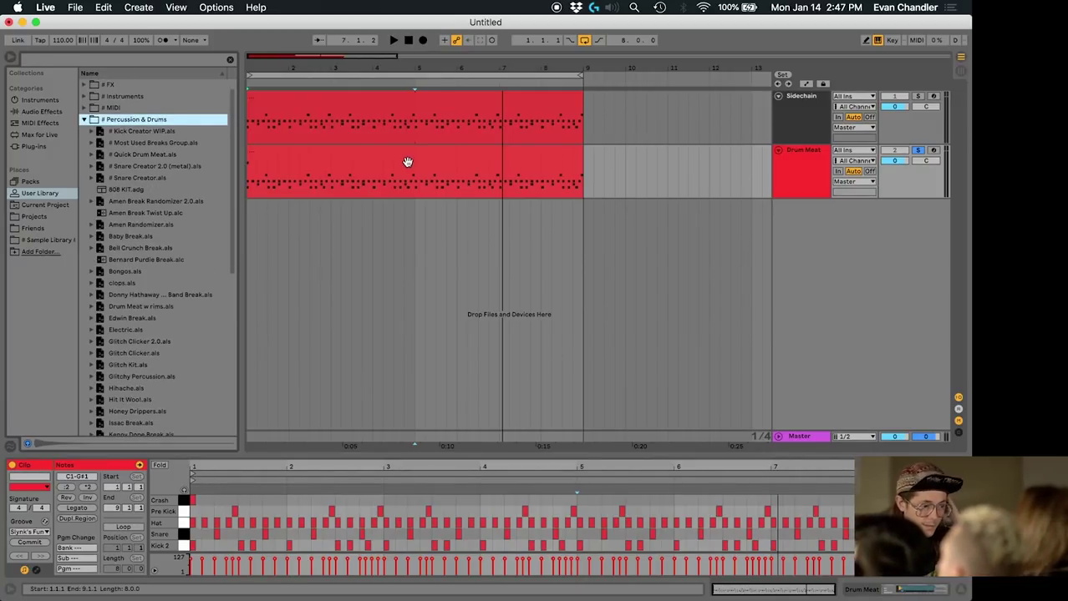
pyautogui.scroll(-6, 125, 357)
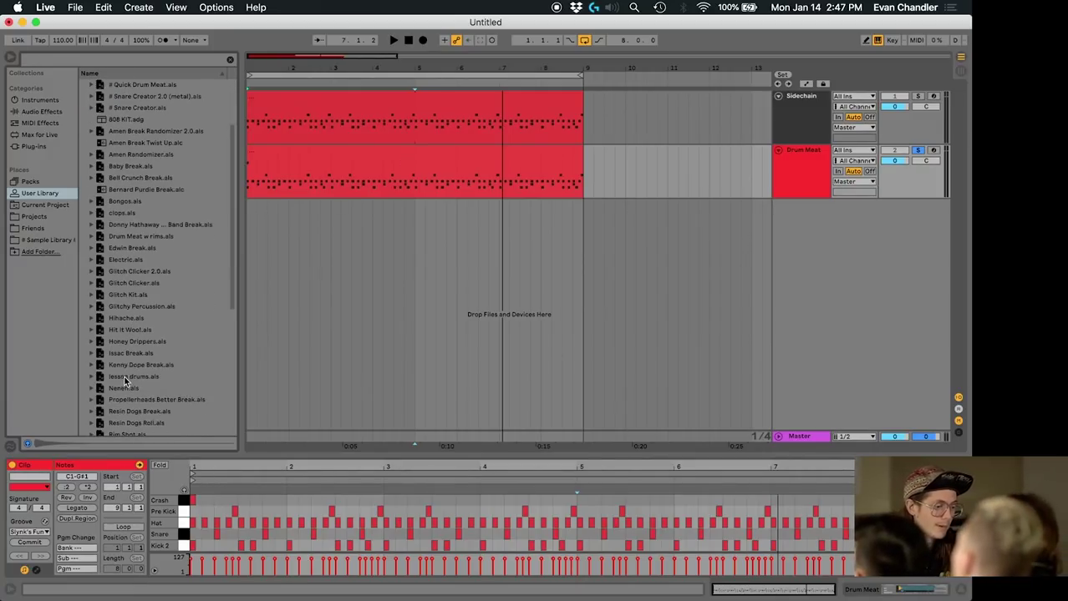
pyautogui.click(125, 321)
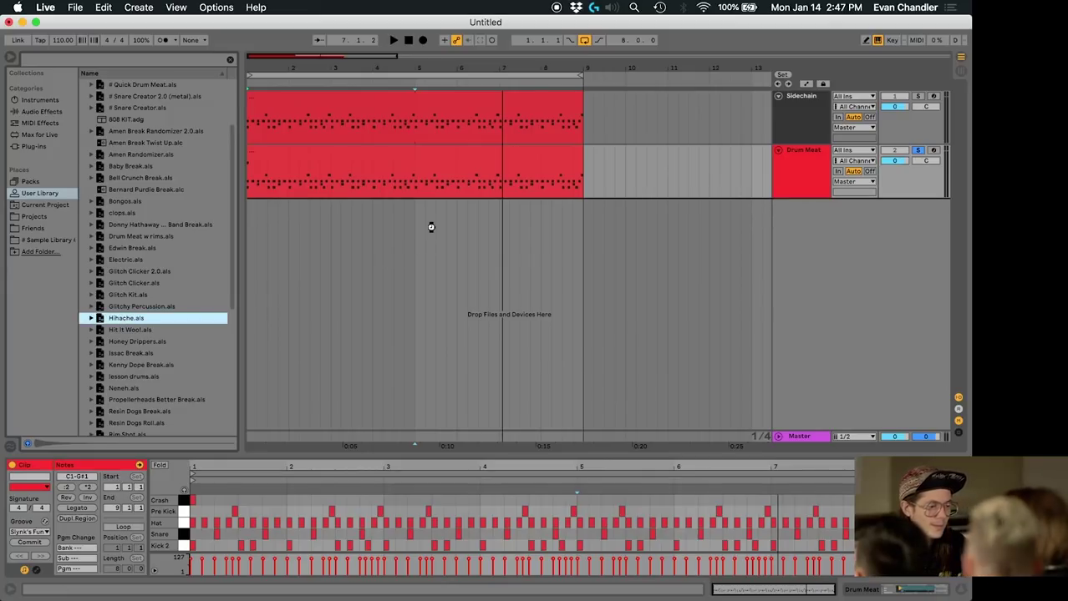
pyautogui.moveTo(431, 227); pyautogui.dragTo(432, 231)
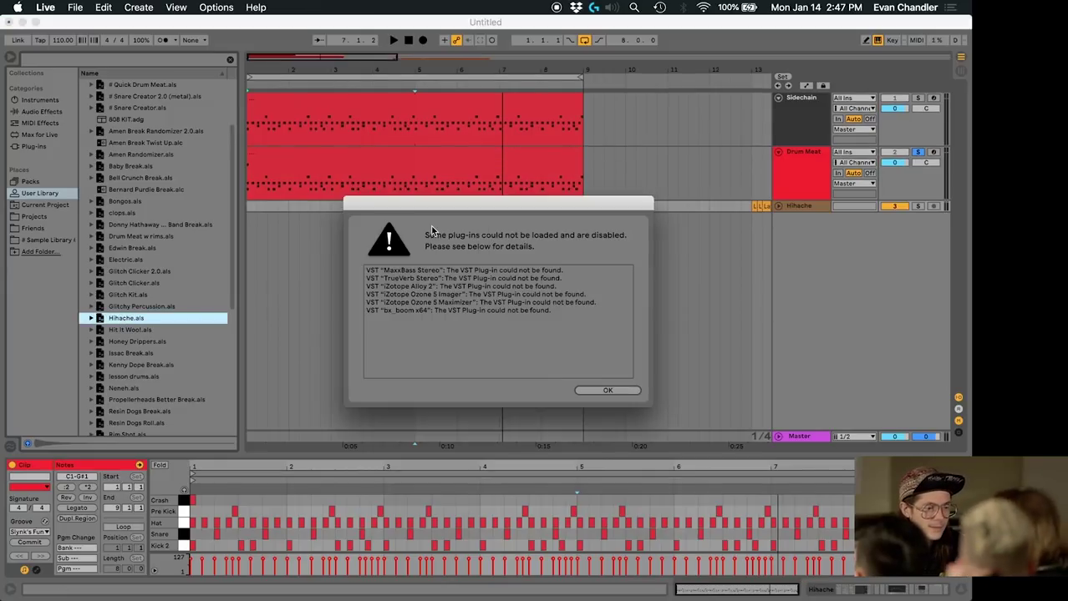
pyautogui.click(602, 393)
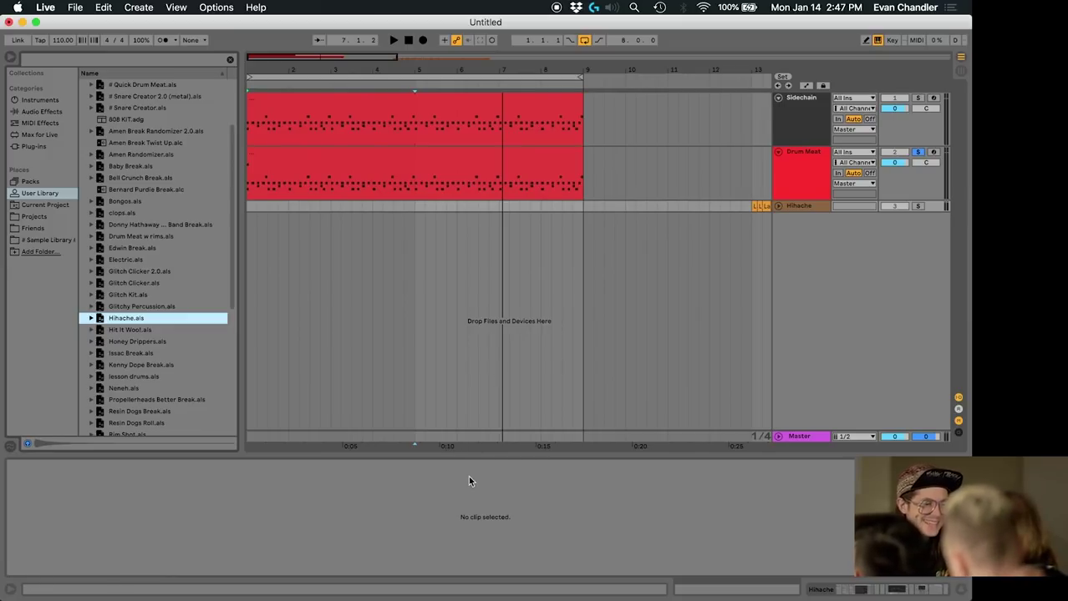
# - Move all the Hihache clips from bars 13 to 21 to the start of the arrangement at bar 1
pyautogui.hscroll(10, 504, 275)
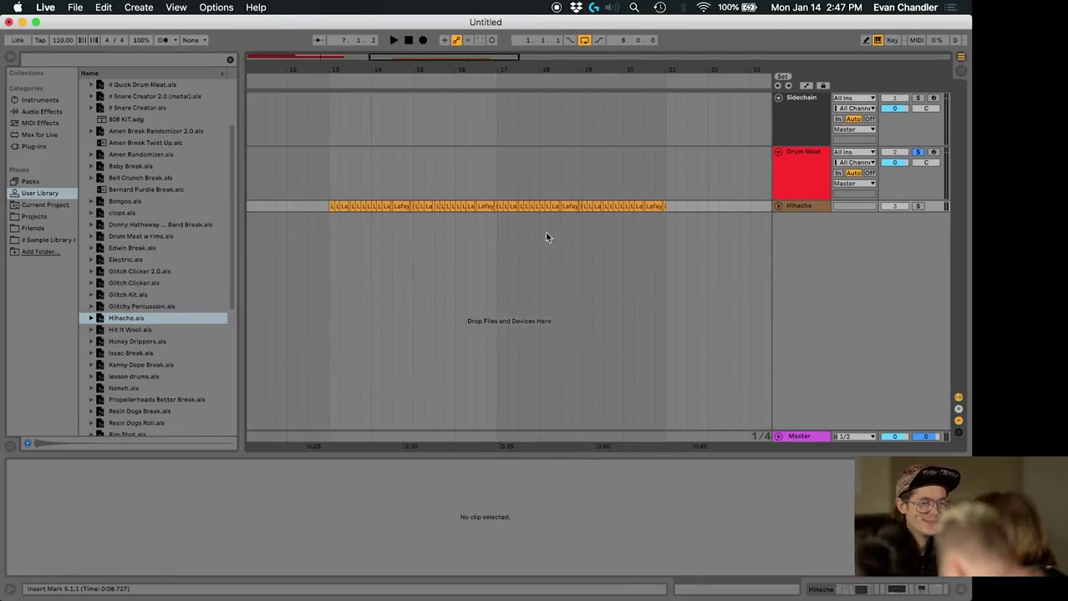
pyautogui.moveTo(666, 204); pyautogui.dragTo(330, 205)
pyautogui.press('Delete')
pyautogui.hscroll(-10, 407, 207)
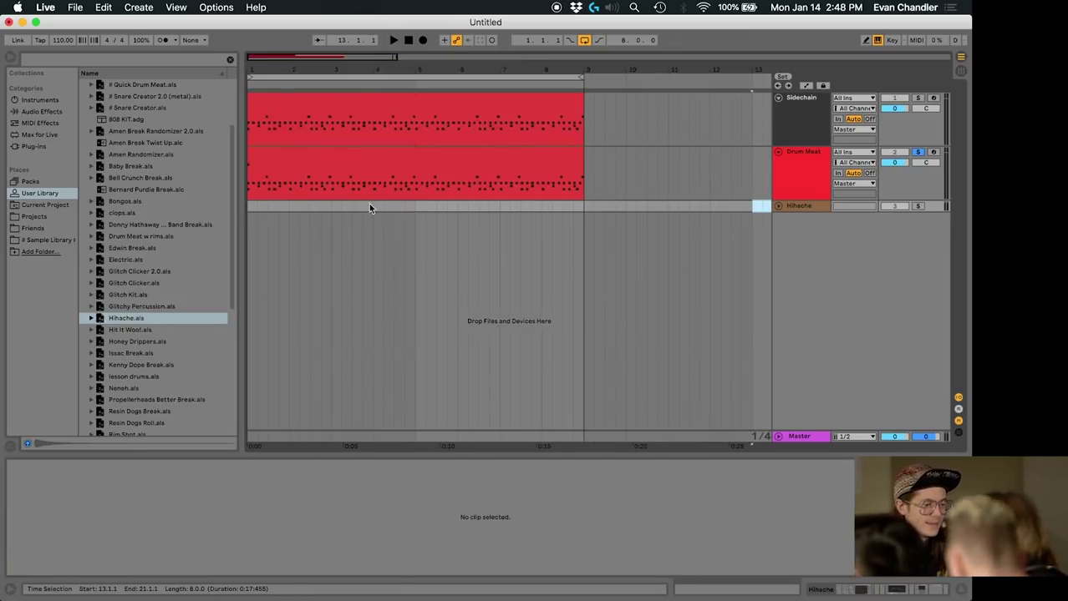
pyautogui.press('super+v')
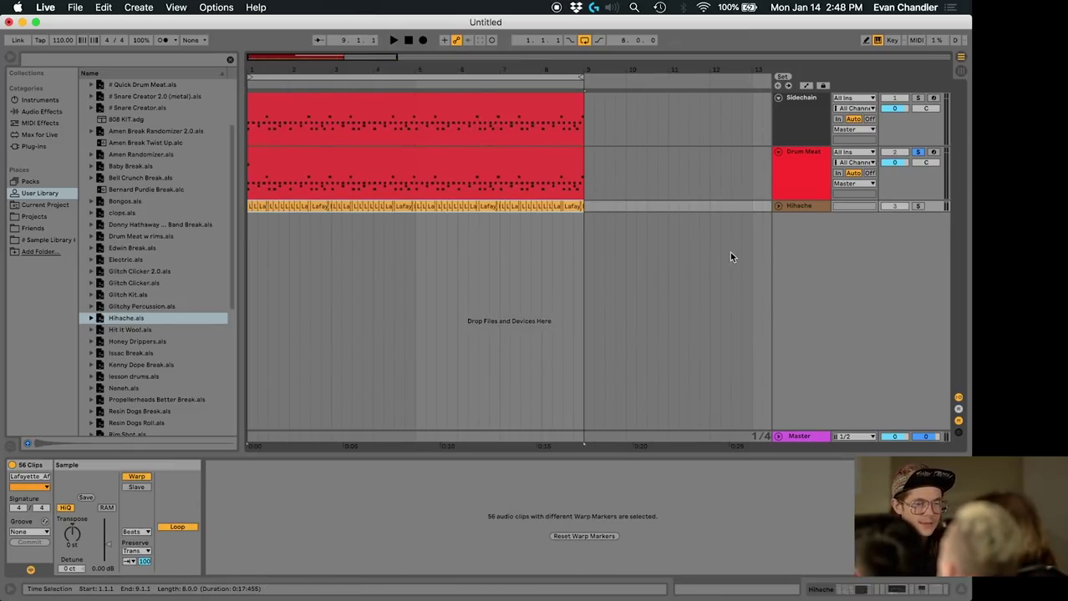
# - Unfold the Hihache track and delete the two disabled plug-ins between Reduce Ambience and EQ Eight
pyautogui.click(778, 207)
pyautogui.click(789, 241)
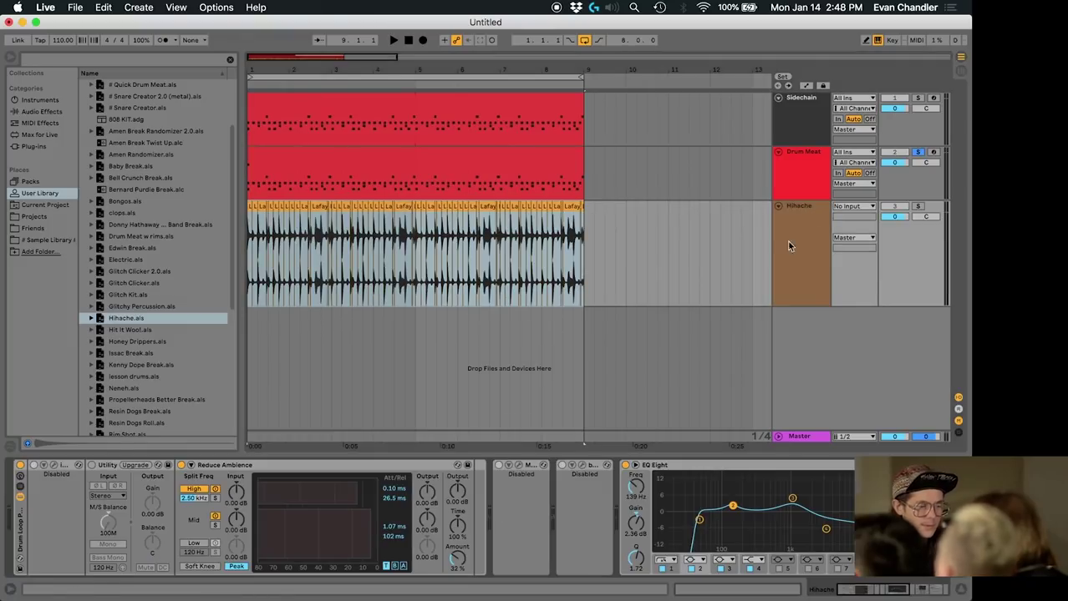
pyautogui.click(534, 469)
pyautogui.press('Delete')
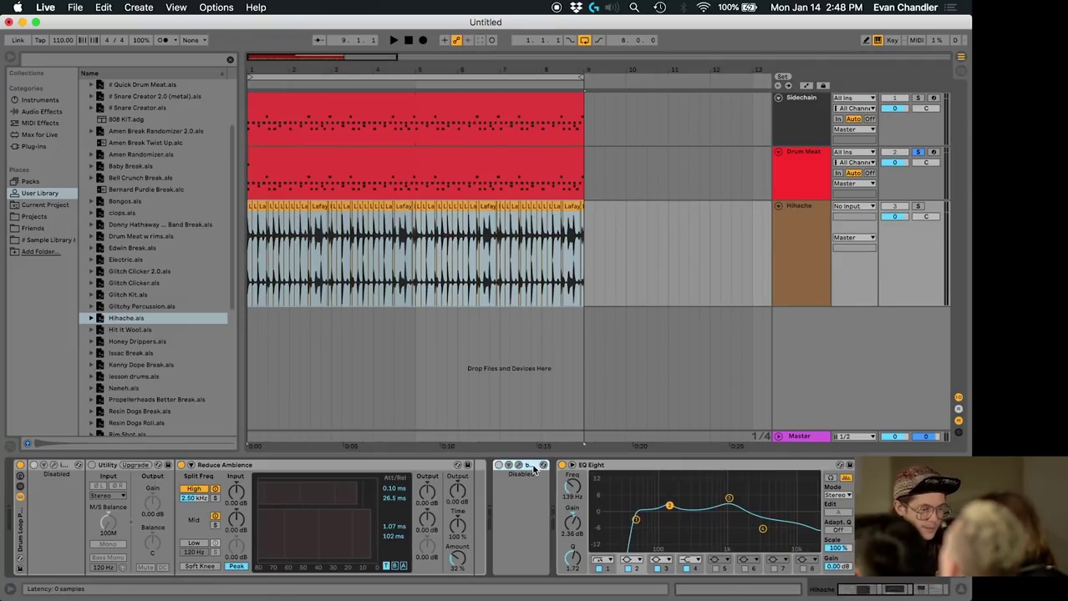
pyautogui.click(534, 470)
pyautogui.press('Delete')
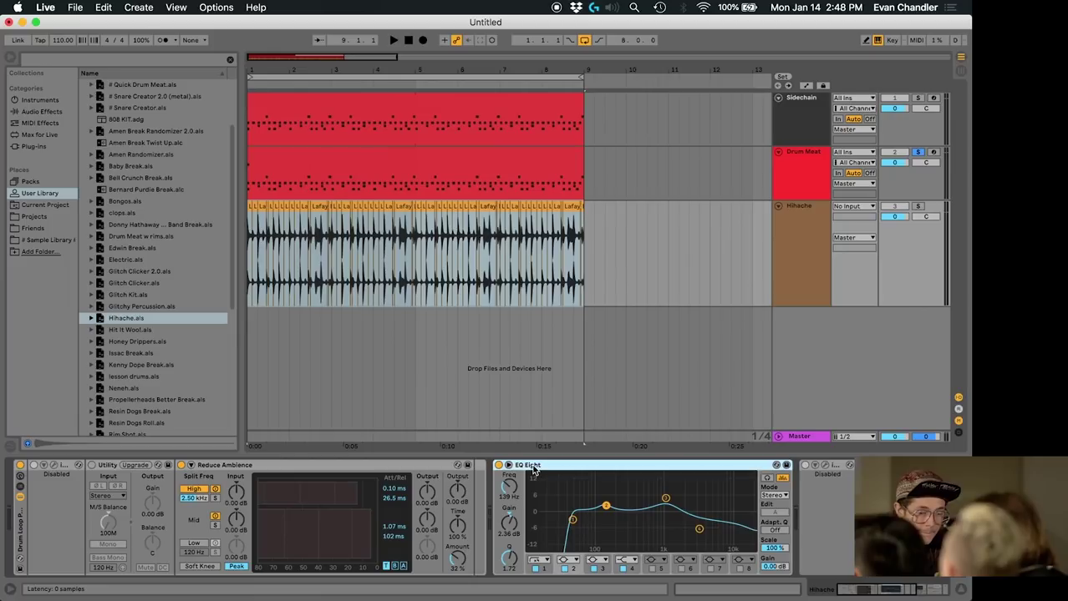
# - Delete every device after EQ Eight in the Hihache chain, including the Bass device, Drum Room Verb and the disabled plug-ins
pyautogui.click(832, 471)
pyautogui.press('0')
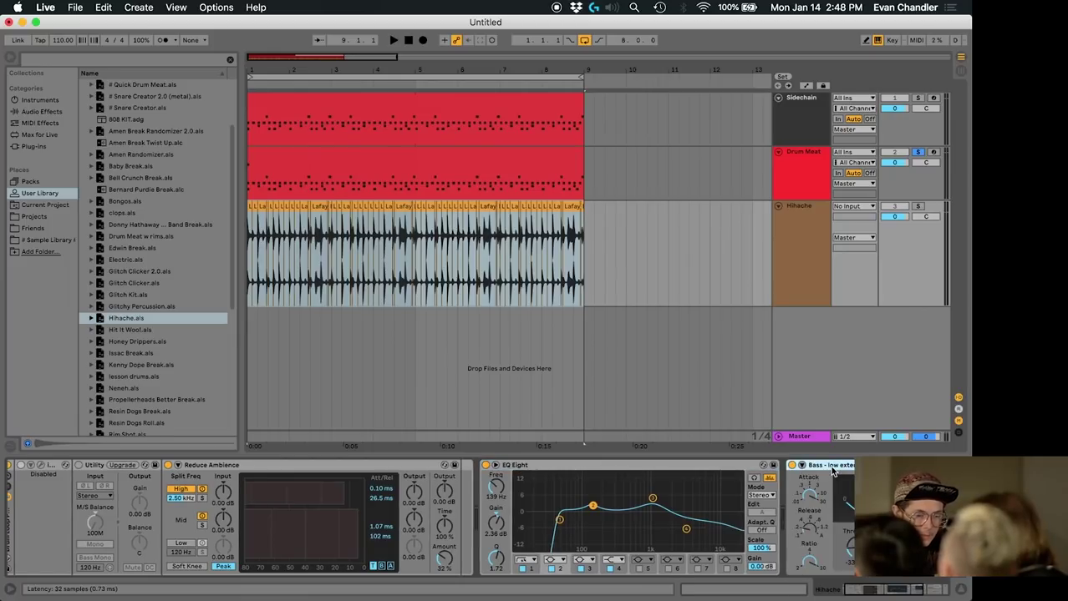
pyautogui.hscroll(5, 764, 495)
pyautogui.press('Delete')
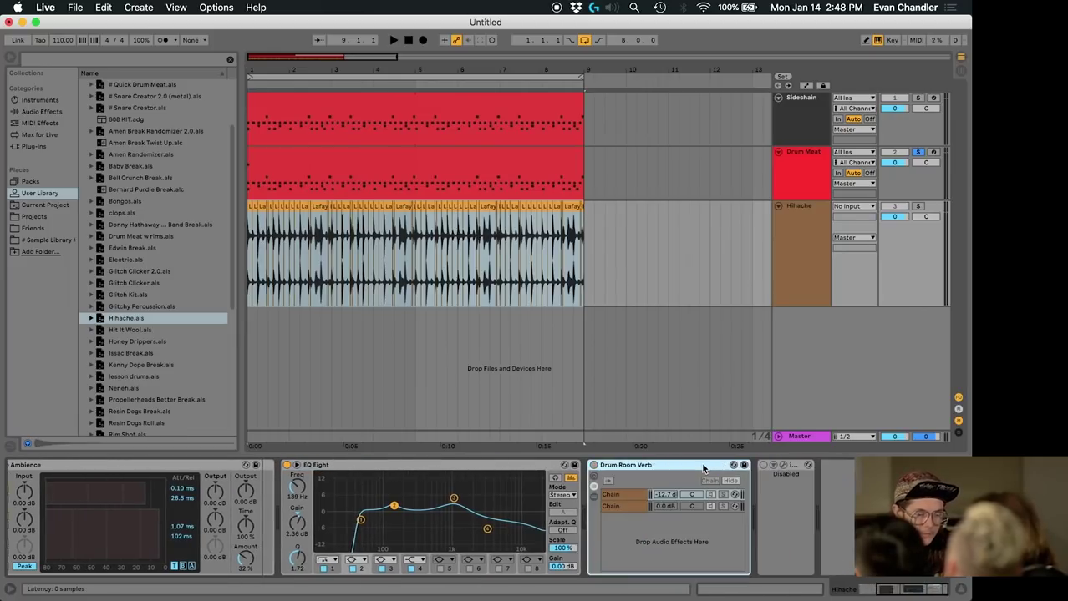
pyautogui.press('Delete')
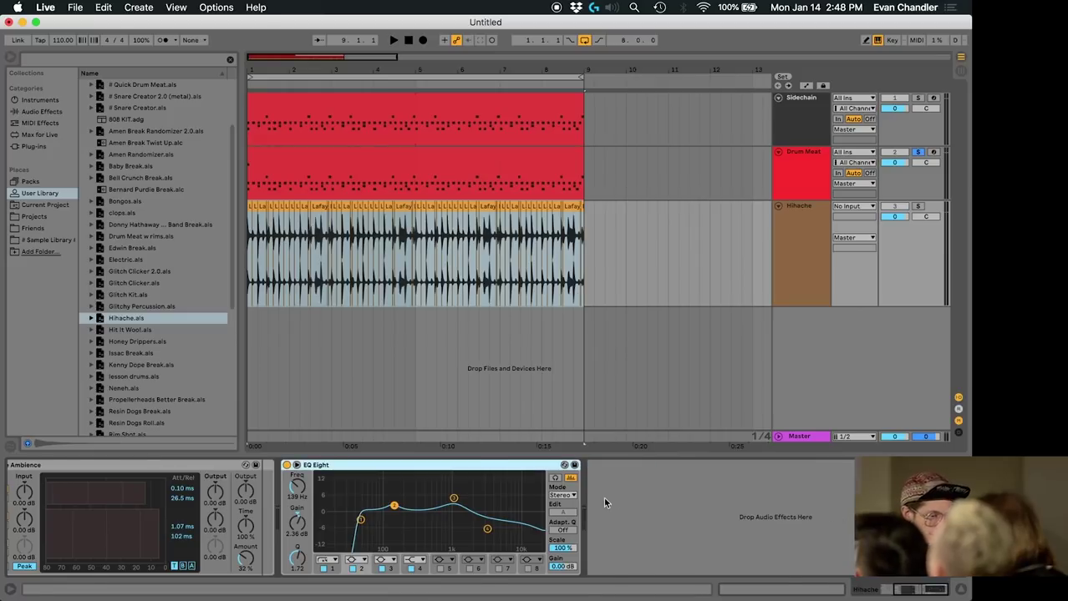
# - Delete the disabled plug-in and the Utility device in front of Reduce Ambience in the Hihache chain
pyautogui.hscroll(-5, 604, 497)
pyautogui.click(62, 469)
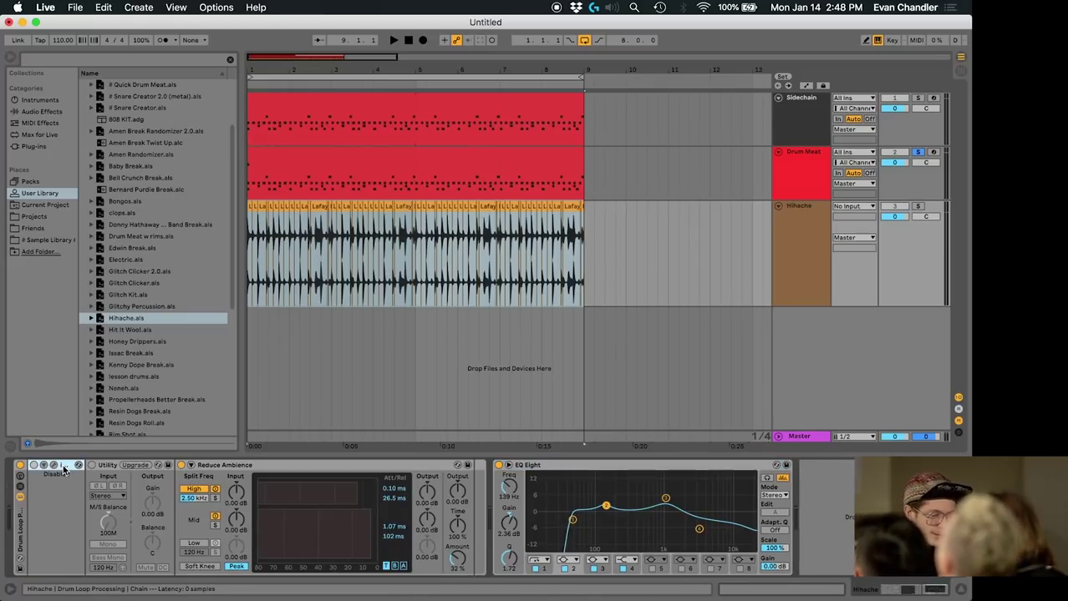
pyautogui.press('Delete')
pyautogui.press('Delete')
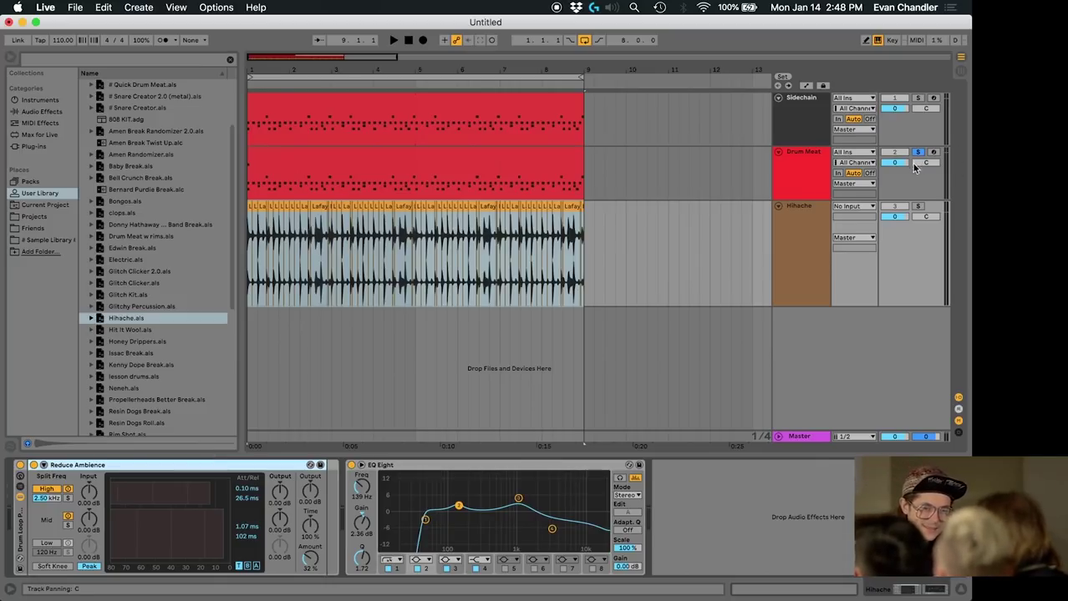
# - Solo the Hihache track during playback and raise its EQ Eight low-cut band to about 194 Hz with a Q of 0.47
pyautogui.press('space')
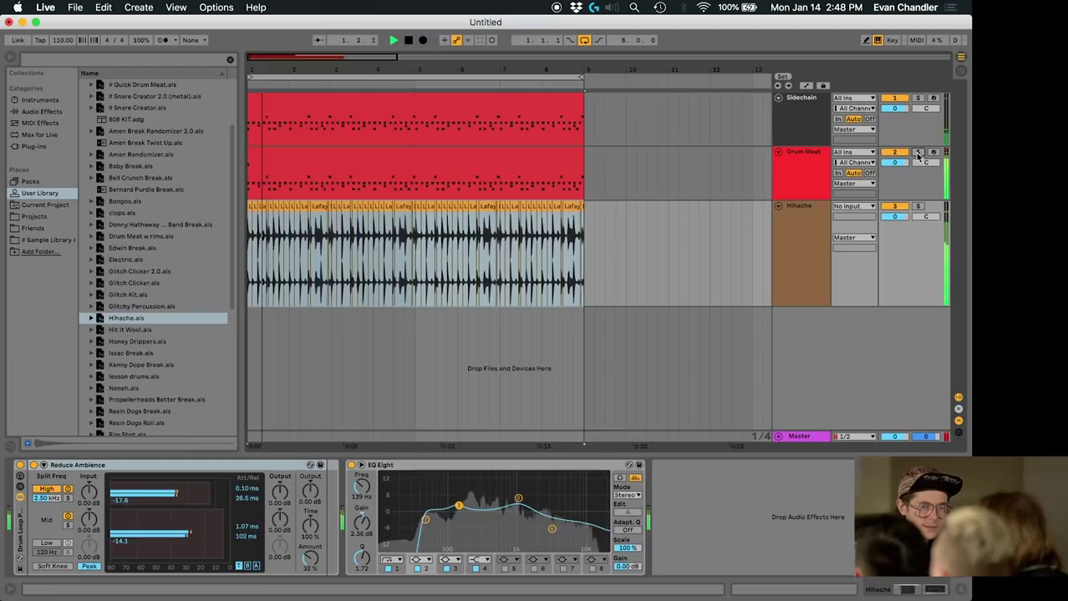
pyautogui.click(917, 206)
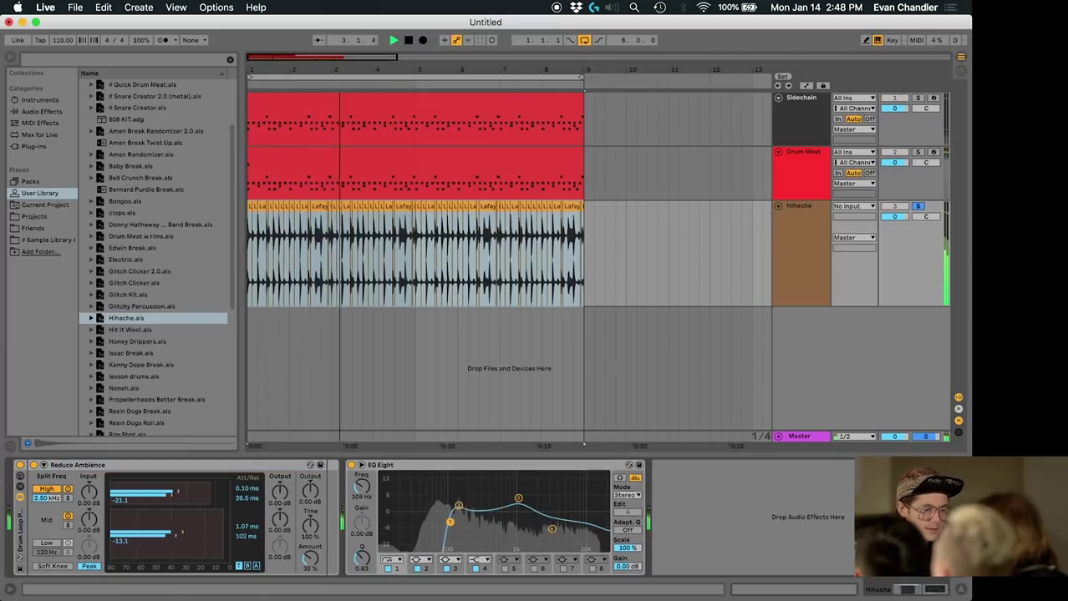
# - Put the Hihache track into a group and name the group Breaks
pyautogui.click(815, 273)
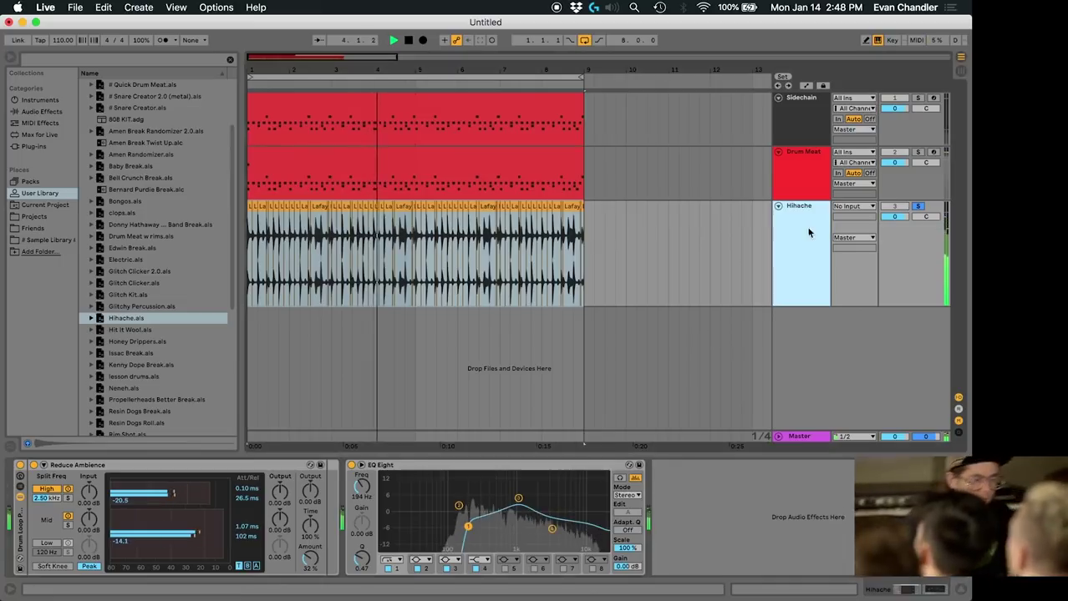
pyautogui.press('super+g')
pyautogui.rightClick(794, 228)
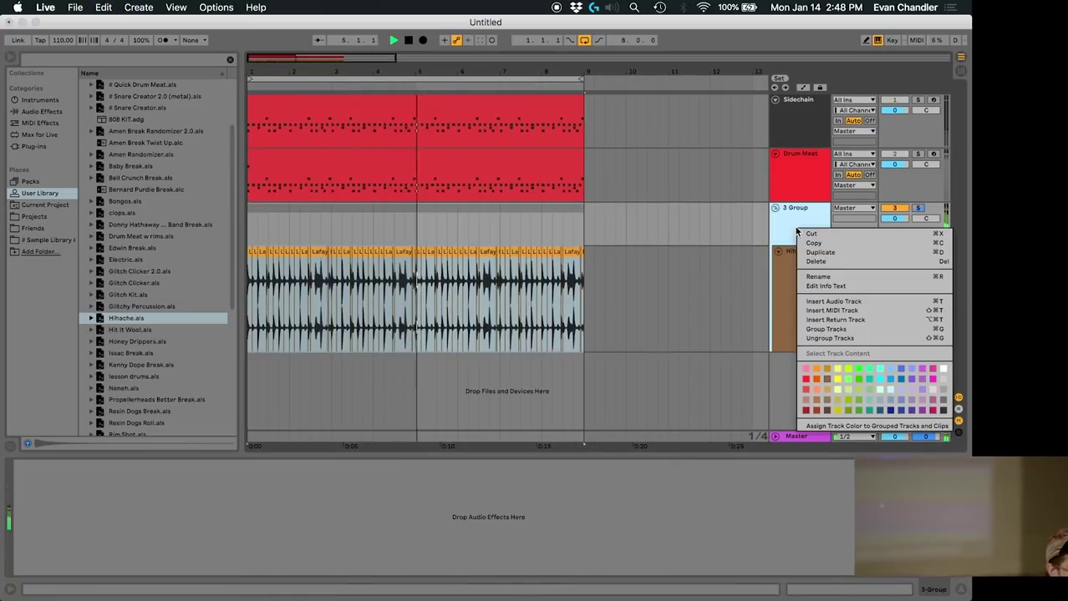
pyautogui.click(817, 276)
pyautogui.write('Pe')
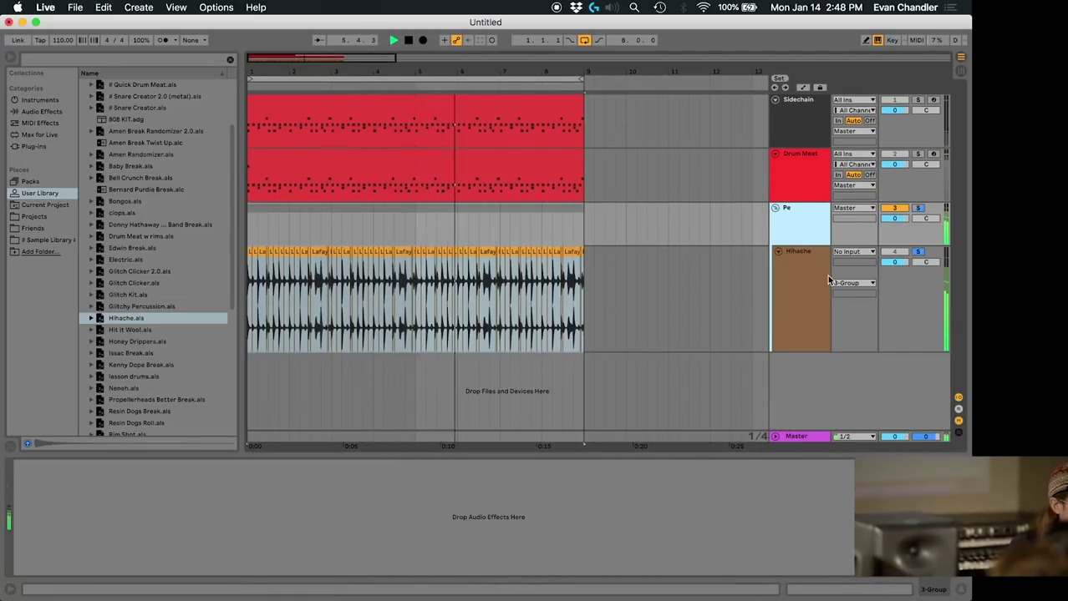
pyautogui.write('eaks')
pyautogui.press('Return')
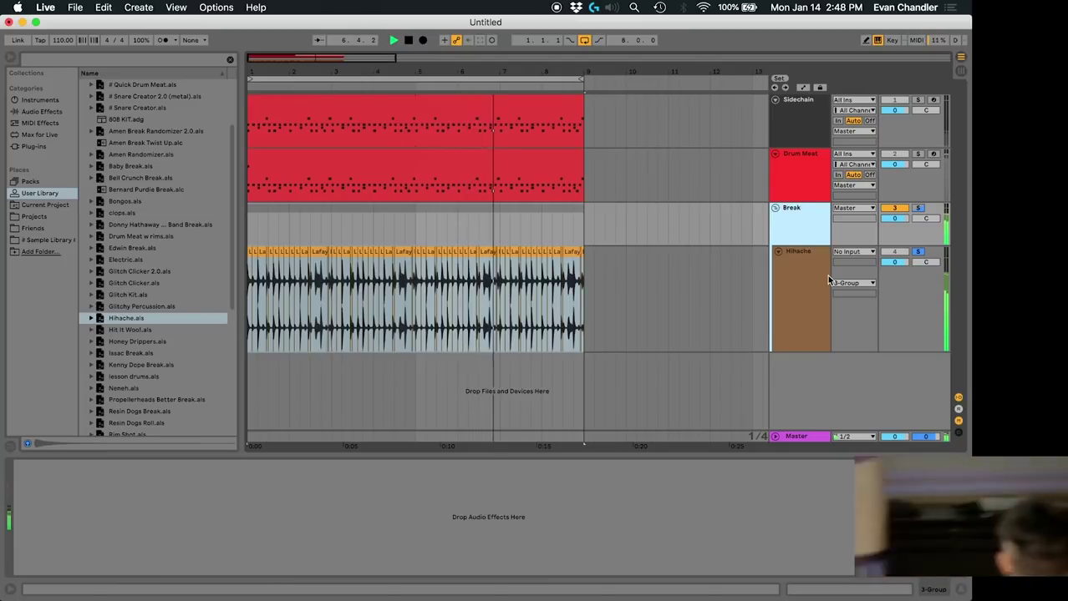
# - Insert a new audio track below the Hihache track and rename it Drum Bus
pyautogui.rightClick(803, 381)
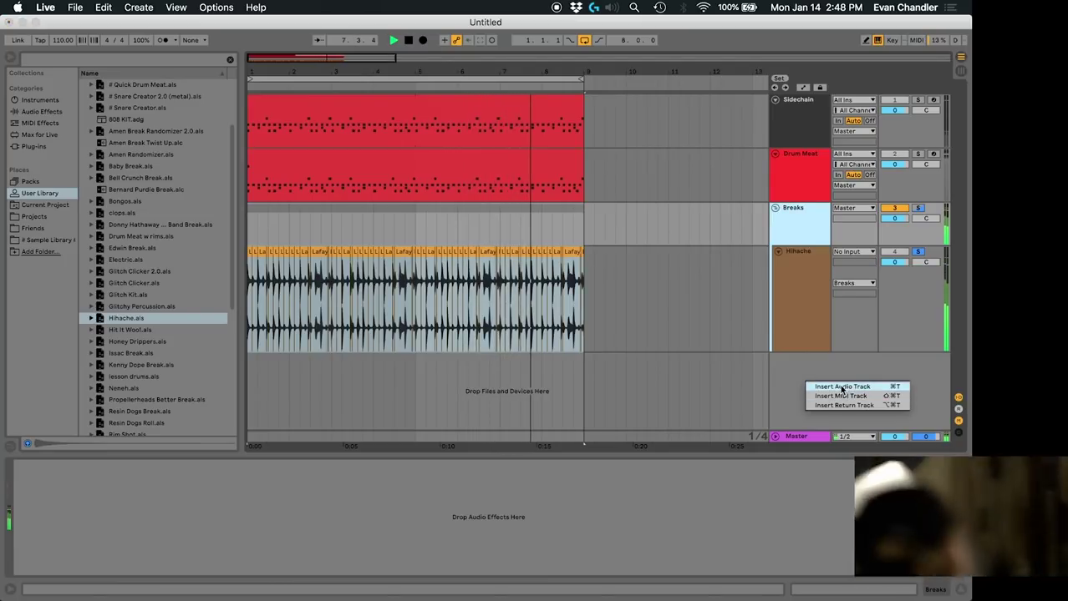
pyautogui.click(807, 389)
pyautogui.rightClick(798, 374)
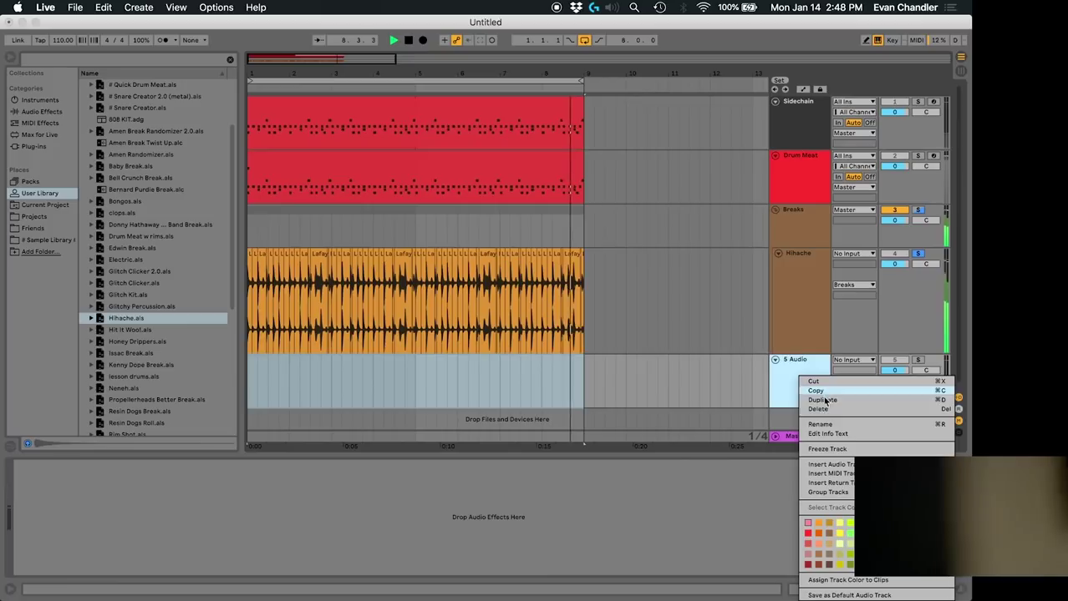
pyautogui.click(828, 425)
pyautogui.write('Drum Bus')
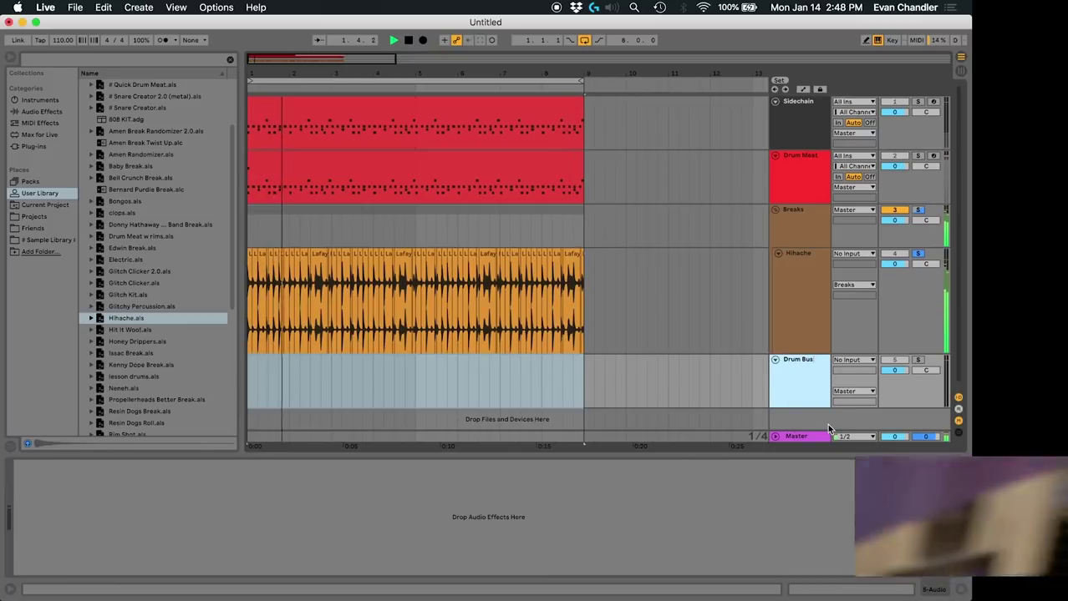
pyautogui.press('Return')
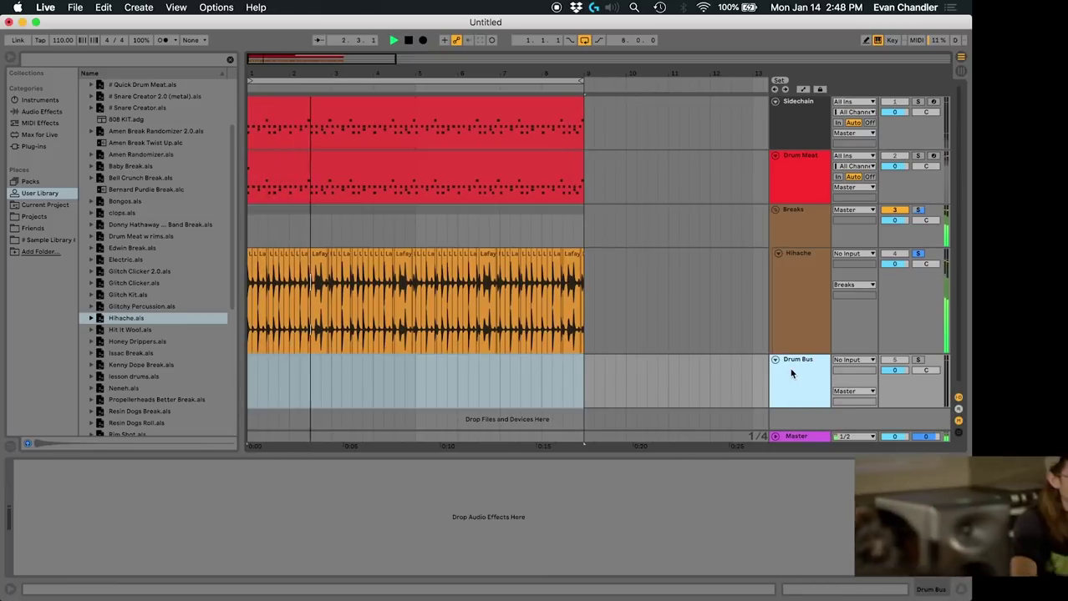
# - Route the outputs of the Breaks group and the Drum Meat track to Drum Bus
pyautogui.click(795, 223)
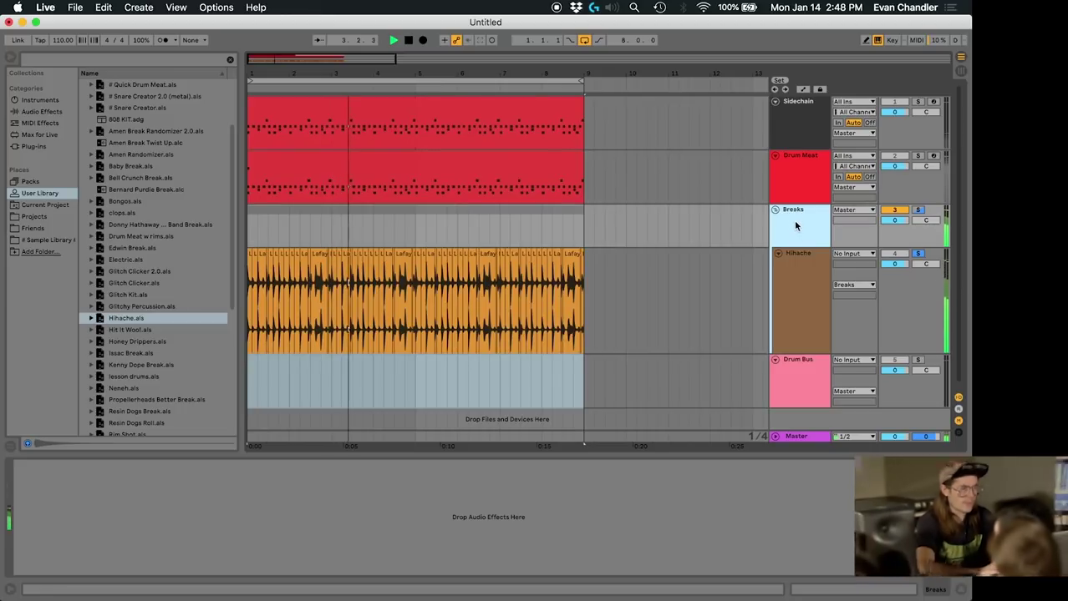
pyautogui.click(852, 210)
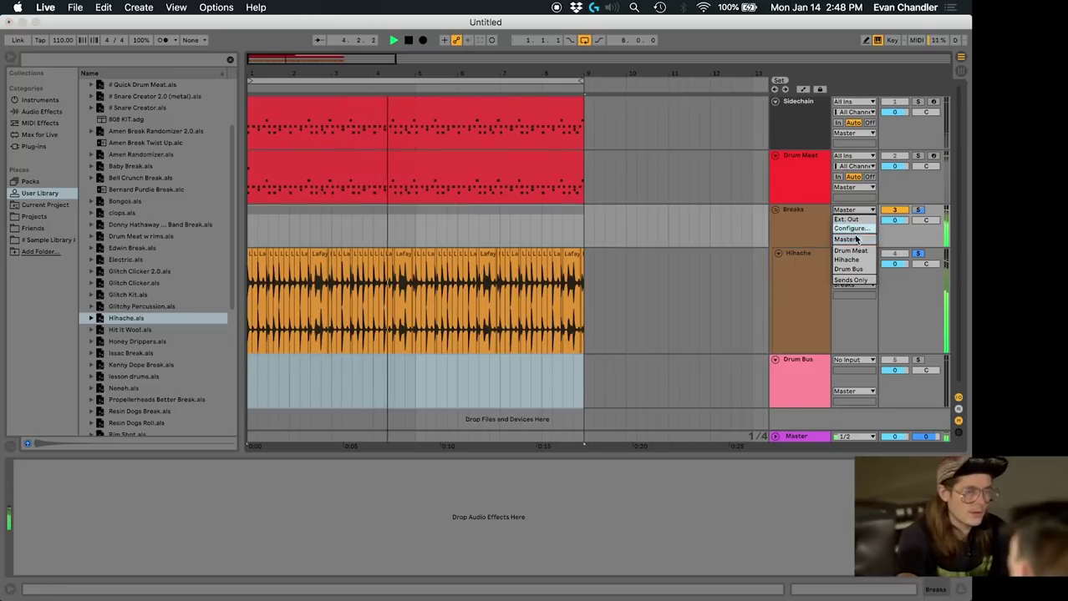
pyautogui.click(856, 269)
pyautogui.click(857, 191)
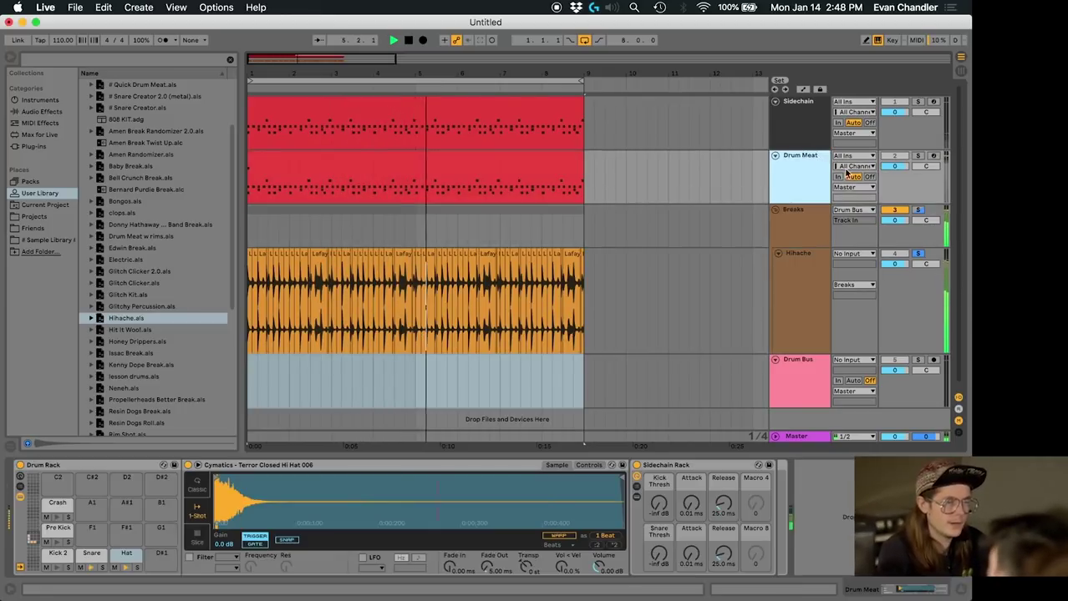
pyautogui.click(857, 187)
pyautogui.click(854, 247)
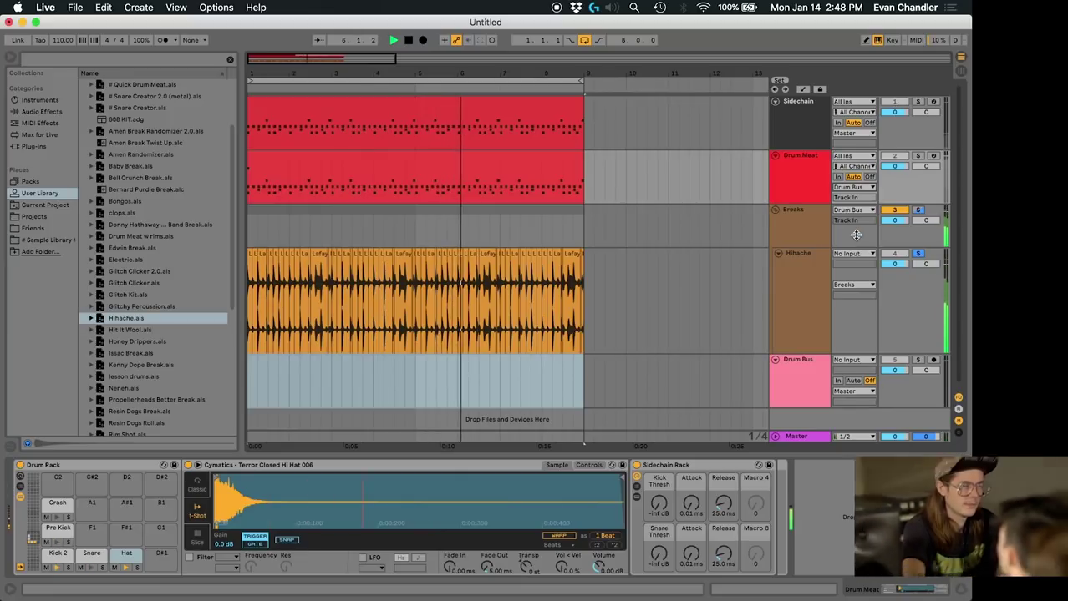
# - Color the Breaks group and the Hihache track orange and the Drum Bus track red
pyautogui.click(808, 216)
pyautogui.rightClick(809, 215)
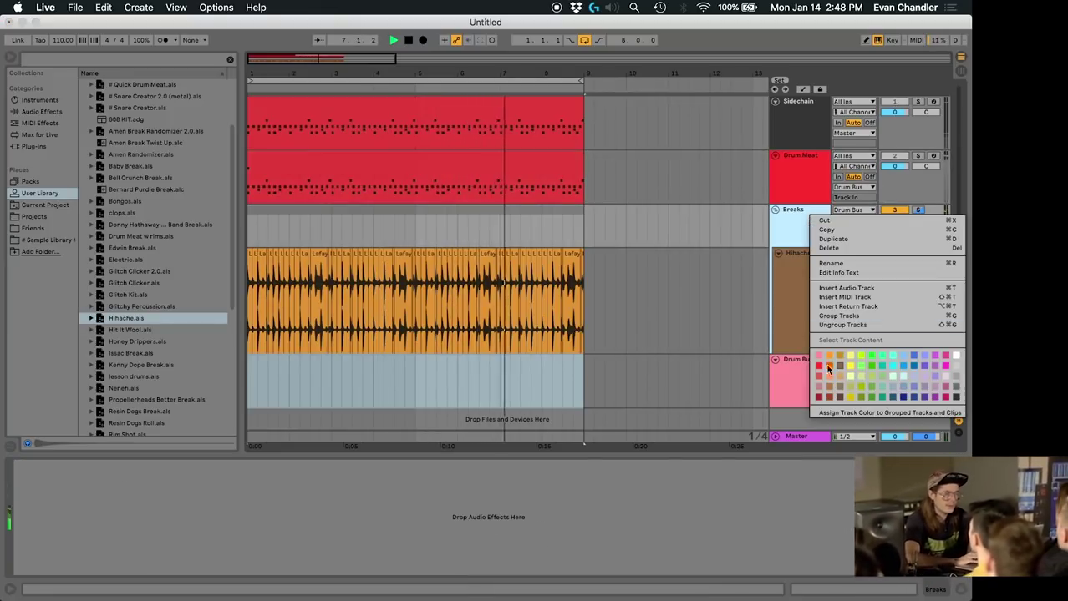
pyautogui.click(830, 355)
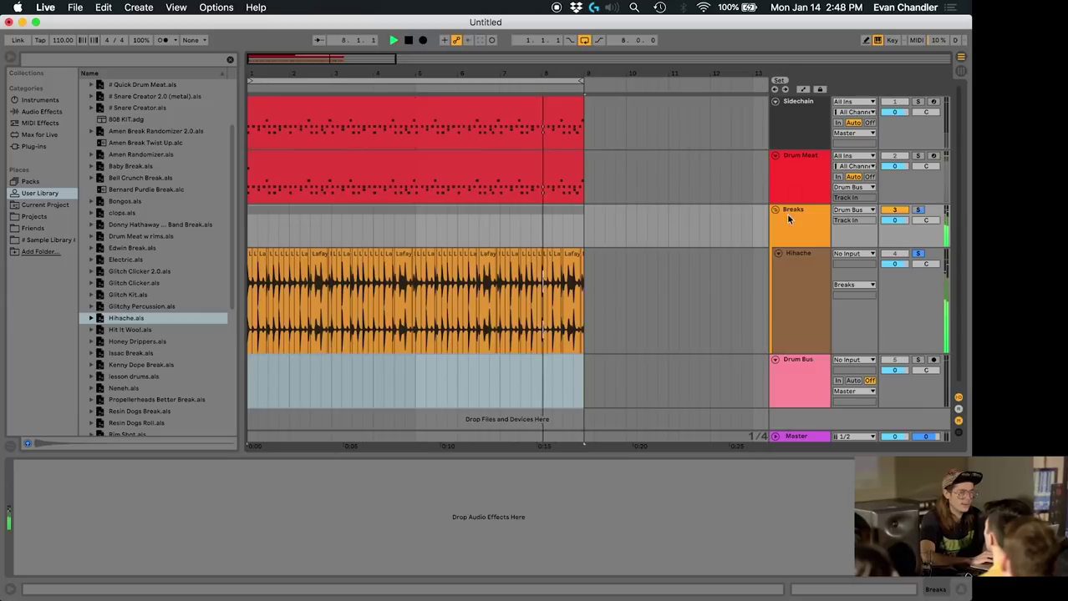
pyautogui.click(790, 264)
pyautogui.rightClick(790, 265)
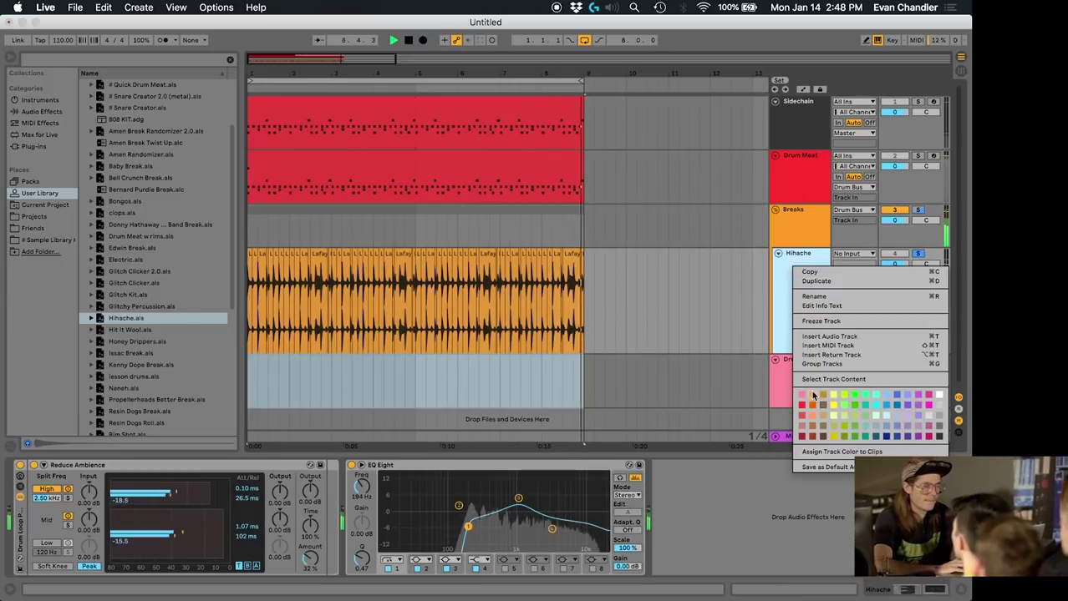
pyautogui.click(811, 399)
pyautogui.rightClick(793, 369)
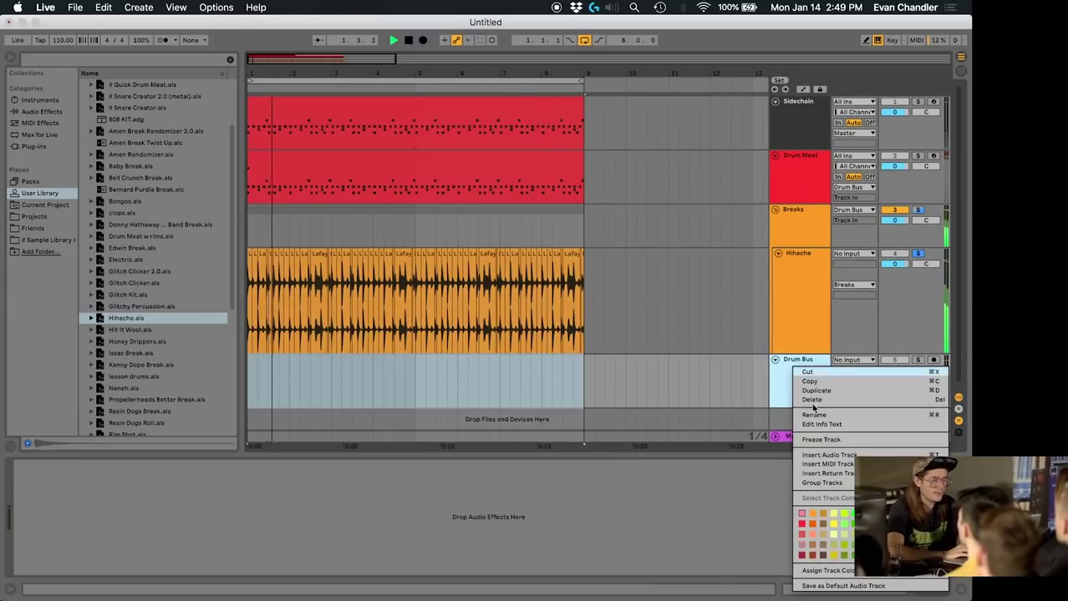
pyautogui.click(801, 525)
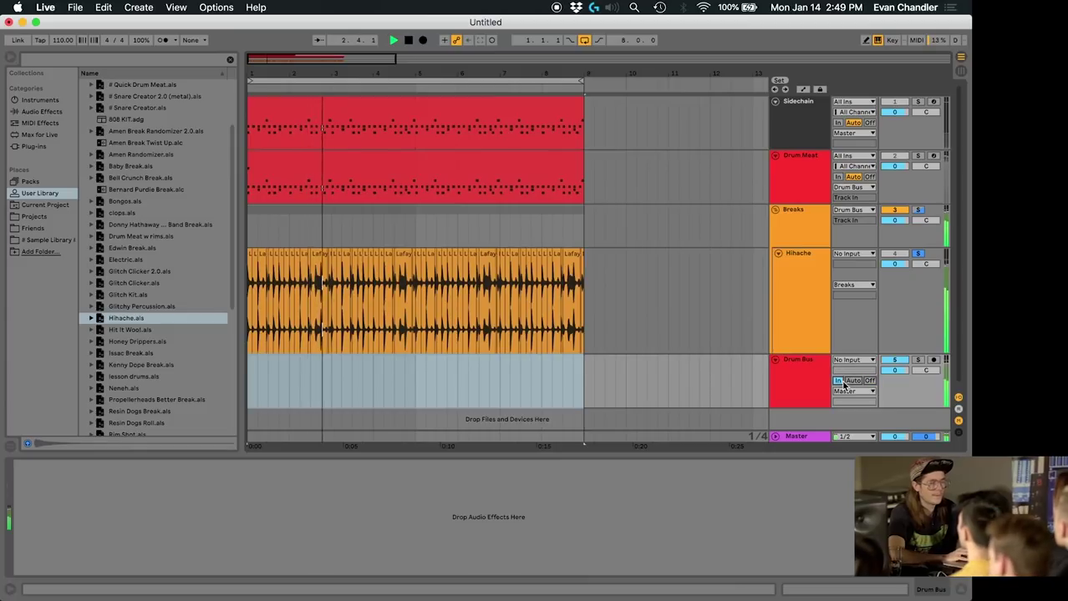
# - Set Drum Bus monitoring to In and clear the solo so that all tracks play through
pyautogui.click(917, 360)
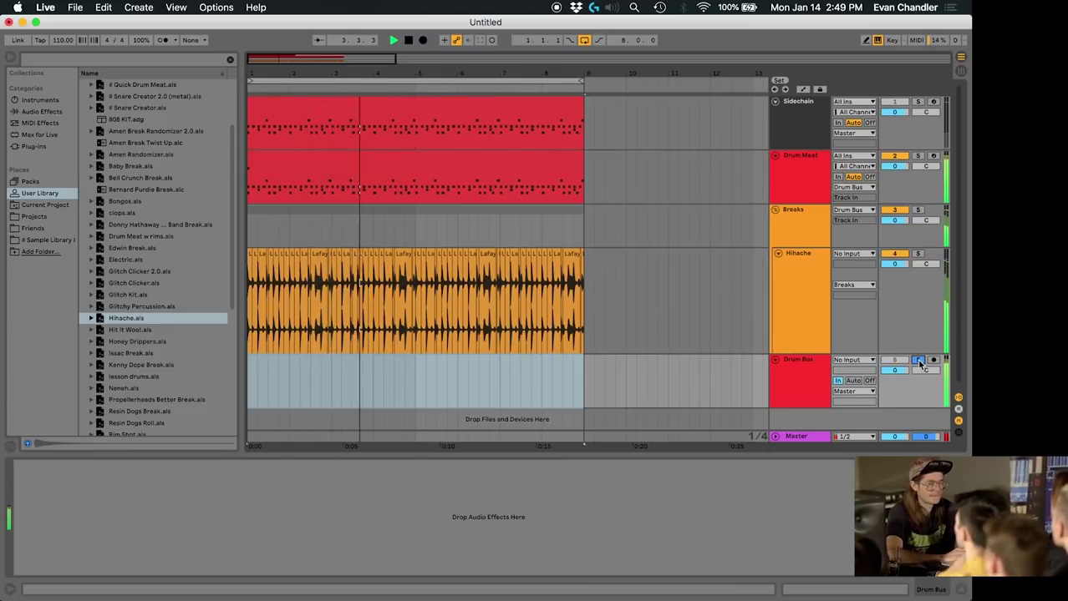
pyautogui.click(805, 365)
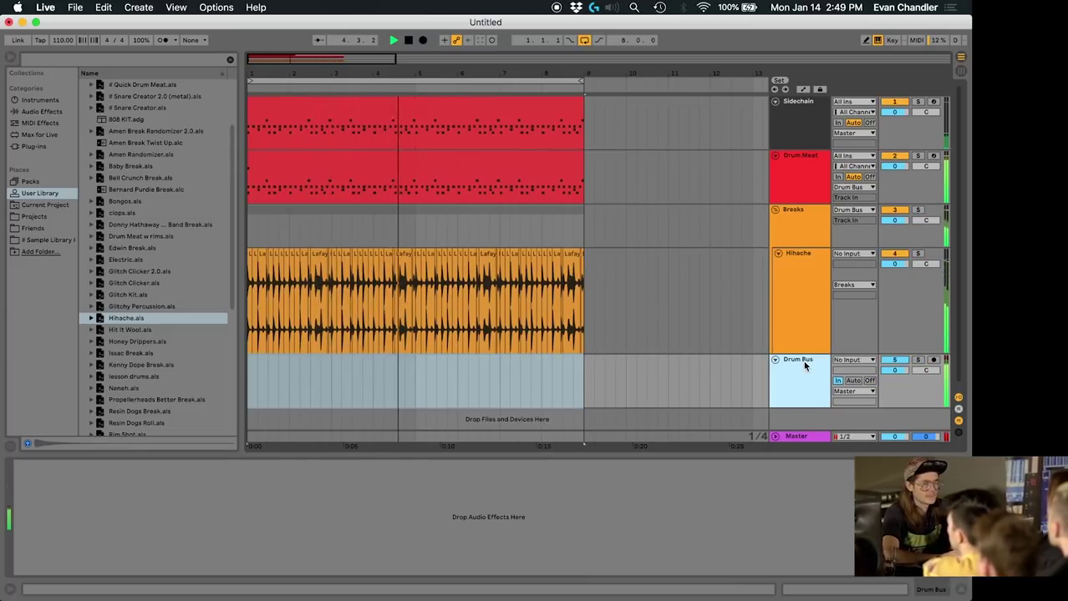
# - Copy the Sidechain Rack from the Sidechain track to the Hihache track after EQ Eight in Session View, and play it back
pyautogui.press('Tab')
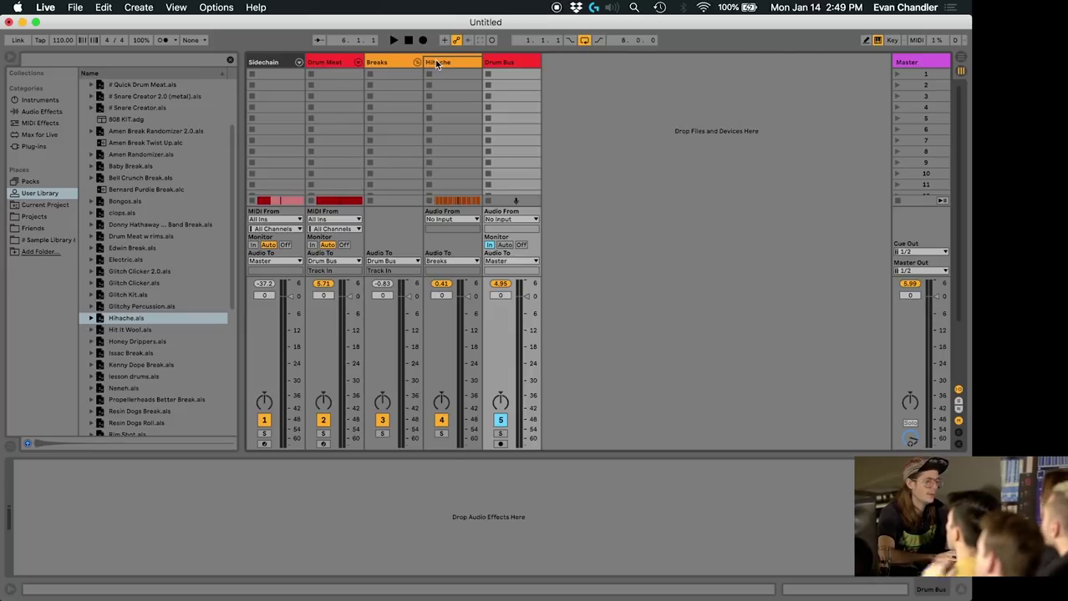
pyautogui.click(492, 64)
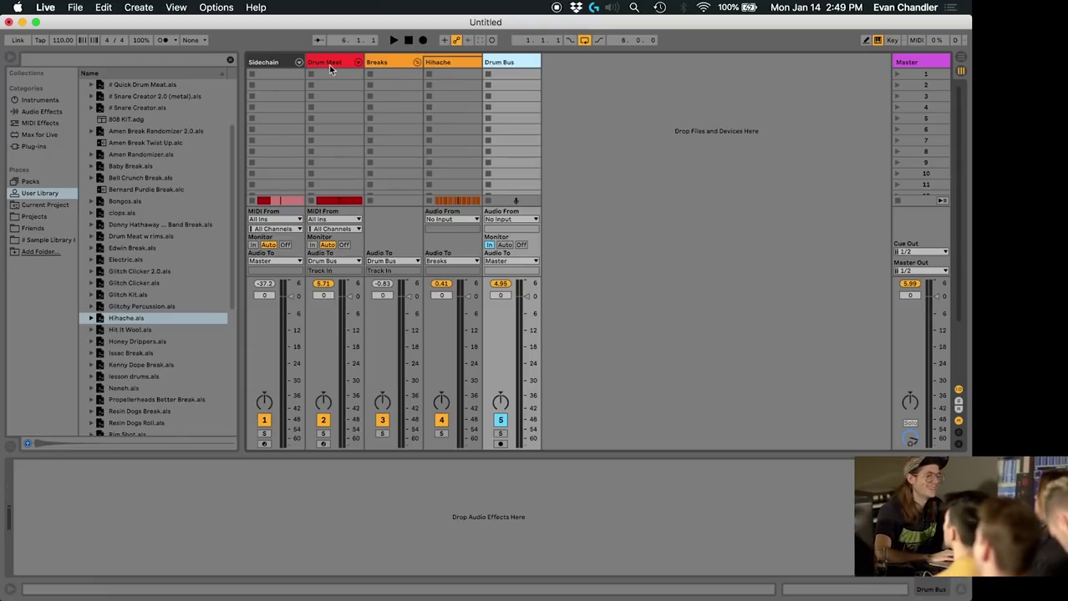
pyautogui.click(283, 66)
pyautogui.click(246, 466)
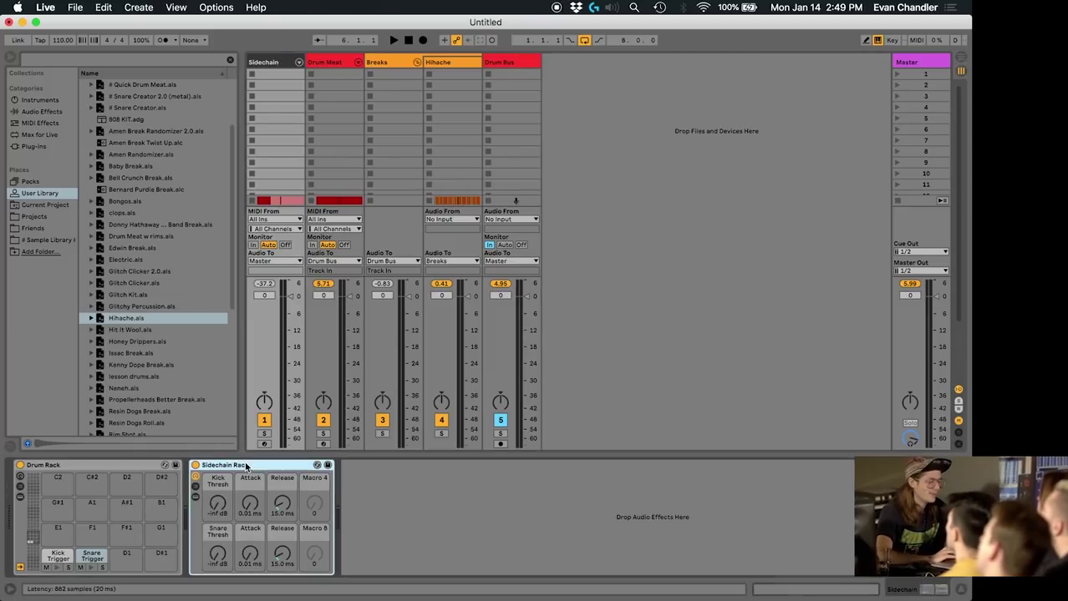
pyautogui.click(449, 63)
pyautogui.press('space')
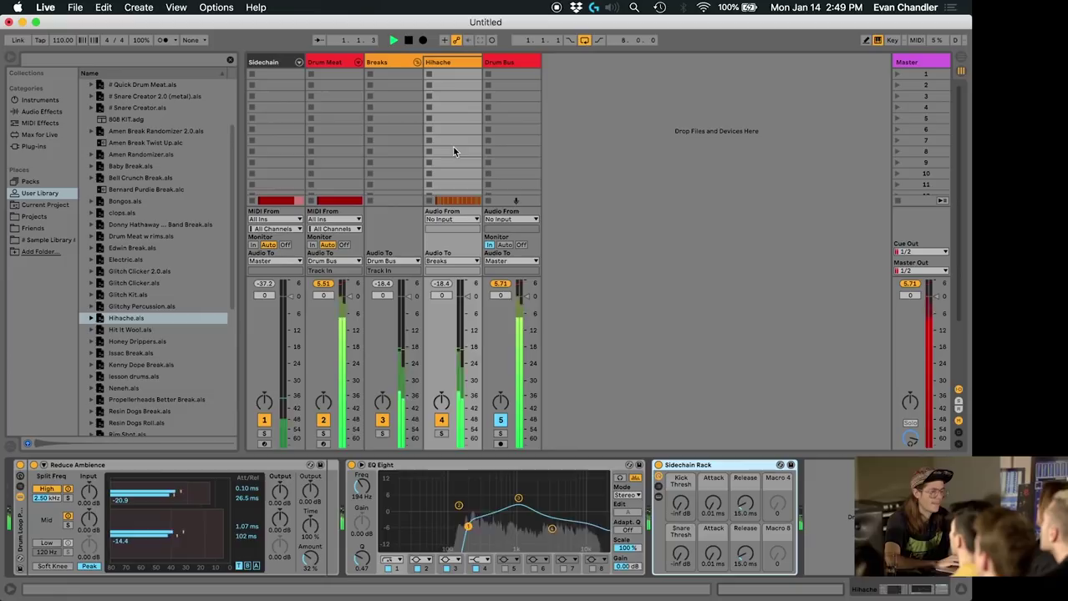
# - Set the Fade In of the Crash pad's sample in the Drum Meat Drum Rack to about 29.8 ms, checking it in playback
pyautogui.click(338, 62)
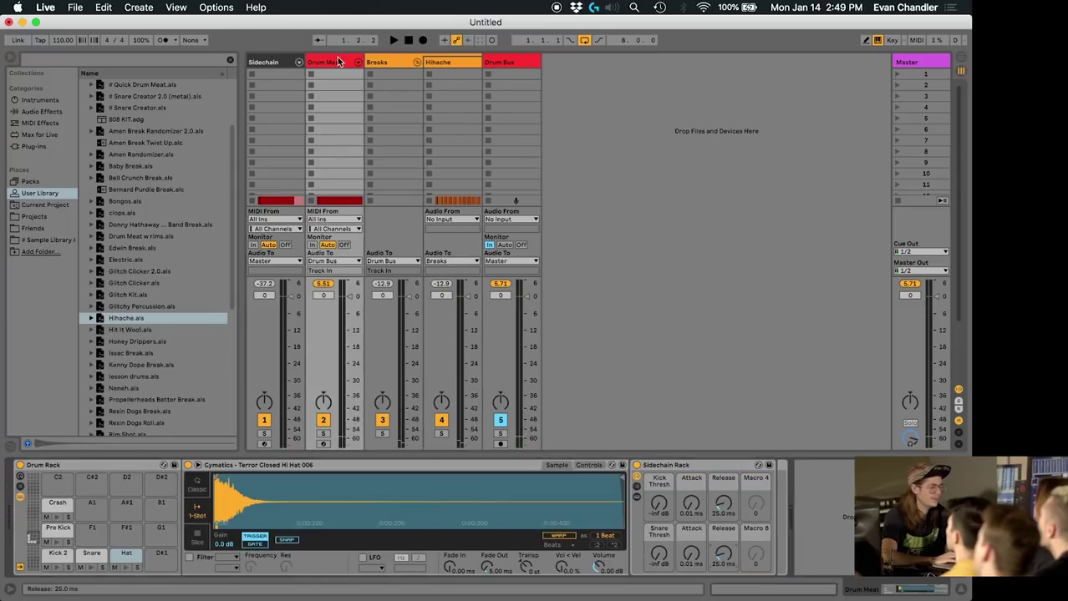
pyautogui.click(670, 468)
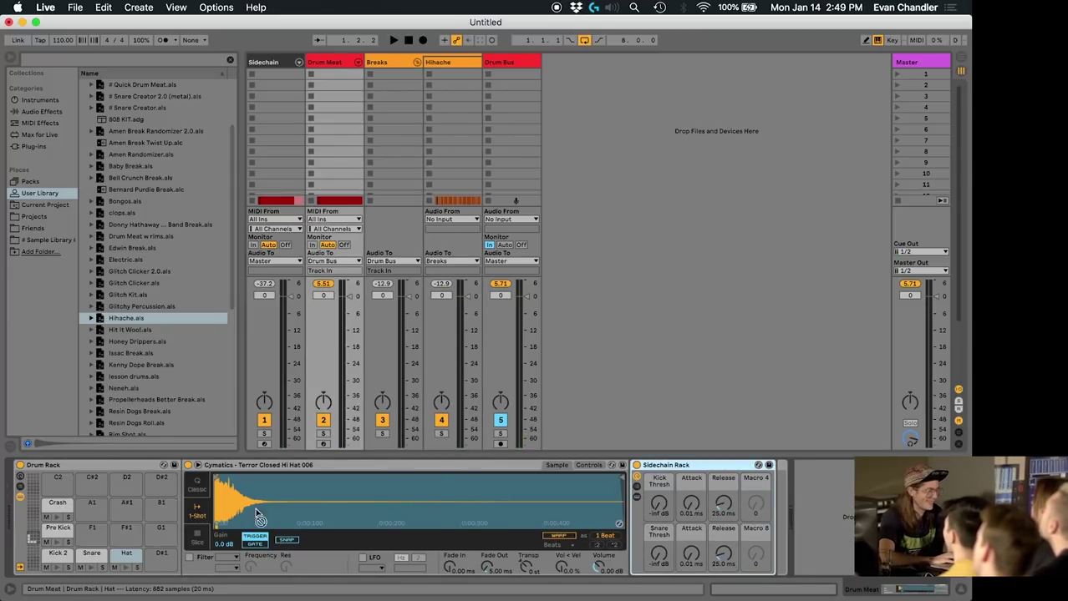
pyautogui.click(55, 510)
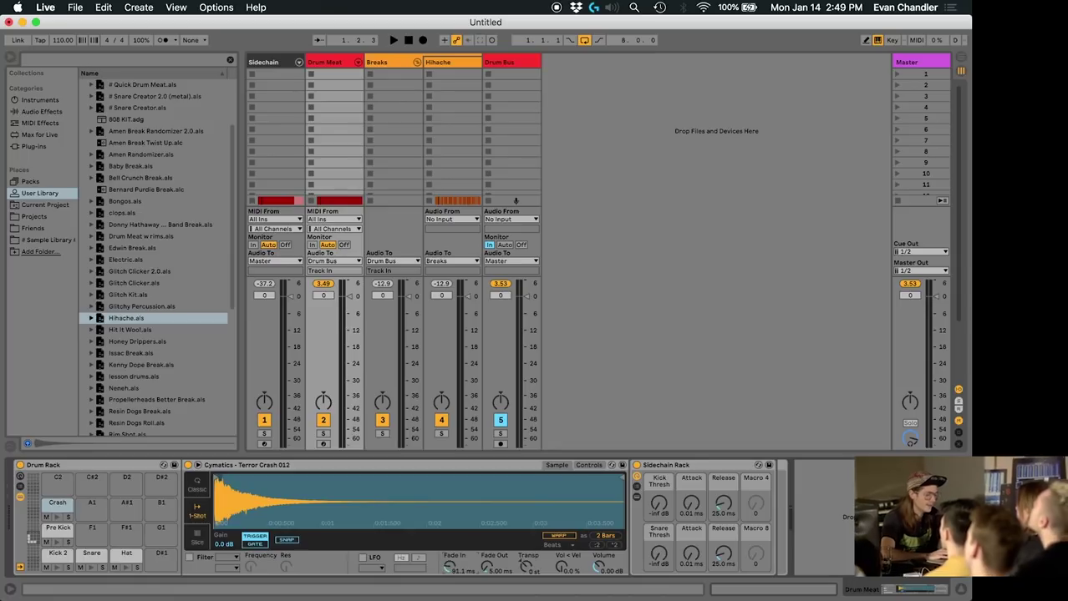
pyautogui.press('space')
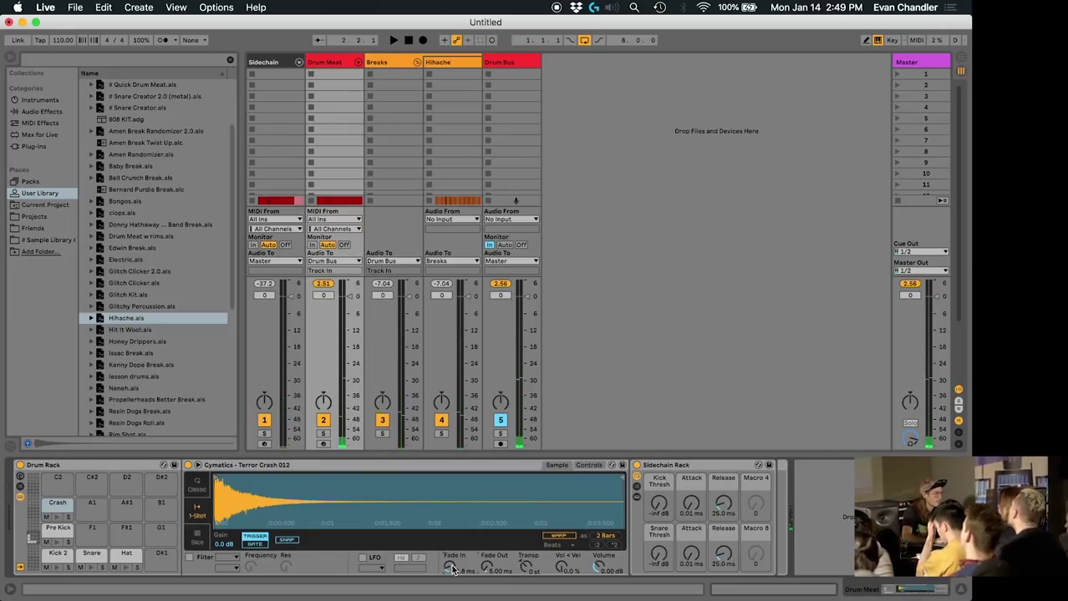
# - Add the Reverb audio effect after the Crash pad's sampler in the Drum Meat Drum Rack
pyautogui.click(29, 111)
pyautogui.scroll(-3, 160, 272)
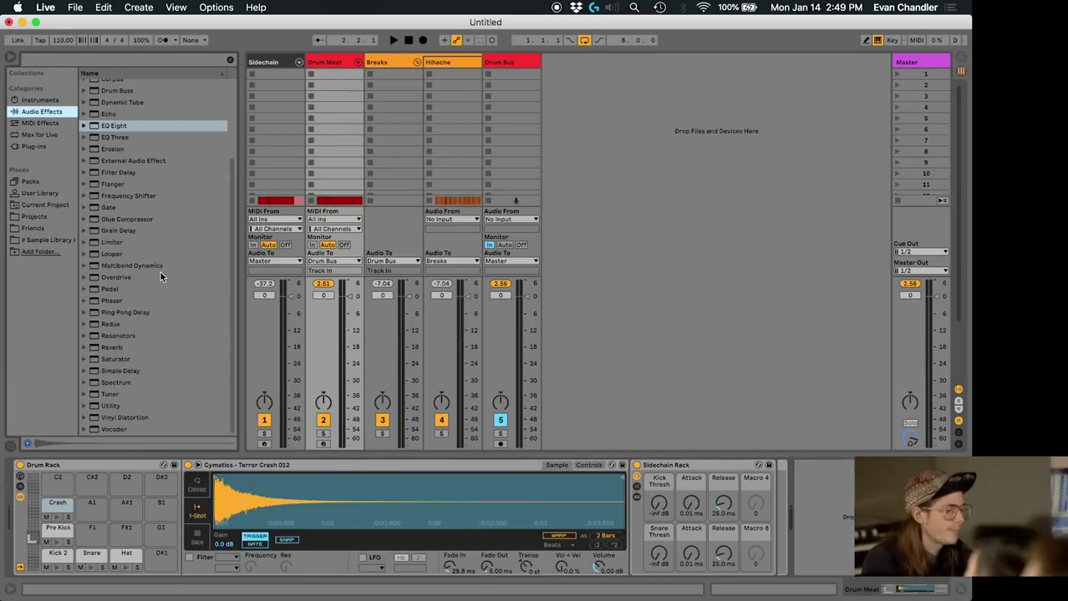
pyautogui.click(116, 348)
pyautogui.moveTo(634, 511); pyautogui.dragTo(711, 521)
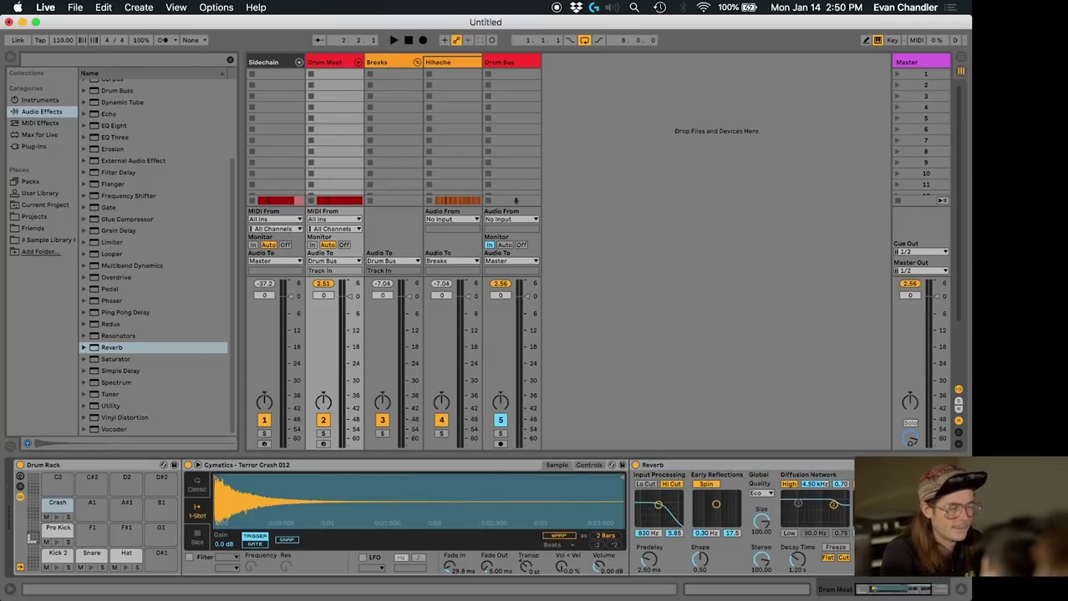
# - Set the crash Reverb to 11.8 s decay time and High quality, with Lo Cut on and Hi Cut off
pyautogui.press('space')
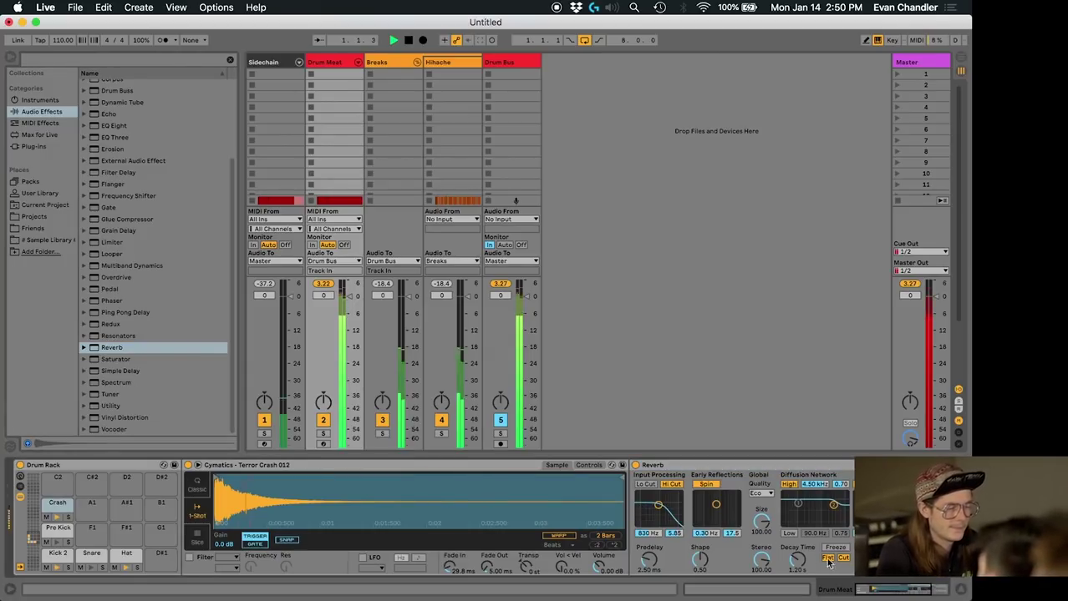
pyautogui.moveTo(797, 560); pyautogui.dragTo(797, 538)
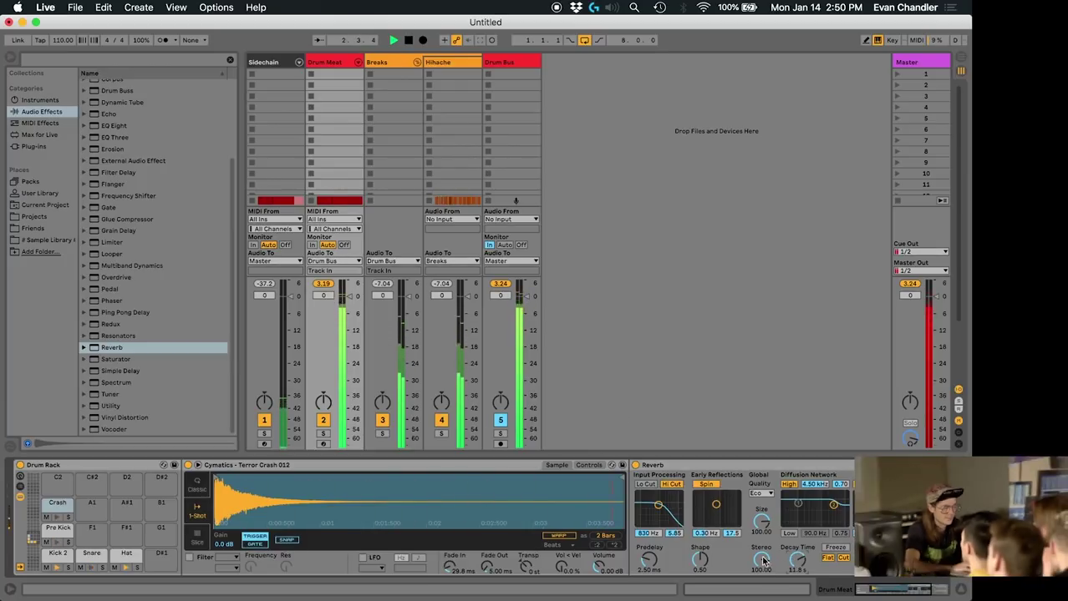
pyautogui.click(763, 495)
pyautogui.click(761, 522)
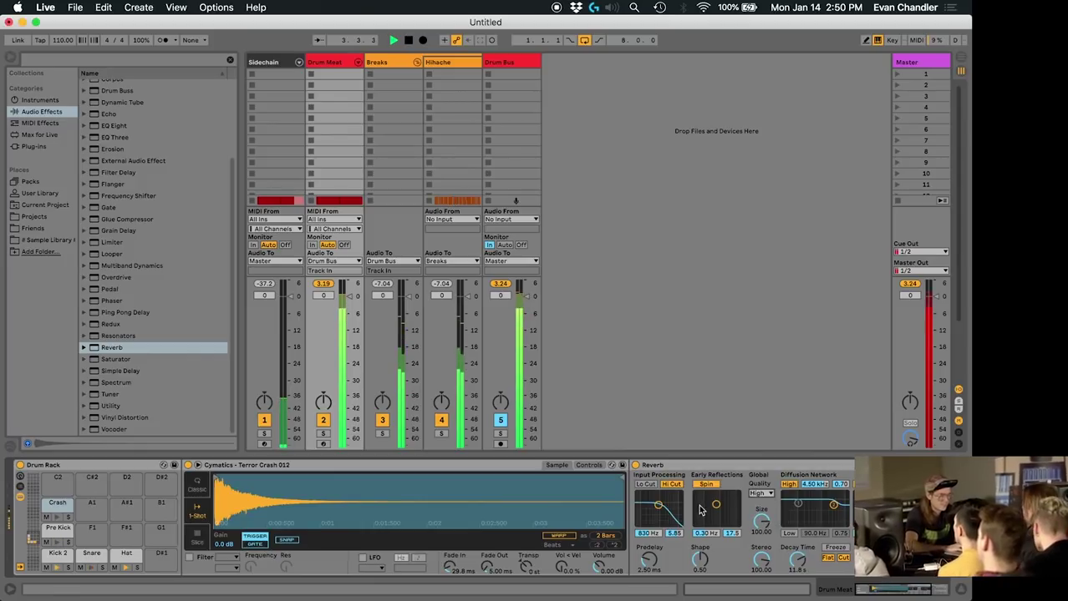
pyautogui.click(672, 485)
pyautogui.click(645, 485)
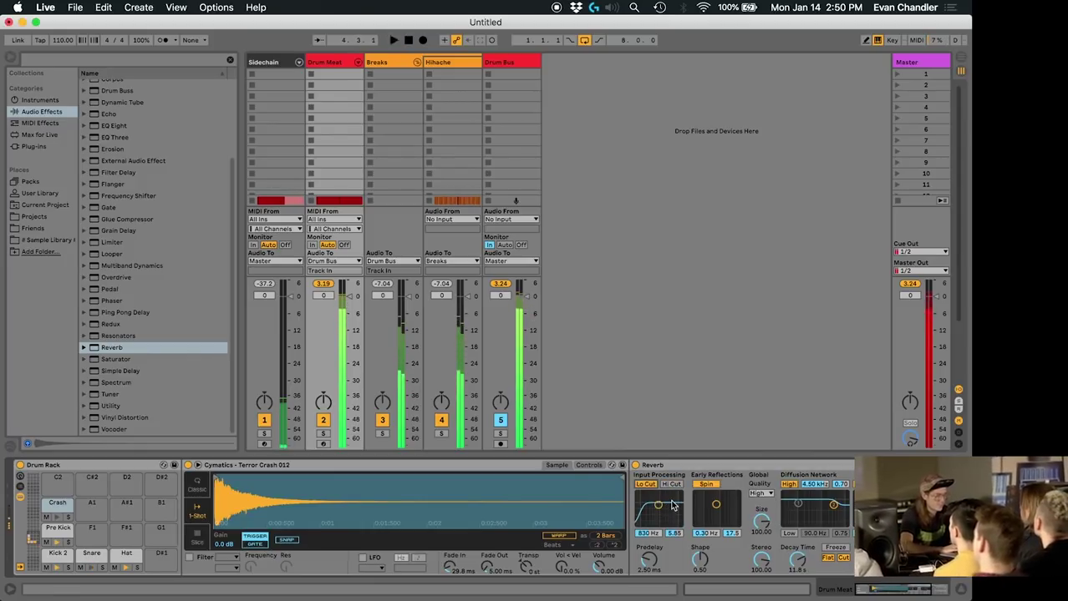
# - Set the crash Reverb's input Lo Cut frequency to about 3.02 kHz
pyautogui.moveTo(660, 507); pyautogui.dragTo(668, 505)
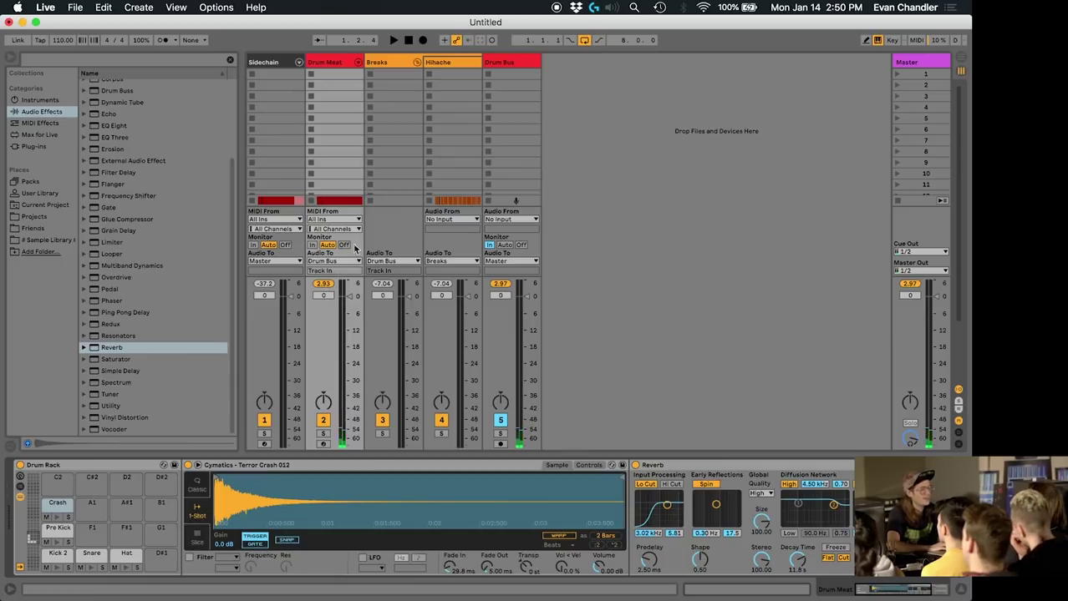
# - Lower the Drum Meat track's volume to -1.5 dB and the Breaks group's to -2.0 dB, checking the mix in playback
pyautogui.click(328, 63)
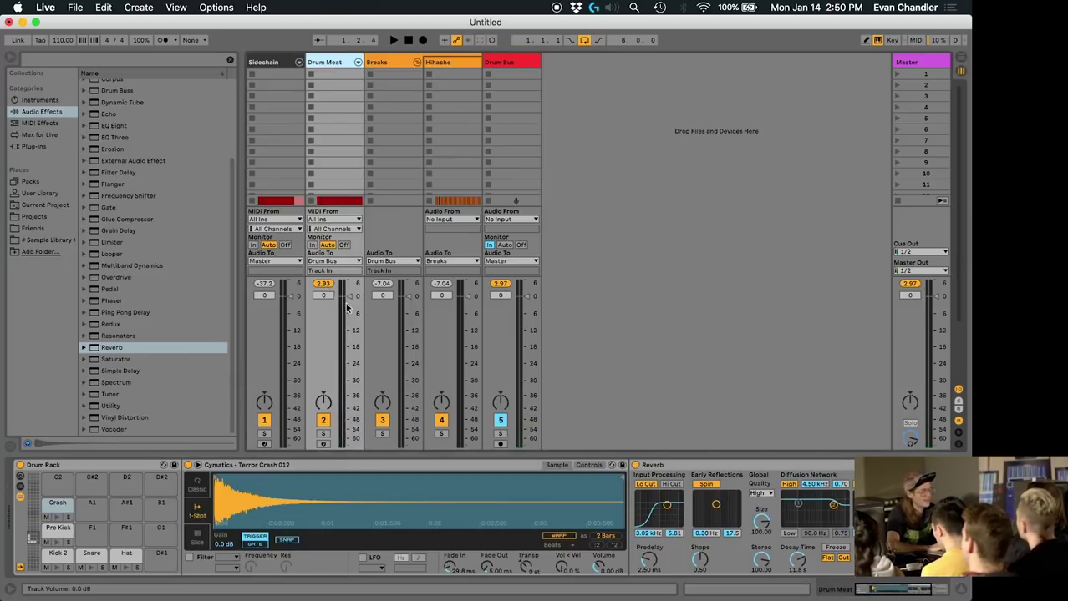
pyautogui.moveTo(350, 302); pyautogui.dragTo(350, 303)
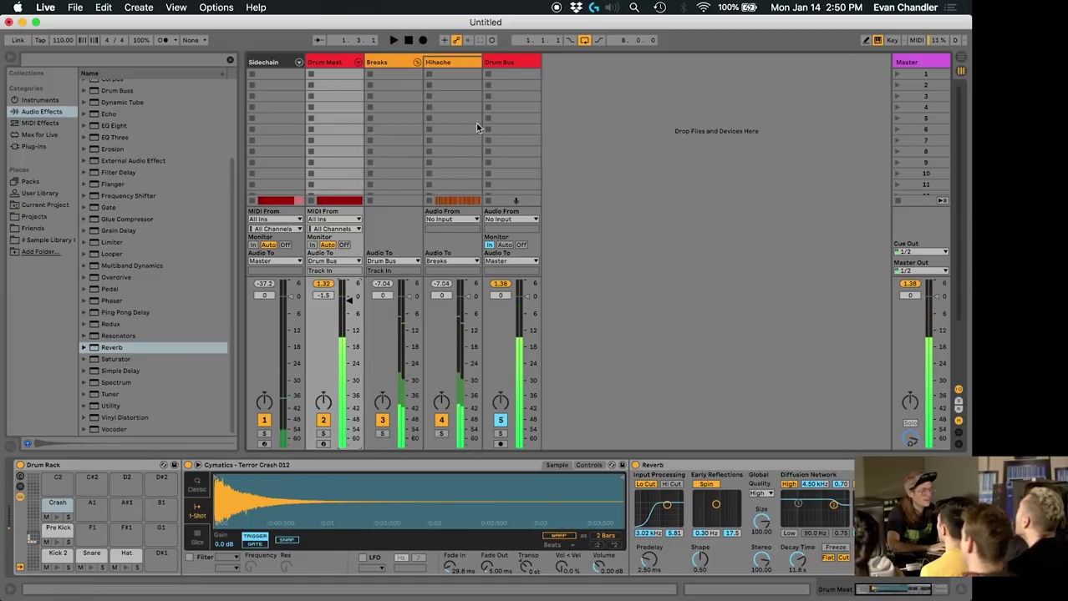
pyautogui.click(502, 69)
pyautogui.moveTo(413, 305); pyautogui.dragTo(413, 310)
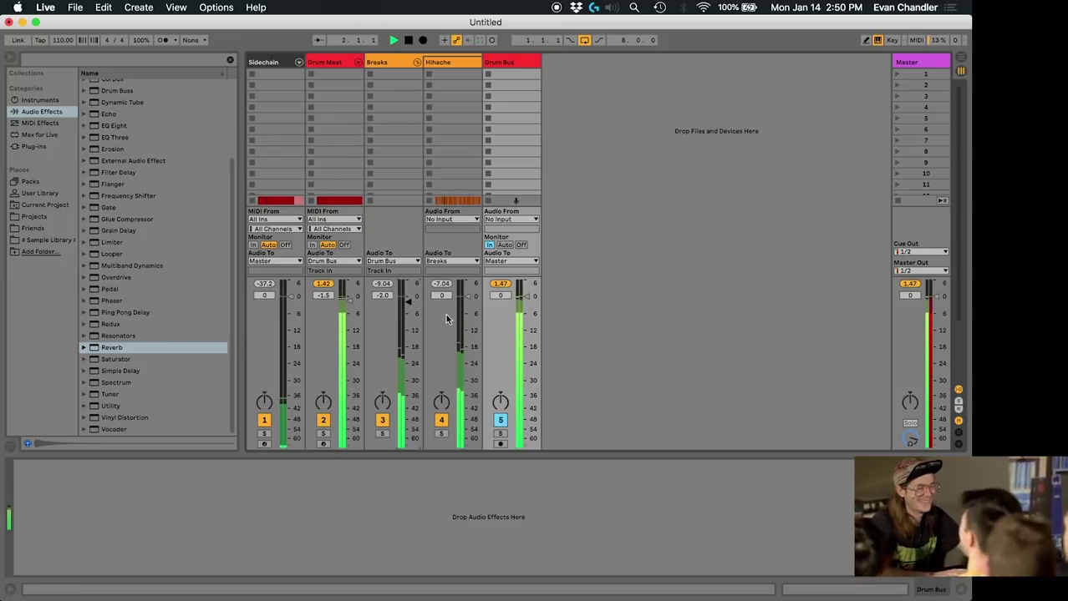
pyautogui.press('space')
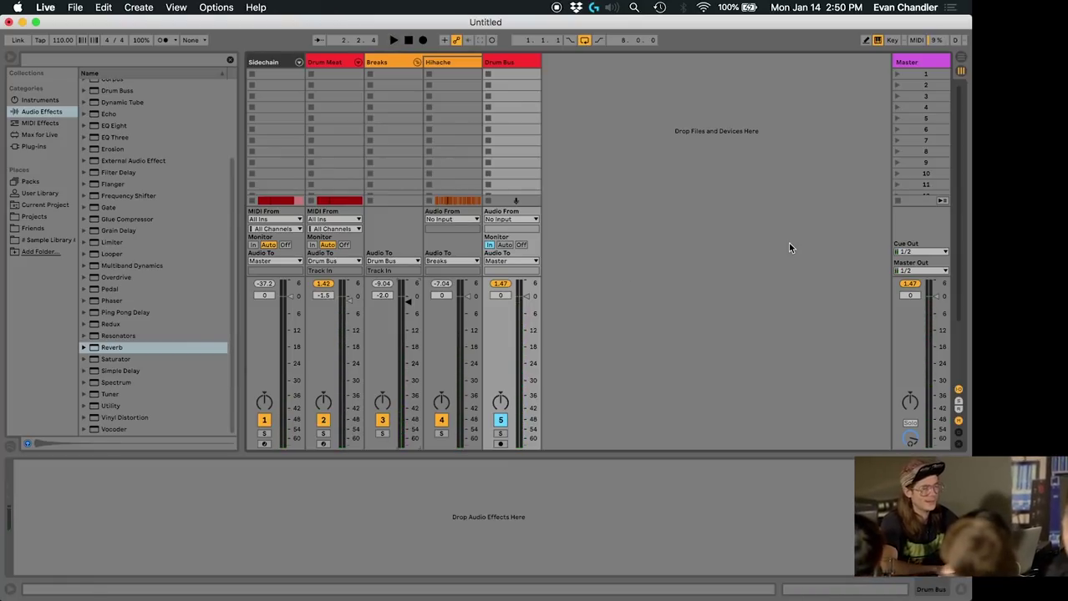
# - Reset the Drum Meat track's volume to 0 dB
pyautogui.click(925, 64)
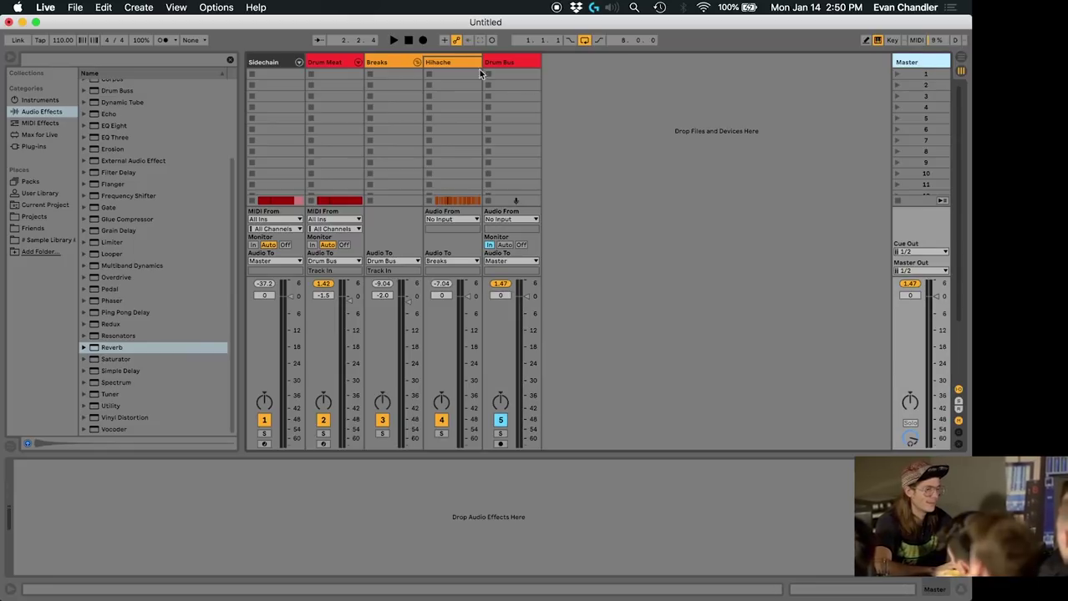
pyautogui.click(448, 64)
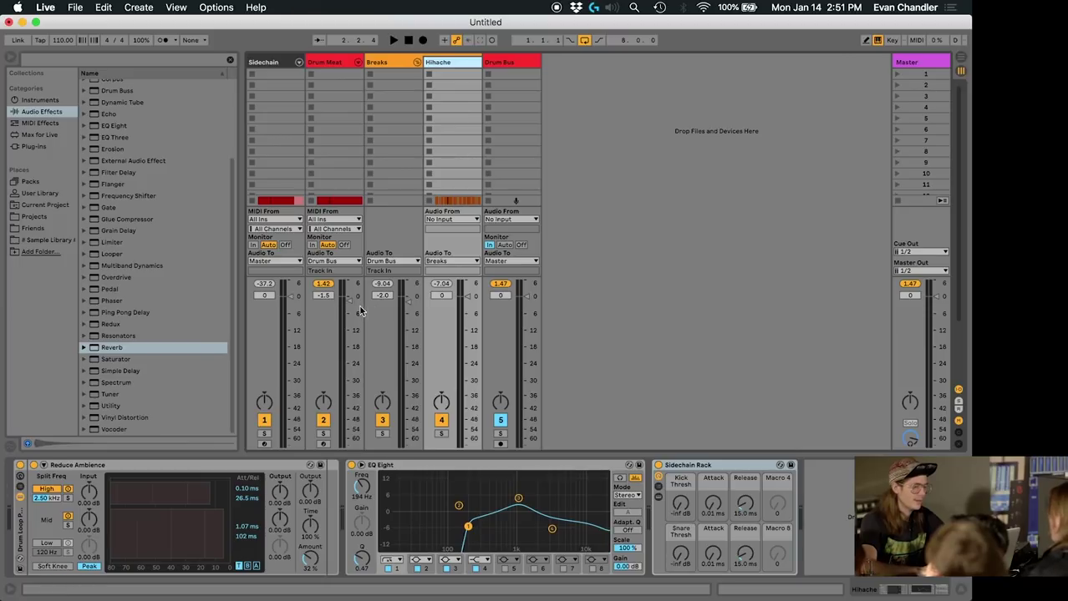
pyautogui.click(349, 350)
pyautogui.press('Delete')
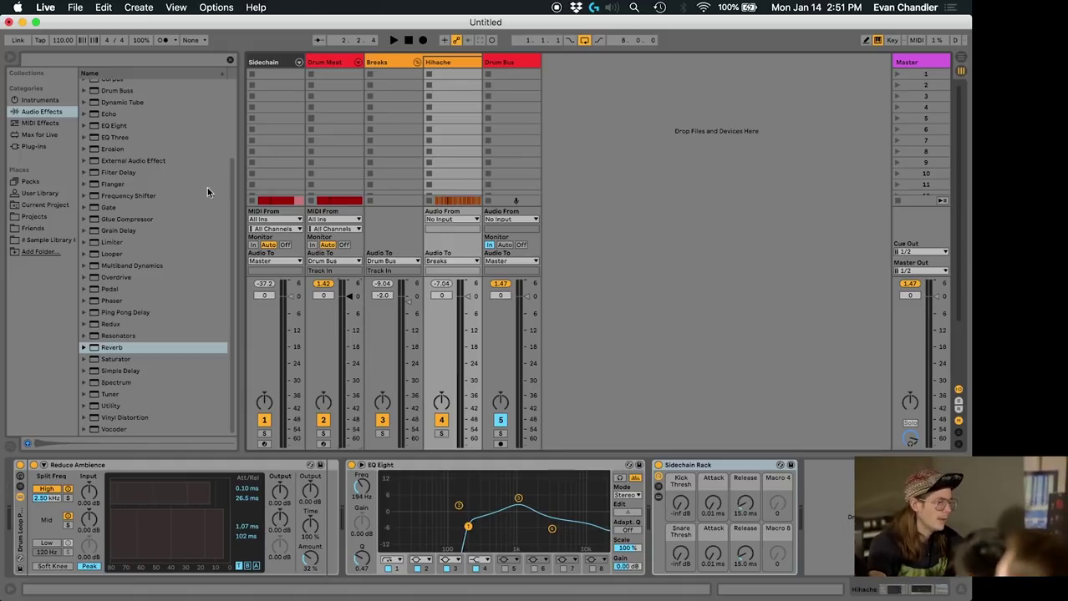
# - Add the Honey Drippers.als break from the User Library as a new track between Hihache and Drum Bus
pyautogui.click(35, 147)
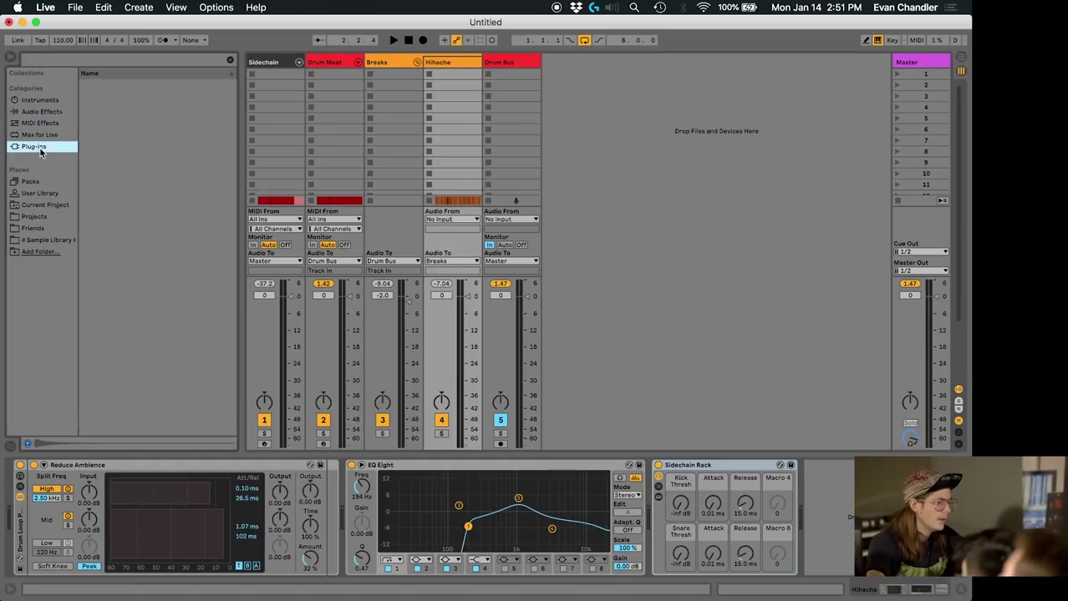
pyautogui.click(39, 194)
pyautogui.scroll(3, 134, 305)
pyautogui.scroll(-5, 134, 305)
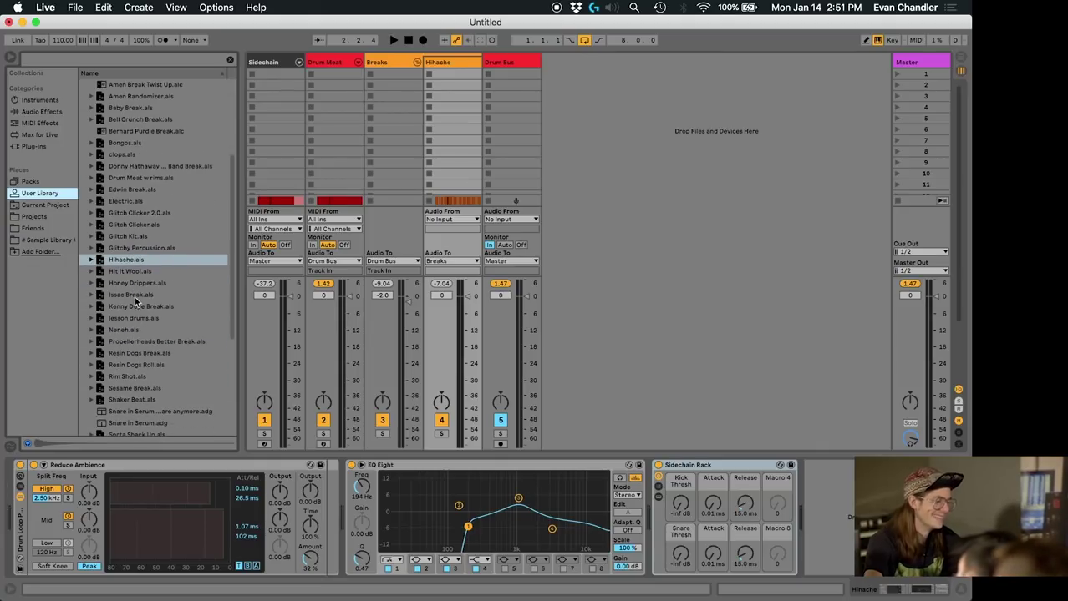
pyautogui.click(131, 286)
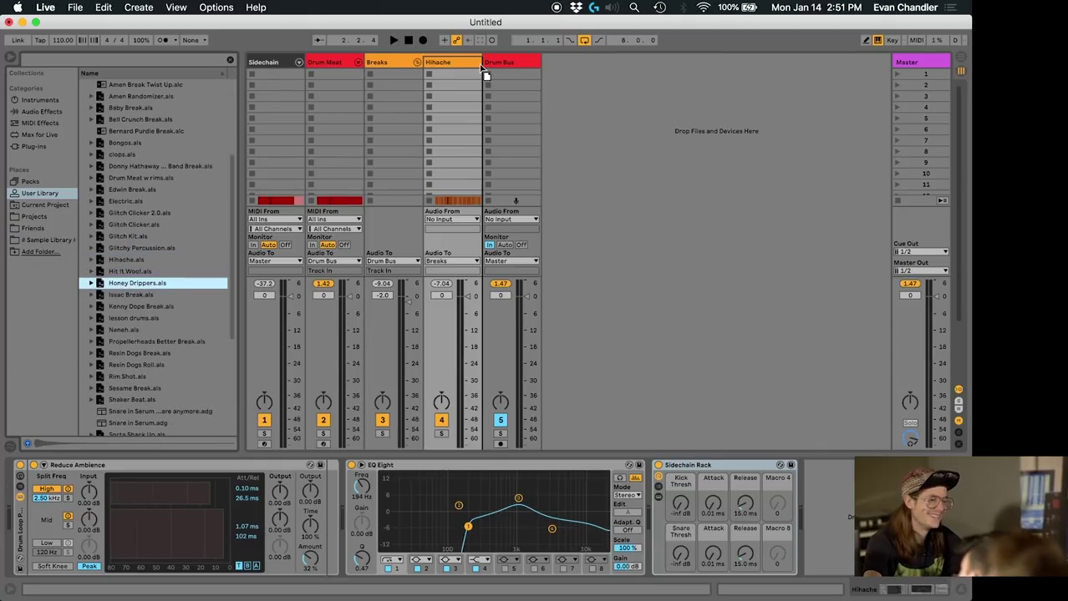
pyautogui.moveTo(481, 63); pyautogui.dragTo(481, 64)
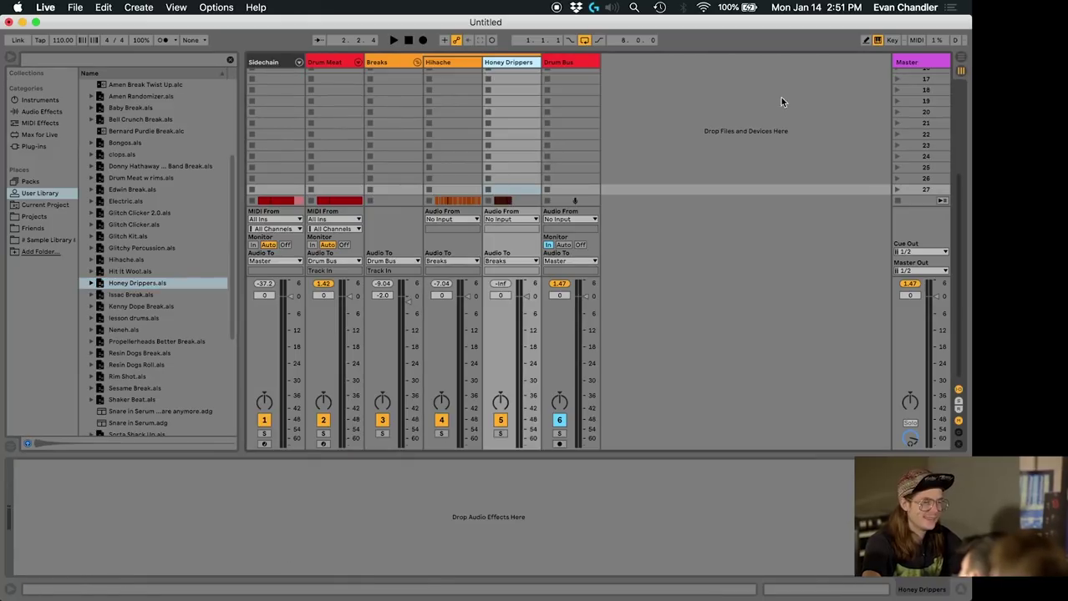
# - Extend the Honey Drippers break in Arrangement View into a single clip filling all eight bars
pyautogui.click(962, 57)
pyautogui.scroll(-3, 444, 334)
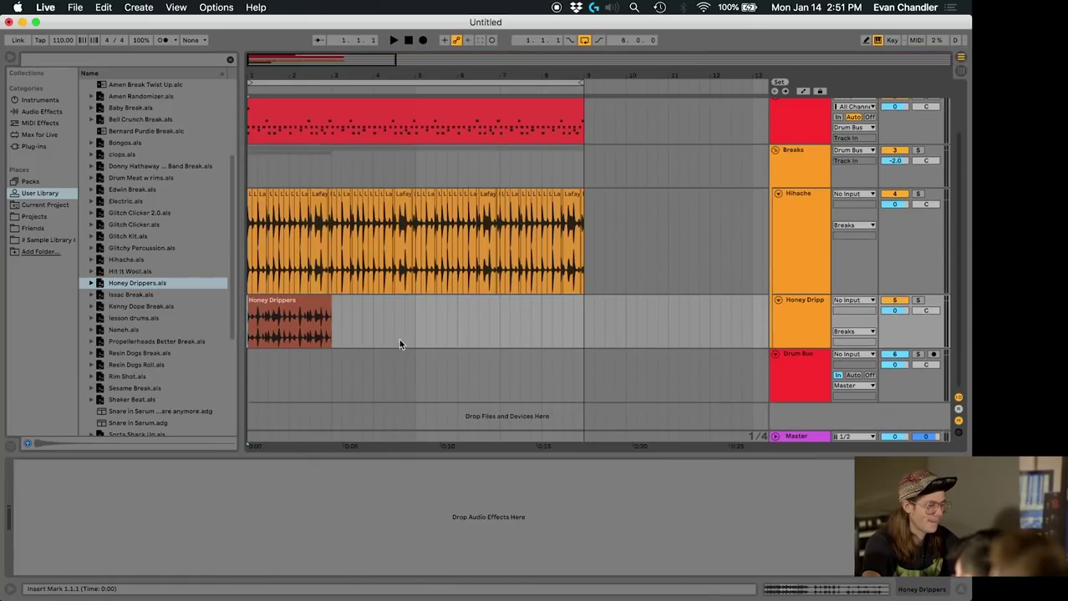
pyautogui.click(303, 309)
pyautogui.press('super+d')
pyautogui.press('super+d')
pyautogui.press('super+d')
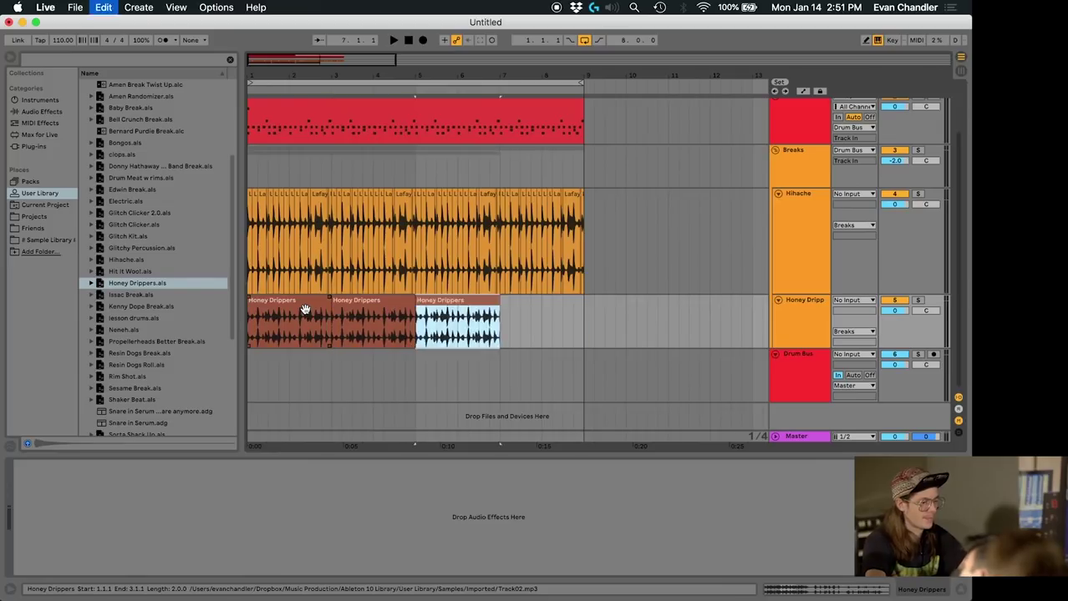
pyautogui.click(324, 305)
pyautogui.keyDown('shift'); pyautogui.click(531, 320); pyautogui.keyUp('shift')
pyautogui.press('super+j')
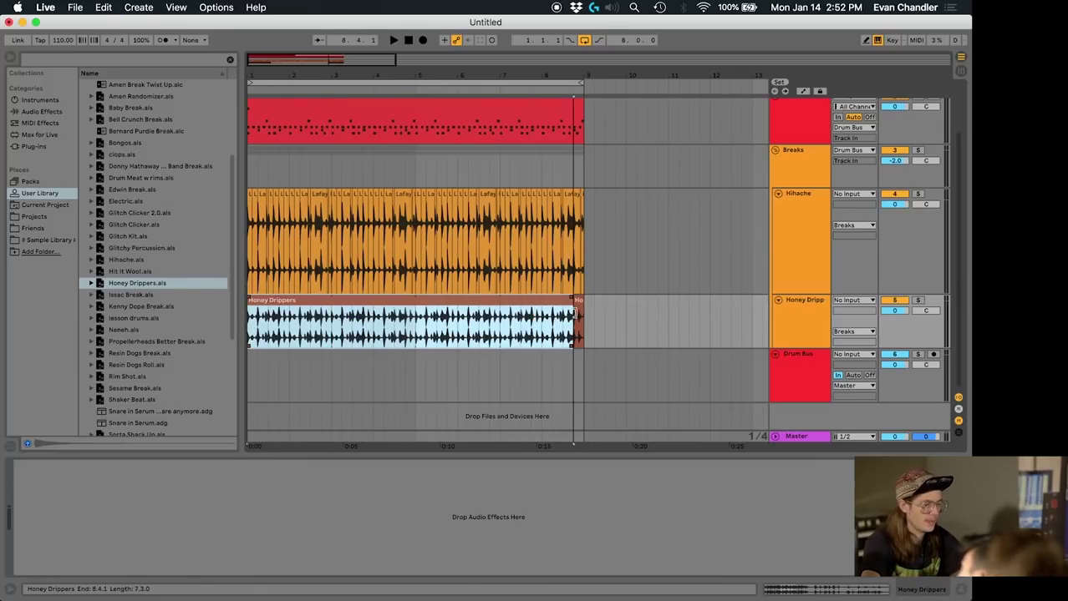
# - Solo the Honey Drippers track and play it back
pyautogui.press('space')
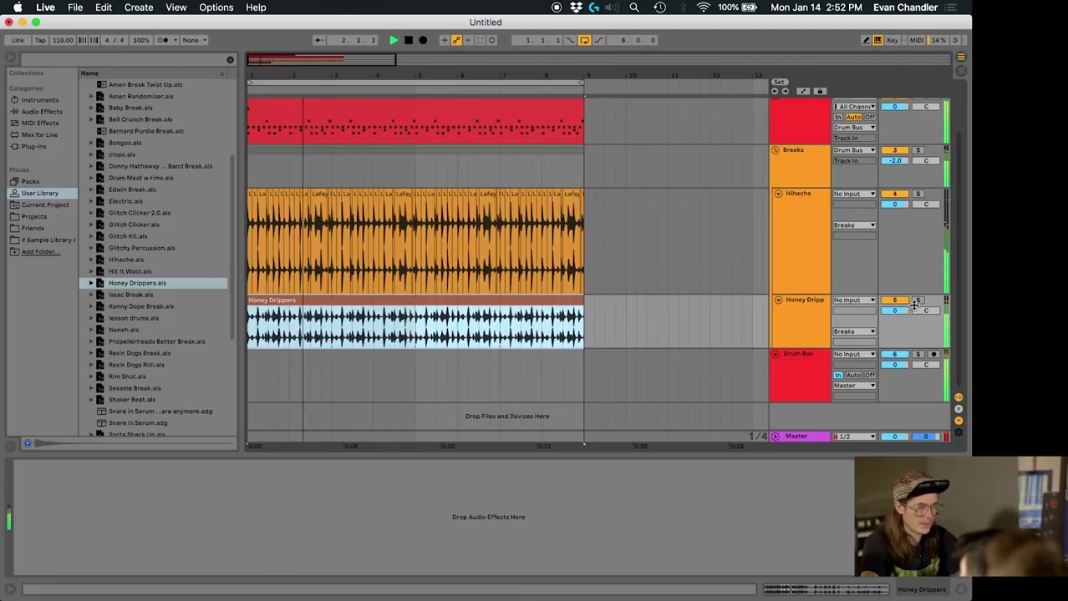
pyautogui.press('0')
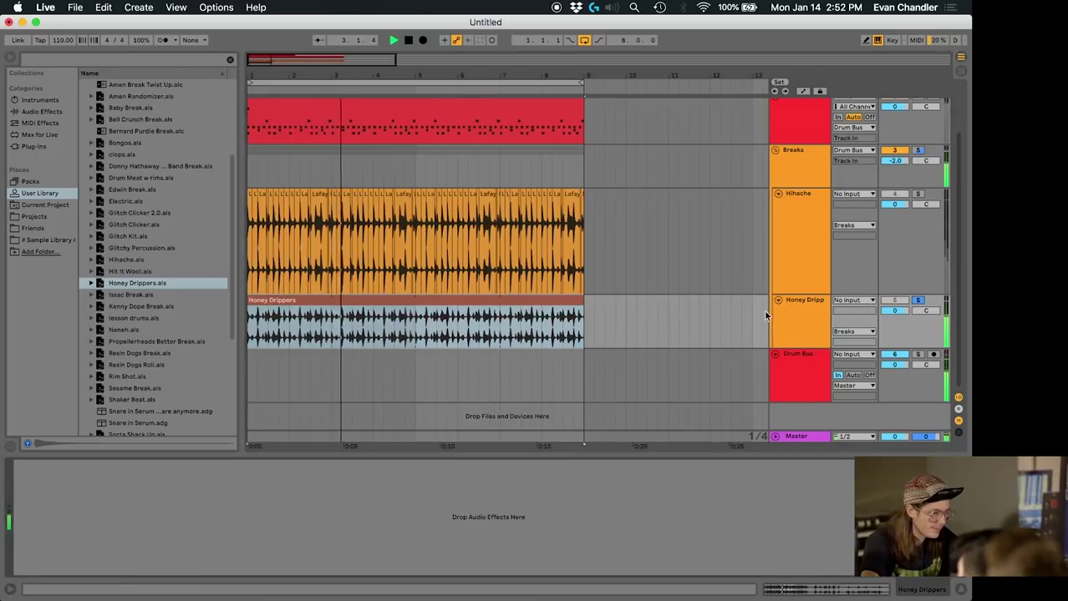
pyautogui.press('space')
# - Split the Honey Drippers section from 4.3.3 to 4.4.1 into its own clip, and delete everything from 5.1.1 onward
pyautogui.moveTo(284, 77); pyautogui.dragTo(436, 332)
pyautogui.press('super+e')
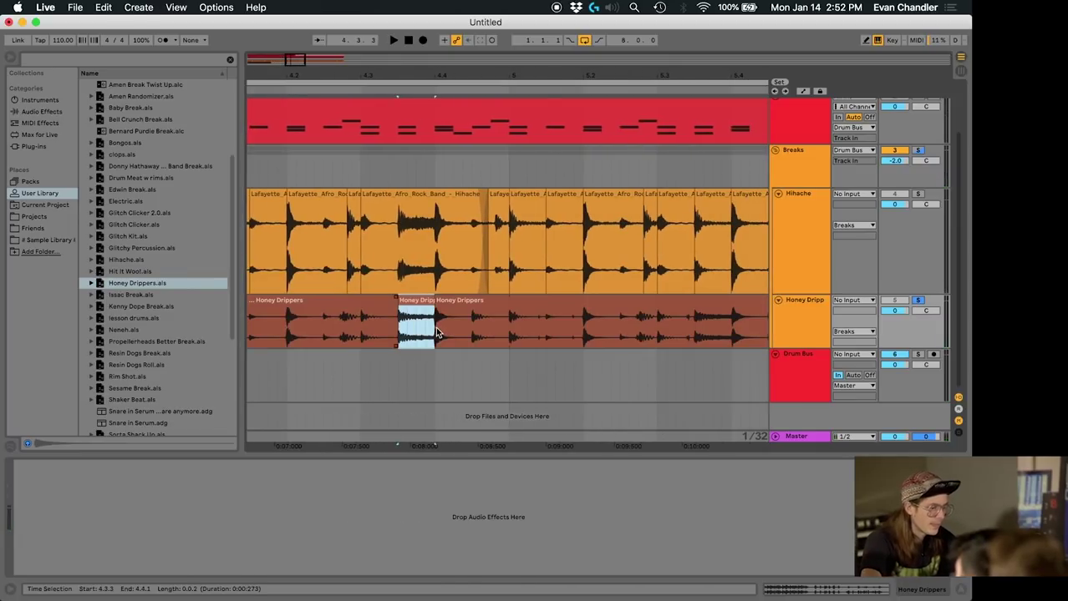
pyautogui.click(475, 299)
pyautogui.click(509, 330)
pyautogui.press('super+e')
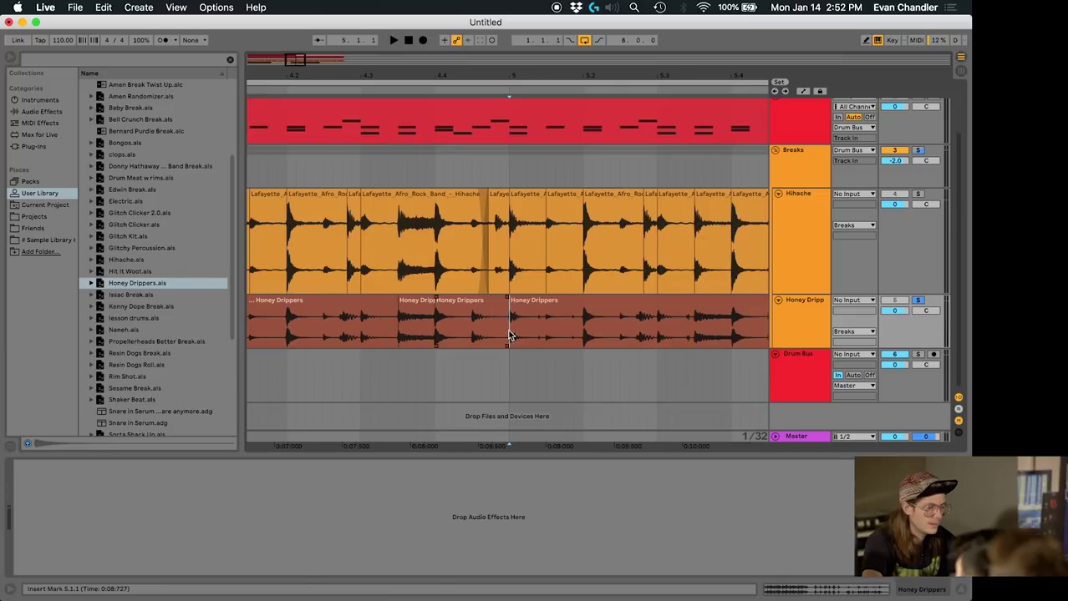
pyautogui.click(557, 298)
pyautogui.press('Delete')
# - Split the Honey Drippers clip at 3.1.1 and delete its first two bars
pyautogui.click(296, 311)
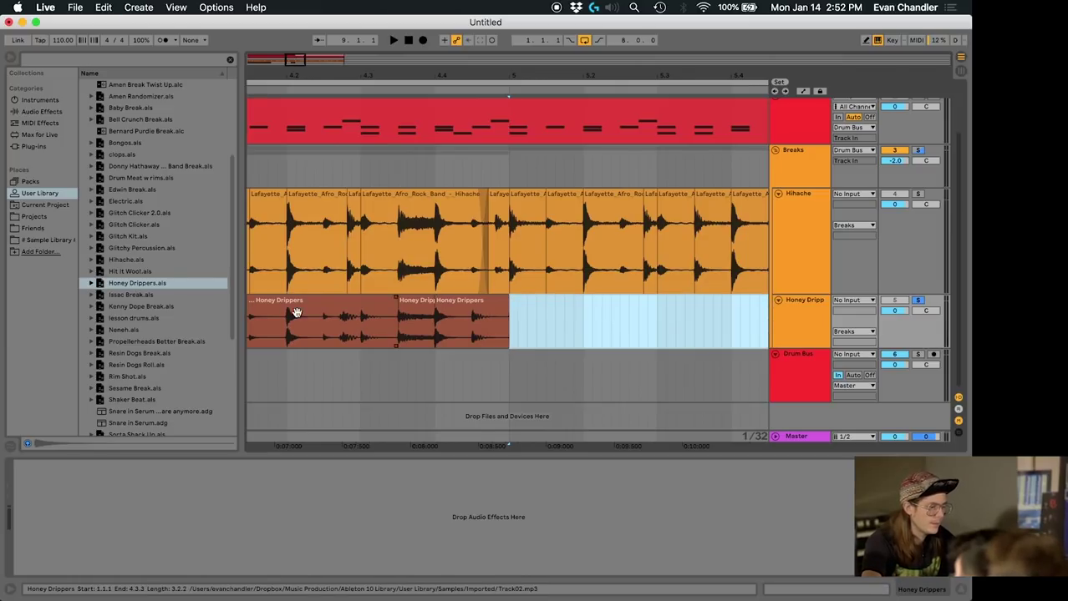
pyautogui.press('z')
pyautogui.press('x')
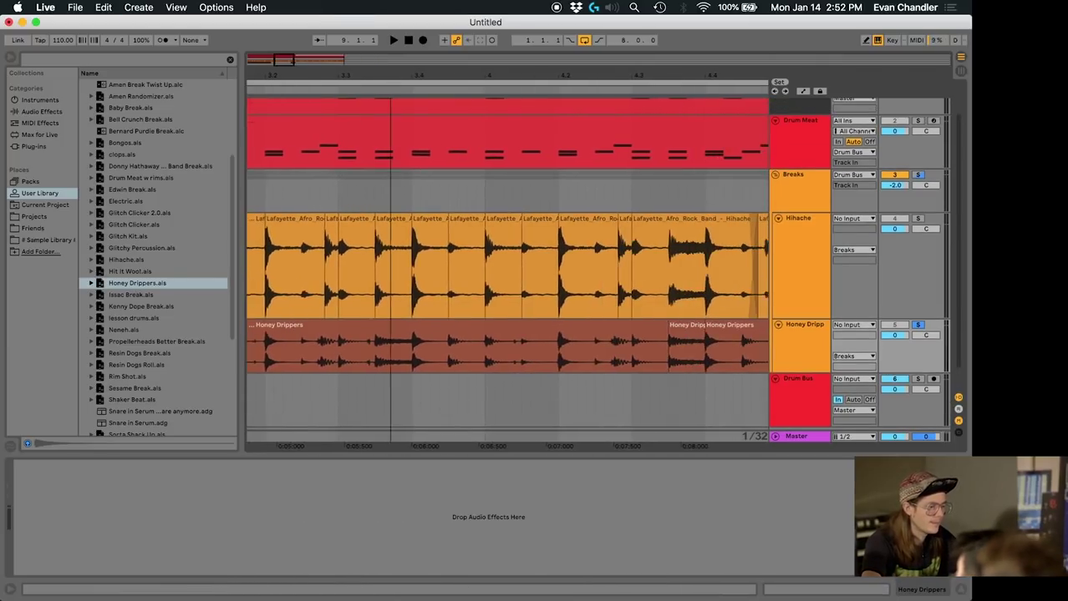
pyautogui.click(377, 345)
pyautogui.press('super+e')
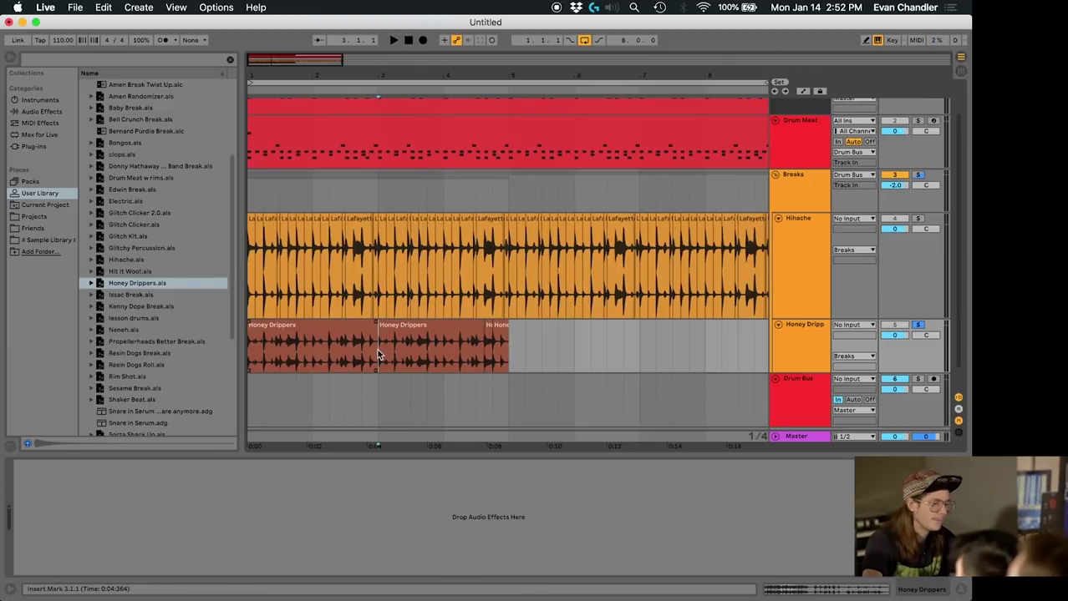
pyautogui.click(343, 334)
pyautogui.press('Delete')
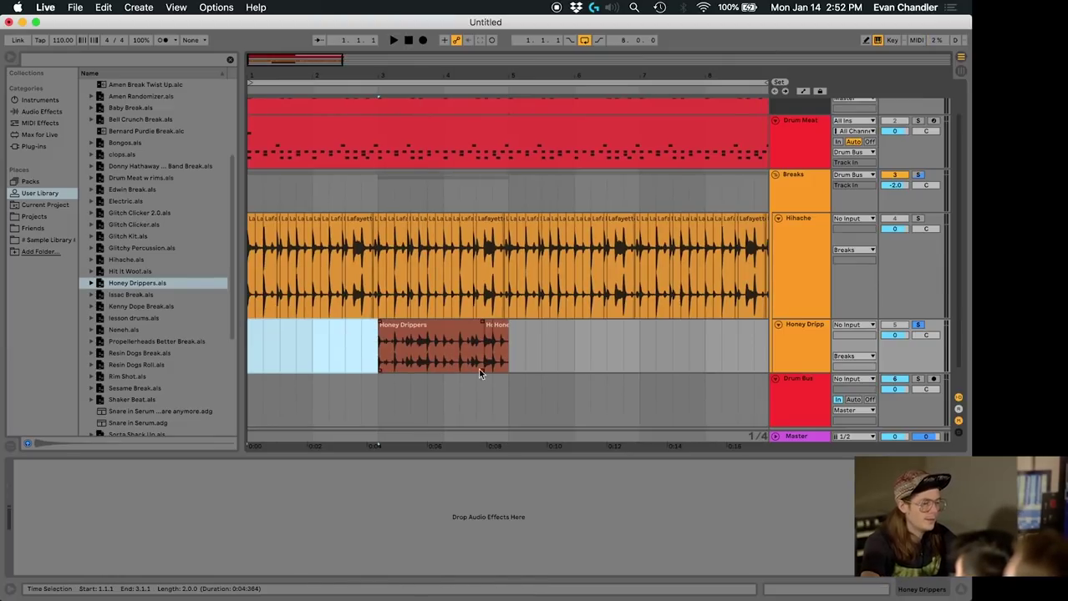
# - Move the short Honey Drippers slice from 4.3.3 to 5.3.3
pyautogui.click(498, 347)
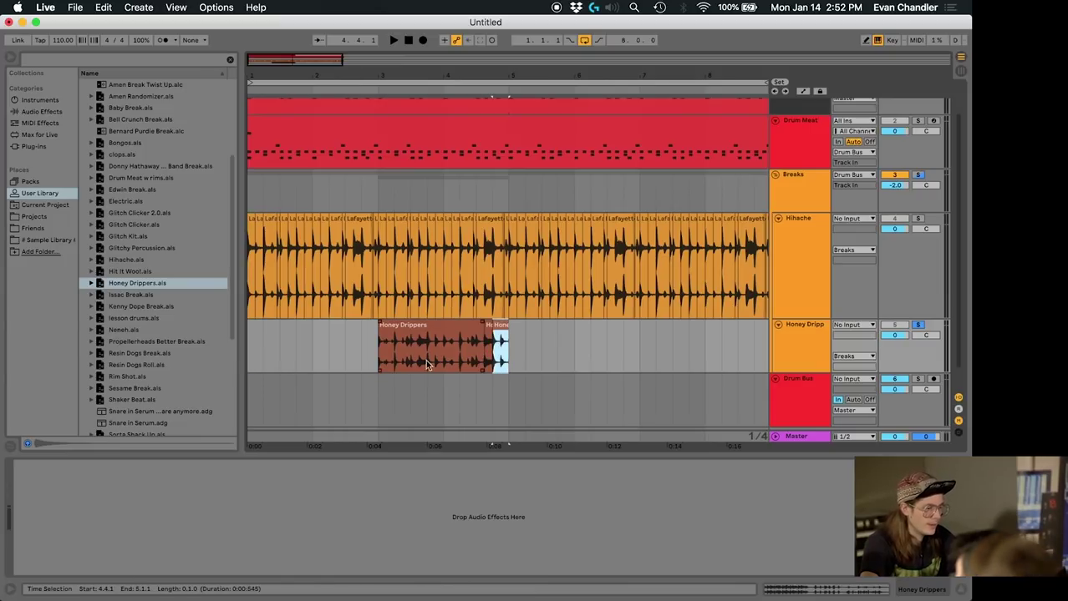
pyautogui.moveTo(487, 347); pyautogui.dragTo(553, 335)
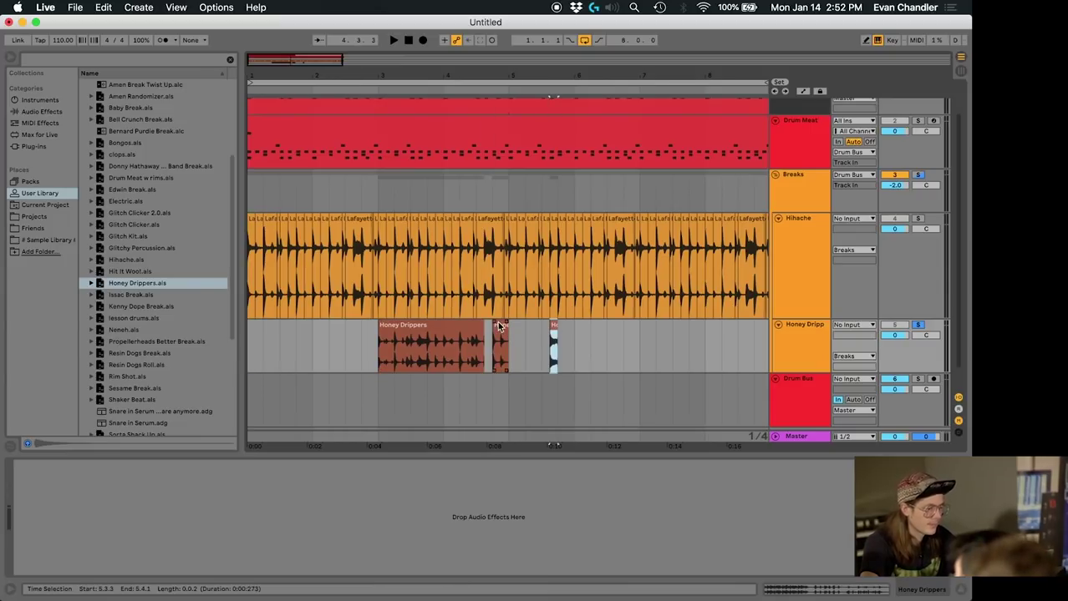
# - Set the transient envelope of the two Honey Drippers clips between bars 3 and 5 to 19 and play them back
pyautogui.click(499, 334)
pyautogui.keyDown('shift'); pyautogui.click(430, 346); pyautogui.keyUp('shift')
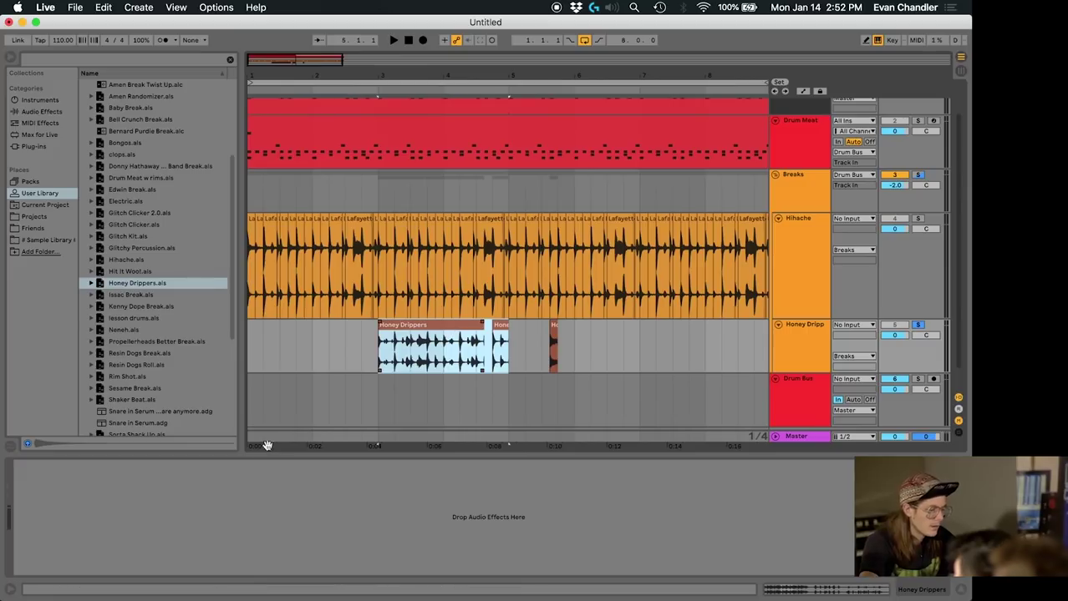
pyautogui.hotkey('shift', 'Tab')
pyautogui.write('25')
pyautogui.write('19')
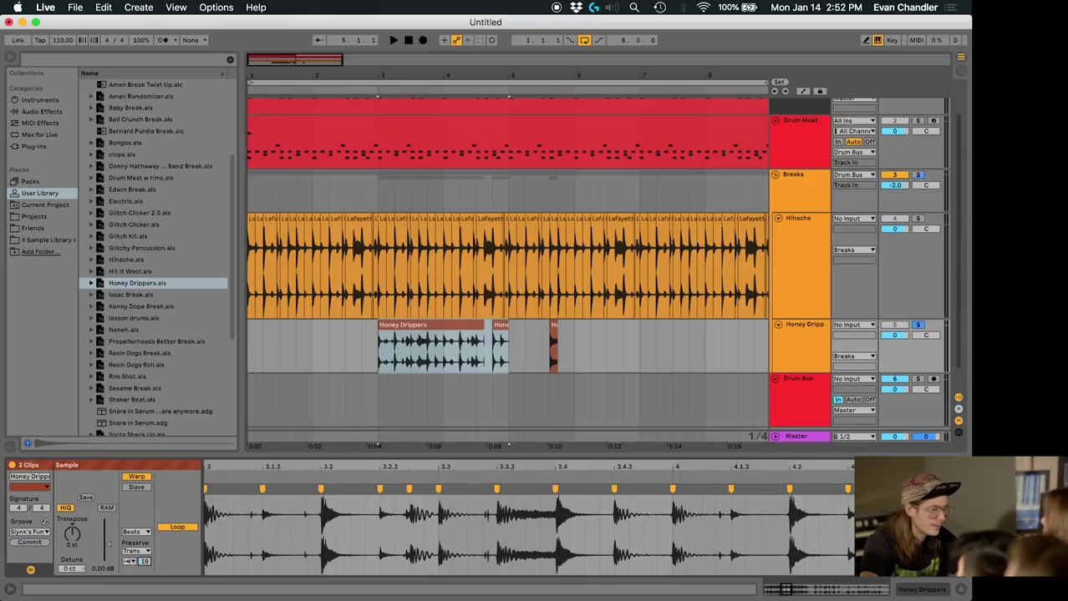
pyautogui.press('space')
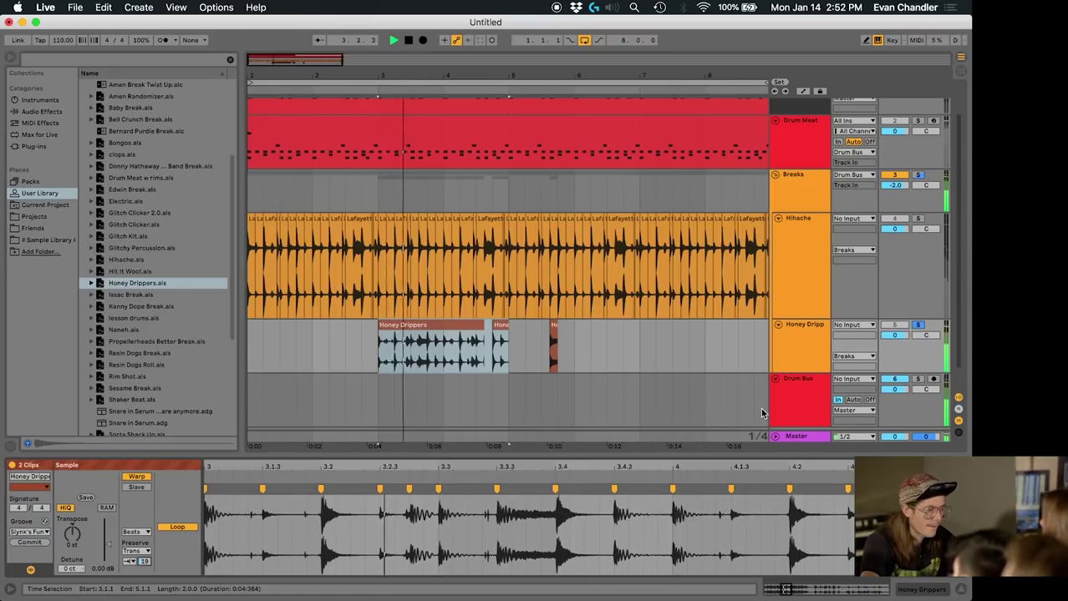
pyautogui.press('space')
# - Delete the Honey Drippers audio from 4.1.1 to 5.1.1 and move the short slice to 4.2.1
pyautogui.moveTo(444, 346); pyautogui.dragTo(507, 359)
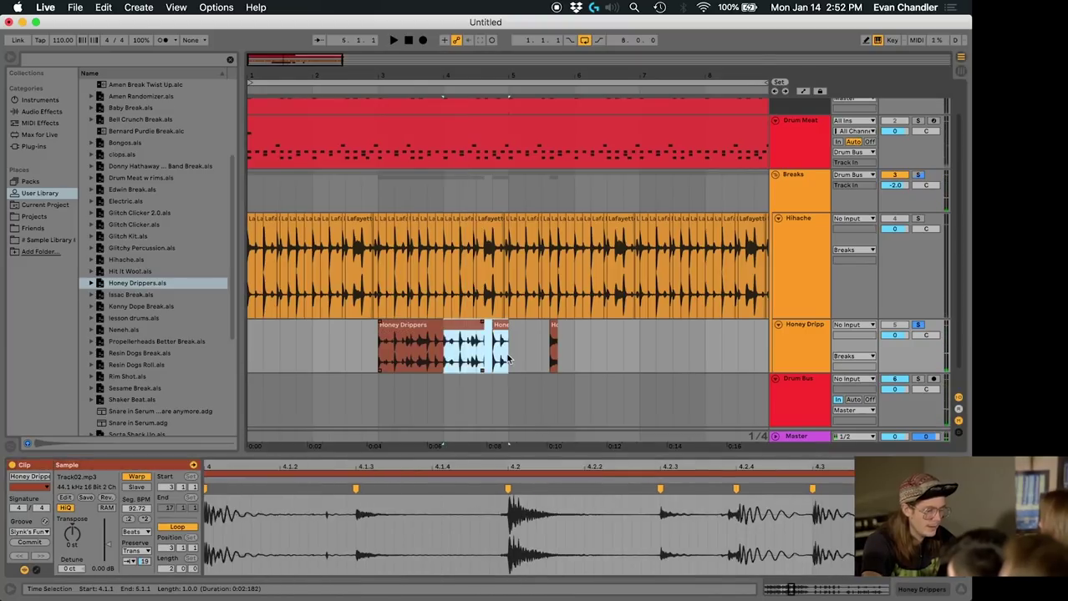
pyautogui.press('Delete')
pyautogui.click(517, 346)
pyautogui.moveTo(488, 332); pyautogui.dragTo(464, 336)
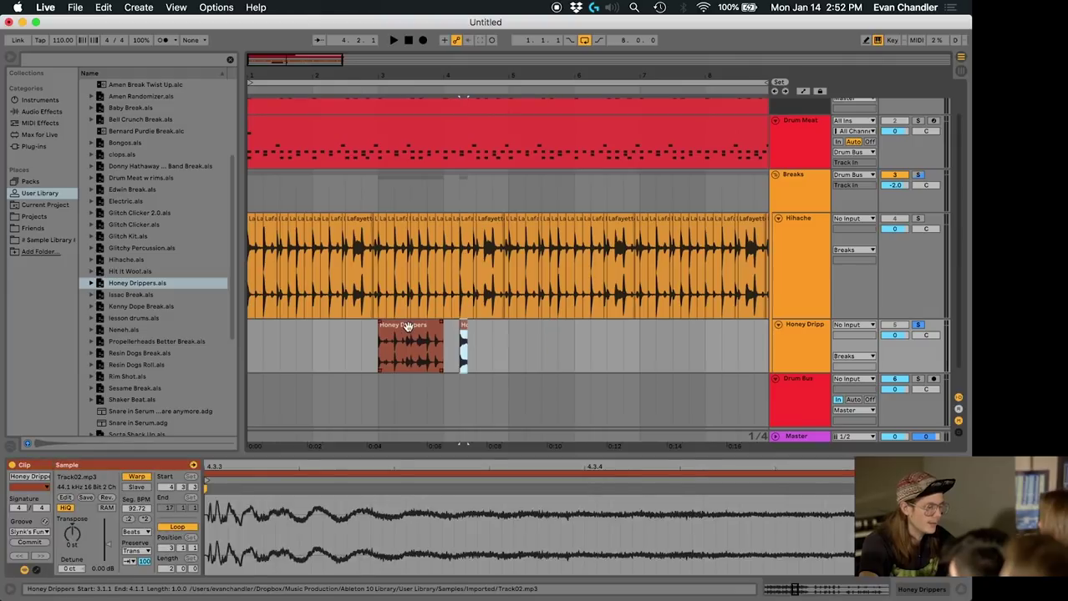
# - Try different transient envelope values, including 12, on the one-bar Honey Drippers clip at bar 3, comparing them in playback
pyautogui.click(407, 327)
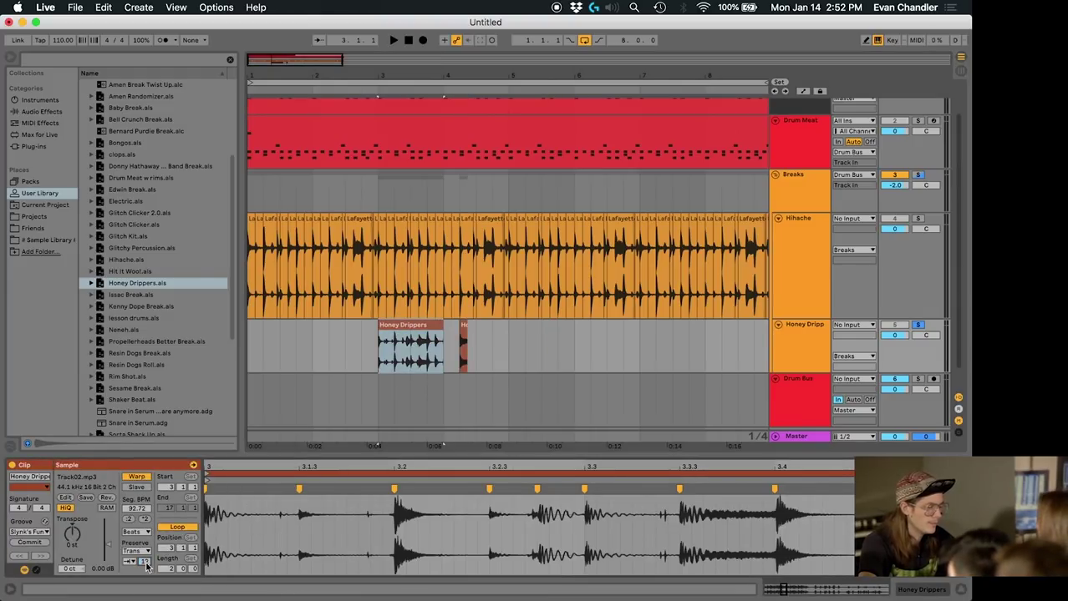
pyautogui.press('space')
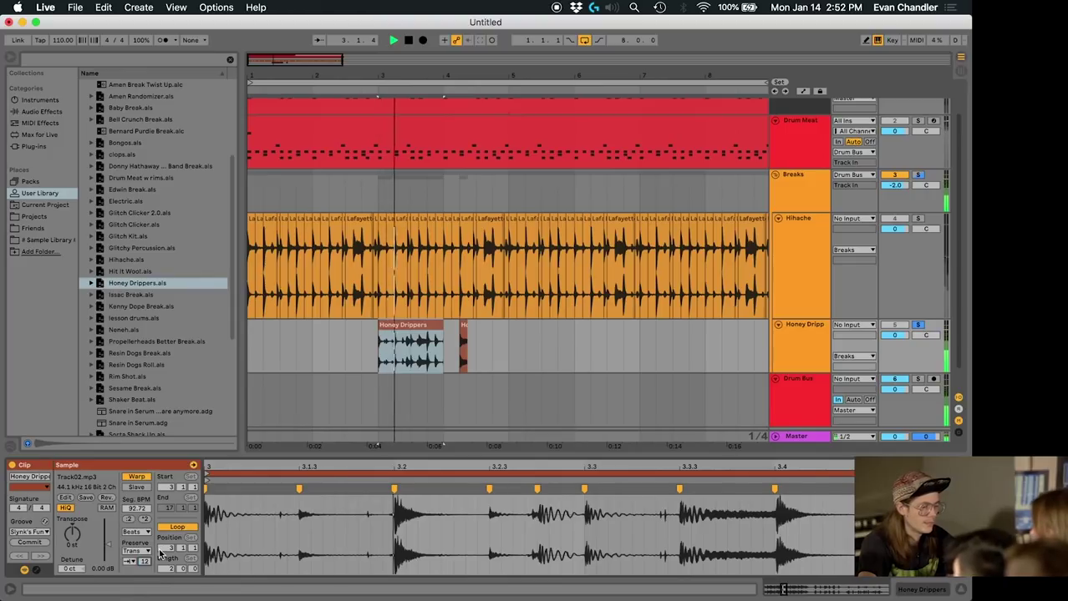
pyautogui.press('space')
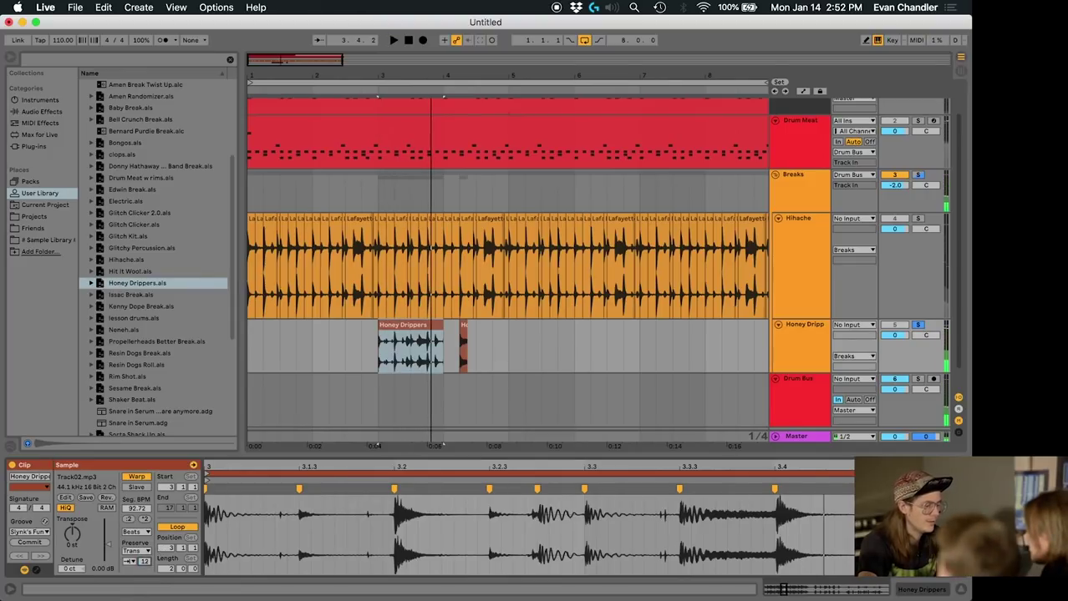
pyautogui.press('space')
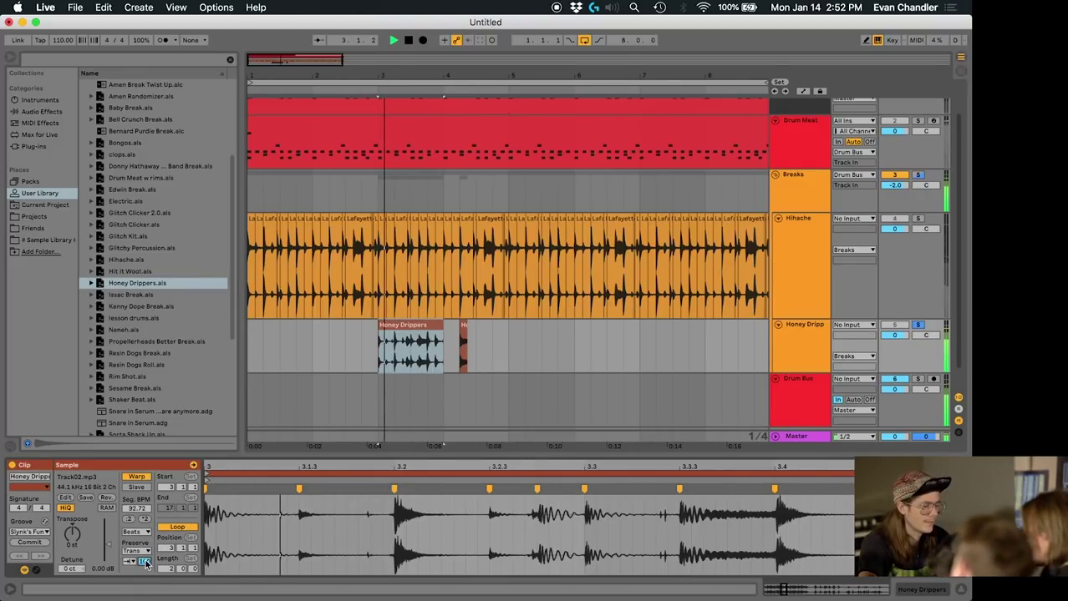
pyautogui.press('space')
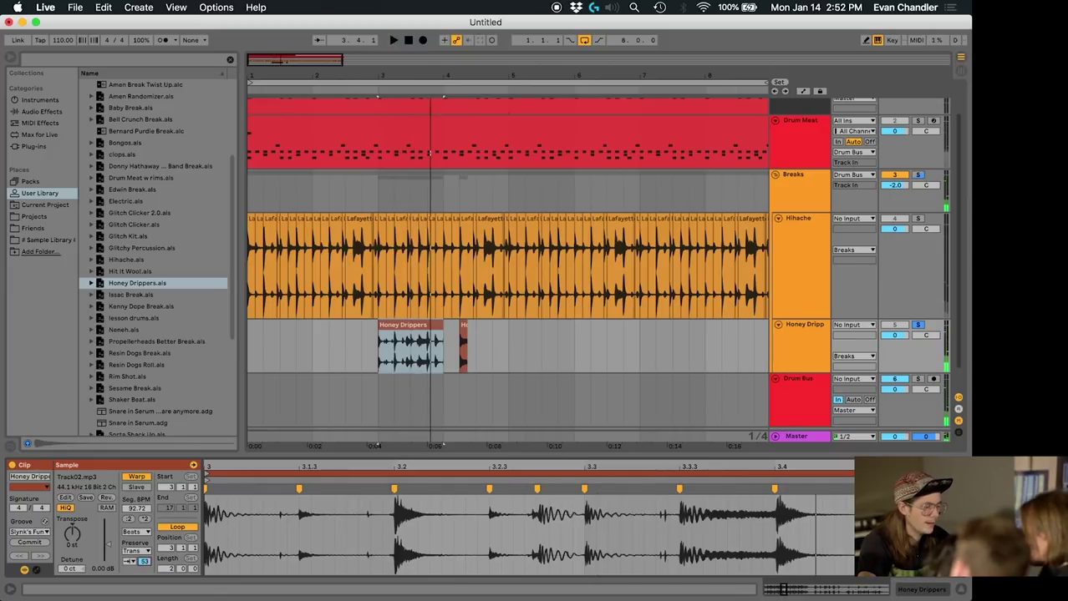
# - Move the short Honey Drippers slice from 4.2.1 to 3.3.3, over the one-bar clip, and play the bar back
pyautogui.press('space')
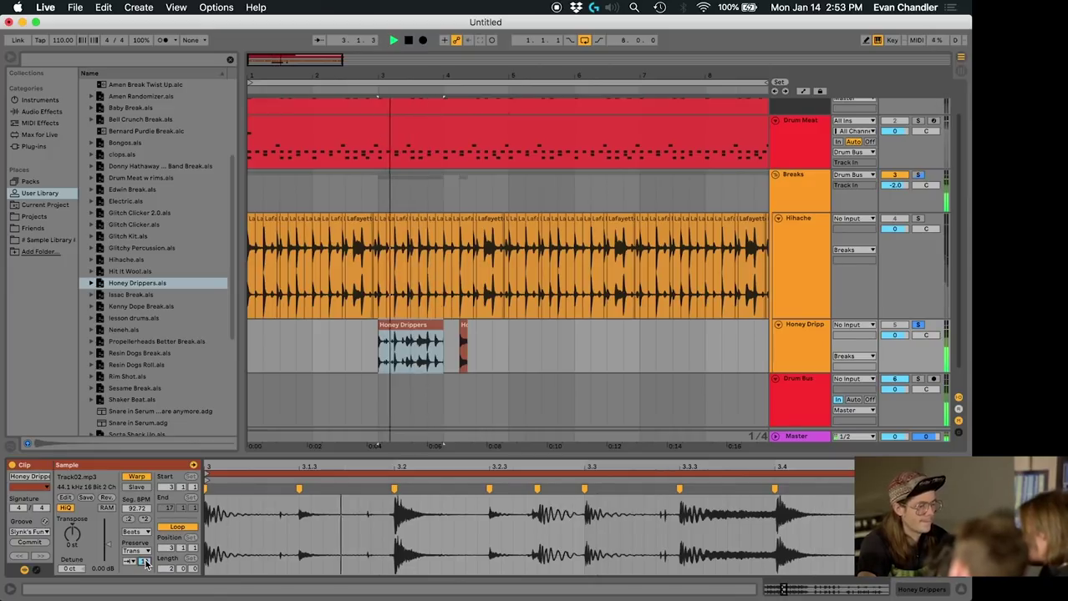
pyautogui.click(462, 328)
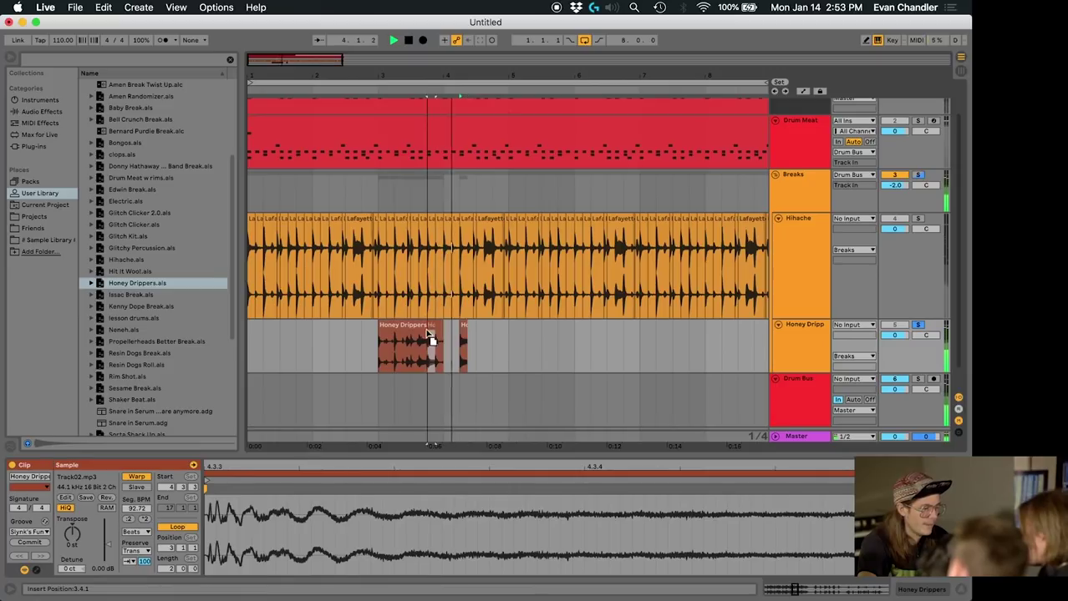
pyautogui.moveTo(467, 328); pyautogui.dragTo(472, 329)
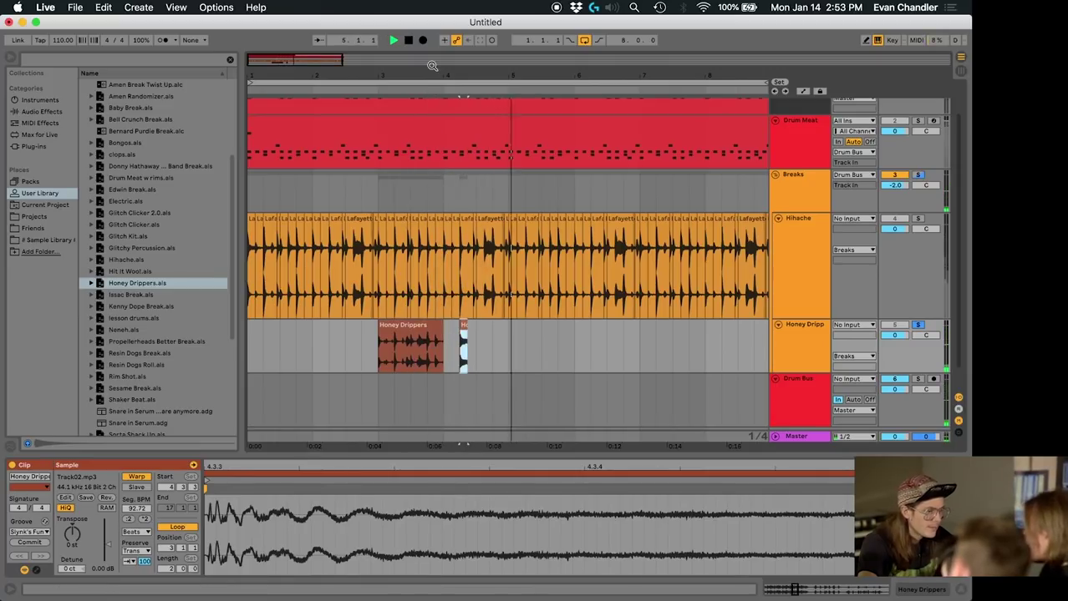
pyautogui.press('+')
pyautogui.press('+')
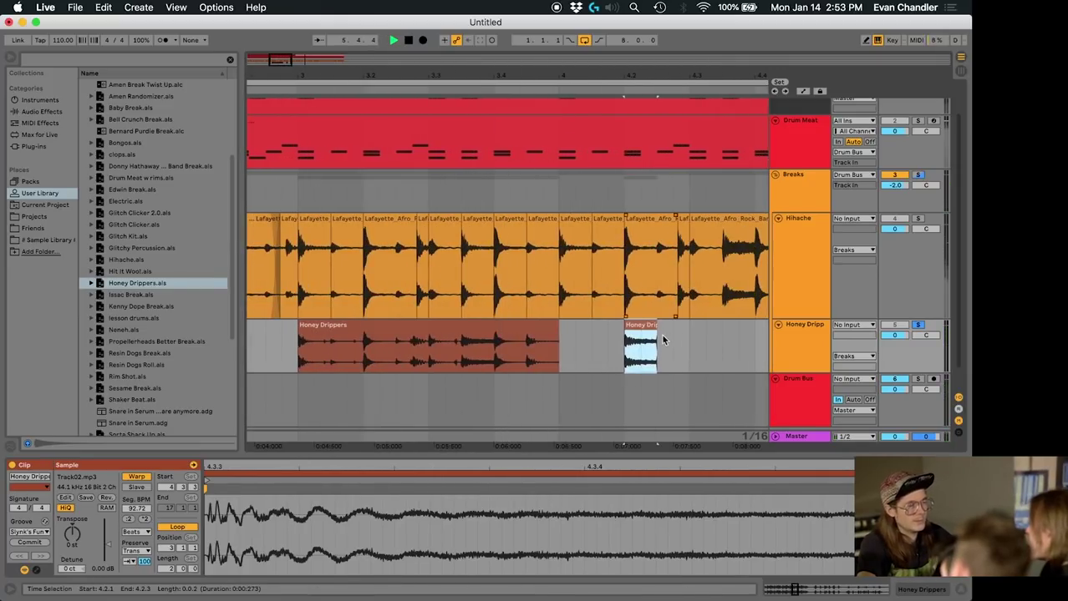
pyautogui.moveTo(643, 330); pyautogui.dragTo(478, 338)
pyautogui.click(407, 333)
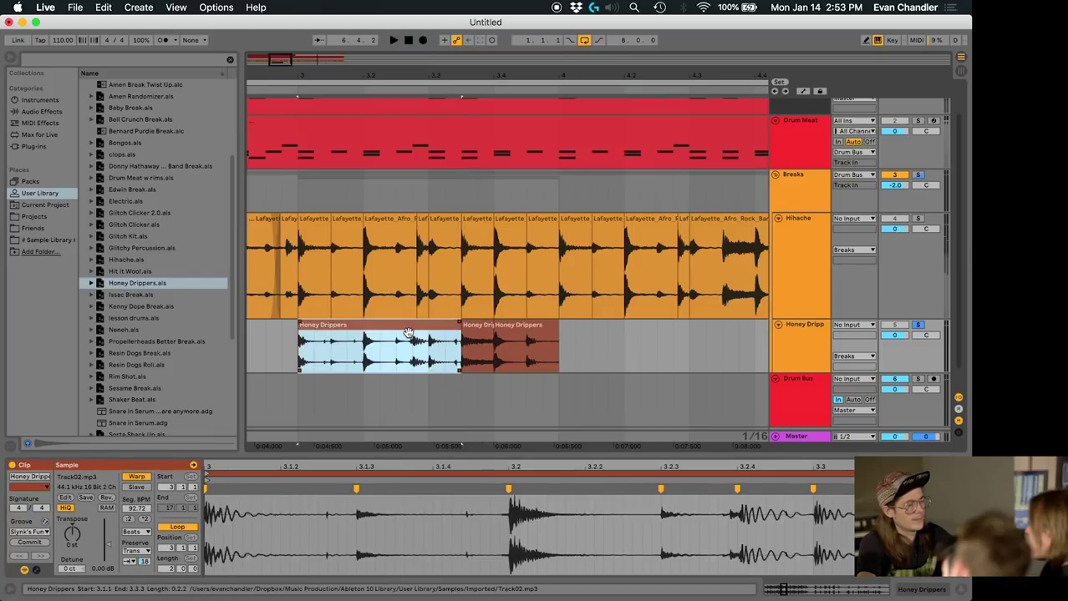
pyautogui.press('space')
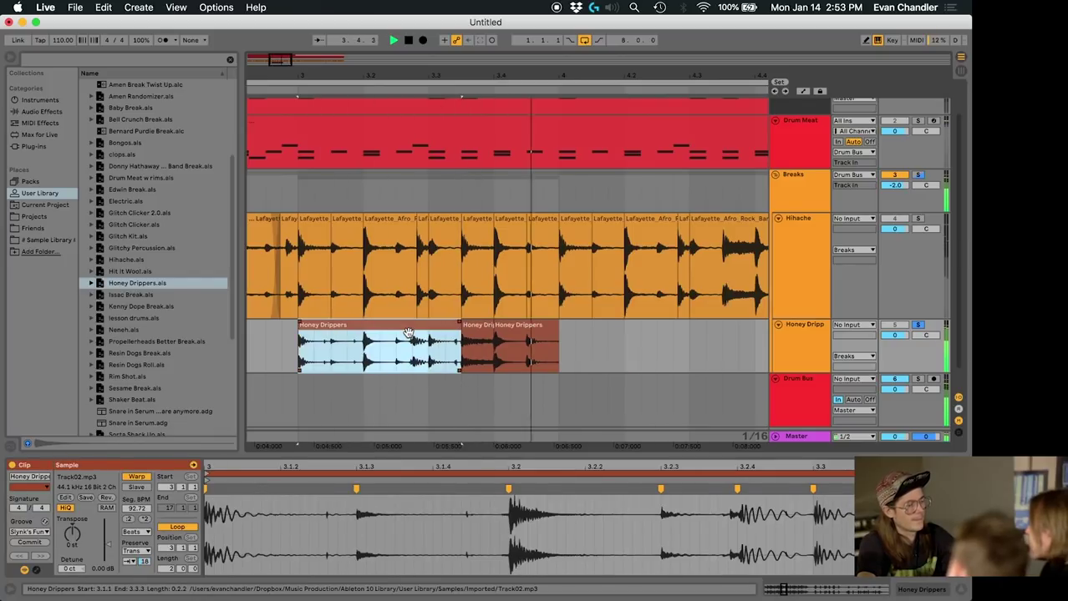
pyautogui.press('space')
# - Move the three Honey Drippers clips from bar 3 to 1.1.1 and duplicate them into bar 2
pyautogui.press('-')
pyautogui.press('-')
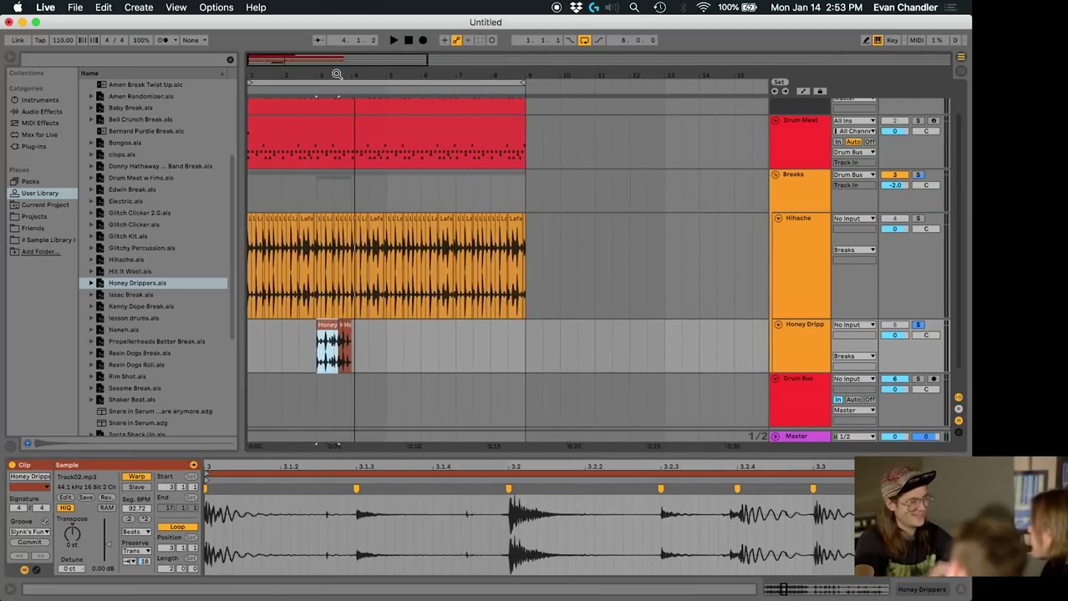
pyautogui.moveTo(354, 357); pyautogui.dragTo(251, 330)
pyautogui.press('+')
pyautogui.press('+')
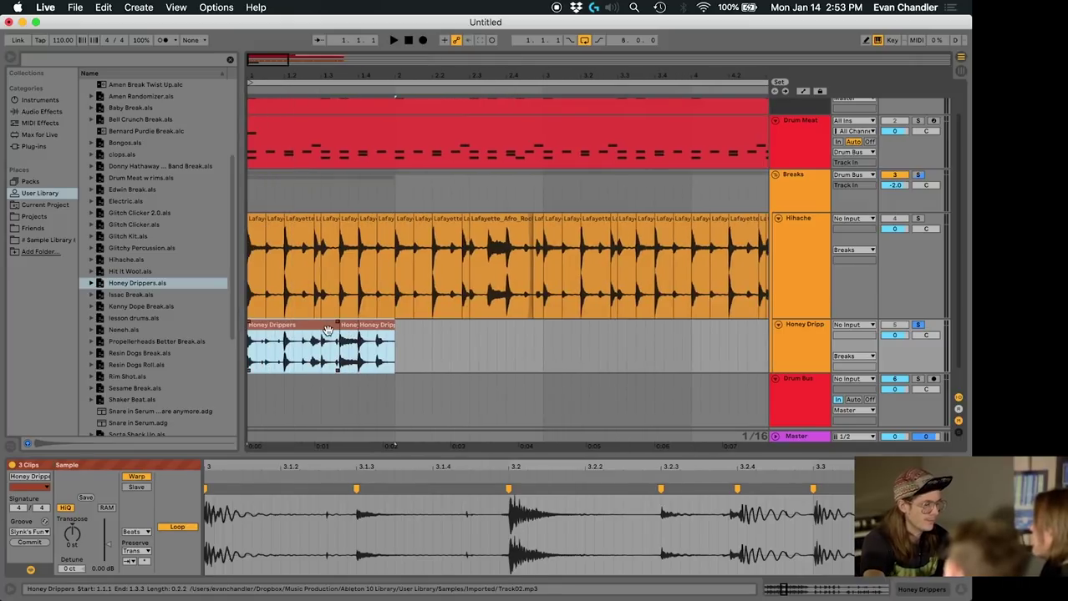
pyautogui.hotkey('ctrl', 'd')
# - Replace the Honey Drippers slice at 1.3.3 with a copy of the 1.1.3 to 1.2.1 section and play it back
pyautogui.click(375, 350)
pyautogui.moveTo(493, 284); pyautogui.dragTo(482, 253)
pyautogui.moveTo(488, 346); pyautogui.dragTo(506, 346)
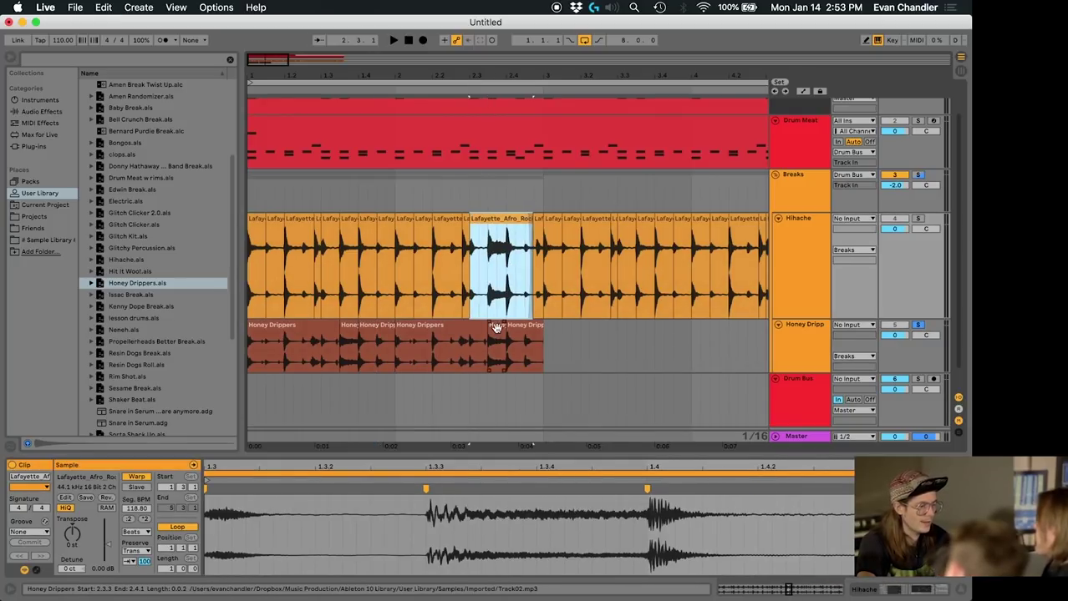
pyautogui.click(345, 326)
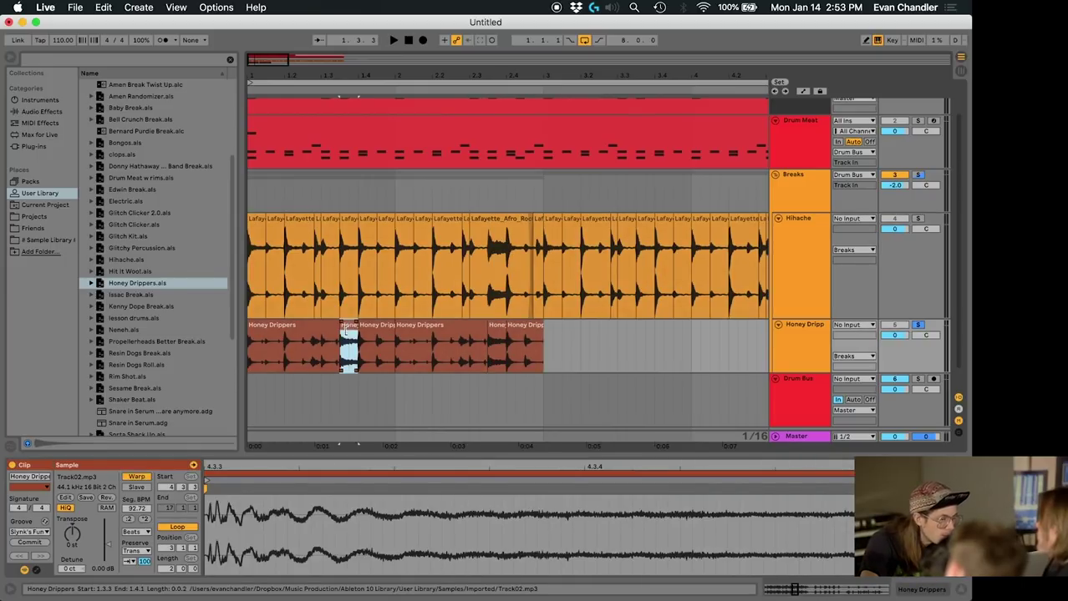
pyautogui.moveTo(267, 358); pyautogui.dragTo(282, 361)
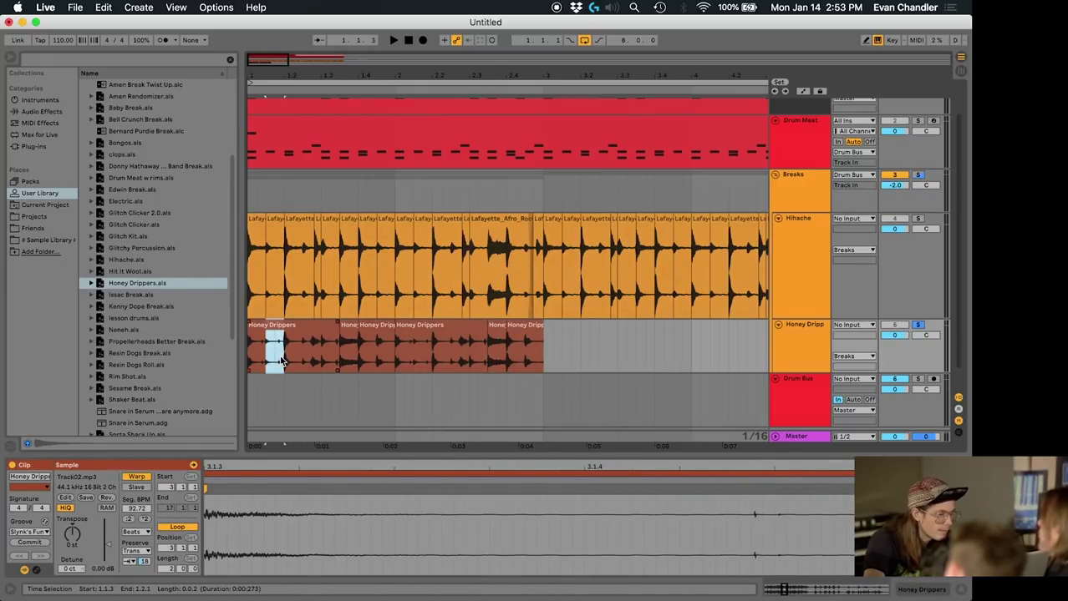
pyautogui.moveTo(357, 360); pyautogui.dragTo(340, 359)
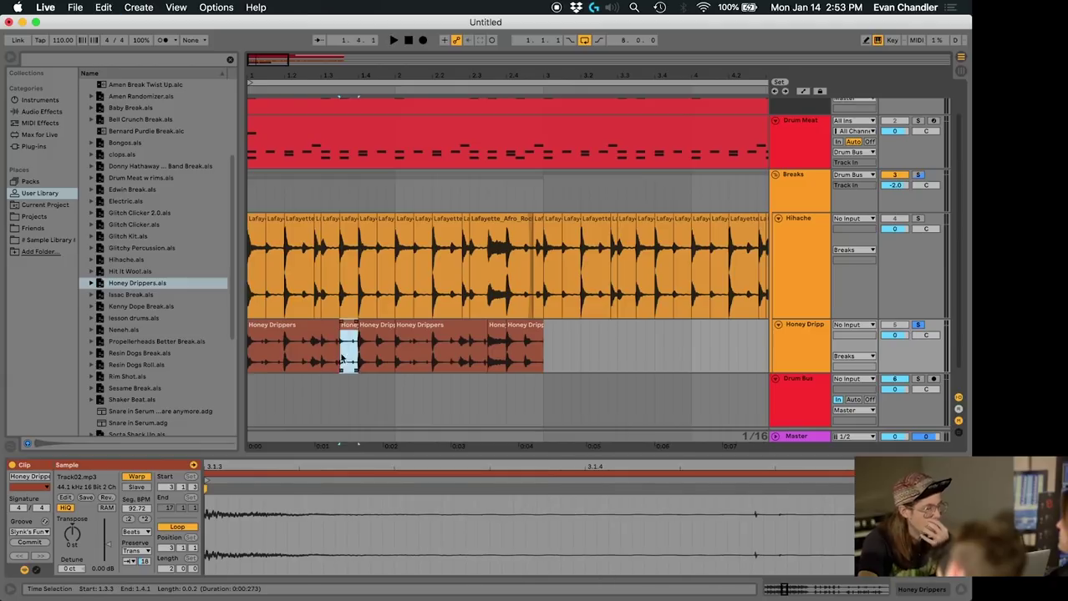
pyautogui.click(293, 328)
pyautogui.press('space')
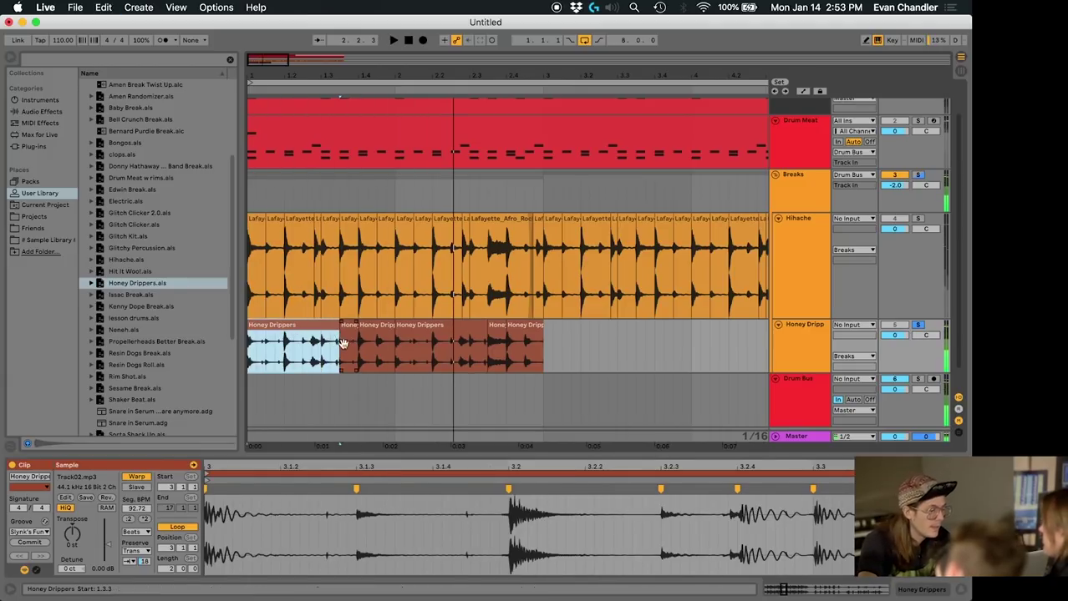
# - Duplicate the Honey Drippers slice at 1.3.3 to 1.4.1 and listen to the edited pattern
pyautogui.moveTo(342, 343); pyautogui.dragTo(357, 343)
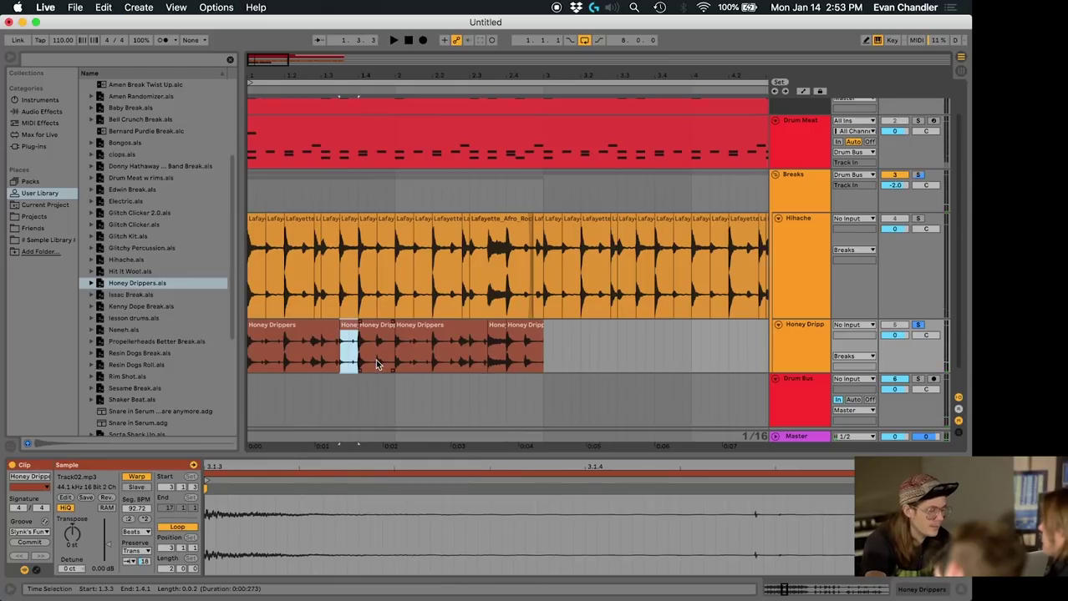
pyautogui.press('super+d')
pyautogui.click(338, 351)
pyautogui.press('space')
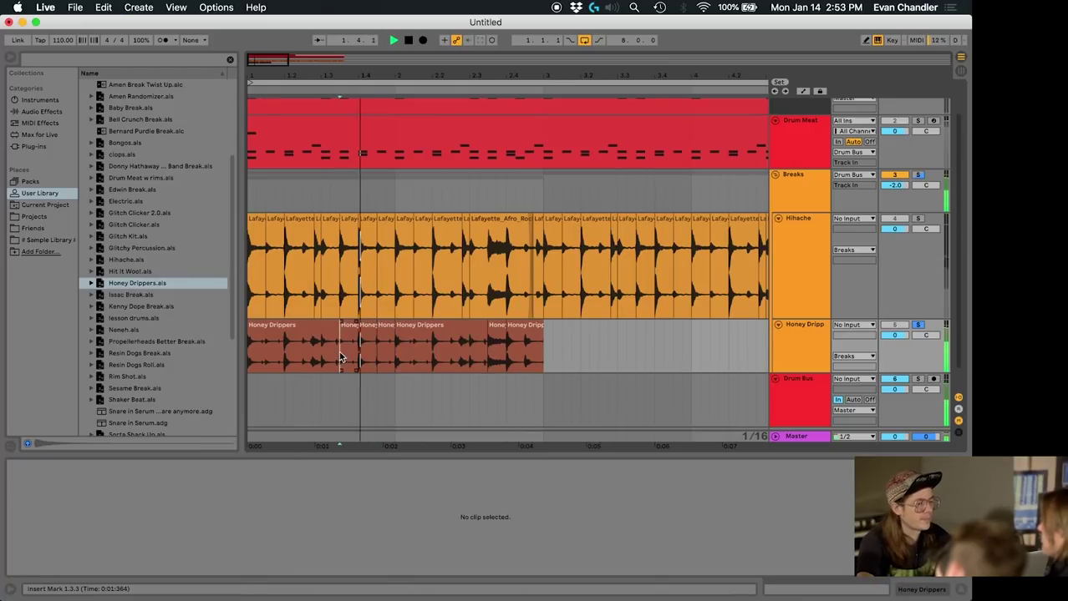
# - Duplicate the two-bar Honey Drippers pattern until it fills the arrangement up to bar 9
pyautogui.click(332, 351)
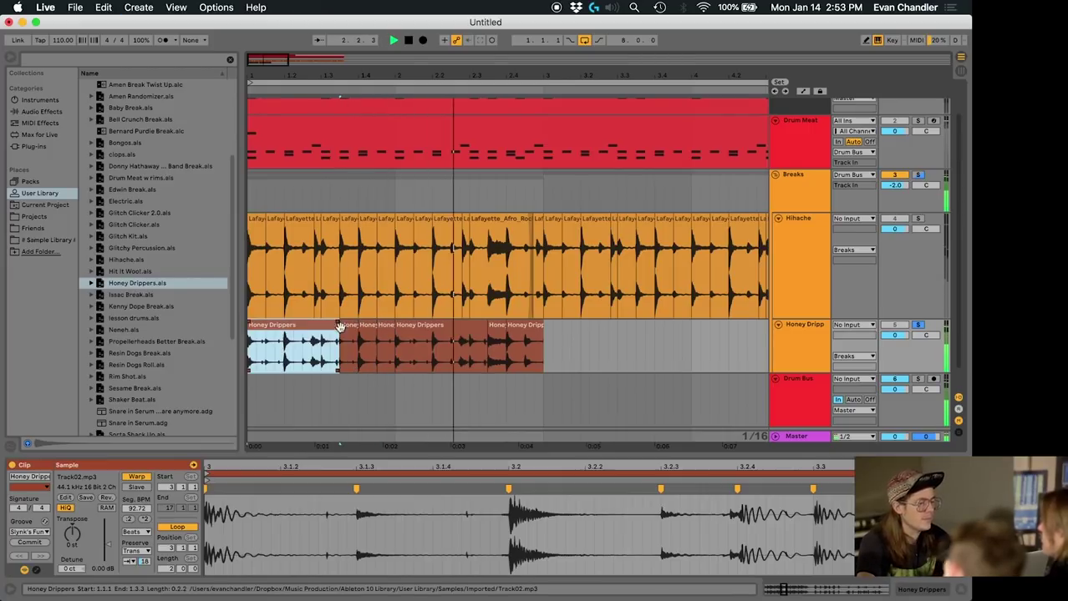
pyautogui.keyDown('shift'); pyautogui.click(536, 330); pyautogui.keyUp('shift')
pyautogui.press('super+d')
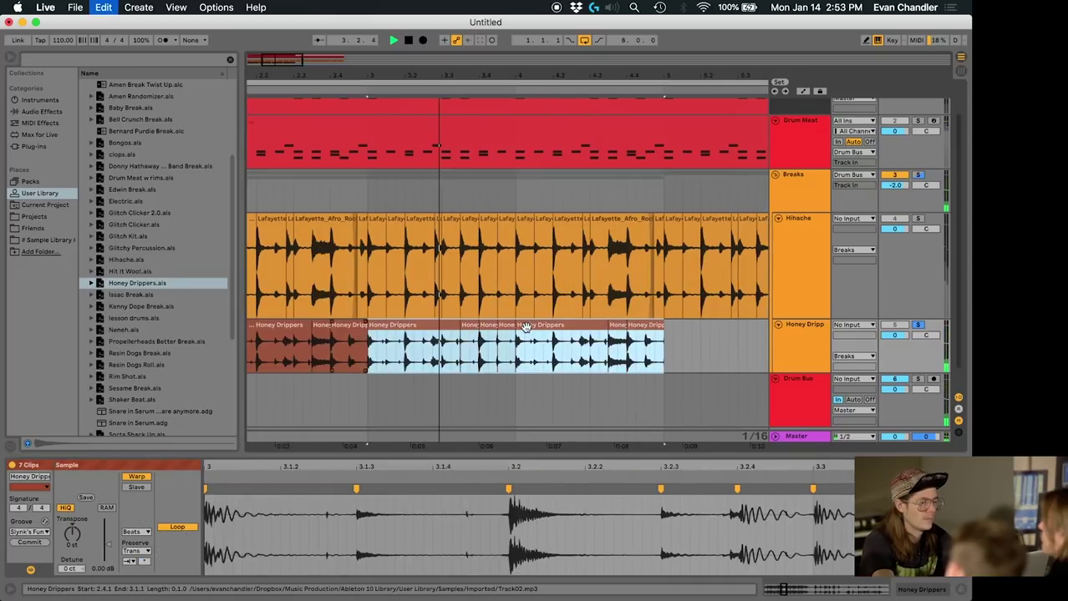
pyautogui.press('-')
pyautogui.press('=')
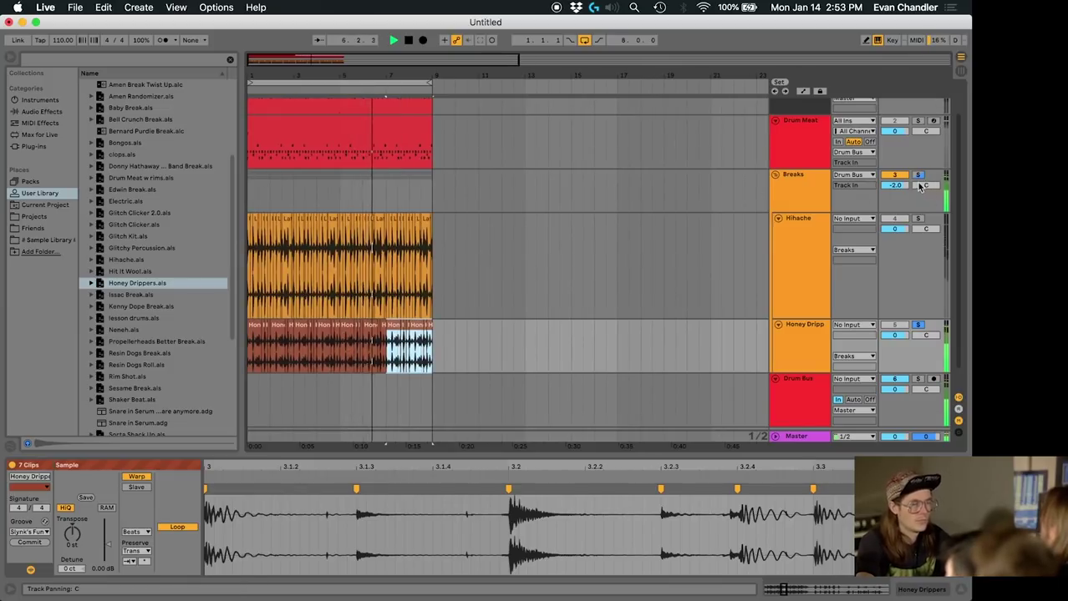
# - Copy the Sidechain Rack from the Hihache track to the Honey Drippers track and play all drum tracks together without solo
pyautogui.click(792, 235)
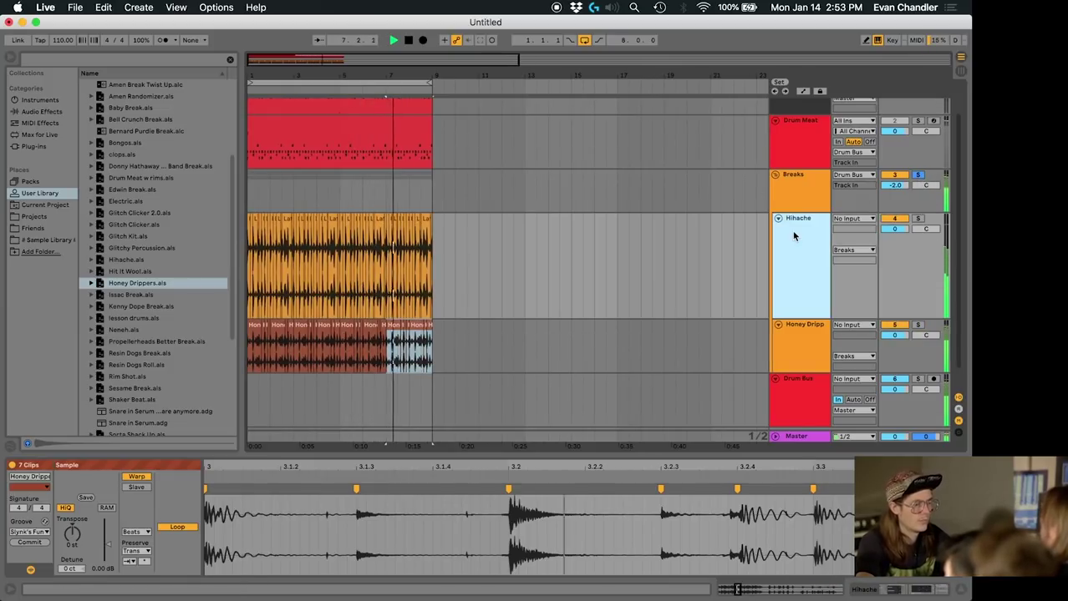
pyautogui.click(660, 397)
pyautogui.moveTo(706, 468); pyautogui.dragTo(799, 351)
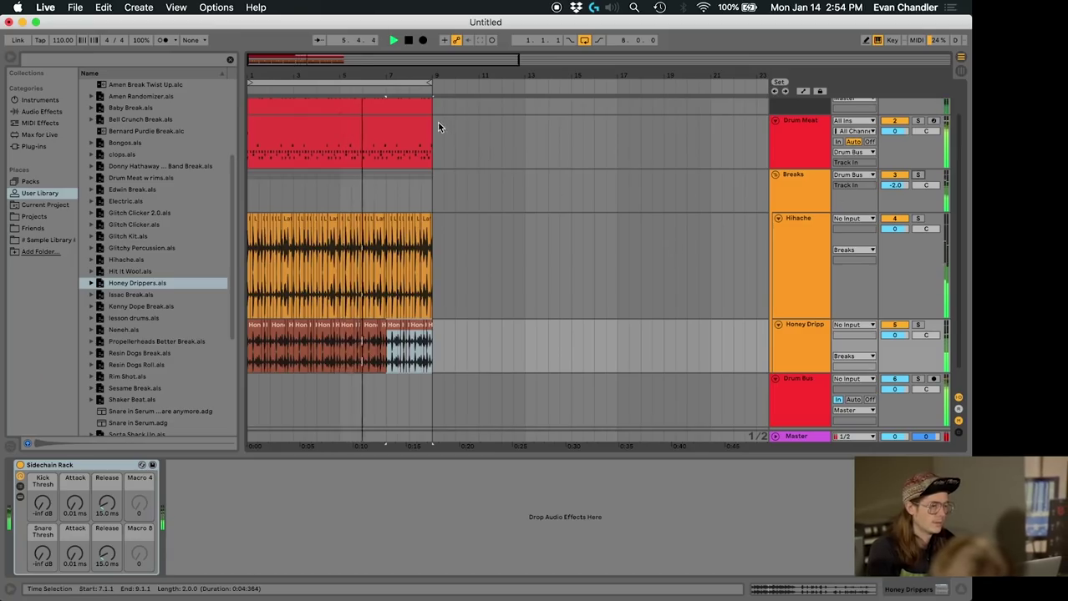
# - Insert eight bars of silence from 1.1.1 to 9.1.1, shifting the whole drum arrangement to start at bar 9
pyautogui.press('+')
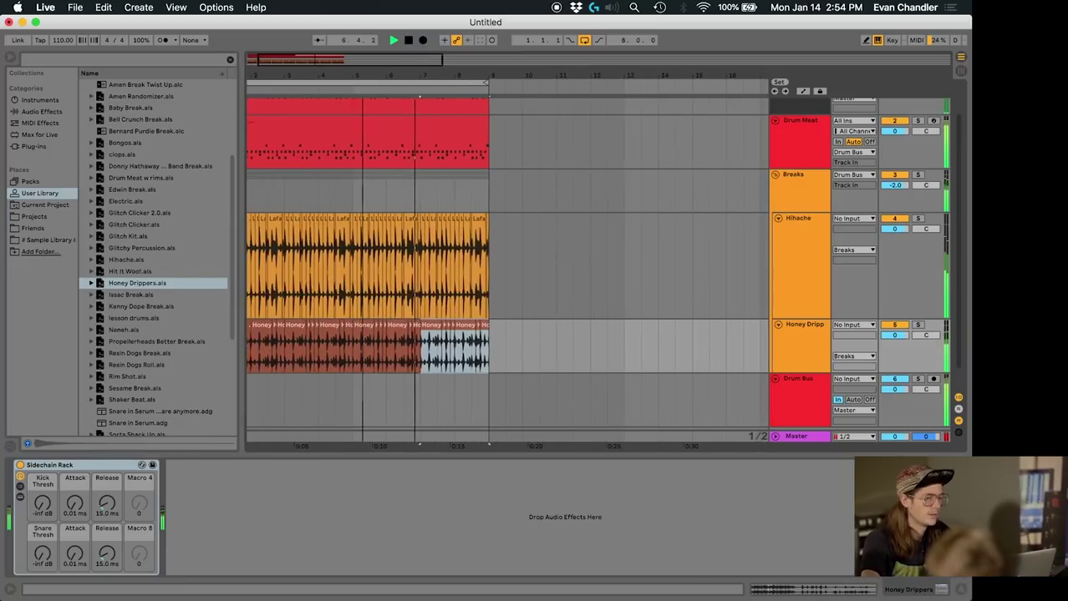
pyautogui.press('+')
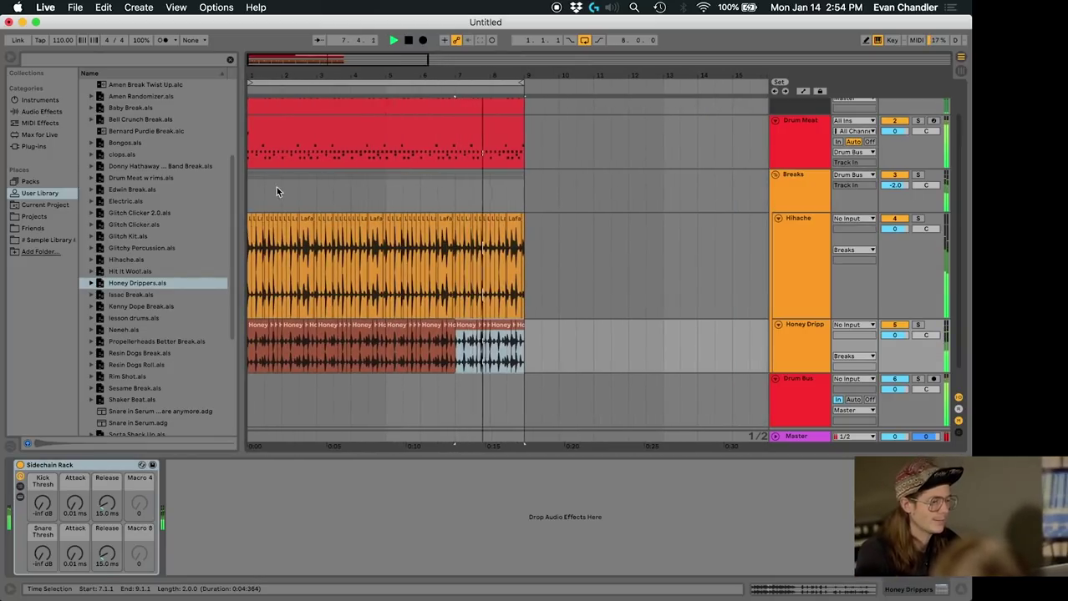
pyautogui.moveTo(249, 182); pyautogui.dragTo(518, 188)
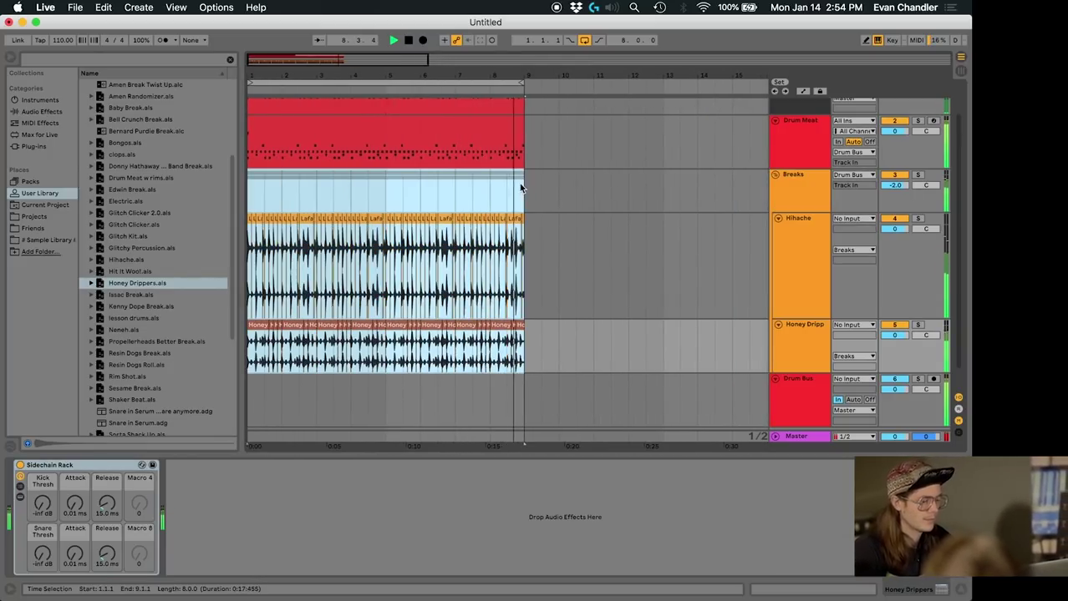
pyautogui.press('super+i')
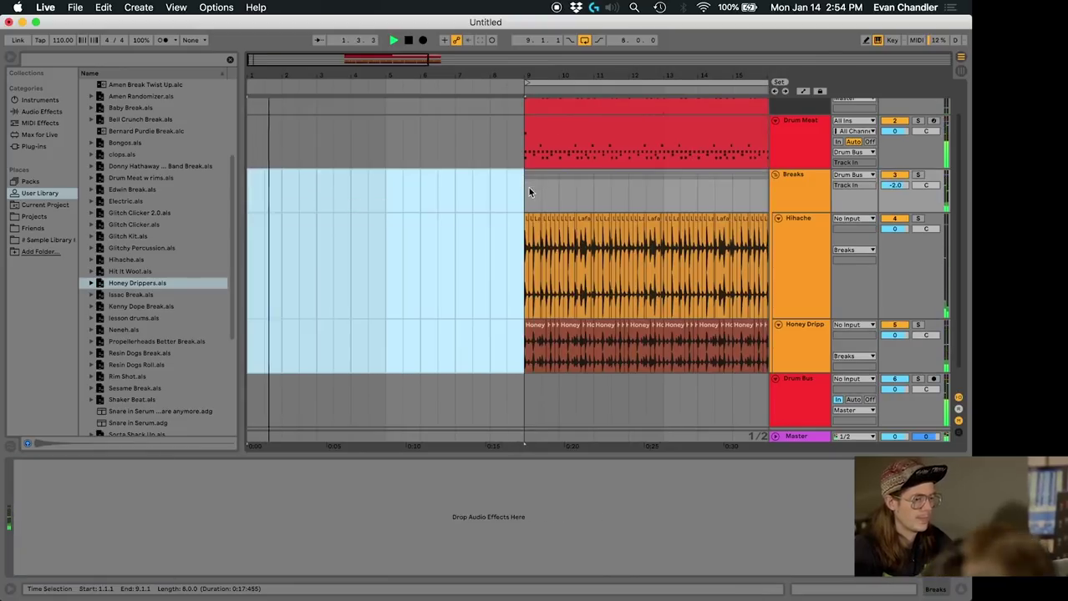
pyautogui.click(528, 191)
pyautogui.press('-')
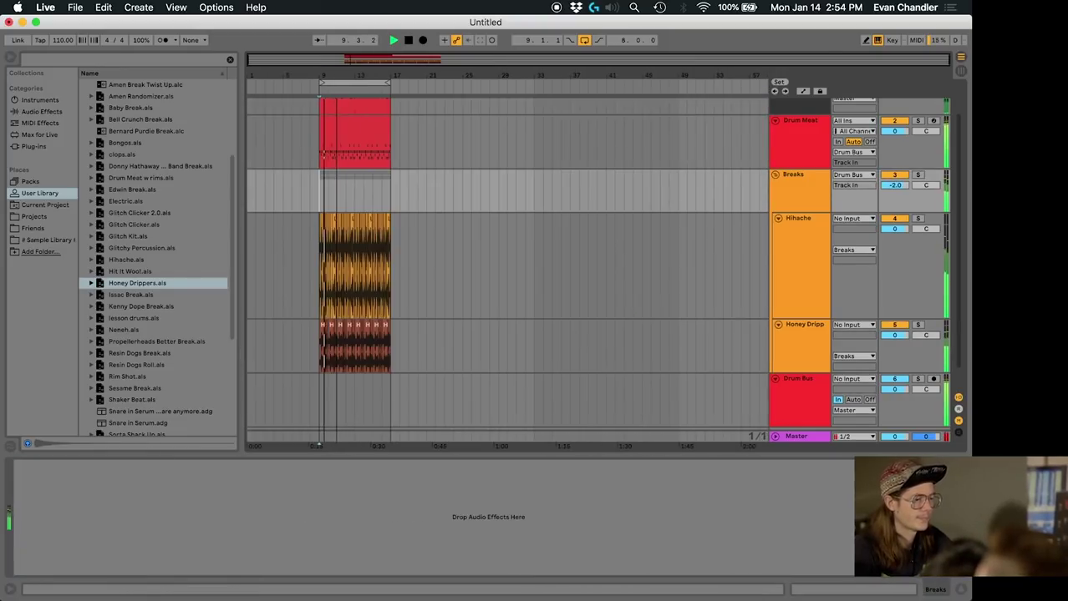
# - Collapse the Hihache, Honey Drippers, Breaks, Drum Bus and Sidechain tracks and stop playback
pyautogui.click(777, 219)
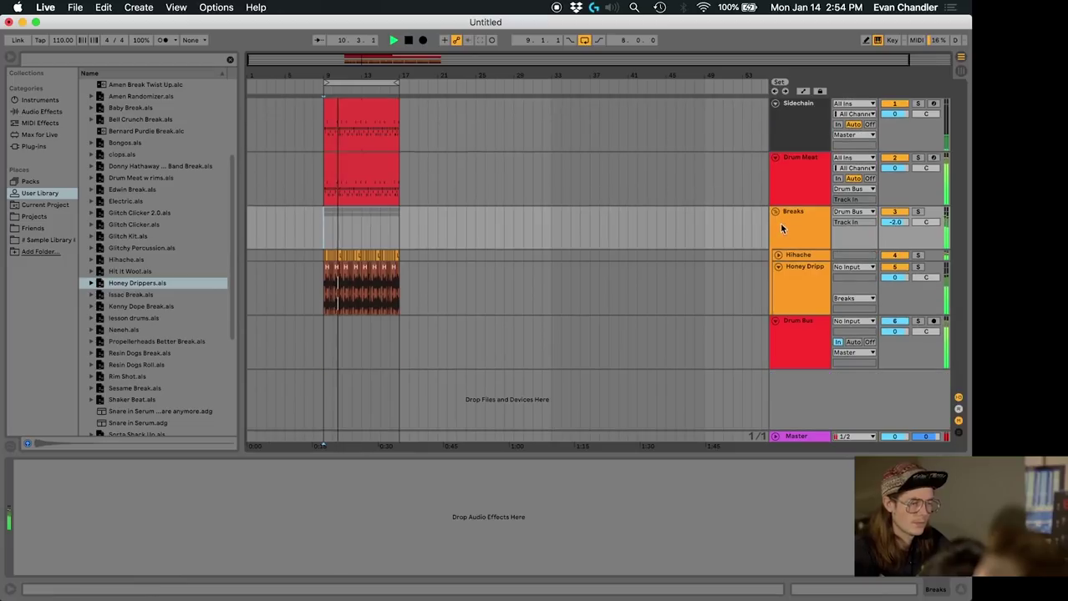
pyautogui.click(778, 267)
pyautogui.click(774, 213)
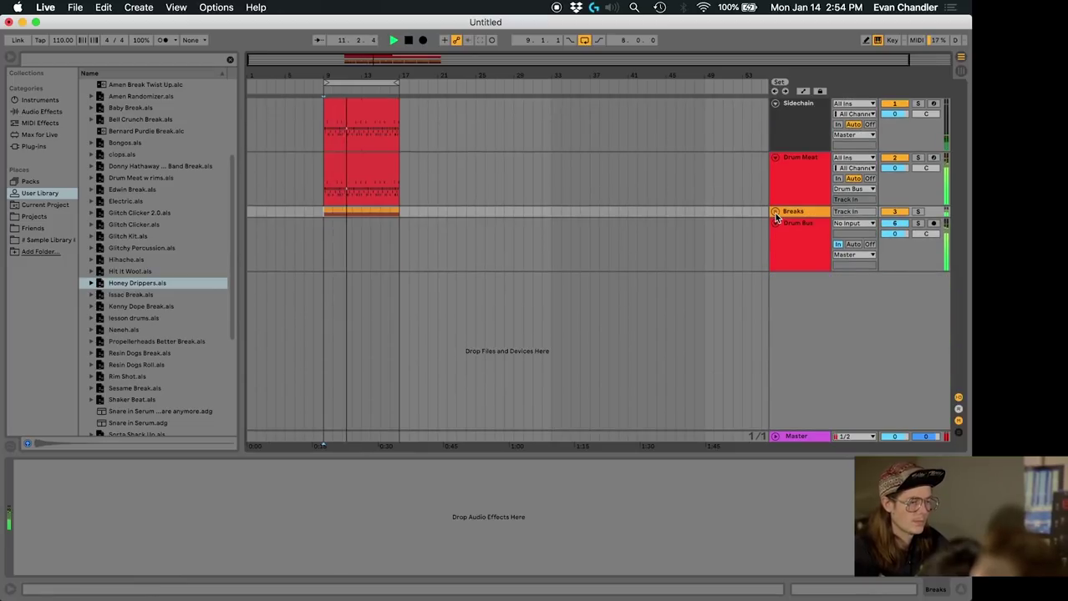
pyautogui.click(774, 224)
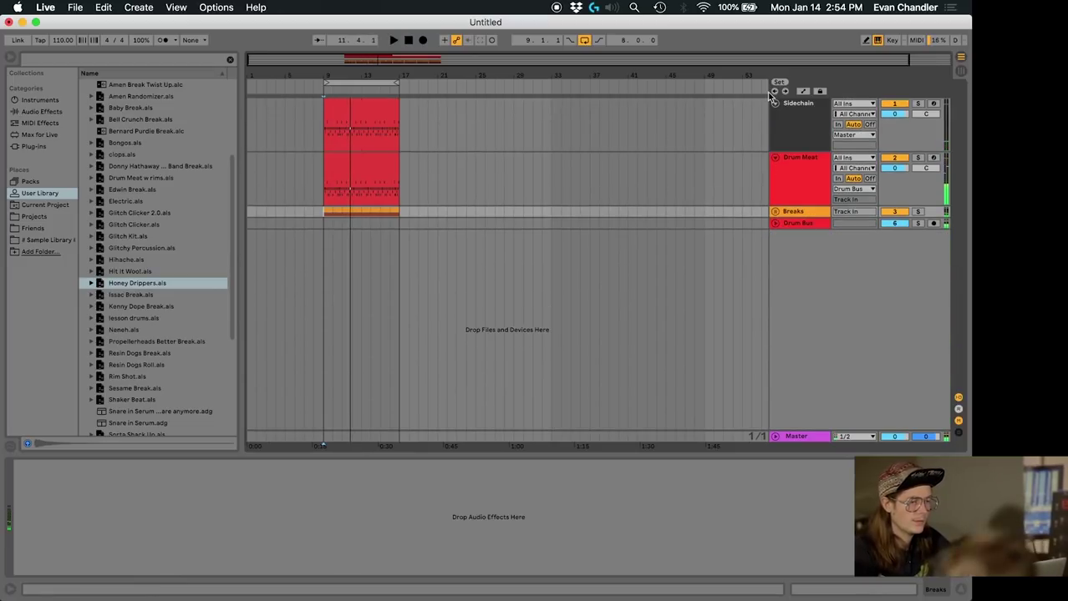
pyautogui.click(775, 104)
pyautogui.click(789, 168)
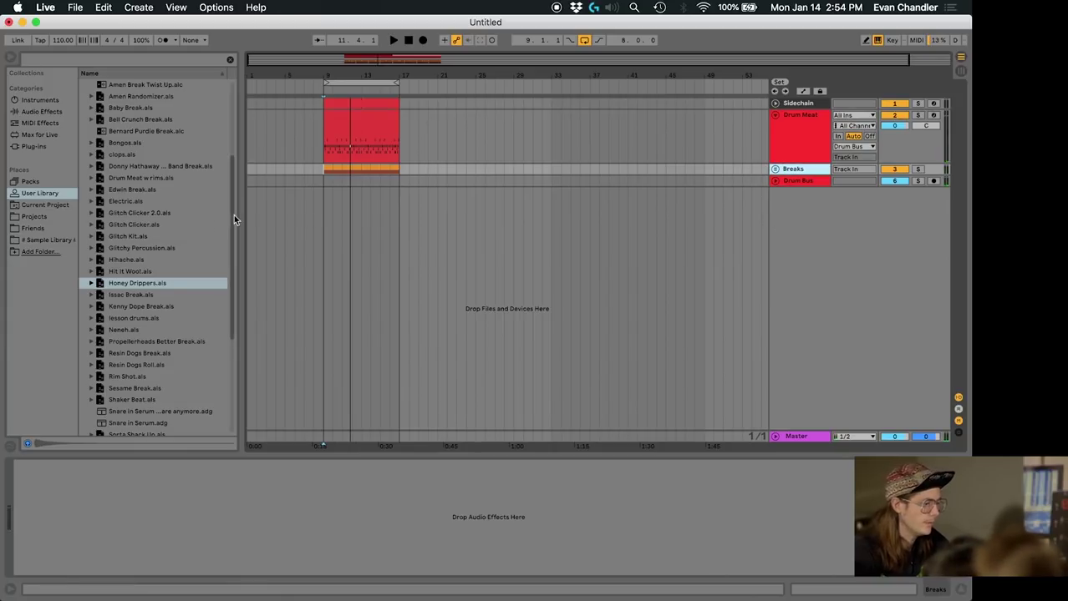
# - Load Growl 4.adg from the User Library's # Basslines Growls folder onto a new track and close its Serum window
pyautogui.click(30, 182)
pyautogui.click(33, 147)
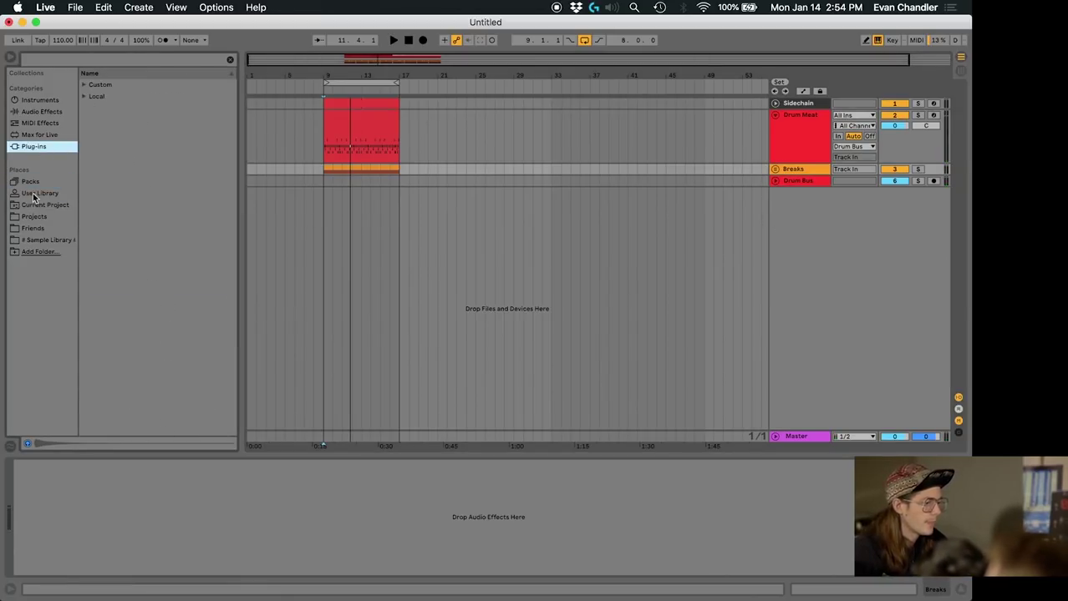
pyautogui.click(34, 195)
pyautogui.click(83, 131)
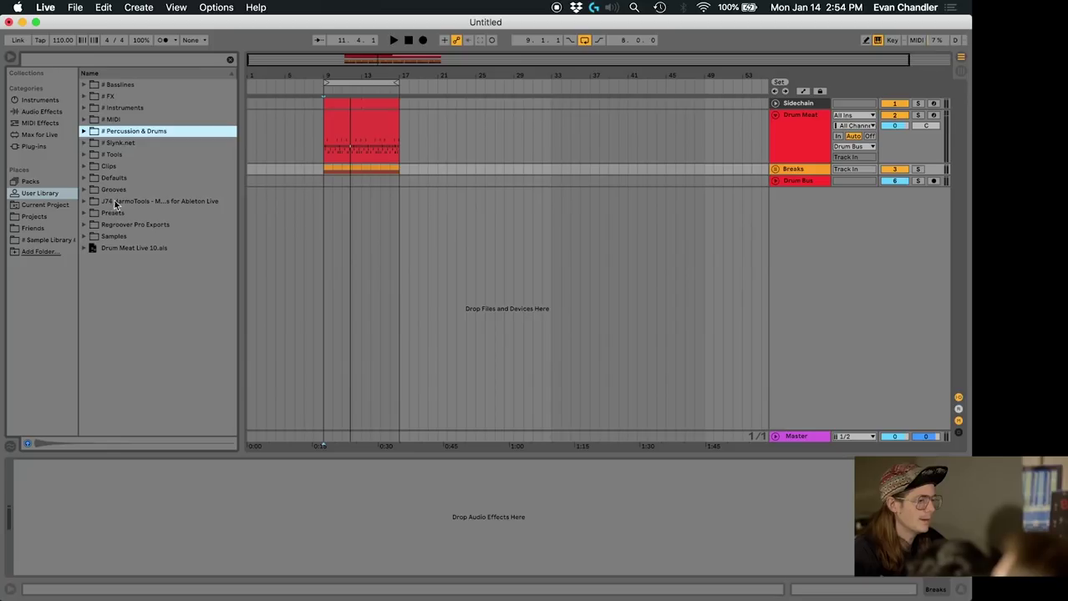
pyautogui.click(84, 85)
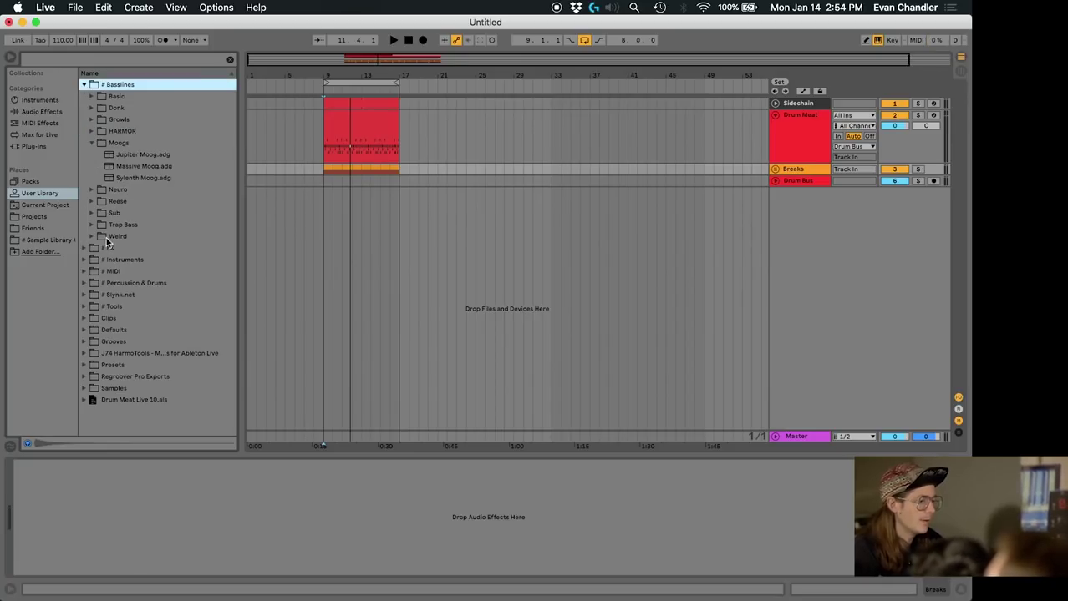
pyautogui.click(91, 119)
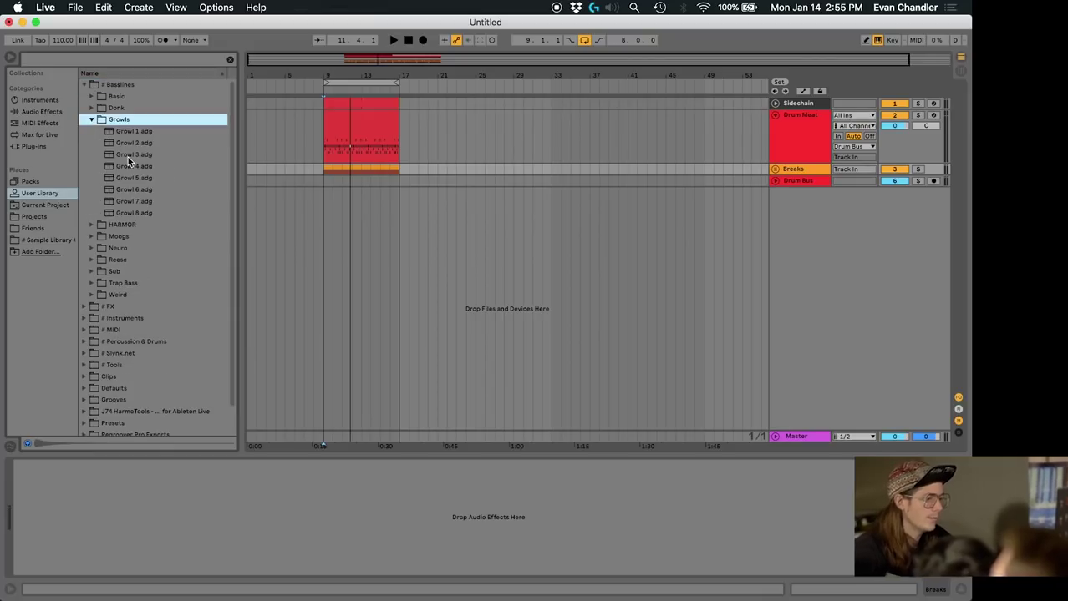
pyautogui.moveTo(131, 166); pyautogui.dragTo(637, 330)
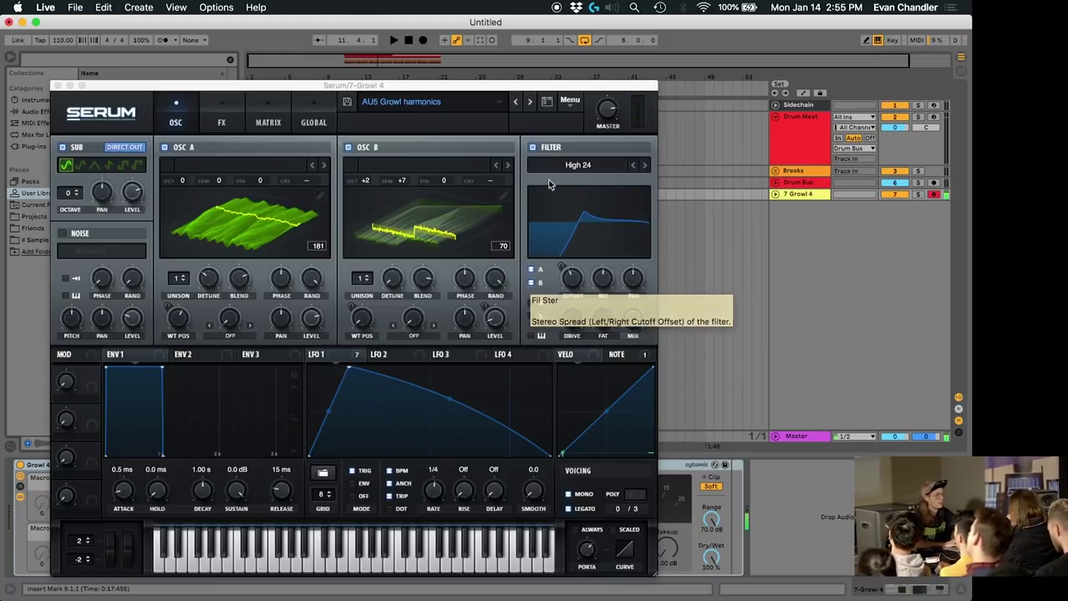
pyautogui.click(57, 87)
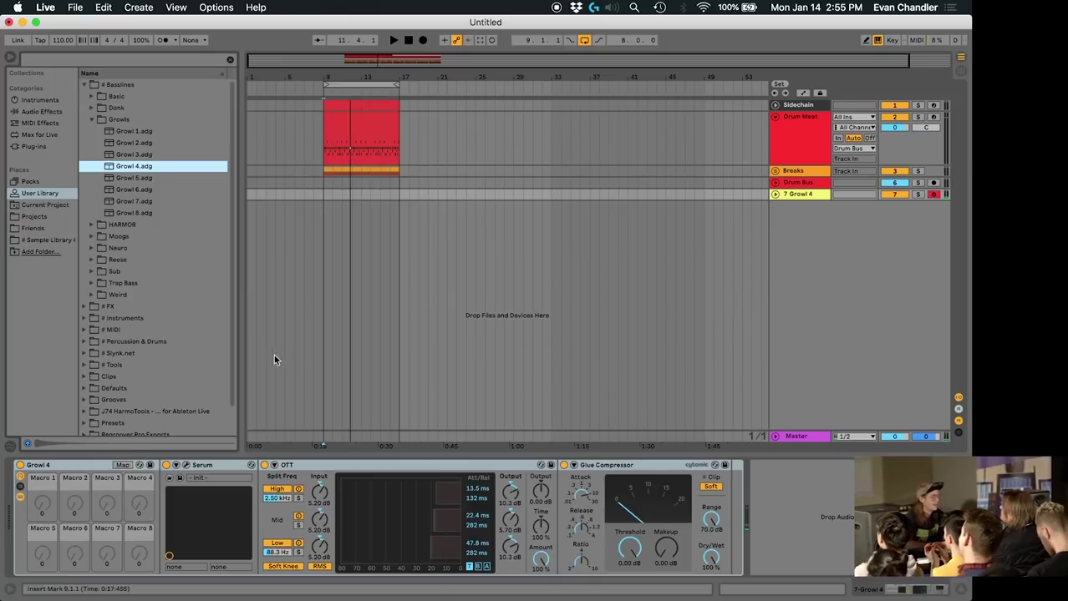
# - Reload Growl 4.adg onto the bass track and look through Serum's main menu and FX page
pyautogui.click(88, 467)
pyautogui.press('Delete')
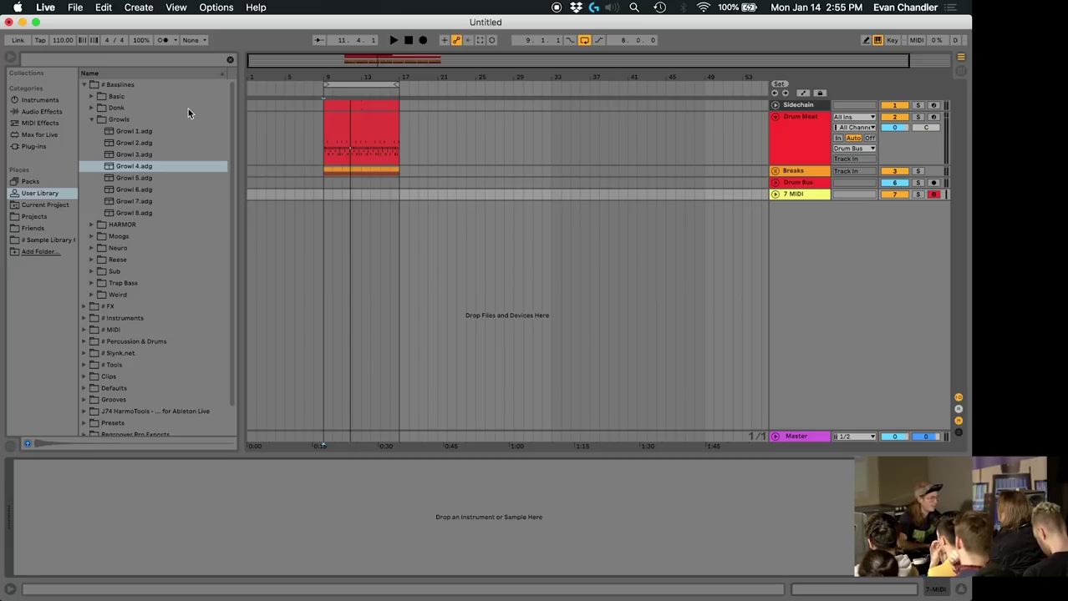
pyautogui.moveTo(135, 168); pyautogui.dragTo(210, 515)
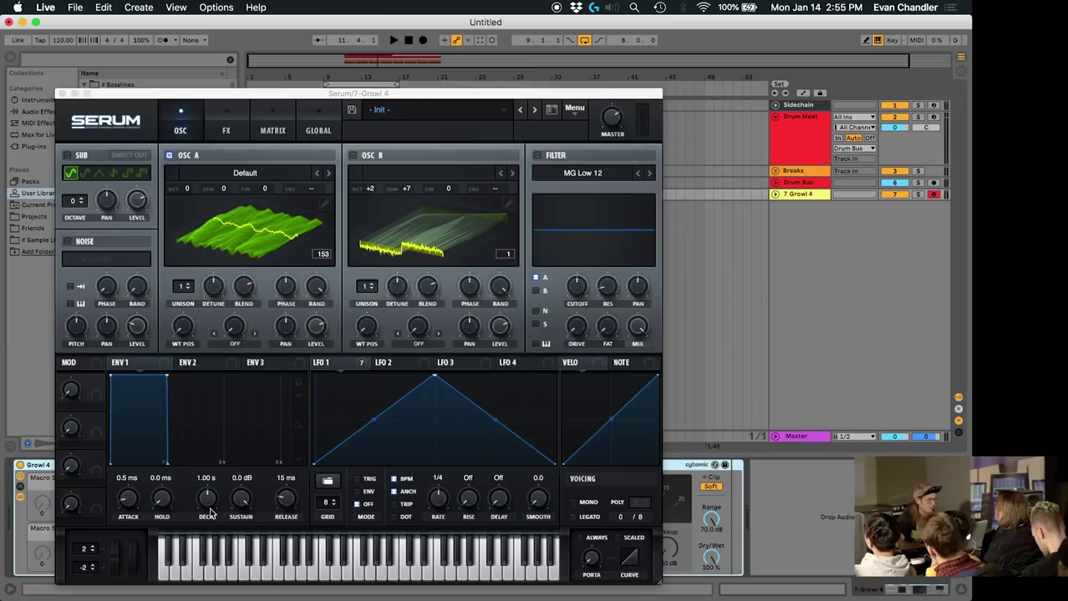
pyautogui.click(575, 109)
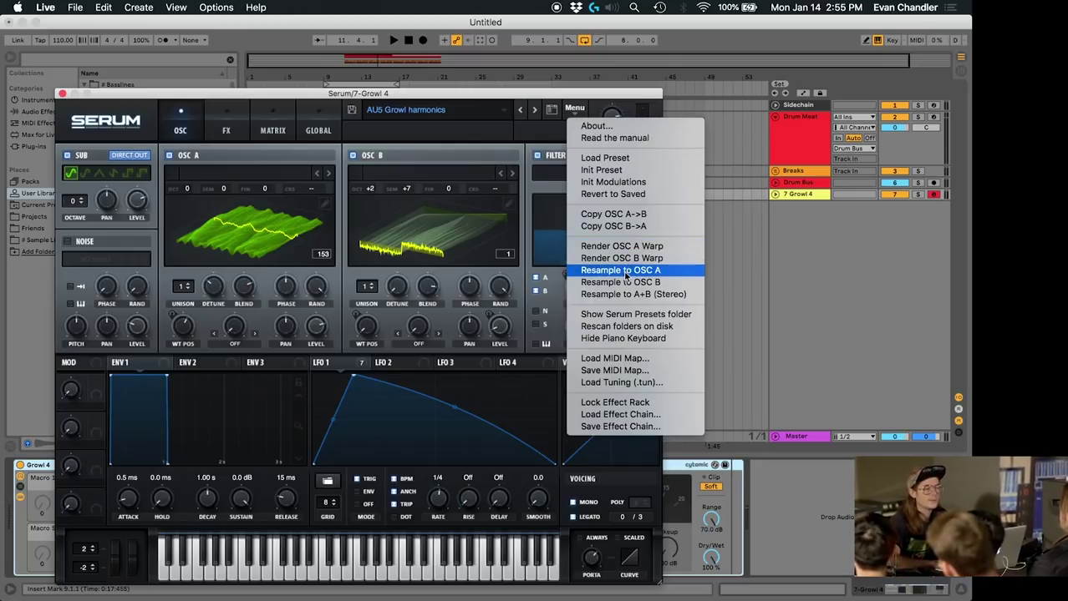
pyautogui.click(575, 110)
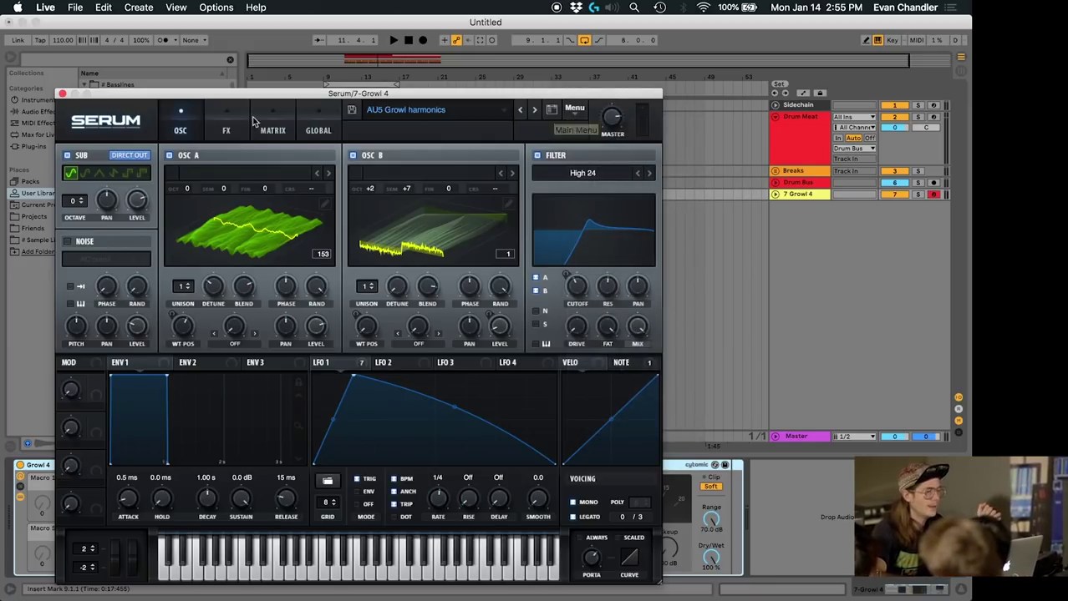
pyautogui.click(228, 131)
pyautogui.scroll(-2, 238, 237)
pyautogui.scroll(2, 238, 237)
pyautogui.click(61, 94)
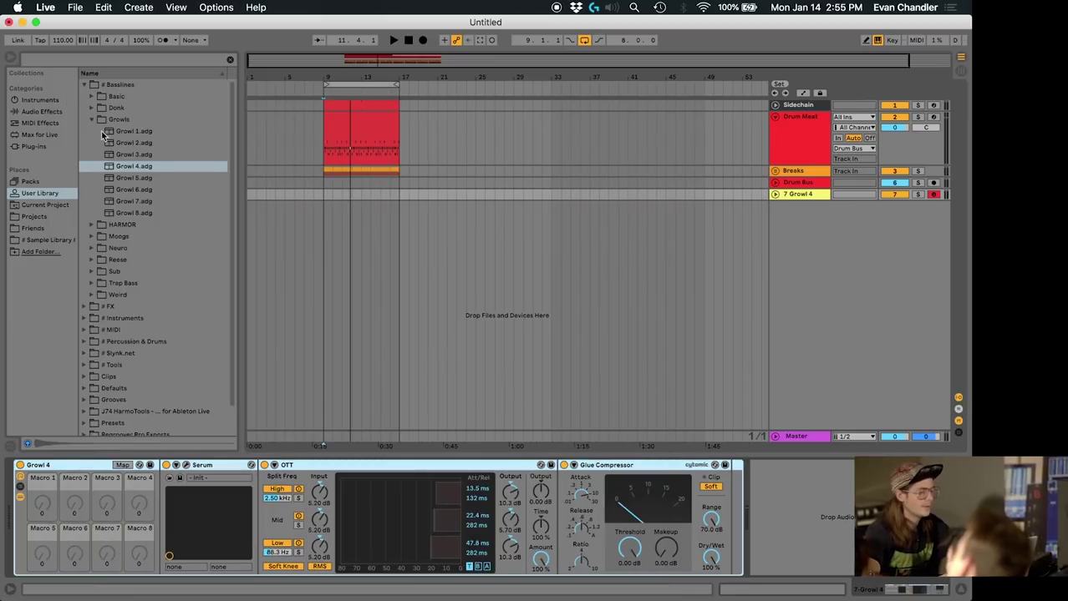
# - Replace the Growl 4 rack with Slynk - Moog Bass.adg from the Slynk - Essential Ableton Tool Box Instruments folder
pyautogui.click(69, 470)
pyautogui.press('Delete')
pyautogui.click(92, 121)
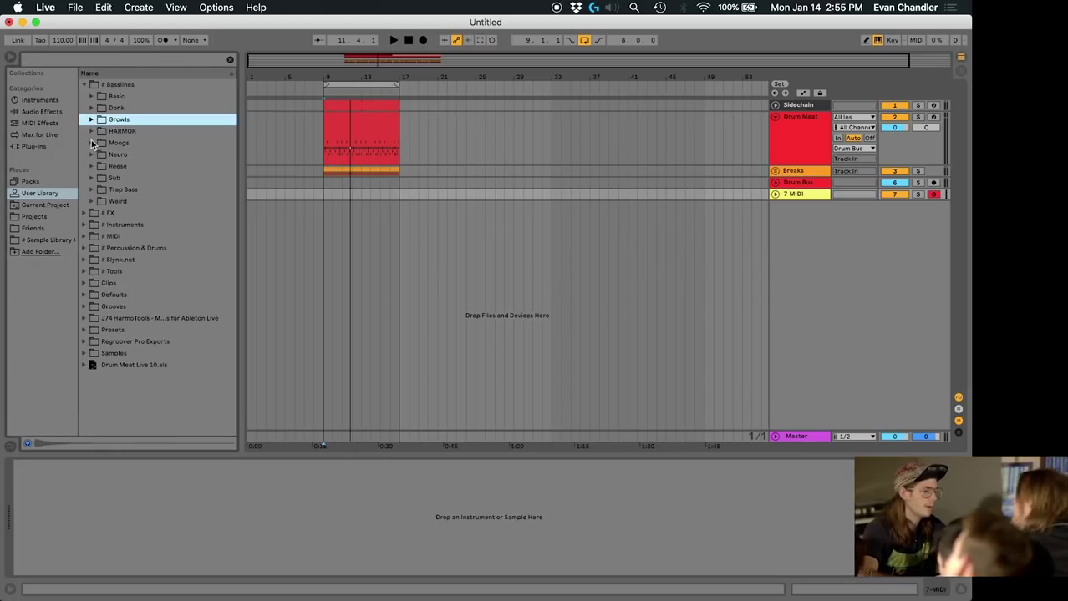
pyautogui.click(92, 142)
pyautogui.click(92, 143)
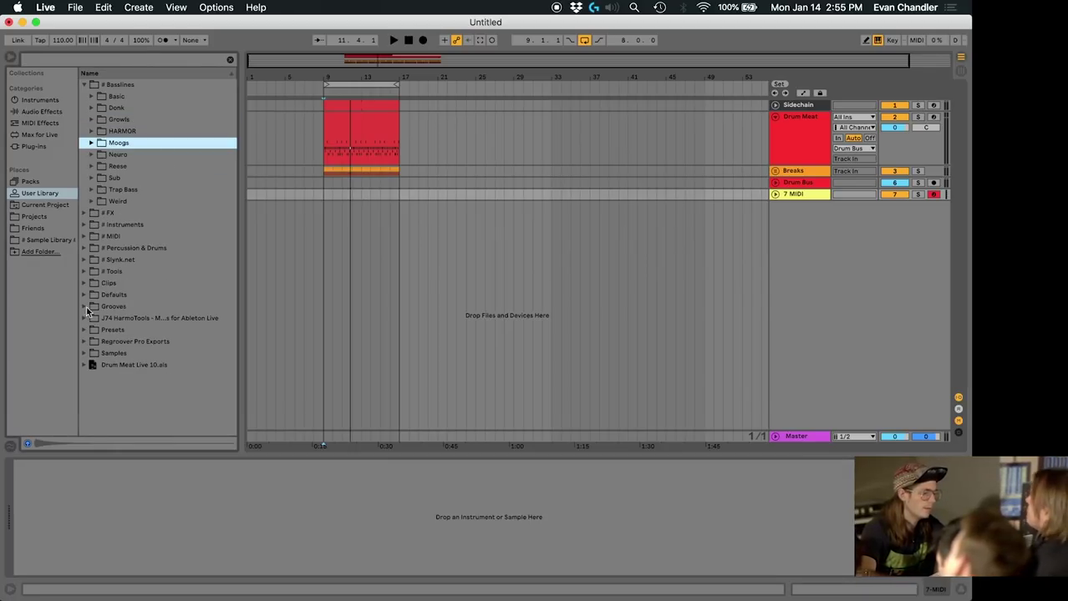
pyautogui.click(90, 260)
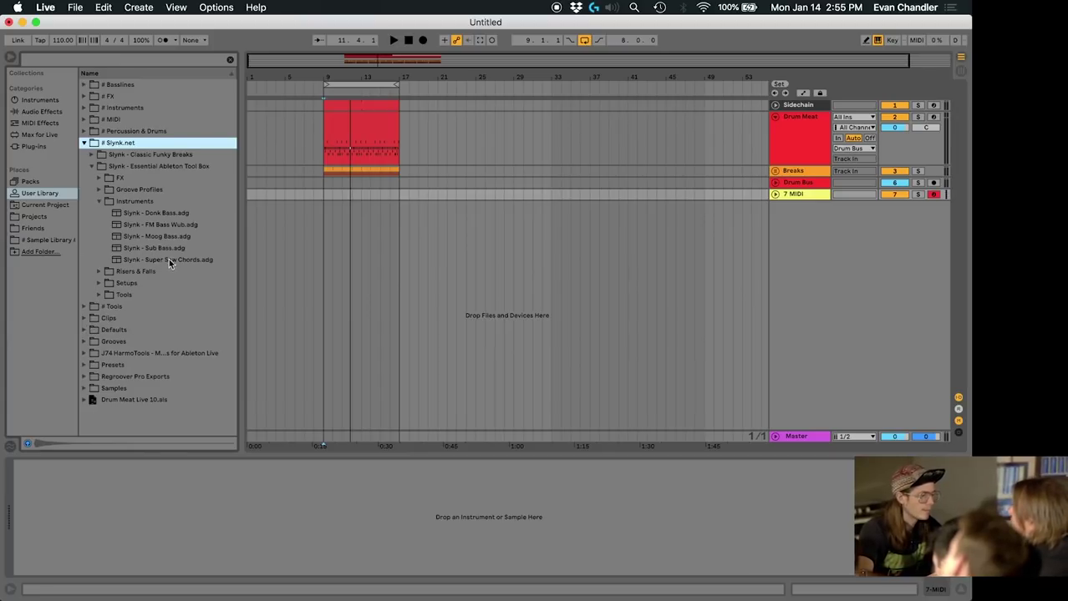
pyautogui.moveTo(160, 236); pyautogui.dragTo(223, 506)
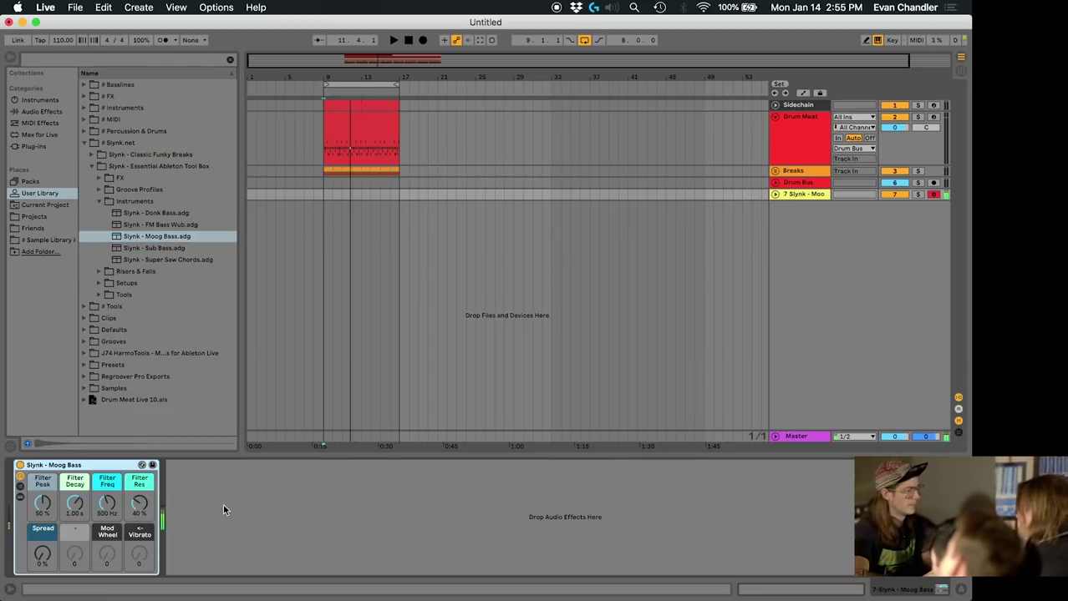
# - Show the devices inside the Moog Bass rack and the chain list of its Operators rack
pyautogui.click(21, 498)
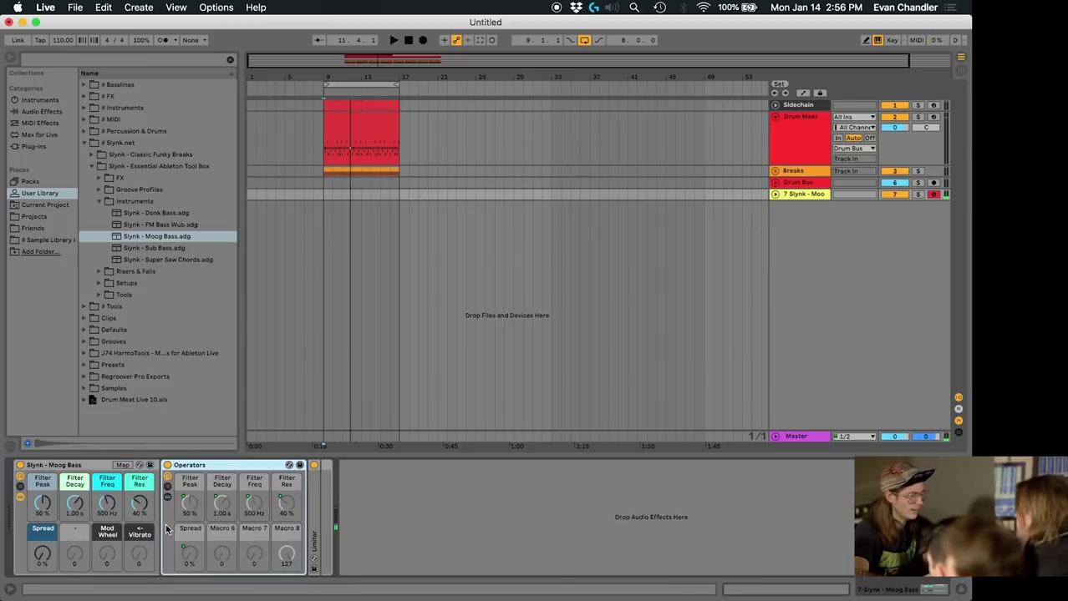
pyautogui.click(169, 497)
pyautogui.click(170, 499)
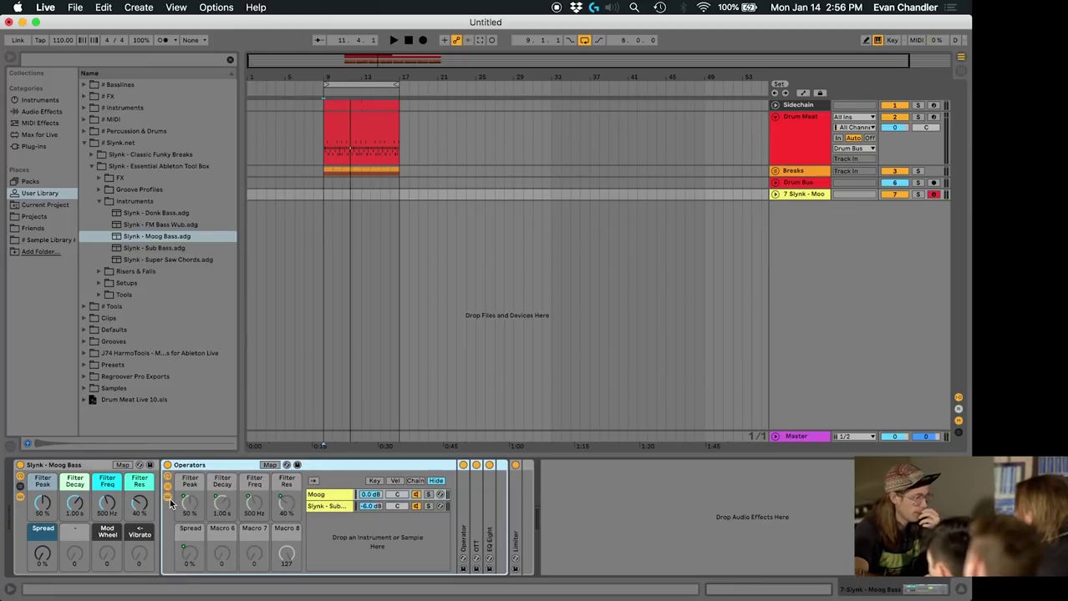
# - Examine the Groove Profiles, FX and Setups folders of the Slynk - Essential Ableton Tool Box, widening the browser for full names
pyautogui.click(132, 166)
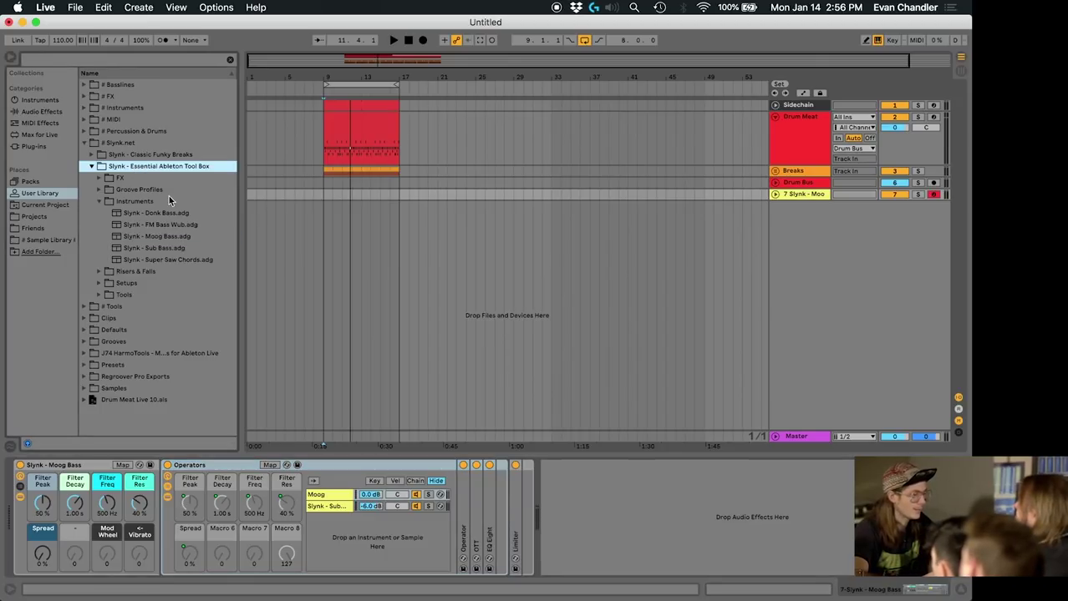
pyautogui.click(99, 190)
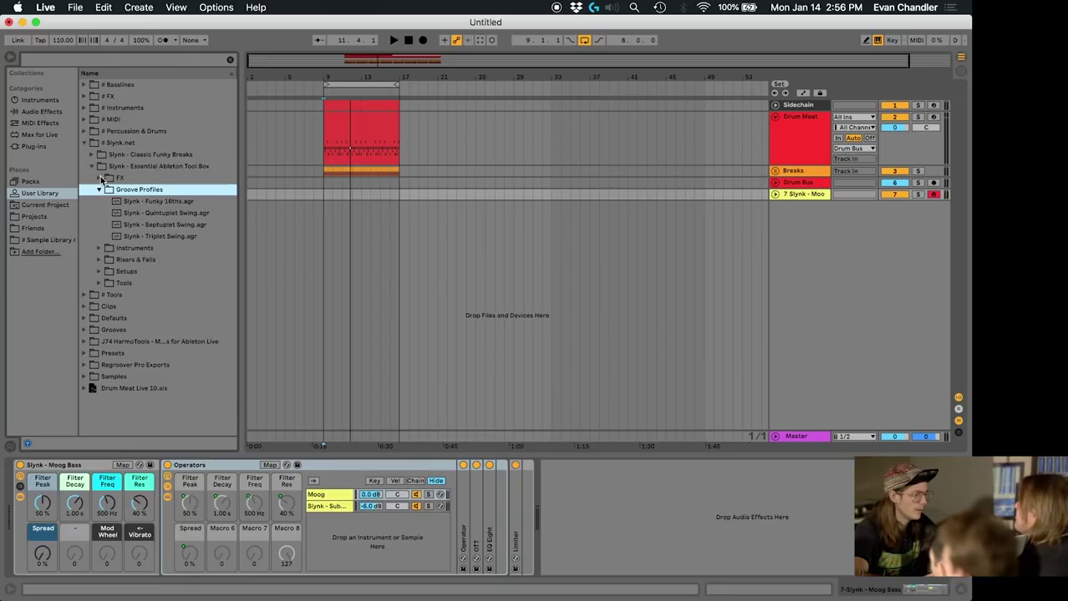
pyautogui.click(101, 179)
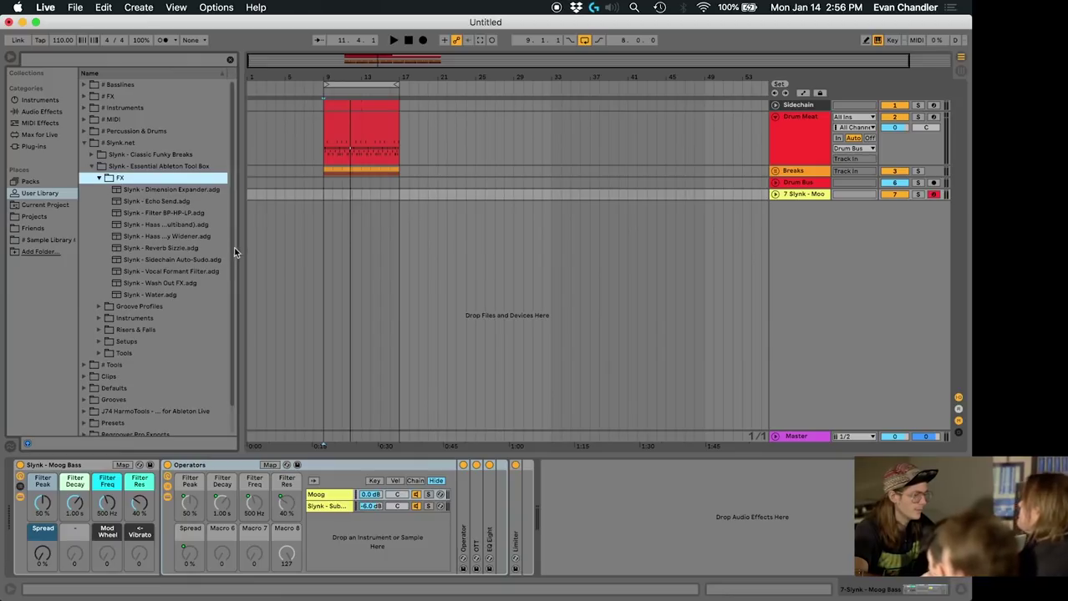
pyautogui.moveTo(238, 248); pyautogui.dragTo(290, 248)
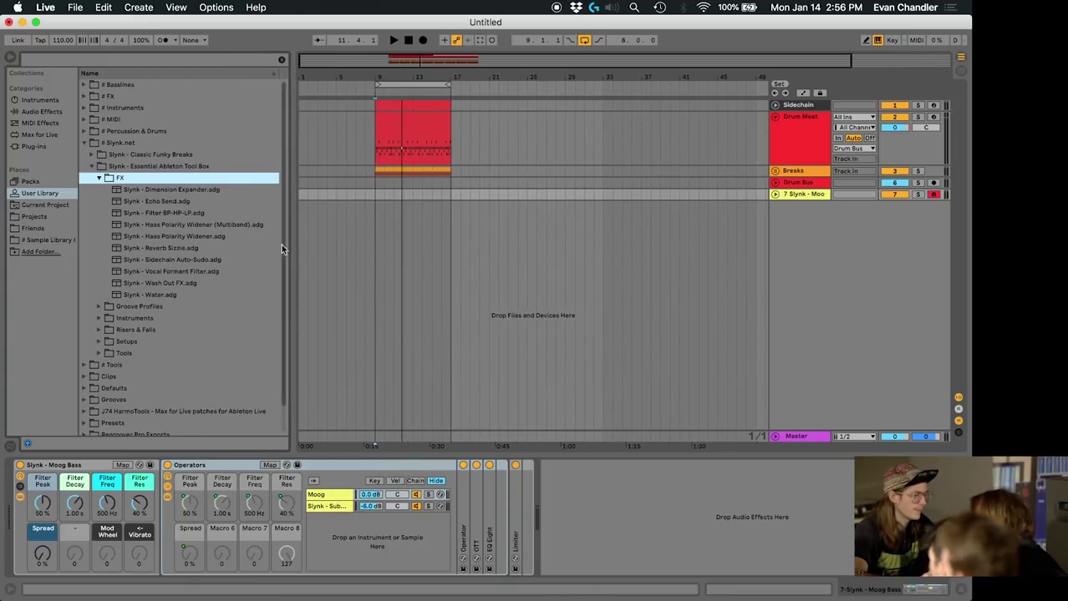
pyautogui.click(97, 341)
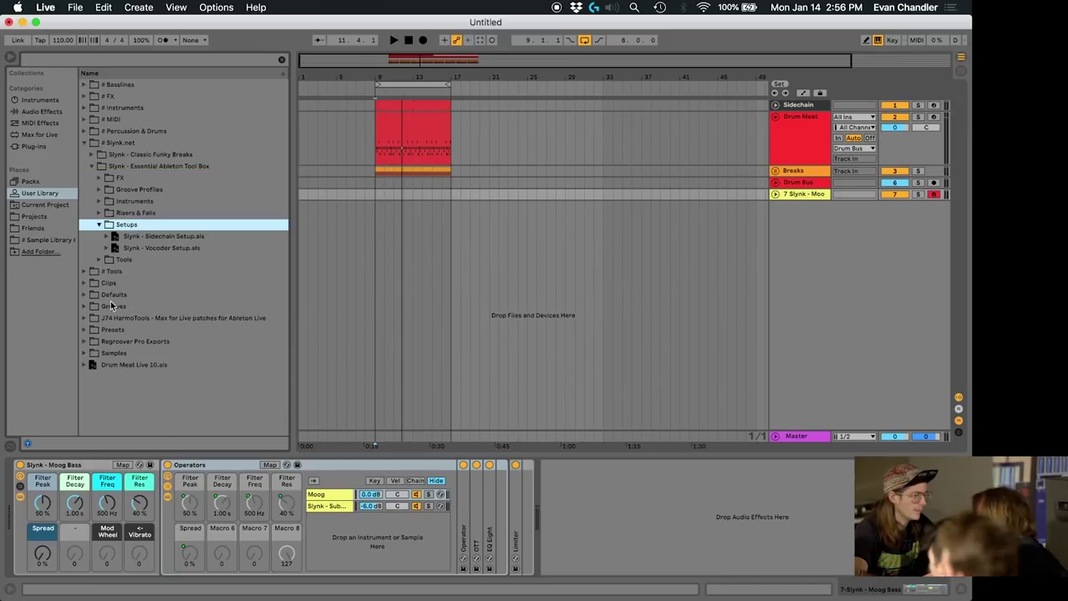
pyautogui.click(99, 225)
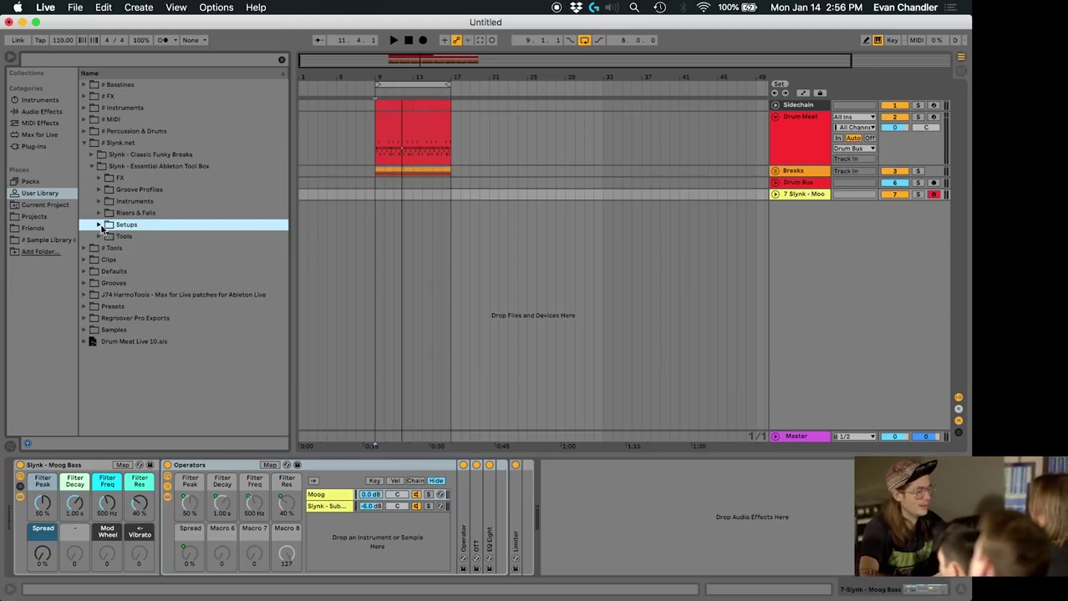
# - Import Drum Meat Live 10.als into the arrangement at bar 9, turn off the original Drum Bus and play
pyautogui.click(116, 343)
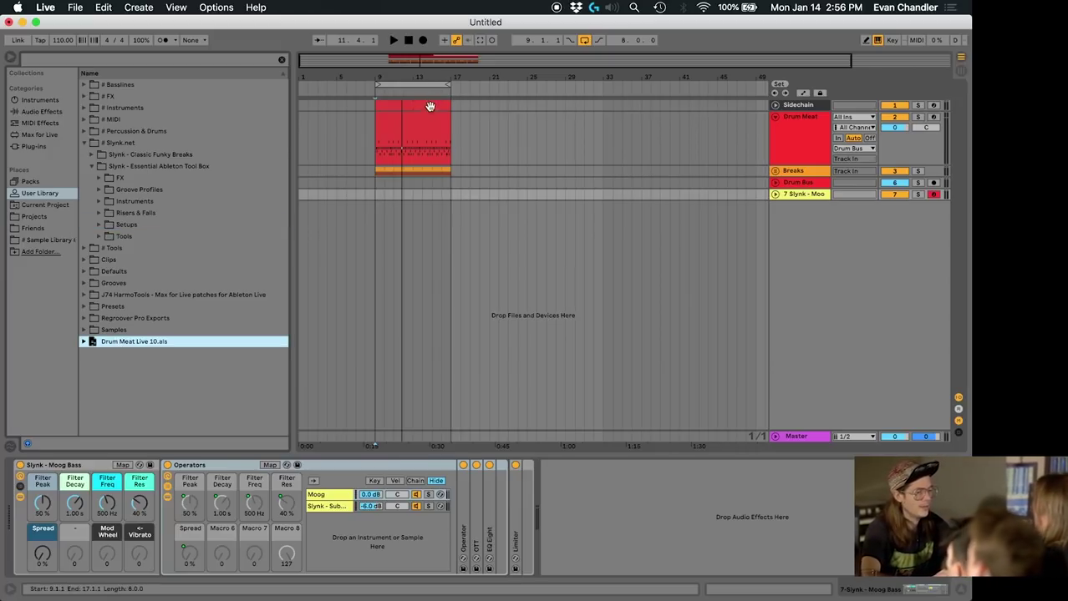
pyautogui.moveTo(161, 346); pyautogui.dragTo(471, 273)
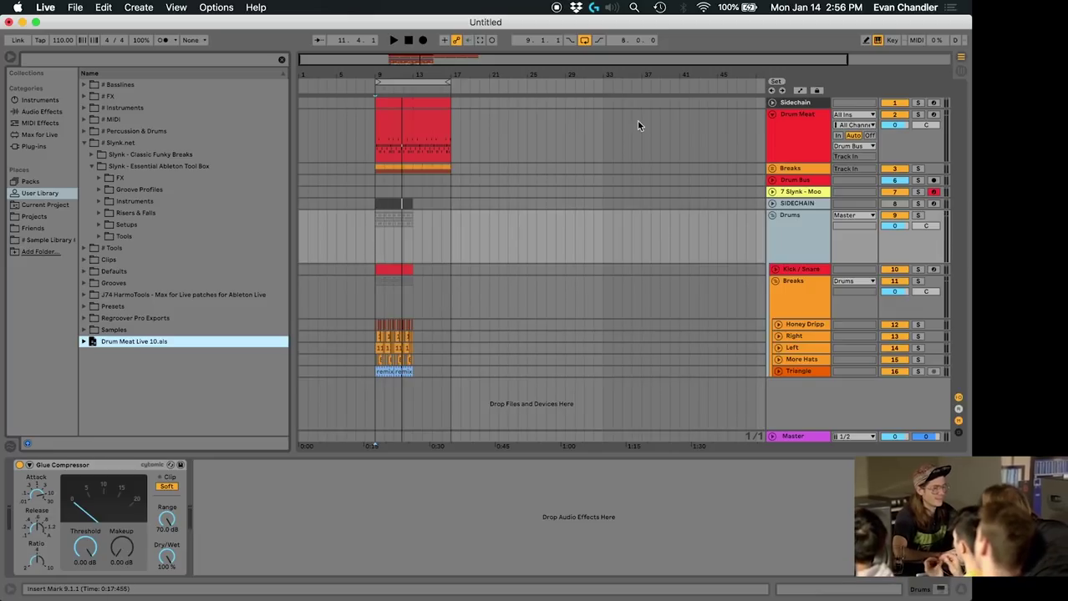
pyautogui.click(877, 188)
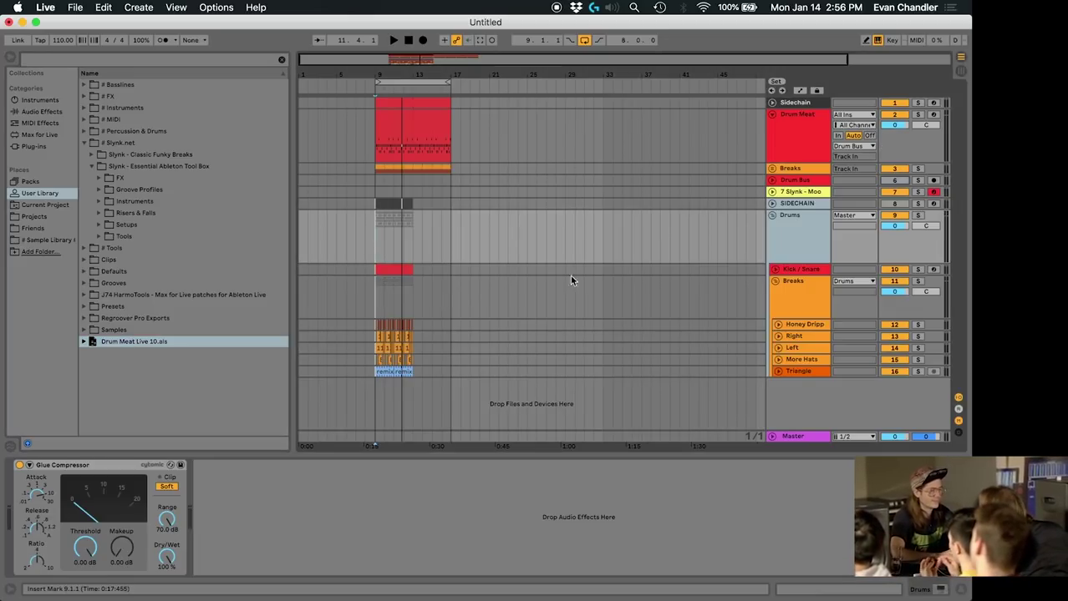
pyautogui.click(376, 252)
pyautogui.press('space')
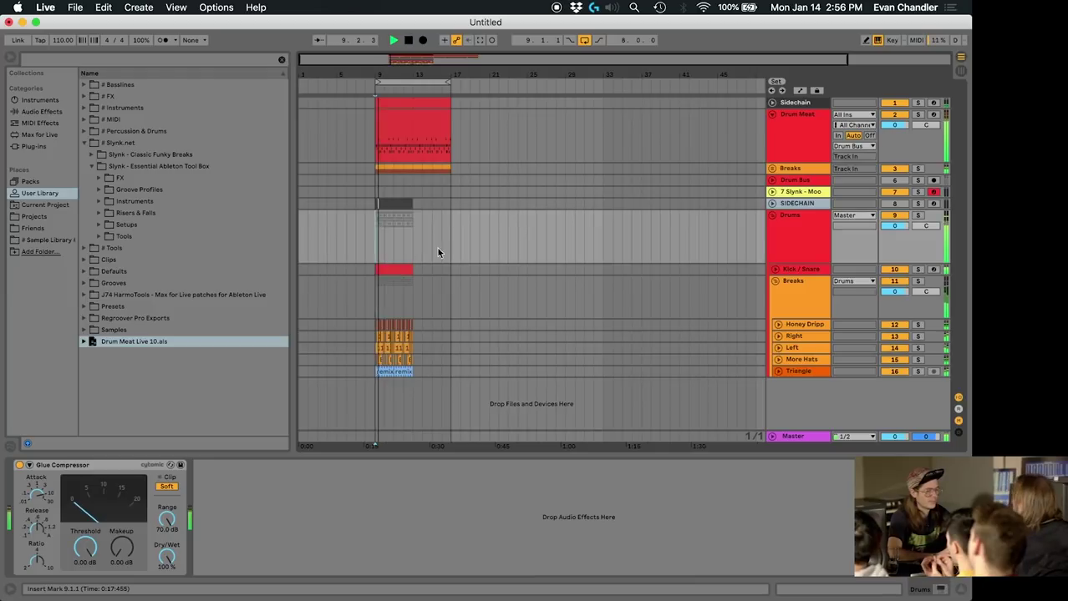
# - Delete the imported SIDECHAIN and Drums tracks, turn the original Drum Bus back on and stop playback
pyautogui.click(787, 228)
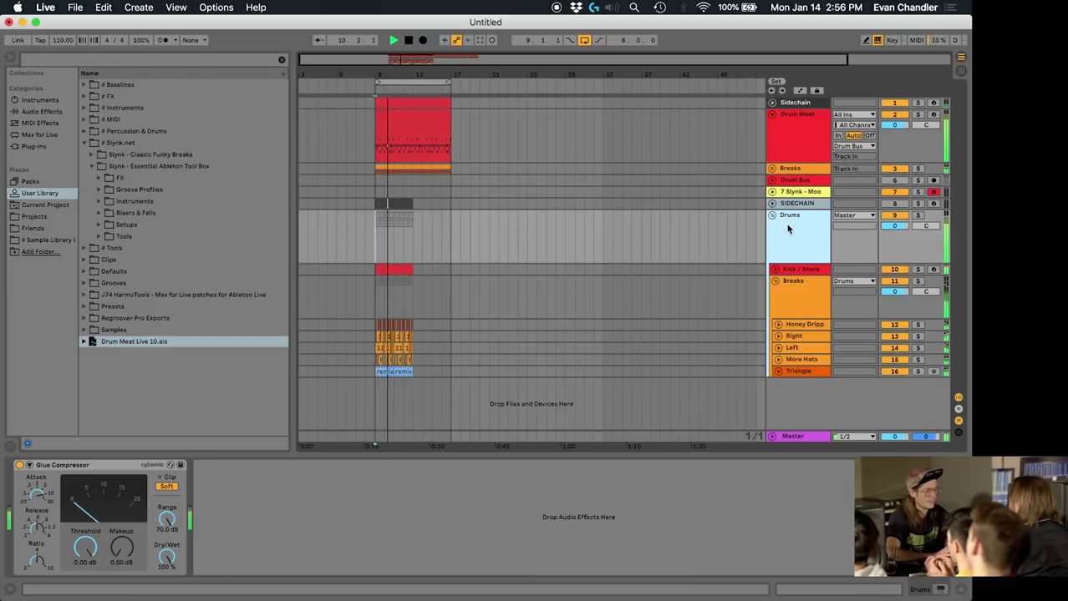
pyautogui.click(796, 204)
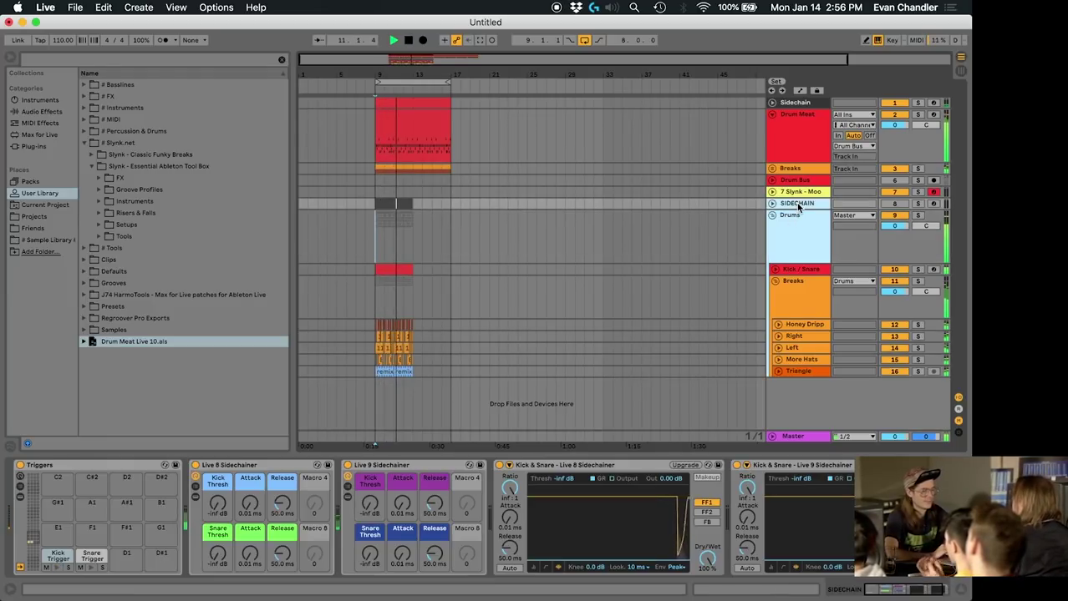
pyautogui.press('Delete')
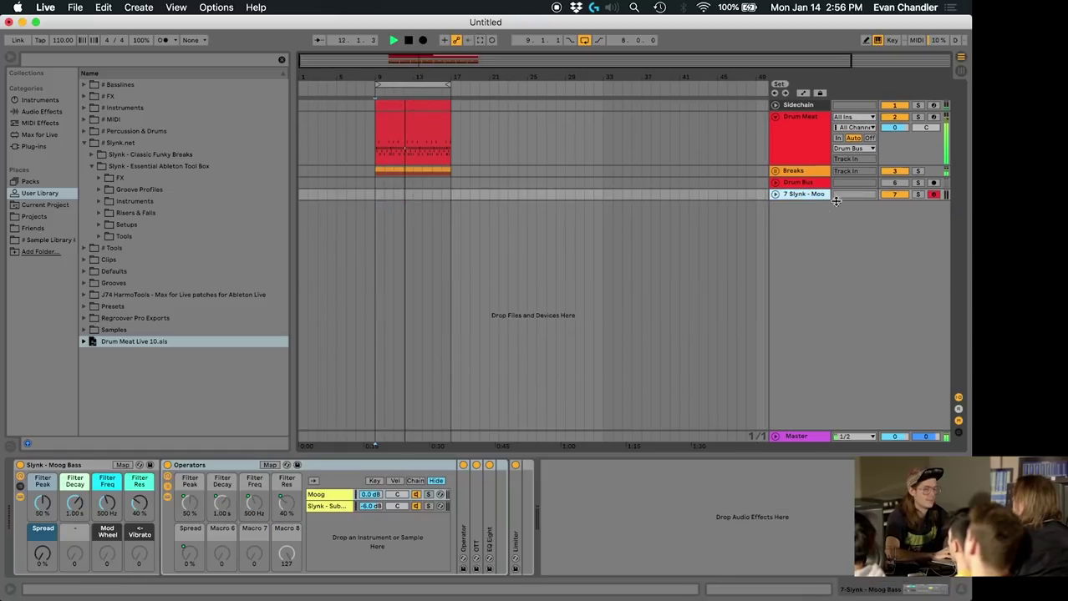
pyautogui.click(887, 183)
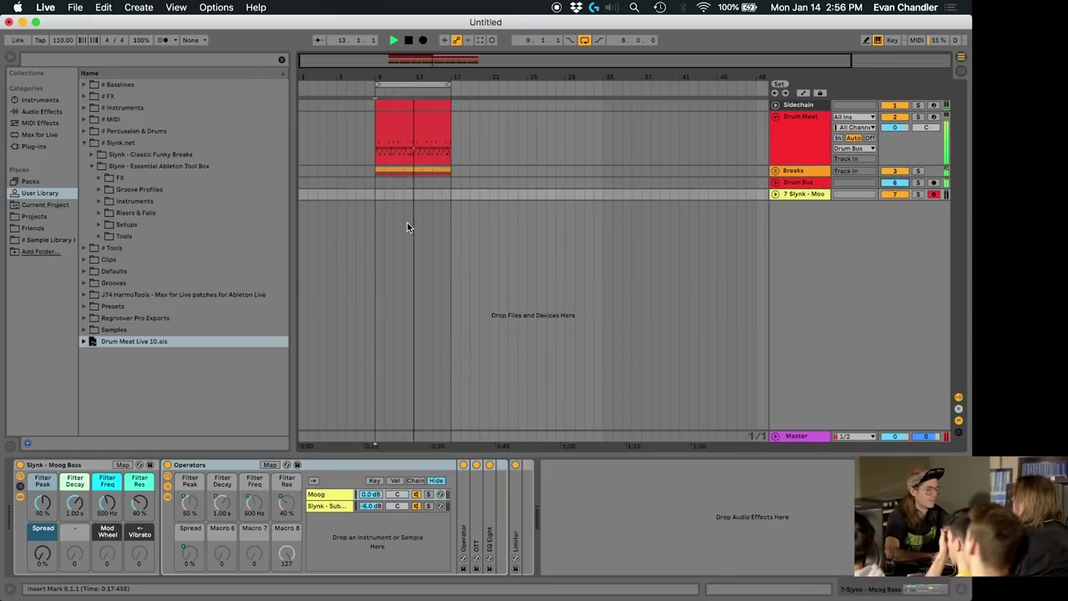
pyautogui.press('space')
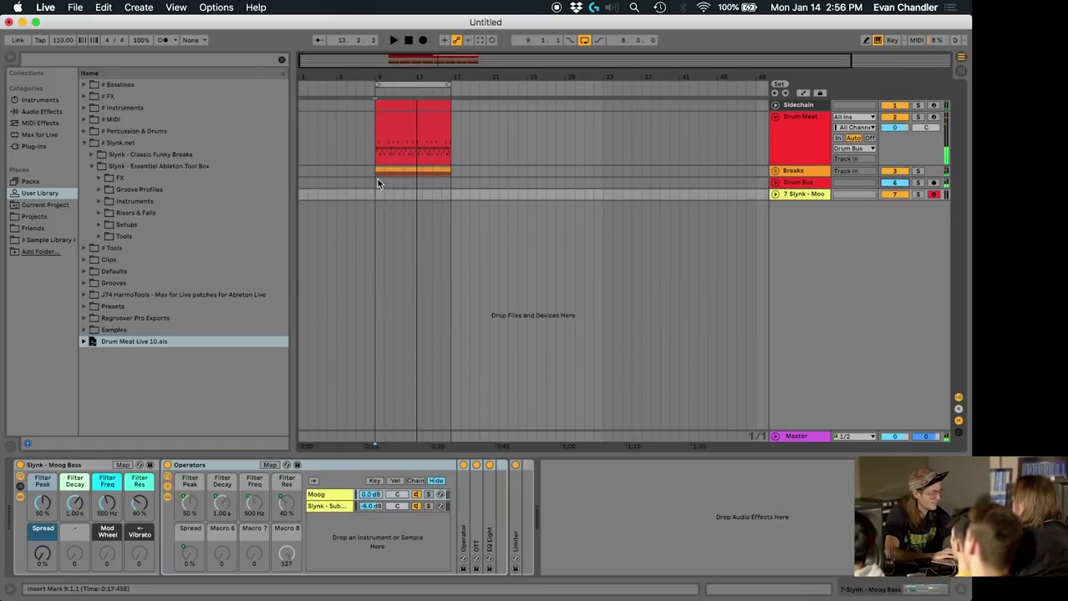
# - Inspect the devices inside the Slynk - Sub Bass chain of the Moog Bass rack
pyautogui.click(795, 131)
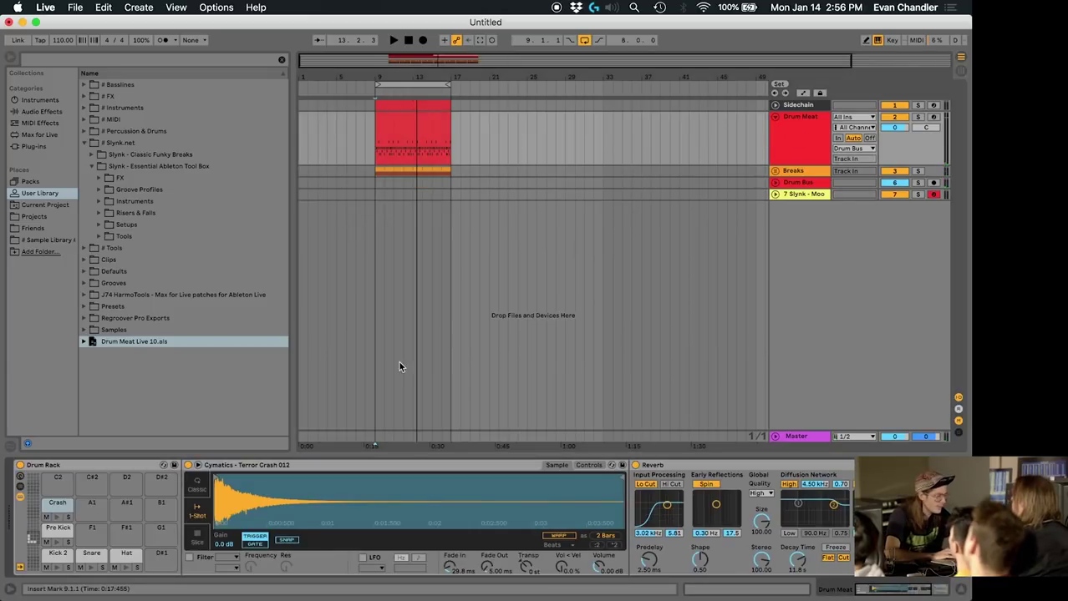
pyautogui.click(798, 195)
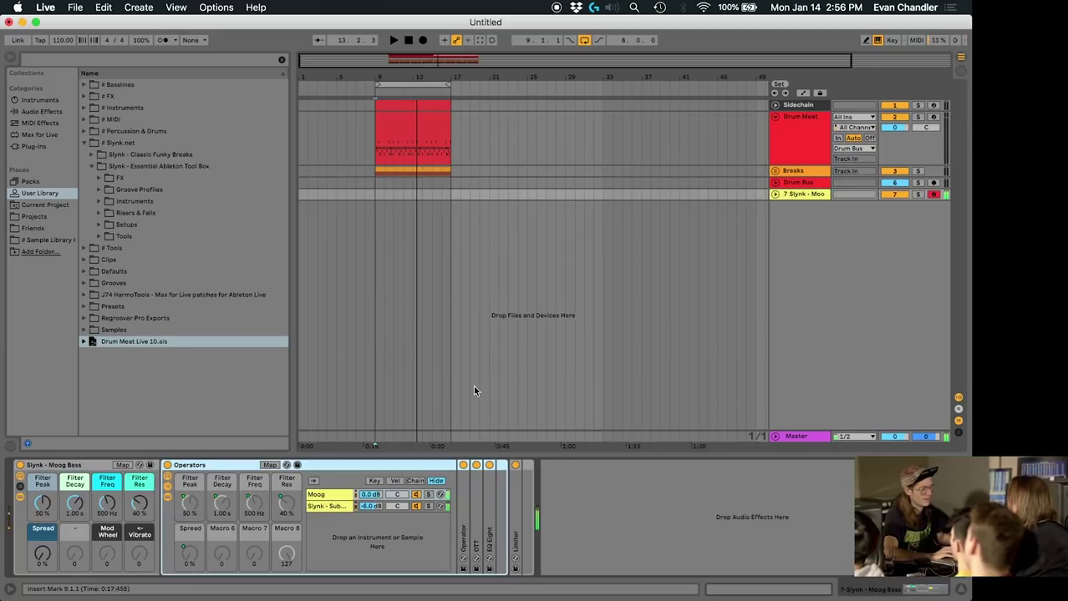
pyautogui.click(325, 507)
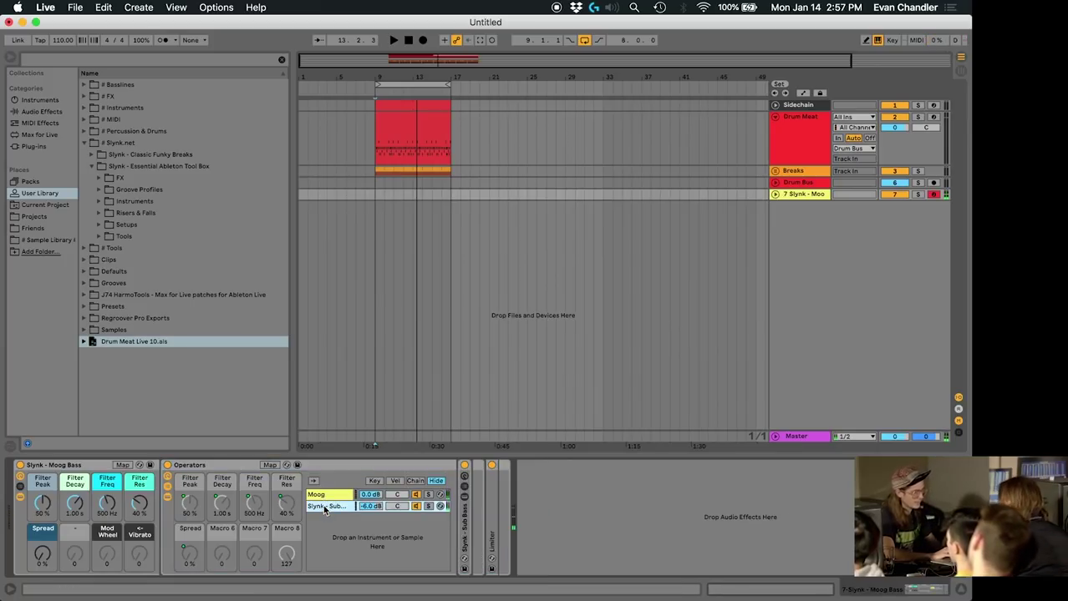
pyautogui.doubleClick(465, 531)
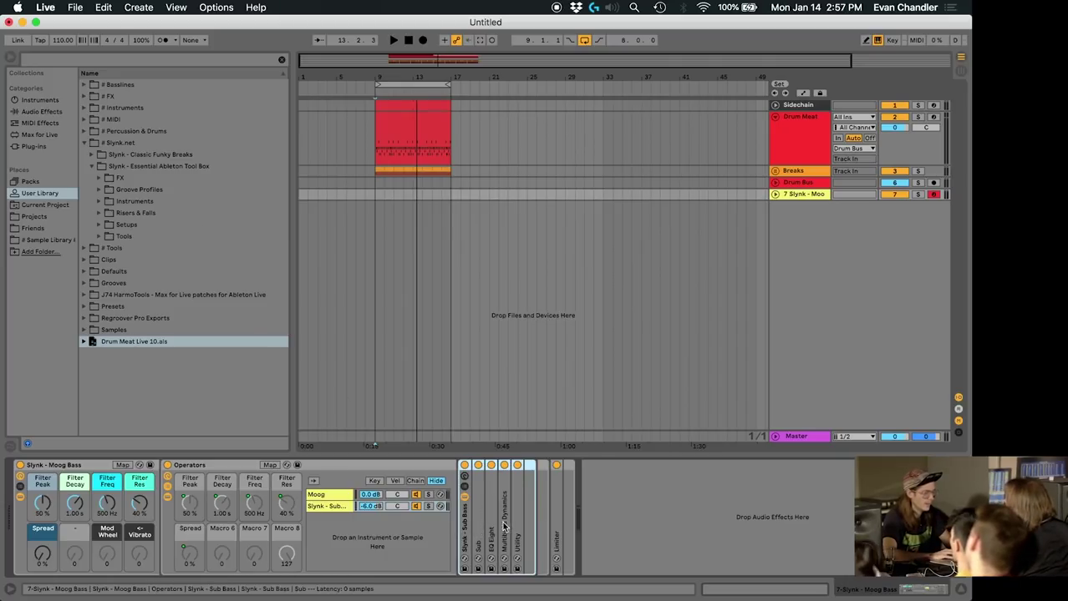
# - Unfold the Operator and OTT devices in the Moog chain and examine their settings
pyautogui.click(325, 496)
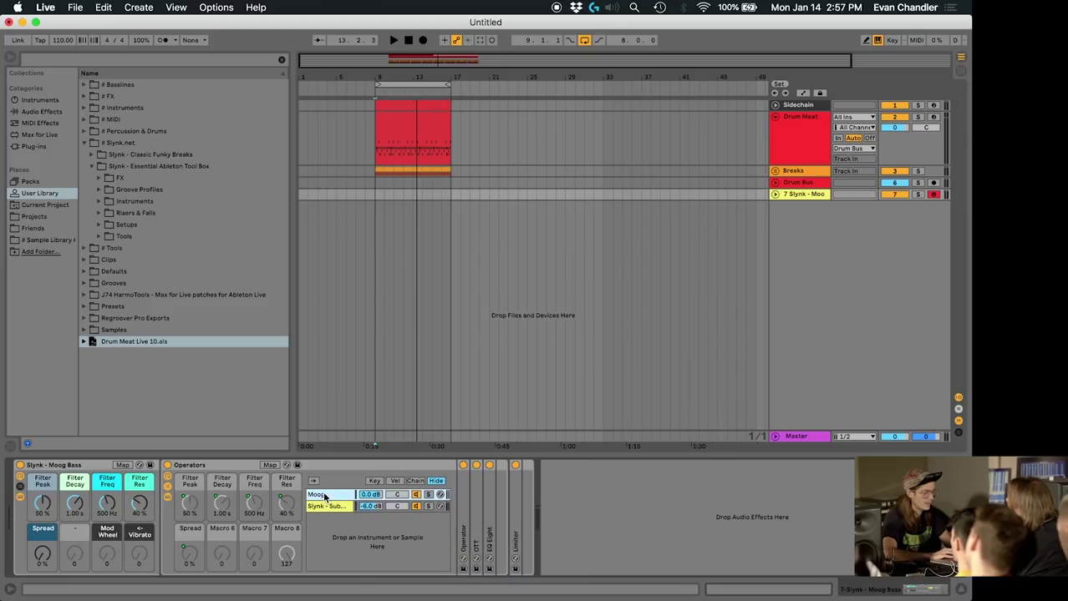
pyautogui.doubleClick(462, 514)
pyautogui.hscroll(3, 547, 512)
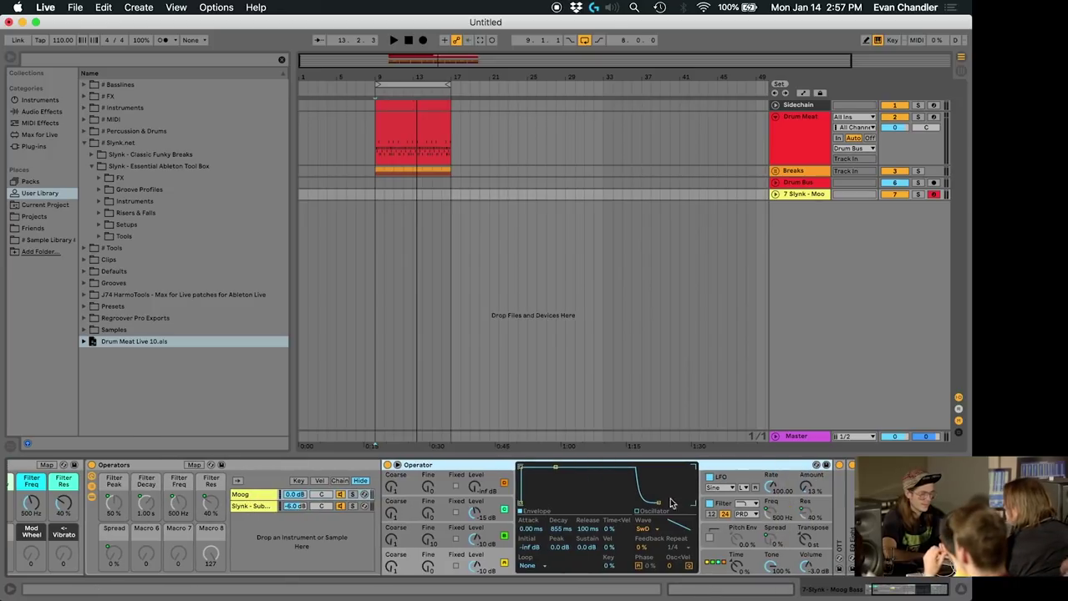
pyautogui.doubleClick(841, 513)
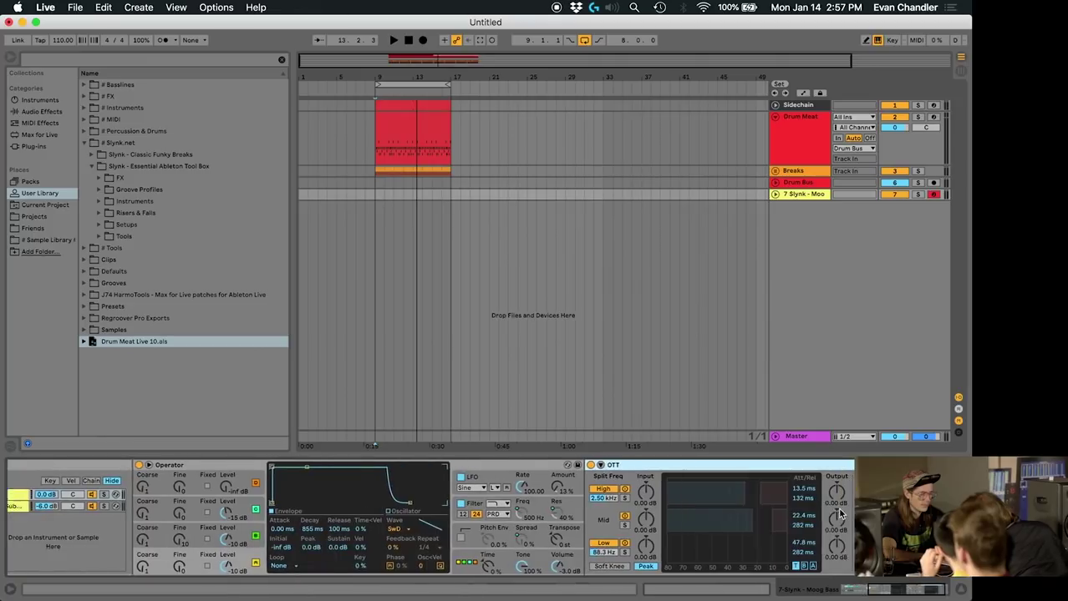
pyautogui.hscroll(-5, 842, 516)
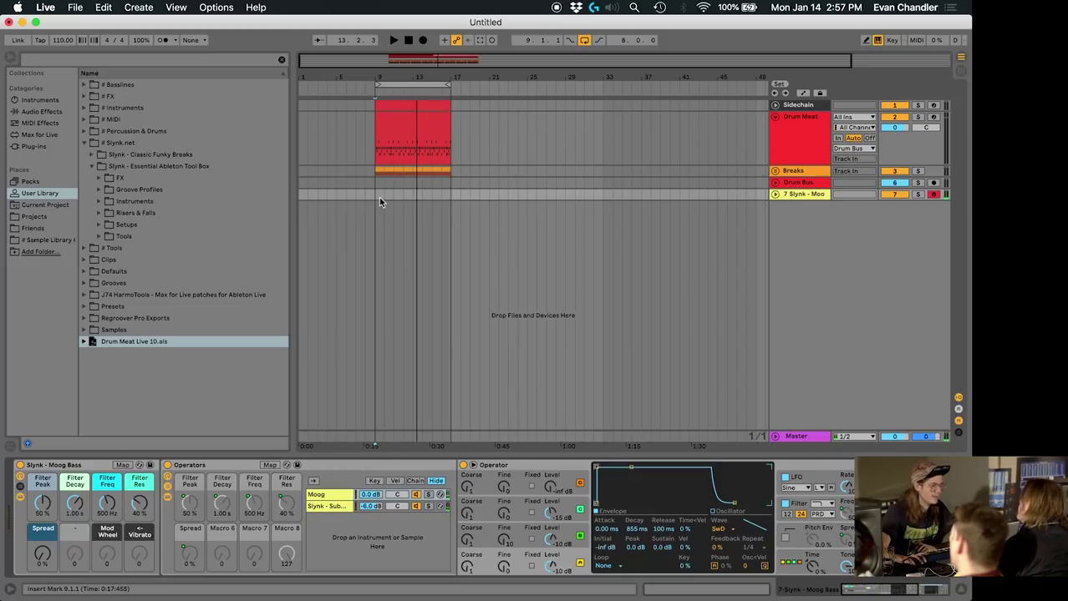
# - Create a four-bar MIDI clip from bar 9 to bar 13 on the Slynk - Moog Bass track
pyautogui.click(435, 119)
pyautogui.moveTo(376, 195); pyautogui.dragTo(410, 196)
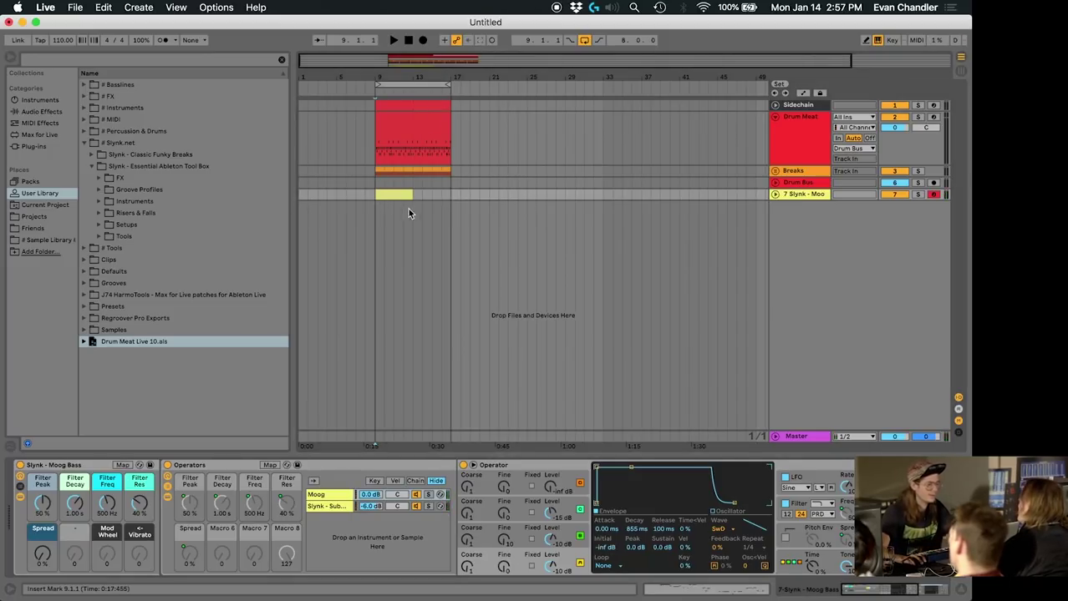
# - Clear the clip from the Slynk - Moog Bass track and, playing the loop from bar 9, capture a new bass line as a MIDI clip
pyautogui.click(774, 194)
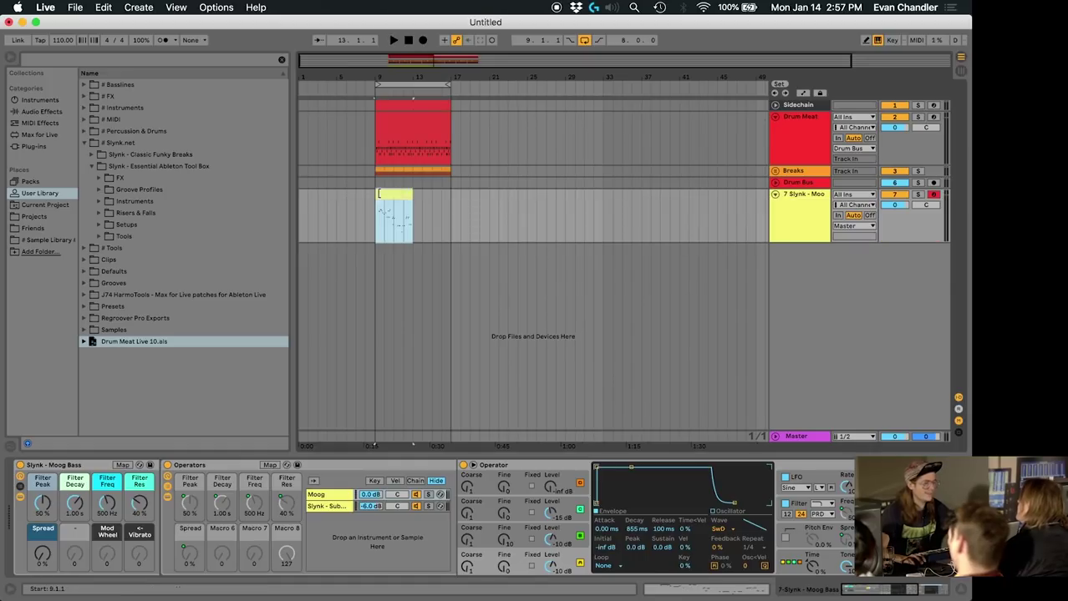
pyautogui.click(377, 213)
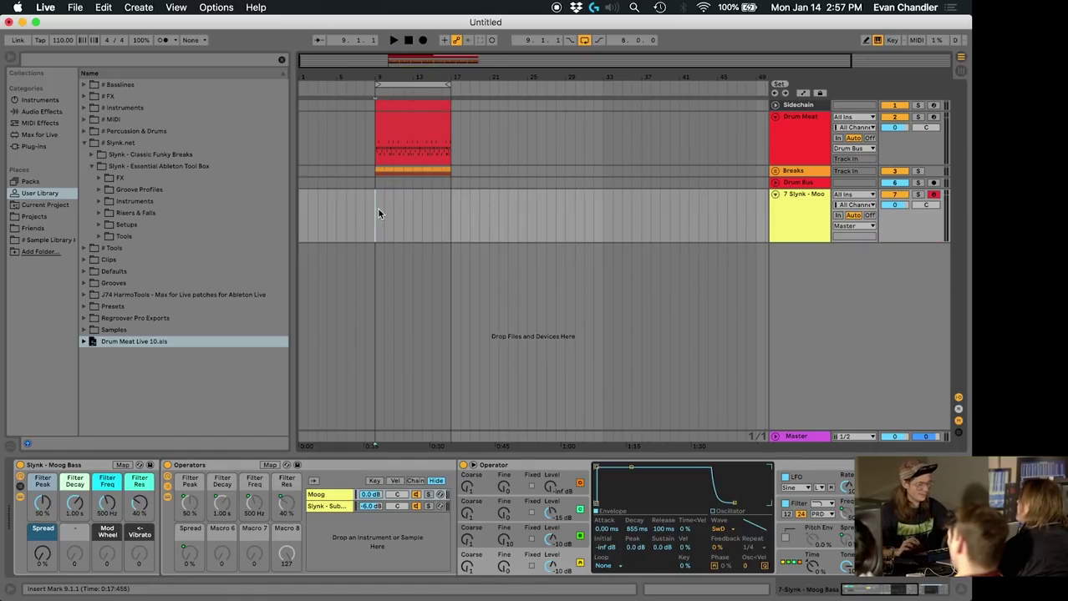
pyautogui.press('space')
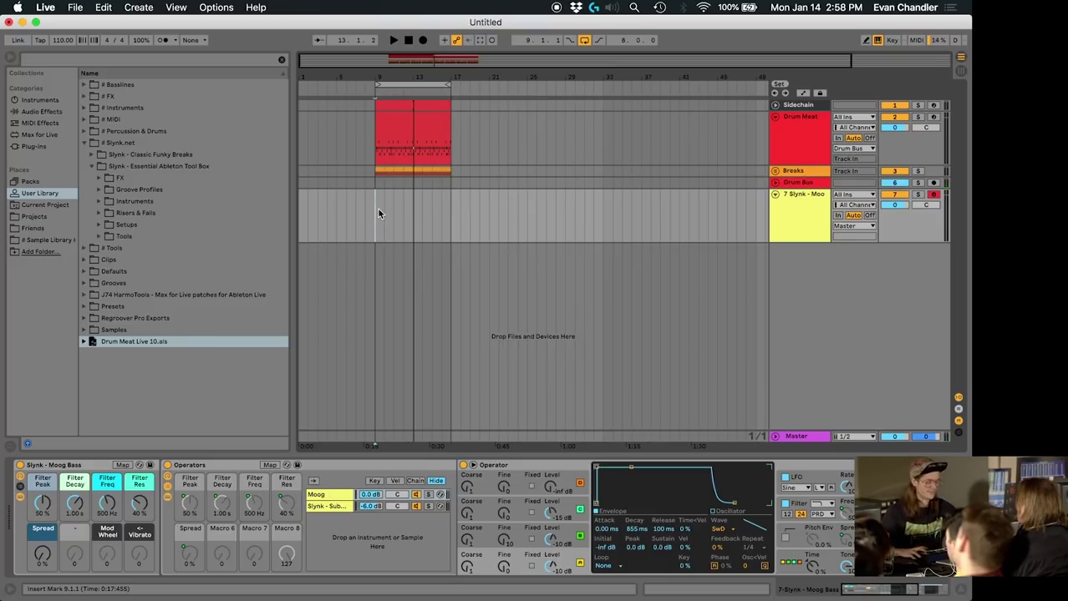
pyautogui.press('space')
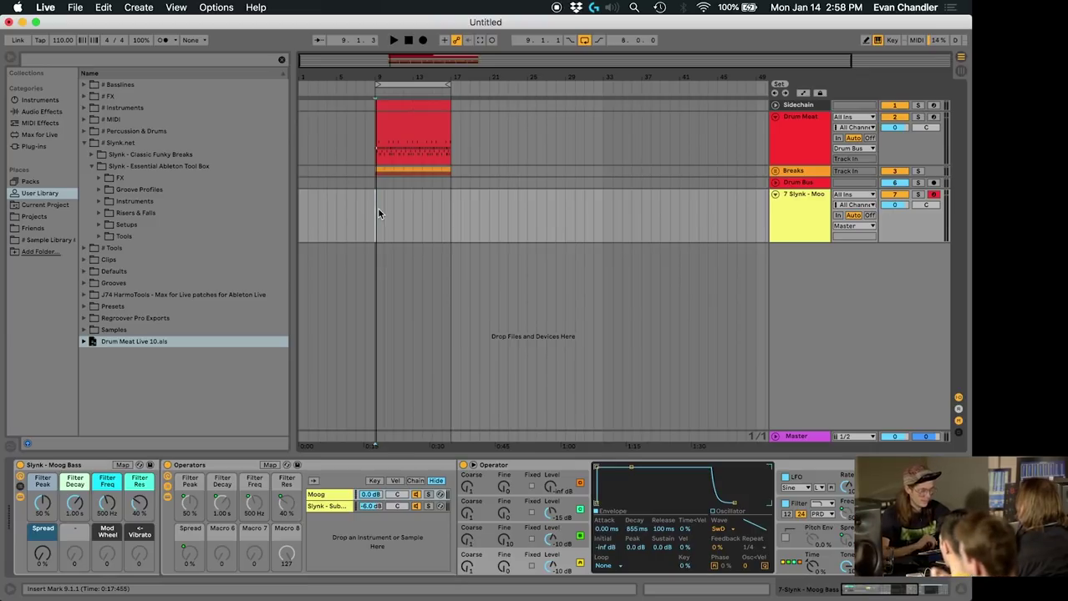
pyautogui.press('space')
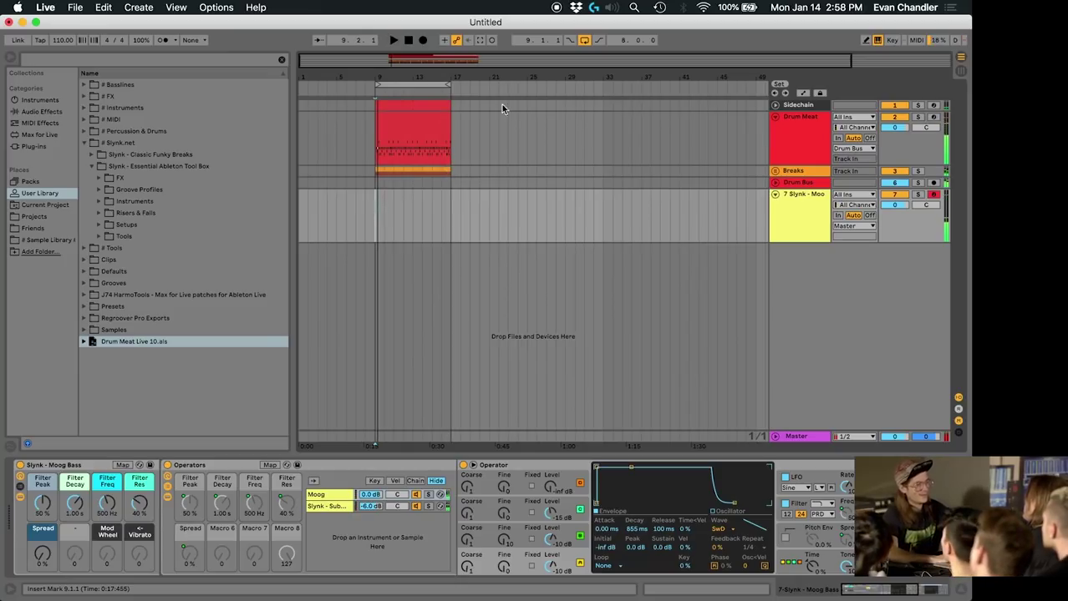
pyautogui.click(480, 39)
pyautogui.click(426, 198)
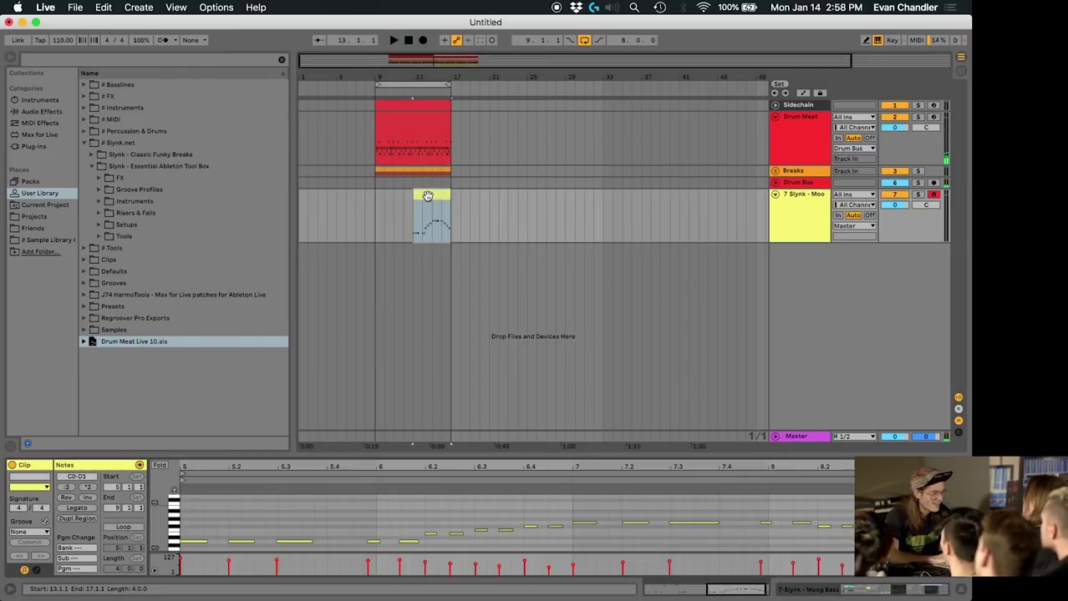
# - Quantize all the notes of the captured bass clip and play it back
pyautogui.click(532, 514)
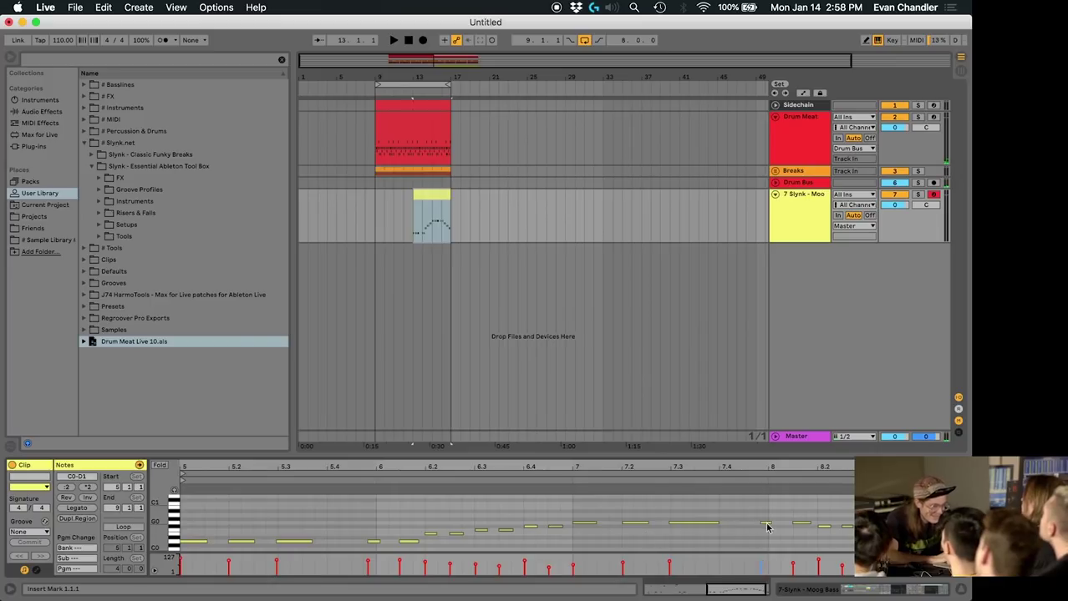
pyautogui.rightClick(656, 504)
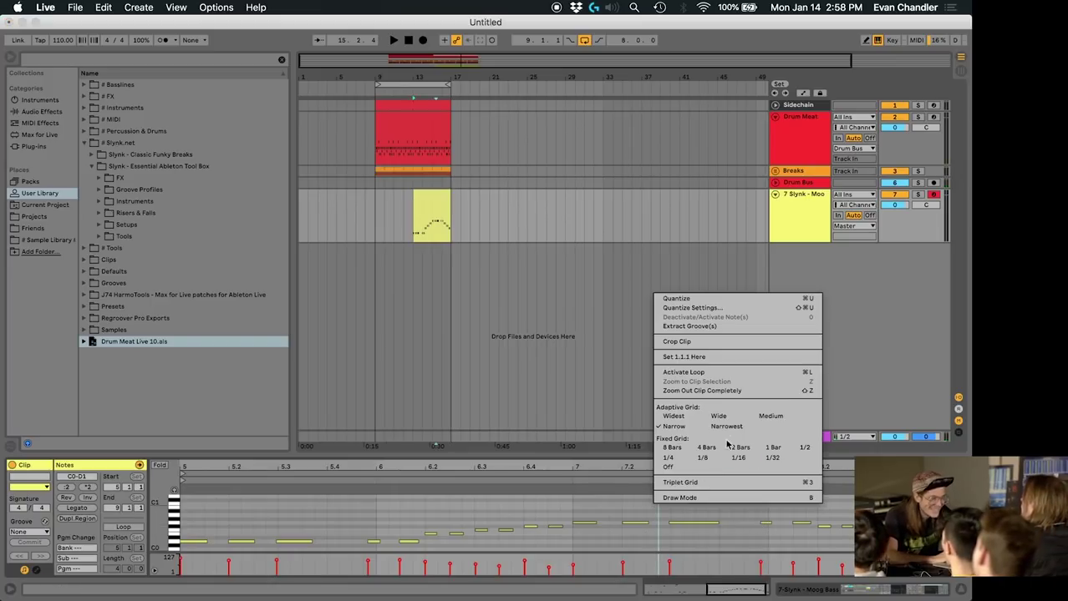
pyautogui.click(712, 461)
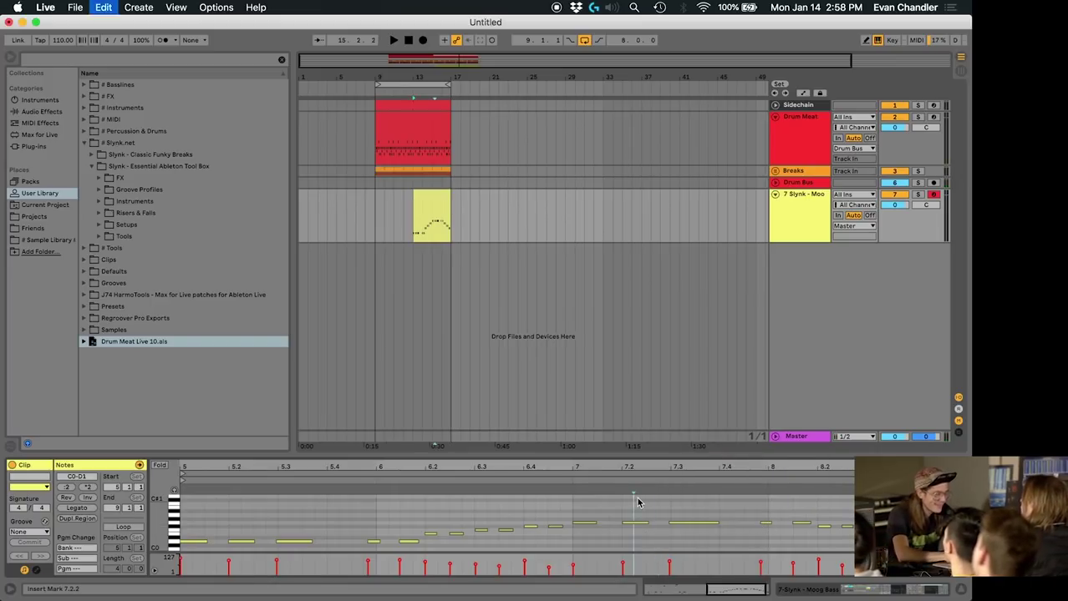
pyautogui.press('super+a')
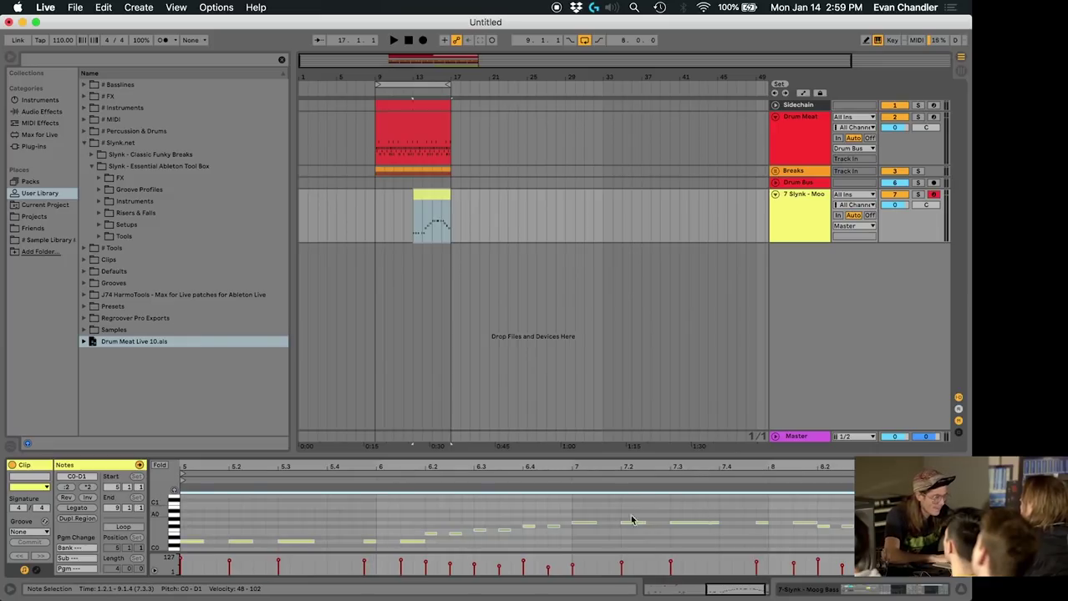
pyautogui.press('space')
pyautogui.click(396, 517)
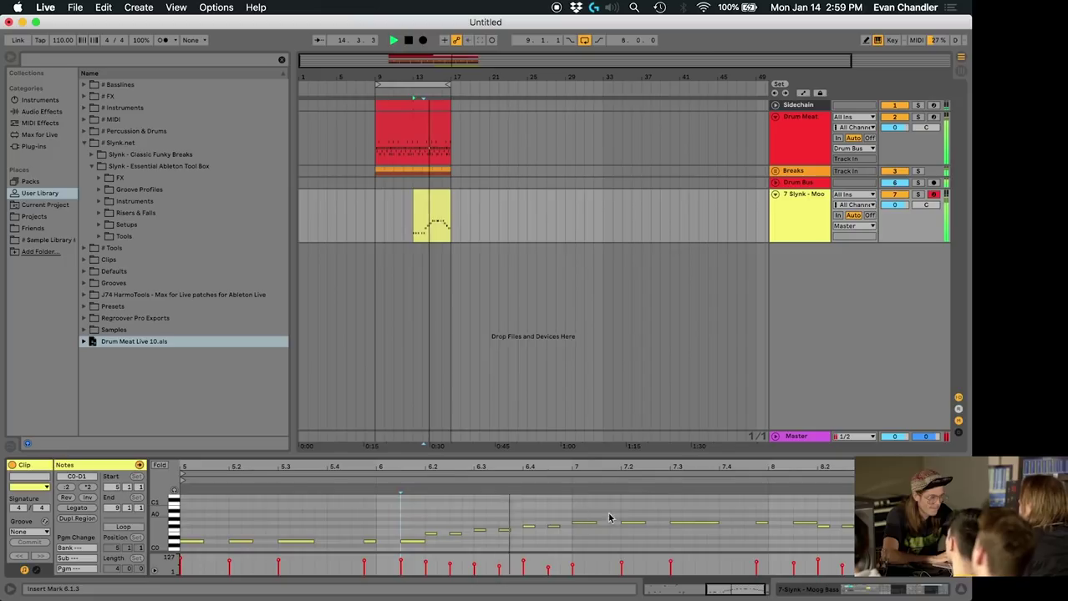
# - Enlarge the note editor and lower the two F#0 notes around 8.2 by one semitone
pyautogui.moveTo(631, 456); pyautogui.dragTo(628, 326)
pyautogui.press('space')
pyautogui.click(825, 436)
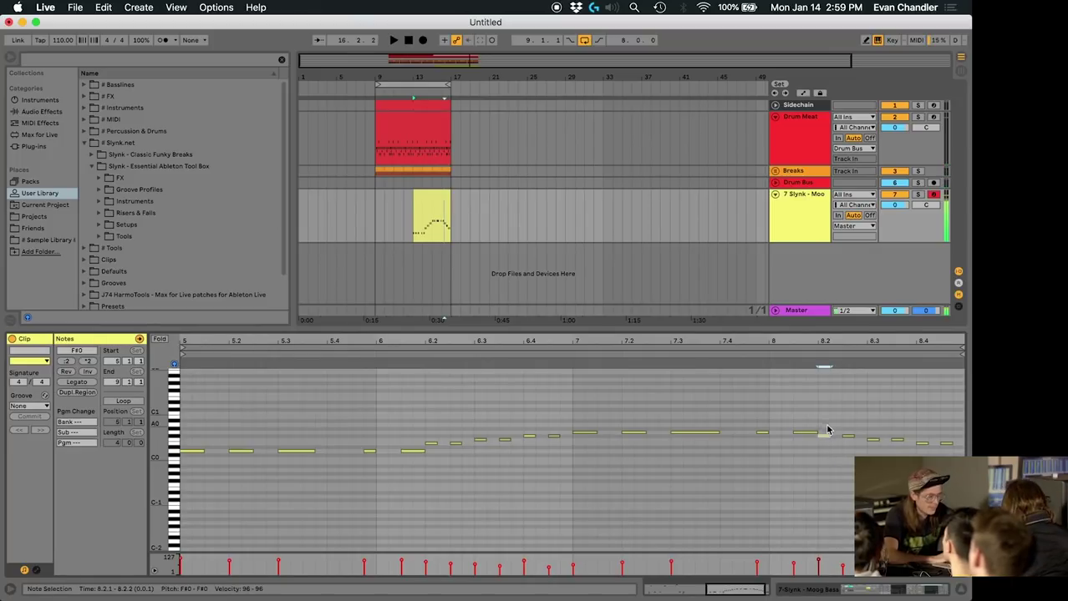
pyautogui.keyDown('shift'); pyautogui.click(847, 437); pyautogui.keyUp('shift')
pyautogui.press('Down')
pyautogui.click(807, 434)
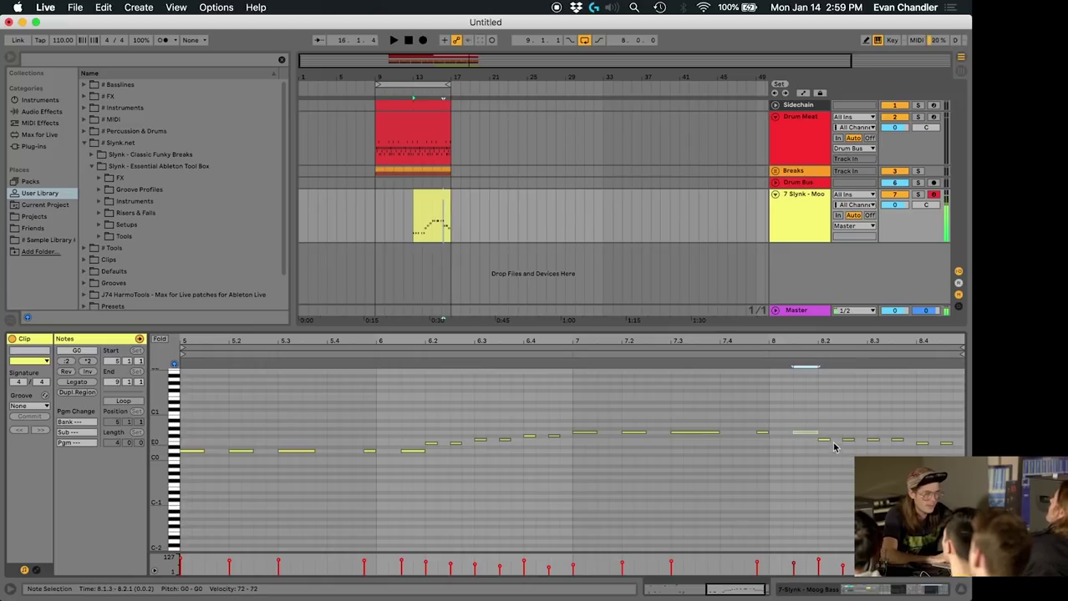
# - Lower the notes in 8.3 and 8.4 by one semitone, bringing the final pair to D#0, and start playback
pyautogui.moveTo(867, 431); pyautogui.dragTo(948, 451)
pyautogui.click(920, 440)
pyautogui.press('Down')
pyautogui.press('space')
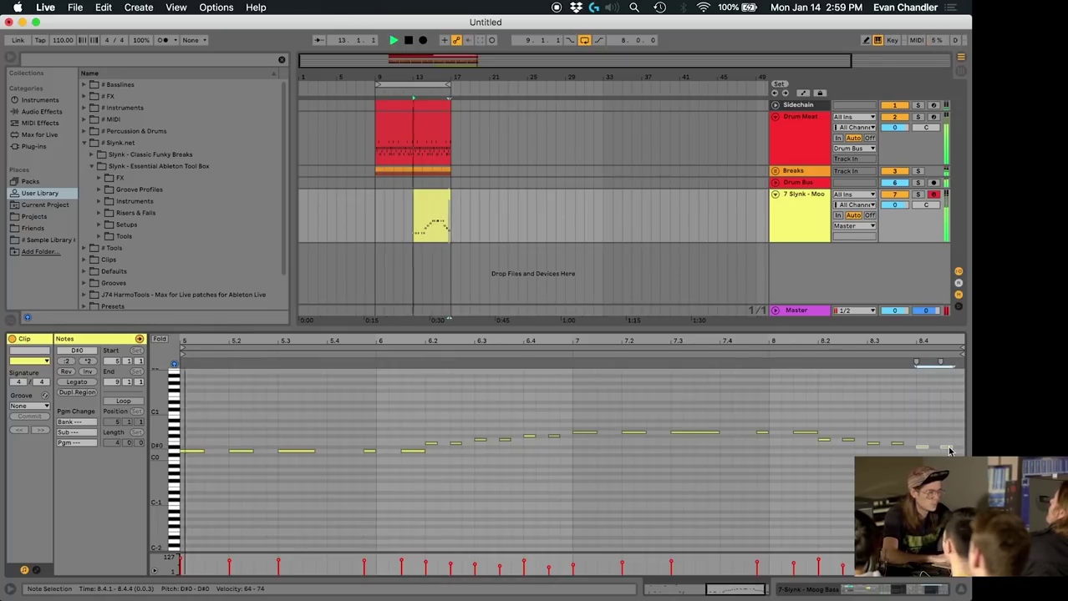
# - Apply the Slynk's Fun groove to the bass clip and loop it, extending its start back to bar 9
pyautogui.click(29, 406)
pyautogui.click(42, 424)
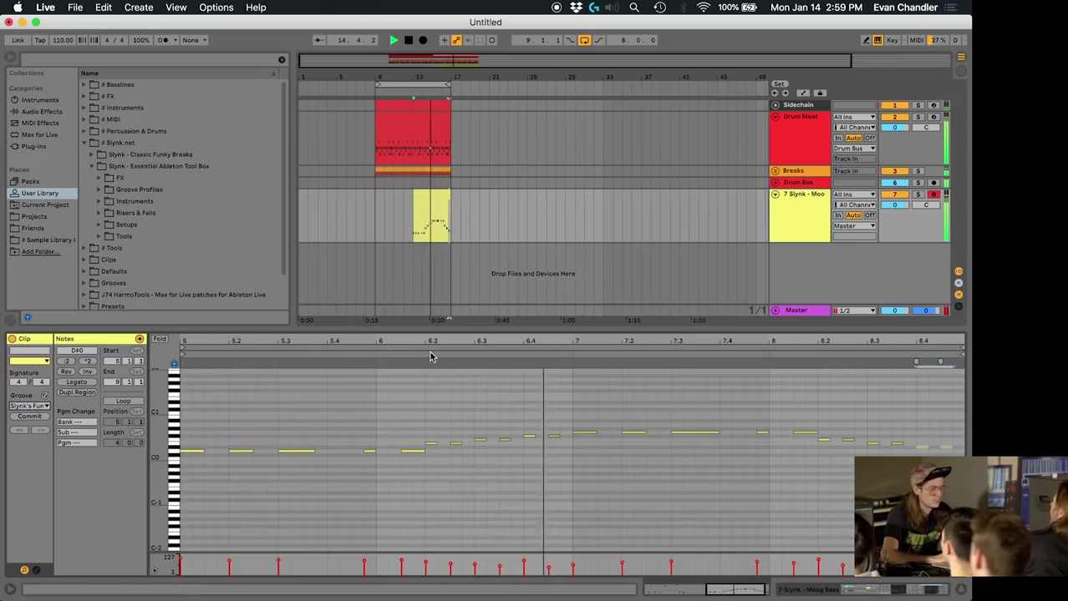
pyautogui.click(448, 219)
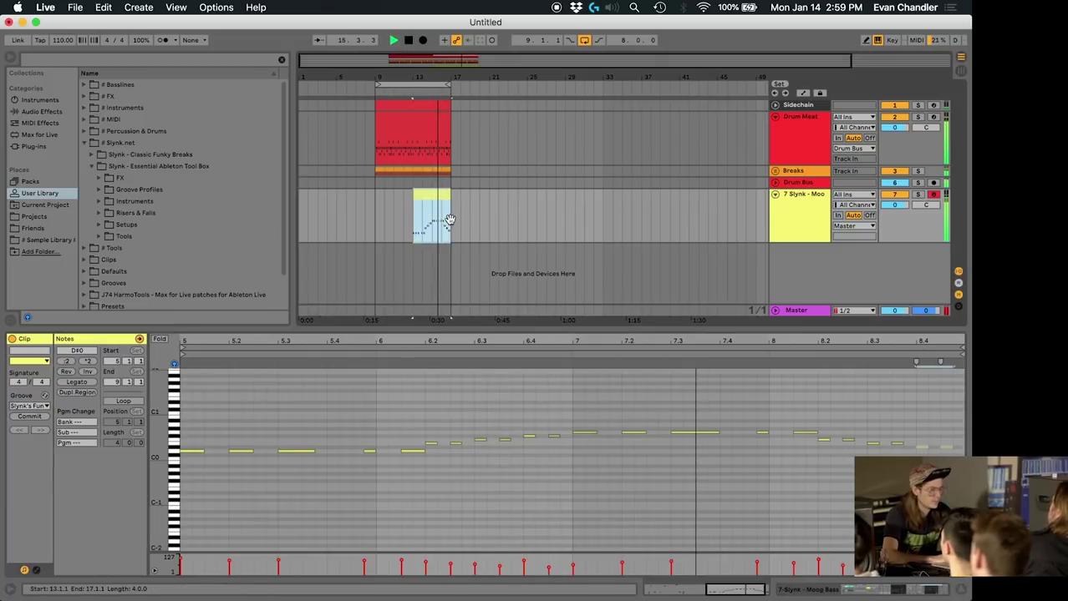
pyautogui.press('super+l')
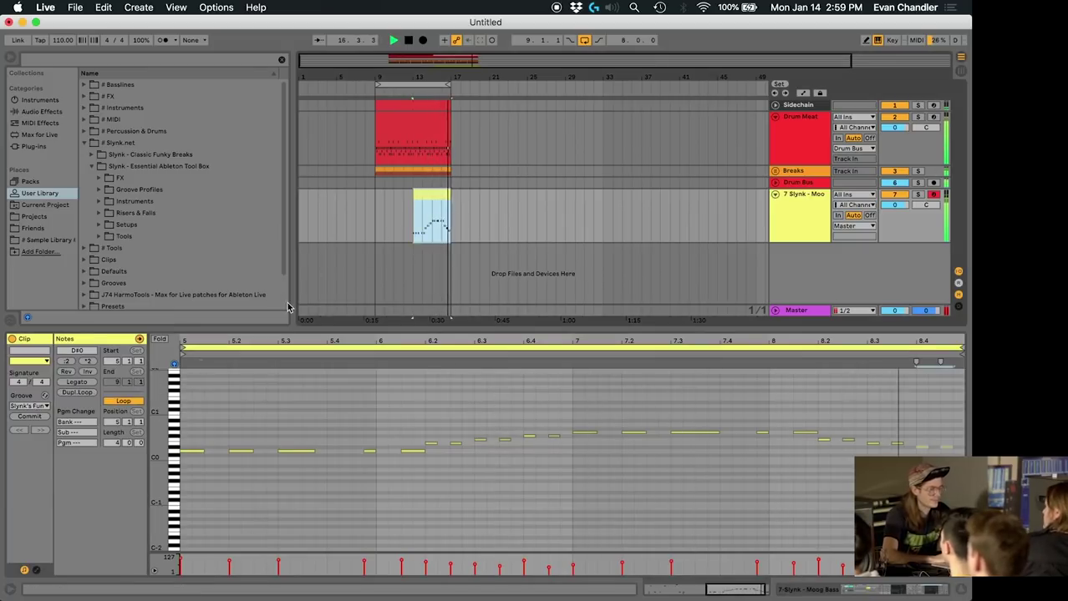
pyautogui.moveTo(413, 195); pyautogui.dragTo(377, 194)
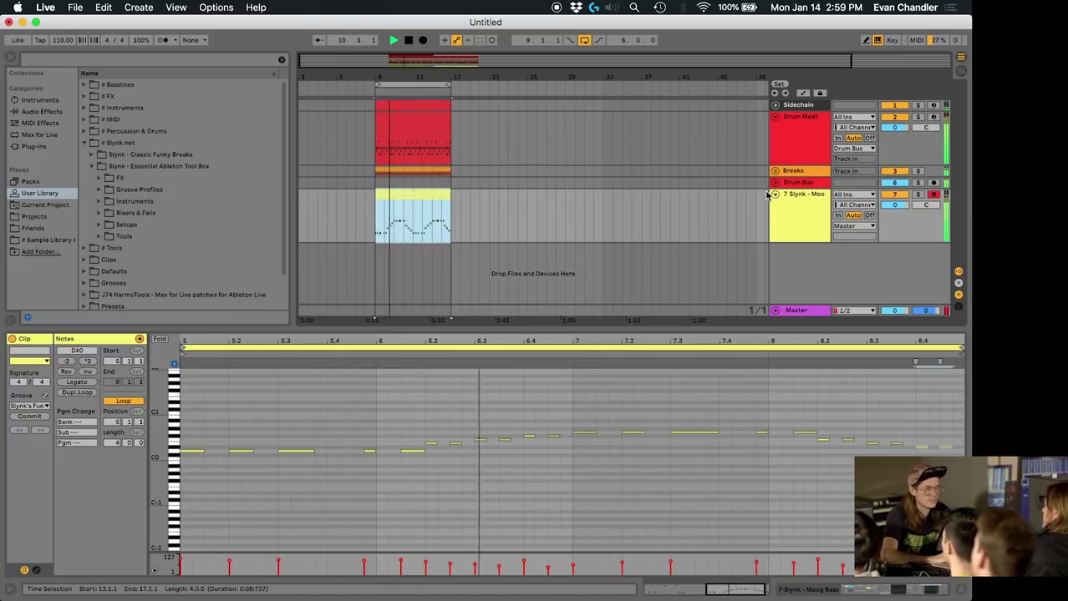
# - Copy the Sidechain Rack onto the Slynk - Moog Bass track, solo that track and reselect the Sidechain track
pyautogui.click(796, 106)
pyautogui.moveTo(244, 468); pyautogui.dragTo(412, 233)
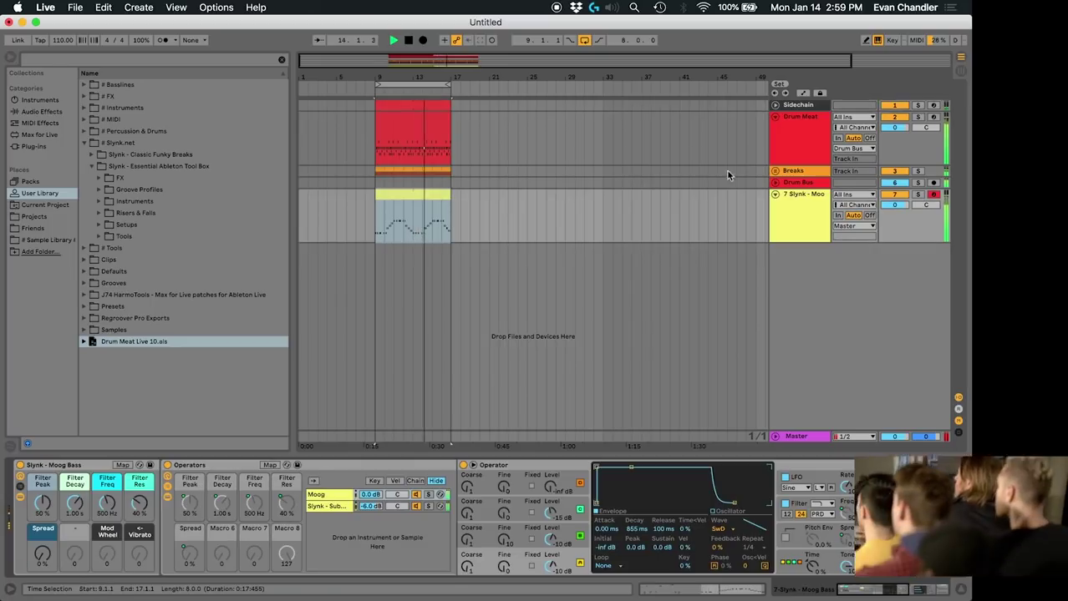
pyautogui.click(917, 194)
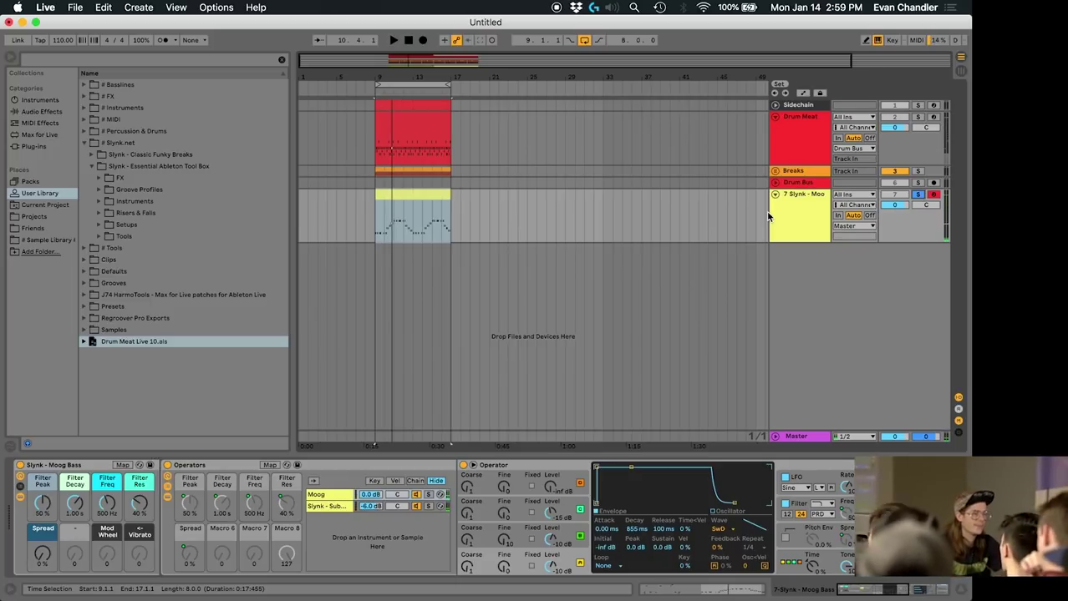
pyautogui.click(792, 107)
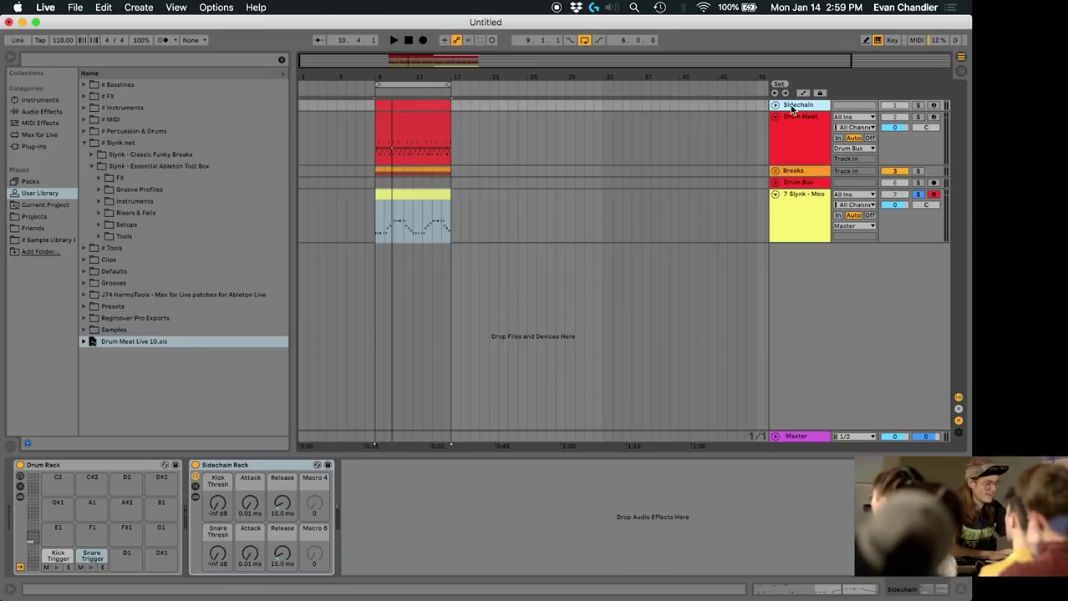
pyautogui.press('super+space')
pyautogui.write('live')
pyautogui.press('BackSpace')
pyautogui.press('BackSpace')
pyautogui.press('BackSpace')
pyautogui.press('BackSpace')
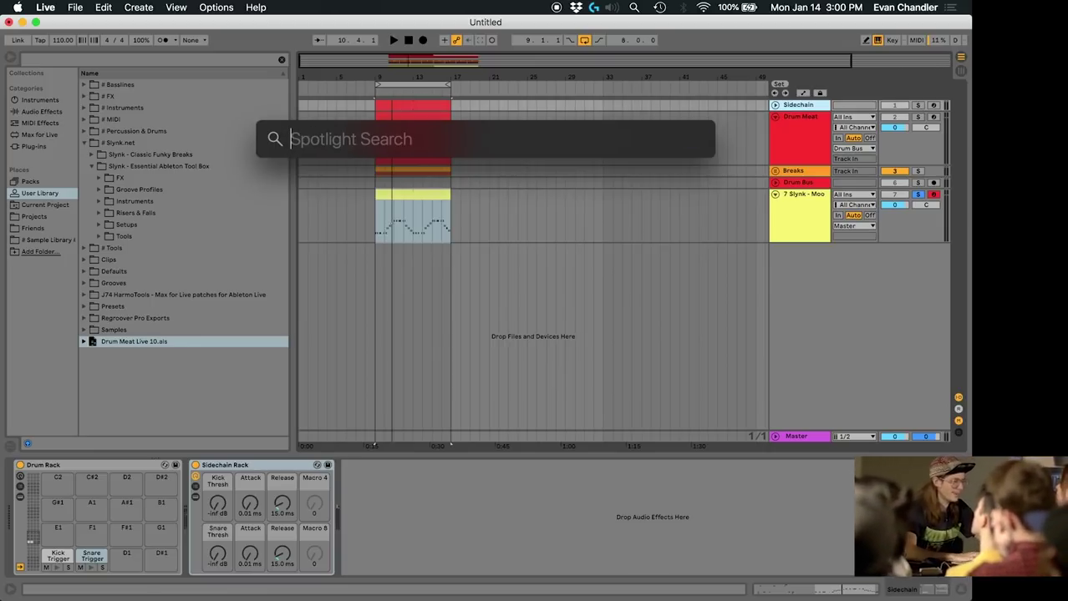
# - Search the browser for "live 8 co" and add the Live 8 Compressor preset after the Sidechain Rack on the Sidechain track
pyautogui.click(215, 63)
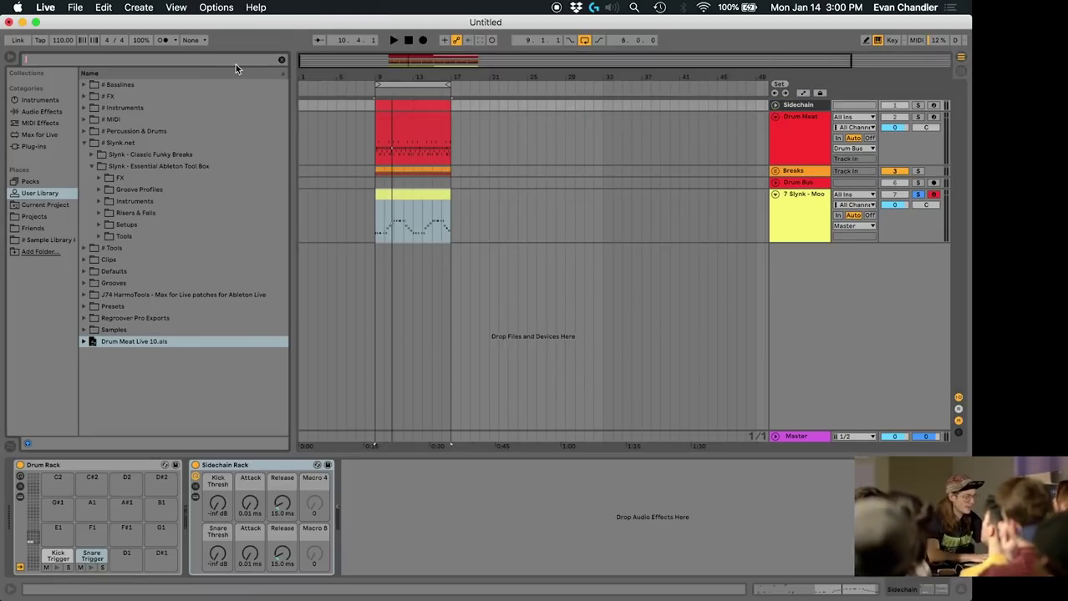
pyautogui.write('live 8 co')
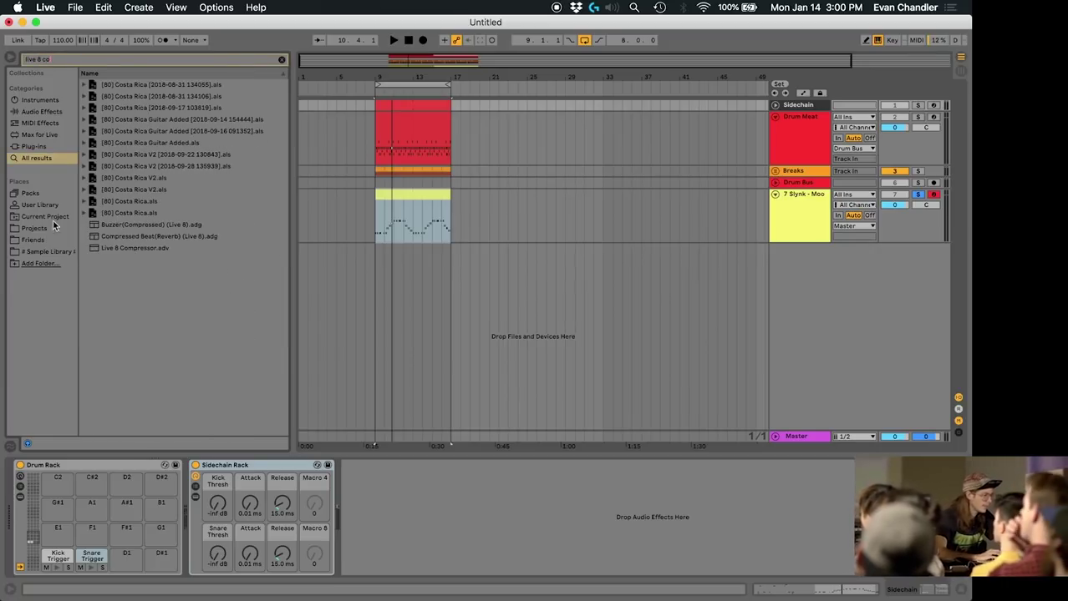
pyautogui.moveTo(112, 248); pyautogui.dragTo(340, 419)
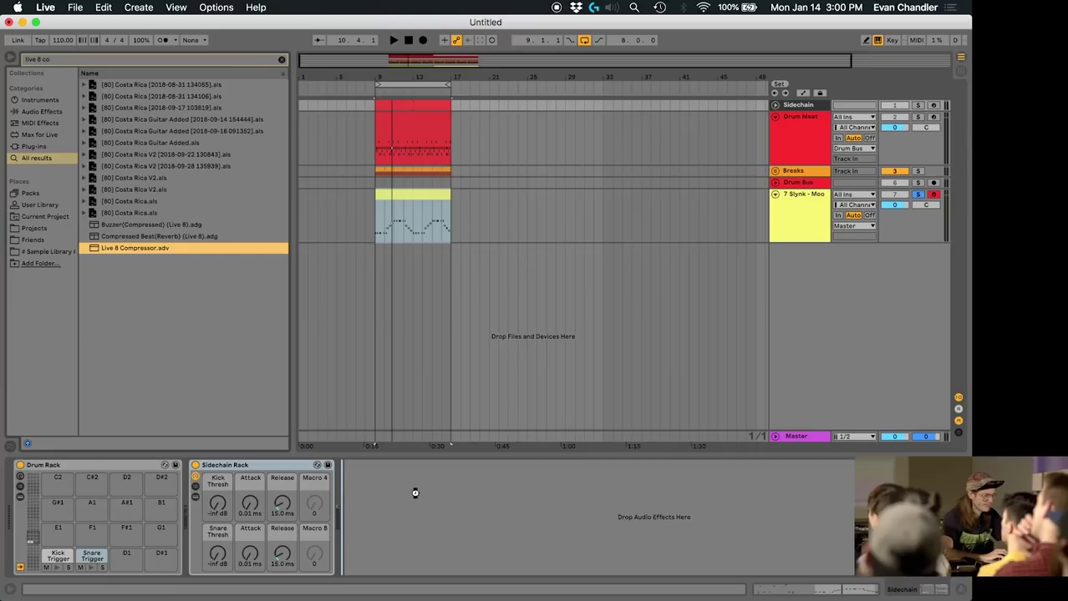
pyautogui.moveTo(414, 492); pyautogui.dragTo(416, 493)
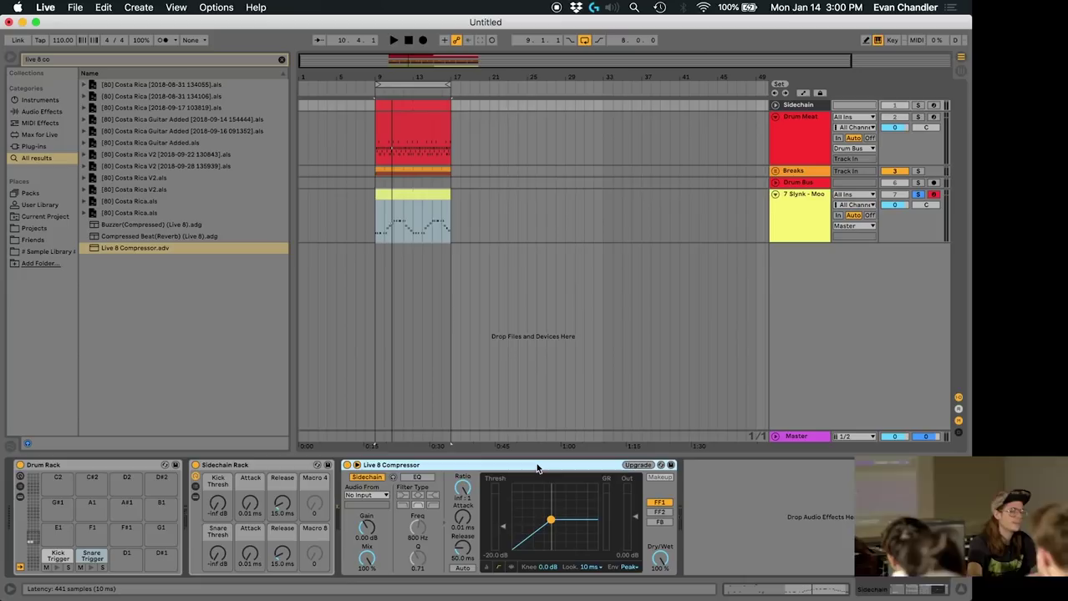
# - Group the Live 8 Compressor into an Audio Effect Rack with its macros shown and chain list hidden, and duplicate the compressor inside it
pyautogui.click(194, 497)
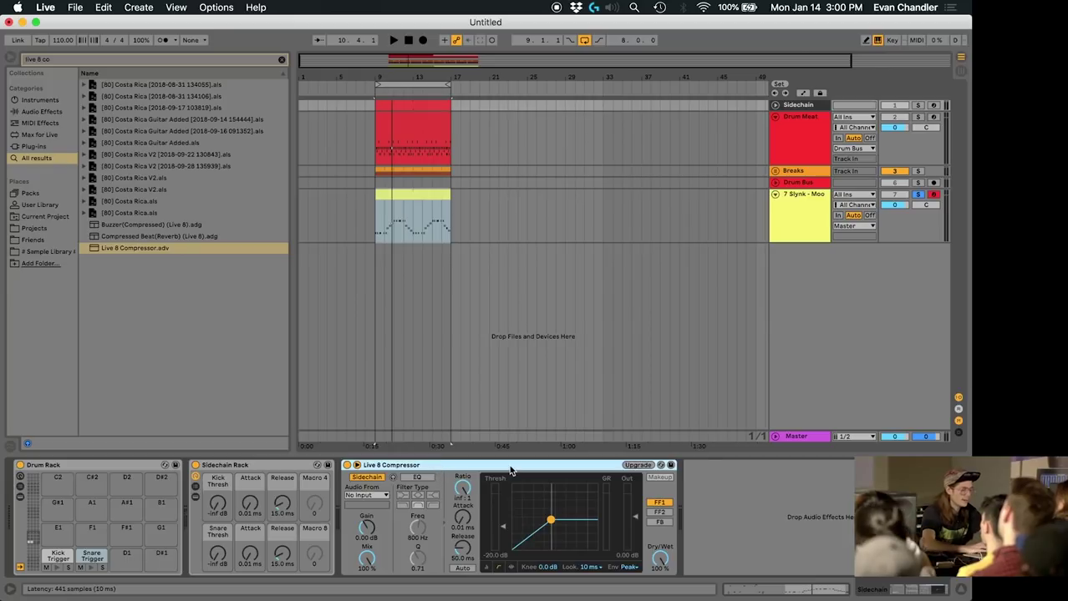
pyautogui.press('super+g')
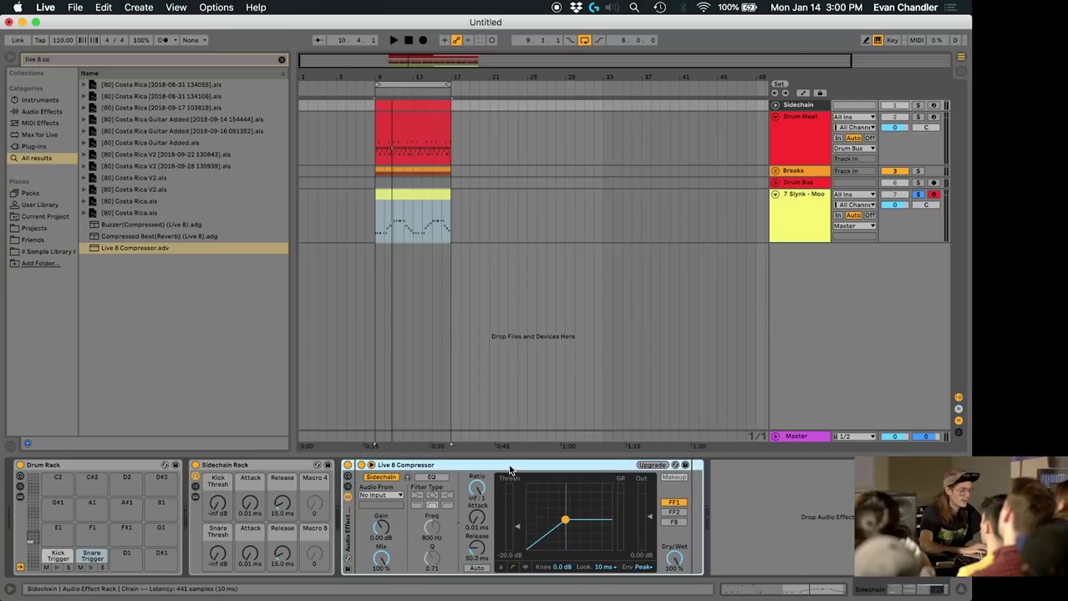
pyautogui.click(348, 490)
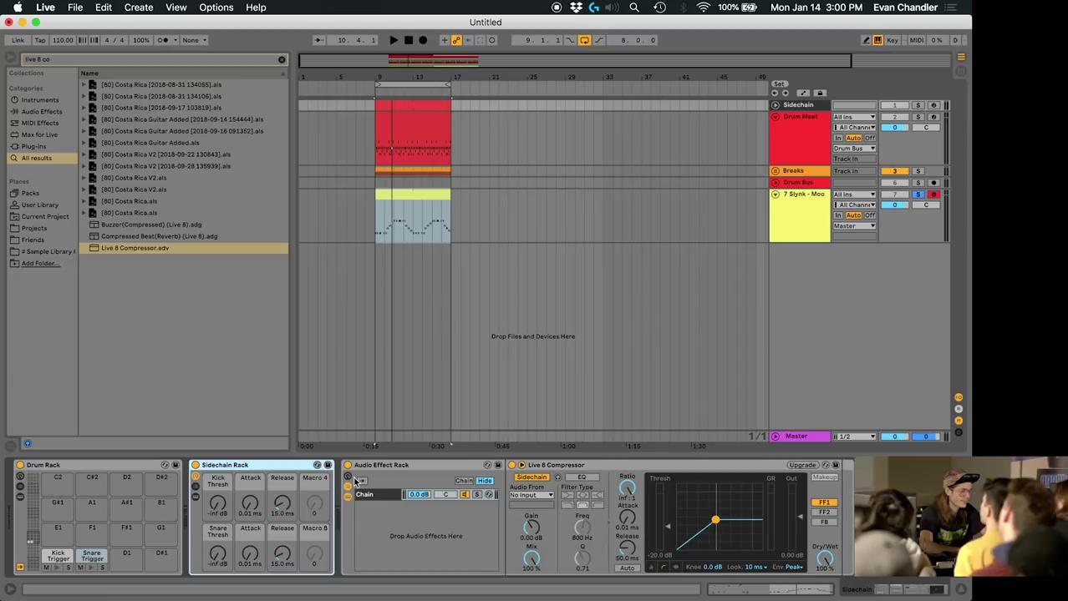
pyautogui.click(349, 482)
pyautogui.click(349, 490)
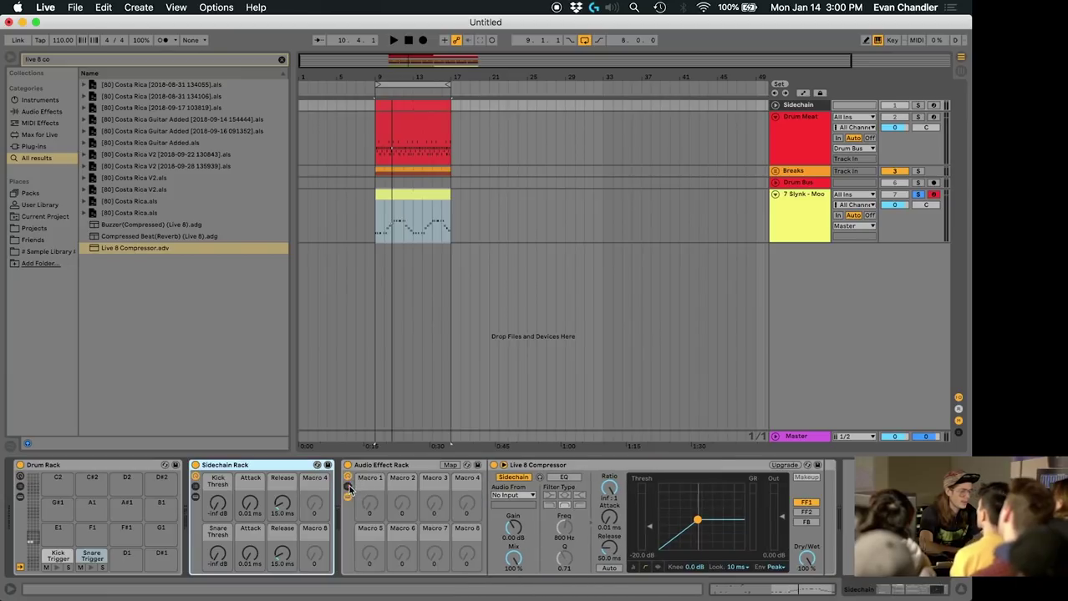
pyautogui.click(560, 469)
pyautogui.press('super+d')
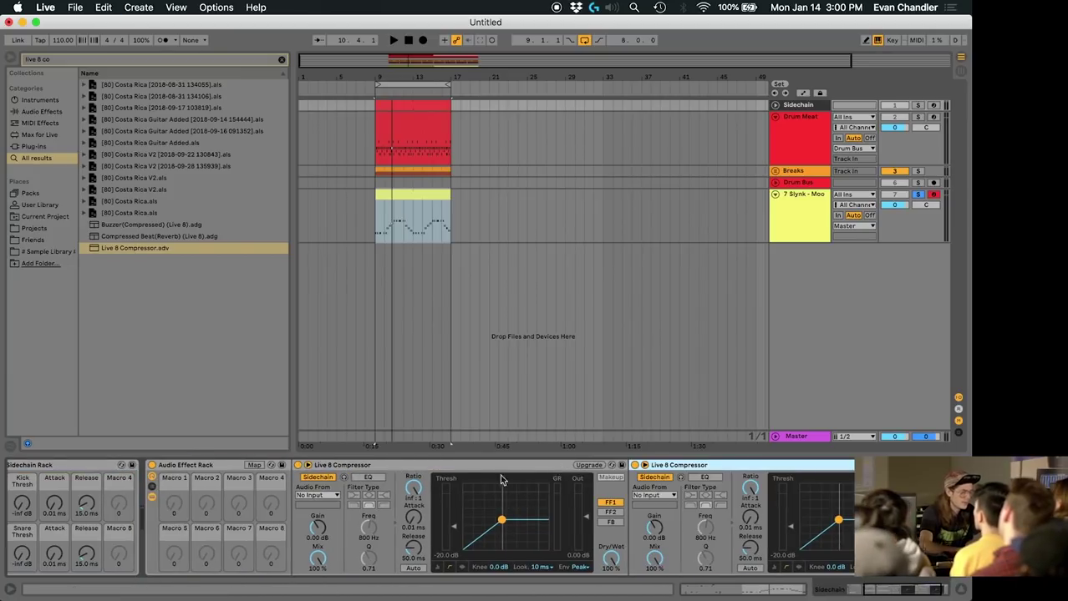
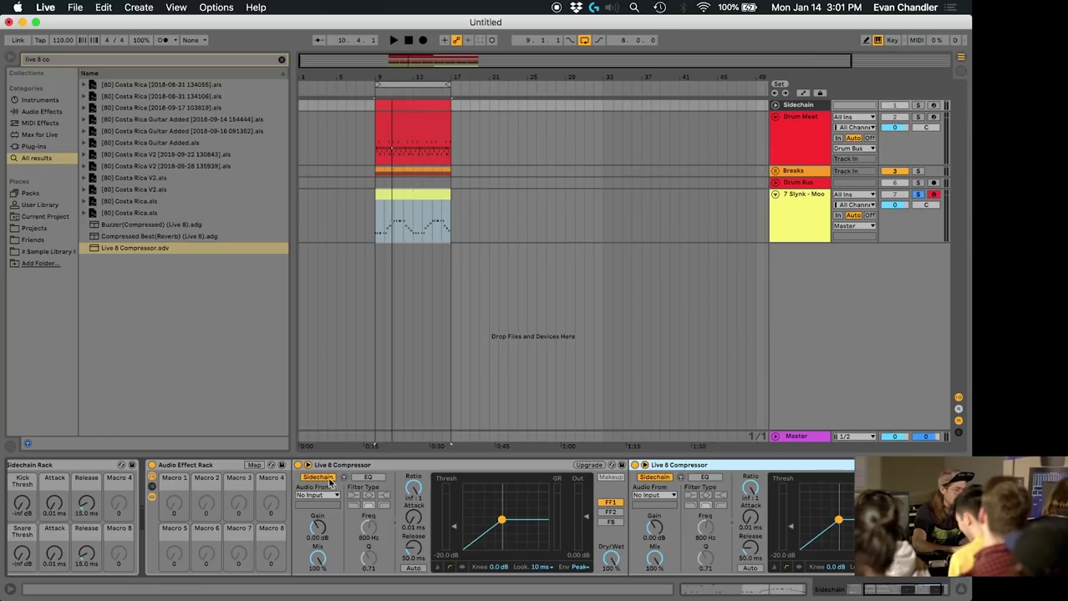
# - Set the first compressor's sidechain input to the Sidechain track, using Drum Rack | Kick Trigger | Post FX
pyautogui.click(328, 497)
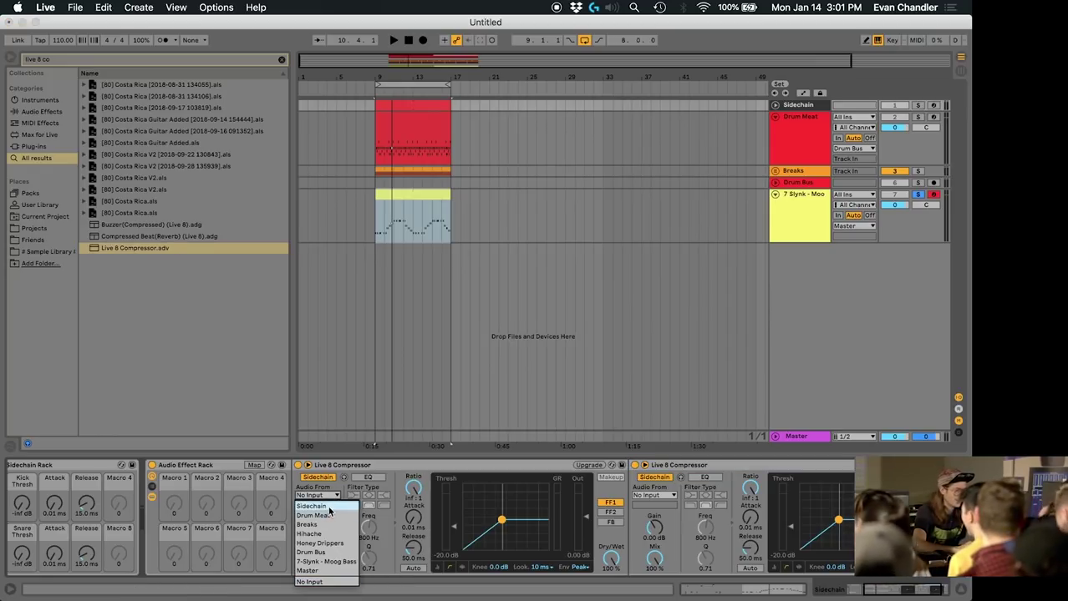
pyautogui.click(329, 507)
pyautogui.click(326, 506)
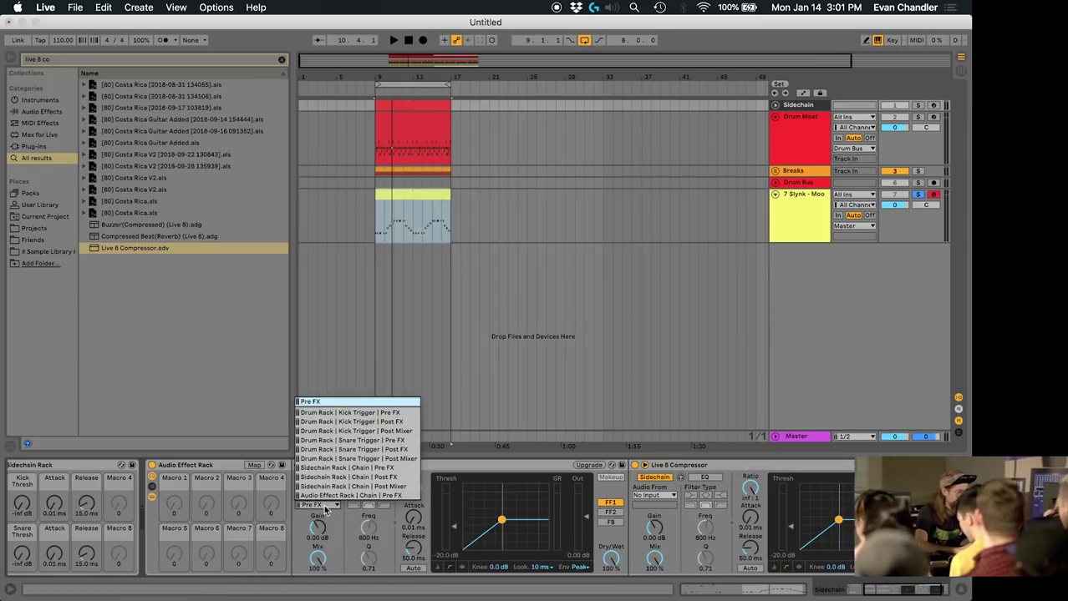
pyautogui.click(344, 423)
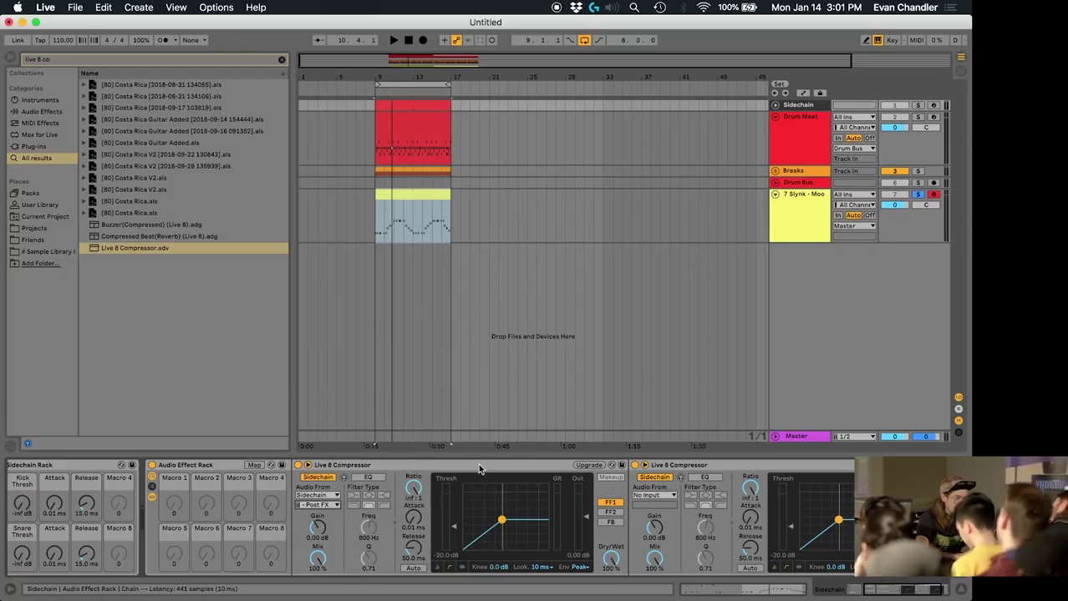
# - Set the second compressor's sidechain input to the Sidechain track, using Drum Rack | Snare Trigger | Pre FX
pyautogui.click(668, 496)
pyautogui.click(671, 507)
pyautogui.click(668, 506)
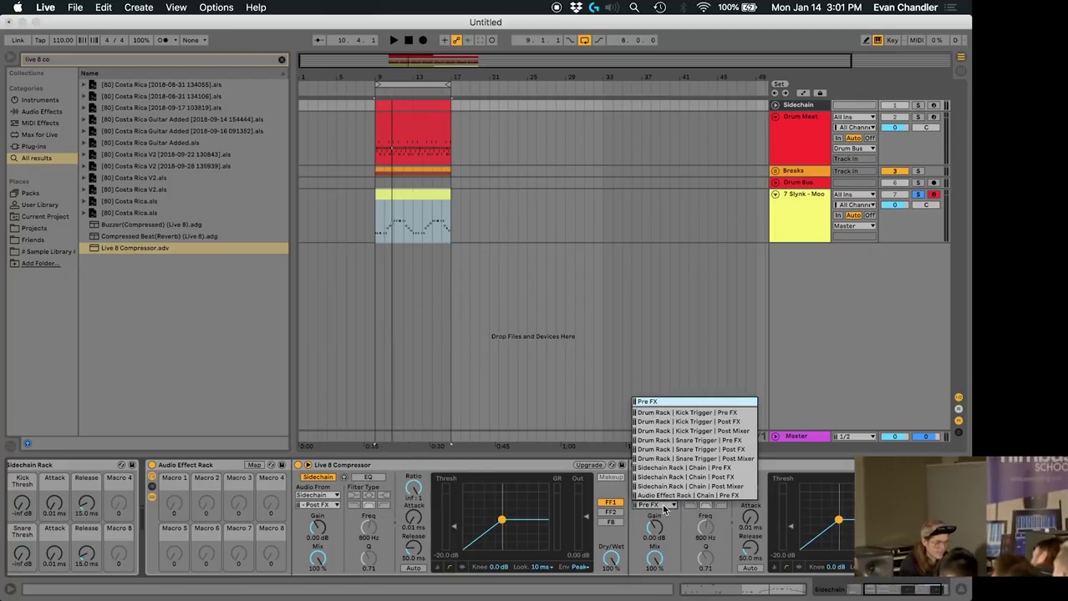
pyautogui.click(690, 442)
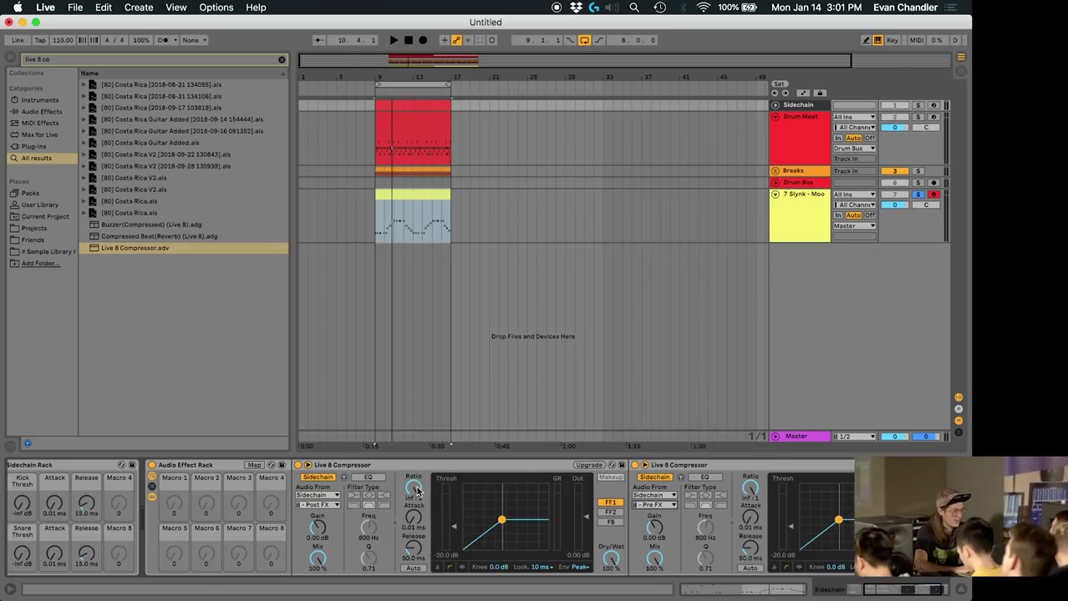
# - Map the first Live 8 Compressor's threshold, attack and release to Macros 1, 2 and 3 of the enclosing rack
pyautogui.rightClick(456, 531)
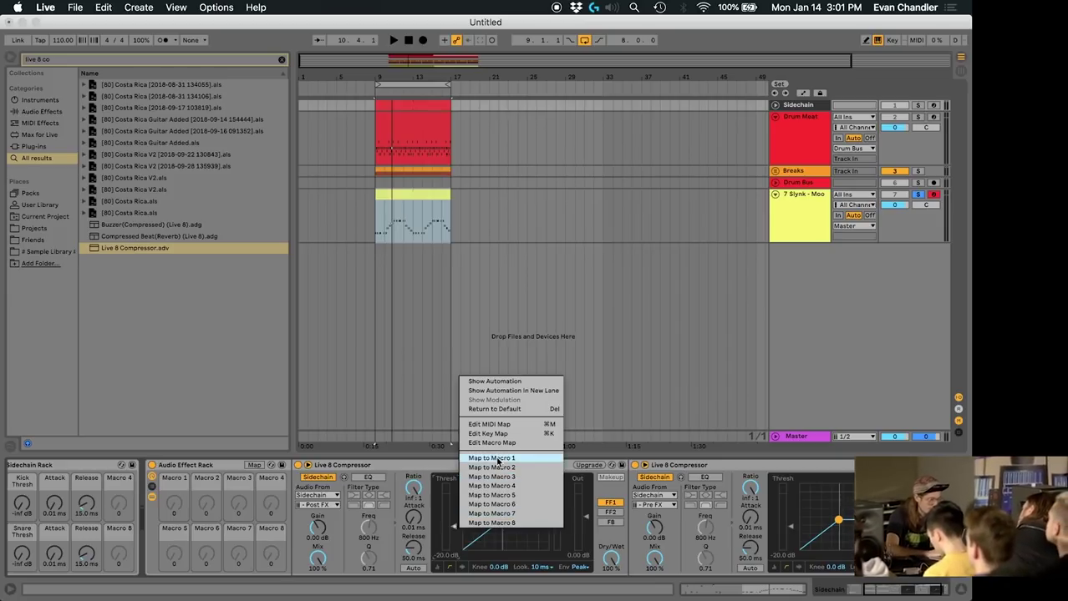
pyautogui.click(492, 458)
pyautogui.rightClick(419, 521)
pyautogui.click(456, 456)
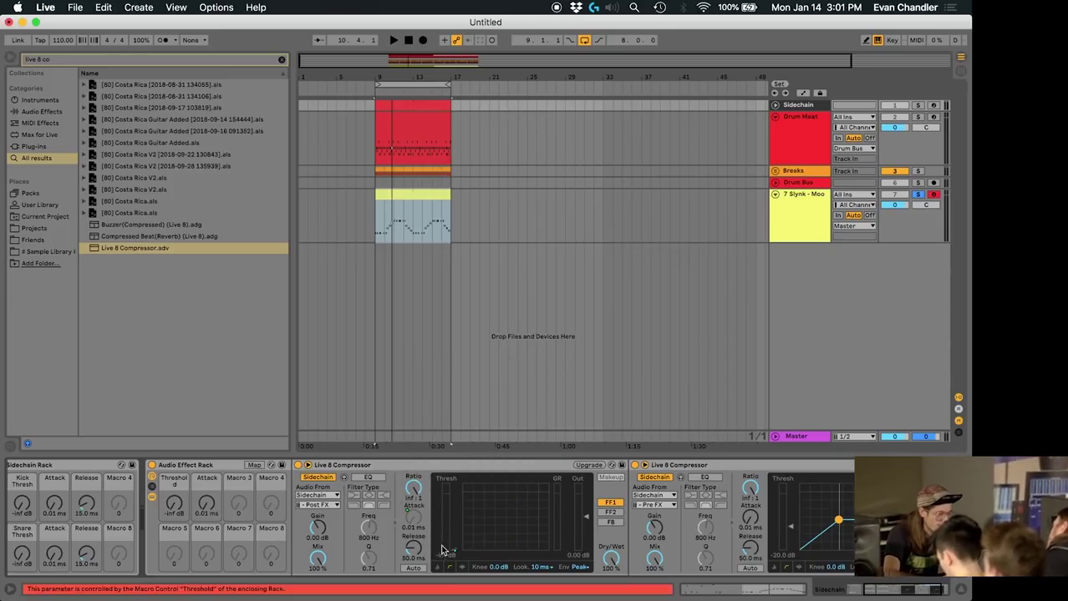
pyautogui.rightClick(414, 548)
pyautogui.click(443, 501)
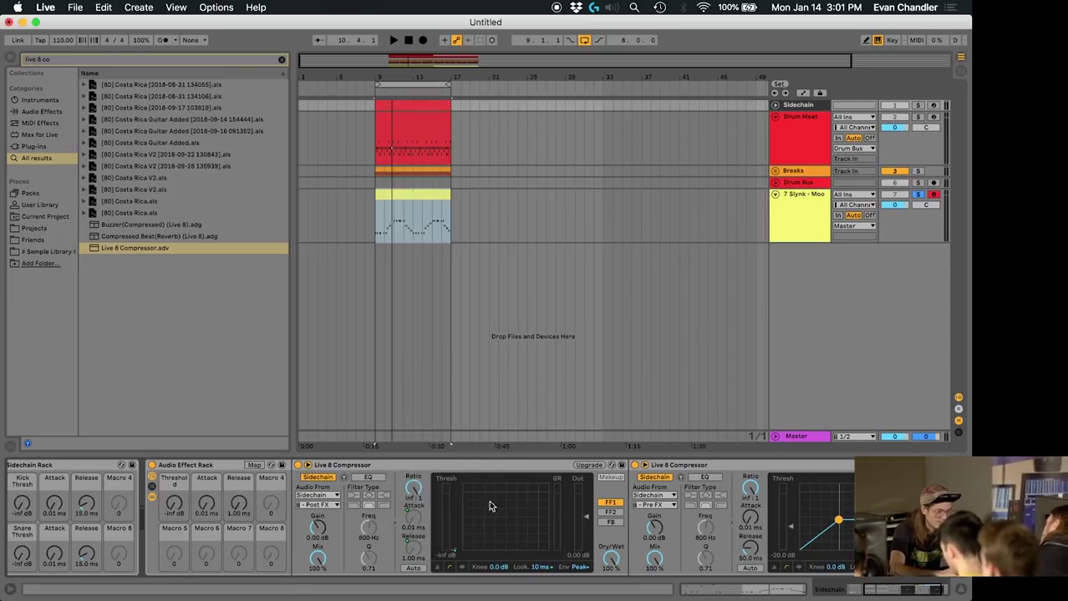
# - Map the second Live 8 Compressor's threshold, attack and release to Macros 5, 6 and 7 of the rack
pyautogui.rightClick(789, 528)
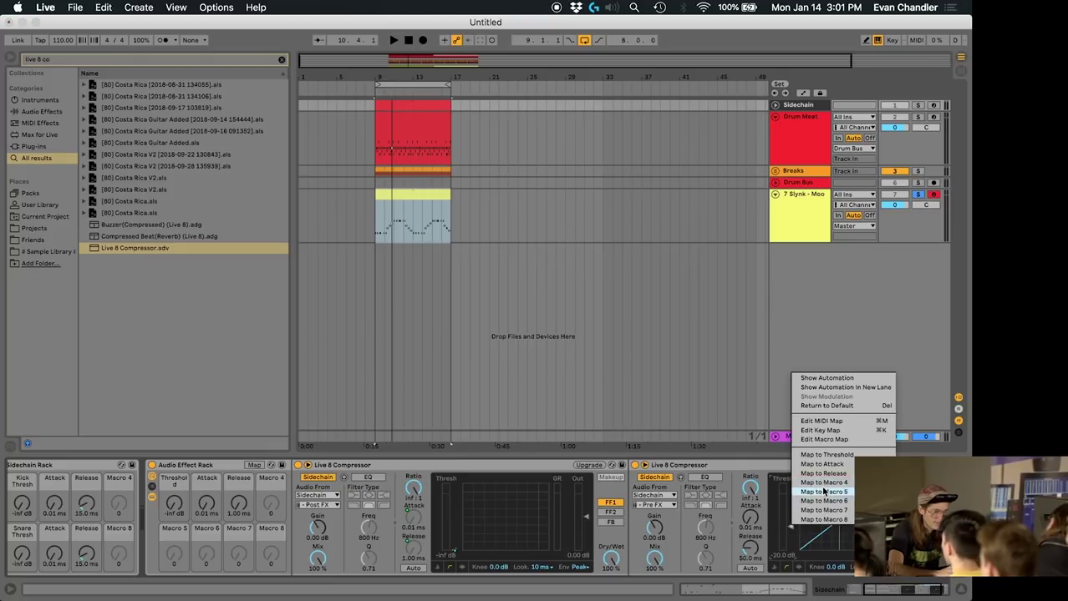
pyautogui.click(819, 493)
pyautogui.rightClick(751, 518)
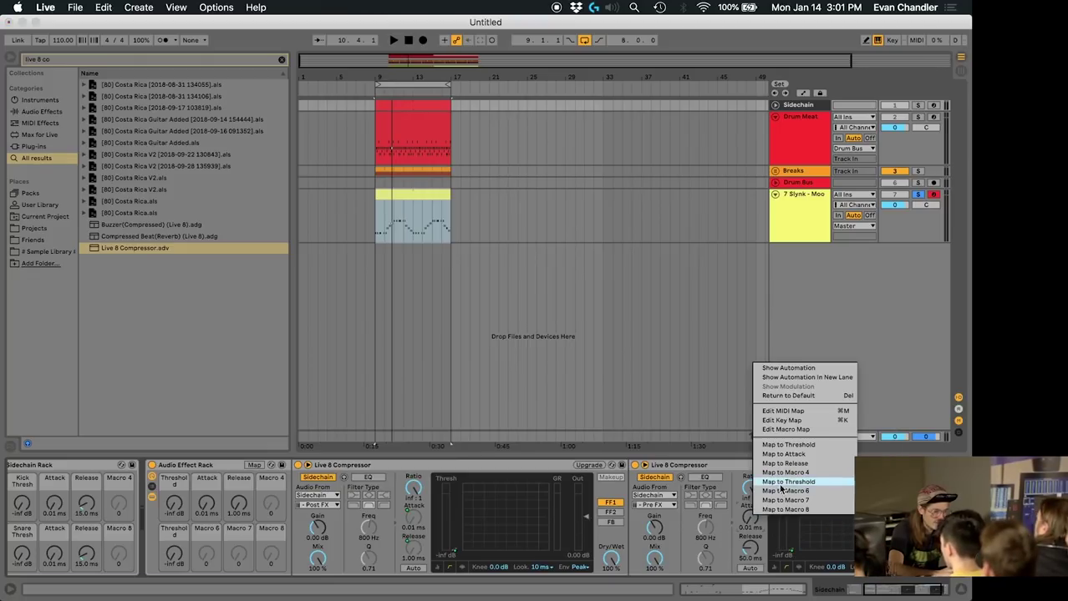
pyautogui.click(793, 489)
pyautogui.rightClick(750, 550)
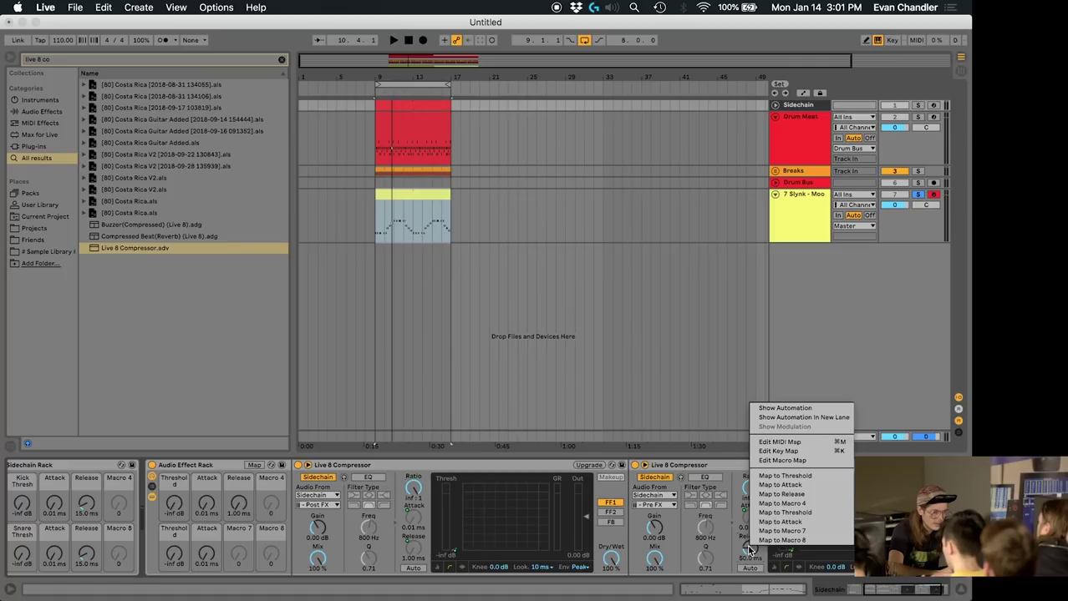
pyautogui.click(791, 529)
# - Rename the new Audio Effect Rack as Live 8
pyautogui.rightClick(202, 472)
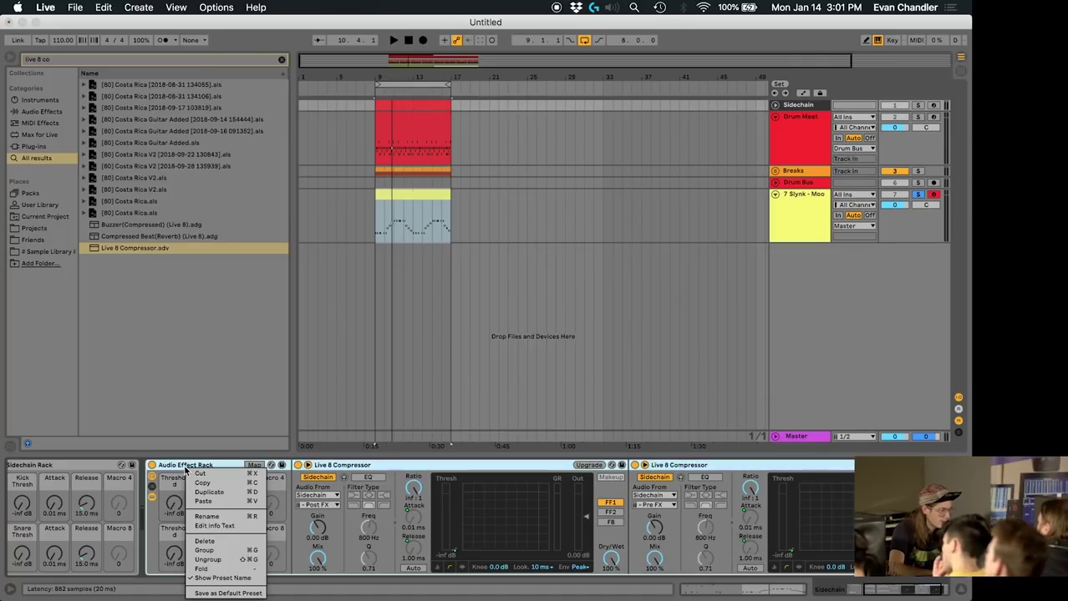
pyautogui.click(223, 518)
pyautogui.write('Live 8')
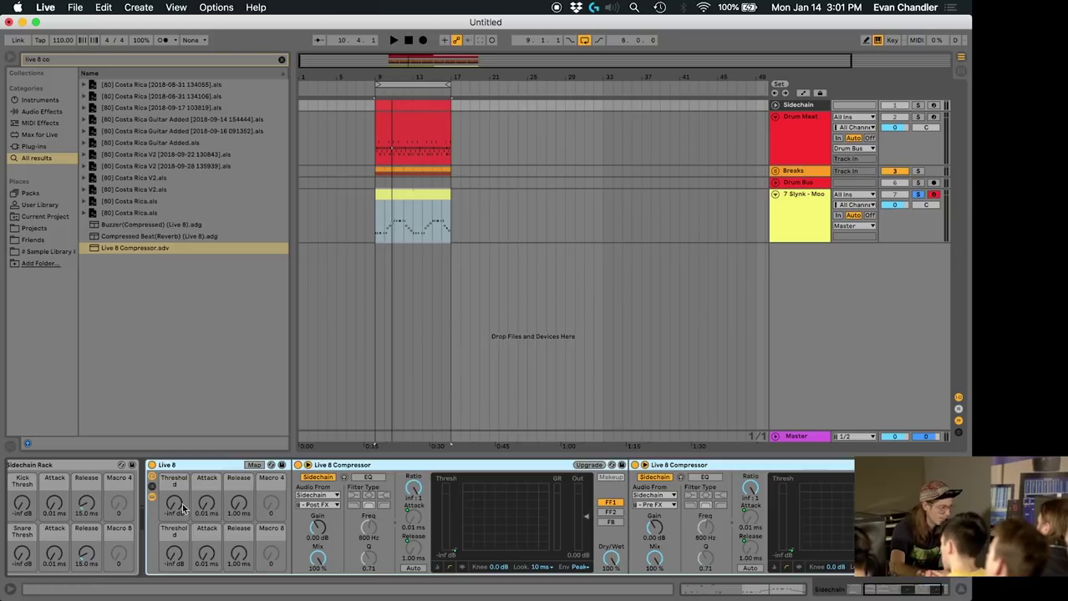
# - Rename the Live 8 rack's first threshold macro as Kick Thresh and the second one as Snare Thresh
pyautogui.rightClick(173, 489)
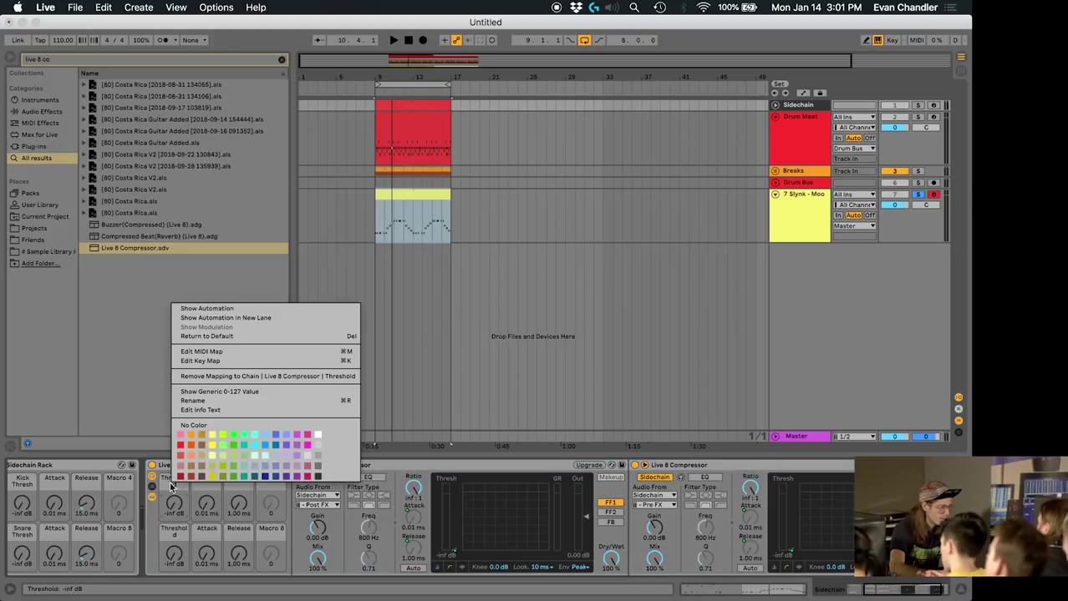
pyautogui.click(194, 401)
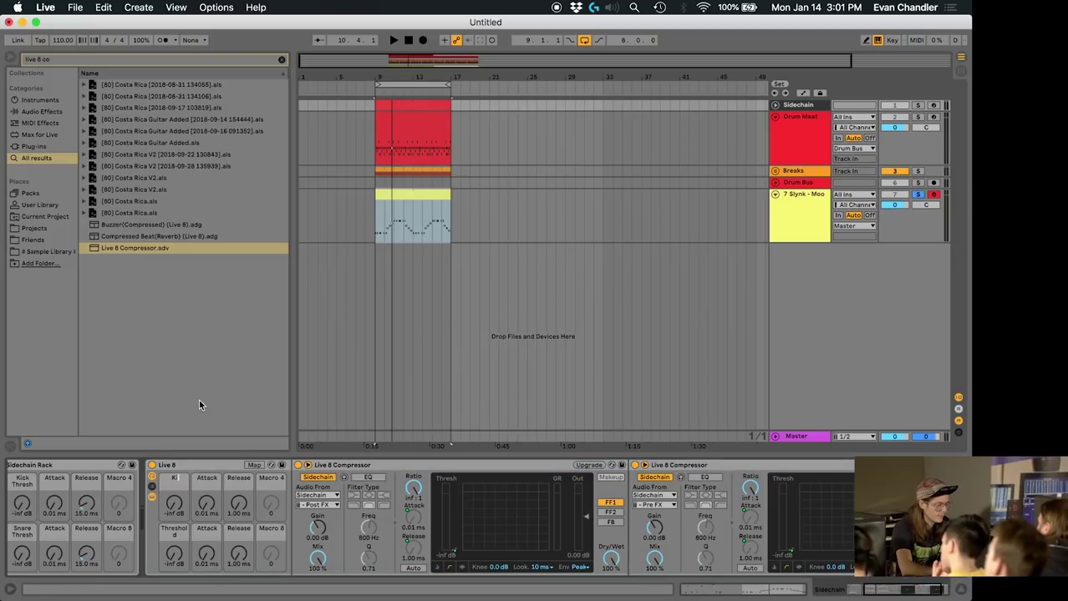
pyautogui.write('Kick Thre')
pyautogui.press('Return')
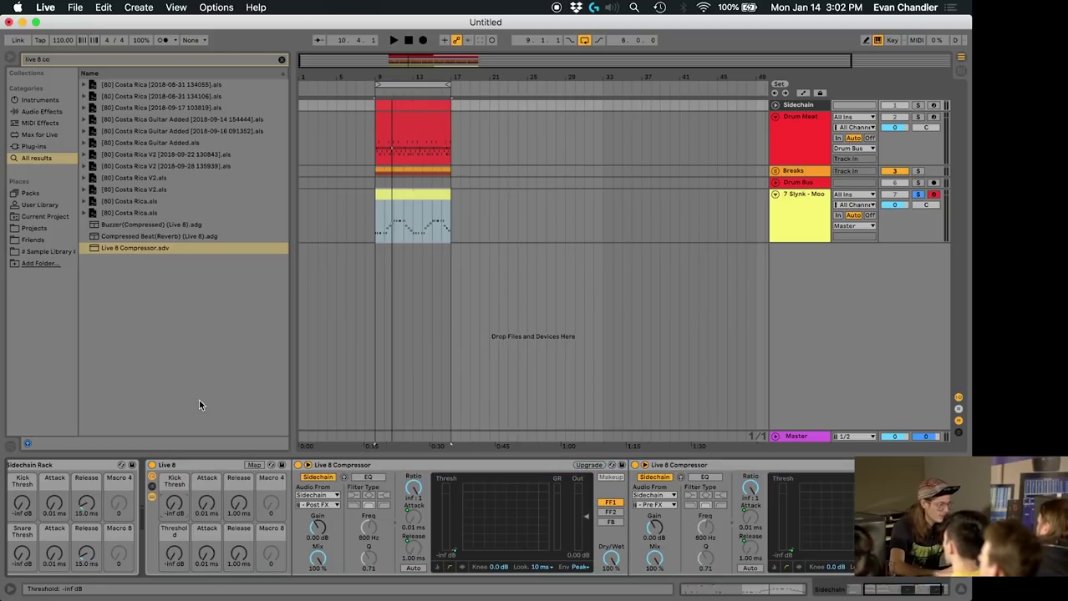
pyautogui.rightClick(177, 537)
pyautogui.click(209, 451)
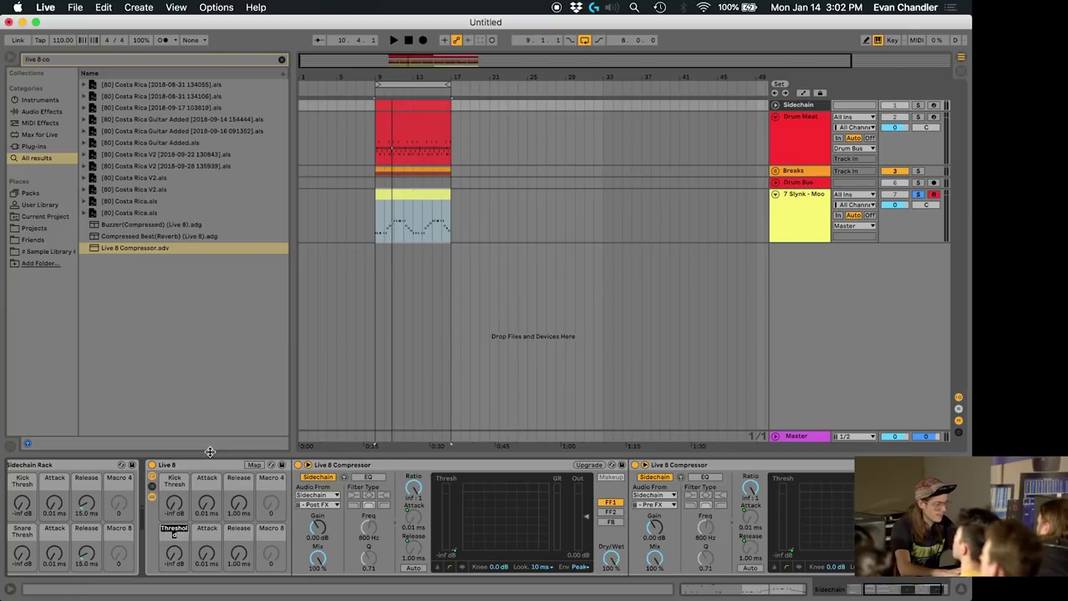
pyautogui.write('Snare Thresh')
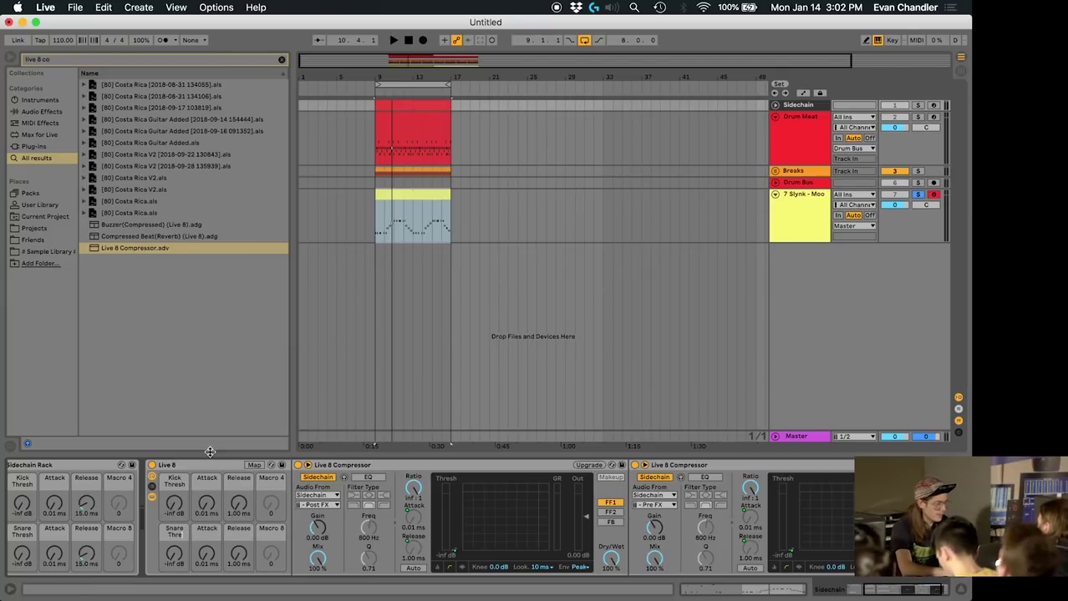
pyautogui.press('Return')
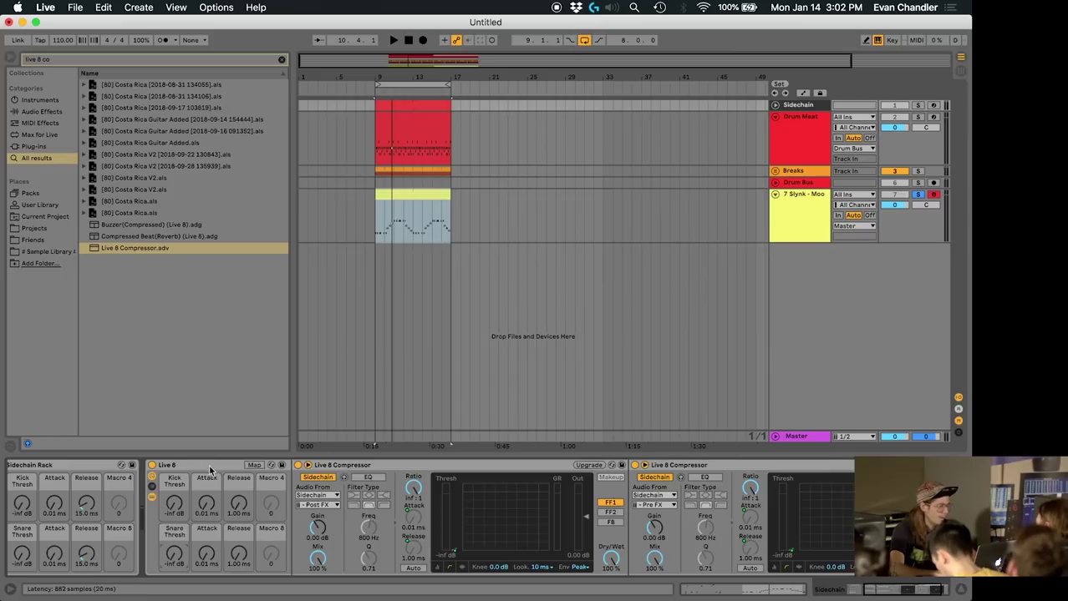
# - Switch both Live 8 Compressors to the activity view and hide the devices inside the Live 8 rack
pyautogui.click(462, 567)
pyautogui.click(800, 569)
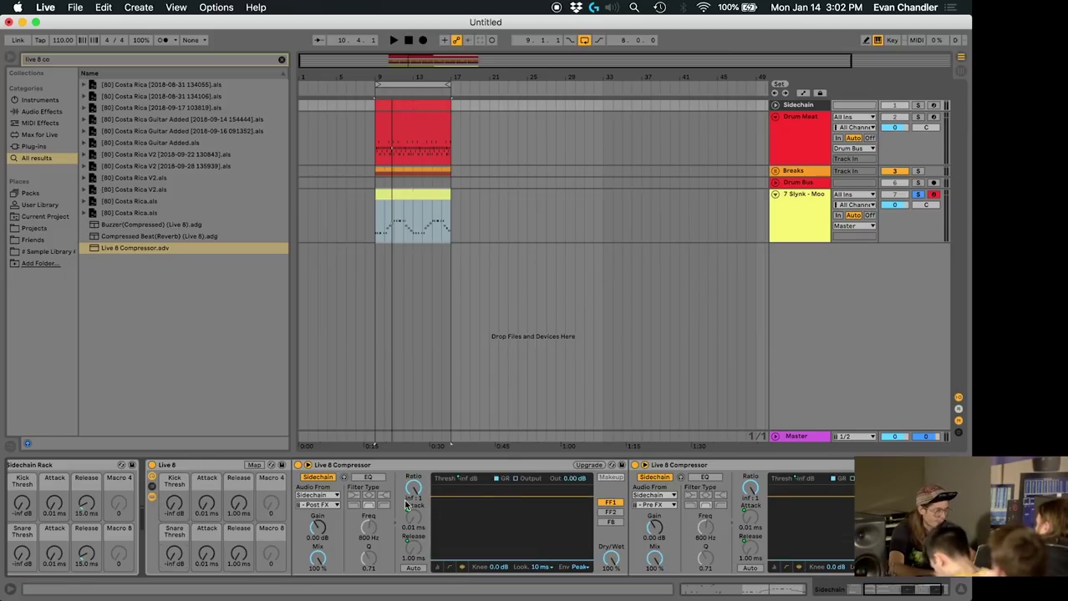
pyautogui.click(175, 493)
# - Copy the Live 8 rack onto the Slynk - Moog Bass track and delete the Sidechain Rack from that track
pyautogui.click(215, 469)
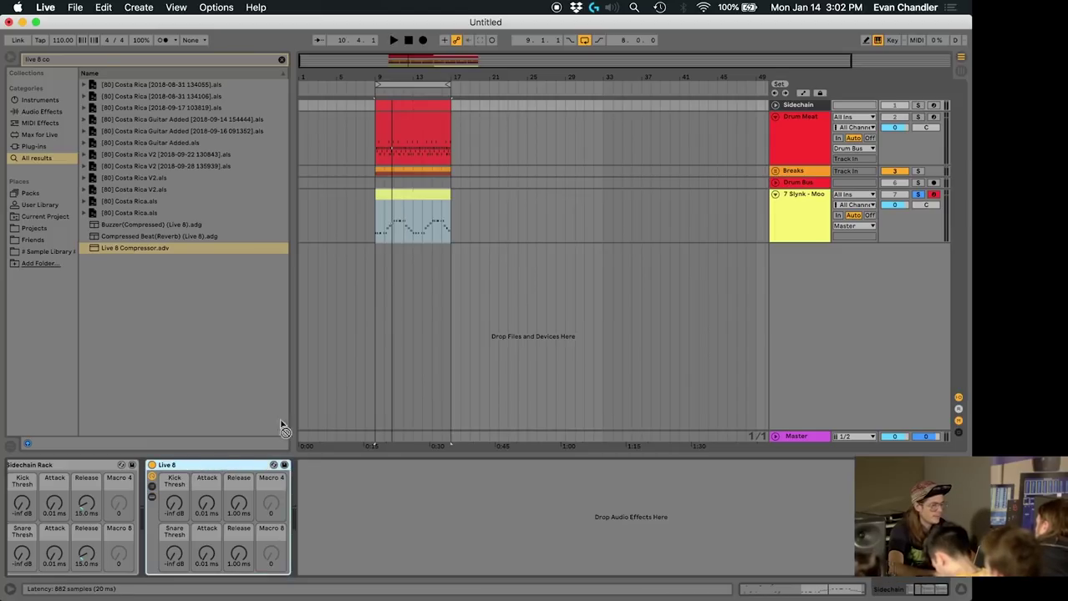
pyautogui.click(493, 227)
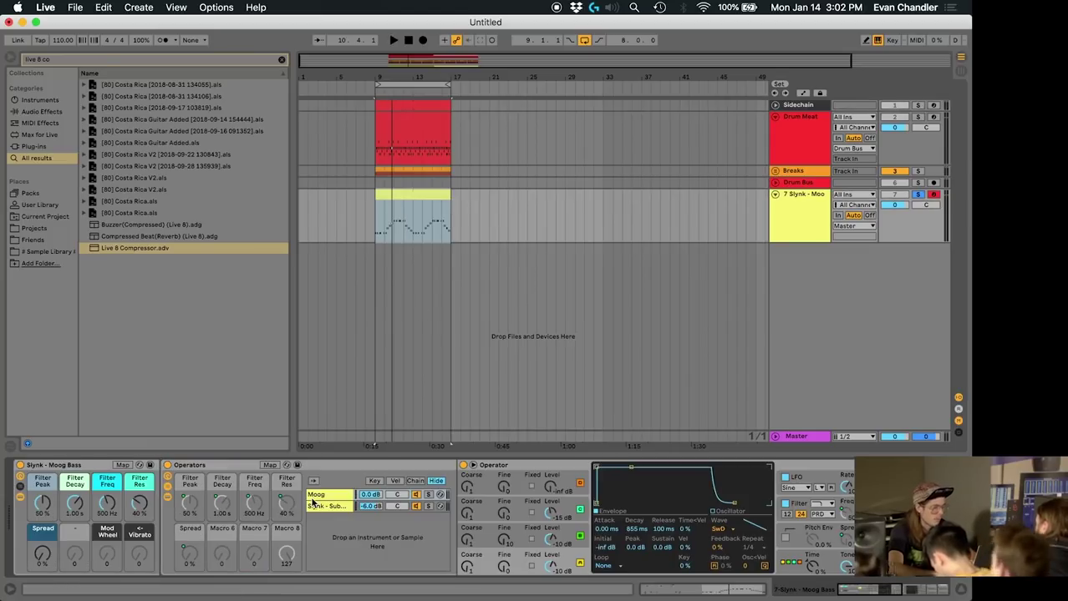
pyautogui.hscroll(10, 518, 509)
pyautogui.click(654, 469)
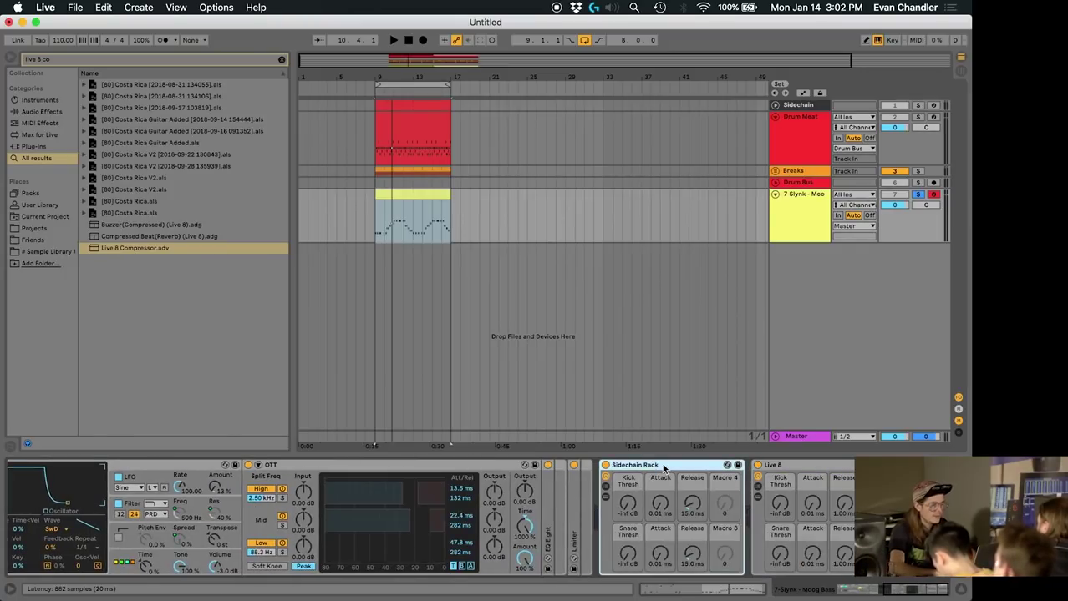
pyautogui.press('Delete')
# - Play the bass clip briefly and set both Release macros of its Live 8 rack to 25 ms
pyautogui.click(378, 226)
pyautogui.press('space')
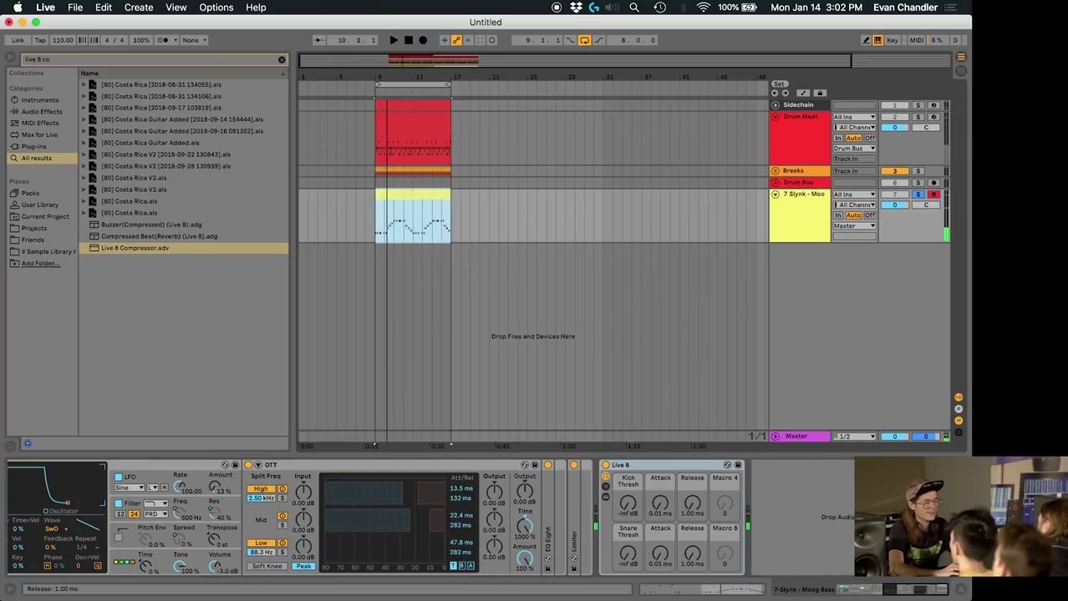
pyautogui.click(716, 522)
pyautogui.click(691, 504)
pyautogui.write('25')
pyautogui.press('Return')
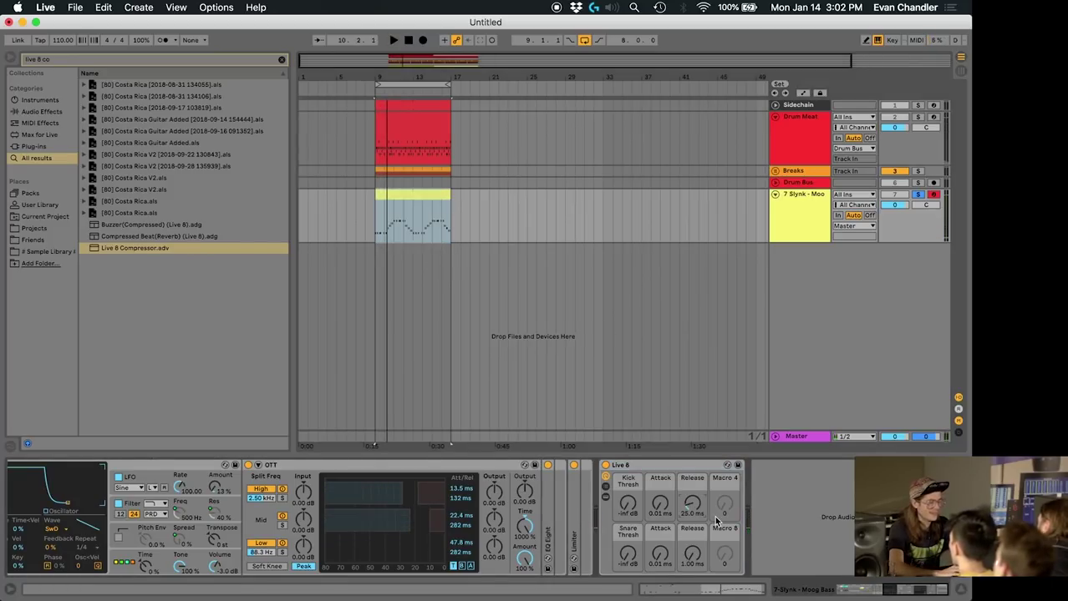
pyautogui.click(693, 556)
pyautogui.write('25')
pyautogui.press('Return')
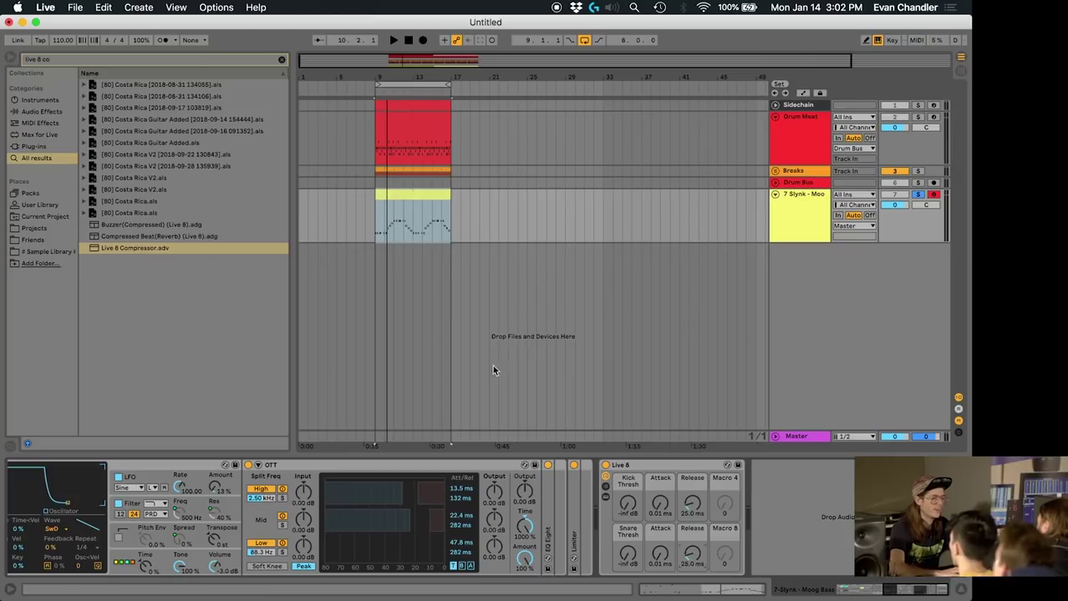
# - Play the bass clip to hear it through the Live 8 rack, and check the Operators chains and the device chain
pyautogui.click(377, 229)
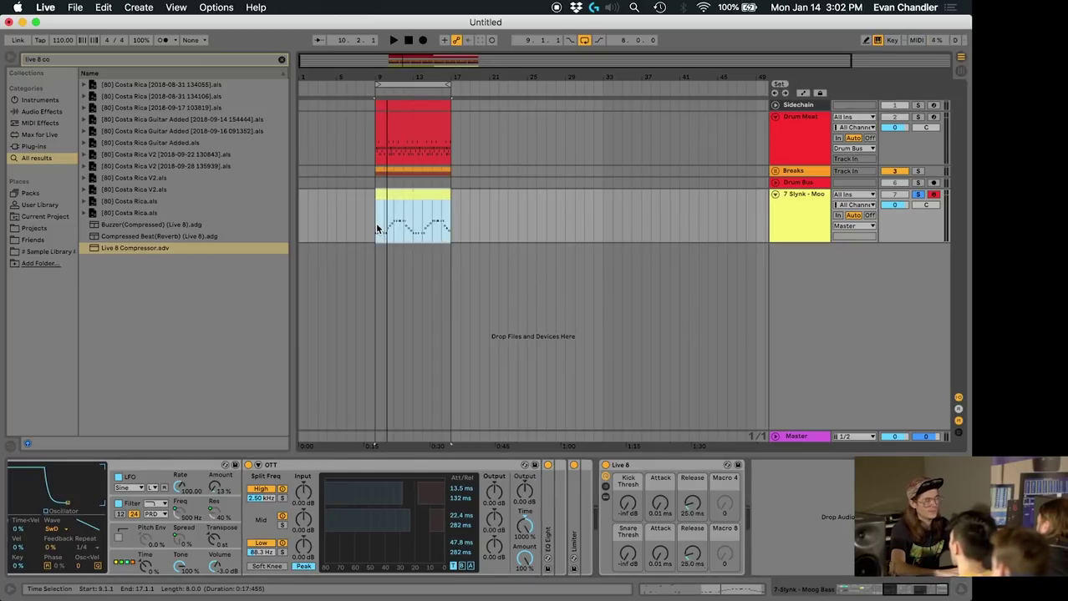
pyautogui.press('space')
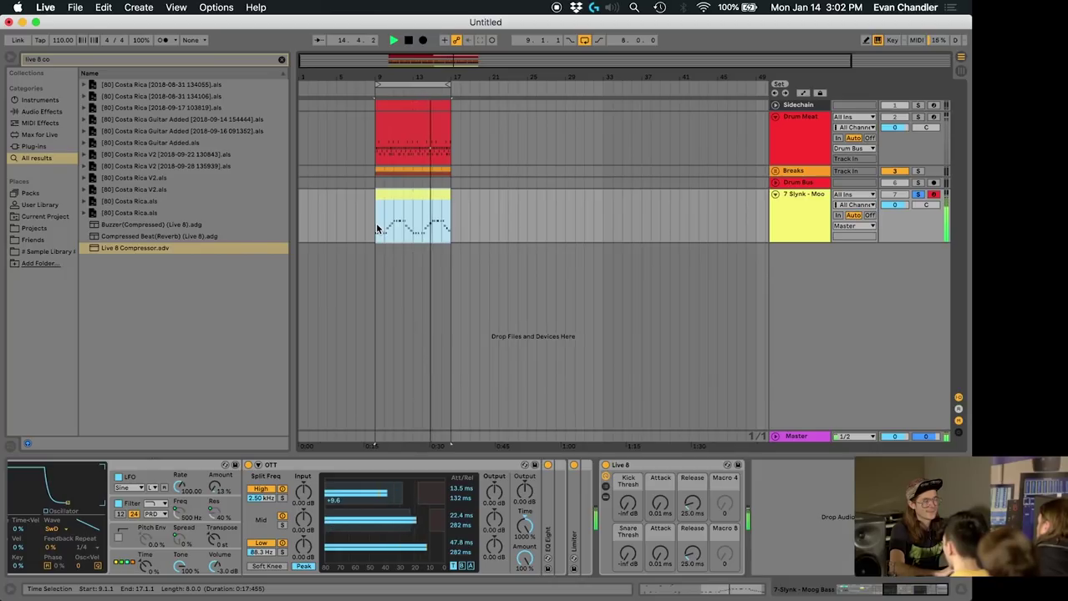
pyautogui.press('space')
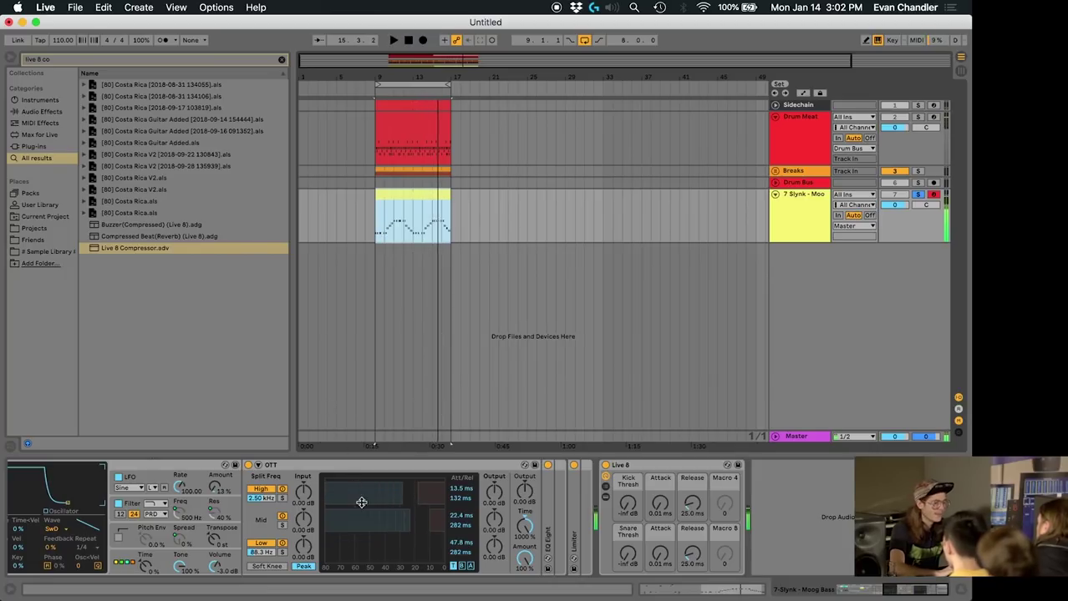
pyautogui.hscroll(-5, 359, 501)
pyautogui.hscroll(-5, 373, 509)
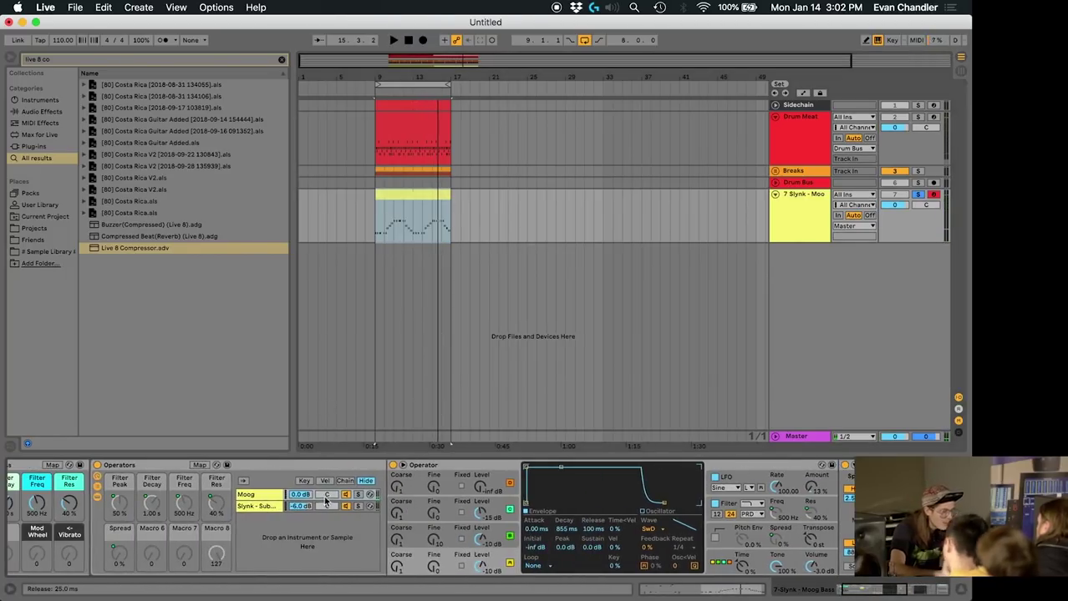
pyautogui.press('space')
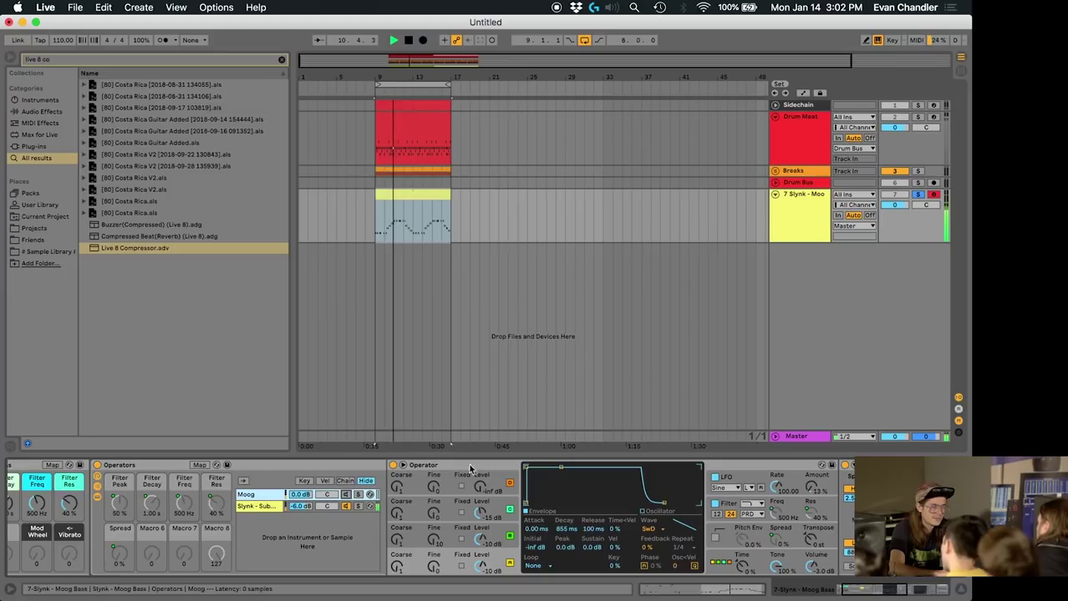
pyautogui.hscroll(10, 476, 493)
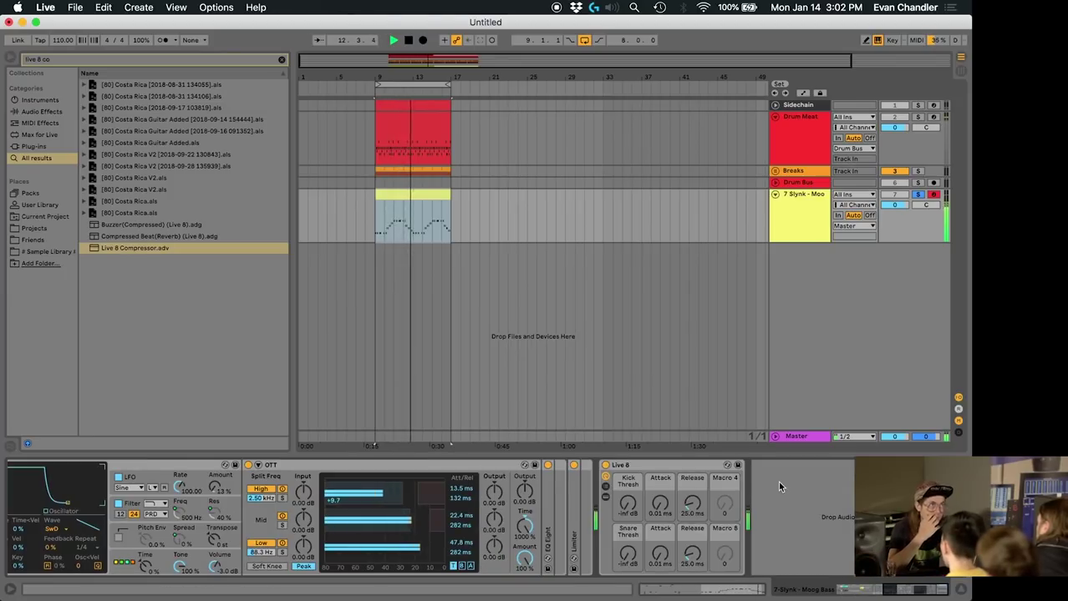
pyautogui.hscroll(-10, 778, 481)
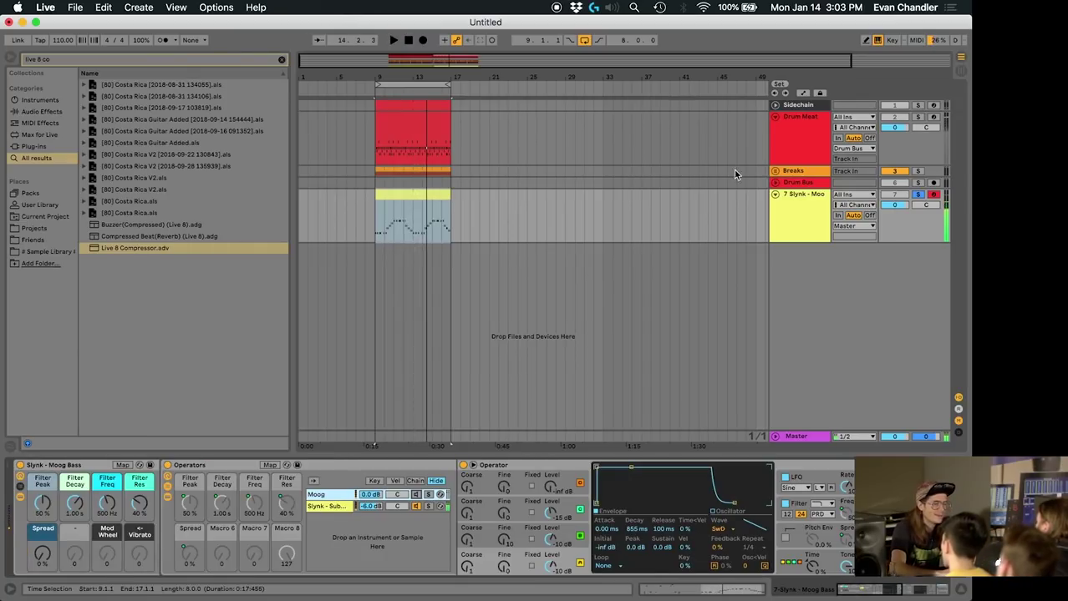
# - Copy the Sidechain Rack from the Sidechain track to Slynk - Moog Bass after the Live 8 rack, and deactivate Live 8
pyautogui.click(785, 105)
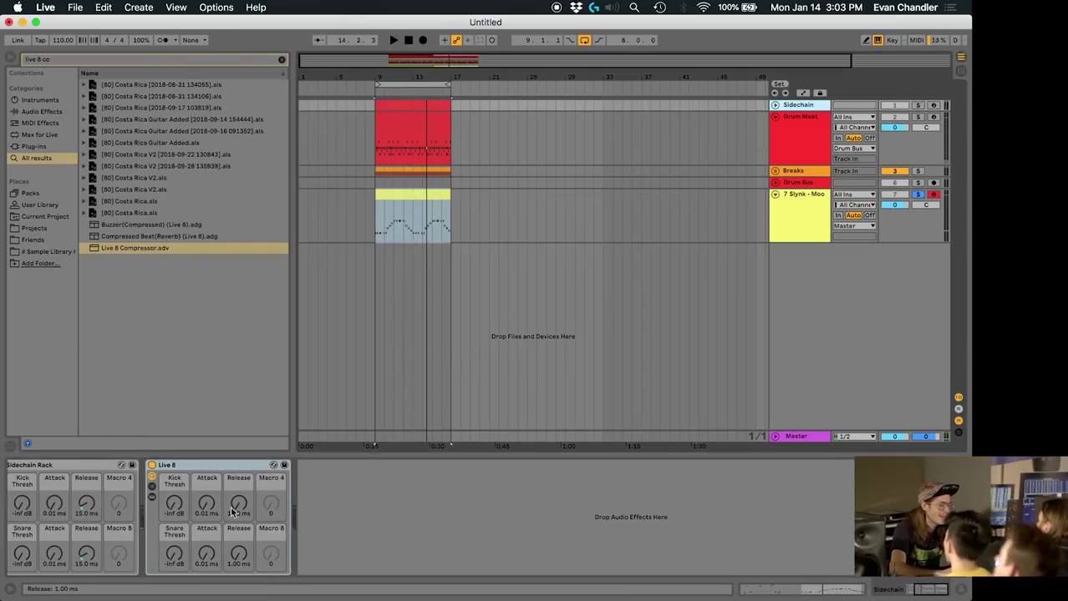
pyautogui.hscroll(-5, 251, 510)
pyautogui.click(255, 466)
pyautogui.moveTo(269, 471); pyautogui.dragTo(659, 231)
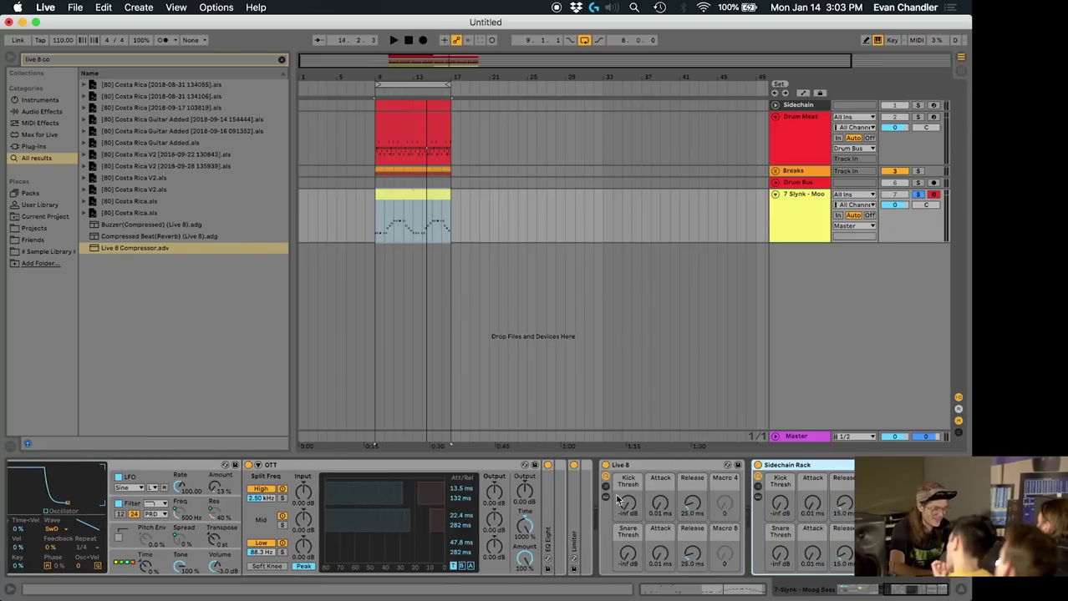
pyautogui.click(605, 465)
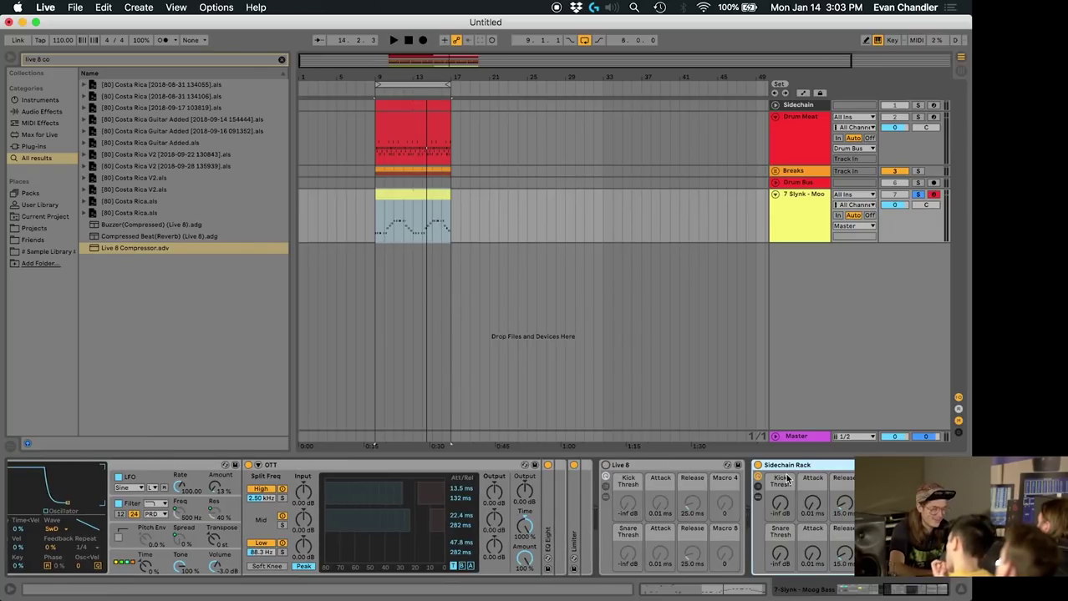
# - Set both Release macros of the copied Sidechain Rack to 25 ms and play the bass loop for comparison
pyautogui.moveTo(843, 510); pyautogui.dragTo(844, 521)
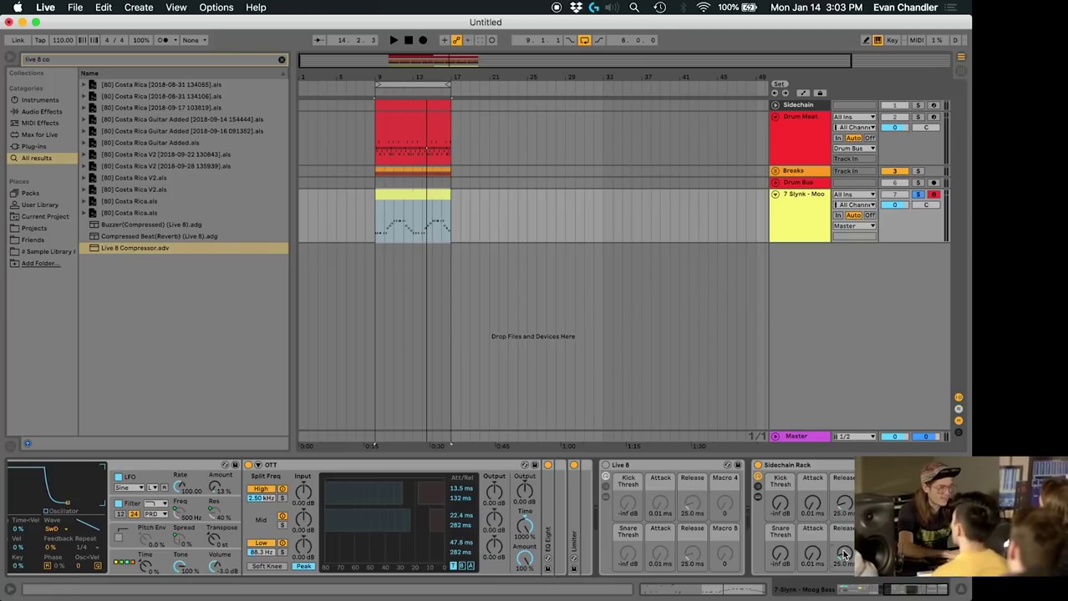
pyautogui.press('space')
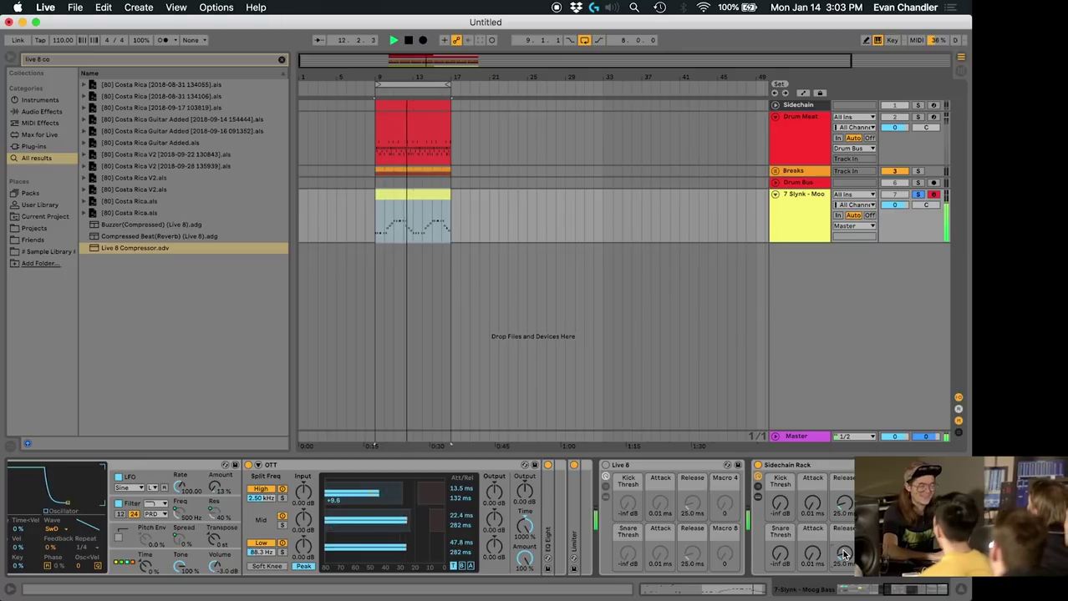
# - Remove the copied Sidechain Rack from the bass track and reactivate the Live 8 rack
pyautogui.click(806, 469)
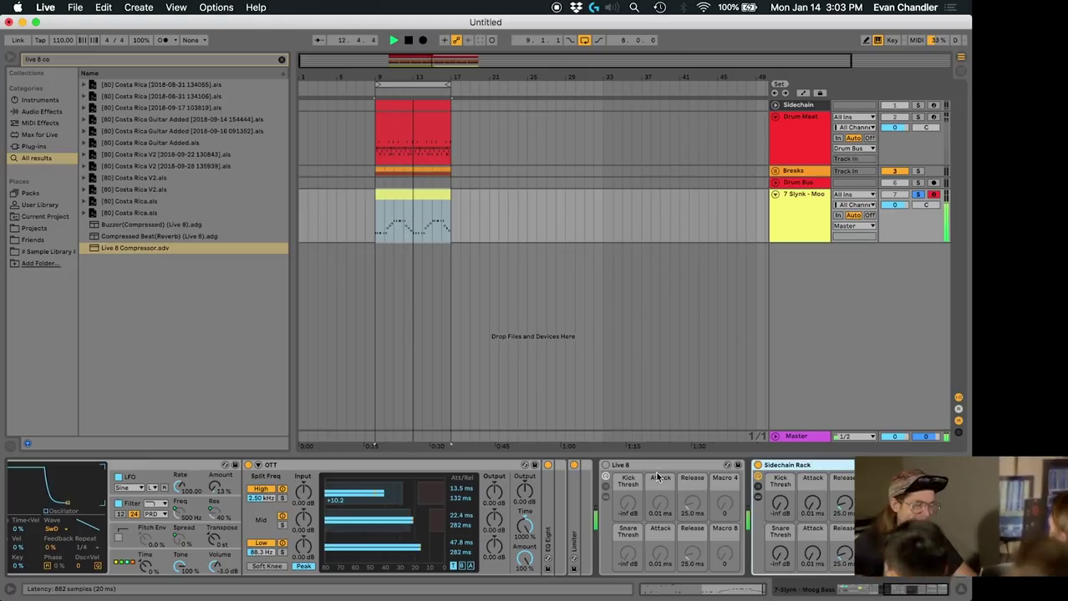
pyautogui.click(657, 477)
pyautogui.hscroll(-10, 332, 538)
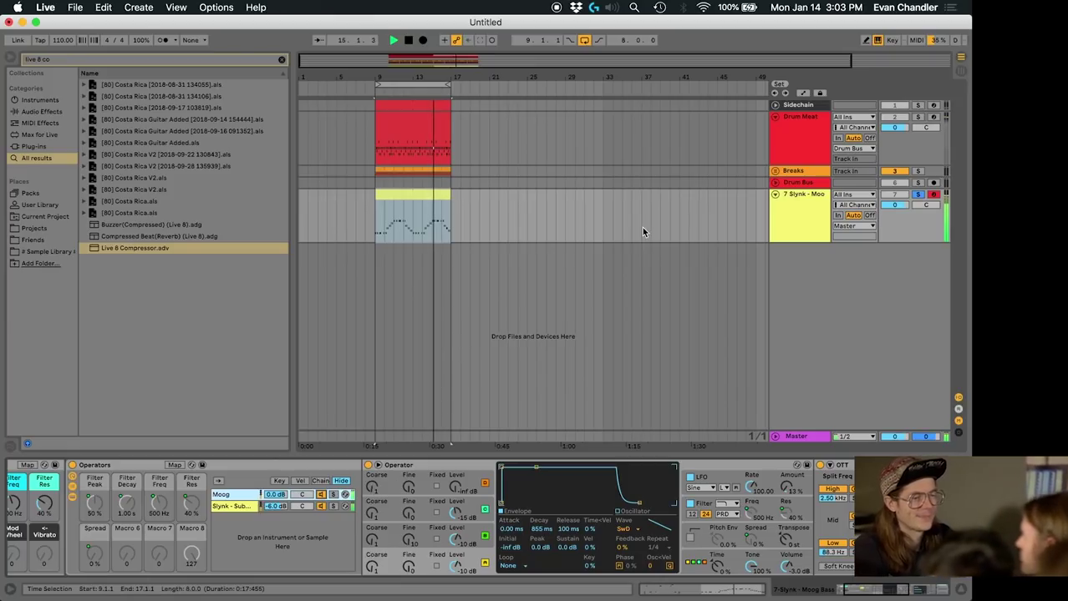
pyautogui.hscroll(10, 730, 494)
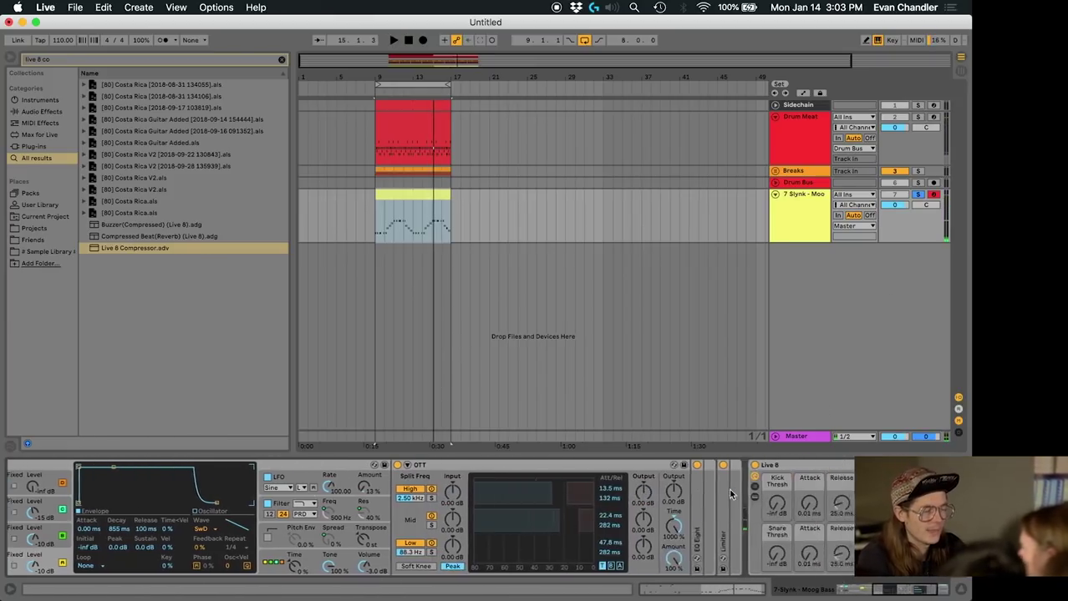
# - Set both Release macros of the Live 8 rack to 20 ms
pyautogui.press('Return')
pyautogui.click(688, 555)
pyautogui.write('2')
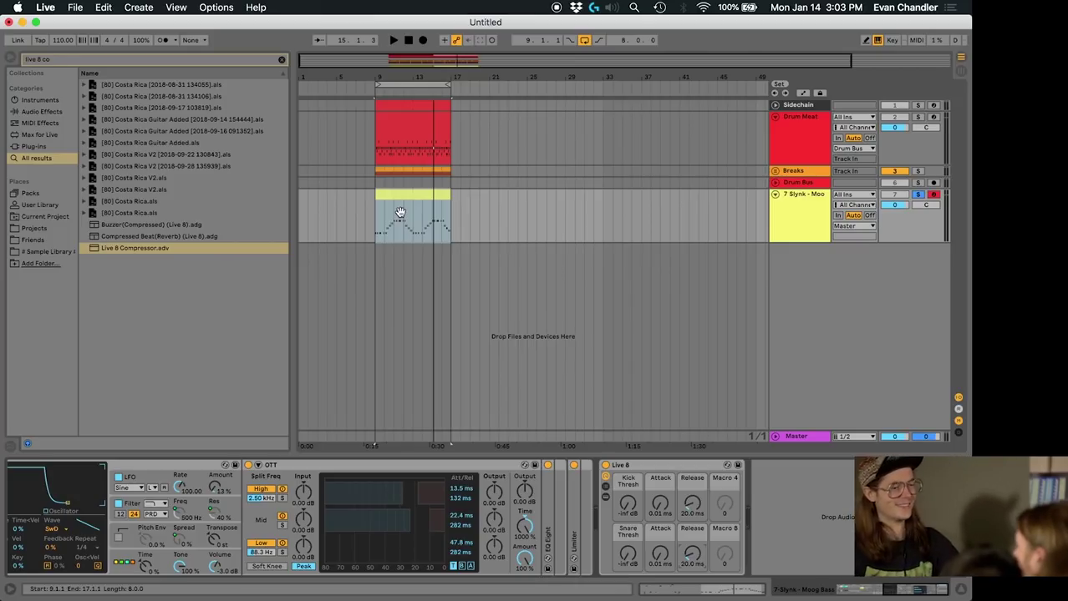
# - Unsolo the Slynk - Moog Bass track and play the loop together with the drums
pyautogui.click(917, 195)
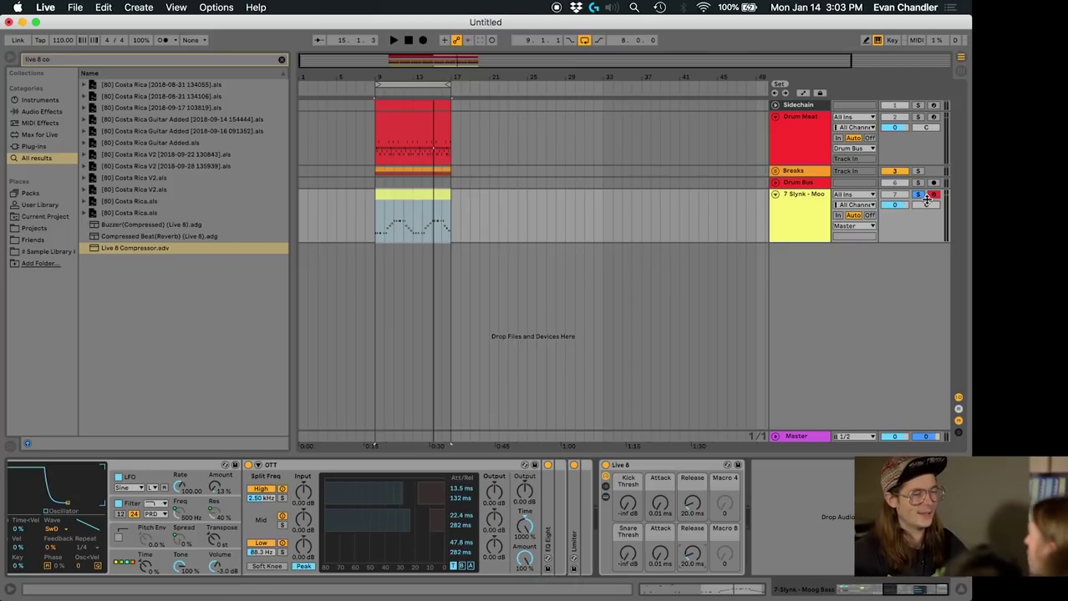
pyautogui.click(401, 196)
pyautogui.press('space')
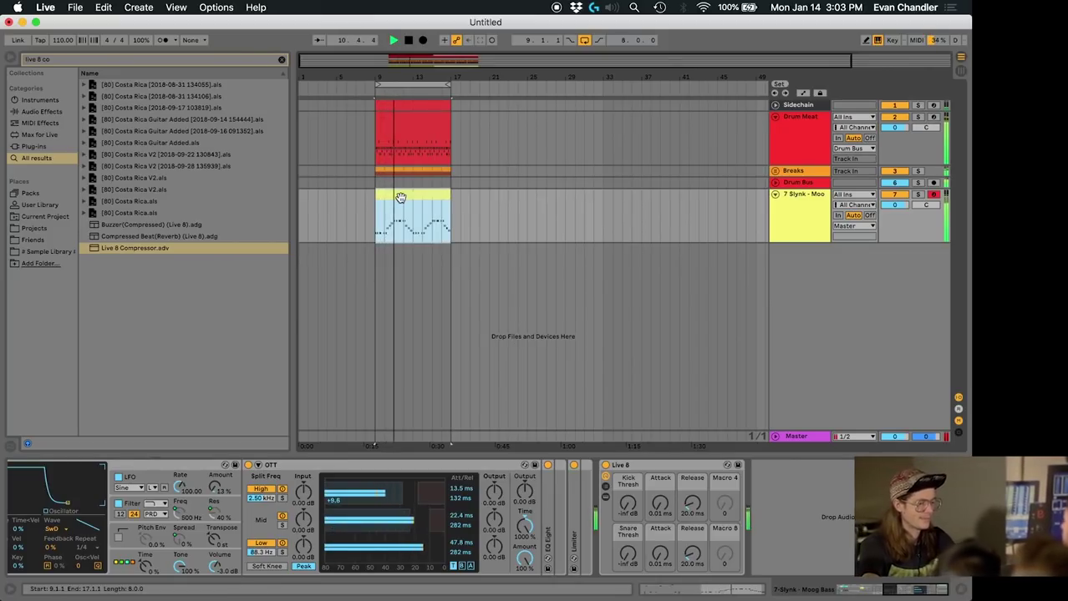
# - In the Session mixer, lower the Drum Bus volume to -3.2 dB and the bass track volume to -2.0 dB
pyautogui.press('Tab')
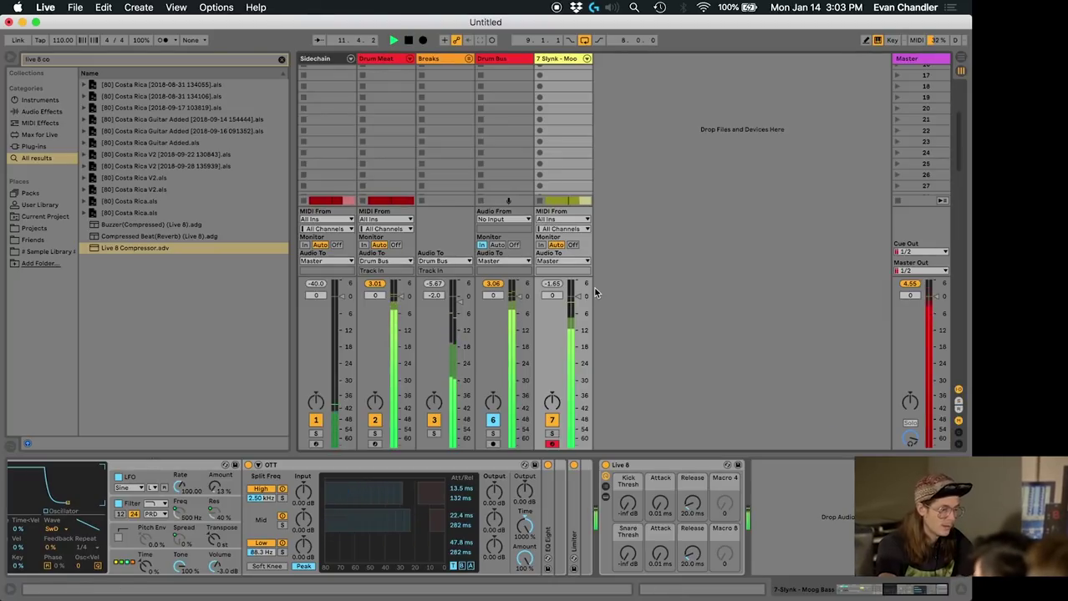
pyautogui.moveTo(556, 294); pyautogui.dragTo(556, 307)
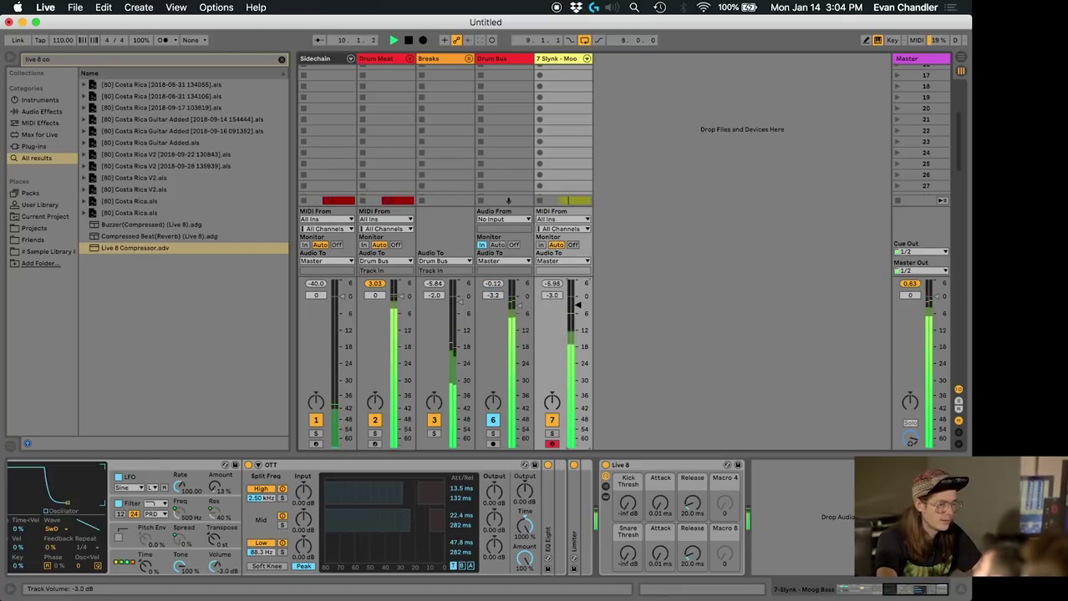
pyautogui.moveTo(582, 311); pyautogui.dragTo(577, 301)
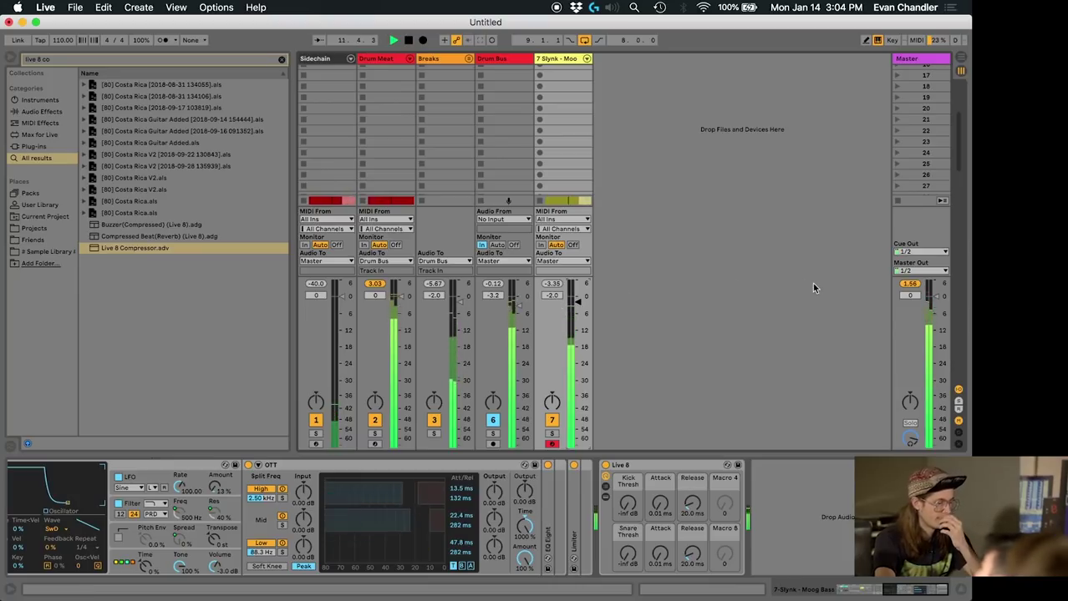
# - Compare the loop with the Live 8 rack bypassed and active, and set both its Release macros to 15 ms
pyautogui.click(605, 466)
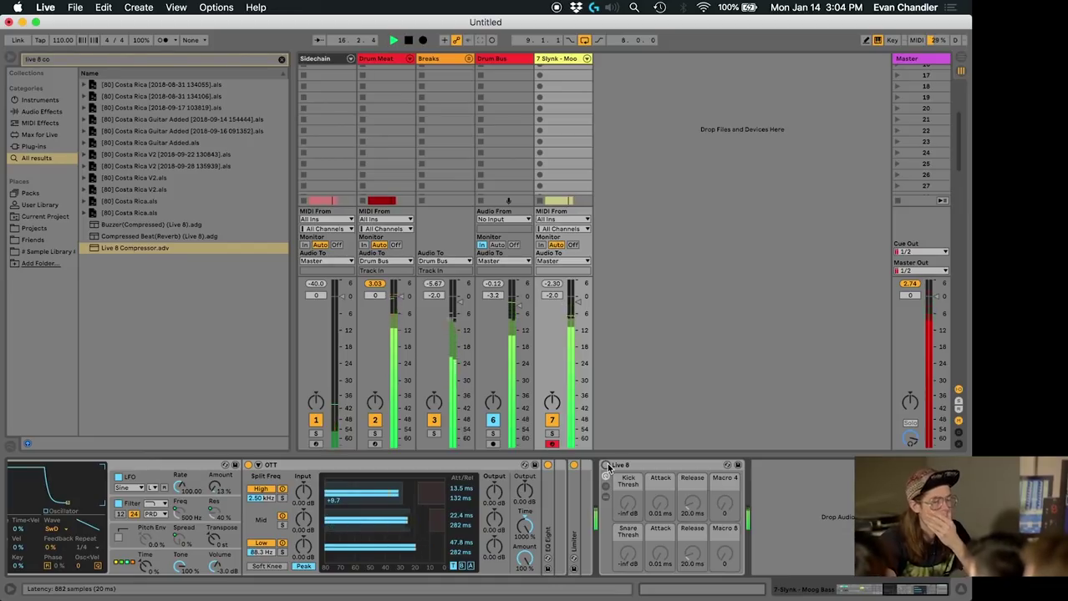
pyautogui.click(605, 466)
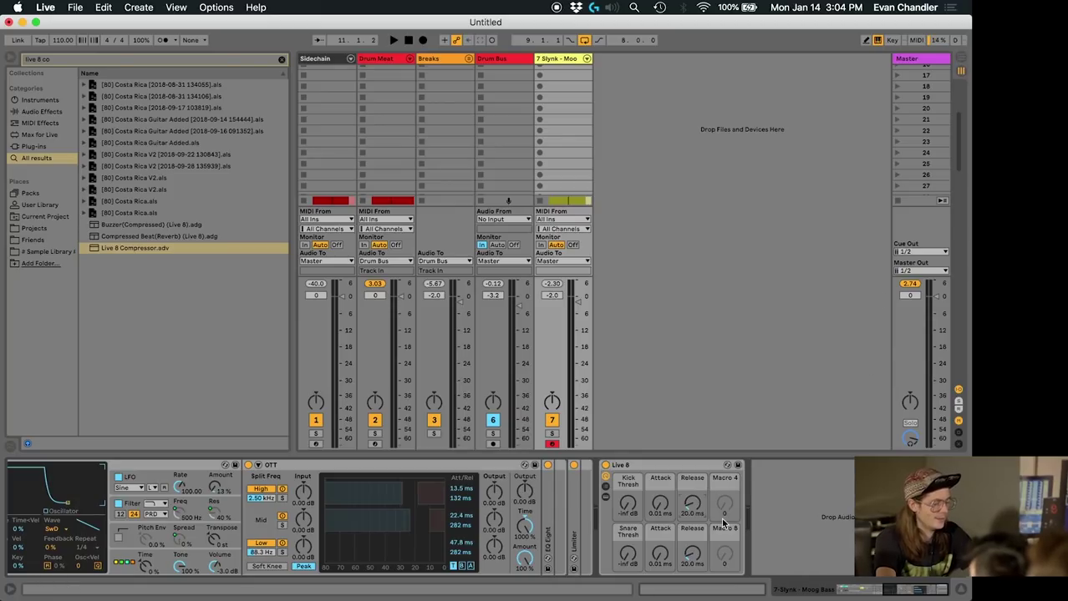
pyautogui.moveTo(694, 553); pyautogui.dragTo(694, 560)
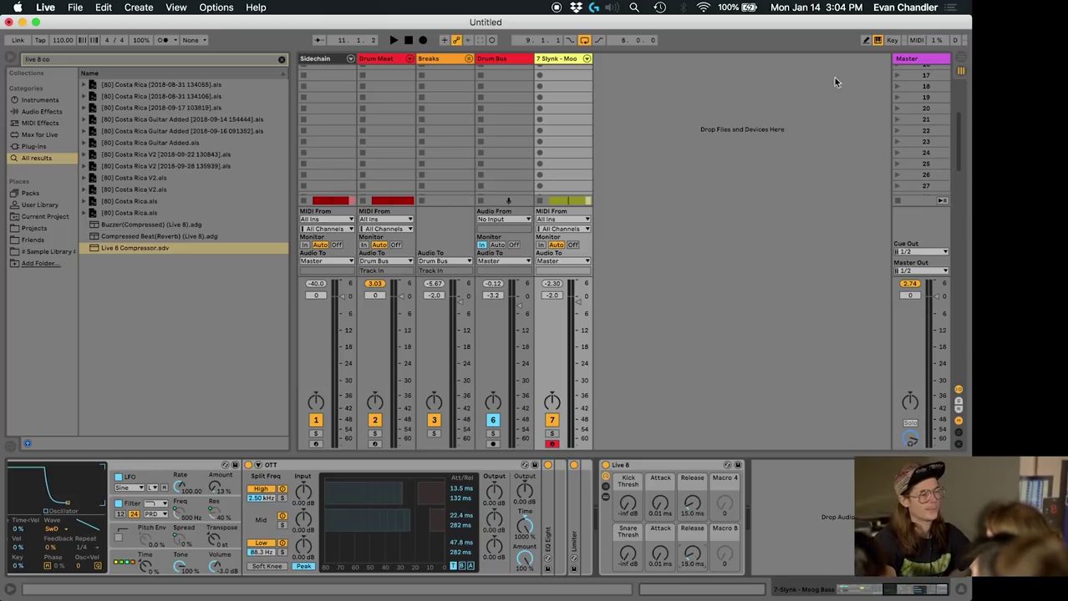
# - Play the full loop with the Live 8 rack active and bypassed, and reset the Master peak level
pyautogui.rightClick(553, 59)
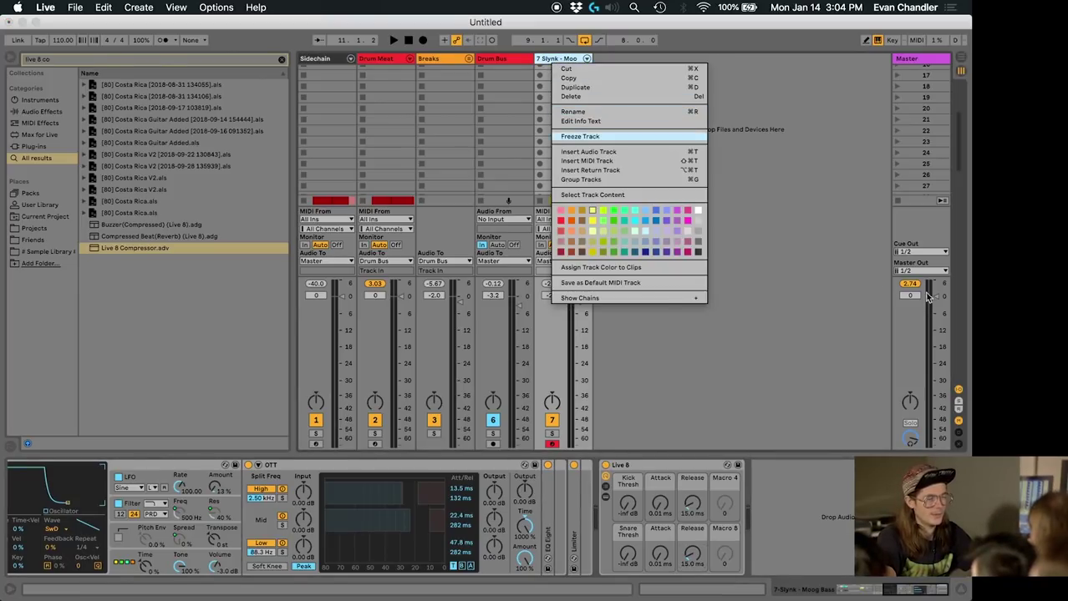
pyautogui.click(771, 229)
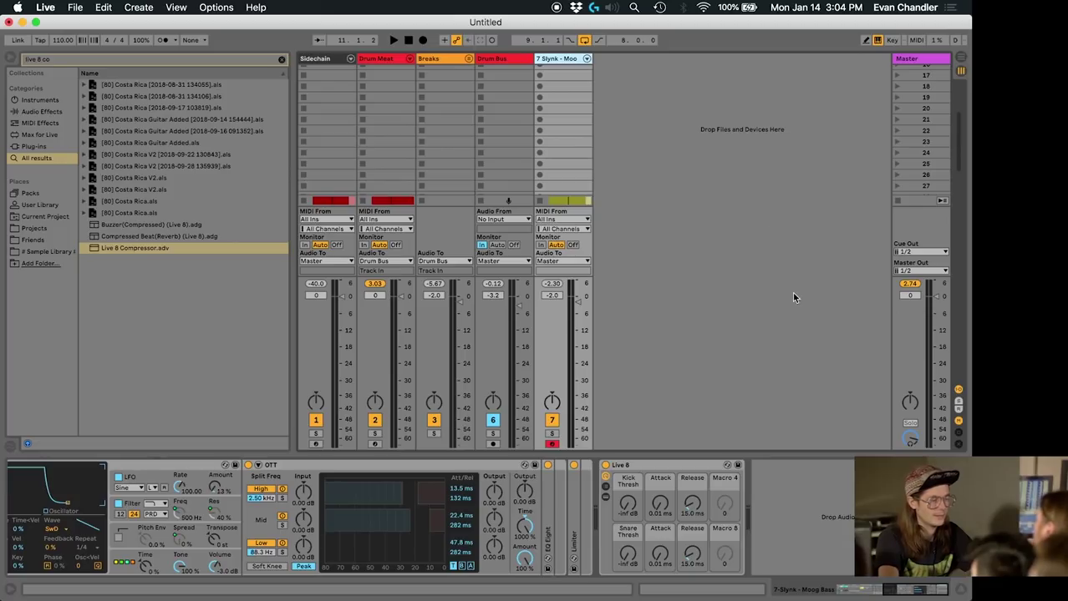
pyautogui.press('space')
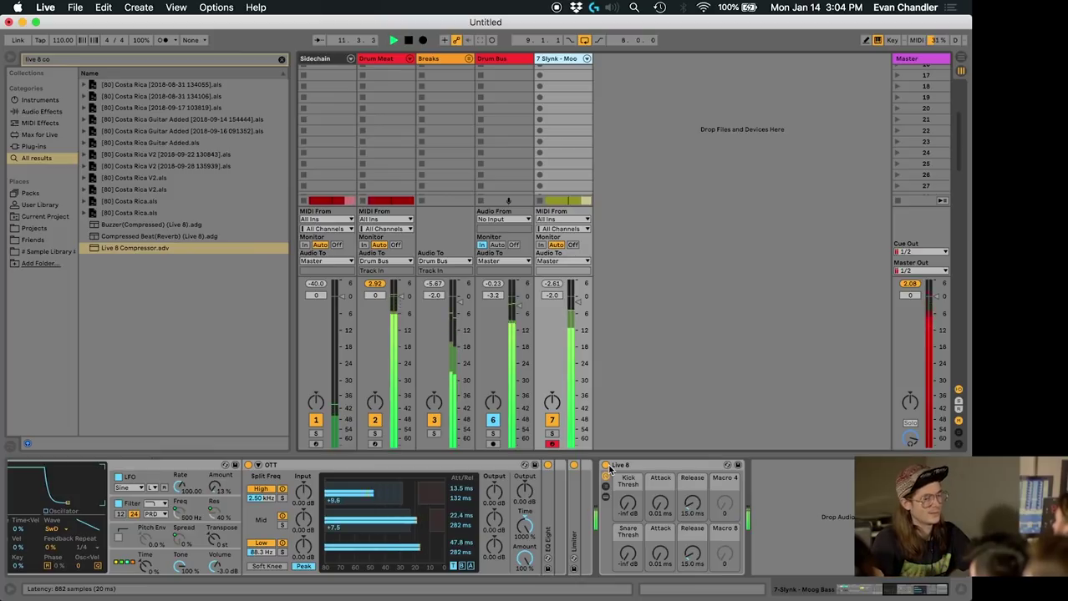
pyautogui.click(605, 465)
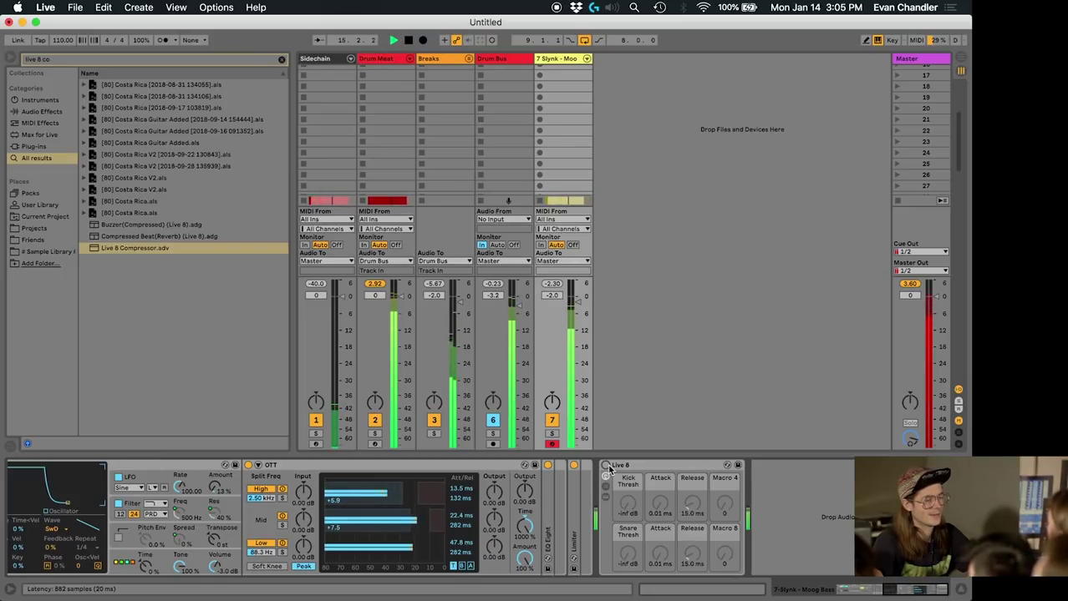
pyautogui.click(605, 466)
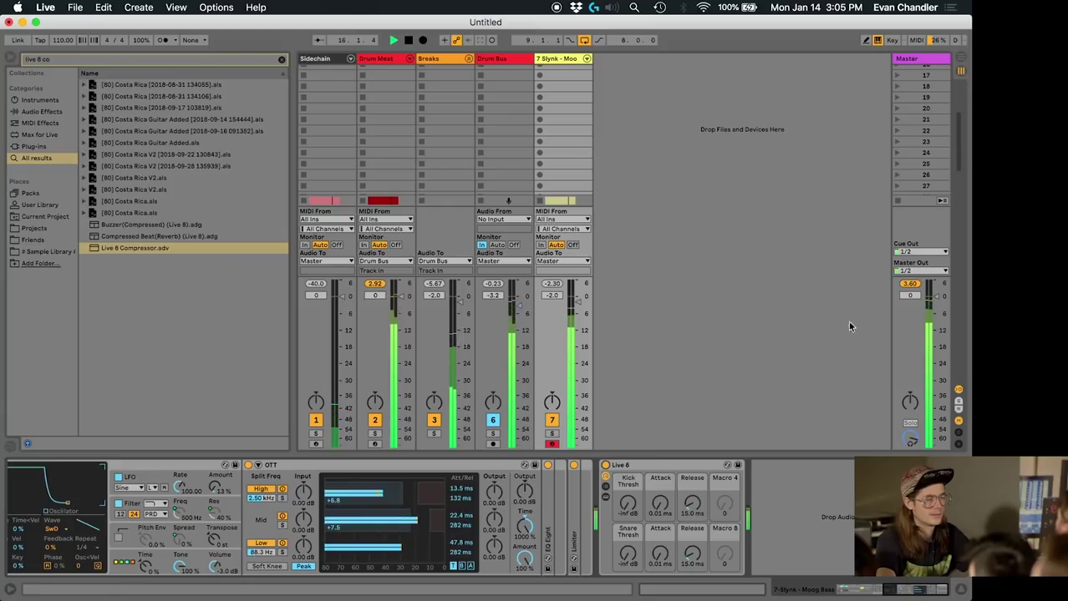
pyautogui.click(912, 285)
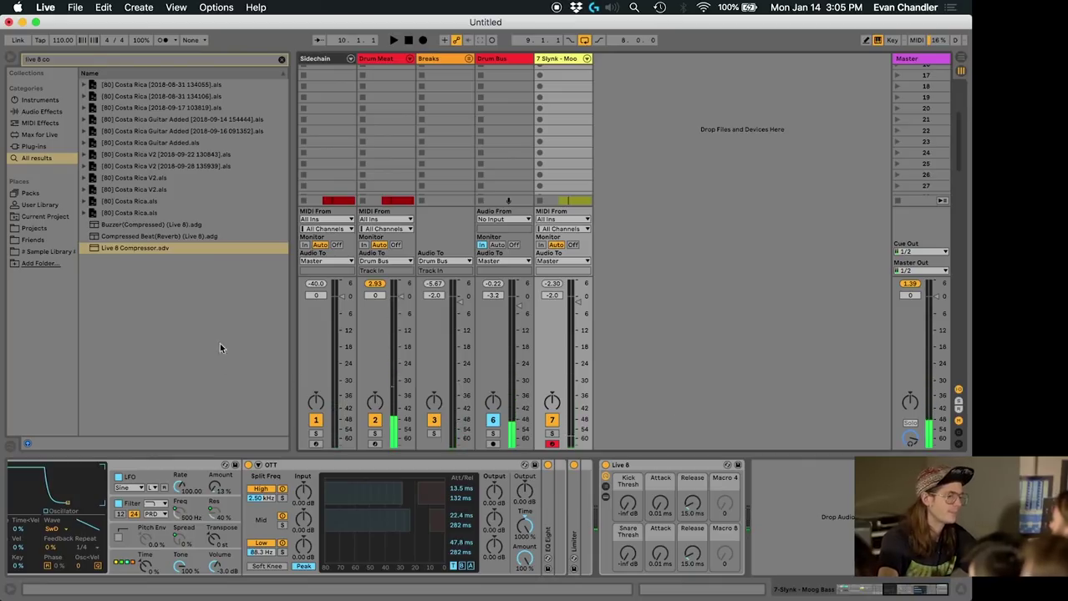
# - Clear the browser search and rename the Slynk - Moog Bass track as Moog Bass
pyautogui.click(281, 59)
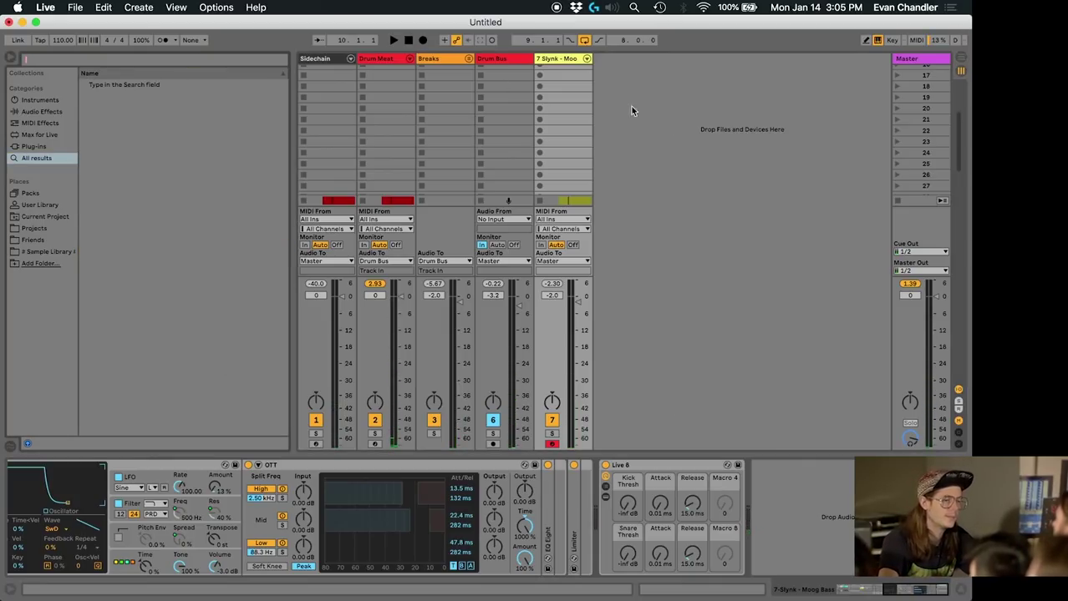
pyautogui.rightClick(562, 63)
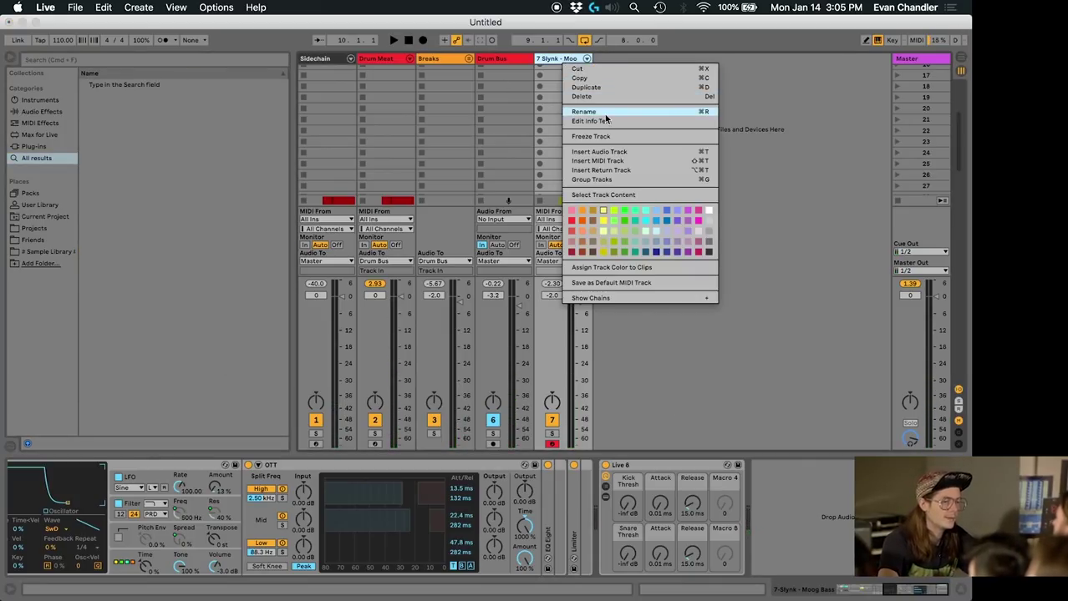
pyautogui.click(600, 112)
pyautogui.write('Moo')
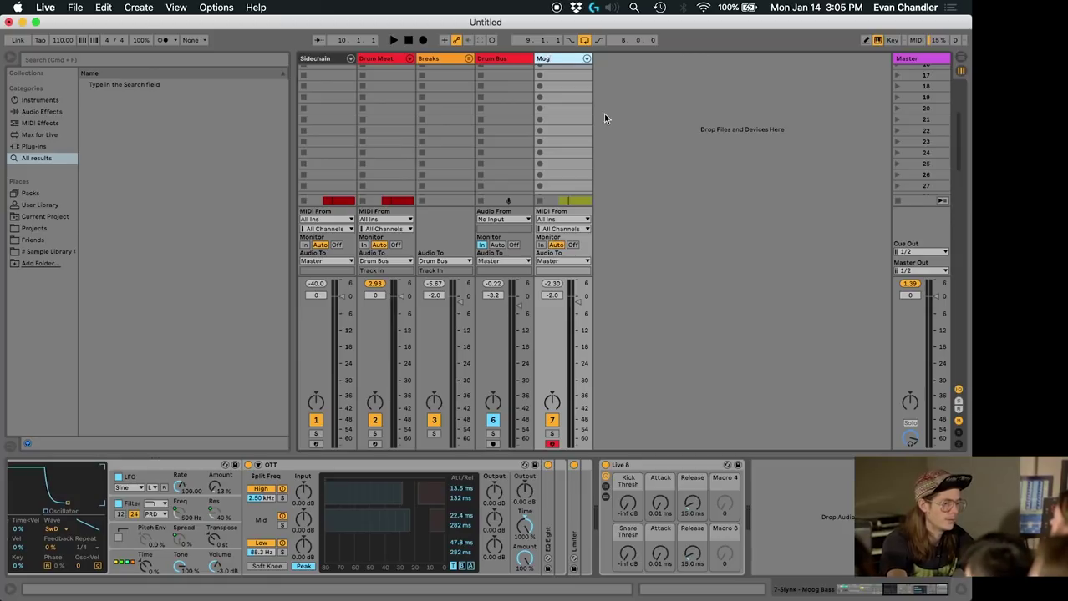
pyautogui.write('g Bass')
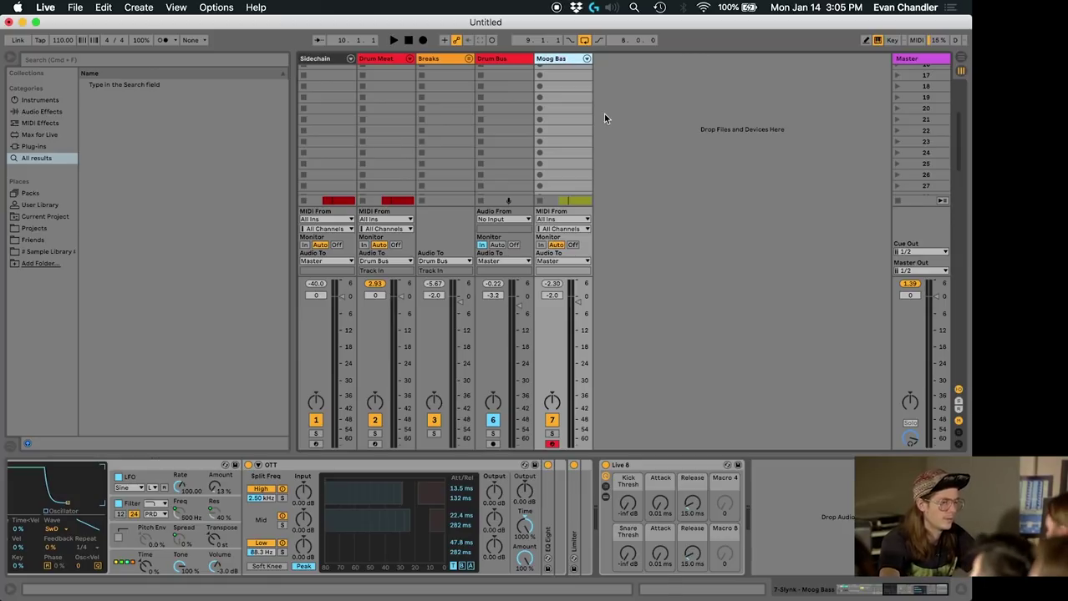
pyautogui.press('Return')
# - Insert a new MIDI track below Moog Bass in the Arrangement and load Sampler onto it
pyautogui.click(960, 70)
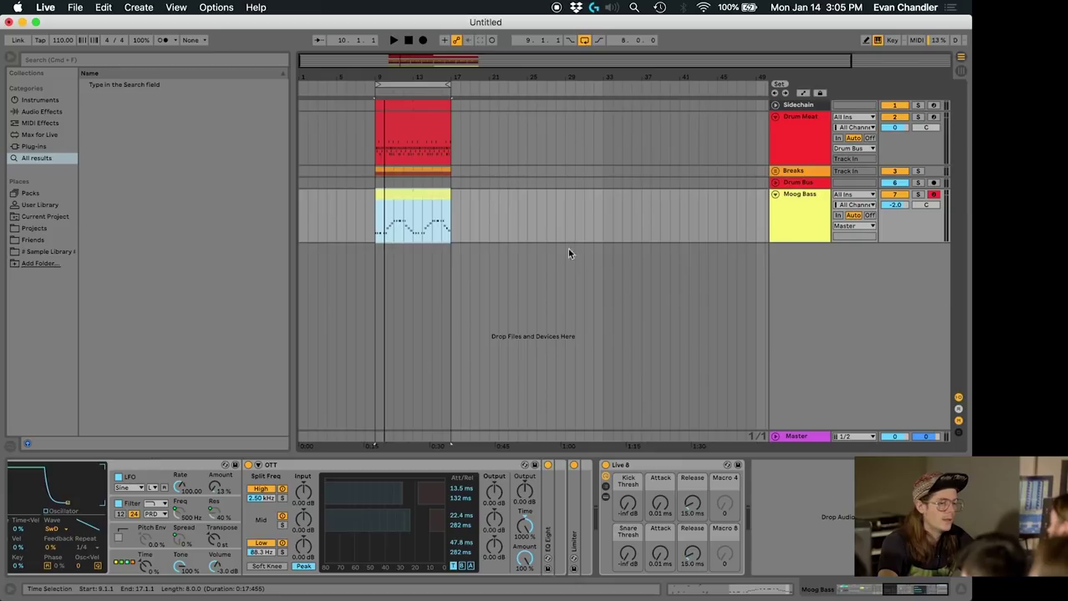
pyautogui.click(630, 267)
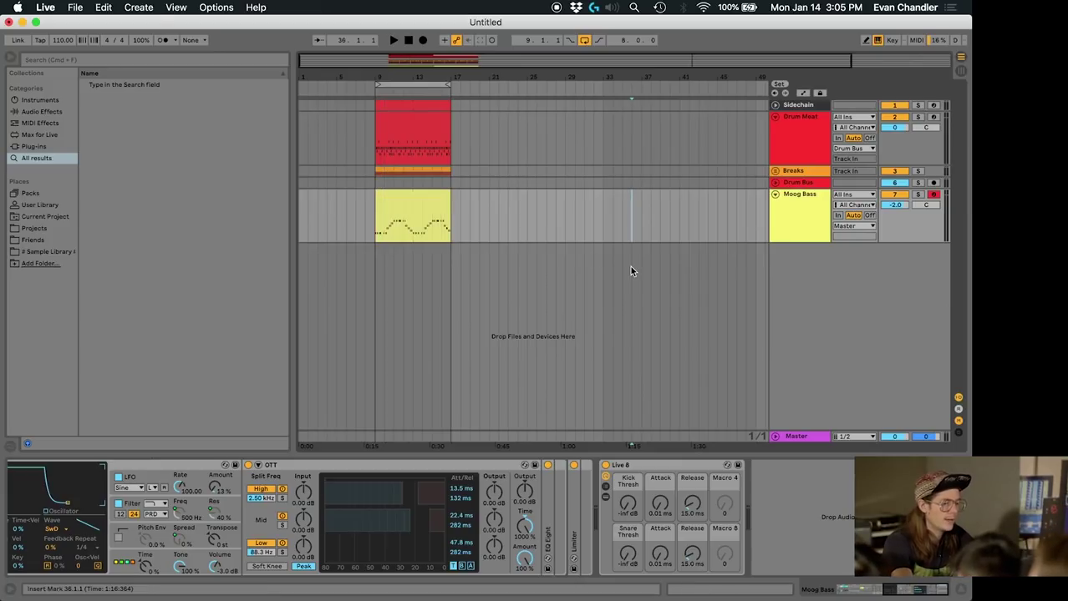
pyautogui.press('super+shift+t')
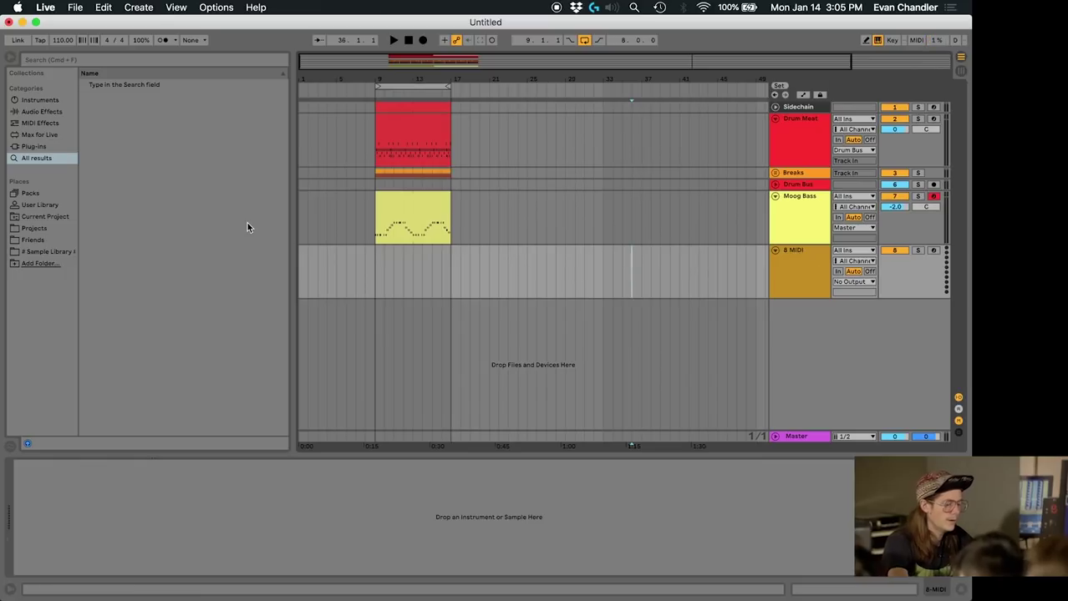
pyautogui.press('super+f')
pyautogui.write('sampler')
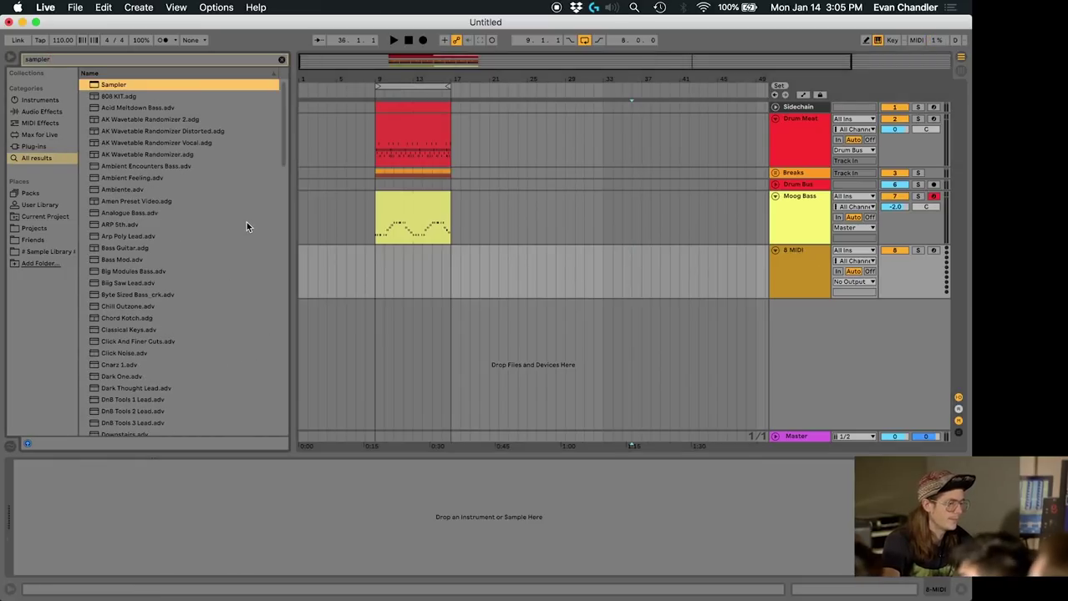
pyautogui.press('Return')
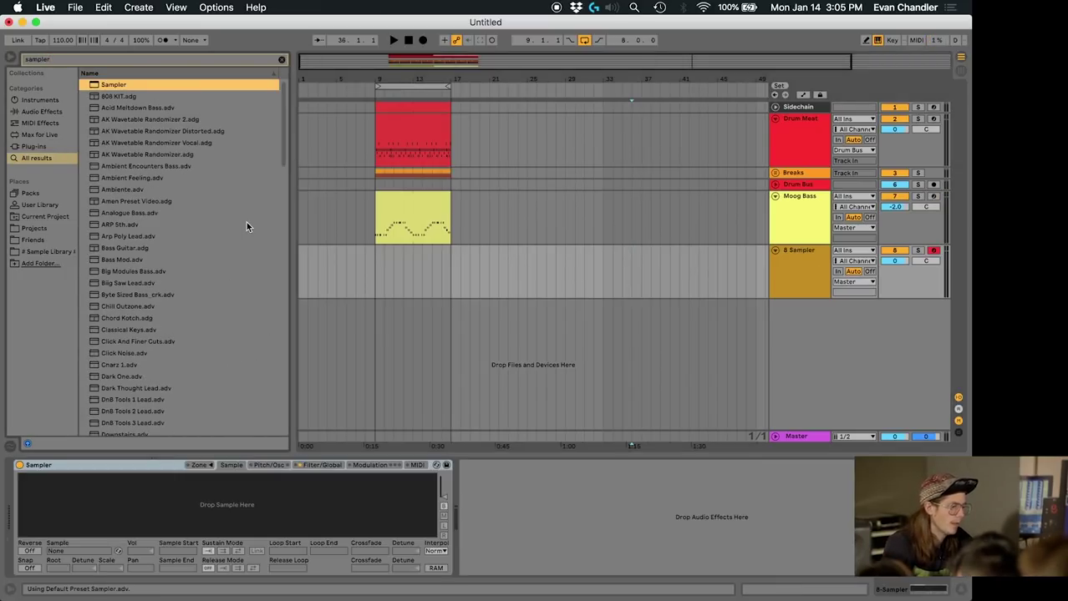
# - Clear the browser search, collapse the Cymatics folder in the sample library and expand the Leviathan folder
pyautogui.click(44, 218)
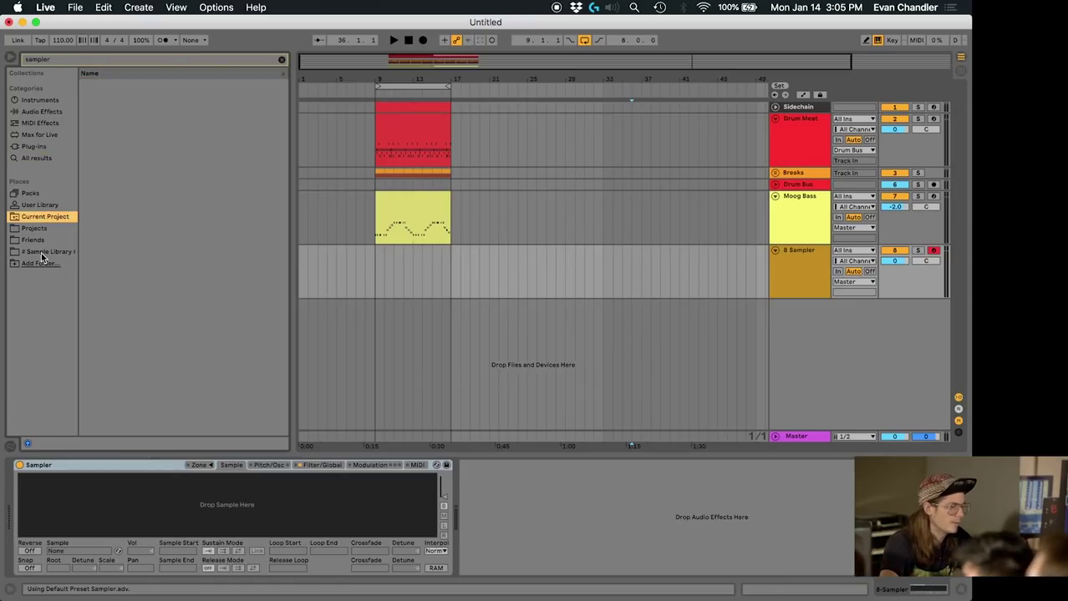
pyautogui.click(42, 253)
pyautogui.click(281, 63)
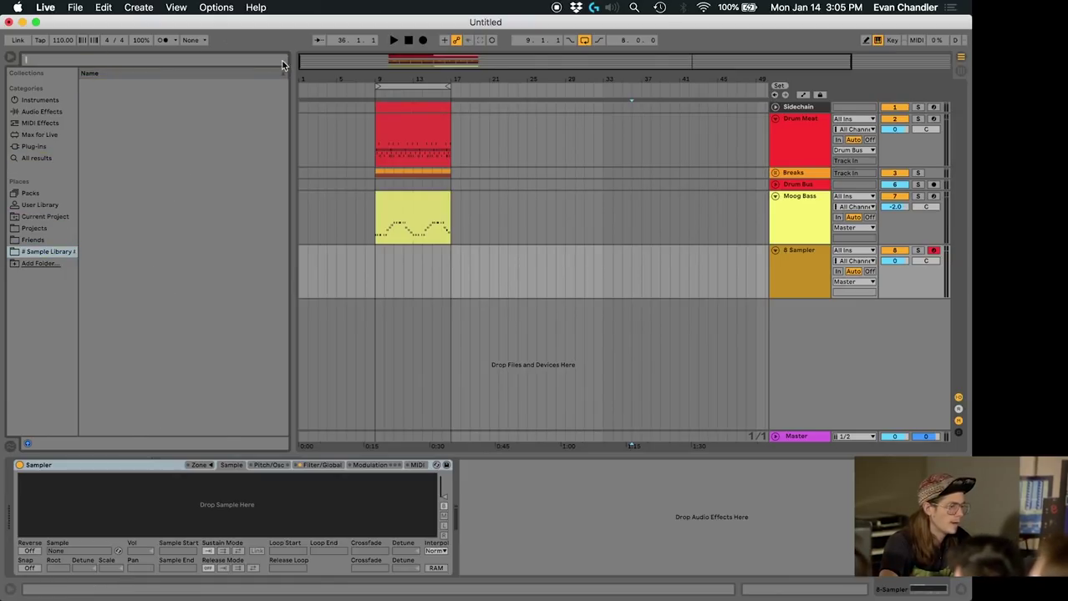
pyautogui.click(100, 120)
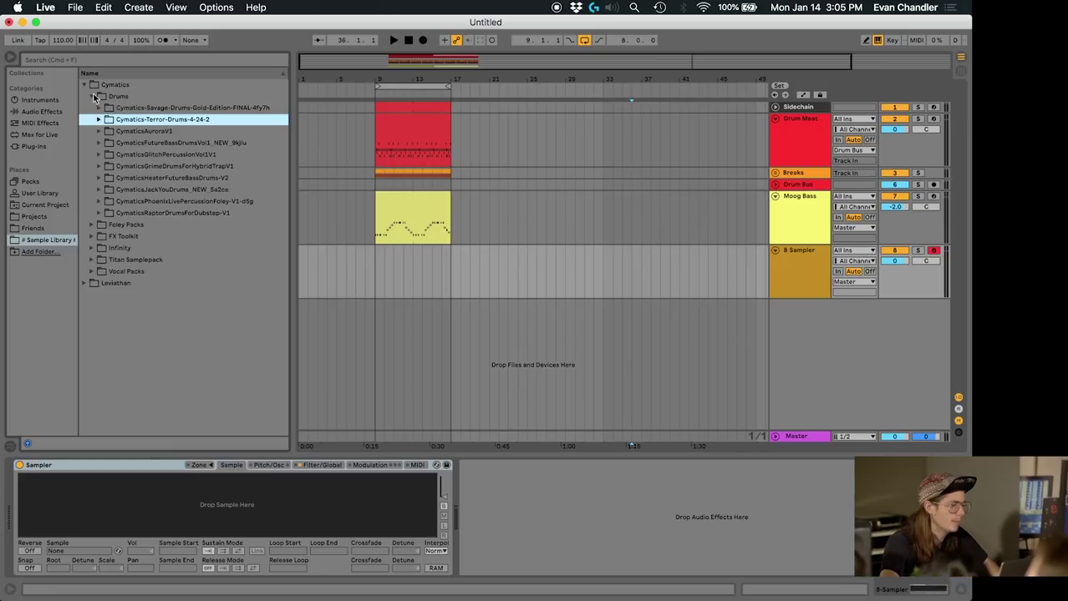
pyautogui.click(83, 85)
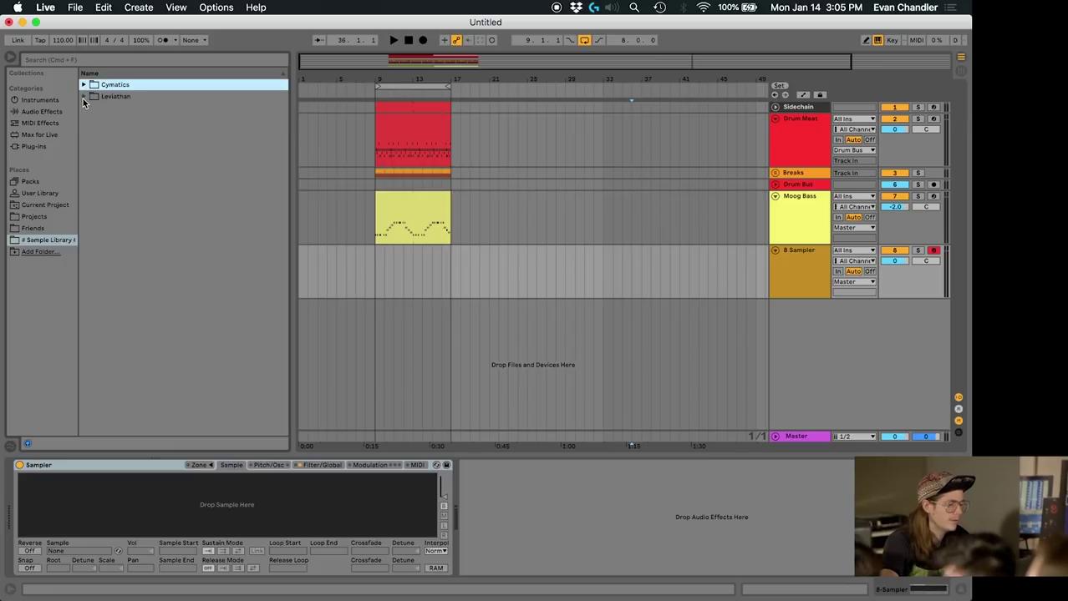
pyautogui.moveTo(451, 595)
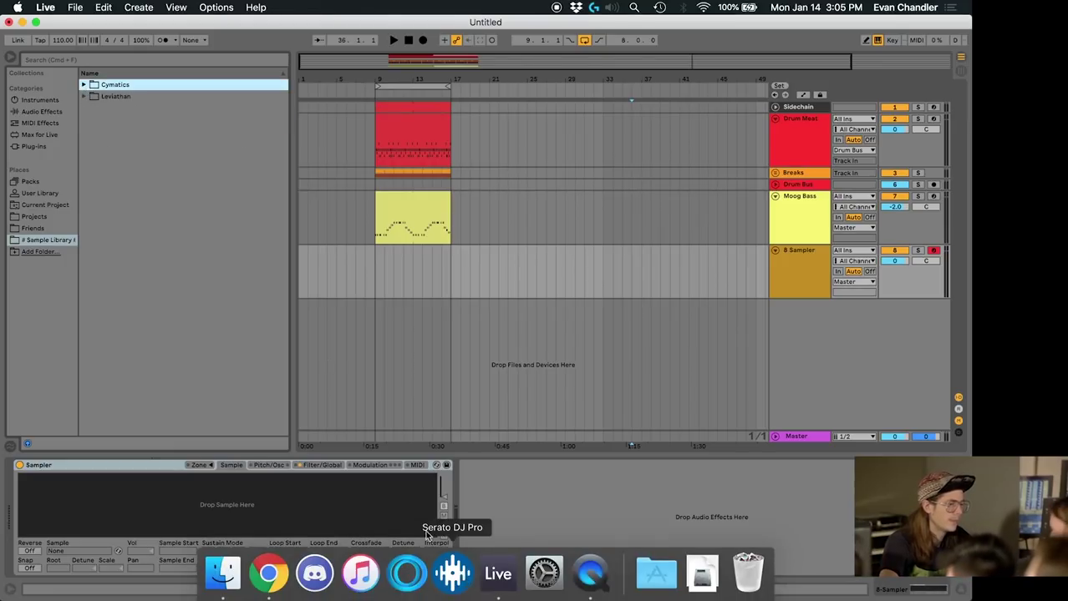
pyautogui.click(84, 97)
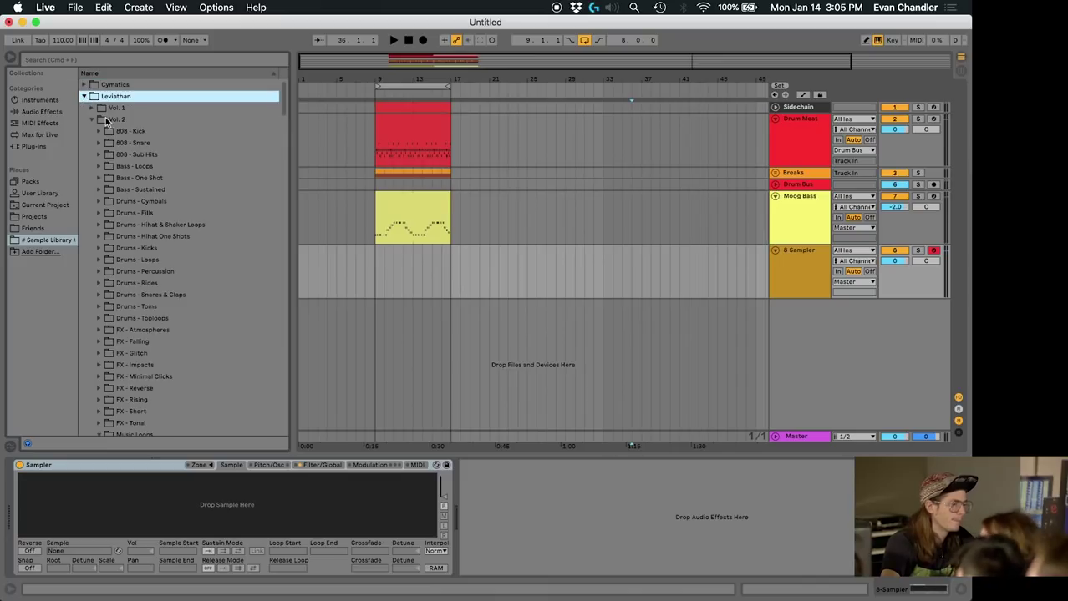
# - Collapse the Vol. 2 folder and expand the Vol. 1 folder inside the Leviathan sample library
pyautogui.click(94, 121)
pyautogui.click(93, 109)
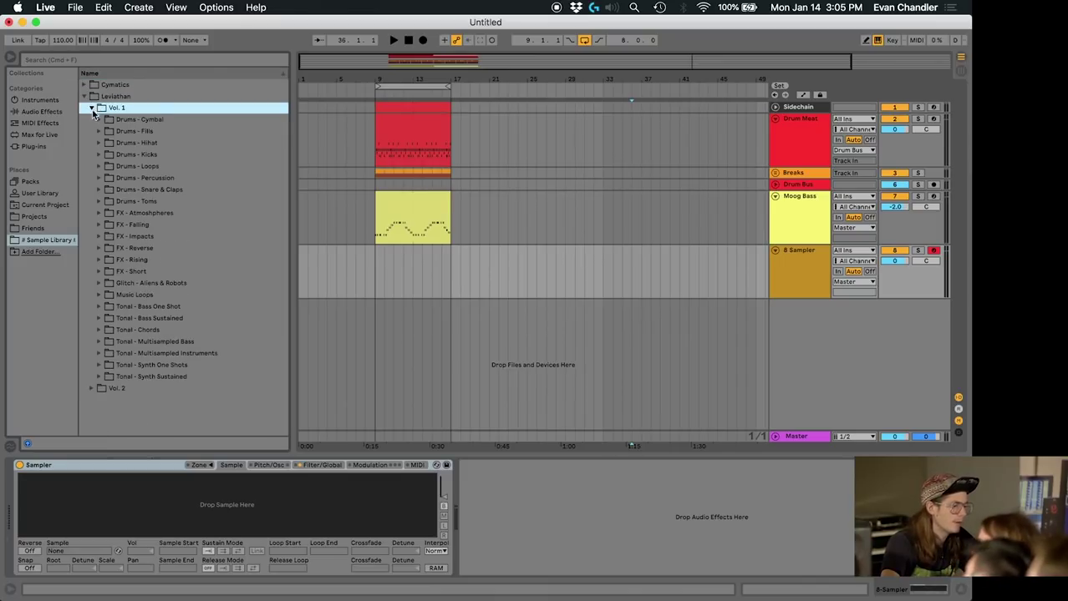
# - Examine the notes of the Moog Bass clip, and return to the Sampler track's devices
pyautogui.click(401, 199)
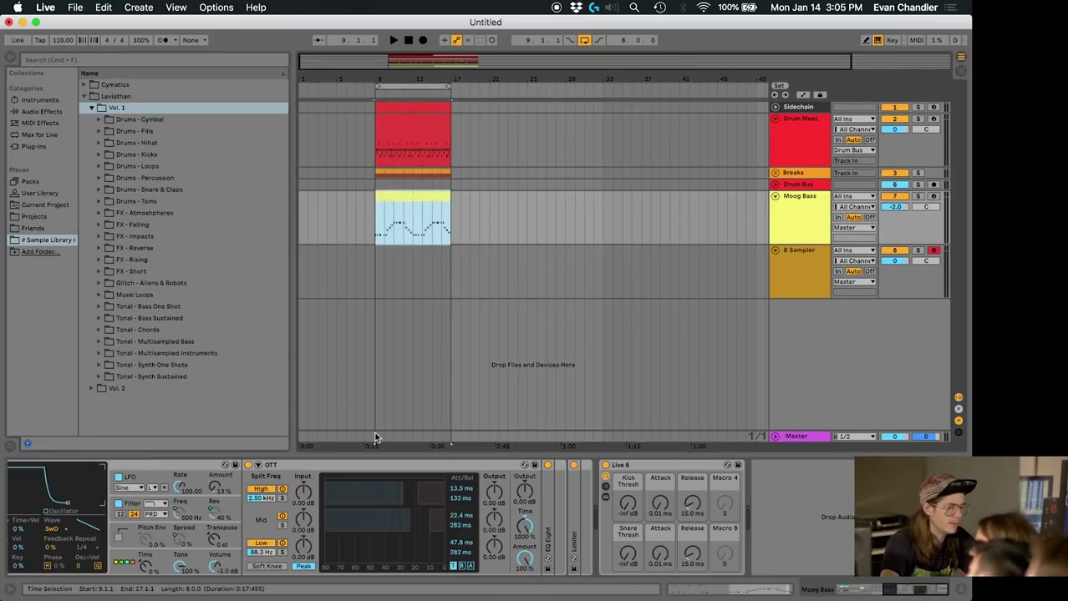
pyautogui.doubleClick(421, 196)
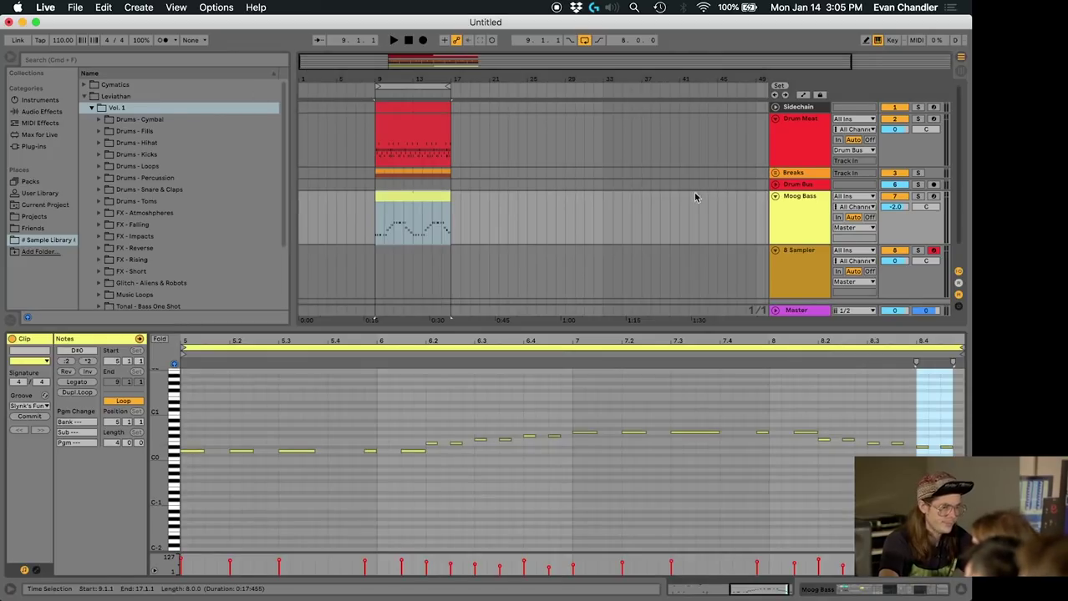
pyautogui.click(811, 259)
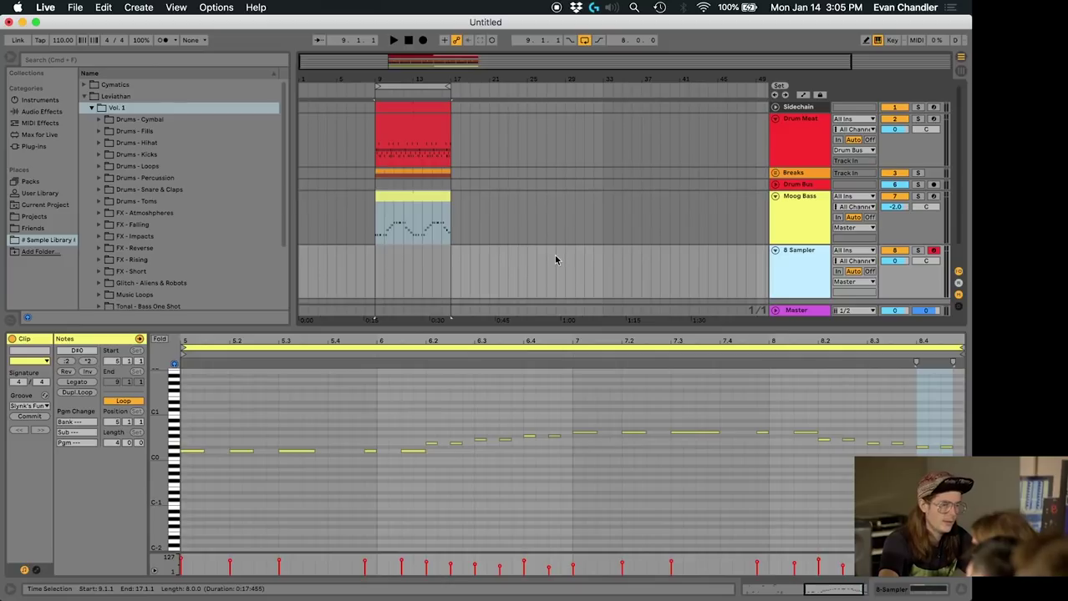
pyautogui.doubleClick(808, 261)
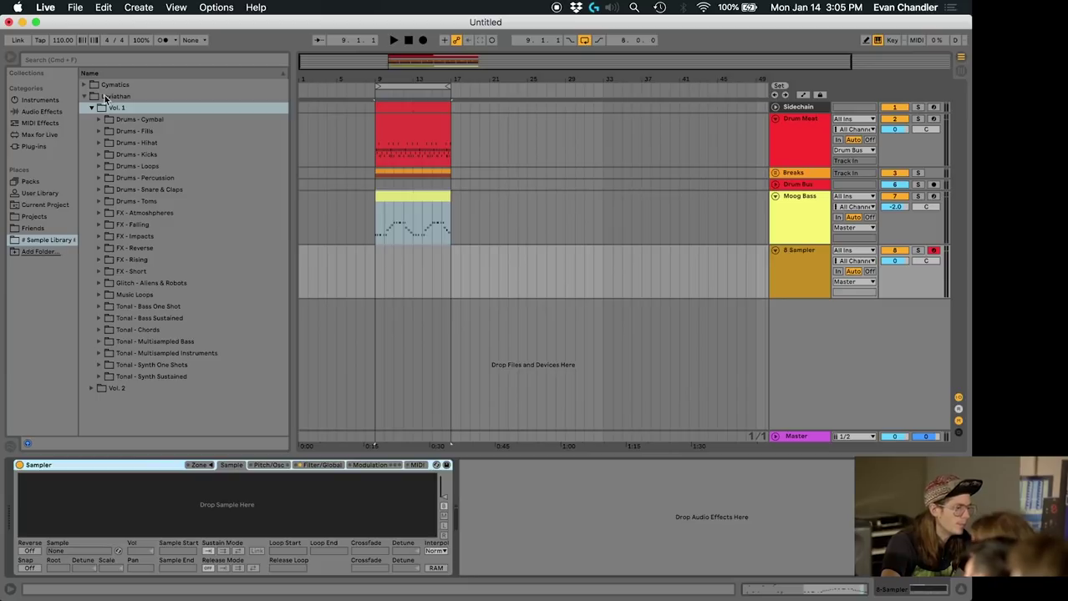
# - Expand the Tonal - Bass One Shot folder in Vol. 1 and find its D samples
pyautogui.click(99, 295)
pyautogui.click(99, 295)
pyautogui.click(101, 306)
pyautogui.scroll(-10, 185, 278)
pyautogui.scroll(-20, 185, 278)
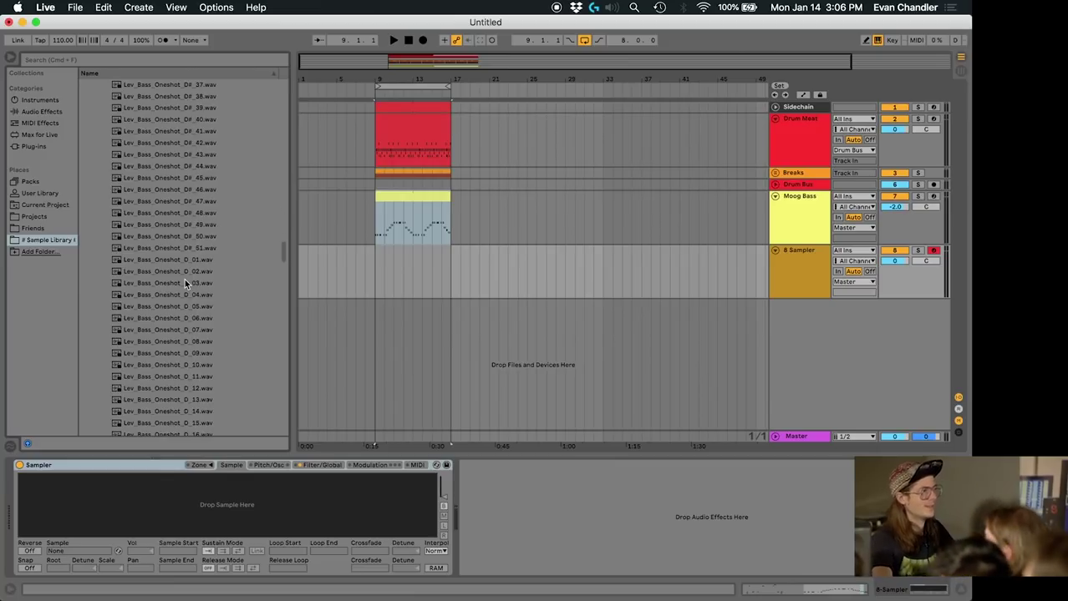
# - Audition several of the Lev_Bass_Oneshot_D samples one after another
pyautogui.scroll(-5, 184, 282)
pyautogui.click(184, 281)
pyautogui.press('Up')
pyautogui.press('Up')
pyautogui.press('Up')
pyautogui.press('Up')
pyautogui.press('Up')
pyautogui.press('Up')
pyautogui.press('Up')
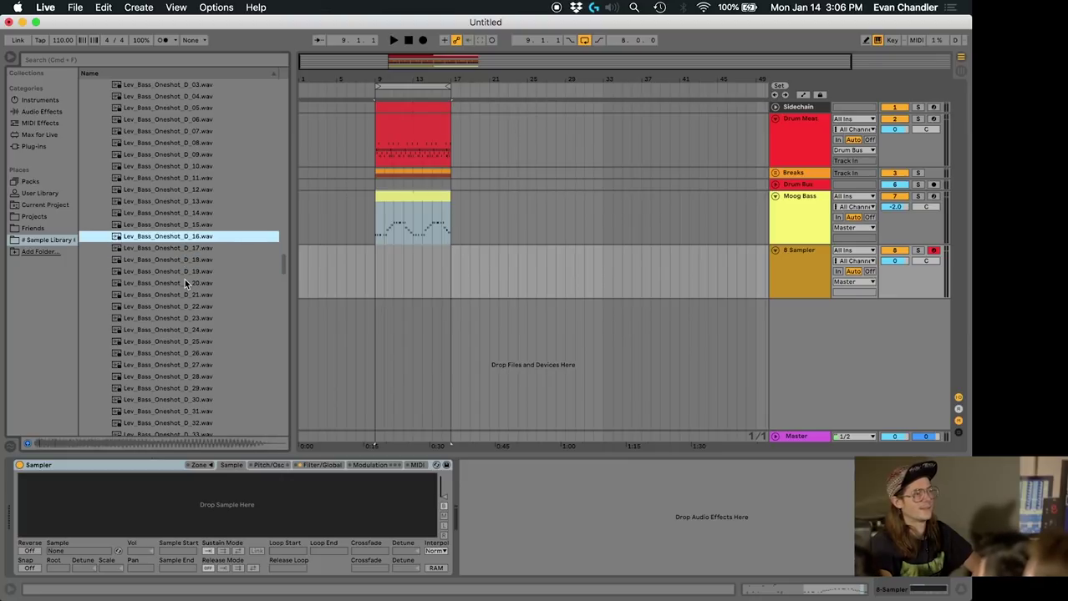
pyautogui.press('Up')
pyautogui.press('Up')
pyautogui.press('Up')
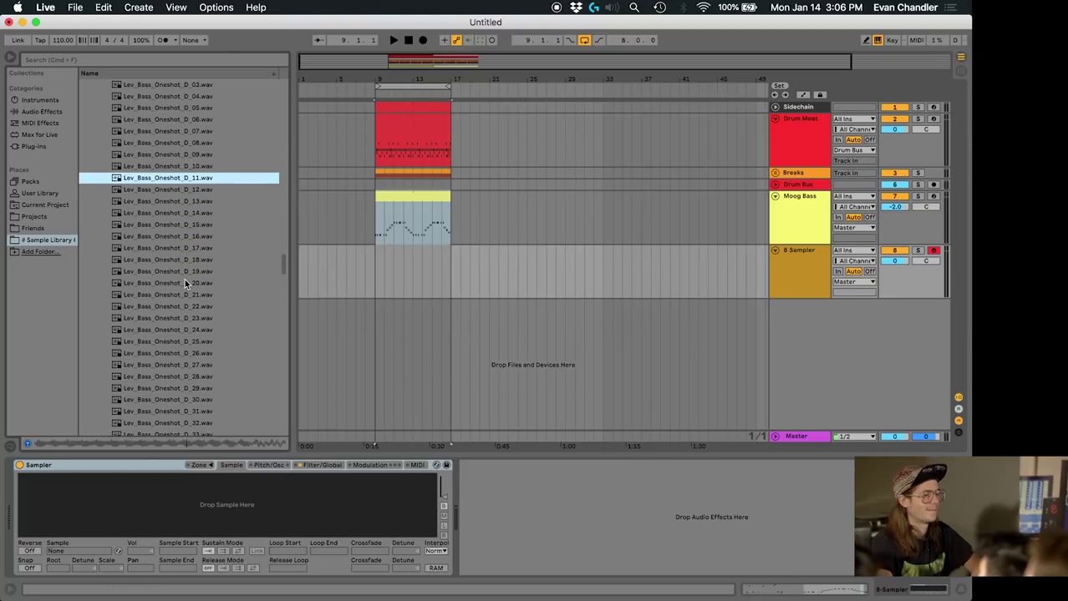
# - Load the samples Lev_Bass_Oneshot_D_01 through Lev_Bass_Oneshot_D_35 together into the empty Sampler
pyautogui.scroll(5, 184, 282)
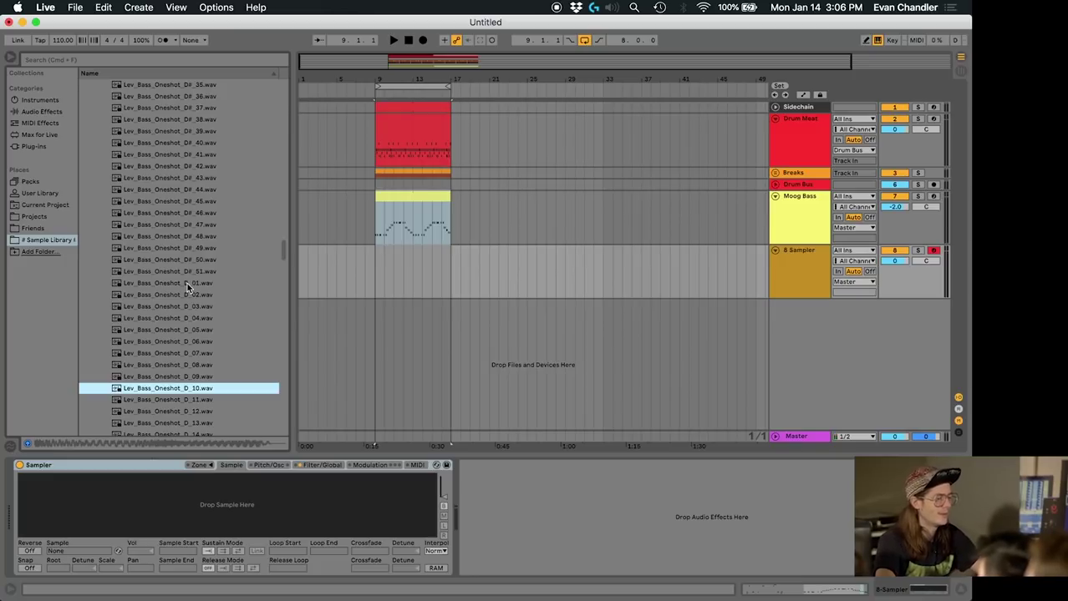
pyautogui.click(187, 284)
pyautogui.scroll(-7, 224, 314)
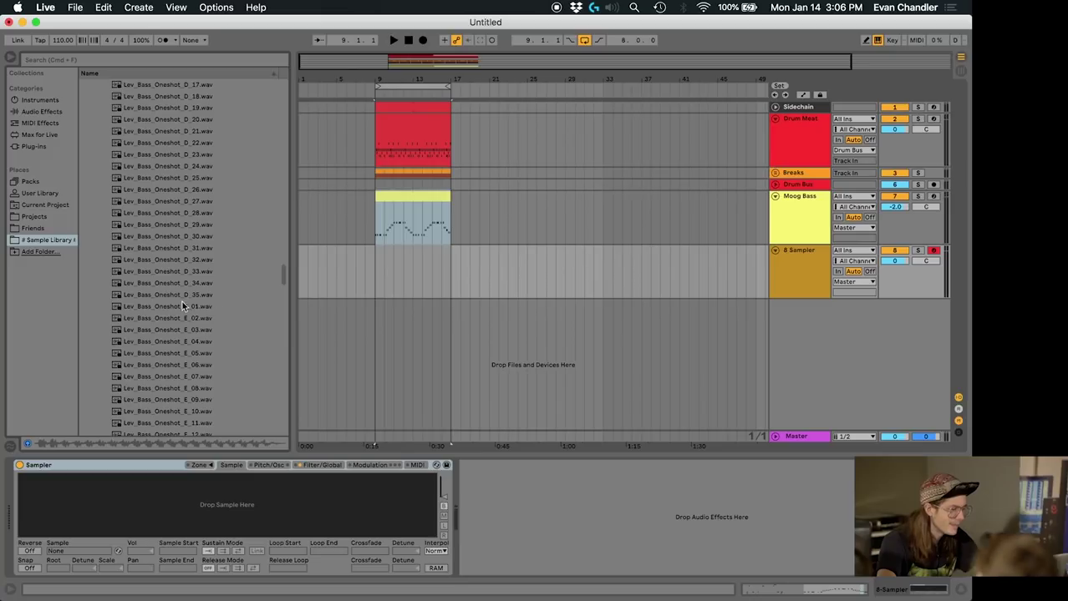
pyautogui.keyDown('shift'); pyautogui.click(180, 296); pyautogui.keyUp('shift')
pyautogui.moveTo(175, 336); pyautogui.dragTo(192, 509)
# - Show Sampler's zone editor at an enlarged height and distribute the key ranges of all the loaded samples equally
pyautogui.click(199, 465)
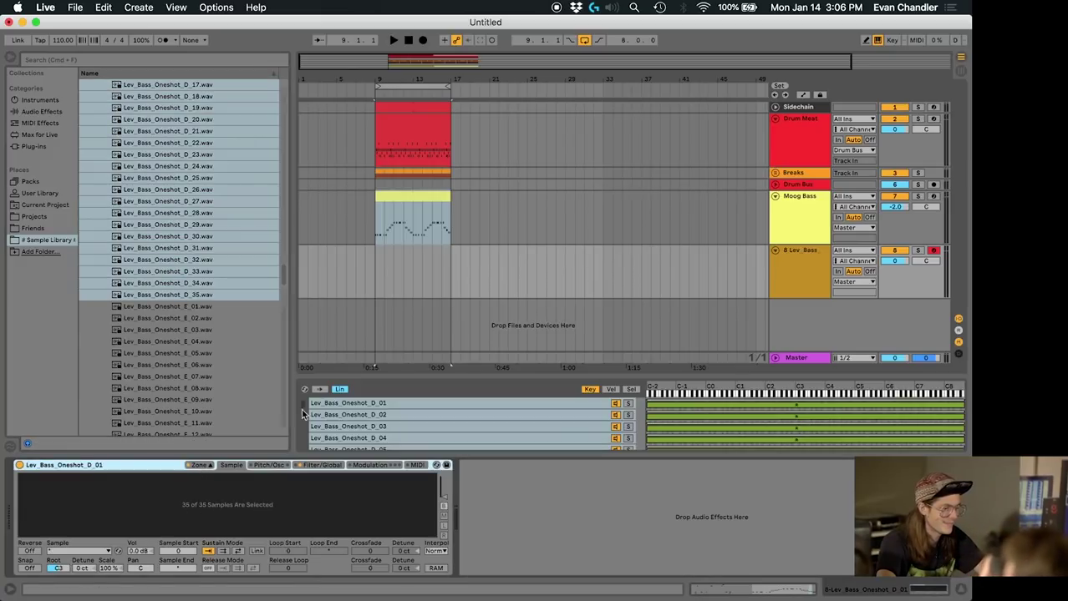
pyautogui.moveTo(396, 373); pyautogui.dragTo(402, 152)
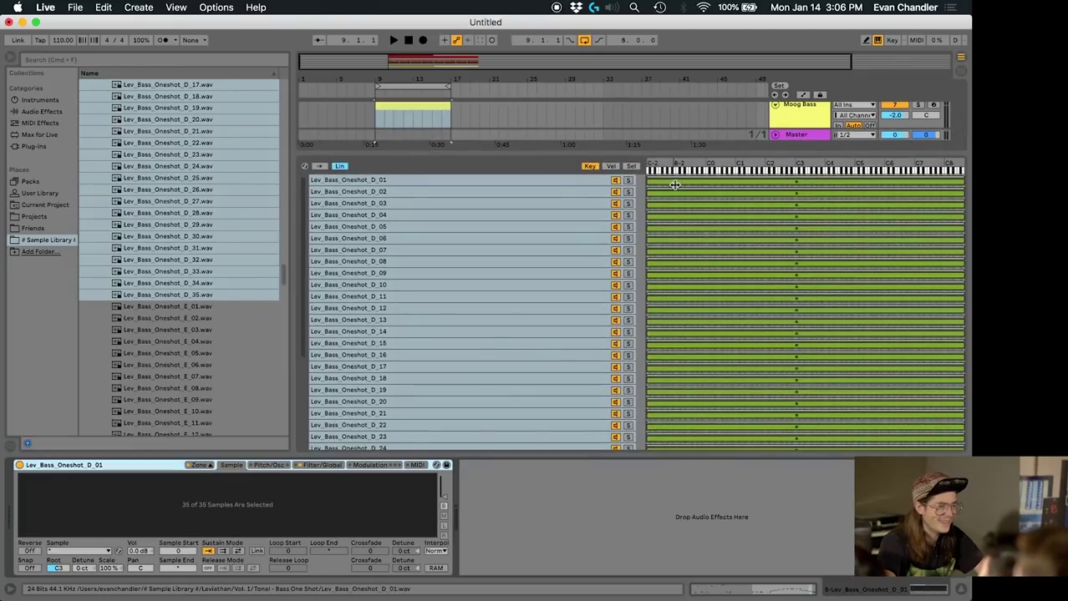
pyautogui.press('super+a')
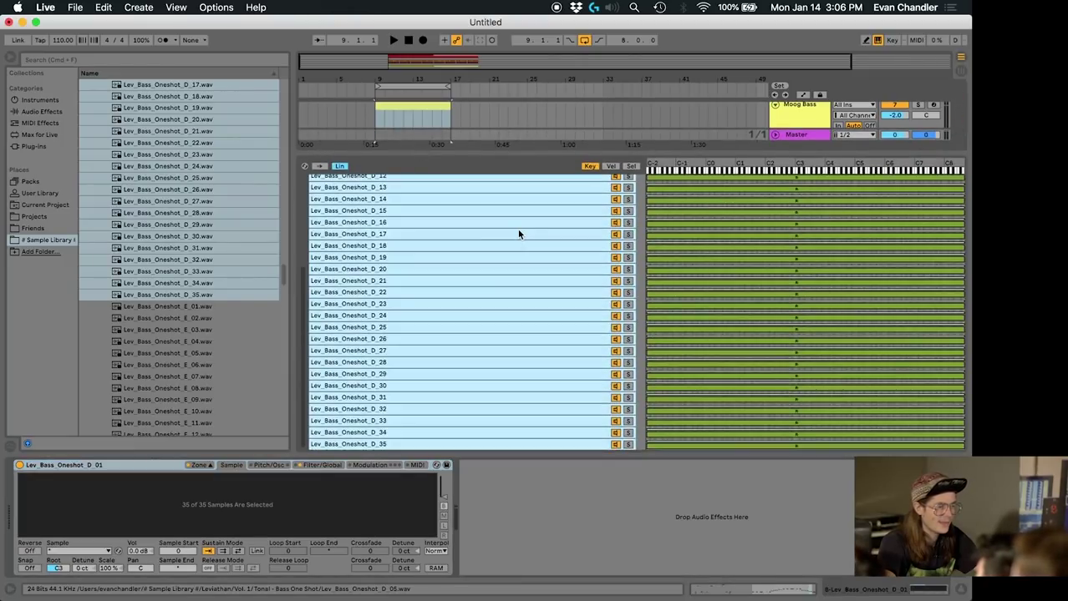
pyautogui.rightClick(683, 183)
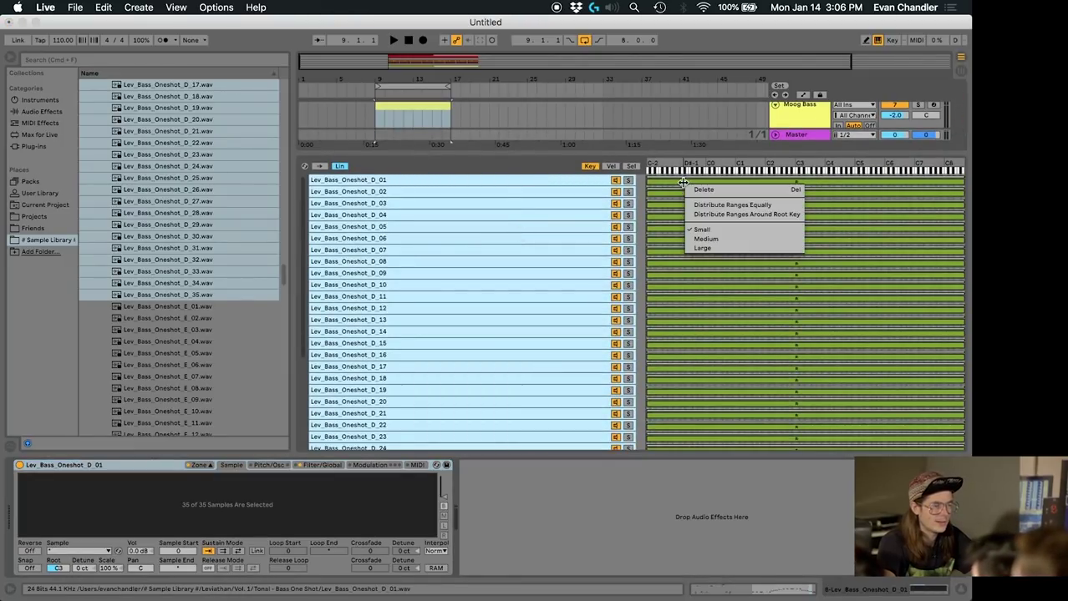
pyautogui.click(720, 207)
pyautogui.scroll(-1, 718, 284)
pyautogui.scroll(-4, 718, 284)
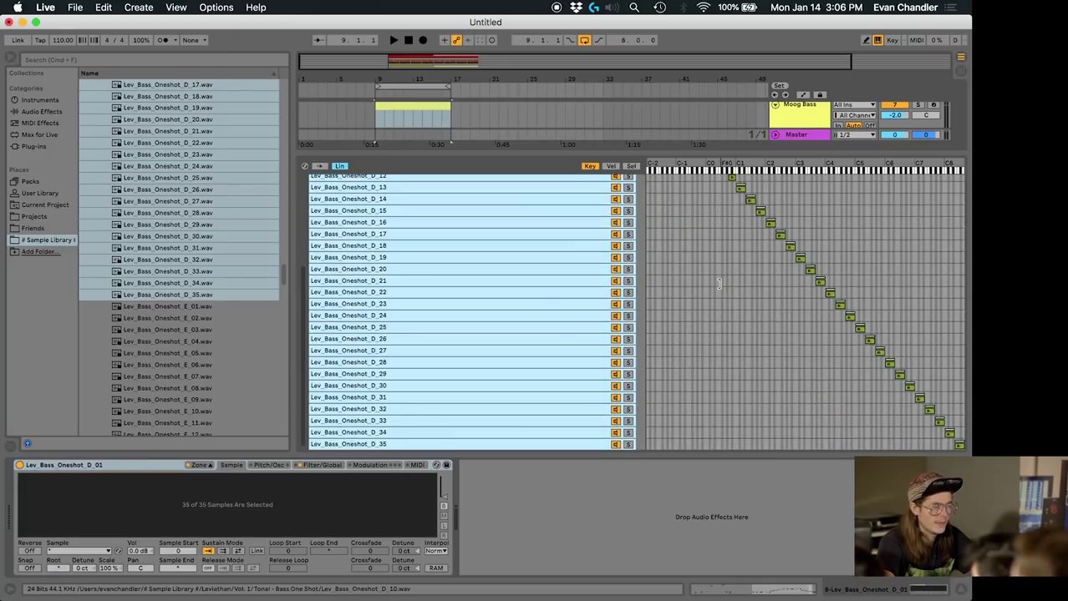
pyautogui.scroll(5, 718, 284)
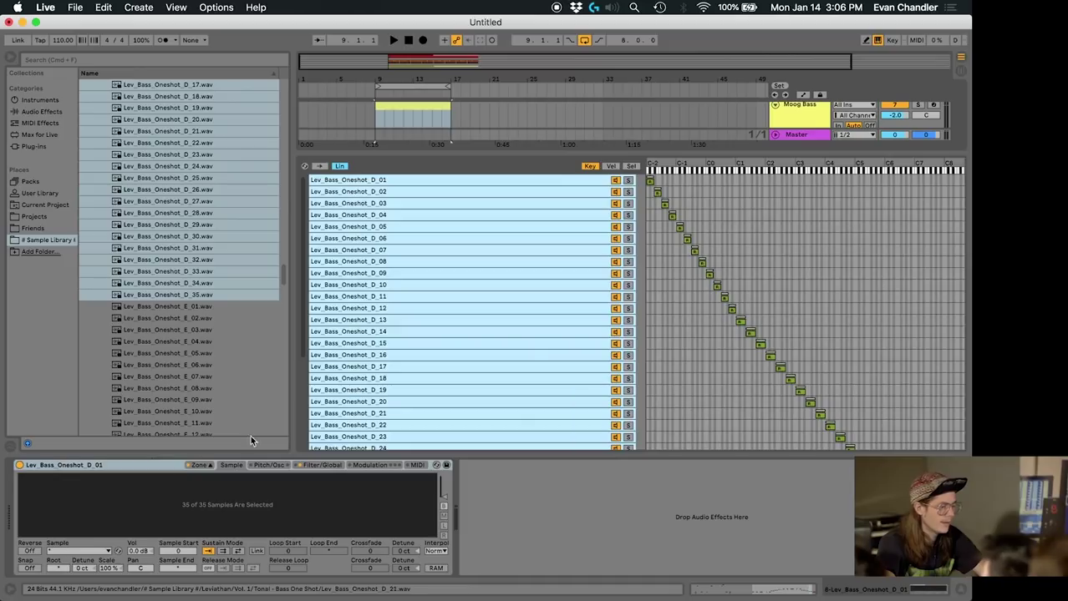
# - Set the root key of all the selected samples to D1
pyautogui.click(57, 568)
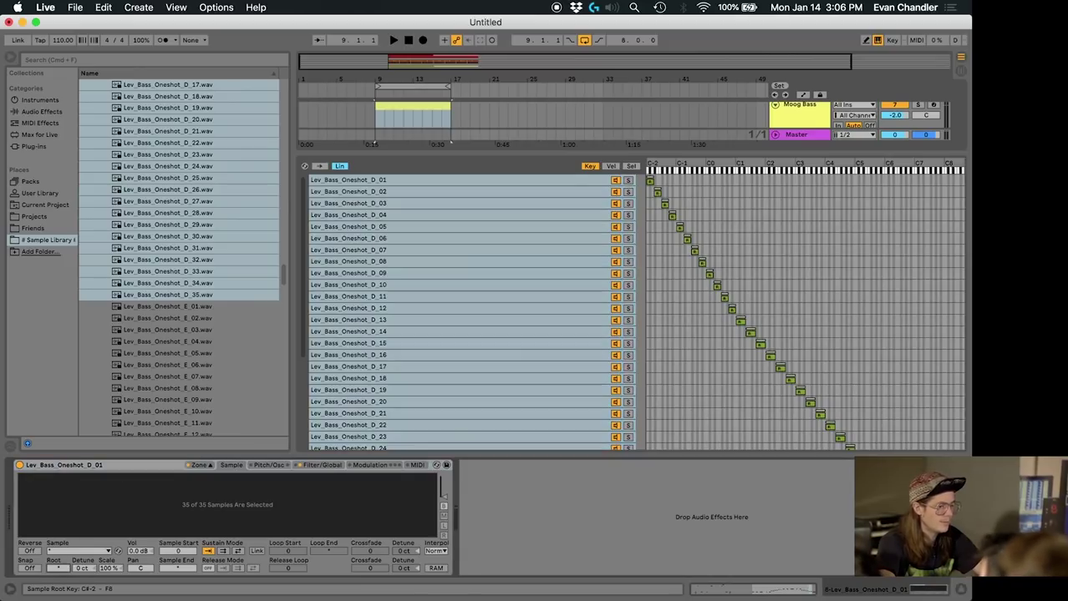
pyautogui.moveTo(58, 568); pyautogui.dragTo(58, 586)
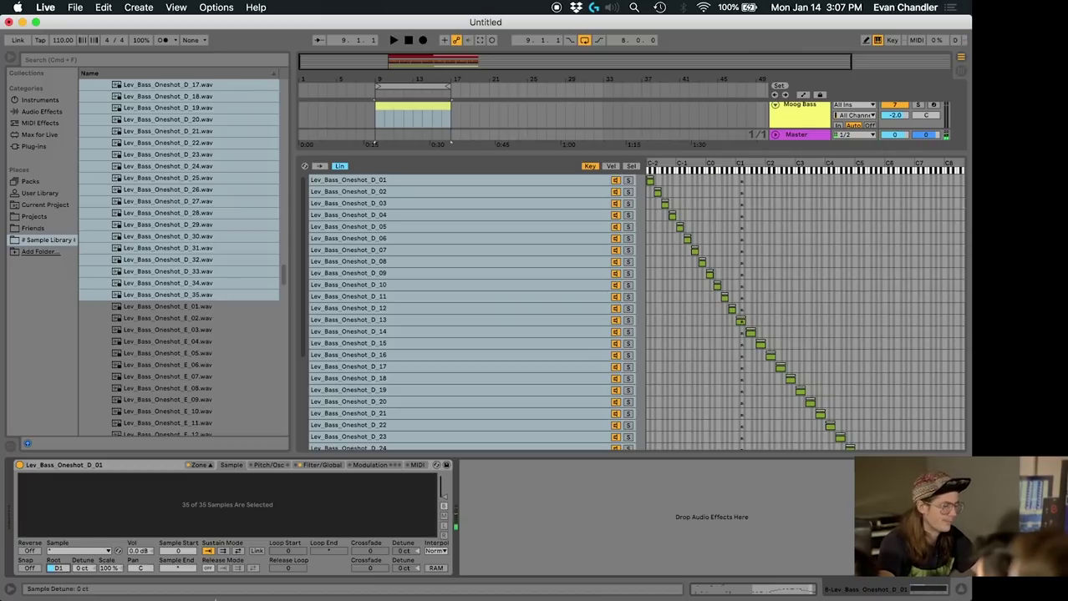
# - Look through Sampler's MIDI and modulation settings, and bring up the pitch and oscillator settings containing the zone shift
pyautogui.click(416, 465)
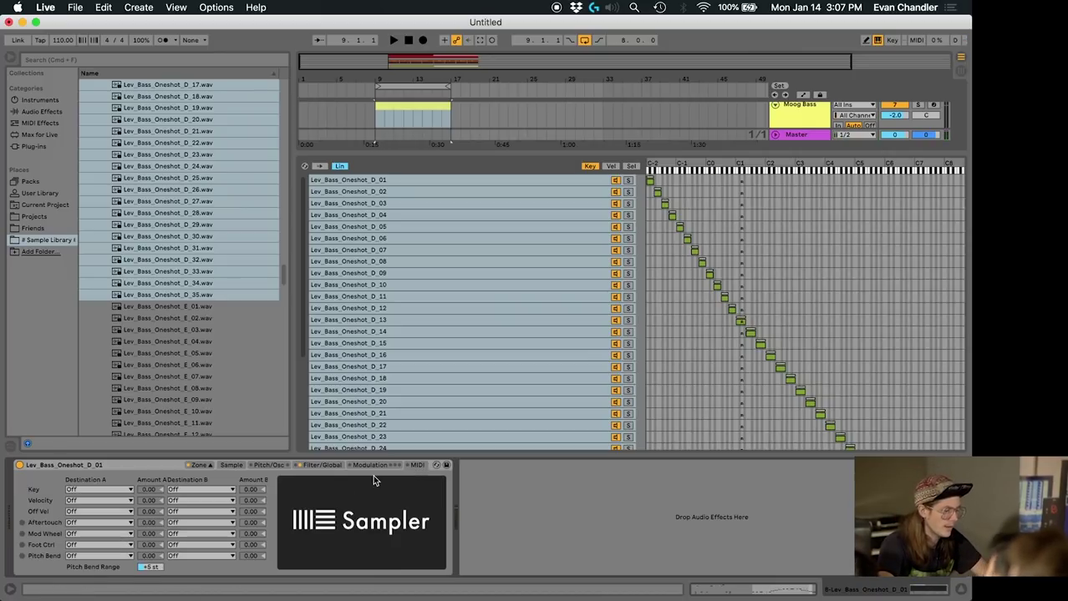
pyautogui.click(371, 467)
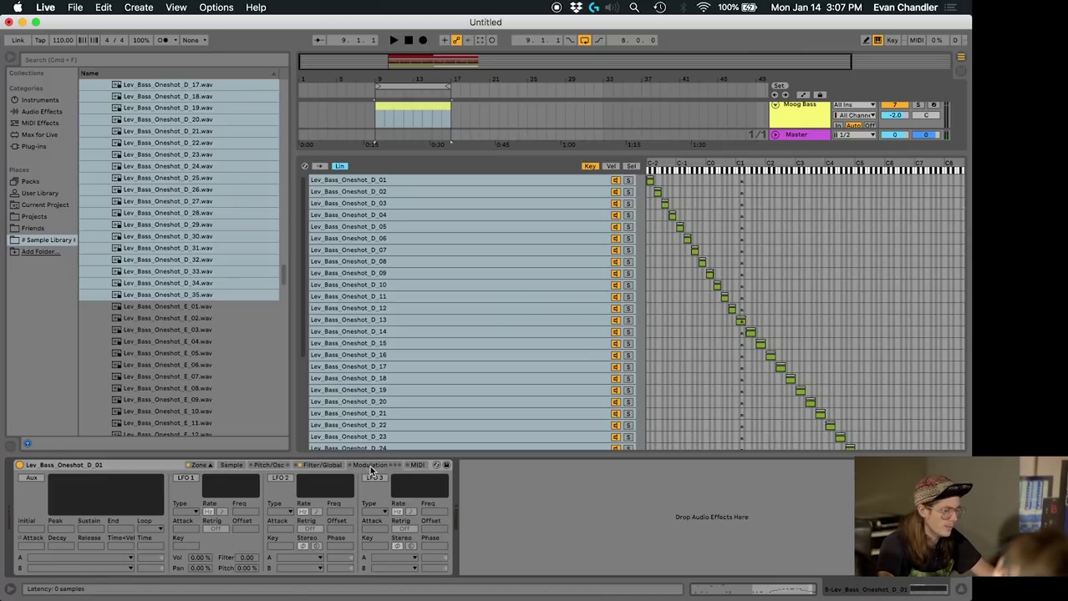
pyautogui.click(258, 466)
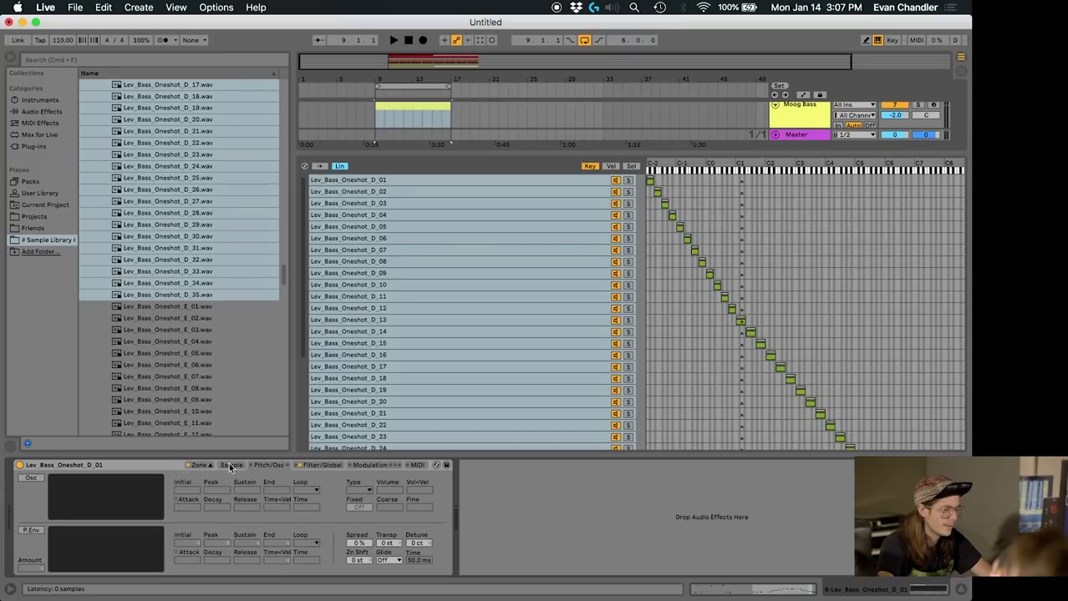
pyautogui.click(231, 465)
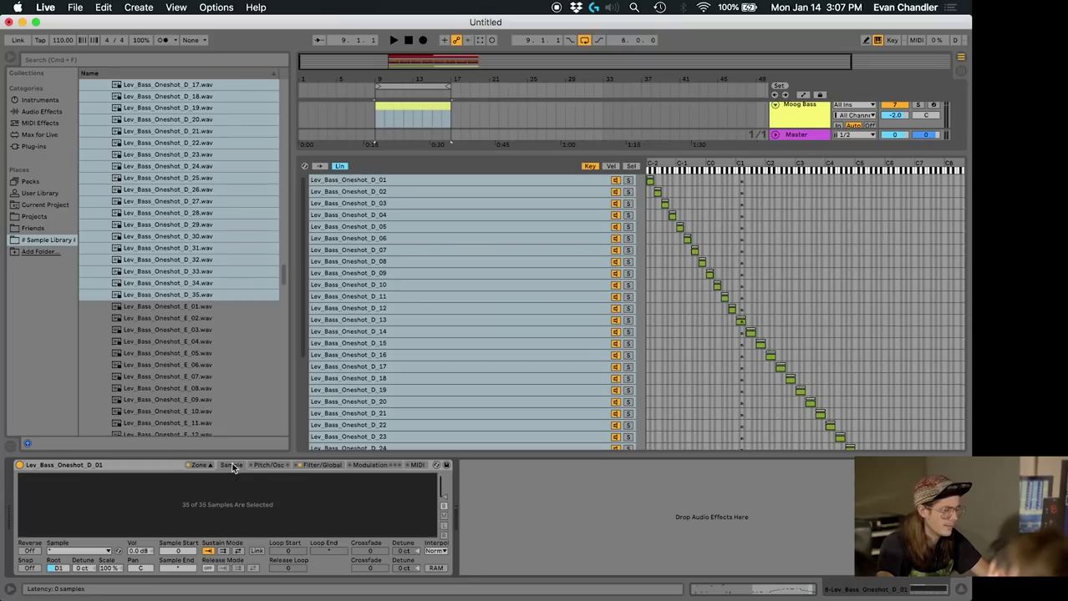
pyautogui.click(255, 466)
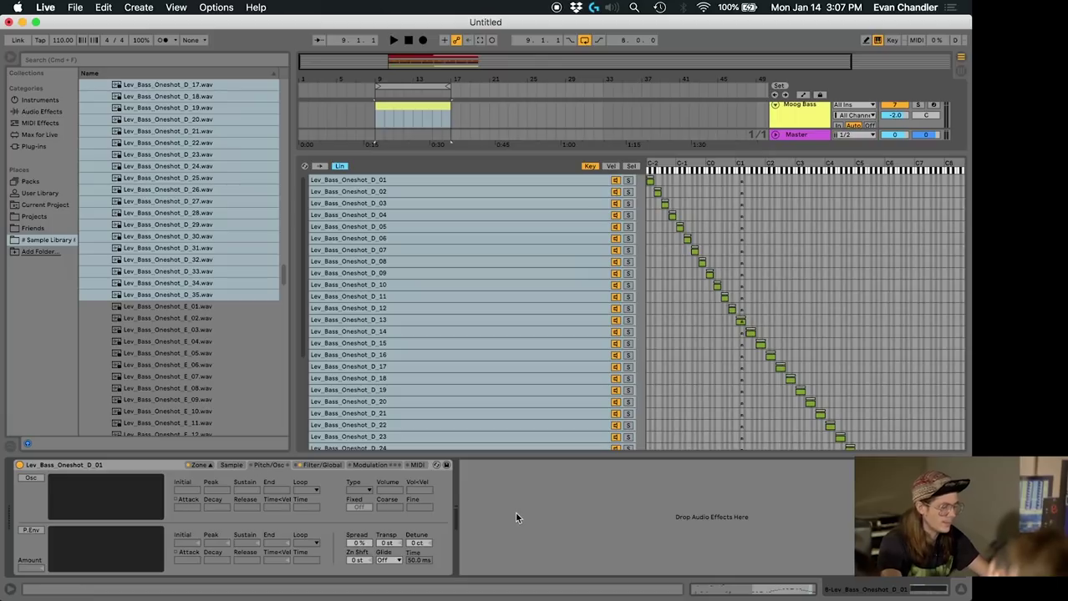
# - Add the LFO.amxd device after Sampler and map it to Sampler's Key Zone Shift parameter
pyautogui.press('super+f')
pyautogui.write('lfo')
pyautogui.press('Down')
pyautogui.press('Down')
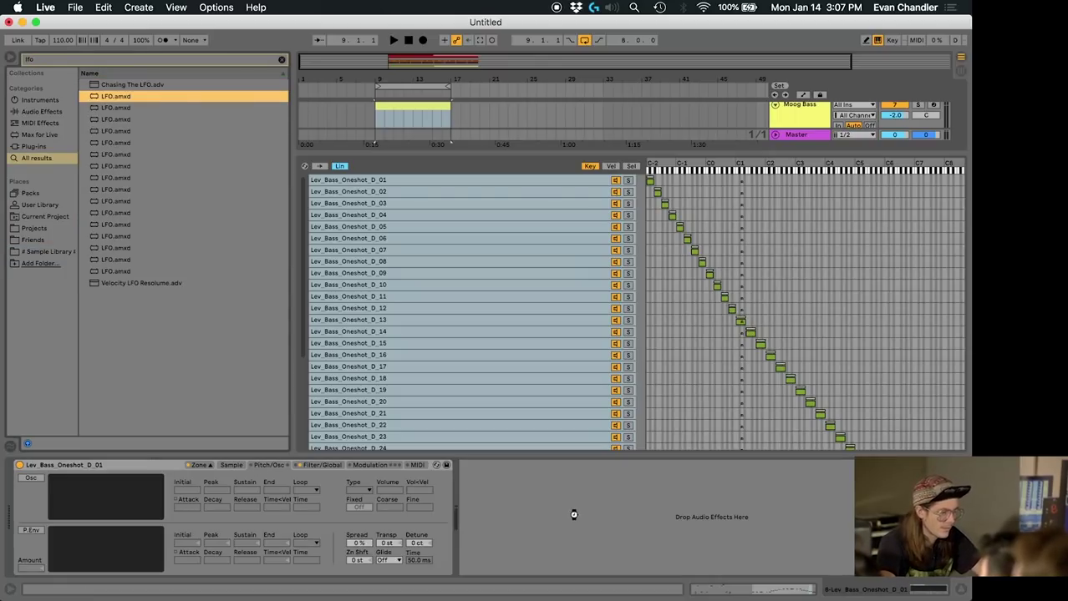
pyautogui.press('Return')
pyautogui.click(485, 477)
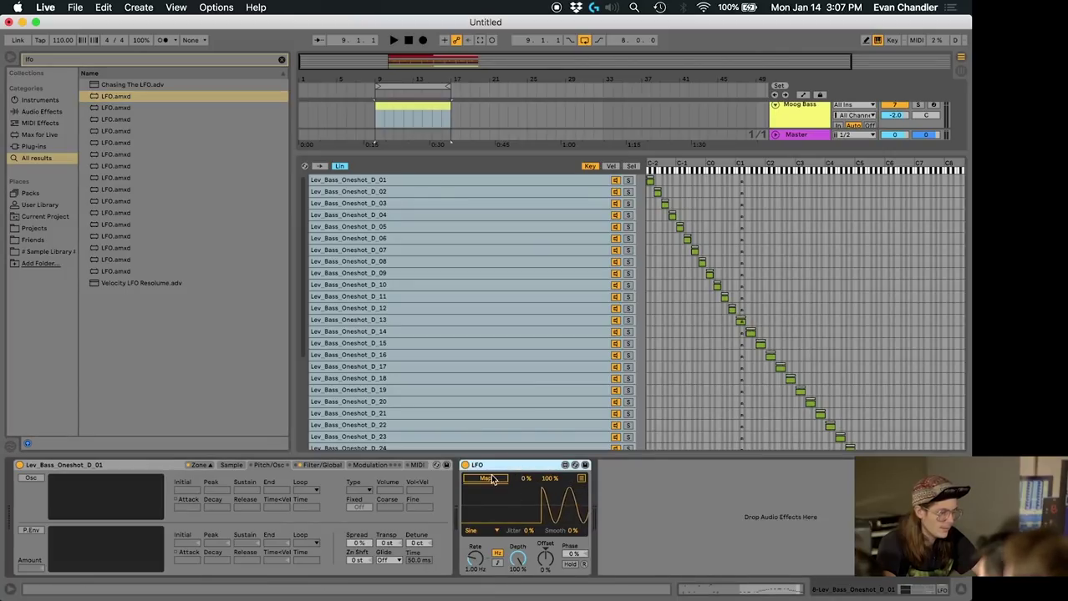
pyautogui.click(358, 560)
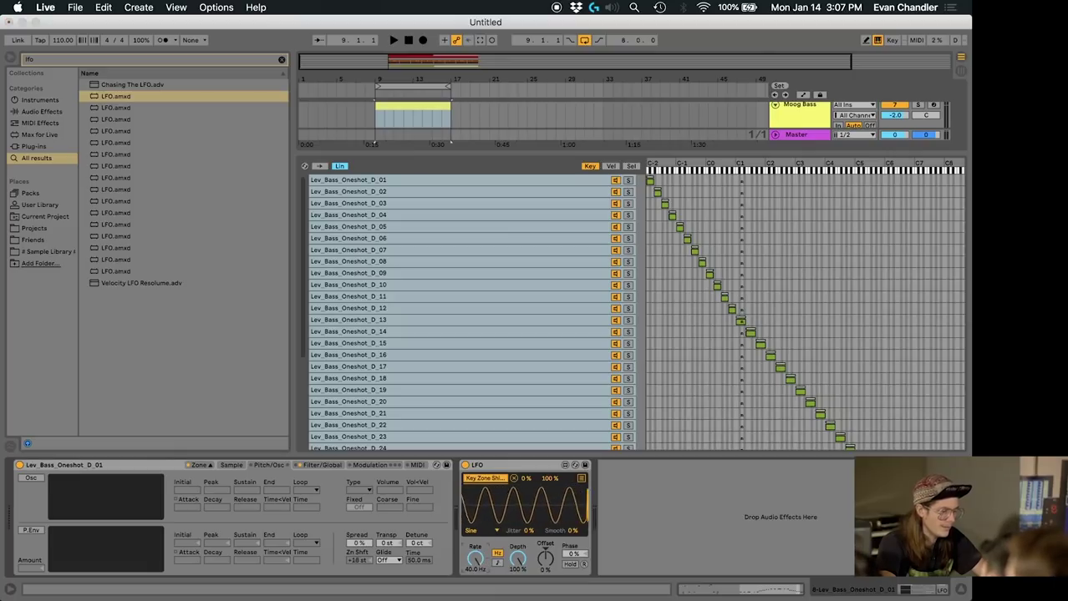
# - Set the LFO's rate to 40 Hz and its waveform to Random
pyautogui.moveTo(474, 559); pyautogui.dragTo(493, 535)
pyautogui.click(493, 533)
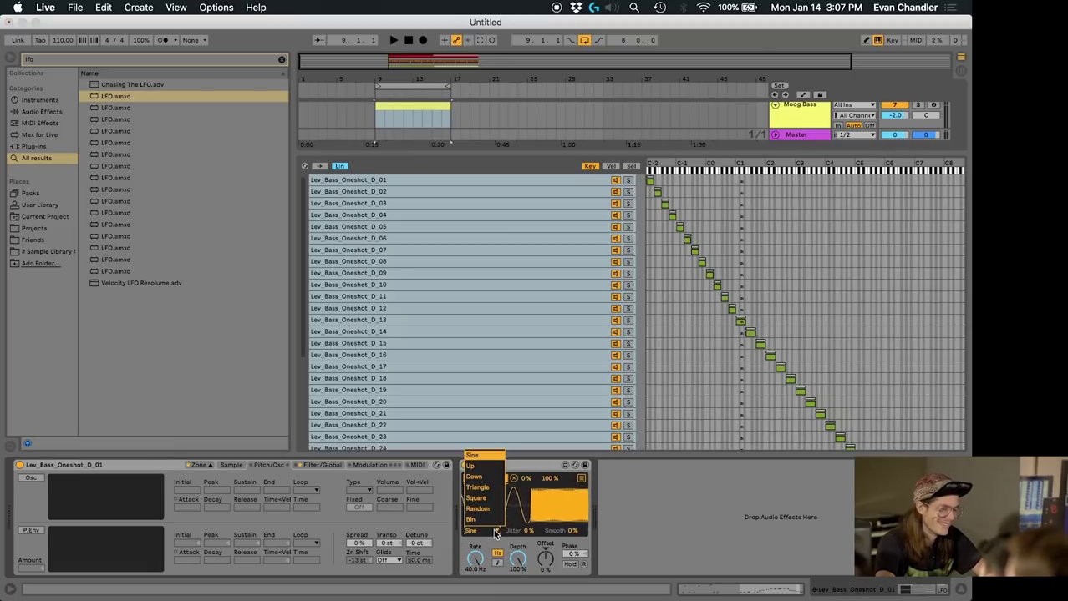
pyautogui.click(487, 510)
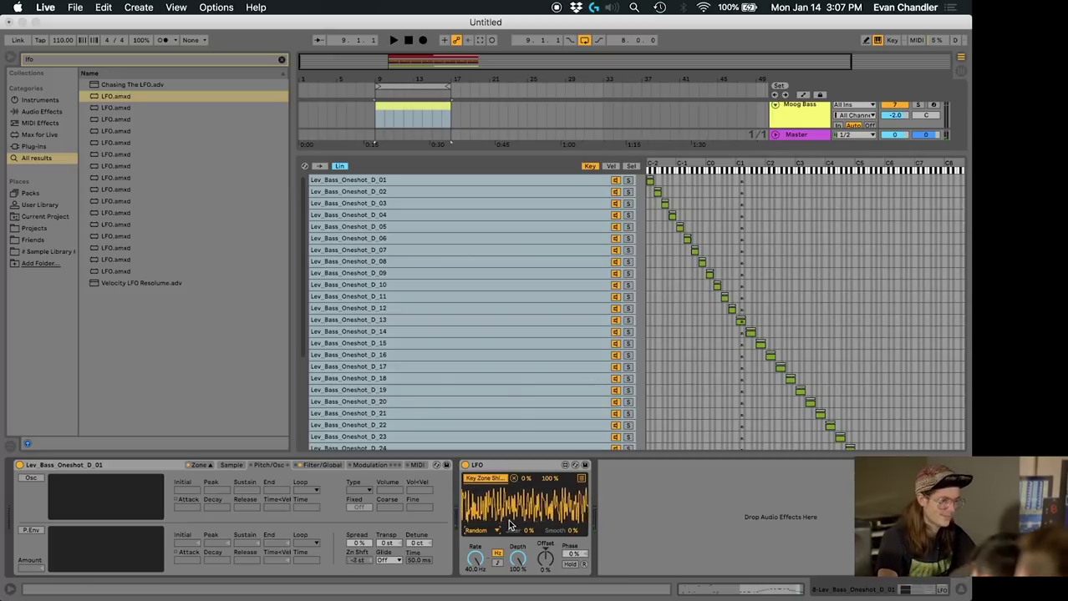
# - Shrink the zone editor, then add an audio track below the Lev_Bass track with its input set to Resampling
pyautogui.moveTo(568, 153); pyautogui.dragTo(585, 439)
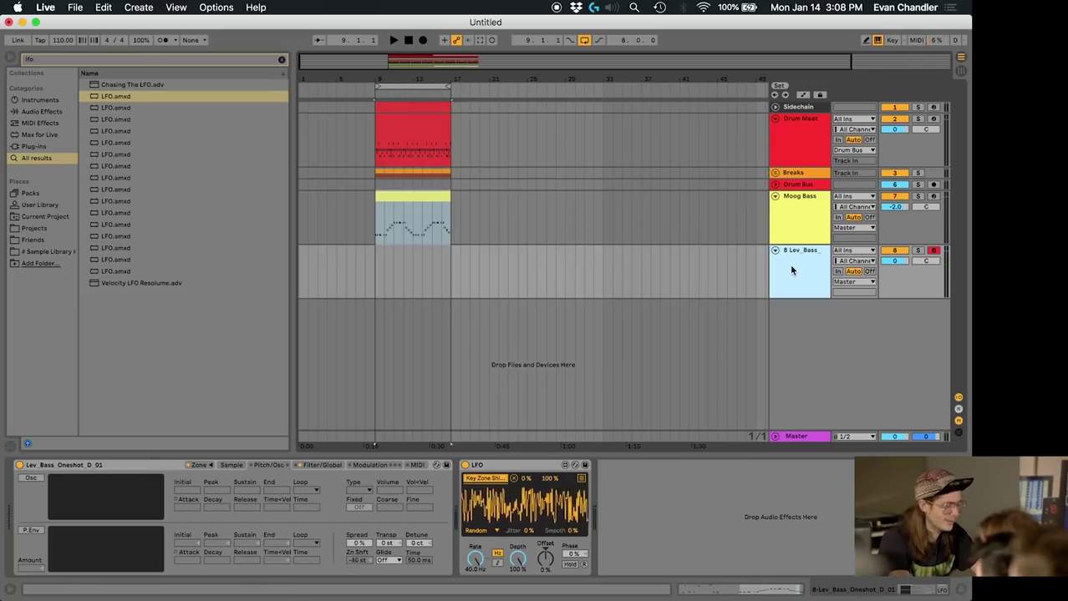
pyautogui.press('super+t')
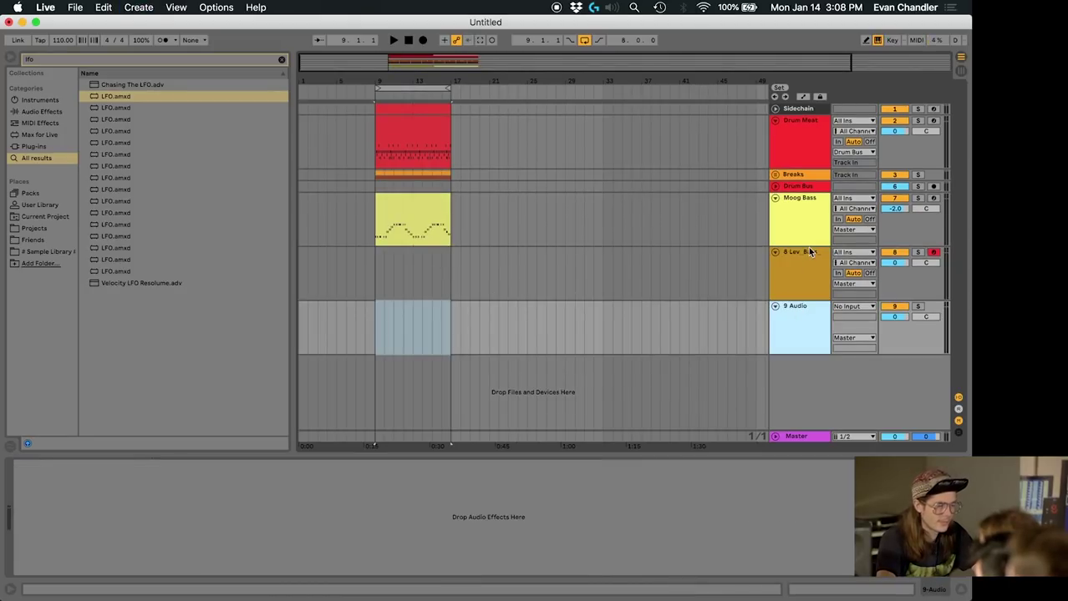
pyautogui.click(853, 307)
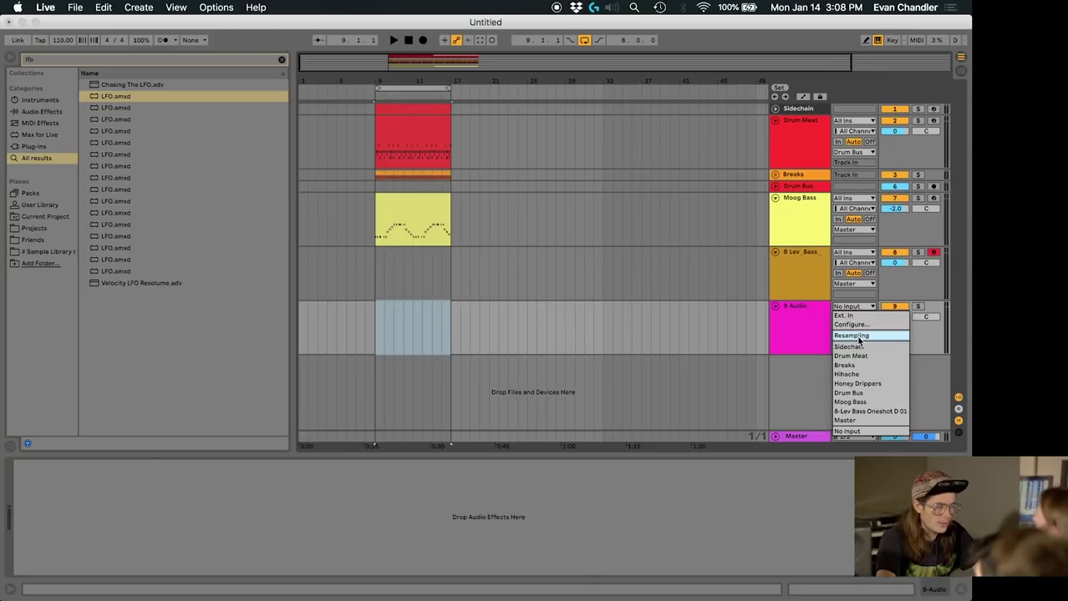
pyautogui.click(851, 334)
pyautogui.click(806, 315)
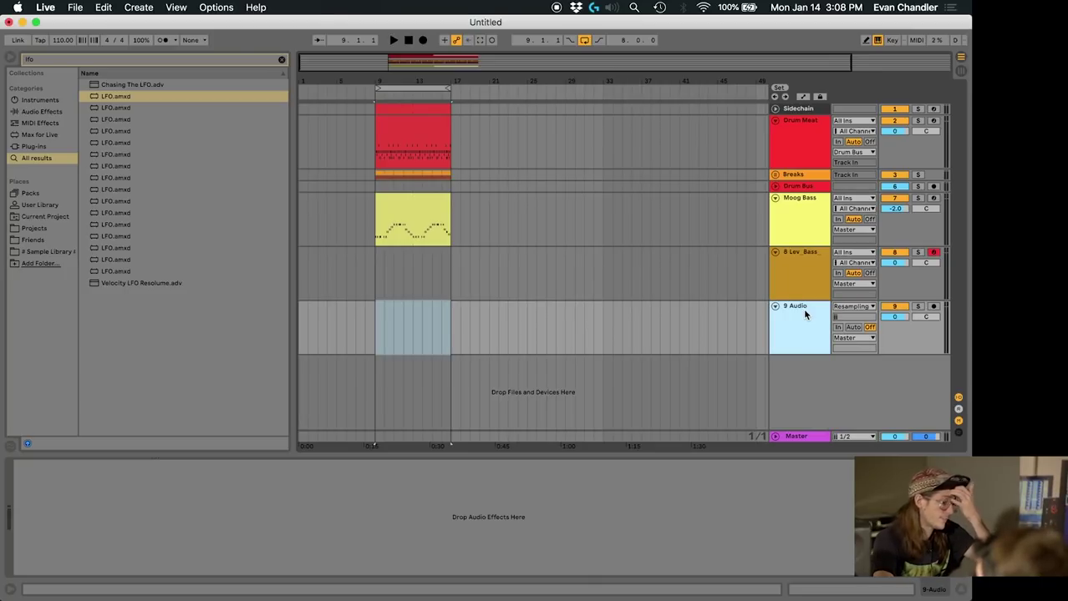
# - Create an empty MIDI clip from bar 9 to bar 17 on the Lev_Bass track and add a D2 note at its start
pyautogui.moveTo(373, 276); pyautogui.dragTo(447, 274)
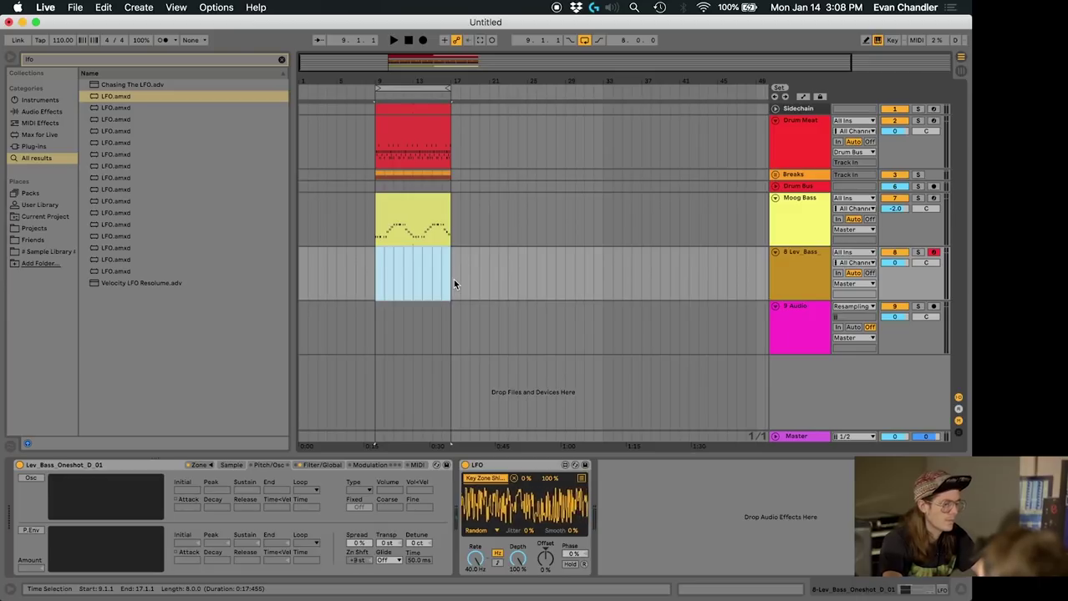
pyautogui.press('super+shift+m')
pyautogui.scroll(-5, 200, 478)
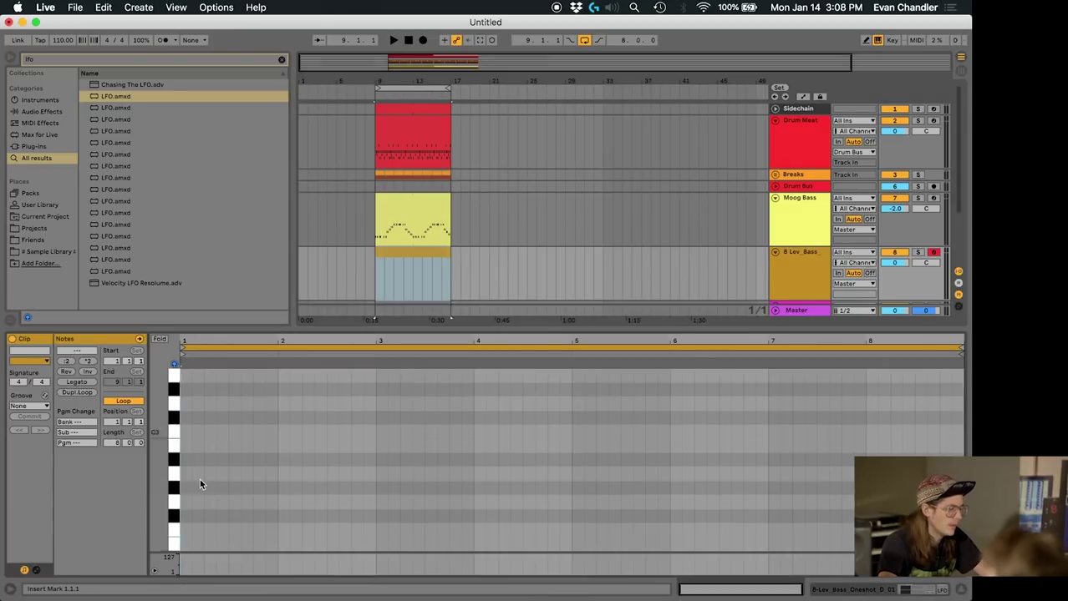
pyautogui.doubleClick(185, 390)
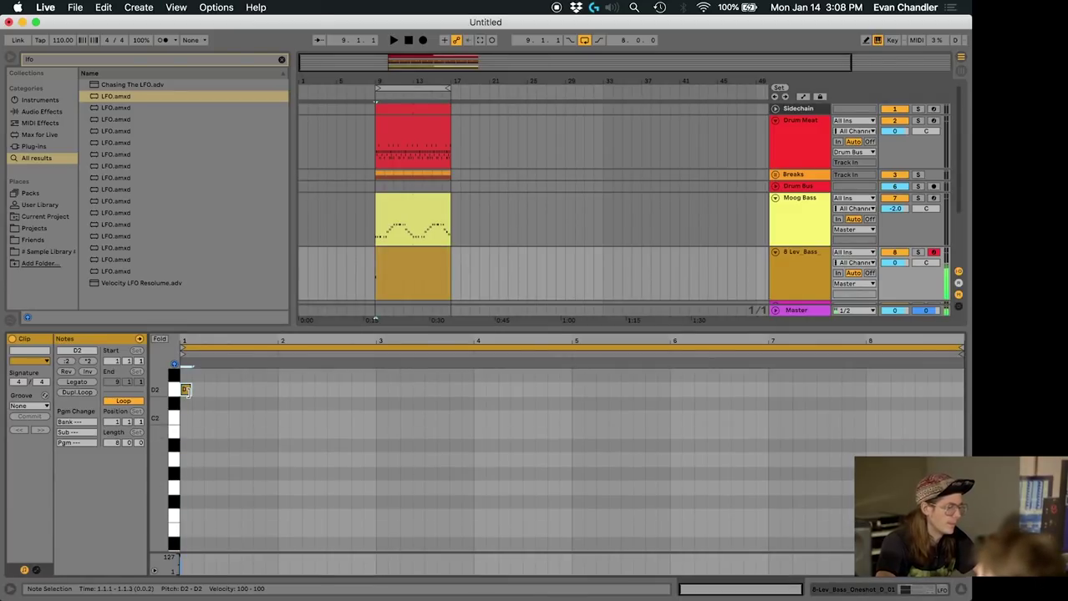
# - Transpose the D2 note down one octave to D1, set the note grid to a fixed 1/16, and audition the clip
pyautogui.hotkey('shift', 'Down')
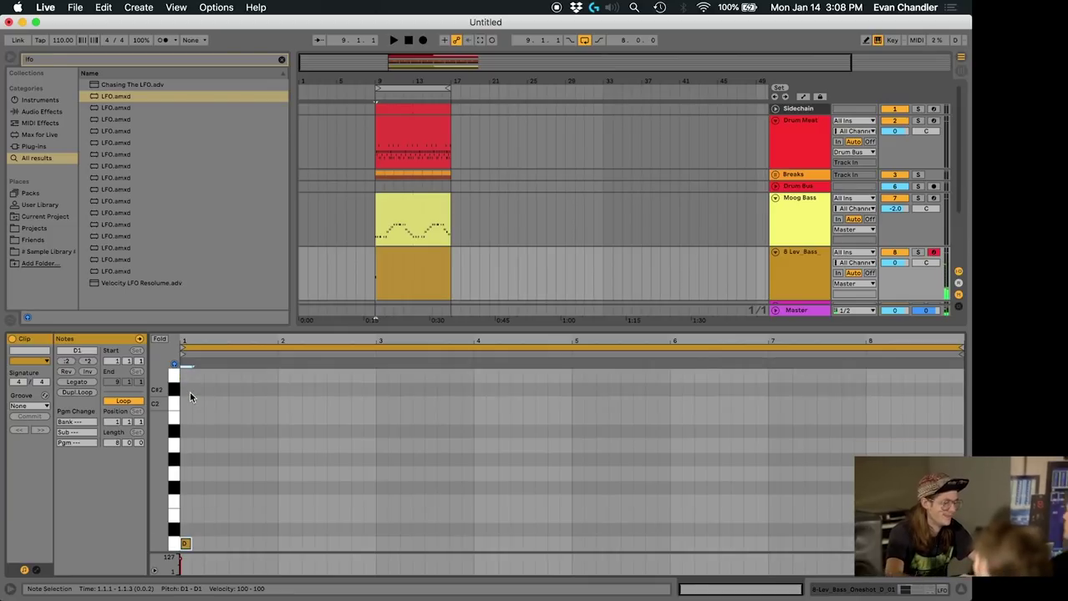
pyautogui.rightClick(306, 399)
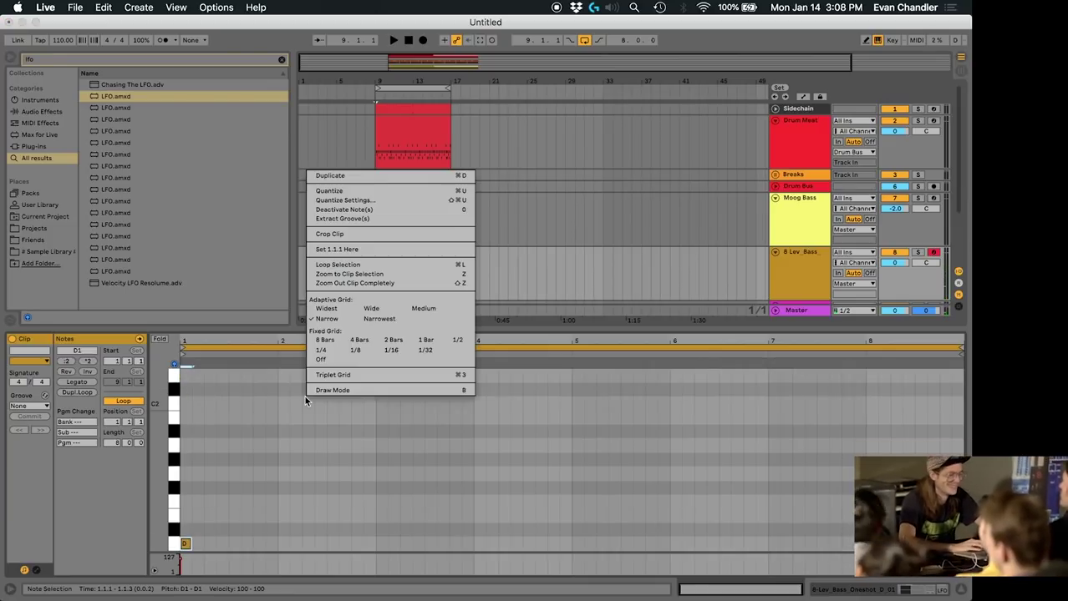
pyautogui.click(390, 351)
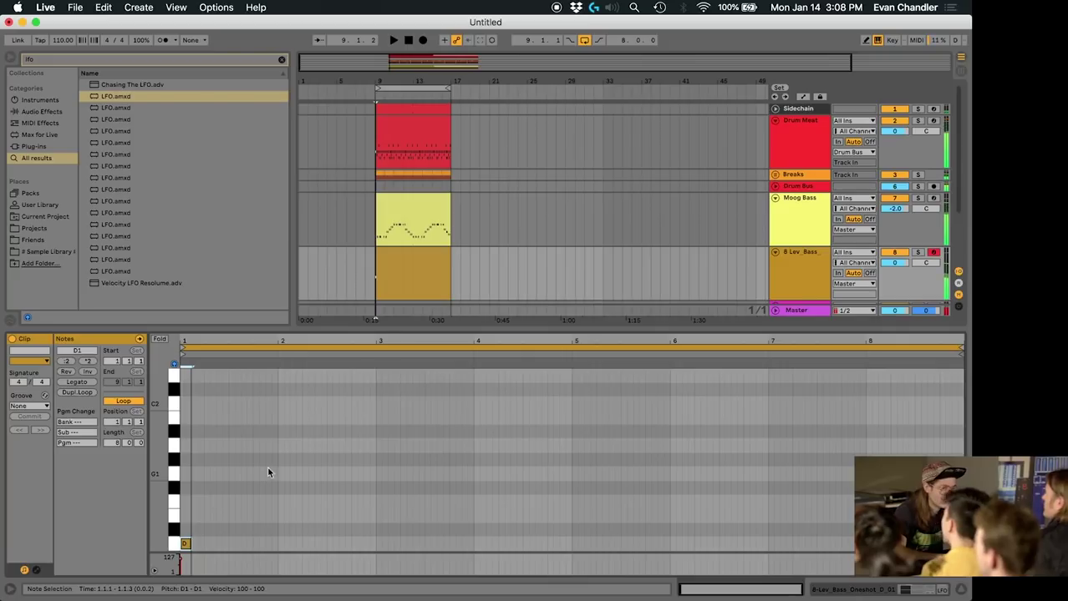
pyautogui.press('space')
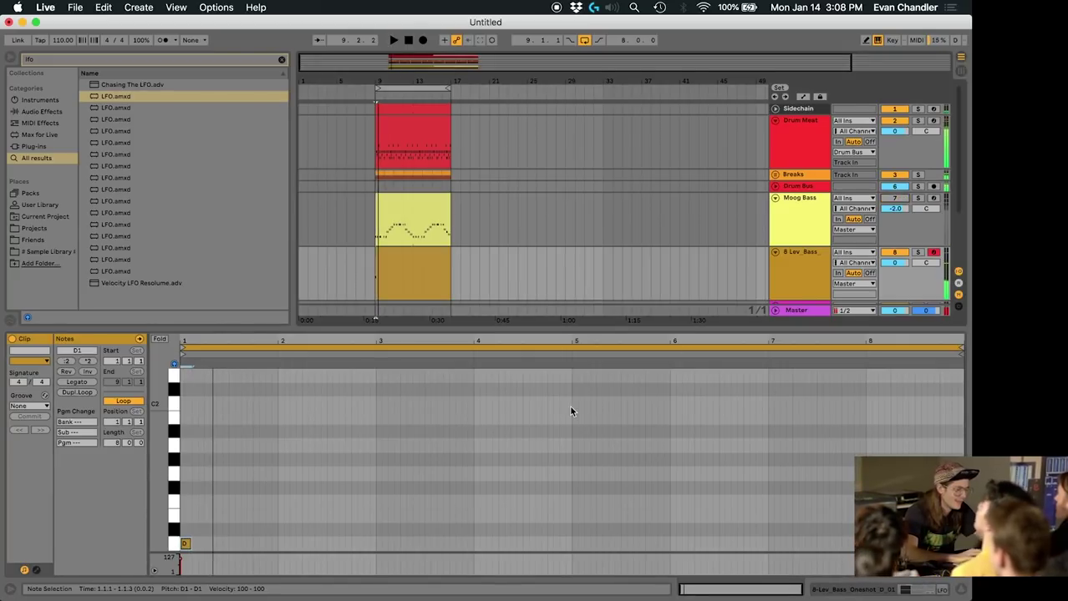
pyautogui.doubleClick(219, 512)
pyautogui.click(213, 516)
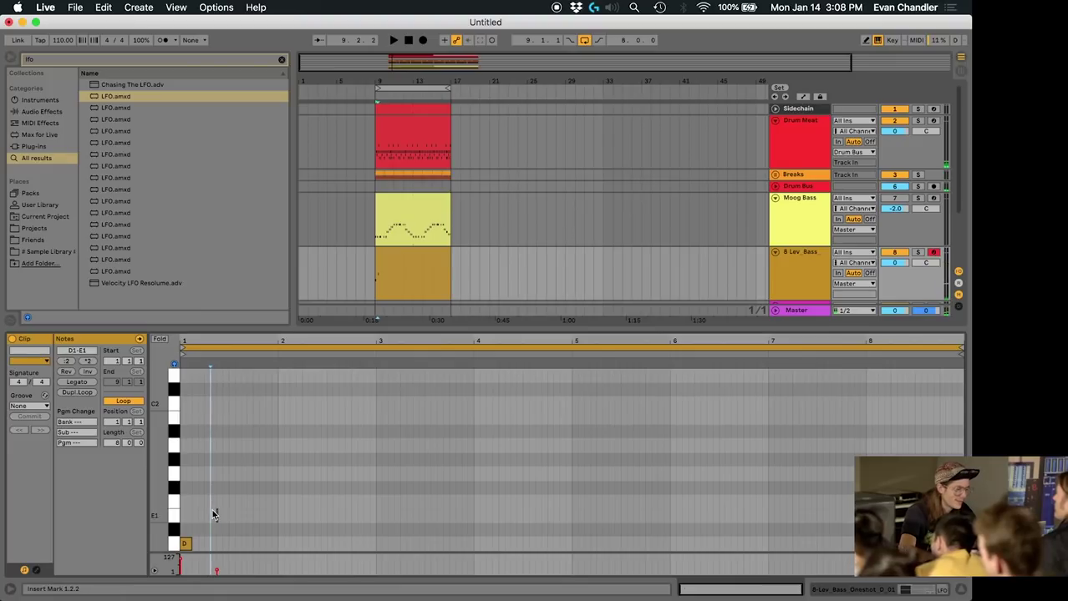
pyautogui.moveTo(262, 518); pyautogui.dragTo(196, 507)
pyautogui.press('Delete')
# - Shorten the D1 note to a sixteenth, duplicate it repeatedly until it fills the clip's first two bars, and play it
pyautogui.scroll(-5, 244, 476)
pyautogui.click(185, 403)
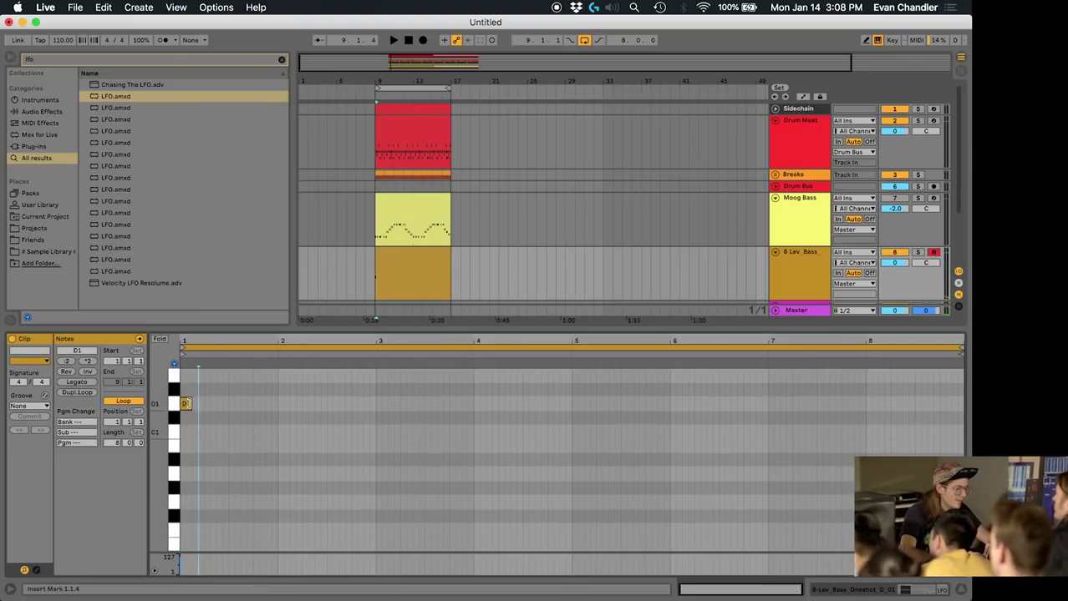
pyautogui.moveTo(188, 403); pyautogui.dragTo(184, 404)
pyautogui.press('super+d')
pyautogui.press('super+d')
pyautogui.press('super+d')
pyautogui.press('super+d')
pyautogui.press('super+d')
pyautogui.press('super+d')
pyautogui.press('super+d')
pyautogui.press('super+d')
pyautogui.press('super+d')
pyautogui.press('super+d')
pyautogui.press('super+d')
pyautogui.press('super+d')
pyautogui.press('super+d')
pyautogui.press('super+d')
pyautogui.press('super+d')
pyautogui.press('super+d')
pyautogui.press('super+d')
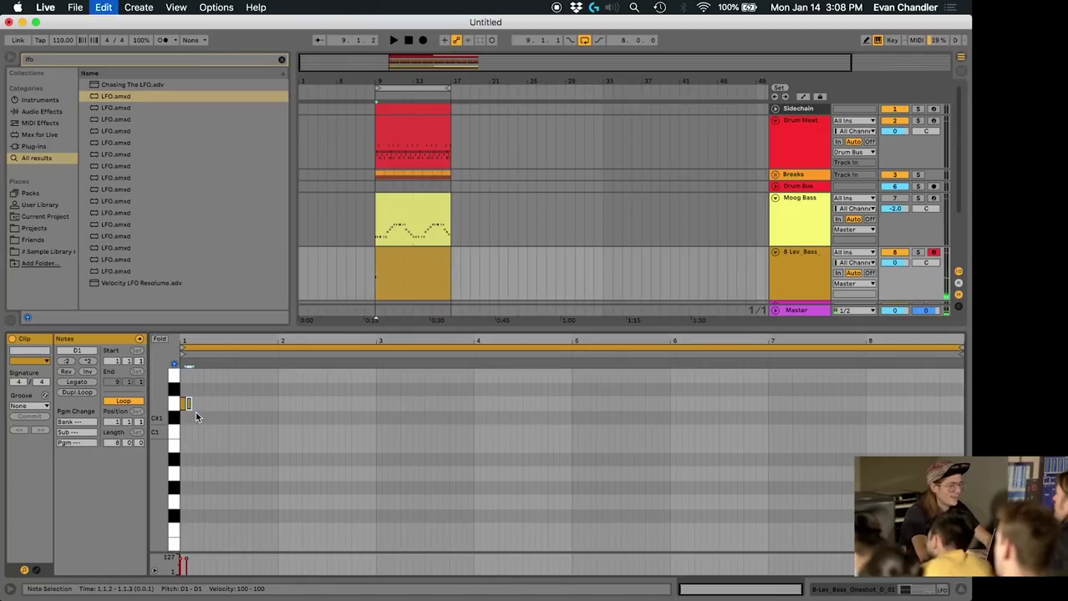
pyautogui.press('super+d')
pyautogui.press('super+d')
pyautogui.press('super+d')
pyautogui.press('super+d')
pyautogui.press('super+d')
pyautogui.press('super+d')
pyautogui.press('super+d')
pyautogui.press('super+d')
pyautogui.press('super+d')
pyautogui.press('super+d')
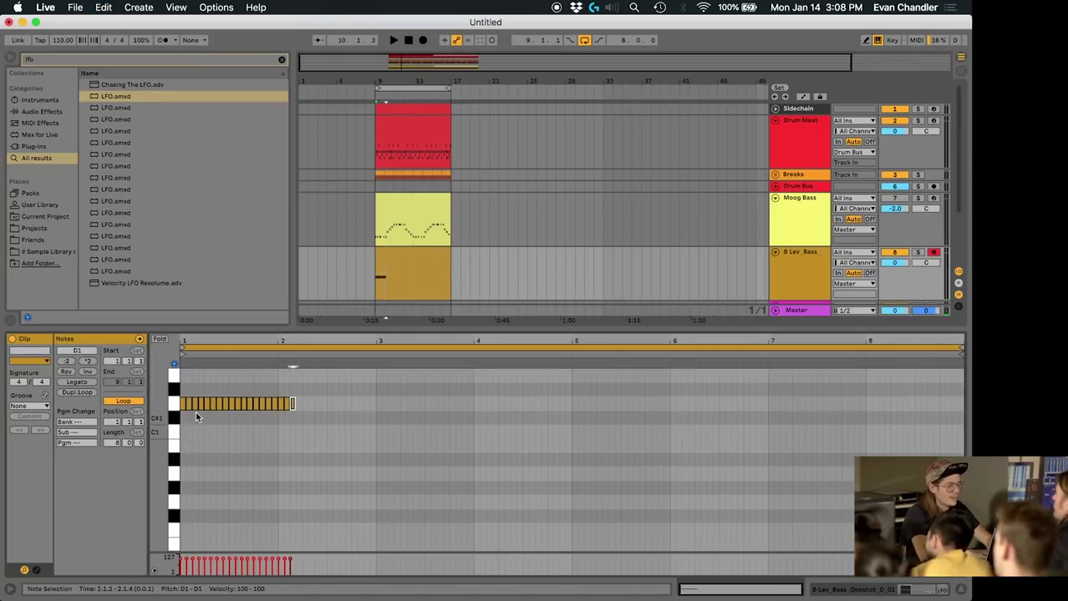
pyautogui.press('super+d')
pyautogui.press('super+d')
pyautogui.press('super+d')
pyautogui.press('super+d')
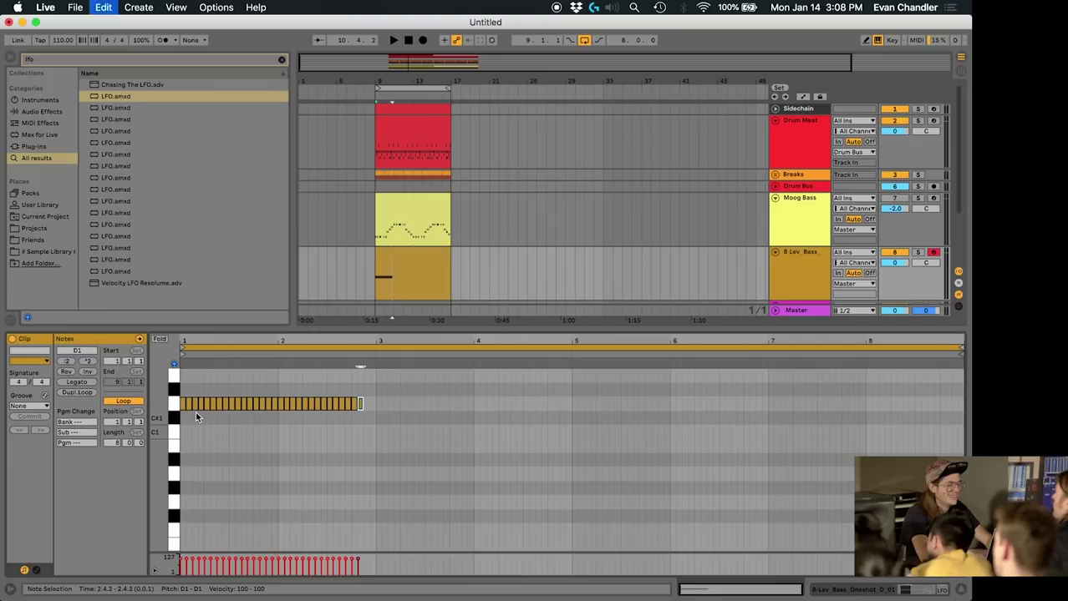
pyautogui.press('space')
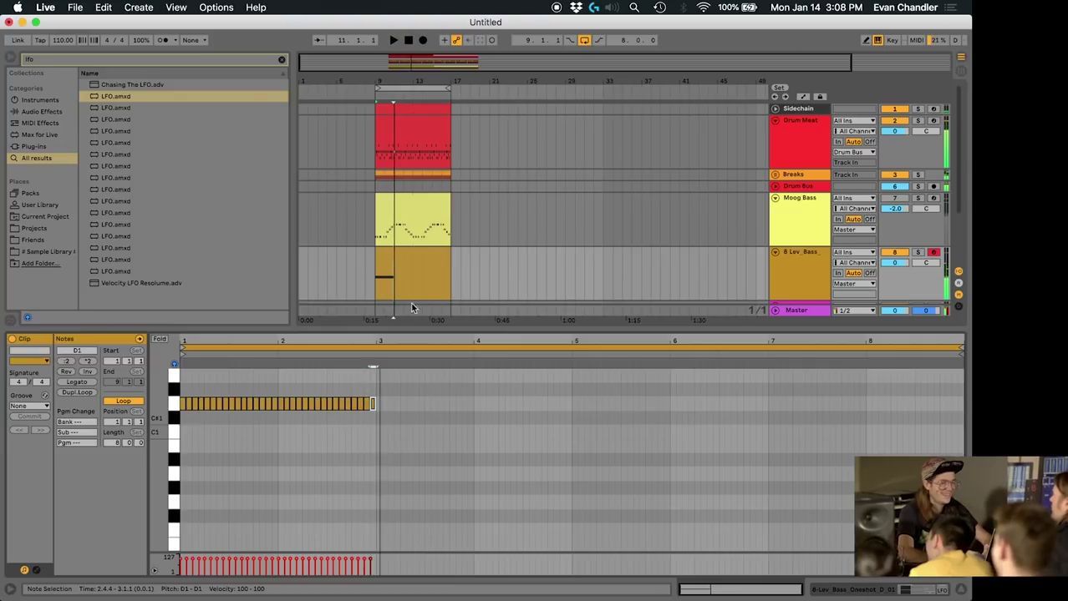
# - Duplicate all the D1 notes into bars 3 and 4, then trim the Lev_Bass clip to end at bar 13
pyautogui.moveTo(373, 385); pyautogui.dragTo(169, 447)
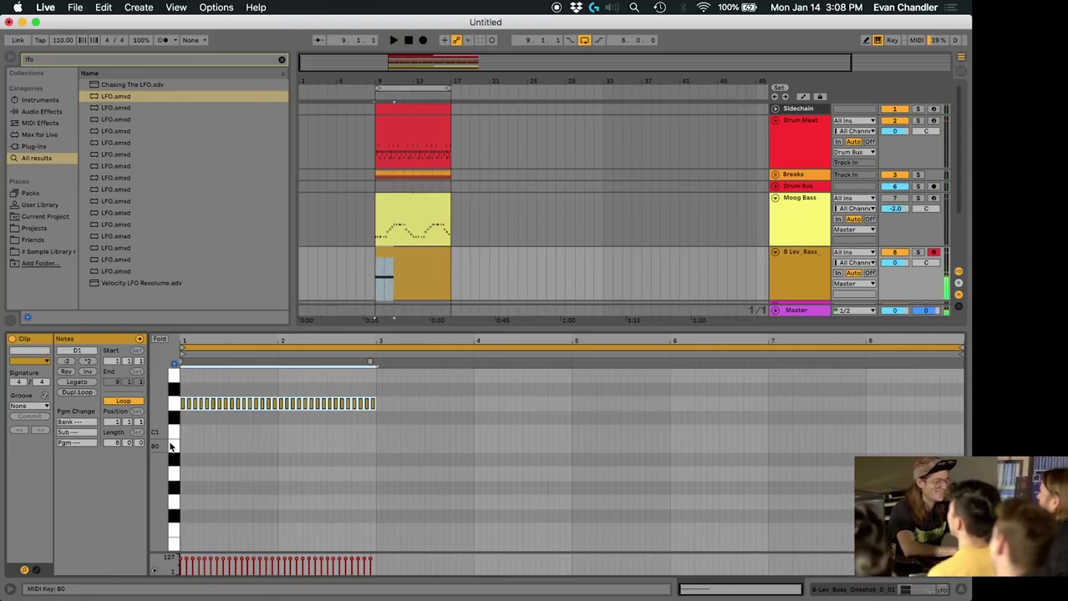
pyautogui.press('super+d')
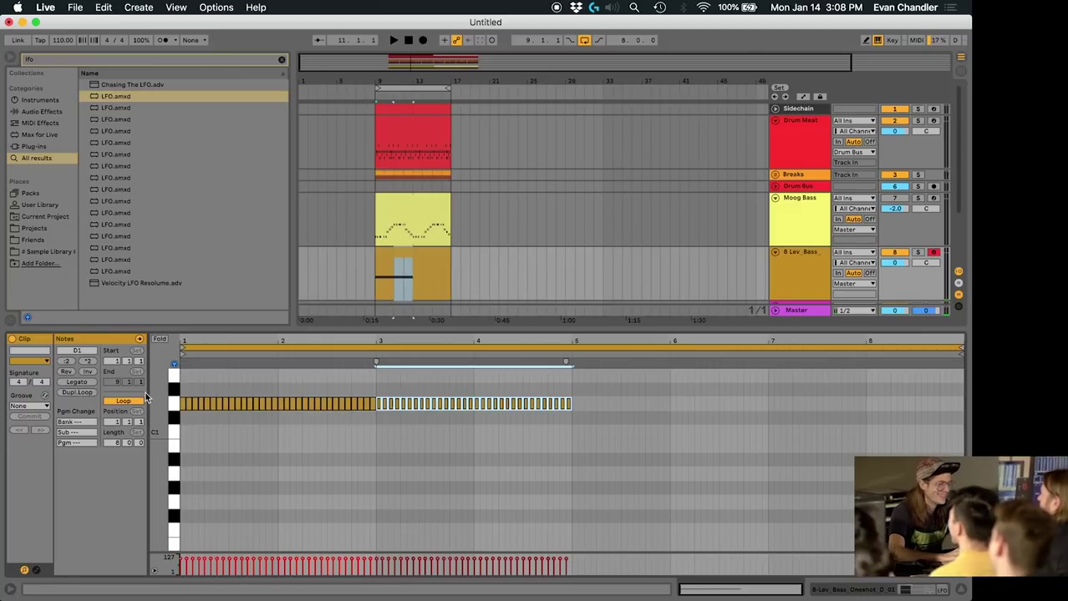
pyautogui.moveTo(445, 255); pyautogui.dragTo(413, 259)
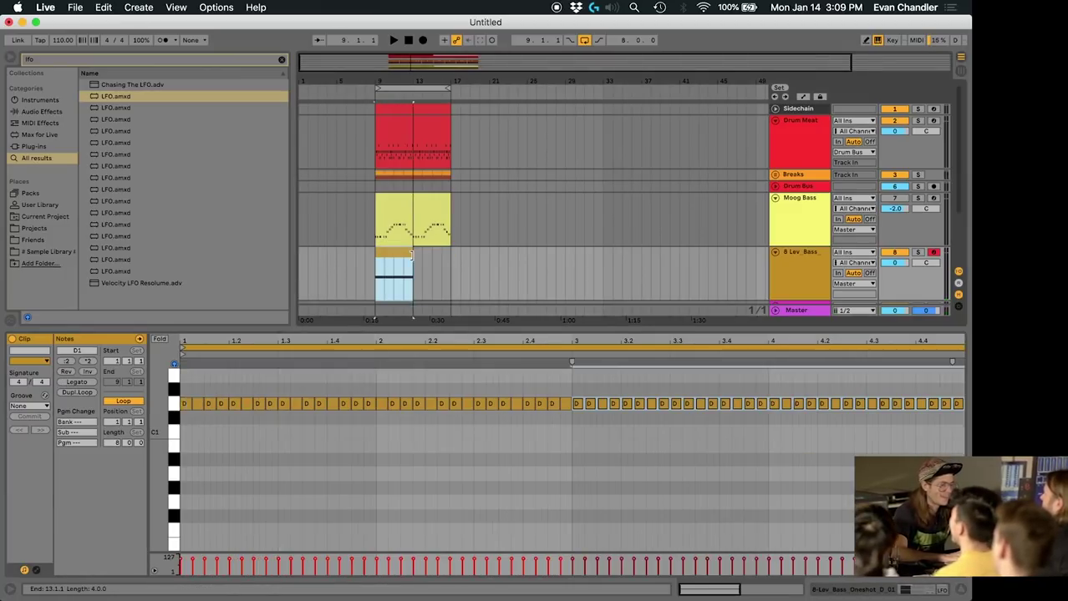
# - Apply Slynk's Funky Groove to the Lev_Bass clip and audition it soloed, then together with the other tracks
pyautogui.click(388, 258)
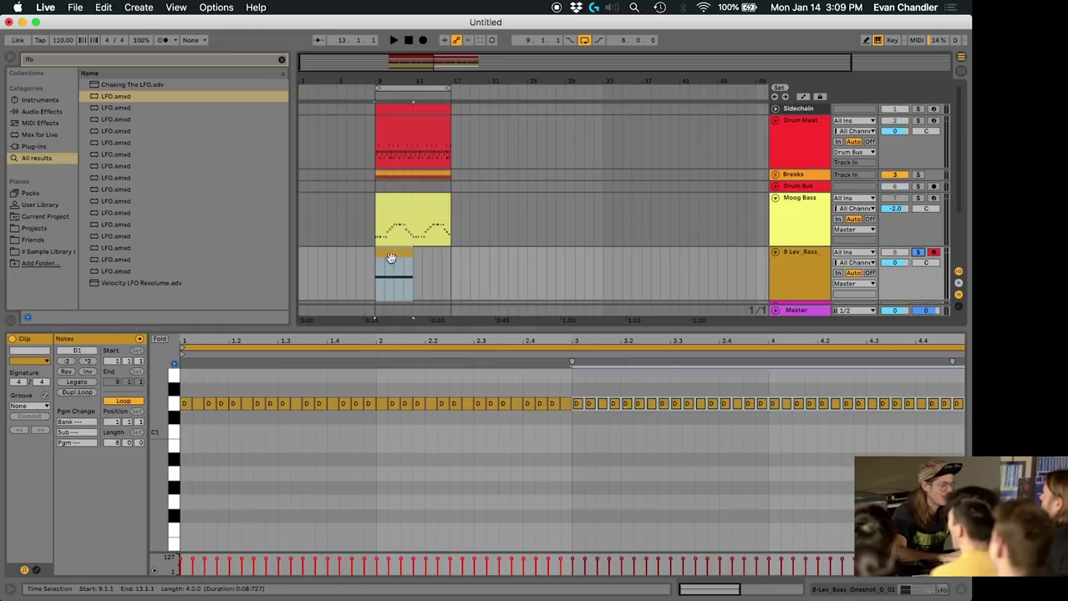
pyautogui.click(35, 407)
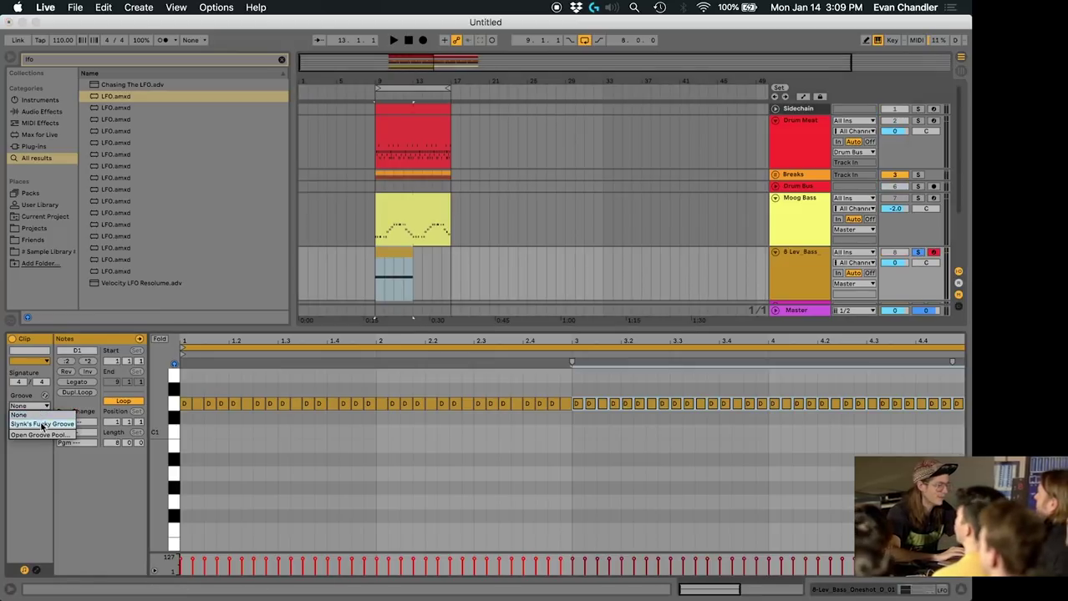
pyautogui.click(45, 428)
pyautogui.press('space')
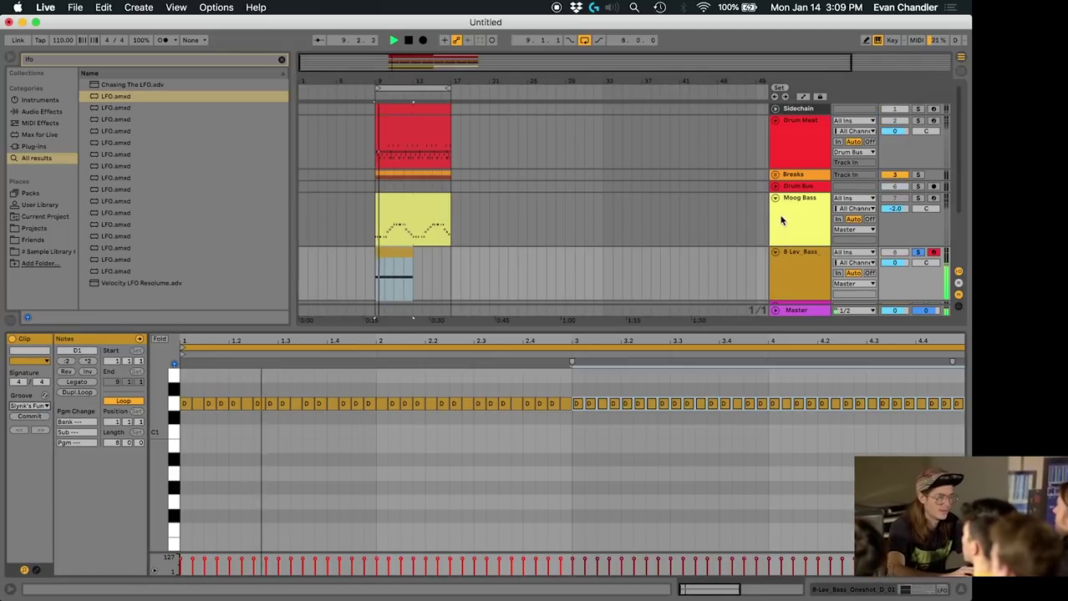
pyautogui.click(917, 254)
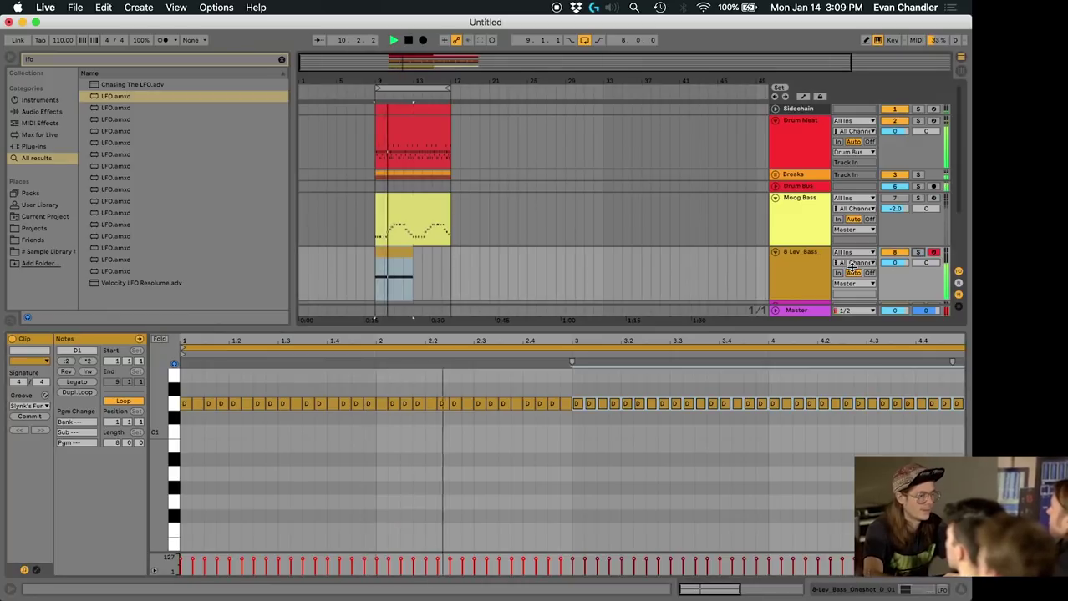
pyautogui.click(395, 252)
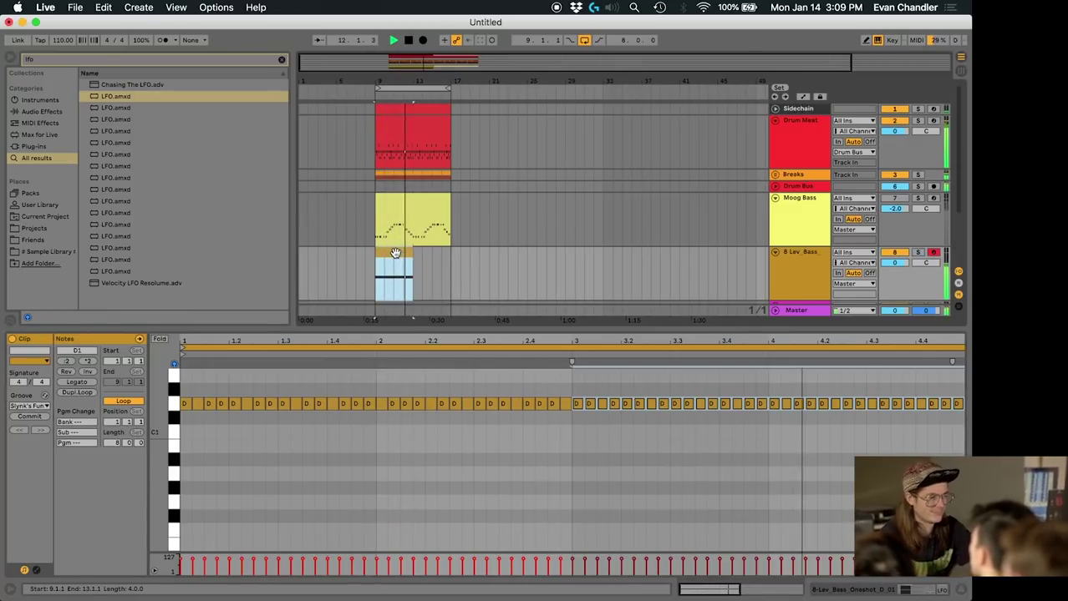
pyautogui.press('space')
# - Solo the Lev_Bass track and arm the Resampling audio track for recording
pyautogui.scroll(-1, 628, 226)
pyautogui.scroll(-2, 629, 226)
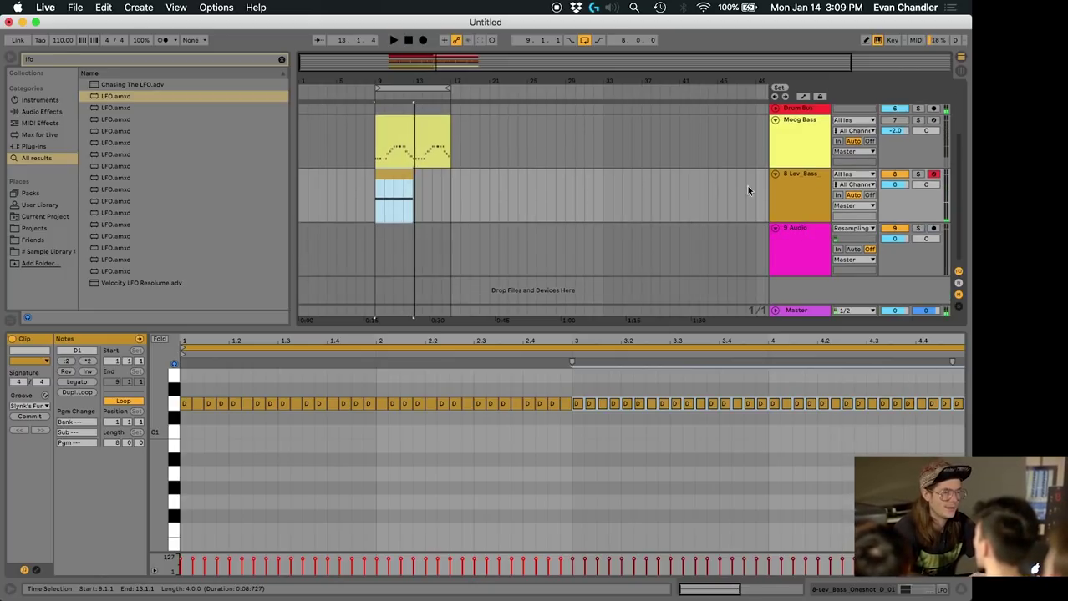
pyautogui.click(916, 175)
pyautogui.click(933, 231)
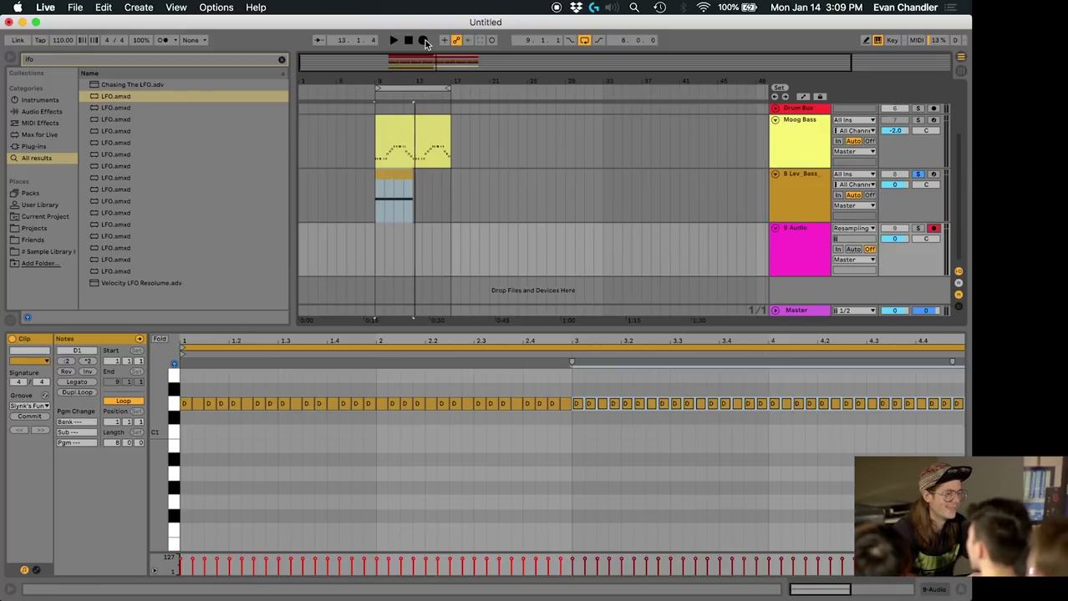
pyautogui.click(424, 40)
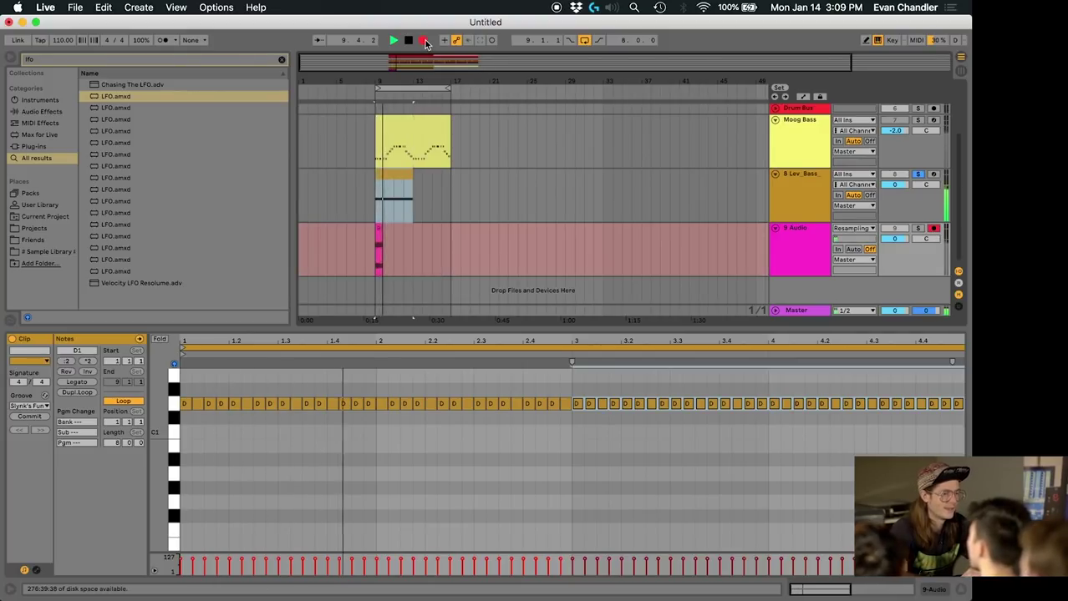
pyautogui.press('space')
pyautogui.moveTo(425, 239); pyautogui.dragTo(334, 245)
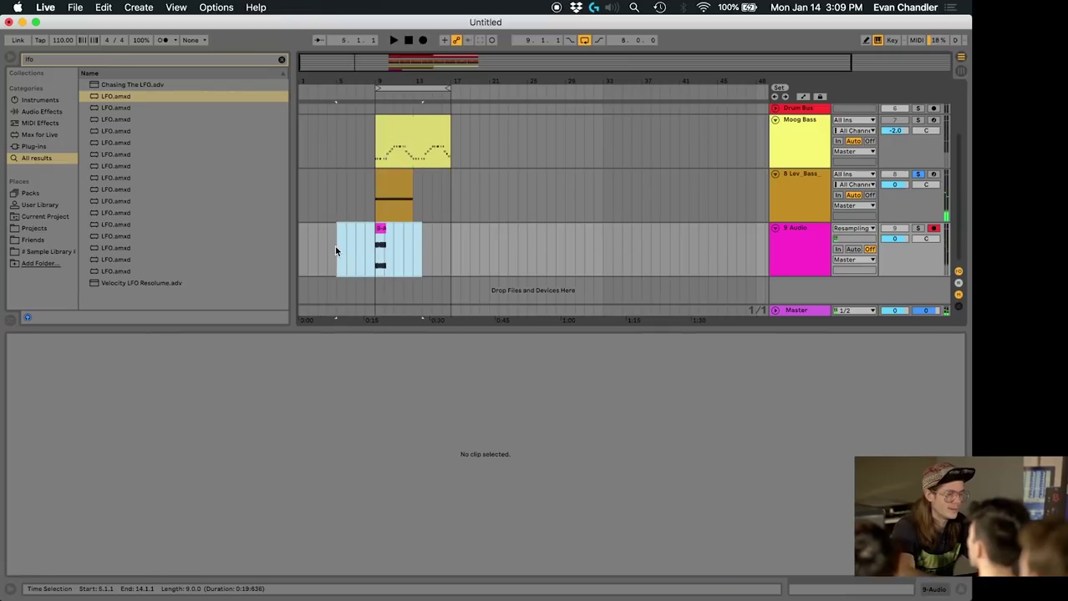
# - Lower the Lev_Bass Sampler's volume to -3 dB in its Filter/Global settings while auditioning the clip from bar 9
pyautogui.click(736, 198)
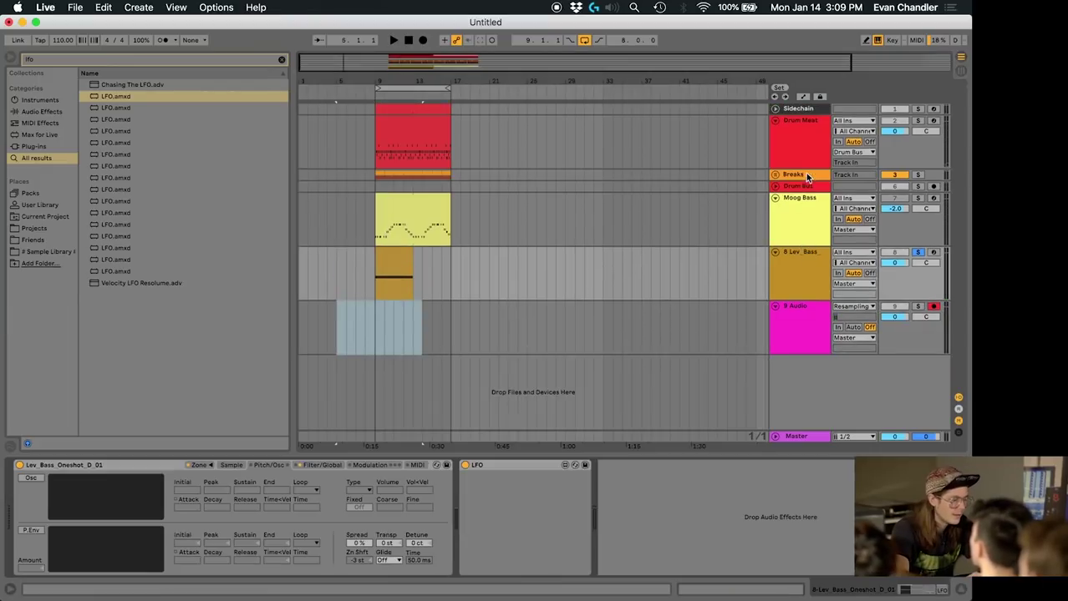
pyautogui.click(329, 466)
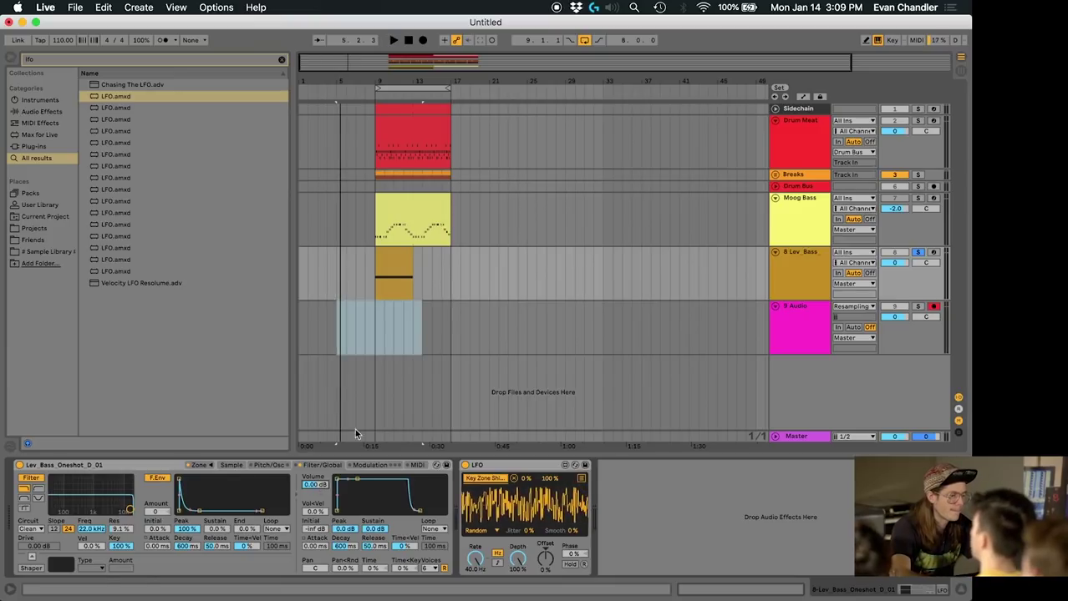
pyautogui.click(378, 290)
pyautogui.press('space')
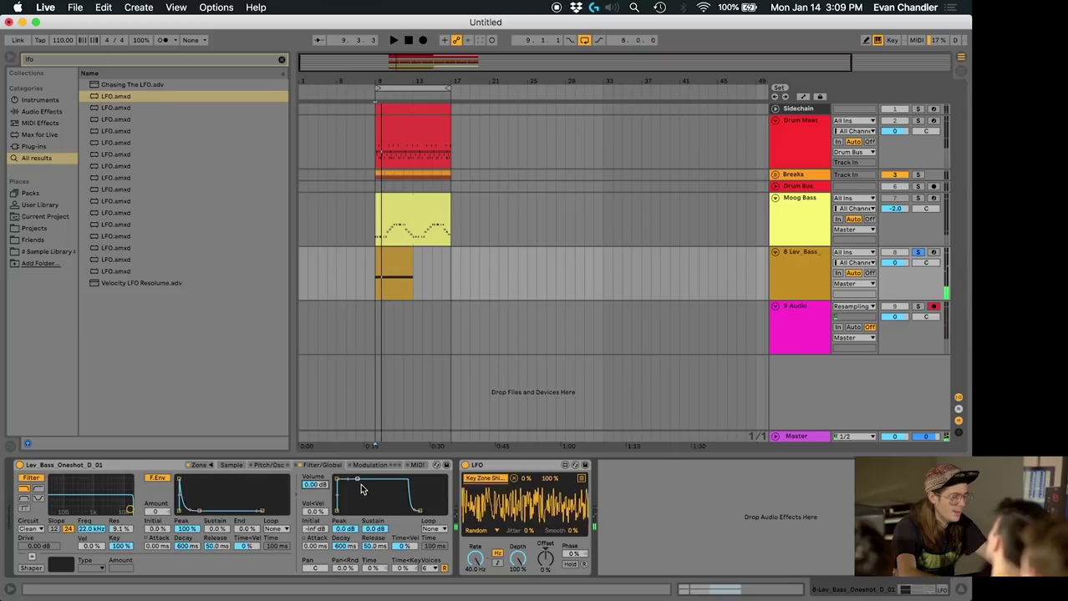
pyautogui.press('space')
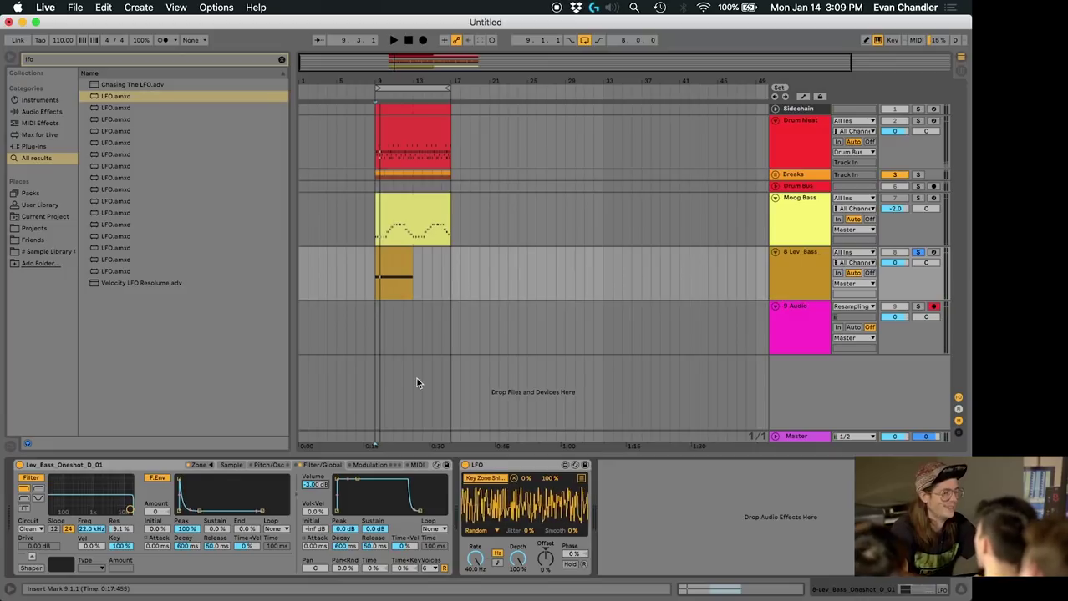
# - Record the soloed bass onto the Resampling audio track from bar 9 to just past bar 13
pyautogui.click(375, 330)
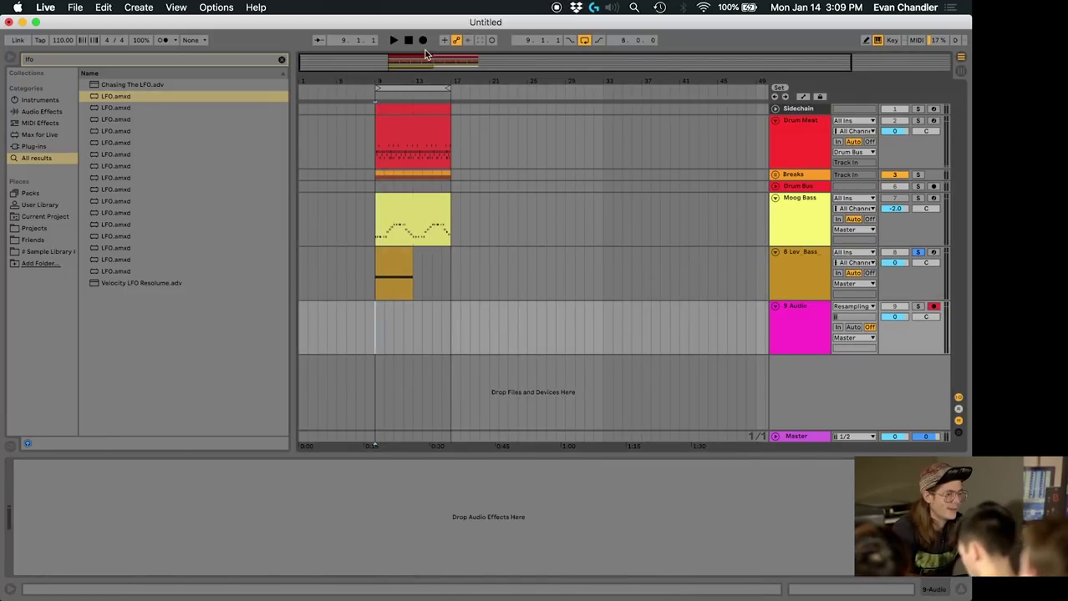
pyautogui.click(423, 42)
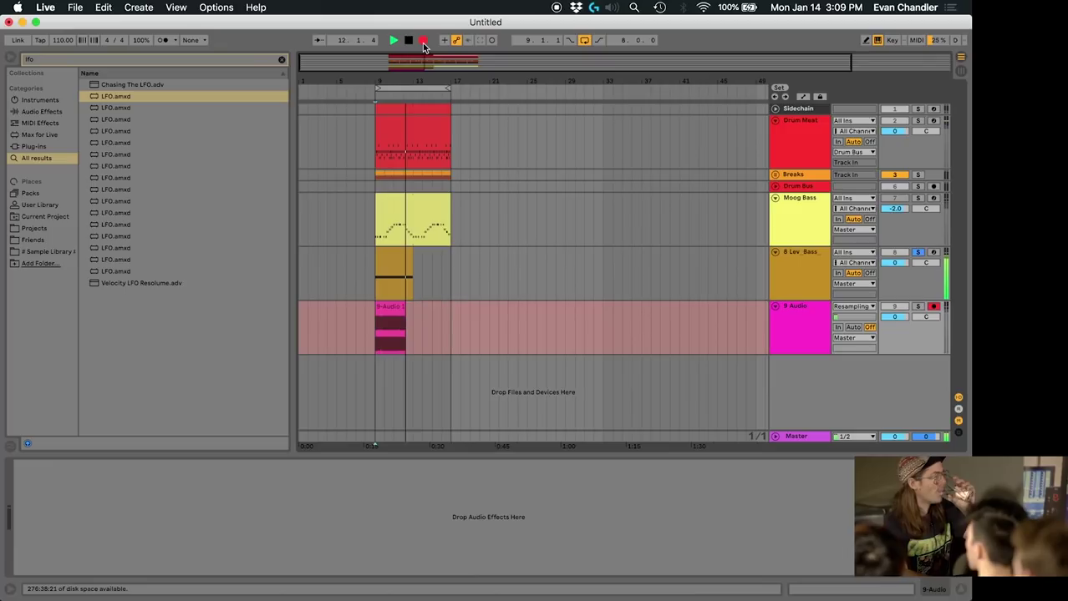
pyautogui.click(424, 42)
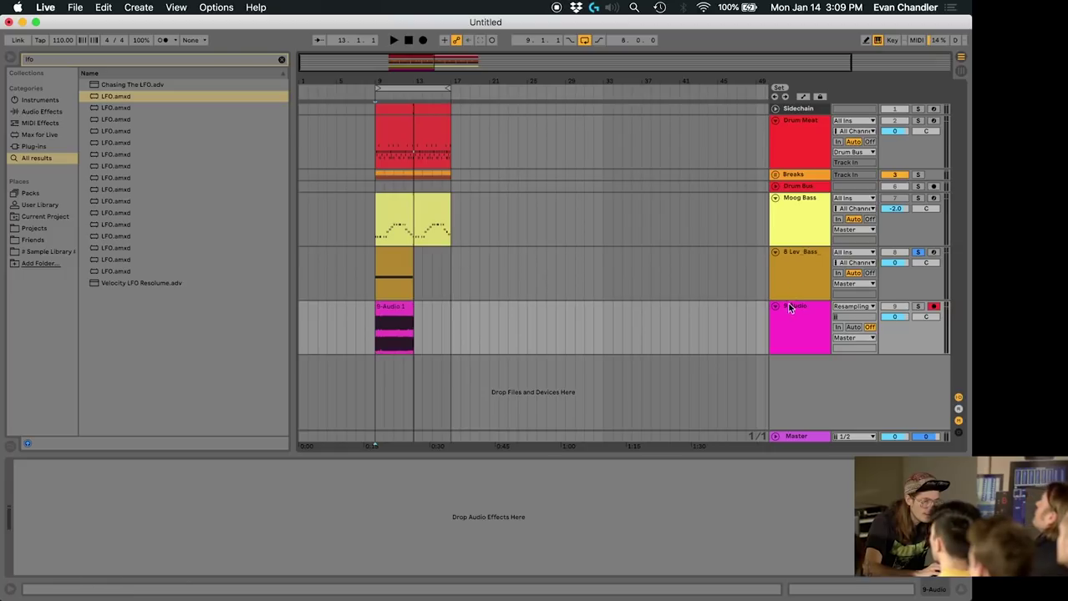
# - Move the resampled audio track above Lev_Bass and set its input to No Input
pyautogui.moveTo(788, 306); pyautogui.dragTo(789, 242)
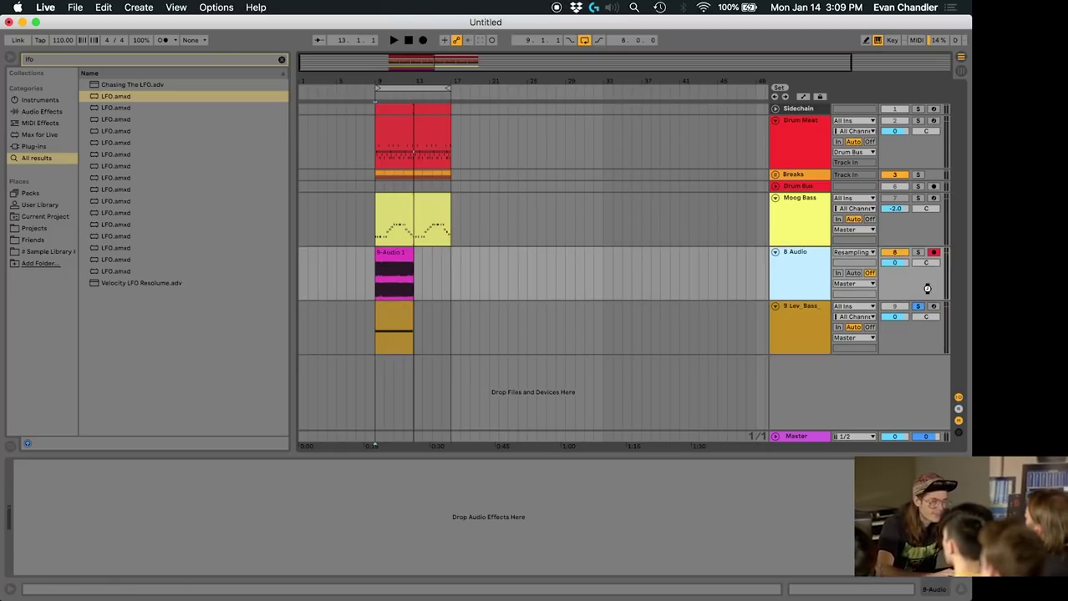
pyautogui.click(874, 252)
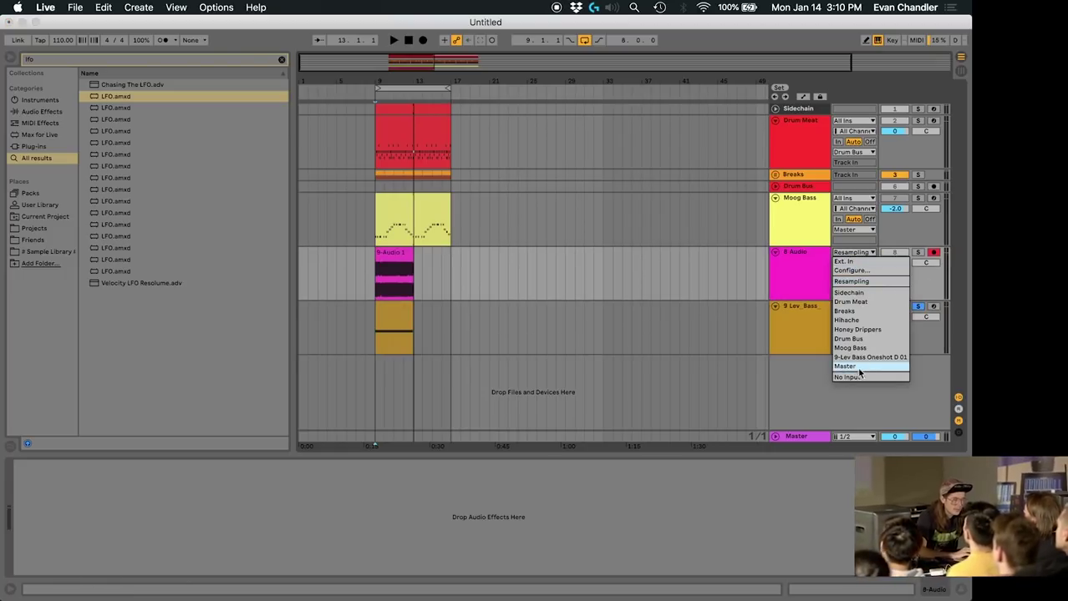
# - Rename the resampled audio track as Chopped bass
pyautogui.rightClick(798, 258)
pyautogui.click(819, 305)
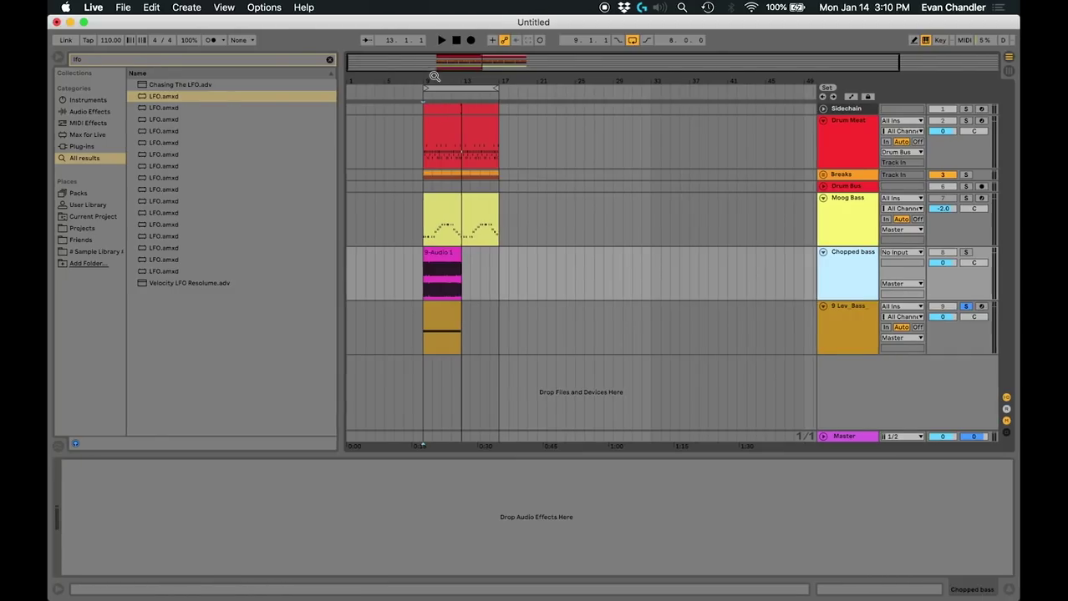
# - Trim the end of the recorded Chopped bass clip to bar 13 so it is exactly four bars long
pyautogui.moveTo(386, 77); pyautogui.dragTo(437, 129)
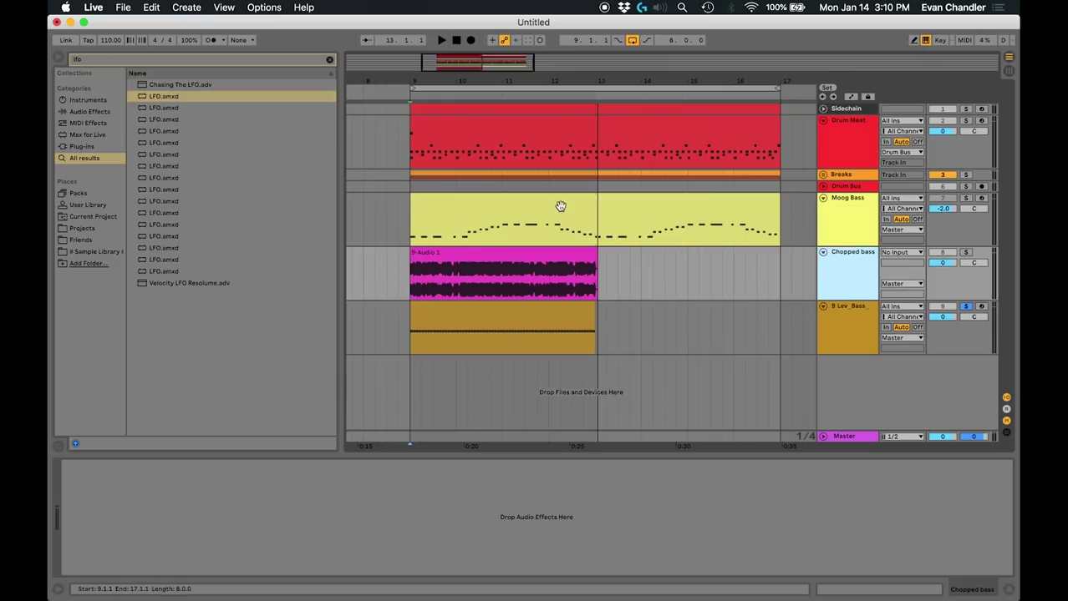
pyautogui.click(487, 248)
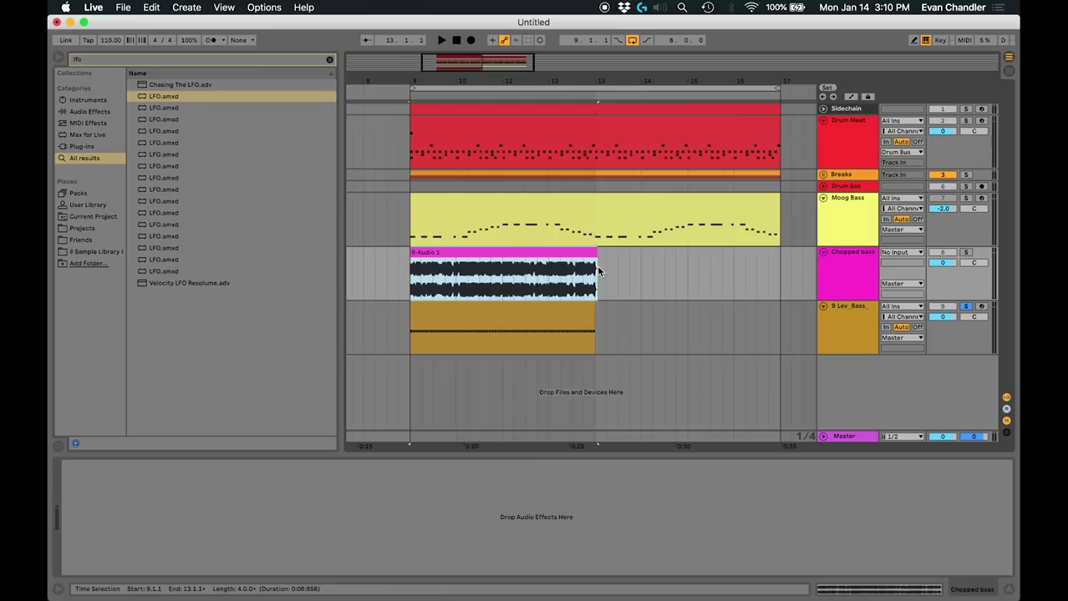
pyautogui.moveTo(594, 261); pyautogui.dragTo(590, 261)
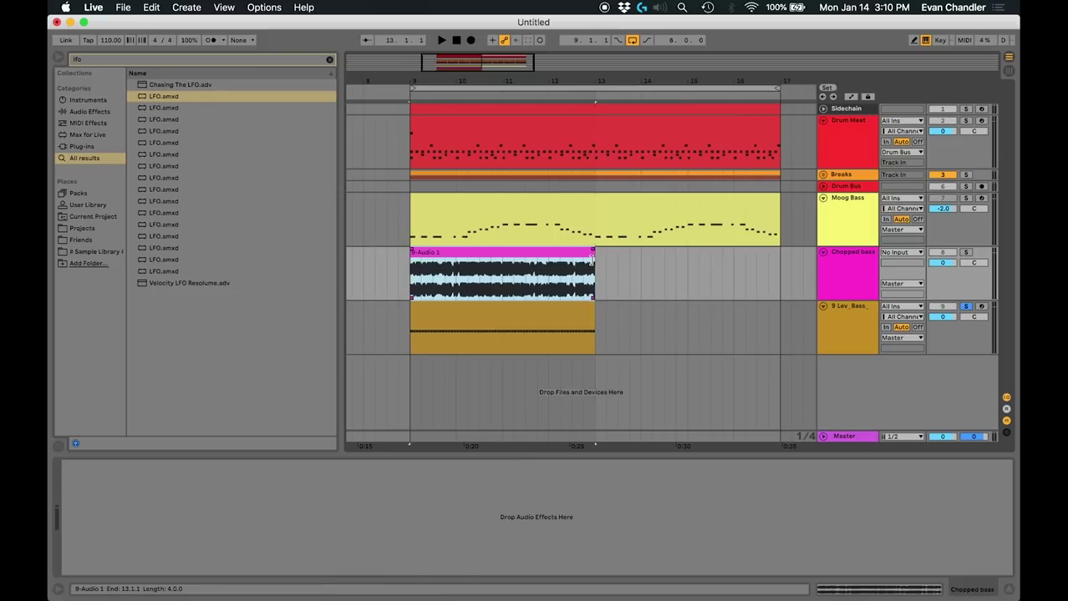
# - Open the Moog Bass clip to examine its devices, notes and groove setting
pyautogui.click(528, 204)
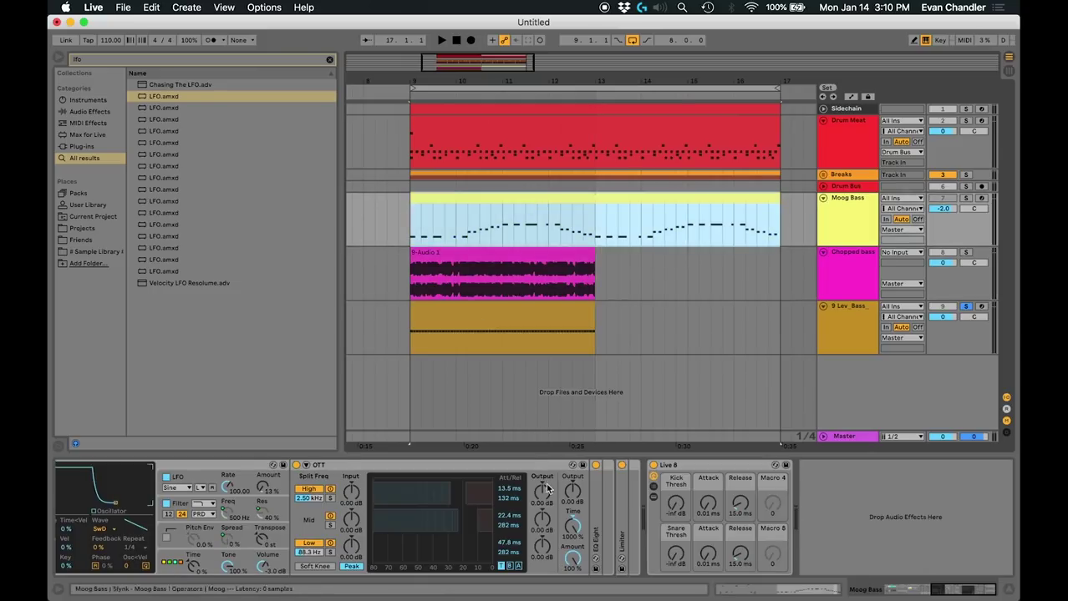
pyautogui.hscroll(-10, 547, 502)
pyautogui.doubleClick(453, 205)
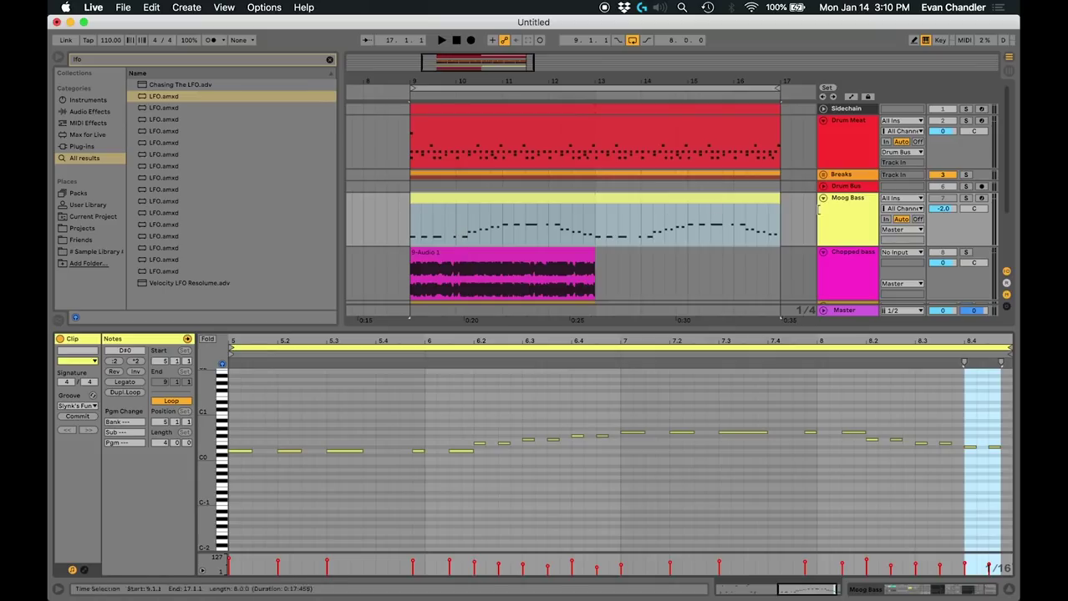
# - Insert a new MIDI track below Chopped bass and rename it GUIDE
pyautogui.scroll(-3, 770, 248)
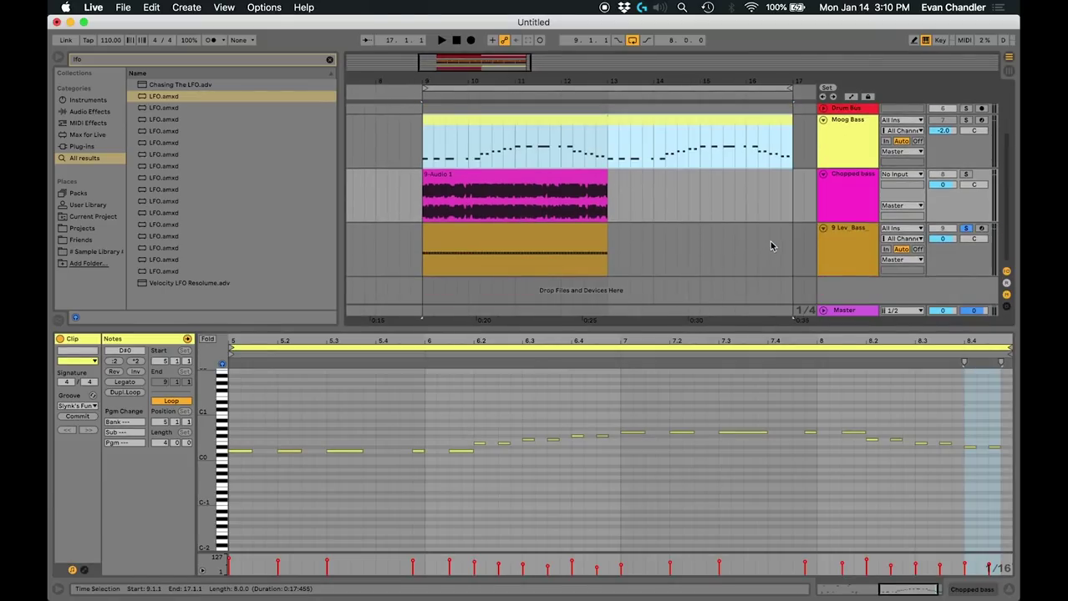
pyautogui.click(847, 192)
pyautogui.press('super+shift+t')
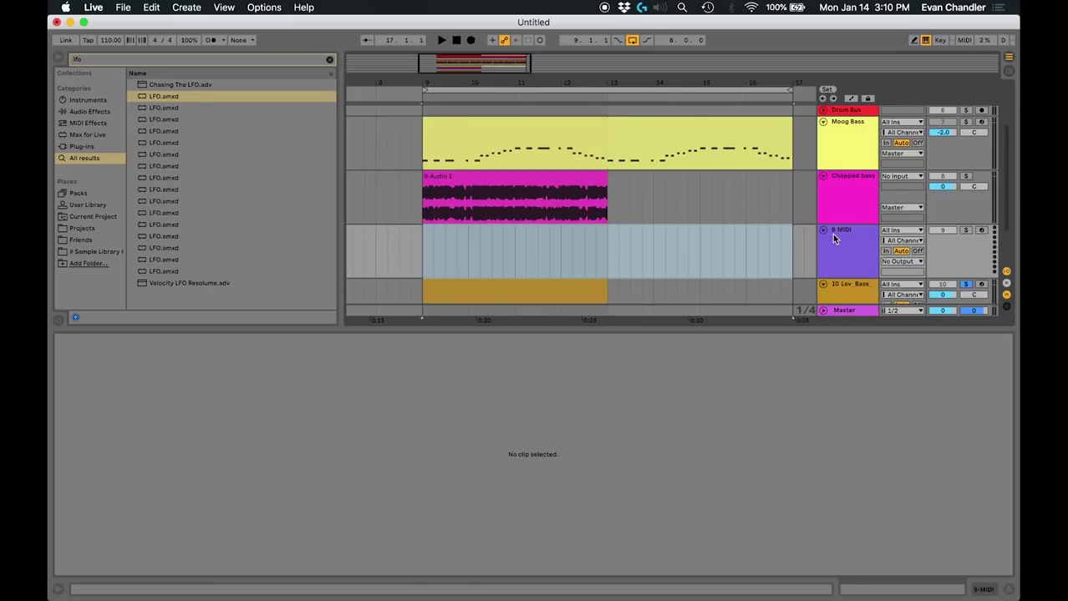
pyautogui.rightClick(844, 235)
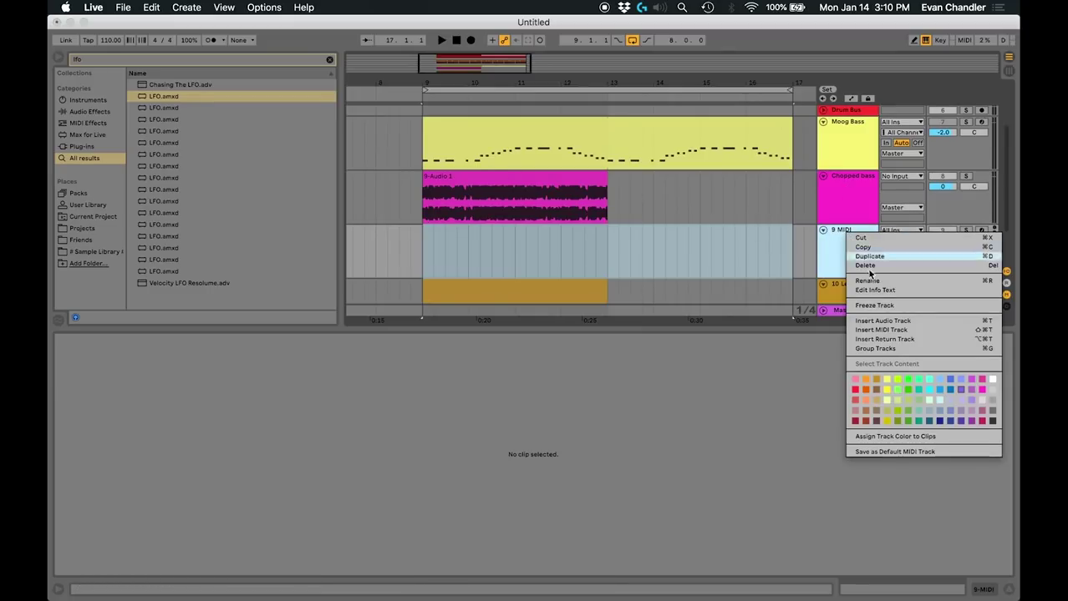
pyautogui.click(871, 280)
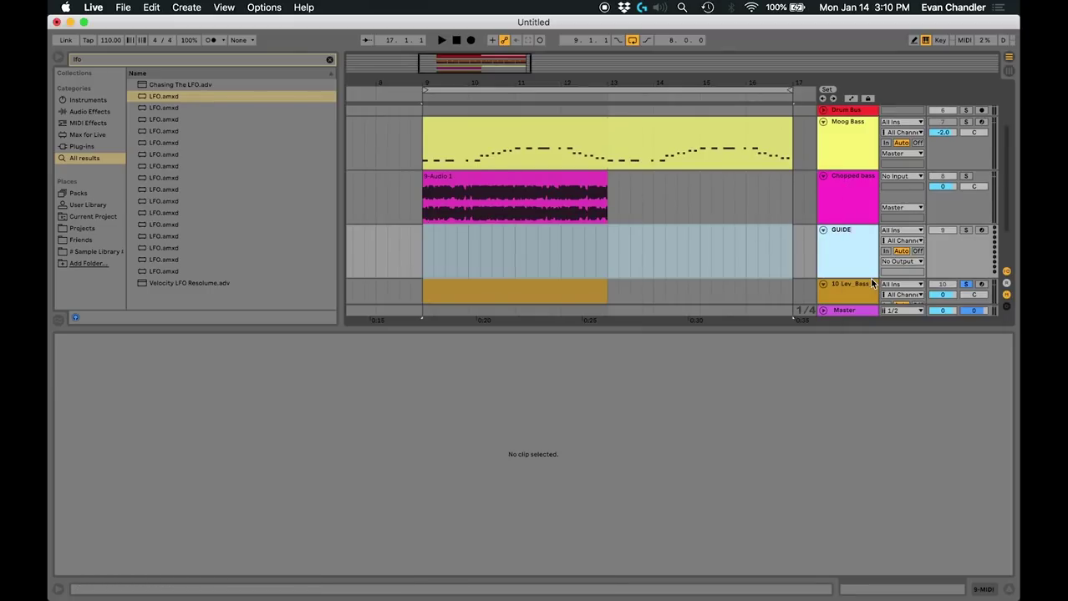
# - Place Slynk's Funky Groove from the Groove Pool at bar 9 on GUIDE, and colour the track and its clip dark grey
pyautogui.click(58, 319)
pyautogui.moveTo(98, 213); pyautogui.dragTo(424, 243)
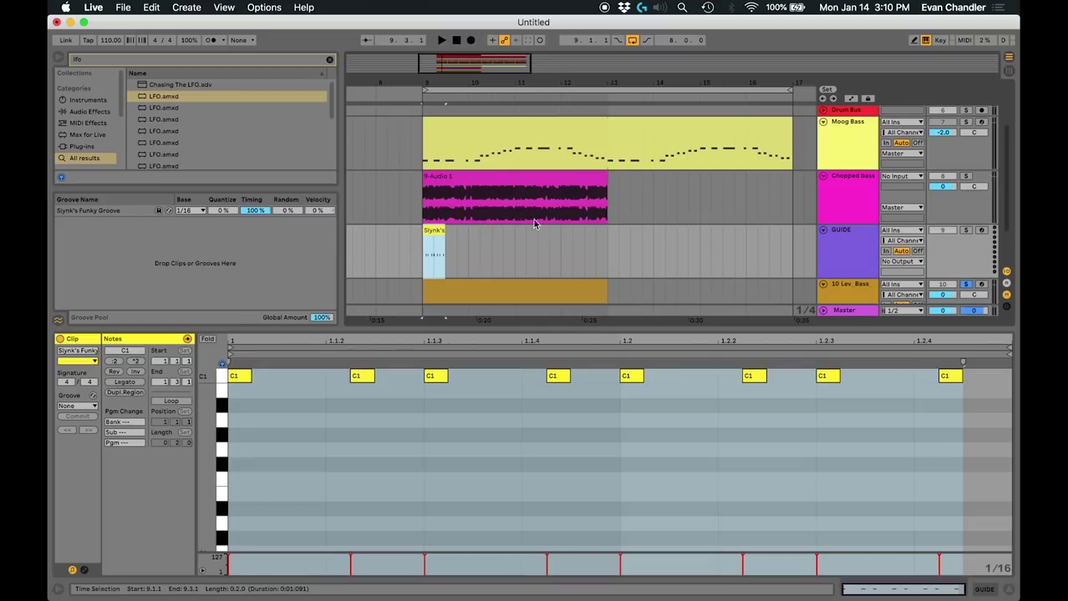
pyautogui.rightClick(861, 238)
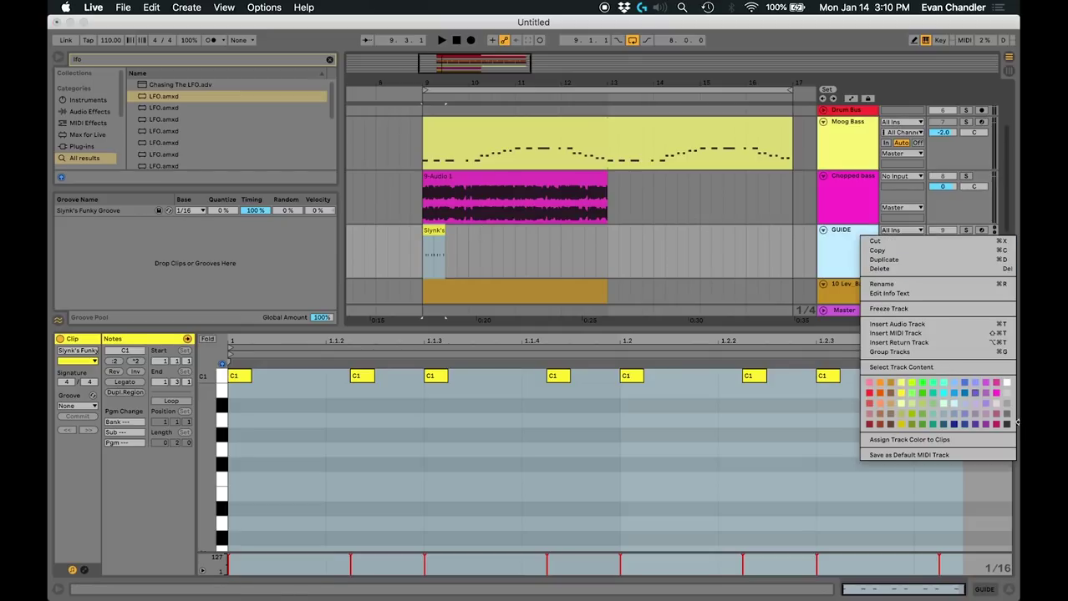
pyautogui.click(1009, 427)
pyautogui.rightClick(853, 248)
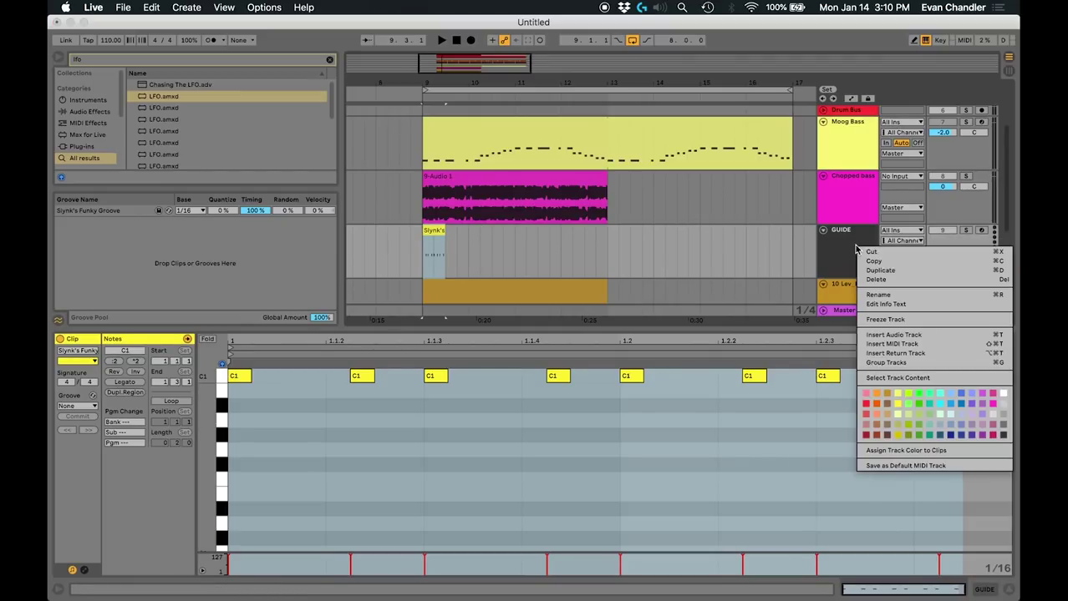
pyautogui.click(907, 467)
# - Turn on looping for the groove clip on GUIDE and extend it to bar 17
pyautogui.click(432, 232)
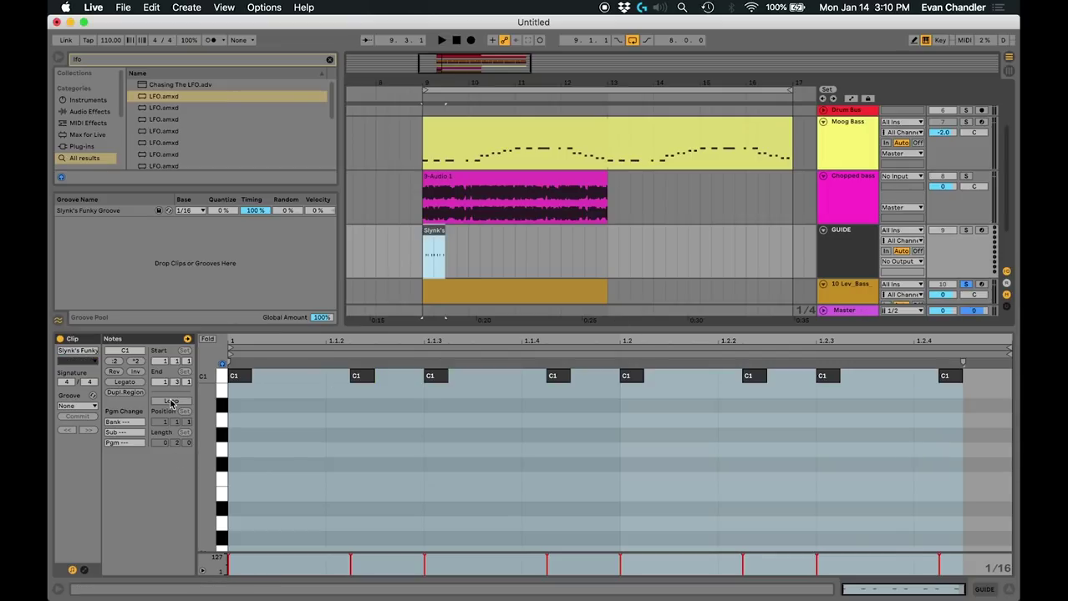
pyautogui.click(171, 402)
pyautogui.moveTo(444, 247); pyautogui.dragTo(793, 243)
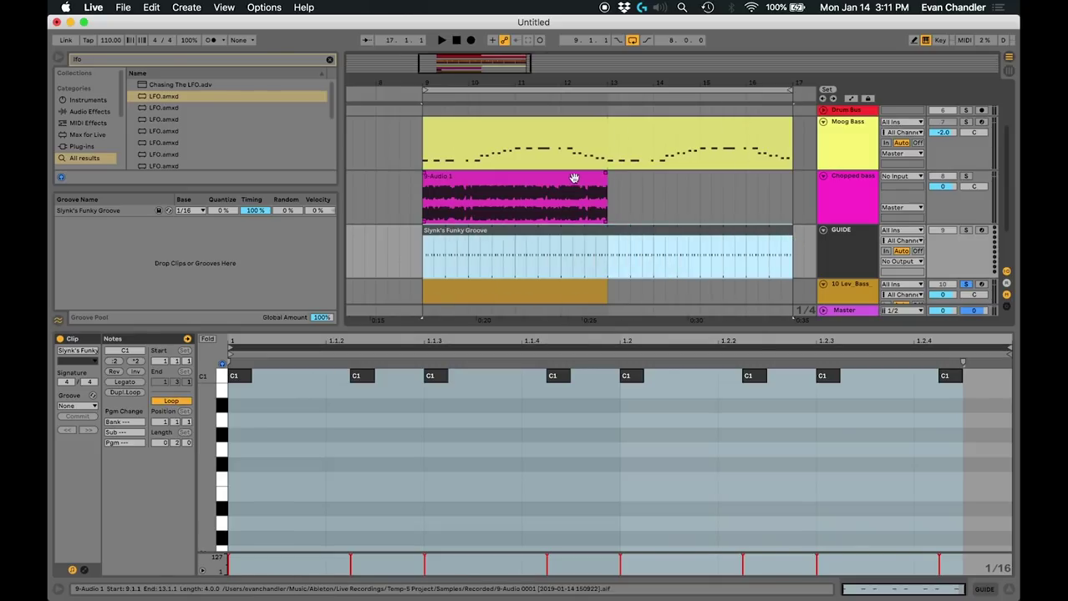
# - Split the Chopped bass clip at the guide note near 9.1.4 and delete the audio back to 9.1.3
pyautogui.moveTo(458, 102); pyautogui.dragTo(447, 267)
pyautogui.click(447, 267)
pyautogui.click(446, 267)
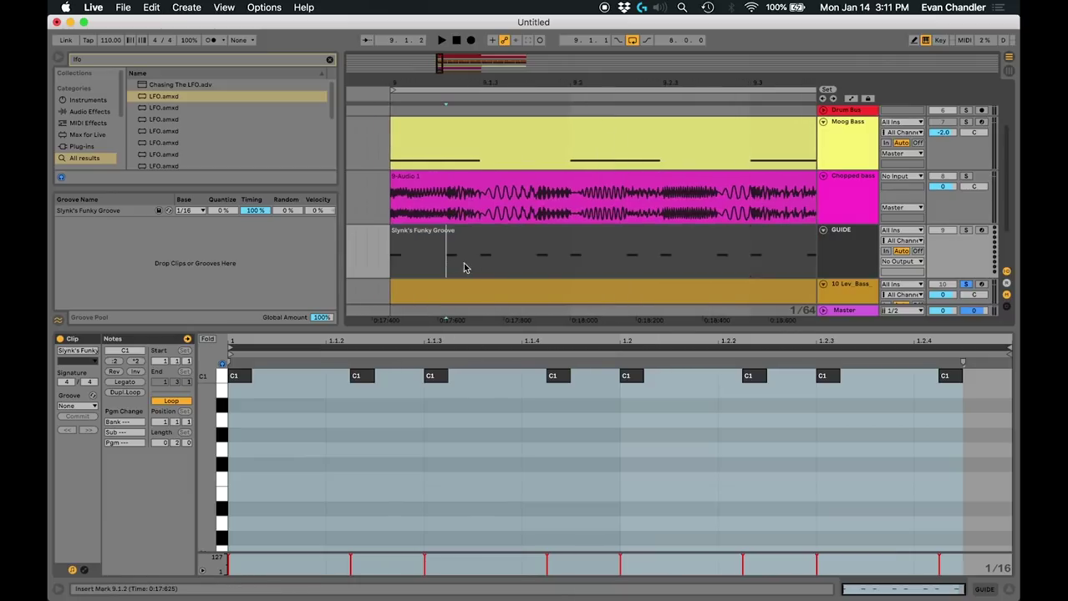
pyautogui.click(565, 238)
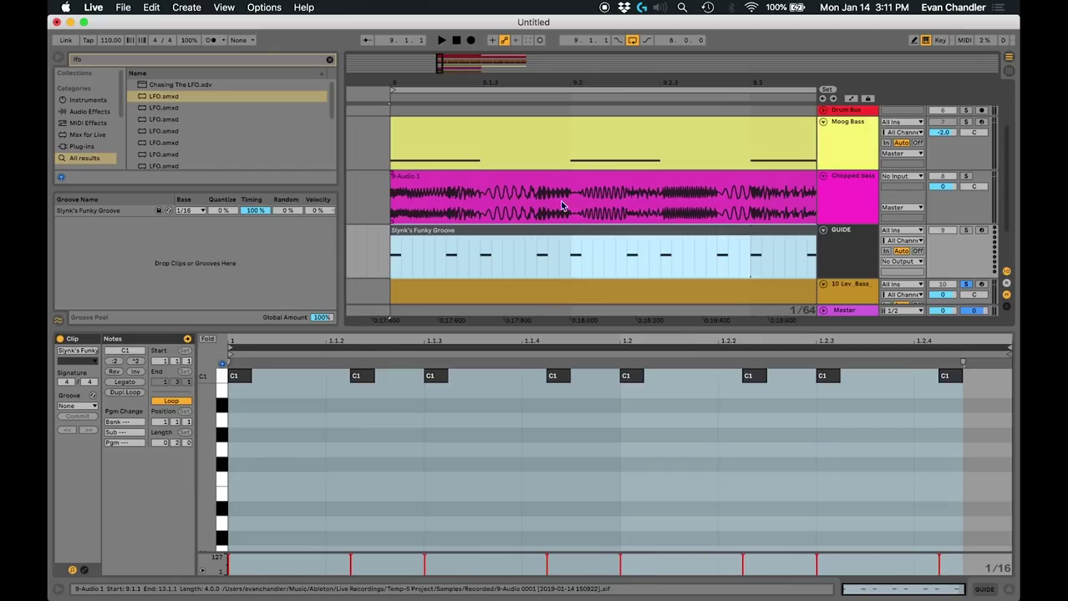
pyautogui.moveTo(537, 204); pyautogui.dragTo(571, 207)
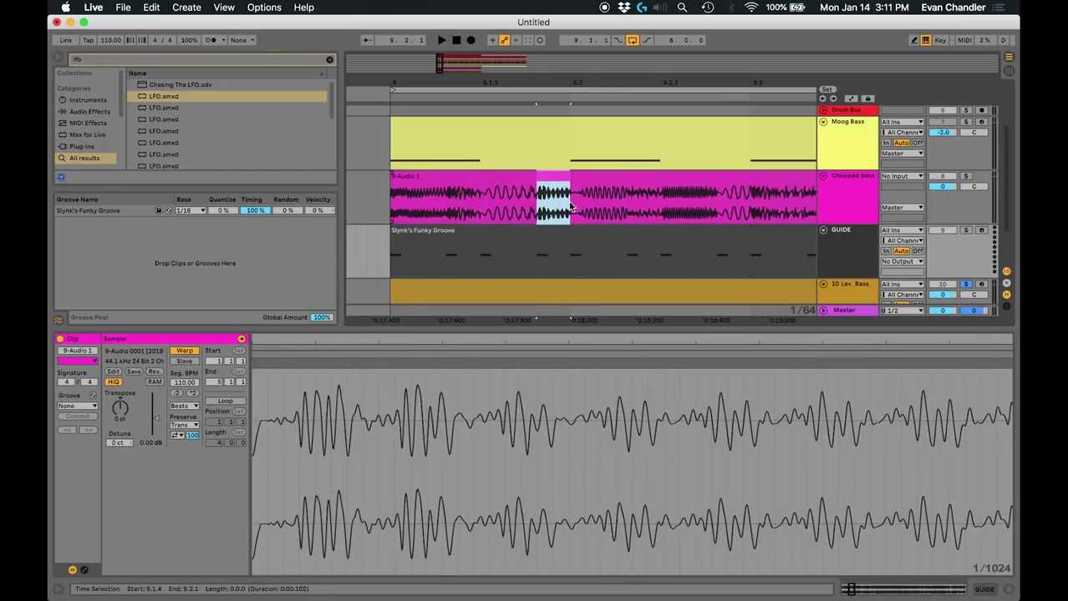
pyautogui.keyDown('shift'); pyautogui.click(525, 201); pyautogui.keyUp('shift')
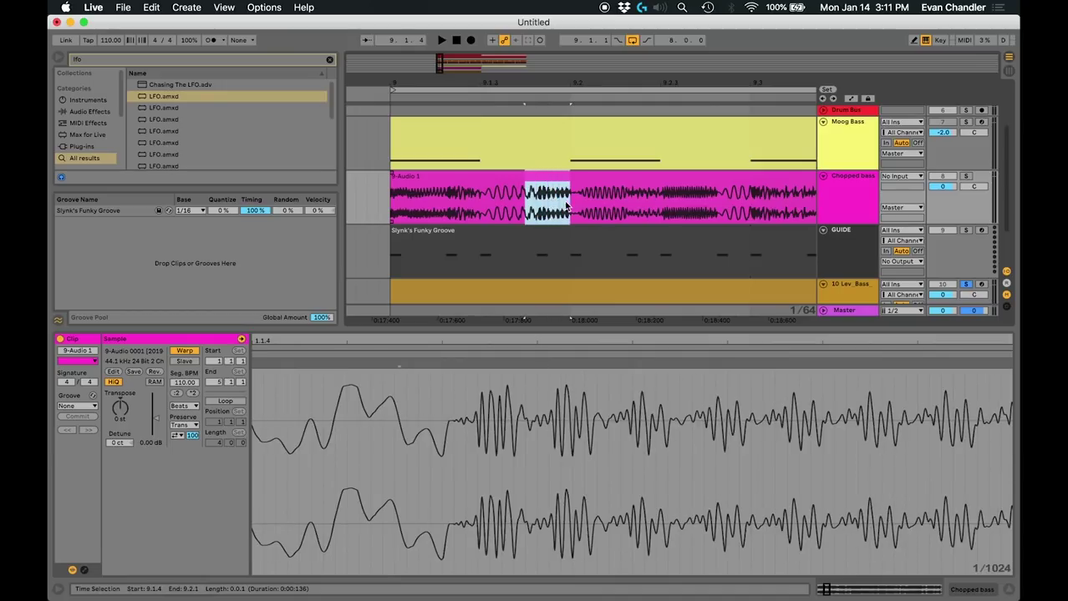
pyautogui.click(534, 202)
pyautogui.press('super+e')
pyautogui.moveTo(534, 205); pyautogui.dragTo(480, 201)
pyautogui.press('Delete')
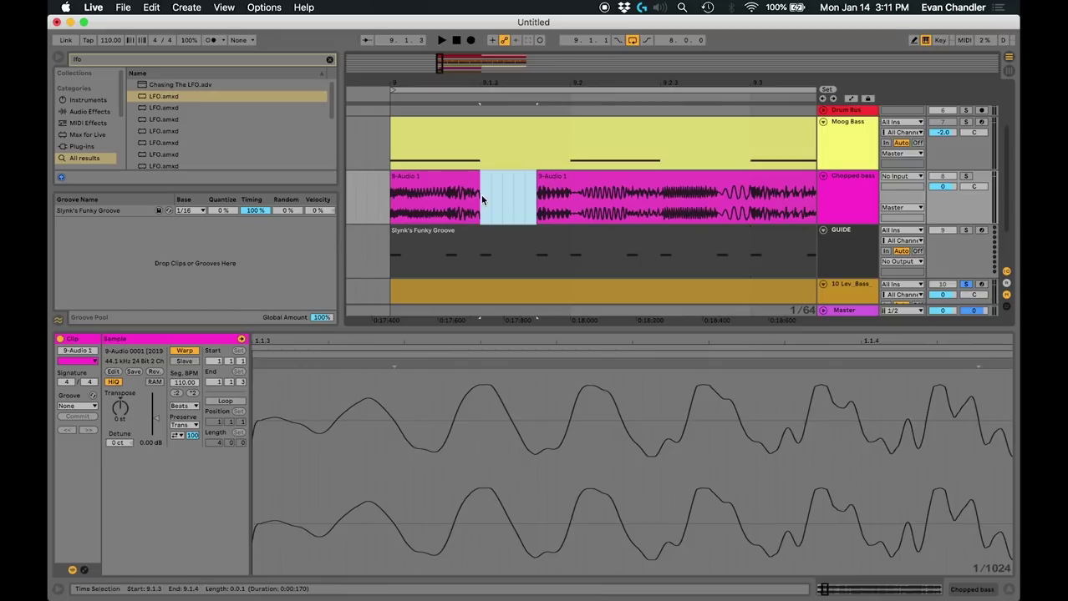
# - Solo the Chopped bass track and audition its first slice from bar 9
pyautogui.click(466, 181)
pyautogui.click(966, 176)
pyautogui.press('space')
pyautogui.press('space')
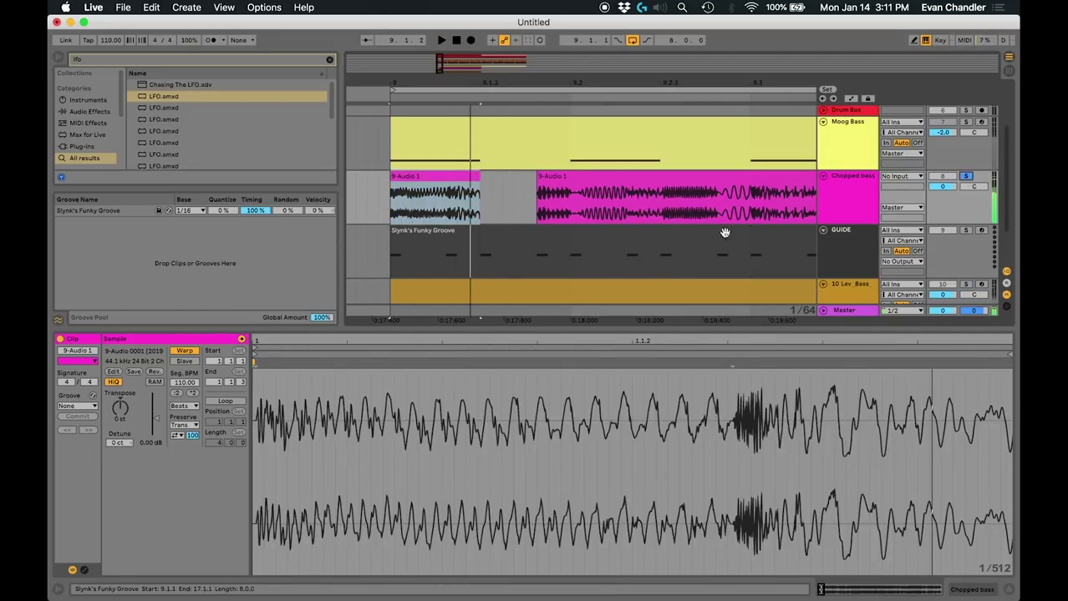
# - Delete the first Chopped bass slice, from bar 9 to 9.1.3, and audition the remaining audio
pyautogui.click(426, 178)
pyautogui.press('Delete')
pyautogui.press('space')
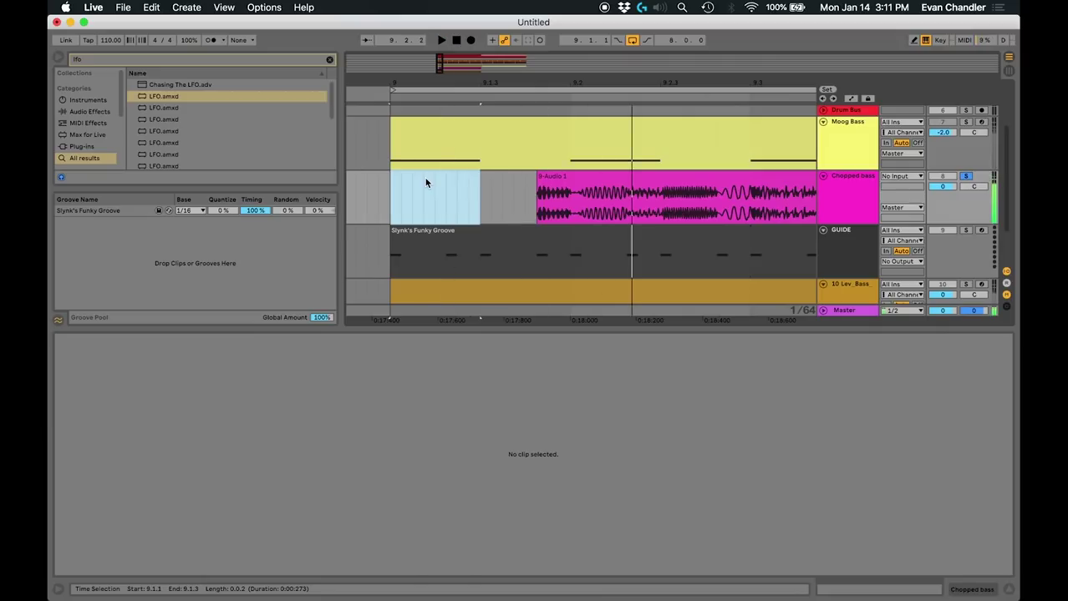
# - Cut the short section from 9.2.3 to the guide note at 9.2.4 out of the Chopped bass audio
pyautogui.moveTo(572, 203); pyautogui.dragTo(698, 211)
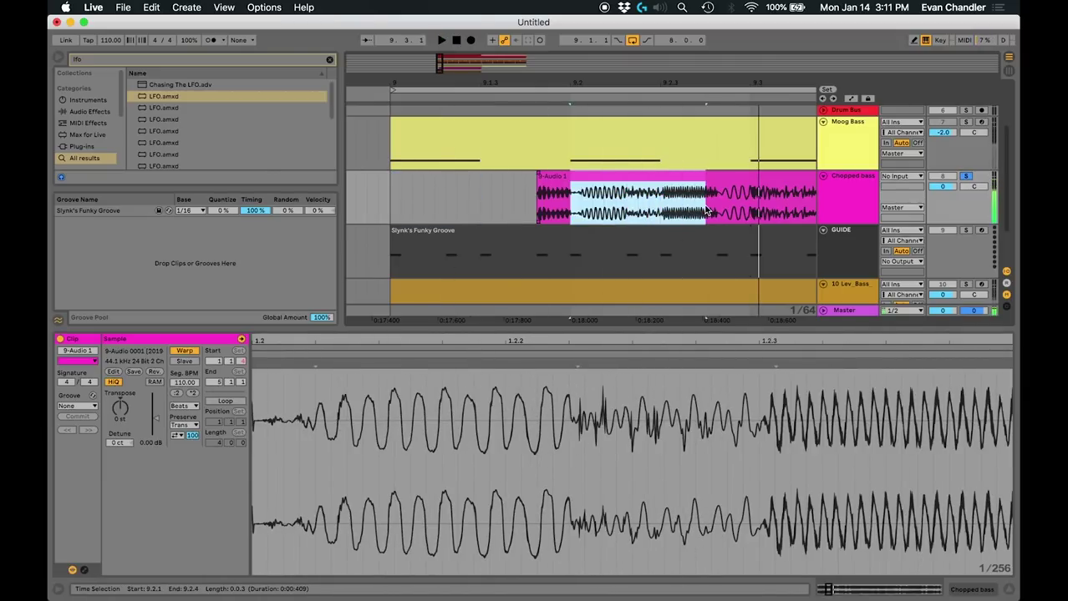
pyautogui.click(728, 201)
pyautogui.moveTo(711, 198); pyautogui.dragTo(722, 206)
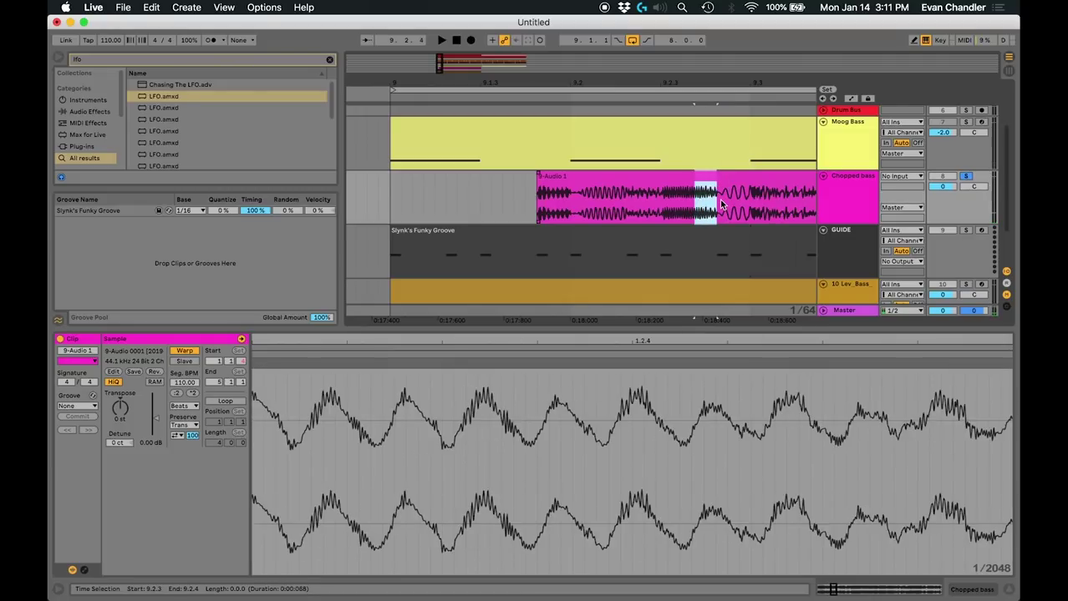
pyautogui.press('Delete')
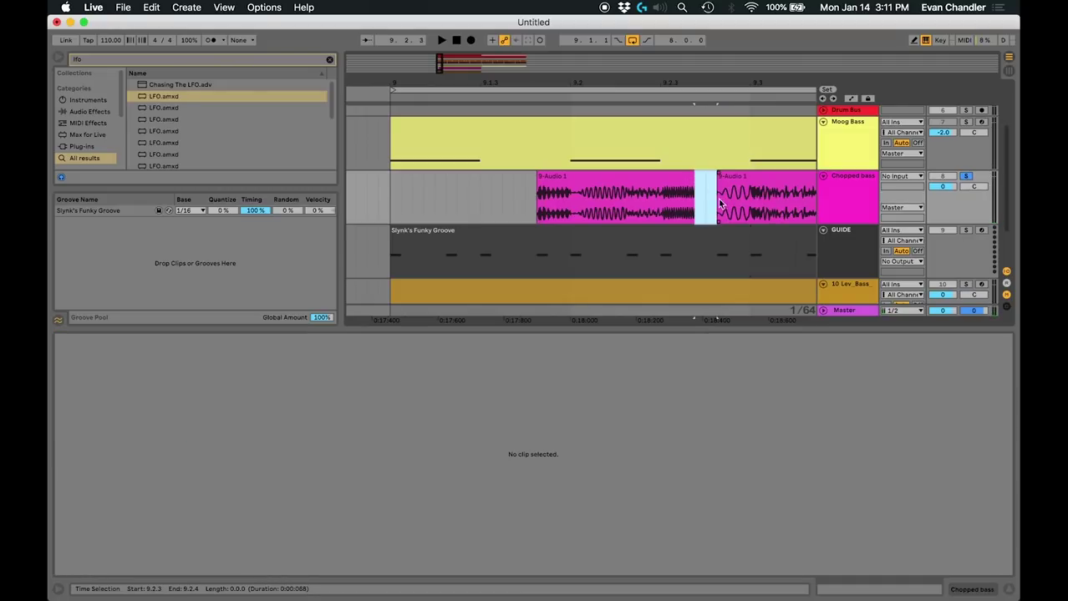
# - Add a short fade-out to the end of the Chopped bass slice before the 9.2.3 gap and audition the slice
pyautogui.click(682, 178)
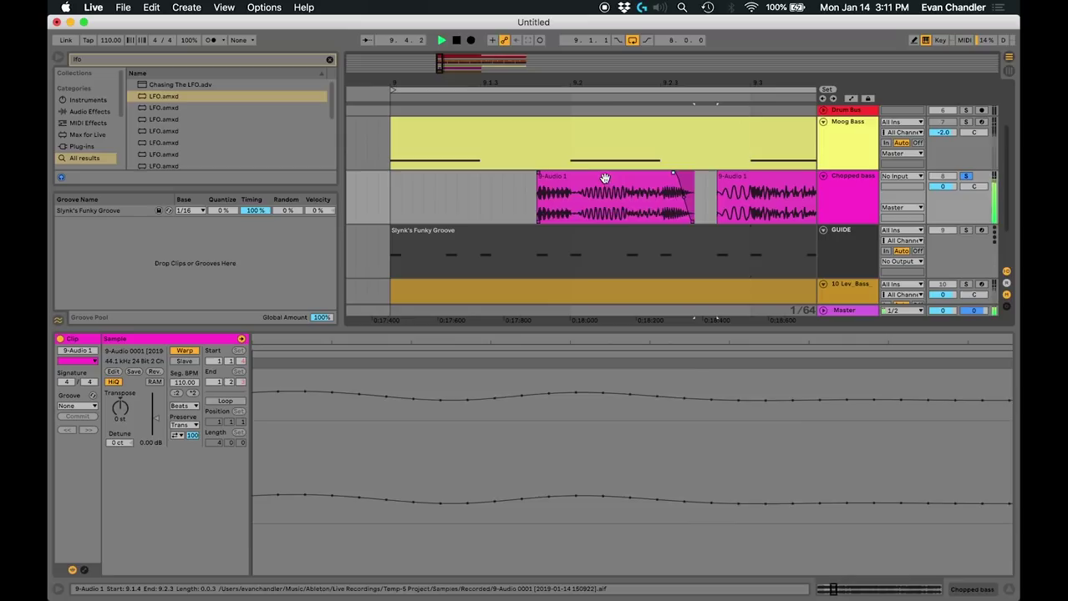
pyautogui.click(605, 178)
pyautogui.press('space')
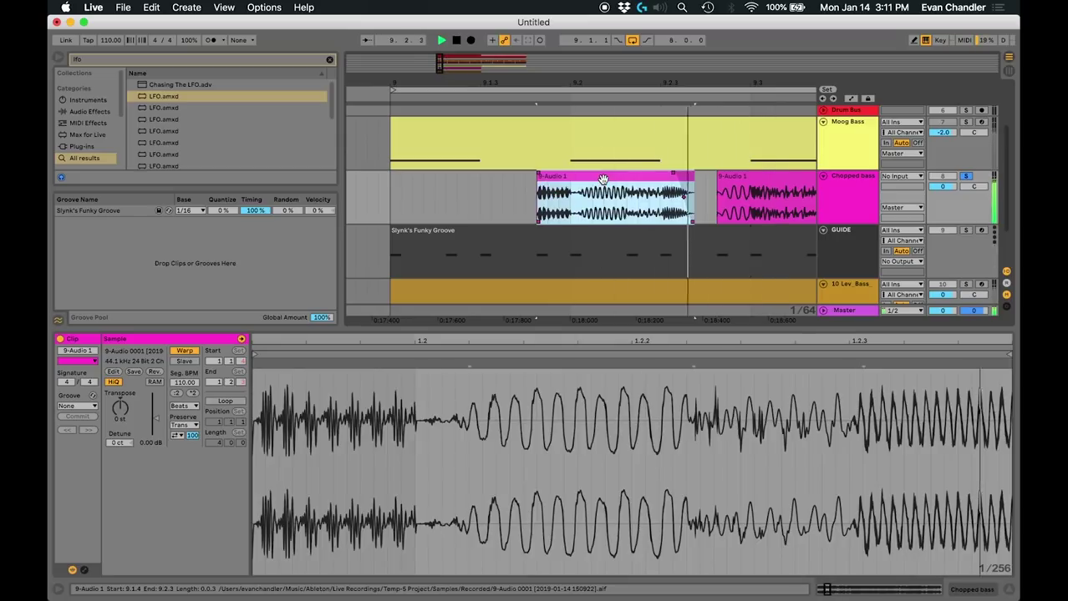
# - Delete the Chopped bass audio from 9.2.4 to 9.3.1 and paste a short slice from around 9.3.3 at 9.2.4
pyautogui.moveTo(748, 211); pyautogui.dragTo(717, 210)
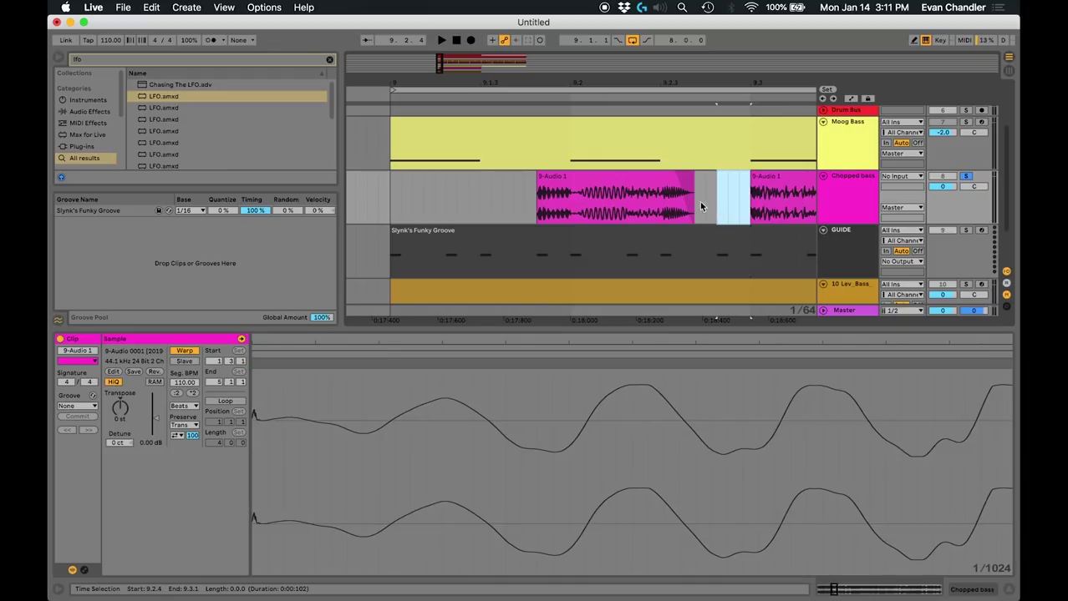
pyautogui.hscroll(6, 702, 204)
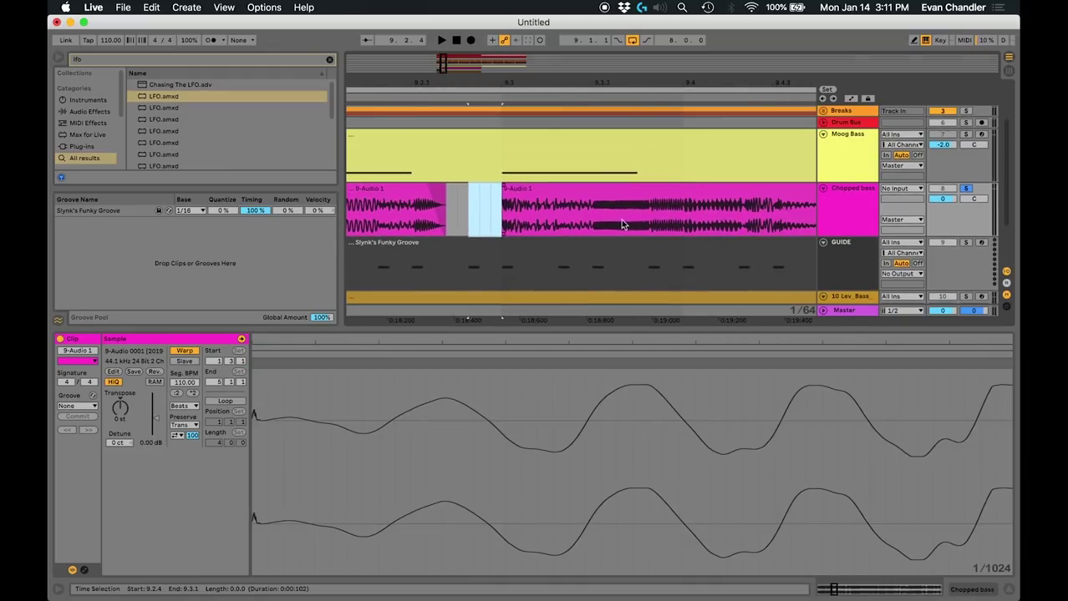
pyautogui.moveTo(626, 220); pyautogui.dragTo(645, 224)
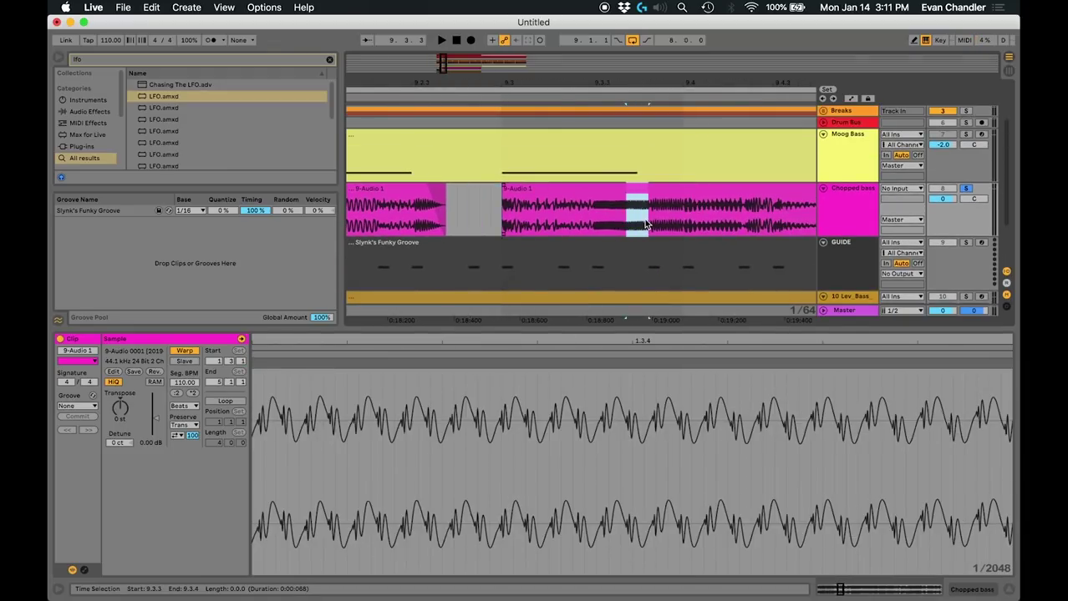
pyautogui.click(467, 227)
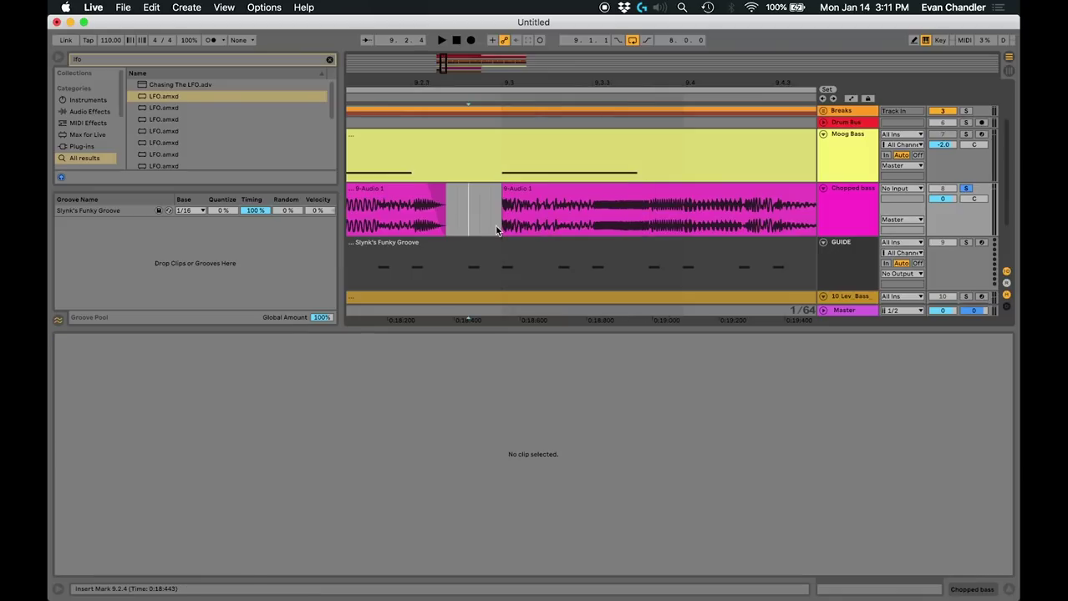
pyautogui.press('super+v')
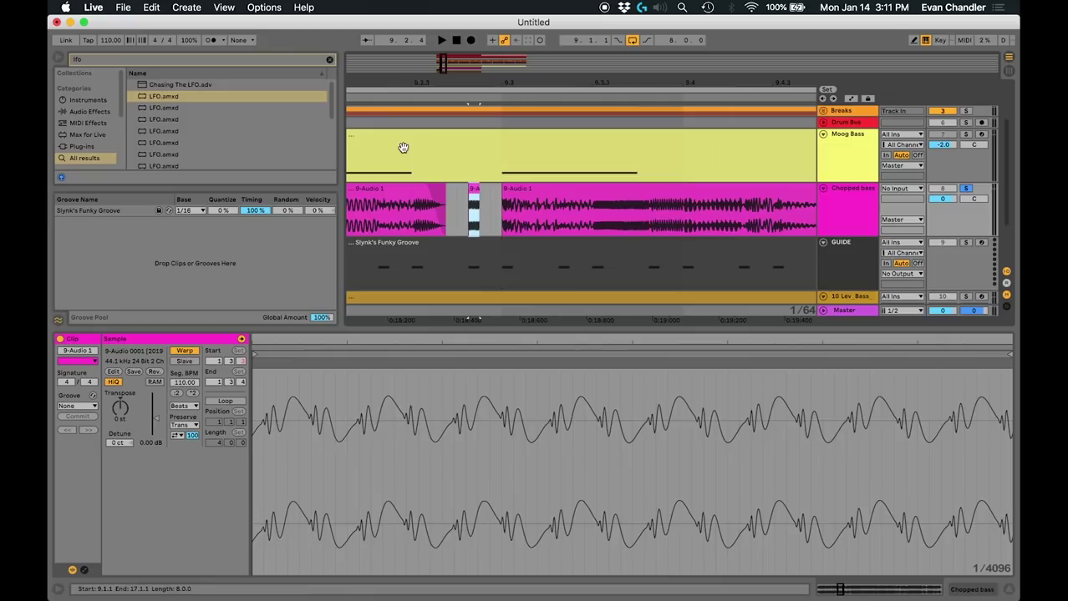
# - Copy the Live 8 rack from the Sidechain track onto the Chopped bass track and show that track's devices
pyautogui.moveTo(421, 84); pyautogui.dragTo(424, 72)
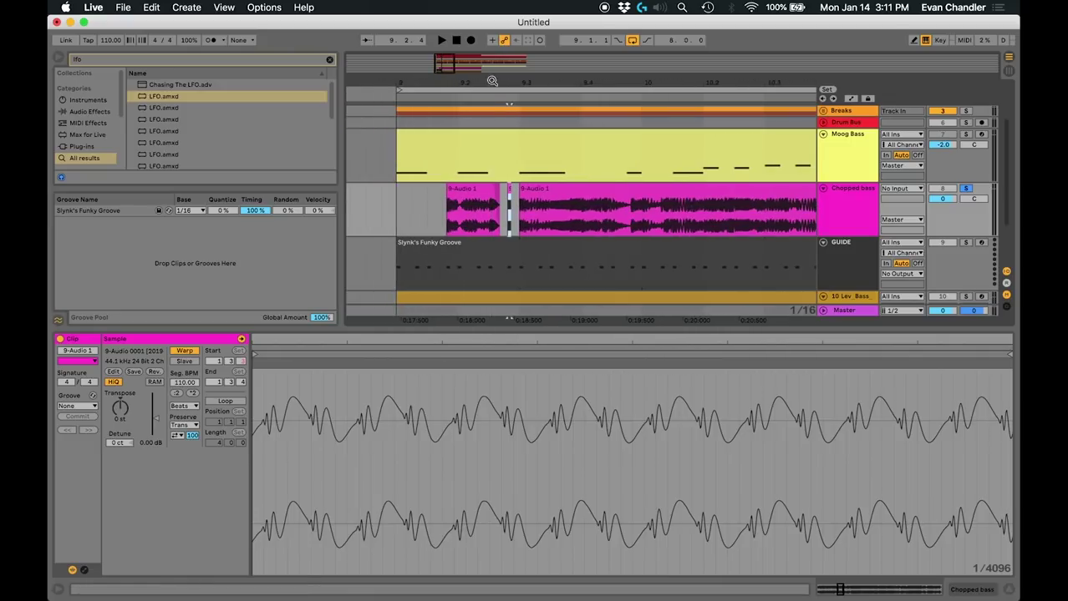
pyautogui.click(861, 191)
pyautogui.hotkey('shift', 'Tab')
pyautogui.scroll(1, 850, 142)
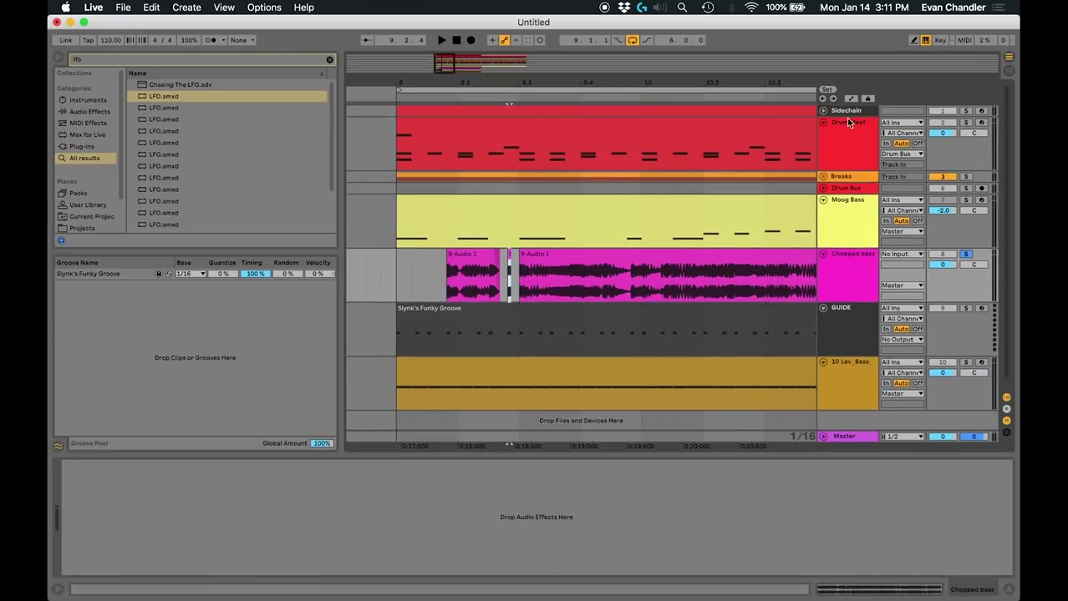
pyautogui.click(846, 111)
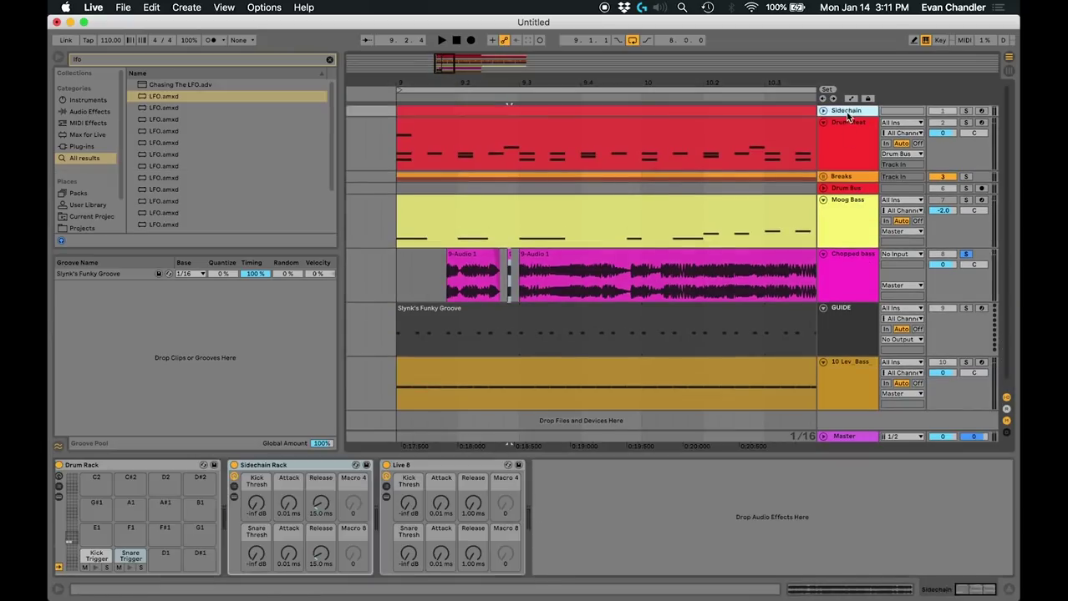
pyautogui.click(412, 472)
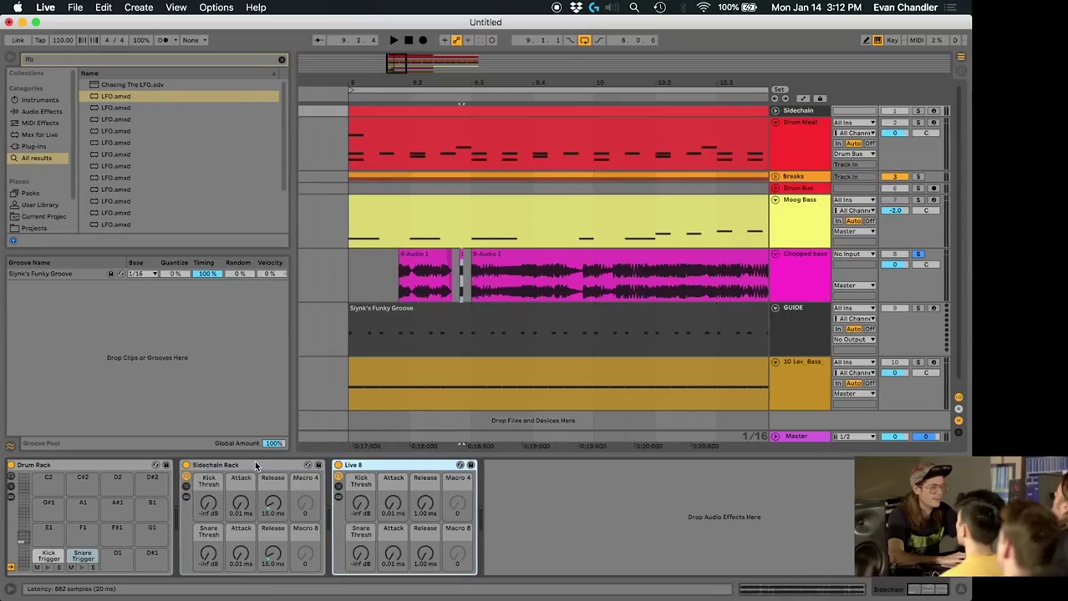
pyautogui.click(327, 494)
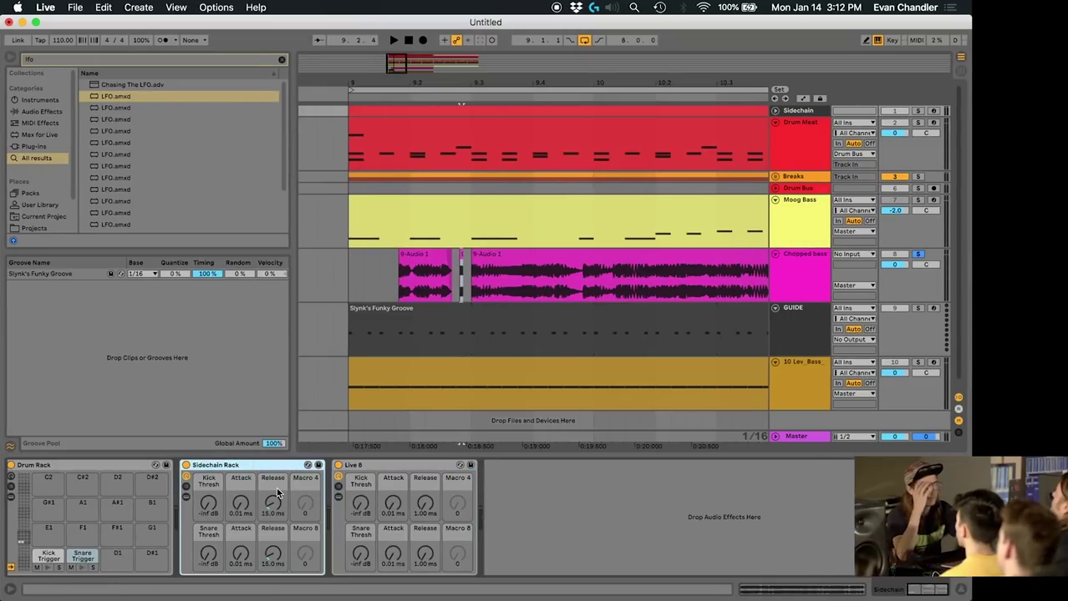
pyautogui.click(402, 472)
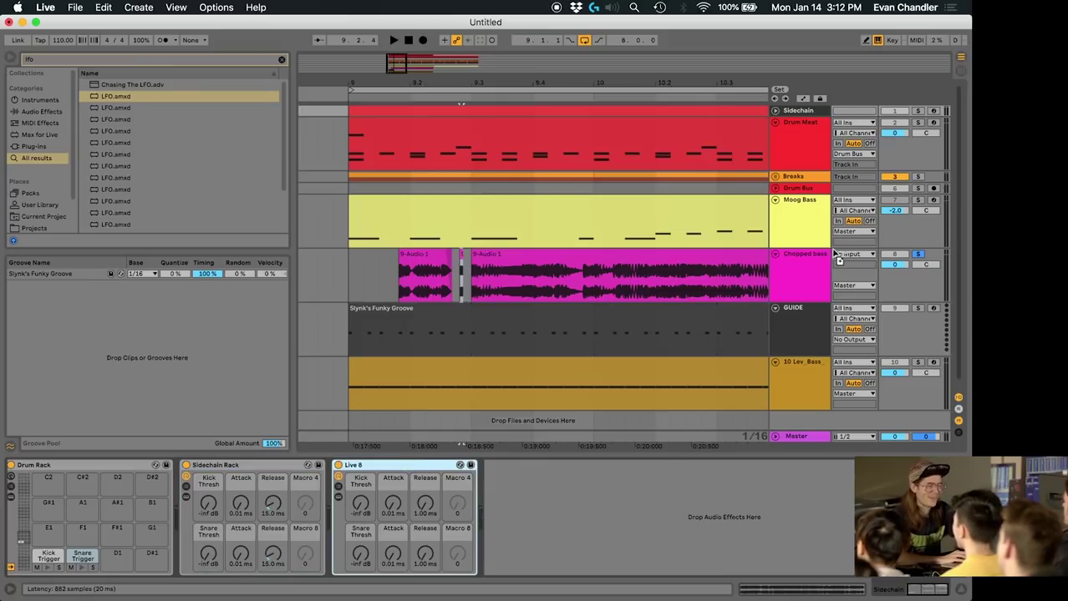
pyautogui.click(805, 261)
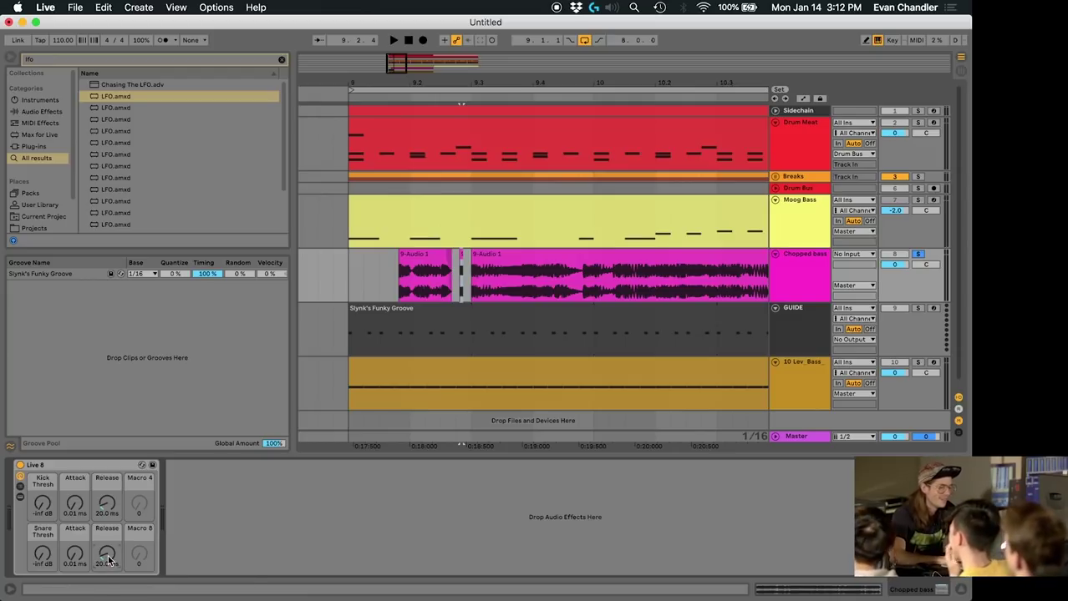
# - Audition the soloed Chopped bass track from 9.1.1
pyautogui.click(396, 282)
pyautogui.press('space')
pyautogui.press('space')
pyautogui.click(350, 283)
pyautogui.press('space')
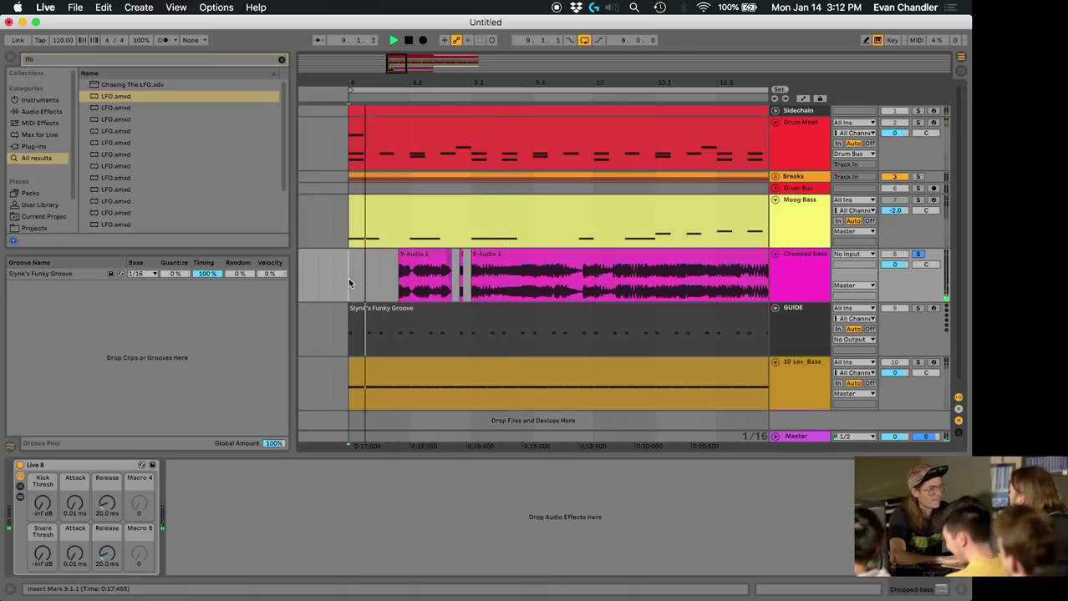
pyautogui.press('space')
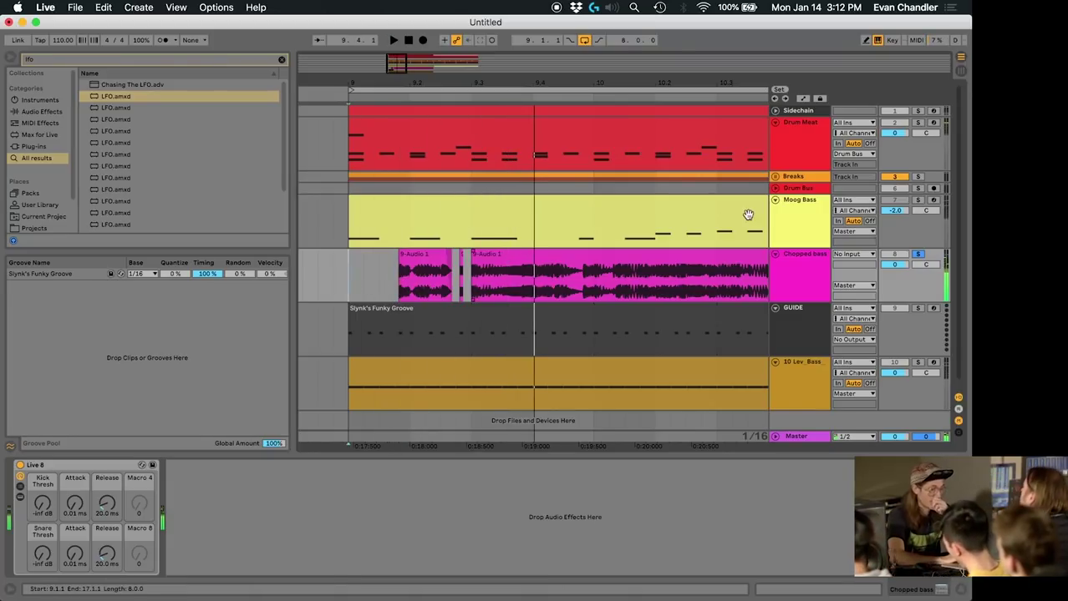
# - Unsolo Chopped bass, switch 10 Lev_Bass off and Moog Bass on, and audition the mix from 9.1.1
pyautogui.click(917, 255)
pyautogui.hscroll(-2, 688, 297)
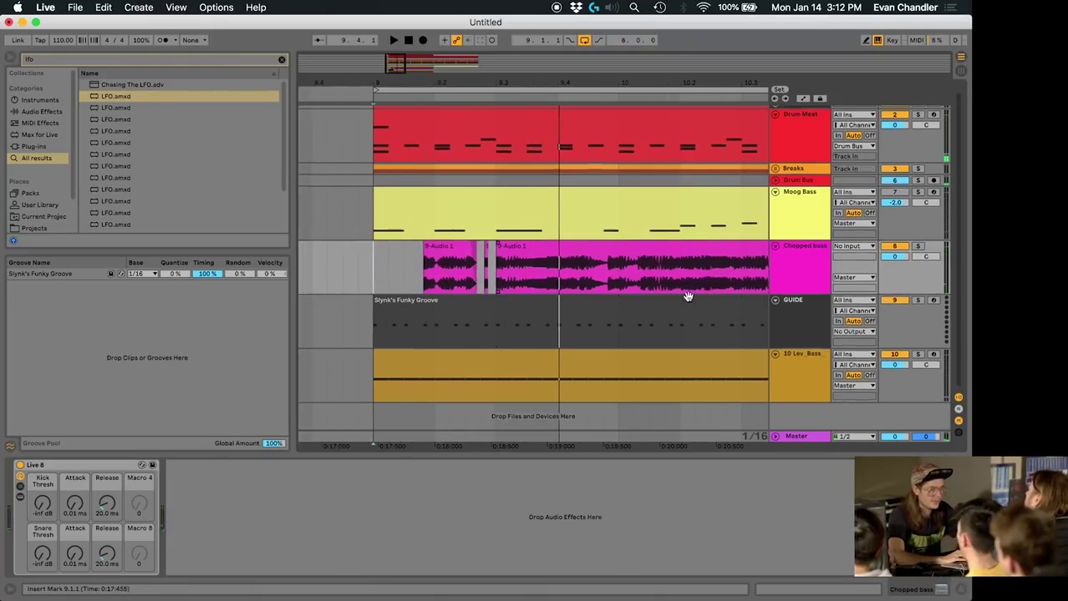
pyautogui.click(374, 261)
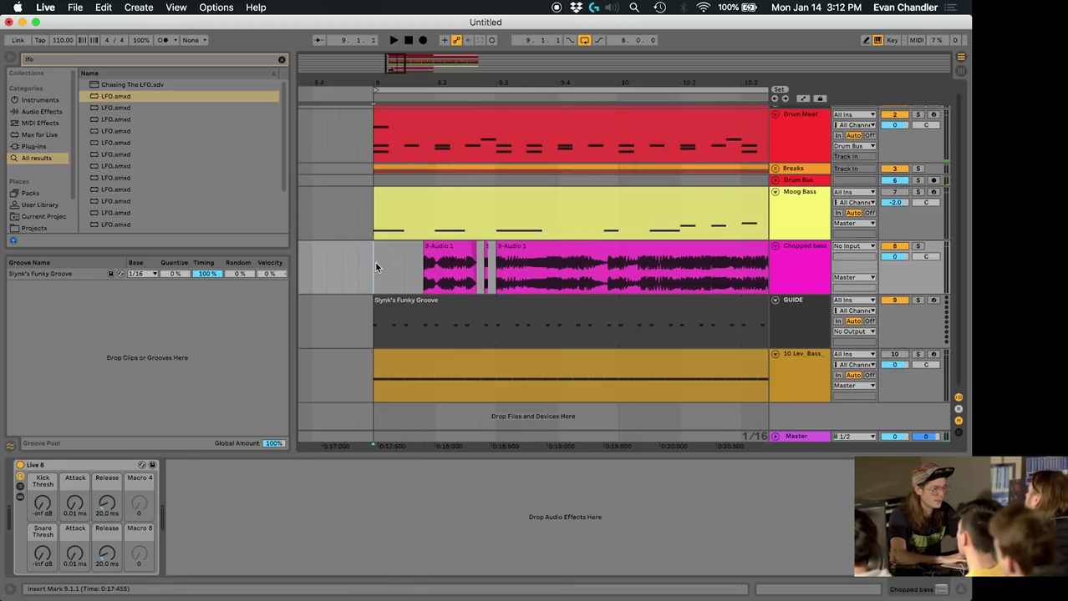
pyautogui.press('space')
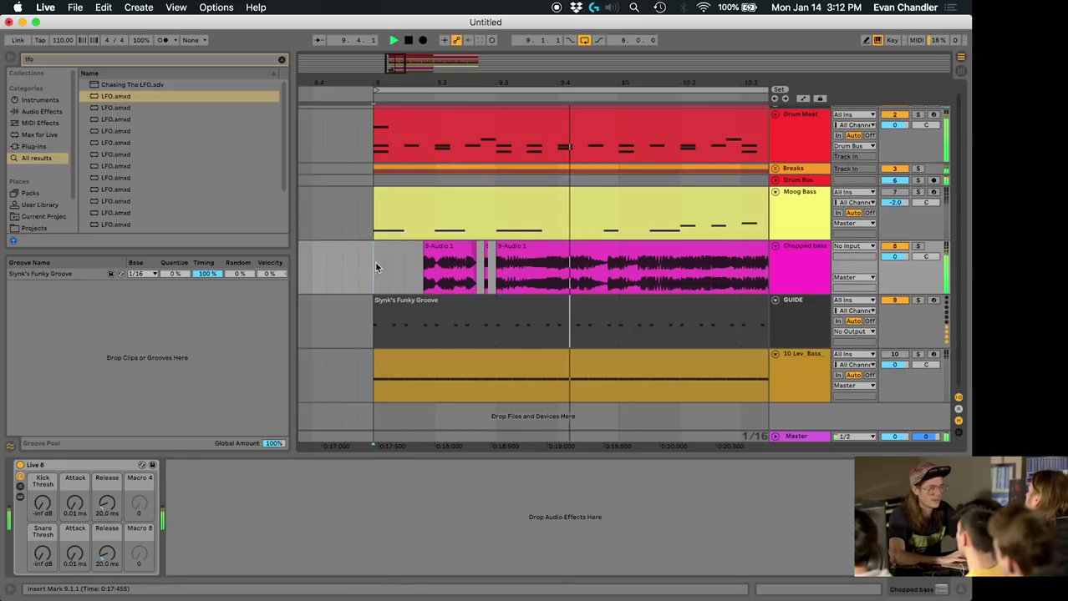
pyautogui.press('space')
pyautogui.press('space')
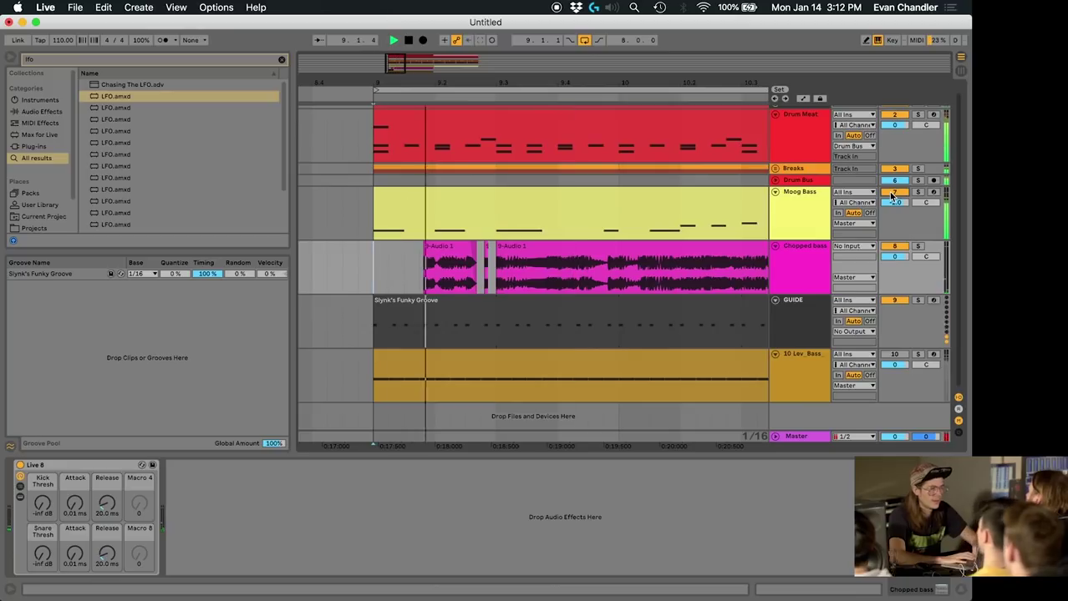
pyautogui.press('space')
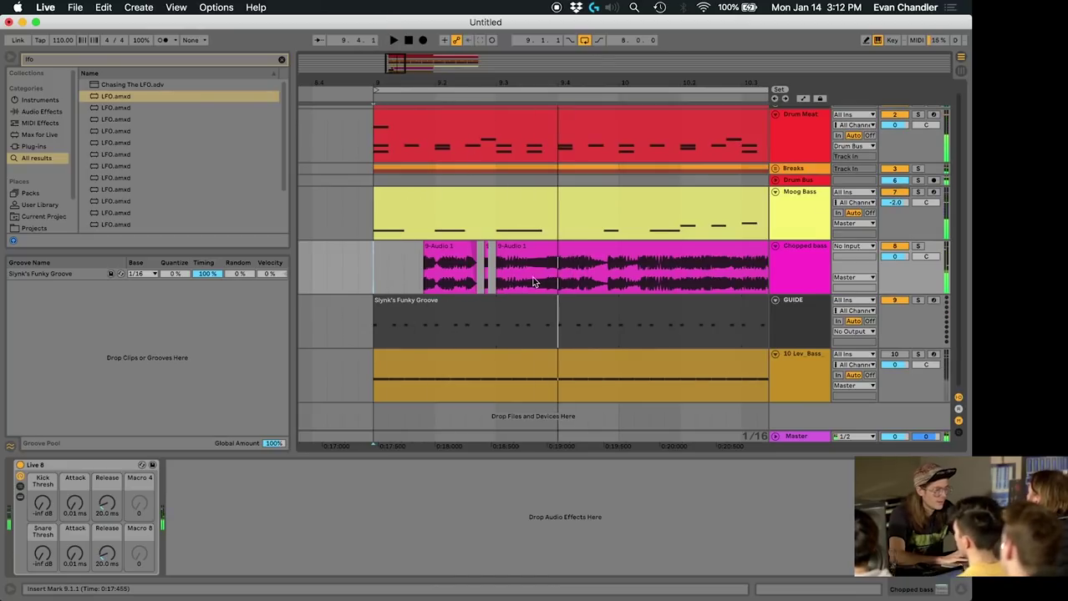
# - Delete the Moog Bass notes from 9.2.1 to 9.2.3 and from 9.3.1 to 9.3.4
pyautogui.click(528, 271)
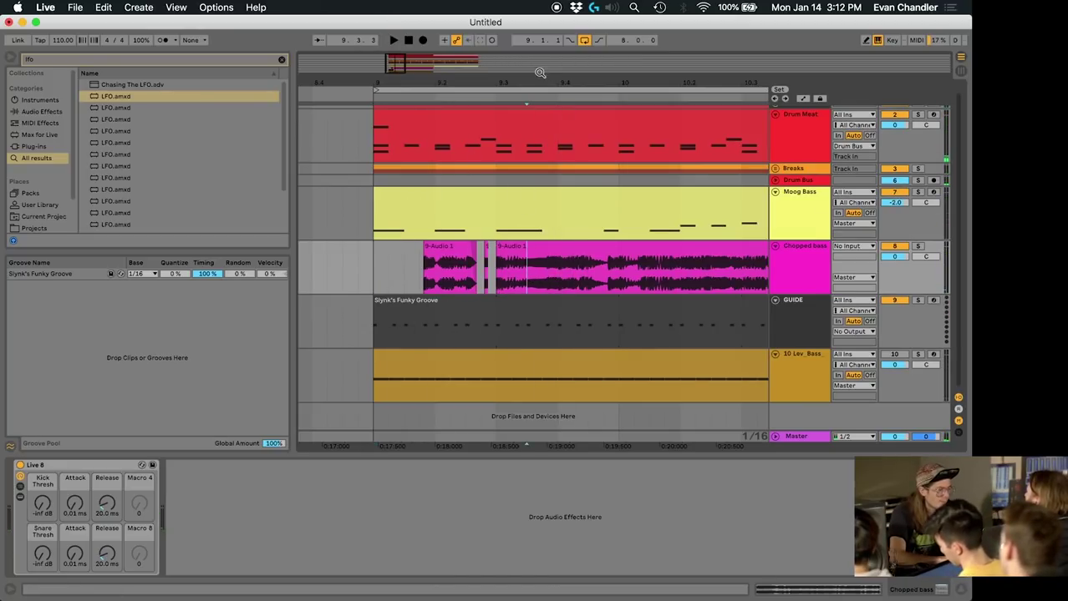
pyautogui.moveTo(540, 70); pyautogui.dragTo(591, 195)
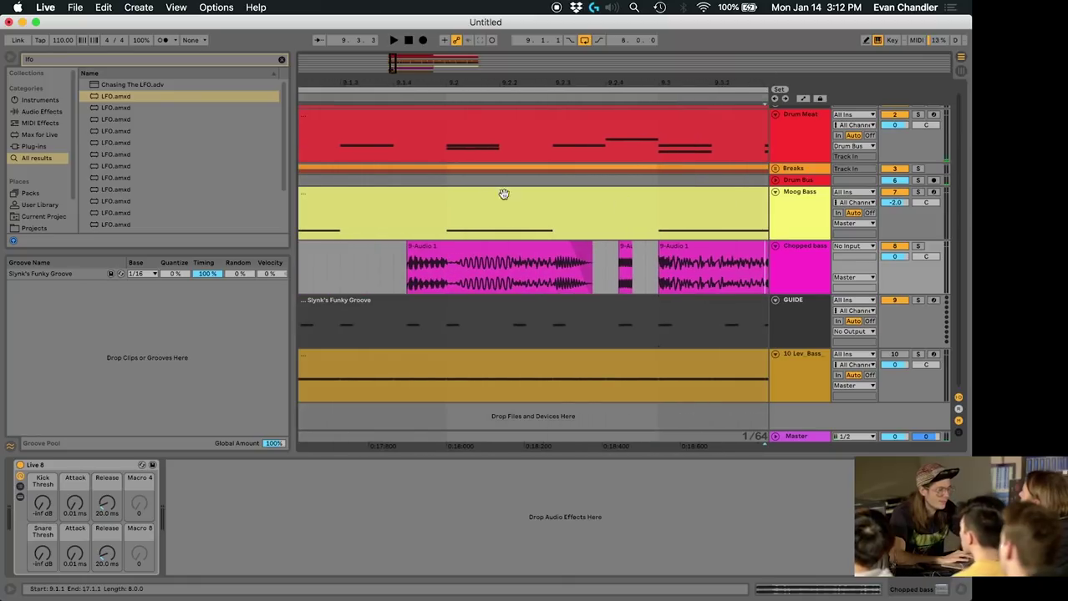
pyautogui.moveTo(447, 227); pyautogui.dragTo(555, 224)
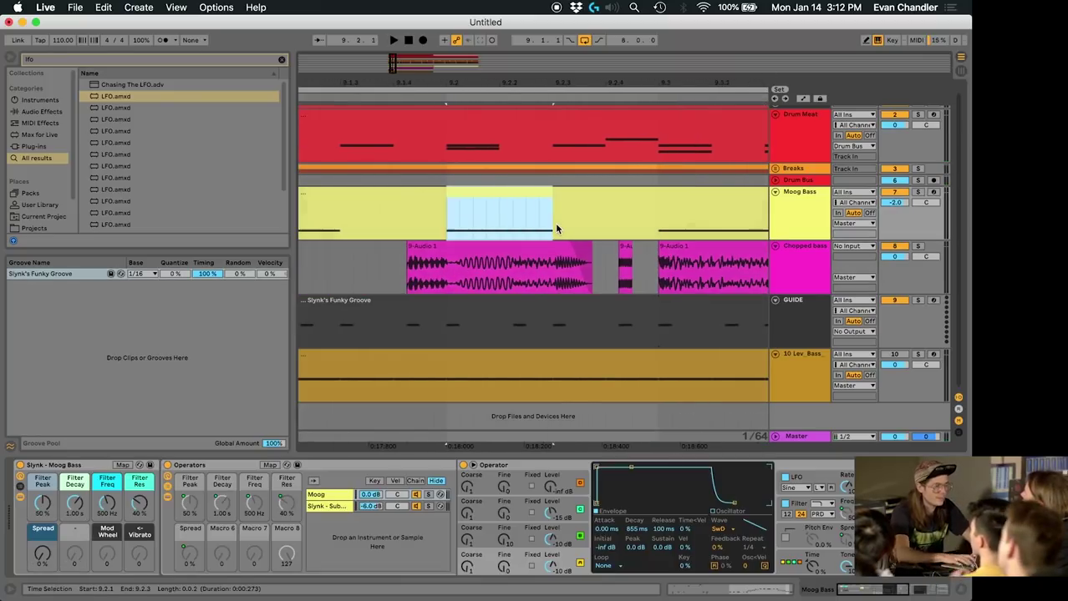
pyautogui.hscroll(6, 495, 221)
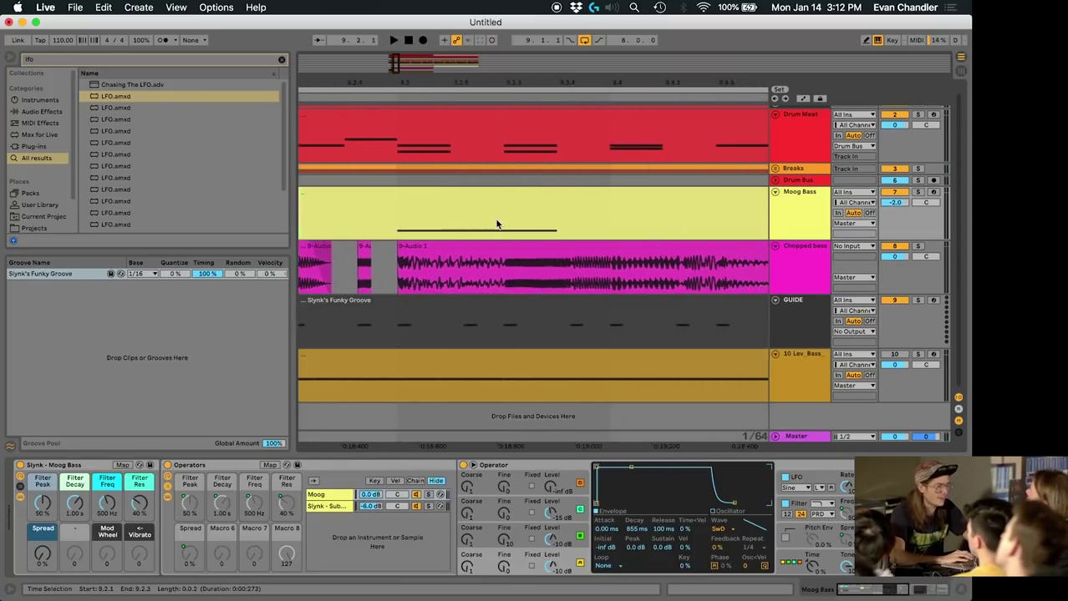
pyautogui.moveTo(396, 214); pyautogui.dragTo(551, 221)
pyautogui.press('Delete')
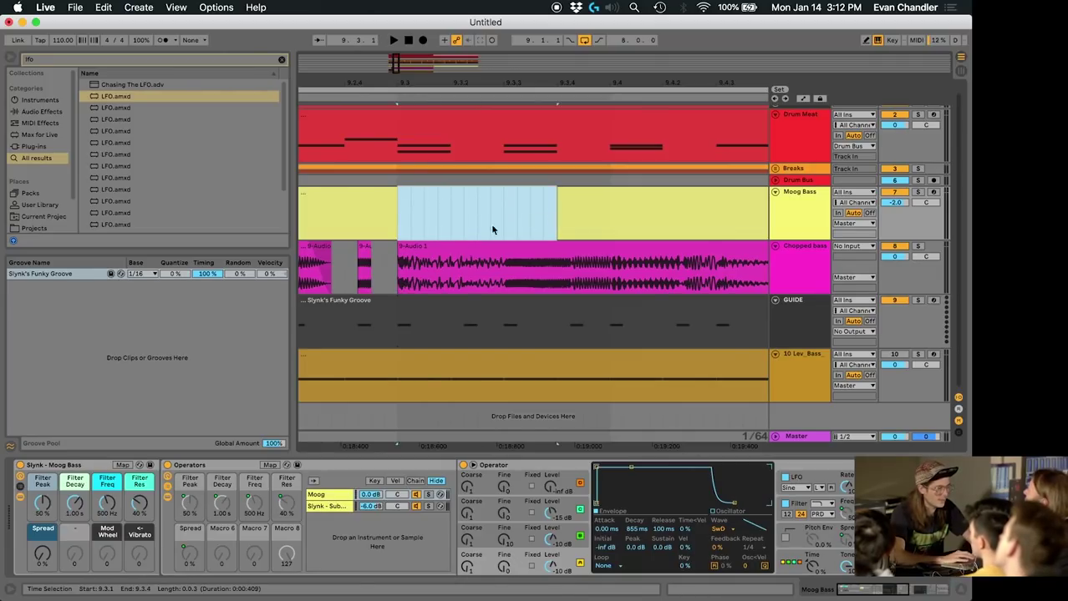
# - Audition from 9.3.1 and delete the Chopped bass audio from the guide note at 9.4.2 to just after 9.4.3
pyautogui.click(397, 275)
pyautogui.press('space')
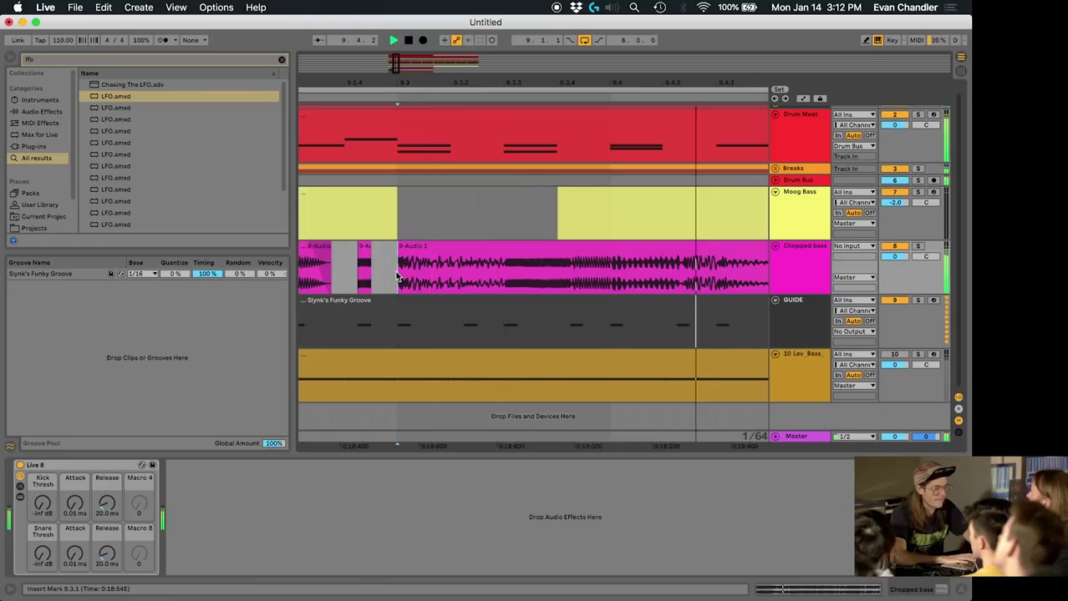
pyautogui.click(610, 279)
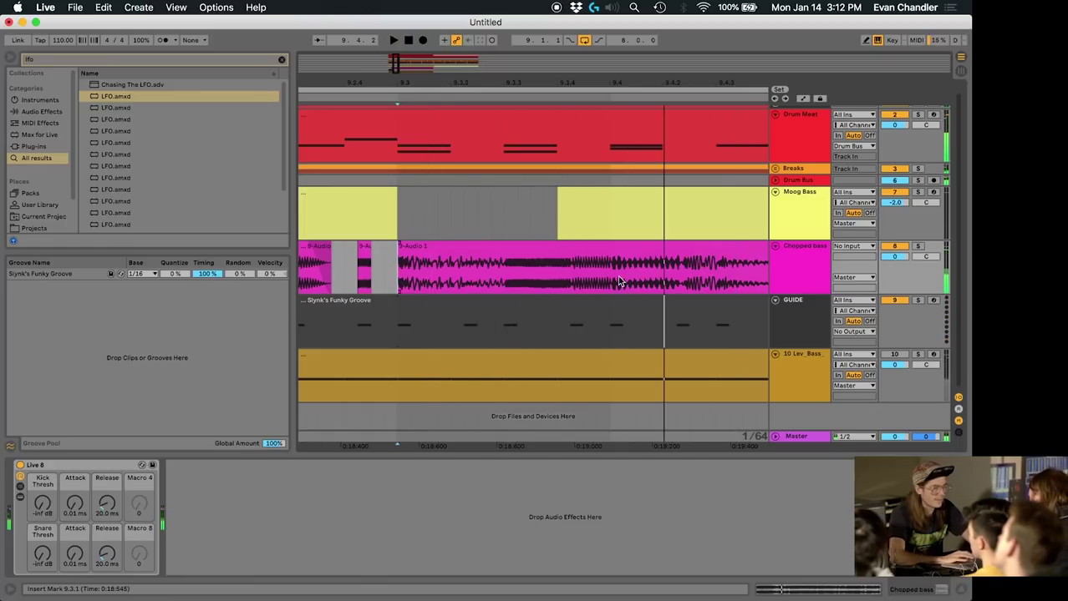
pyautogui.moveTo(676, 284); pyautogui.dragTo(742, 284)
pyautogui.press('Delete')
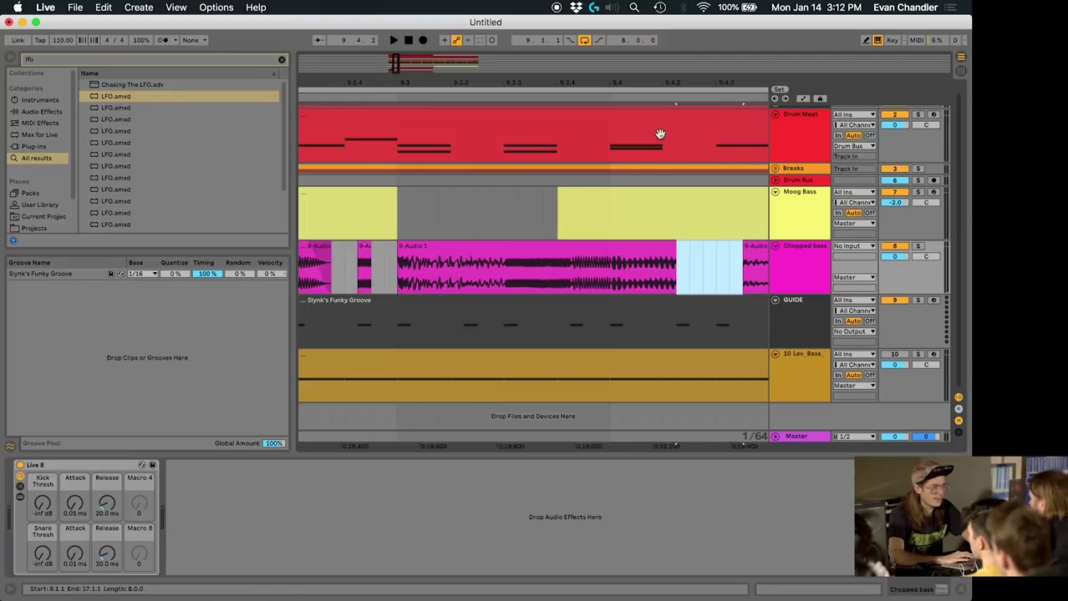
# - Audition the new gap and trim the start of the following Chopped bass audio to bar 10
pyautogui.click(476, 219)
pyautogui.press('space')
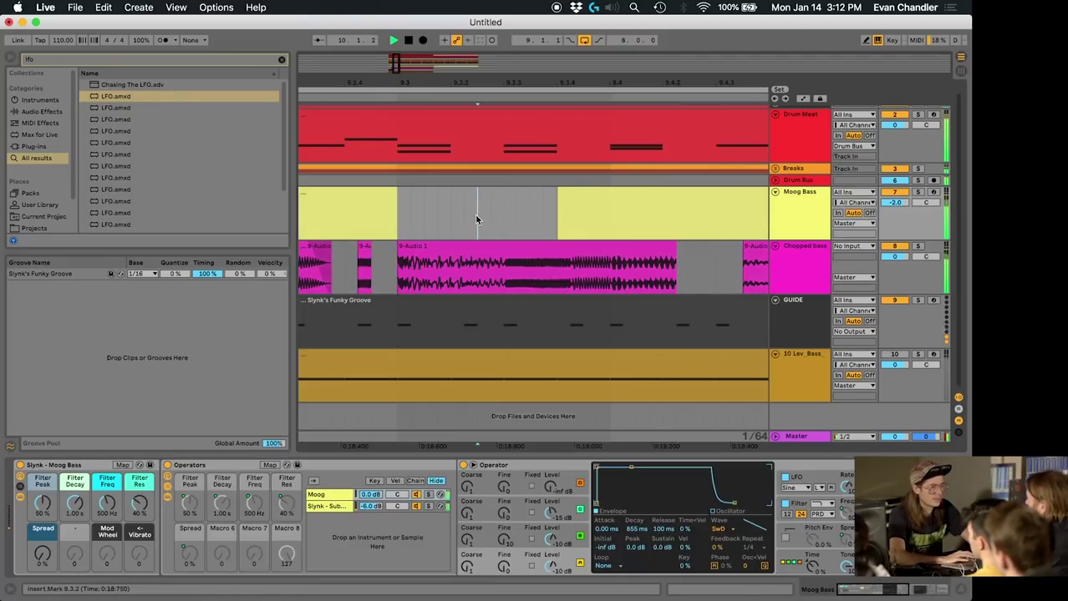
pyautogui.press('space')
pyautogui.hscroll(5, 482, 256)
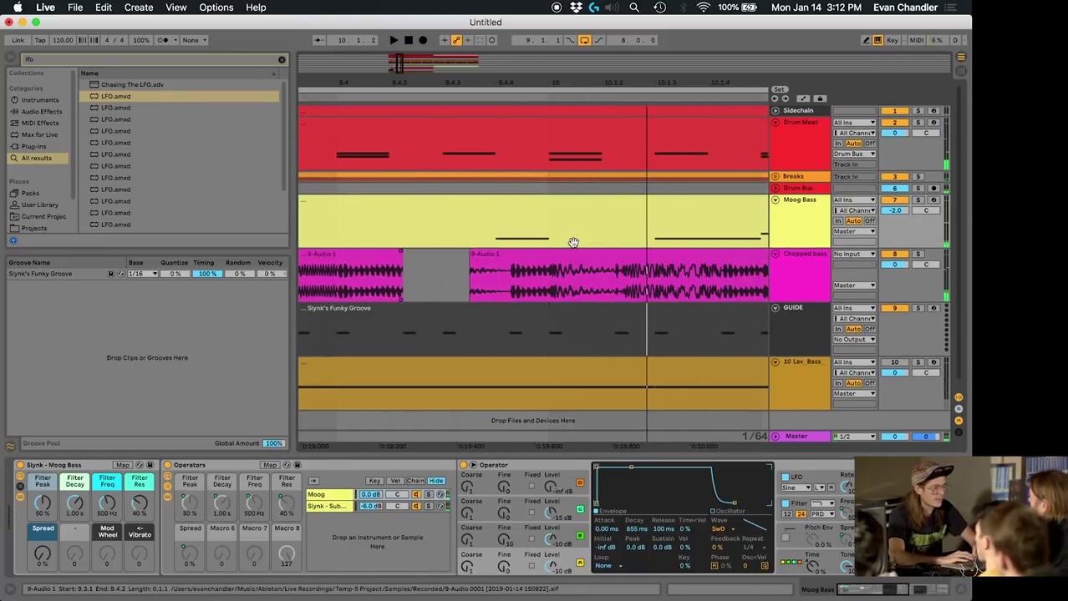
pyautogui.click(501, 256)
pyautogui.press('Delete')
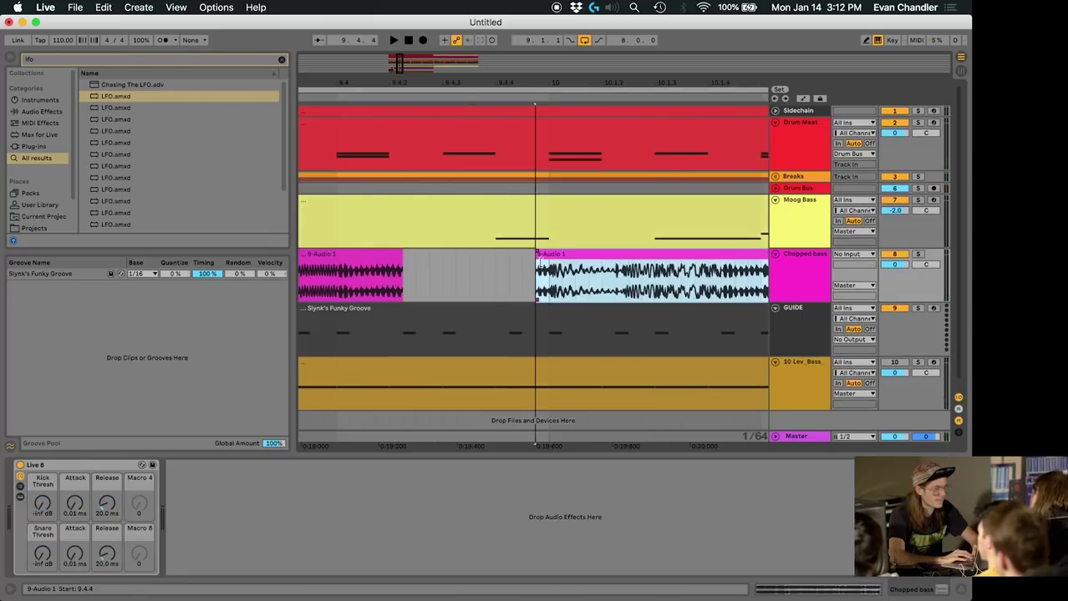
# - Audition the combined Moog Bass and Chopped bass parts from 9.1.1
pyautogui.moveTo(549, 85); pyautogui.dragTo(460, 109)
pyautogui.click(441, 287)
pyautogui.press('space')
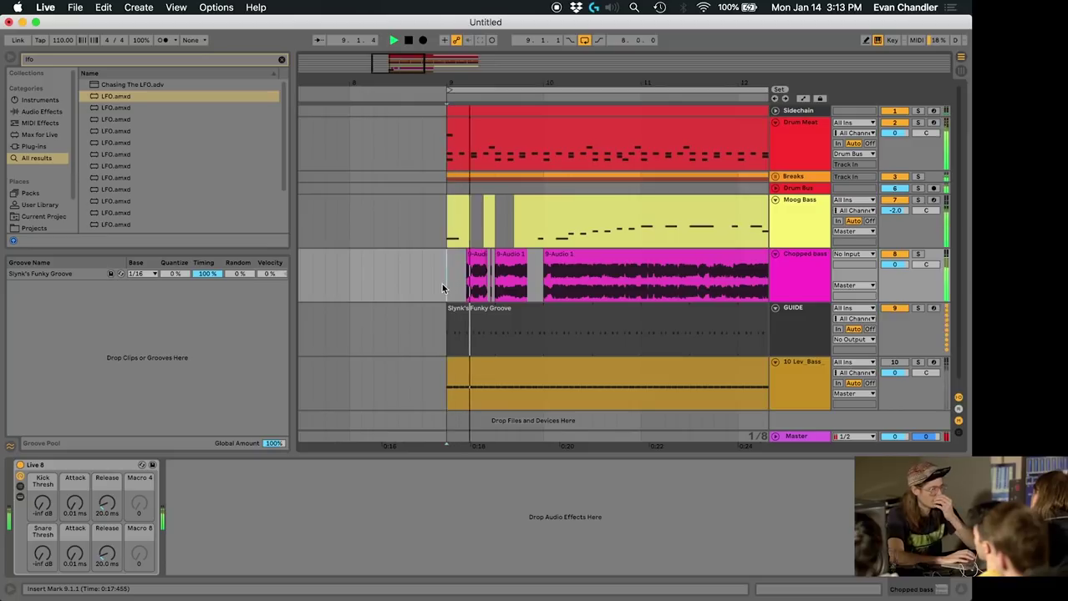
pyautogui.press('space')
# - Split the Chopped bass audio at 10.1.3, trim the following piece to start just after 10.1.4, and audition the 10.1.1 slice
pyautogui.moveTo(571, 86); pyautogui.dragTo(573, 340)
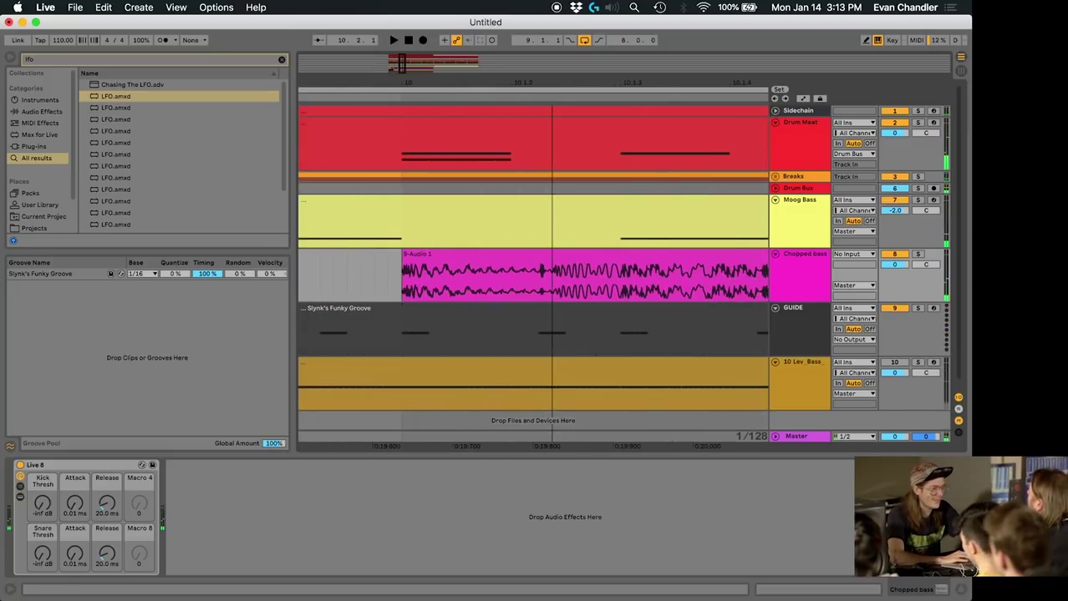
pyautogui.click(621, 289)
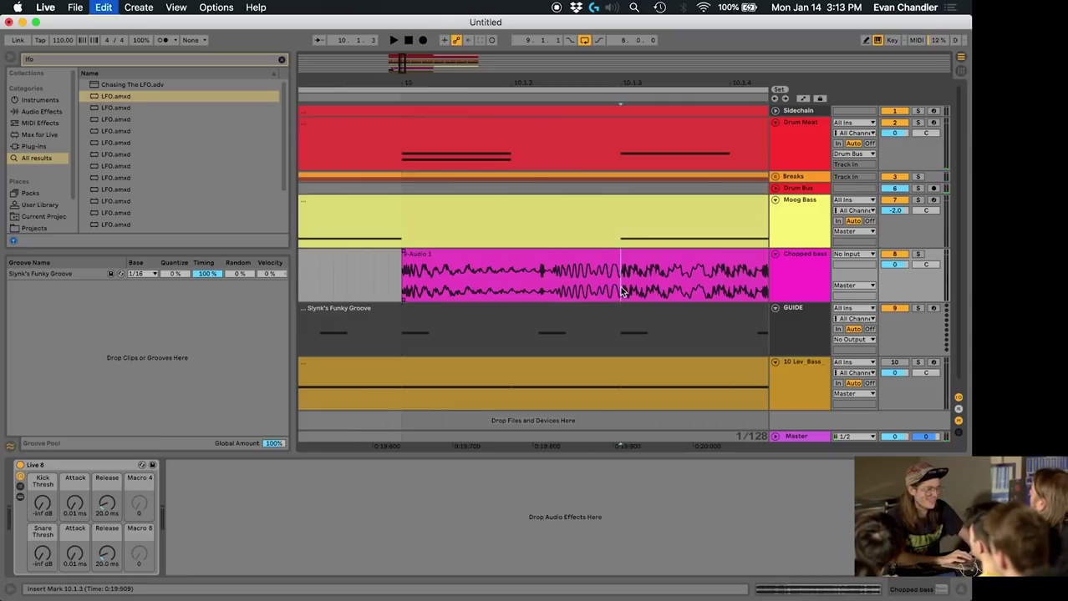
pyautogui.press('super+e')
pyautogui.moveTo(622, 284); pyautogui.dragTo(747, 275)
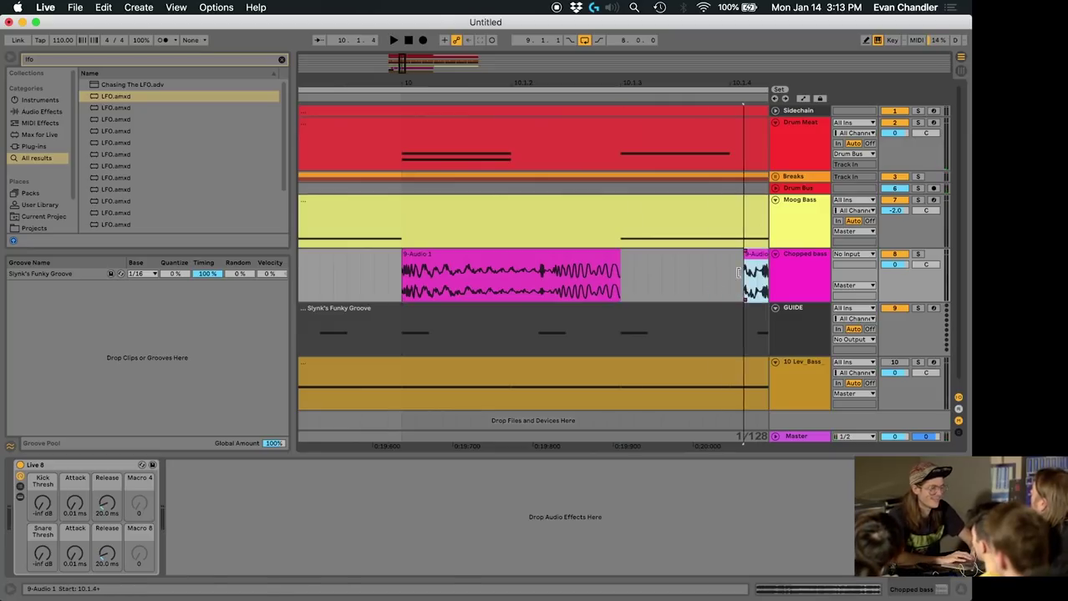
pyautogui.click(523, 264)
pyautogui.press('space')
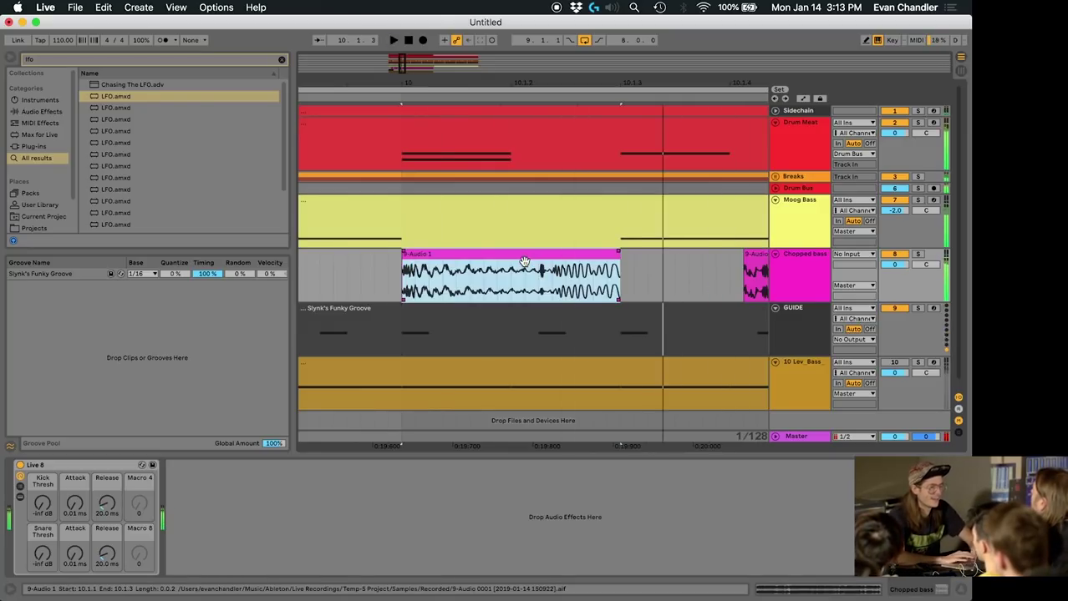
# - Move the remaining uncut Chopped bass audio to 13.1.1 and audition the arrangement from 9.1.1
pyautogui.moveTo(578, 86); pyautogui.dragTo(458, 66)
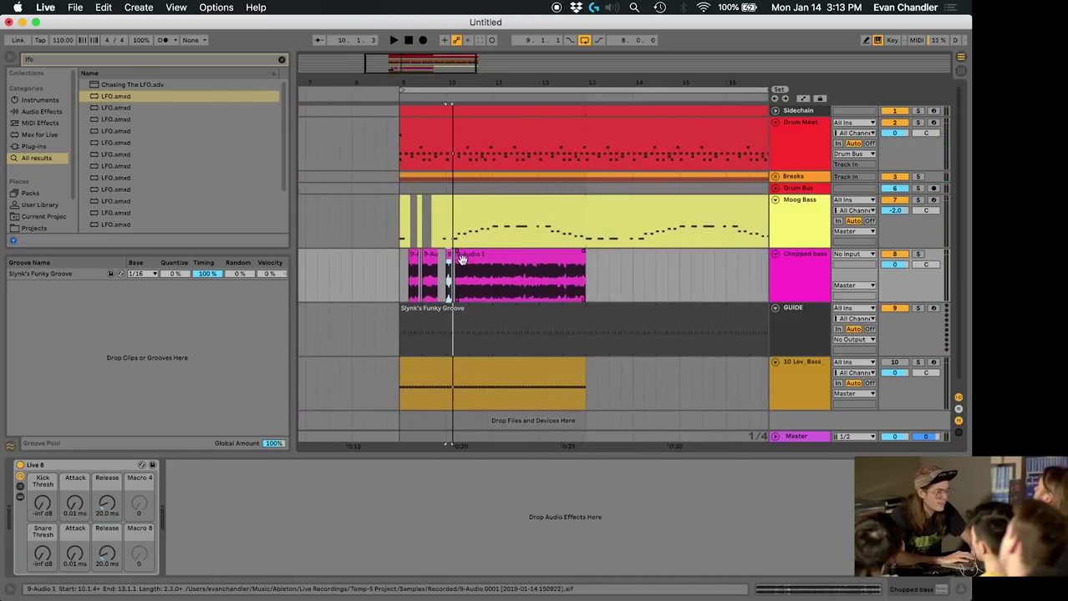
pyautogui.moveTo(455, 259); pyautogui.dragTo(600, 248)
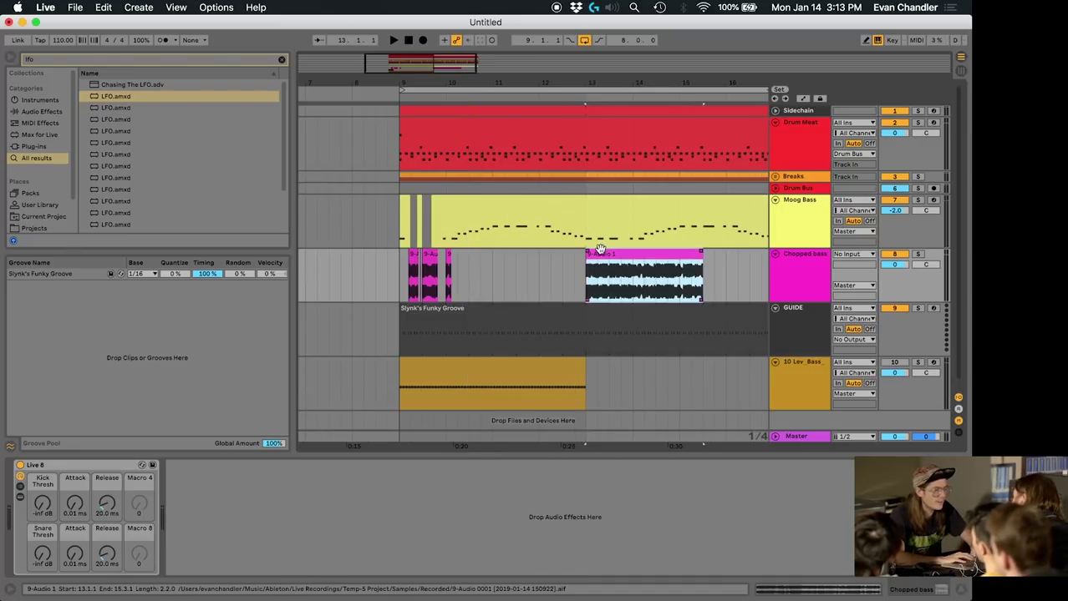
pyautogui.moveTo(601, 80)
pyautogui.mouseDown()
pyautogui.moveTo(505, 81)
pyautogui.moveTo(541, 81)
pyautogui.mouseUp()
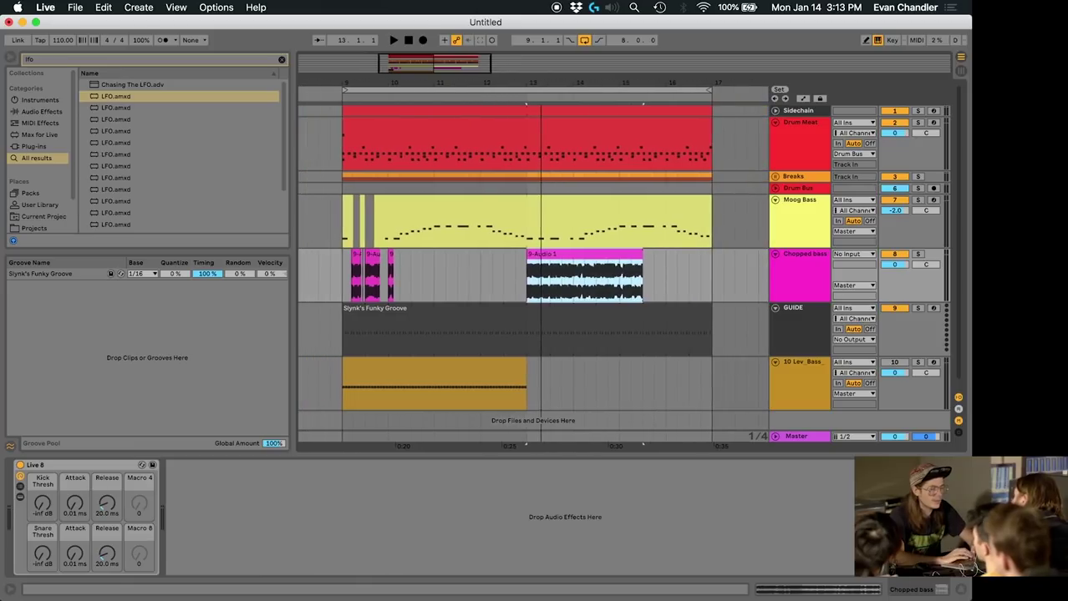
pyautogui.click(341, 279)
pyautogui.press('space')
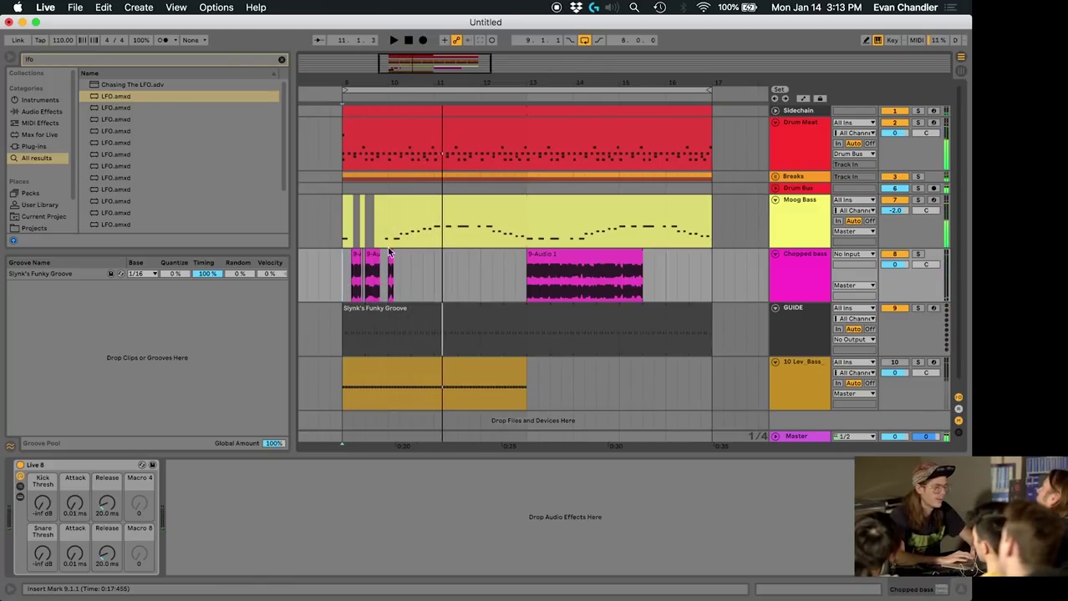
# - Copy the Moog Bass section from 10.2.1 to 11.1.1 onto the 10 Lev_Bass track at 10.2.1
pyautogui.moveTo(400, 224); pyautogui.dragTo(435, 242)
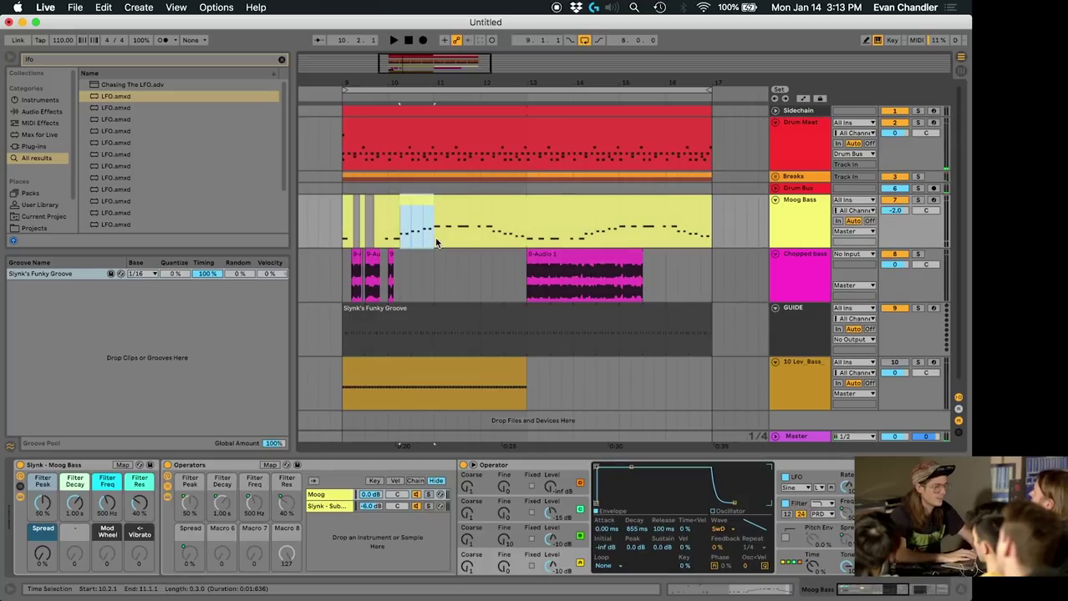
pyautogui.click(399, 396)
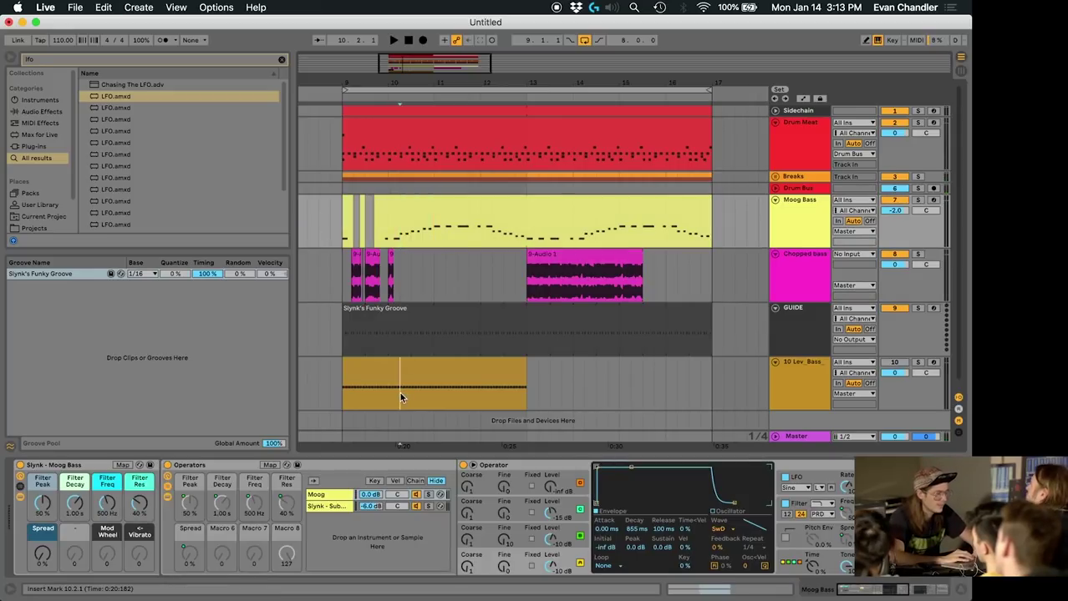
pyautogui.moveTo(399, 392); pyautogui.dragTo(434, 393)
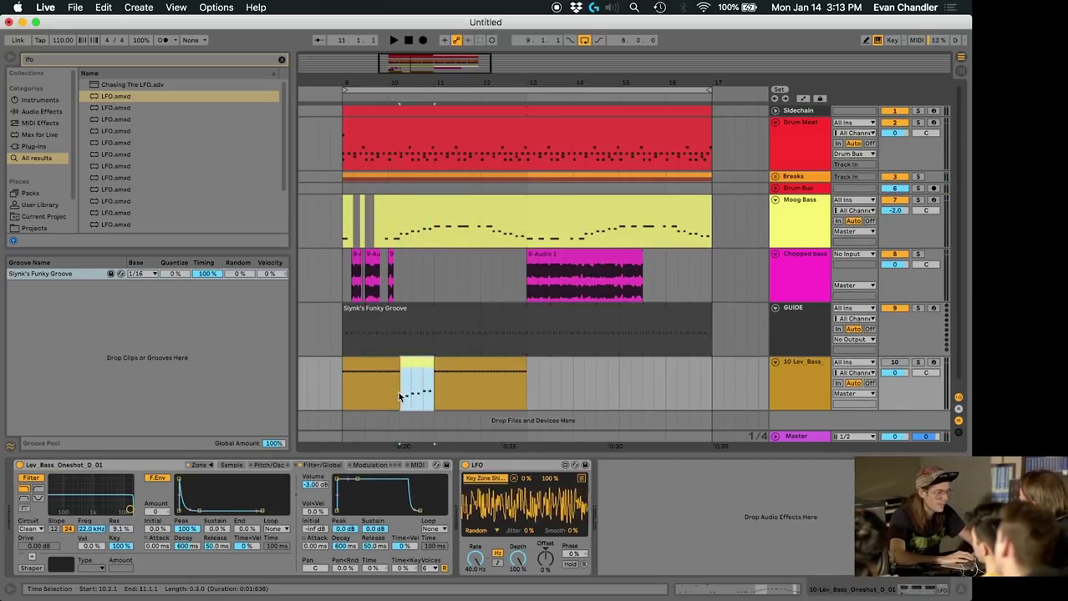
# - Open the copied clip on 10 Lev_Bass, select all its notes and transpose them up one octave
pyautogui.doubleClick(417, 376)
pyautogui.click(398, 481)
pyautogui.press('super+a')
pyautogui.hotkey('shift', 'Up')
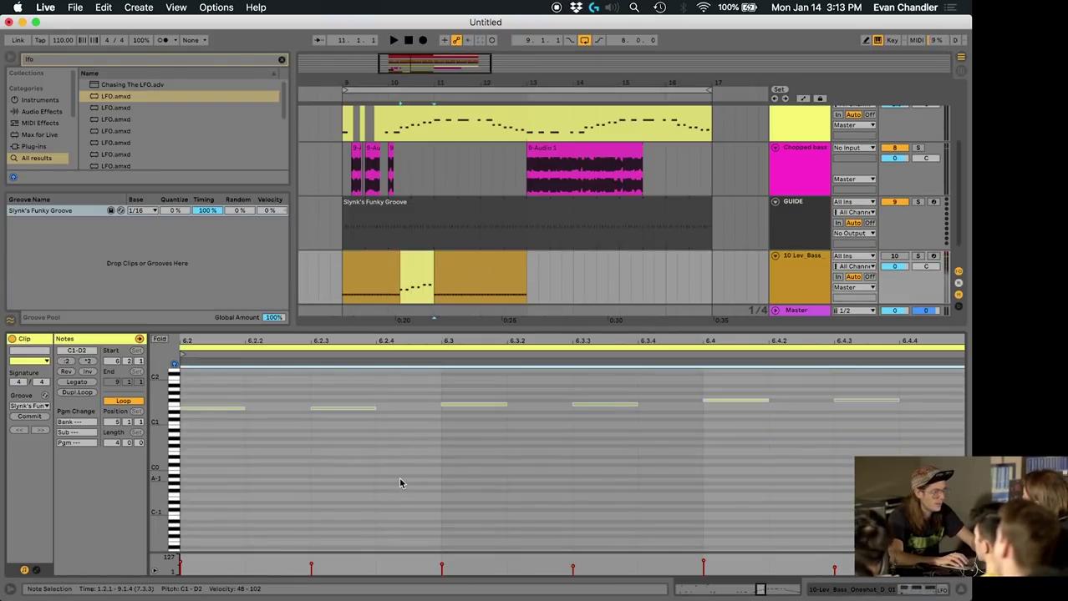
# - Try to duplicate all notes of the copied clip and shift the duplicates earlier so they fill the gaps
pyautogui.press('super+d')
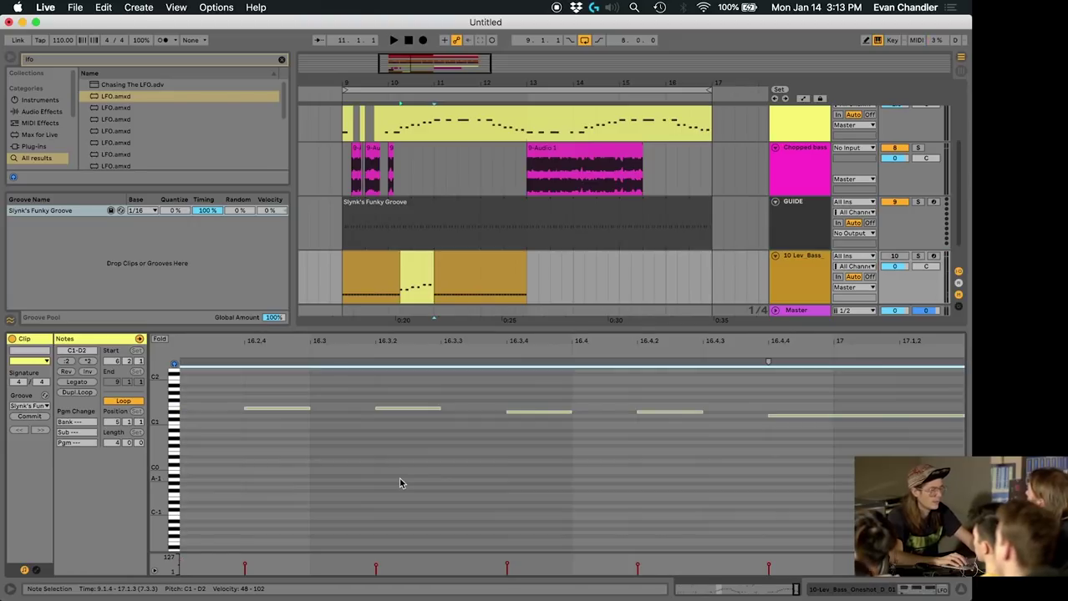
pyautogui.press('Left')
pyautogui.press('Left')
pyautogui.press('Left')
pyautogui.press('Left')
pyautogui.press('Left')
pyautogui.press('Left')
pyautogui.press('Left')
pyautogui.press('Left')
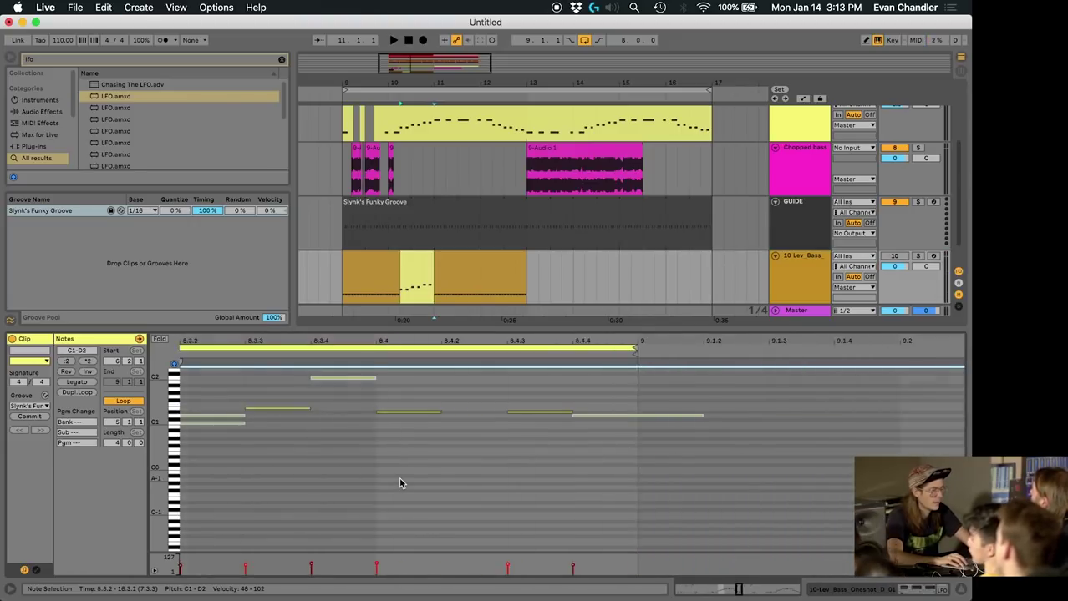
pyautogui.press('Left')
pyautogui.press('Left')
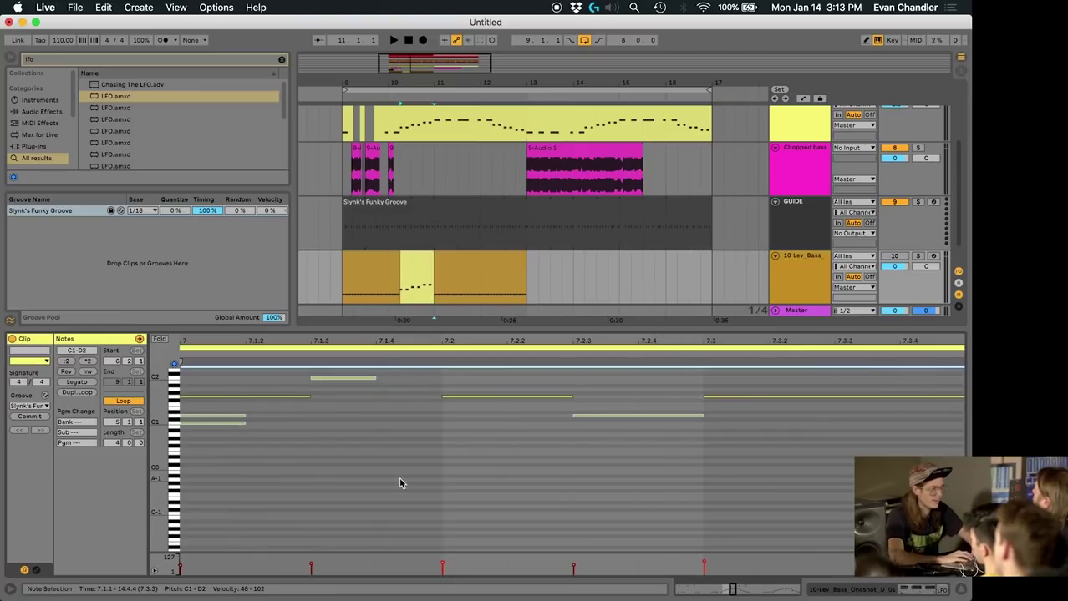
pyautogui.click(453, 367)
pyautogui.moveTo(472, 343); pyautogui.dragTo(478, 337)
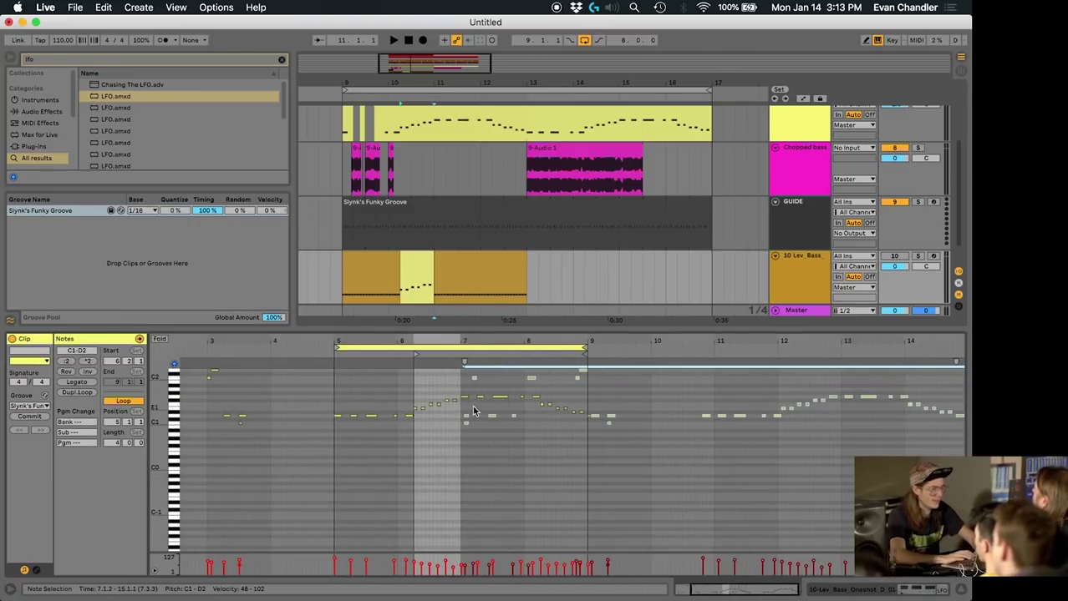
# - Copy the notes between 6.1.3 and 6.4.4 into the gaps between them for continuous sixteenths, and delete the notes just before 6.2
pyautogui.moveTo(414, 379); pyautogui.dragTo(455, 431)
pyautogui.press('super+c')
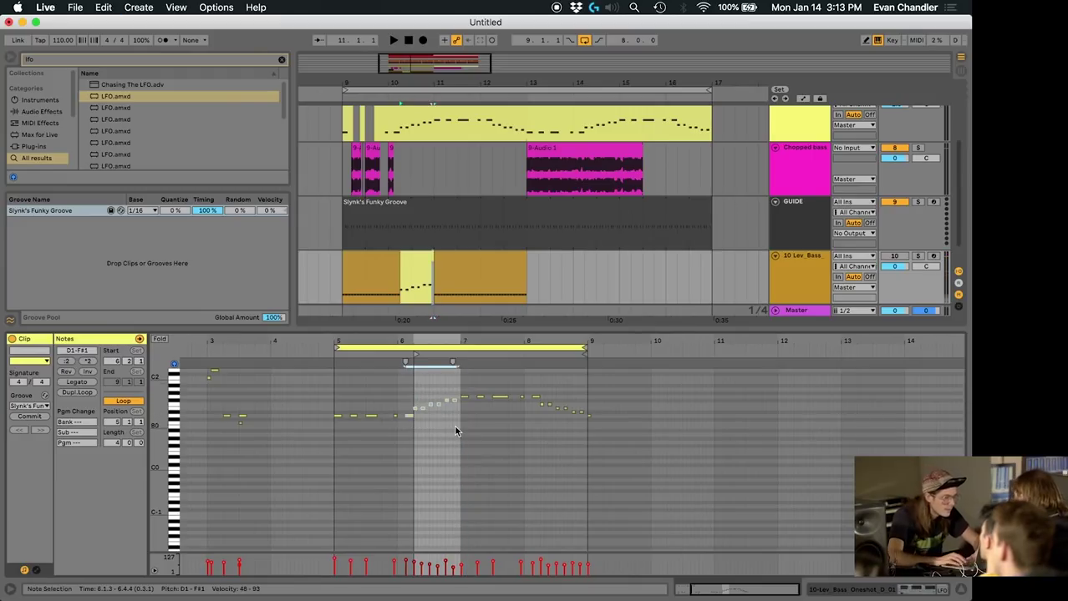
pyautogui.press('super+v')
pyautogui.click(444, 424)
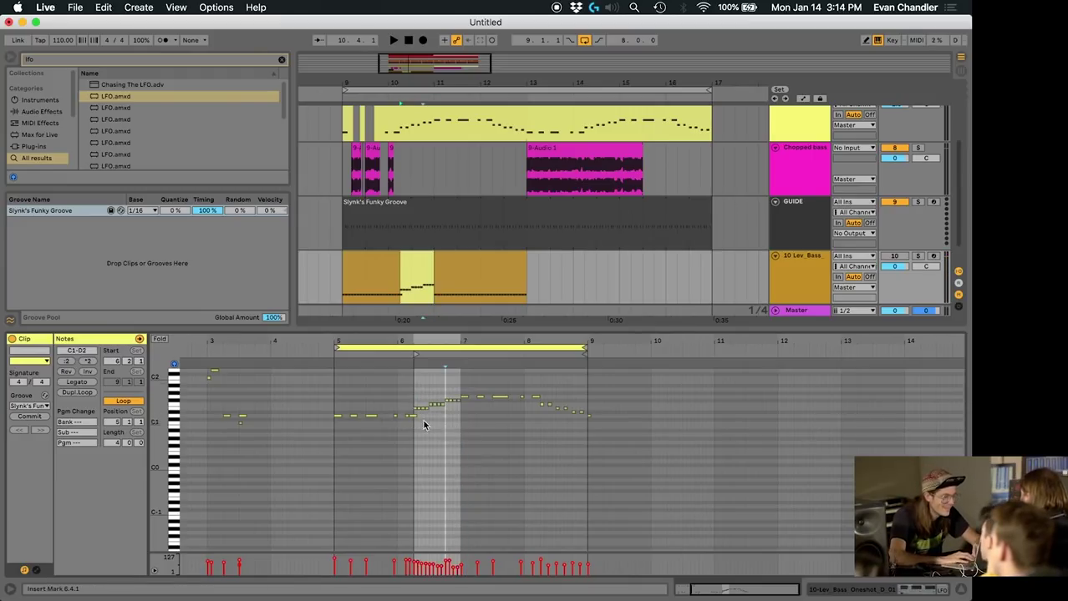
pyautogui.moveTo(420, 418); pyautogui.dragTo(397, 419)
pyautogui.press('Delete')
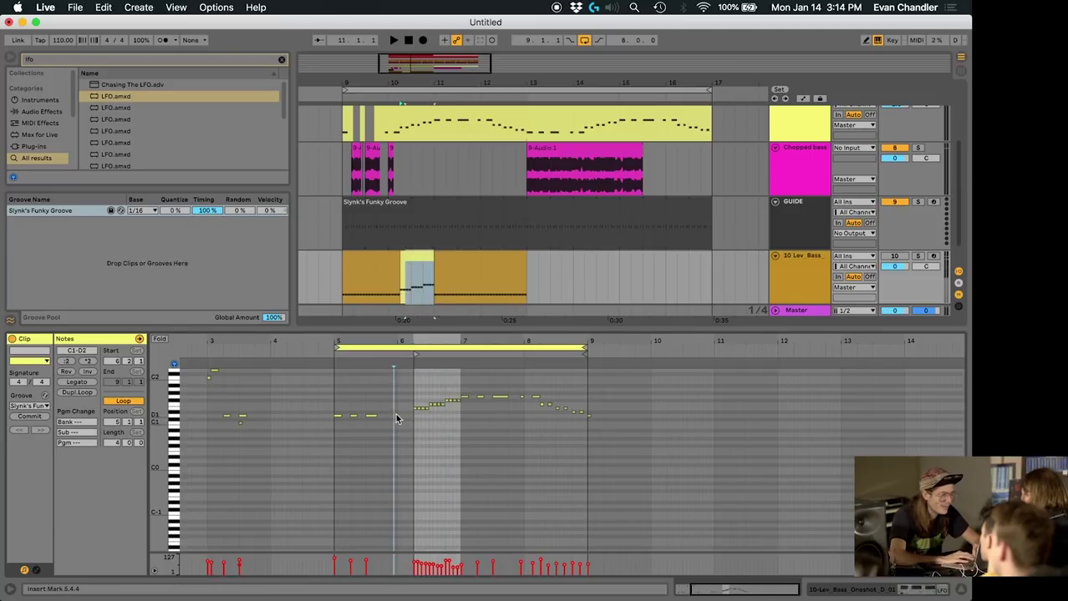
pyautogui.moveTo(435, 334); pyautogui.dragTo(442, 338)
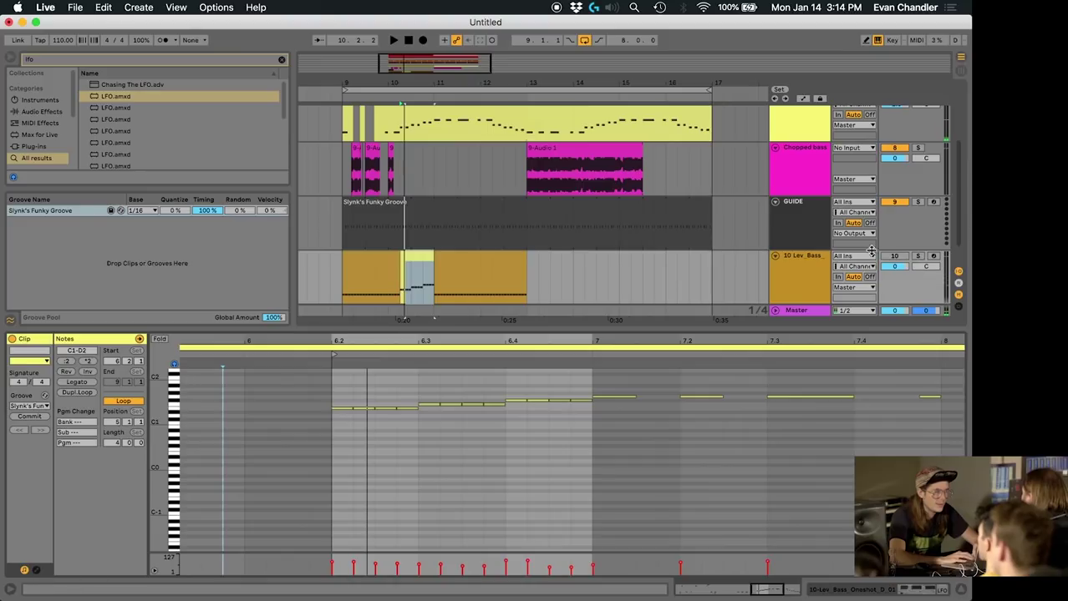
# - Open the 10 Lev_Bass track's Sampler zone list and delete all the Lev_Bass_Oneshot_D samples
pyautogui.doubleClick(802, 260)
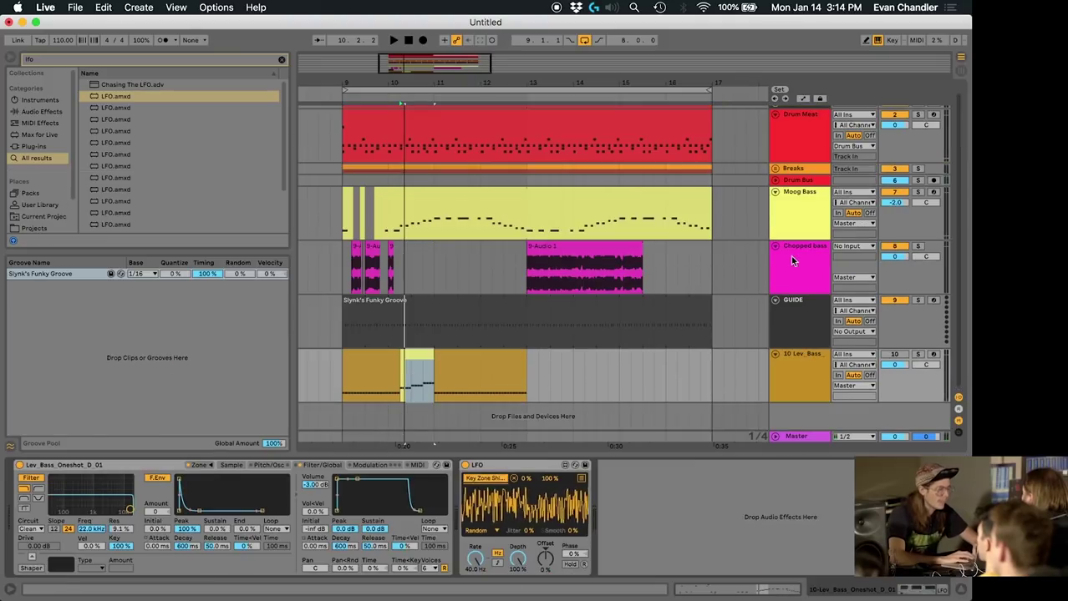
pyautogui.click(195, 466)
pyautogui.click(361, 404)
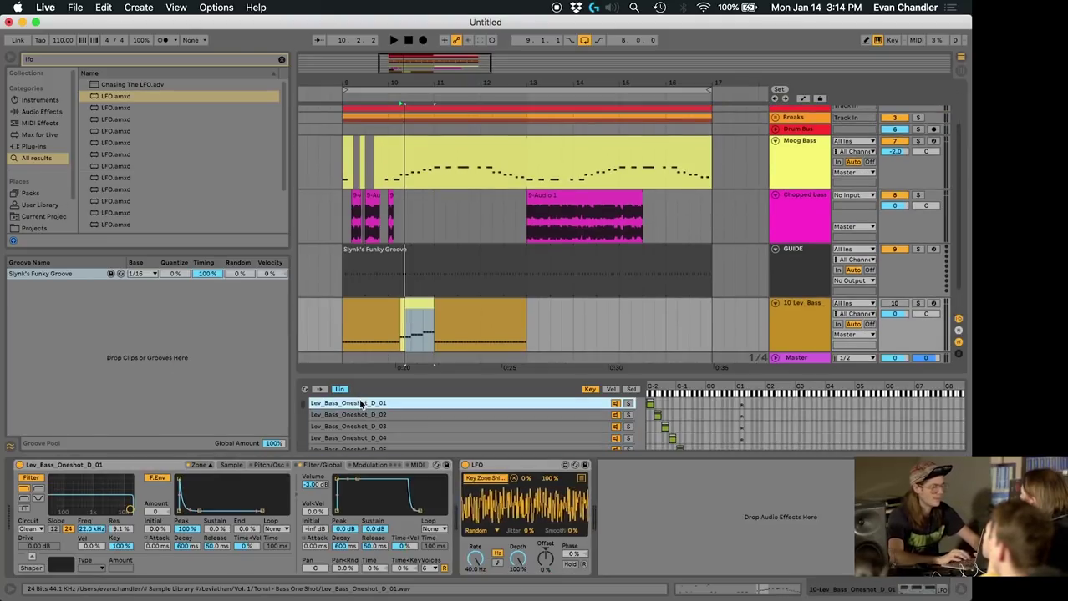
pyautogui.press('BackSpace')
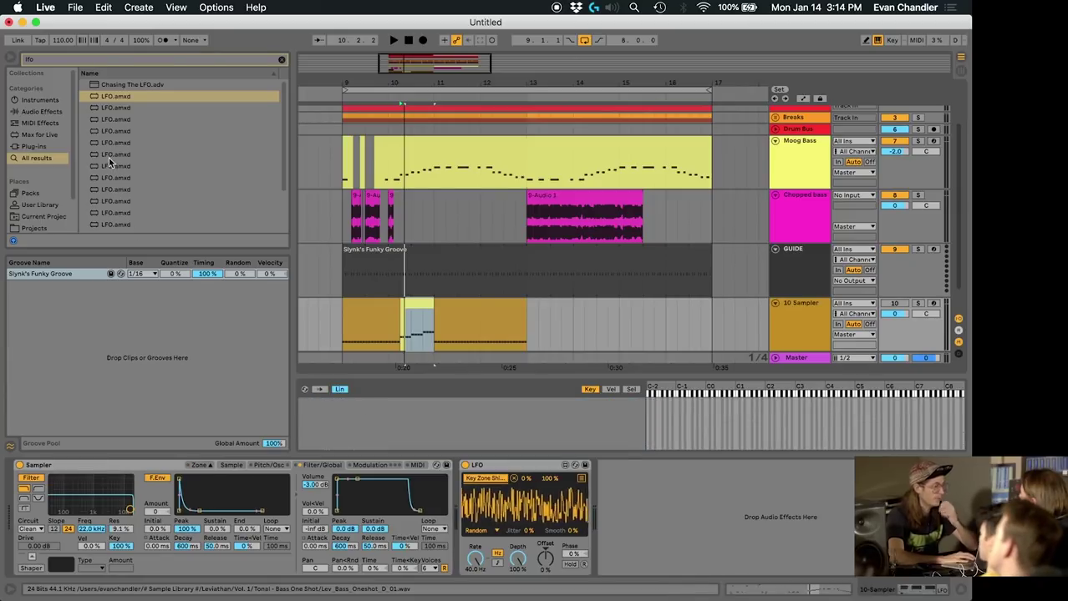
# - Clear the lfo search, hide the groove pool and browse the # Sample Library folder to the Lev_Bass_Oneshot_F# samples
pyautogui.click(38, 157)
pyautogui.scroll(-2, 37, 179)
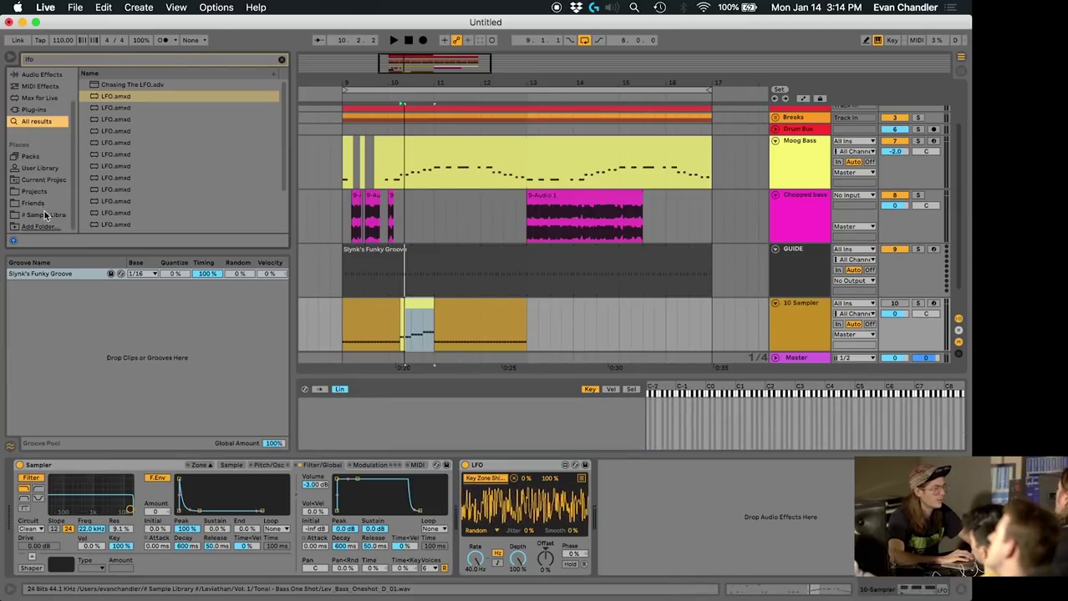
pyautogui.click(46, 215)
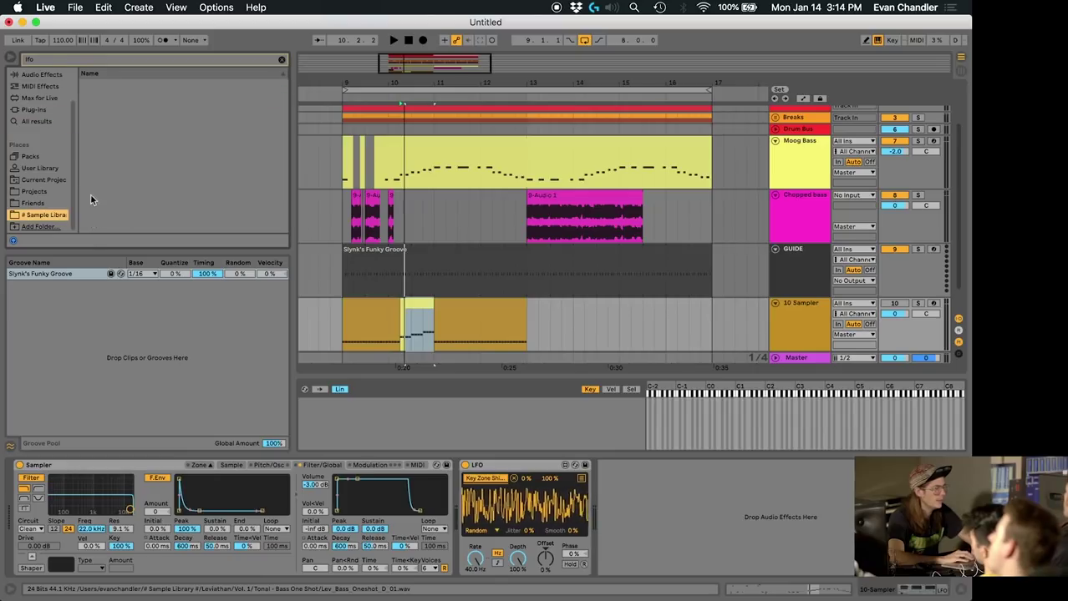
pyautogui.click(11, 448)
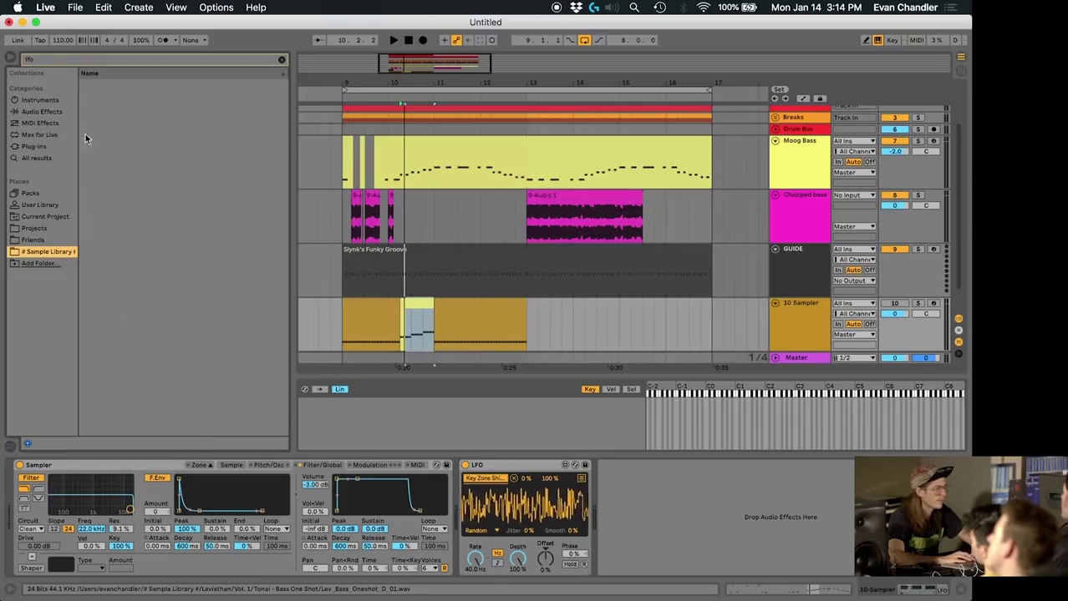
pyautogui.click(282, 60)
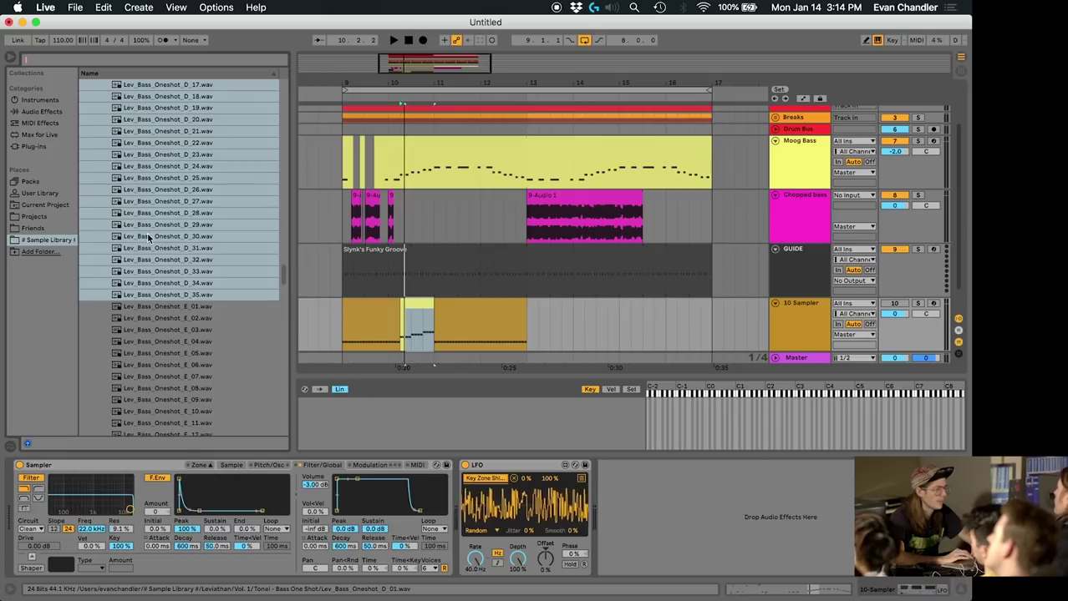
pyautogui.scroll(-3, 148, 239)
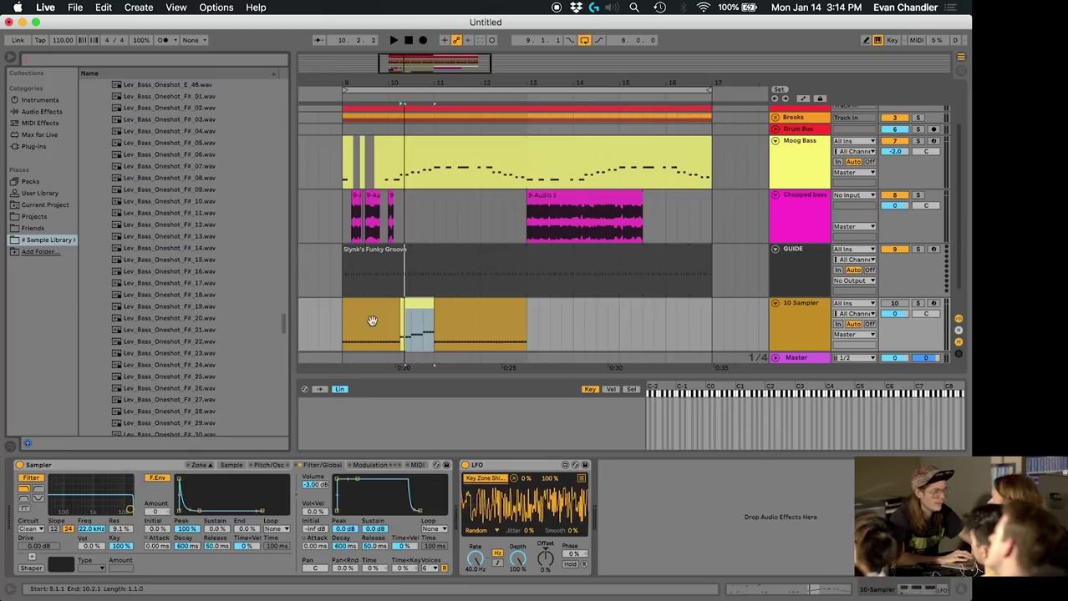
# - Check the pitch of the clip's note at 6.4 and select samples Lev_Bass_Oneshot_F#_01 through F#_38 in the library
pyautogui.doubleClick(426, 306)
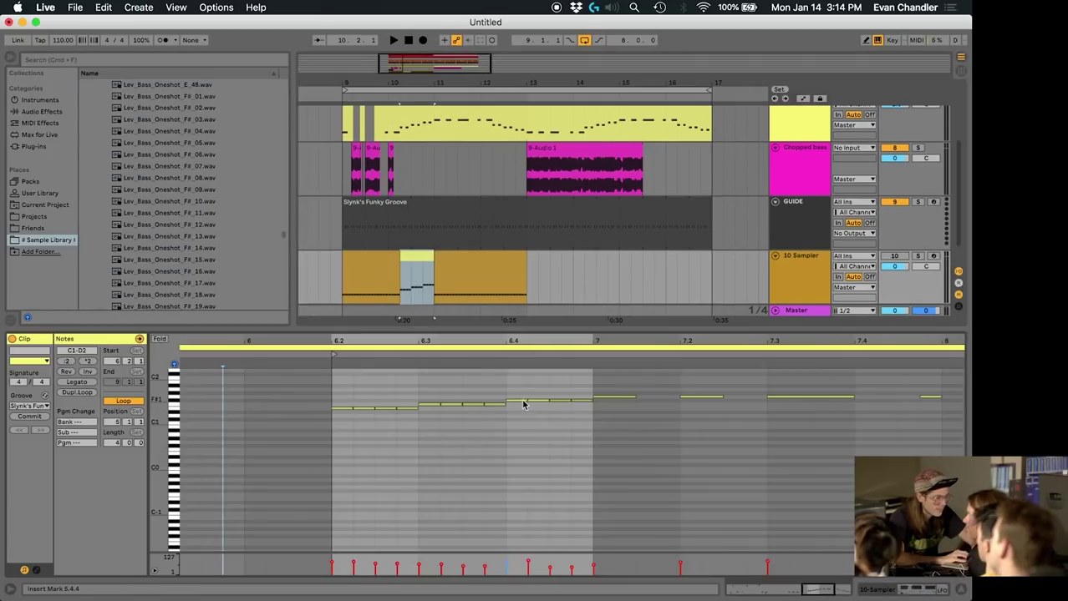
pyautogui.click(519, 403)
pyautogui.scroll(1, 227, 243)
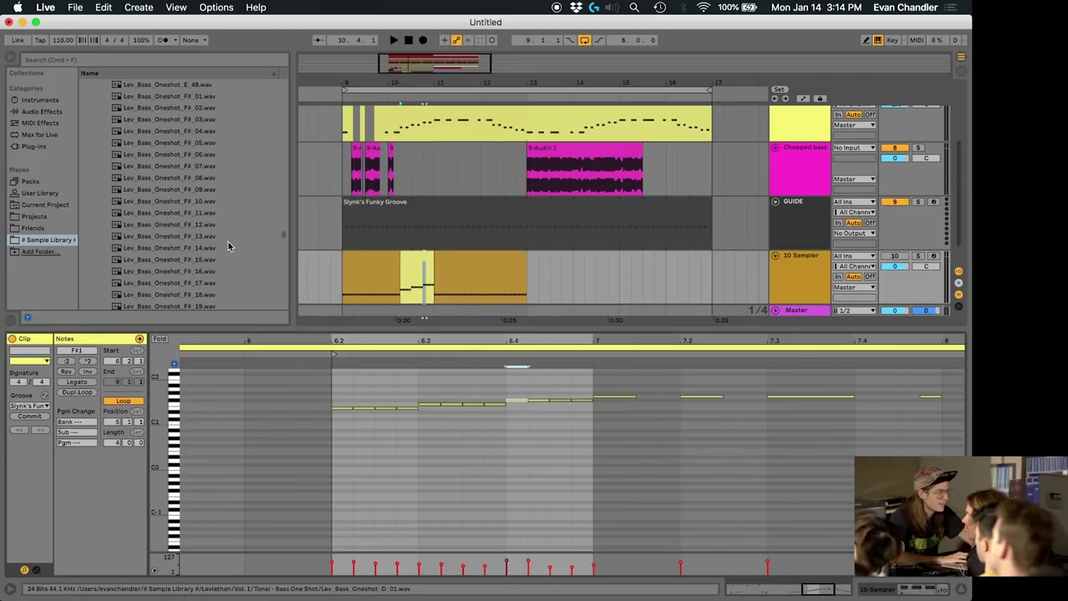
pyautogui.scroll(2, 186, 192)
pyautogui.click(174, 181)
pyautogui.scroll(-4, 216, 189)
pyautogui.scroll(-5, 215, 190)
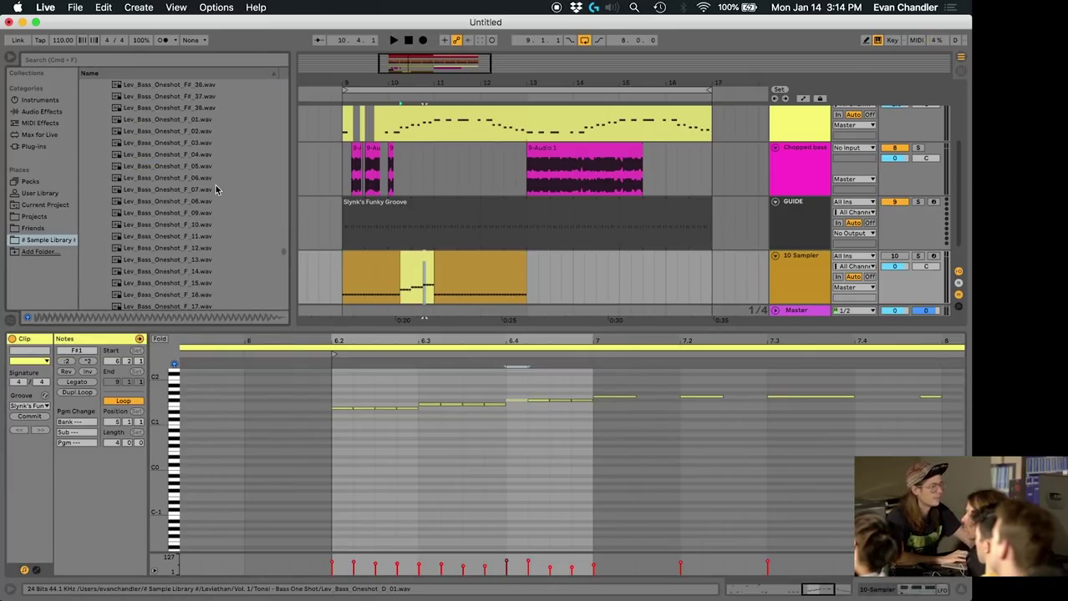
pyautogui.keyDown('shift'); pyautogui.click(189, 122); pyautogui.keyUp('shift')
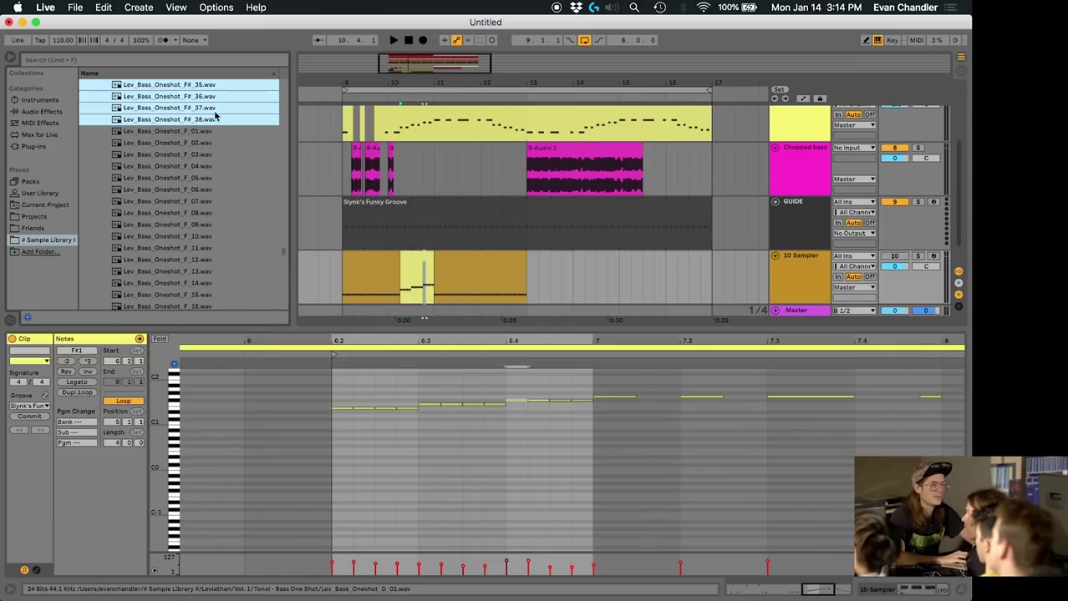
# - Load the selected F# one-shots into the track's Sampler and distribute their key zones evenly across the keyboard
pyautogui.click(805, 266)
pyautogui.moveTo(188, 108); pyautogui.dragTo(422, 422)
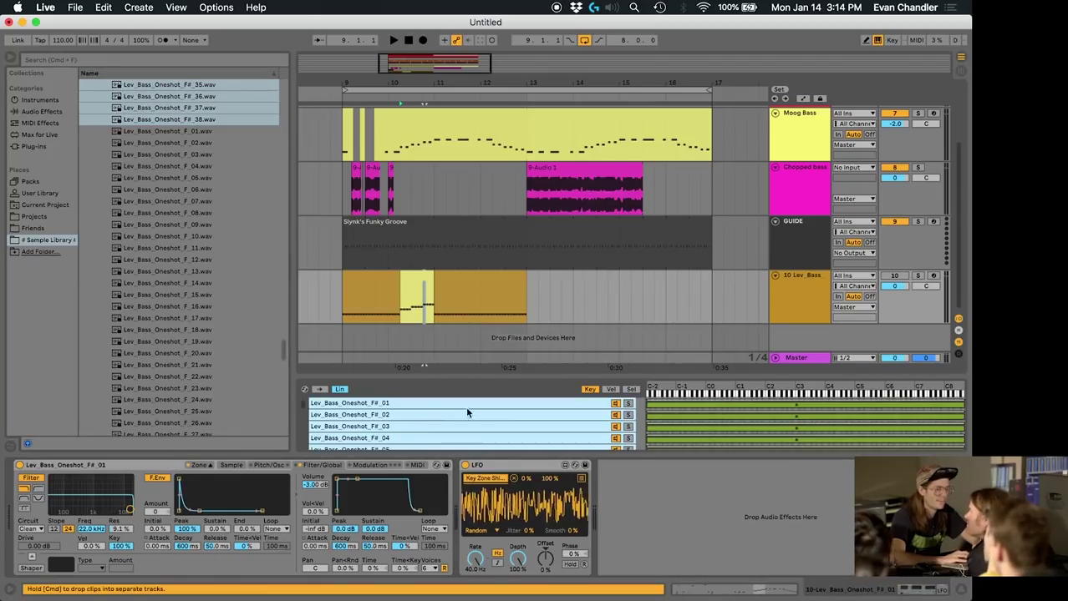
pyautogui.rightClick(673, 410)
pyautogui.click(697, 425)
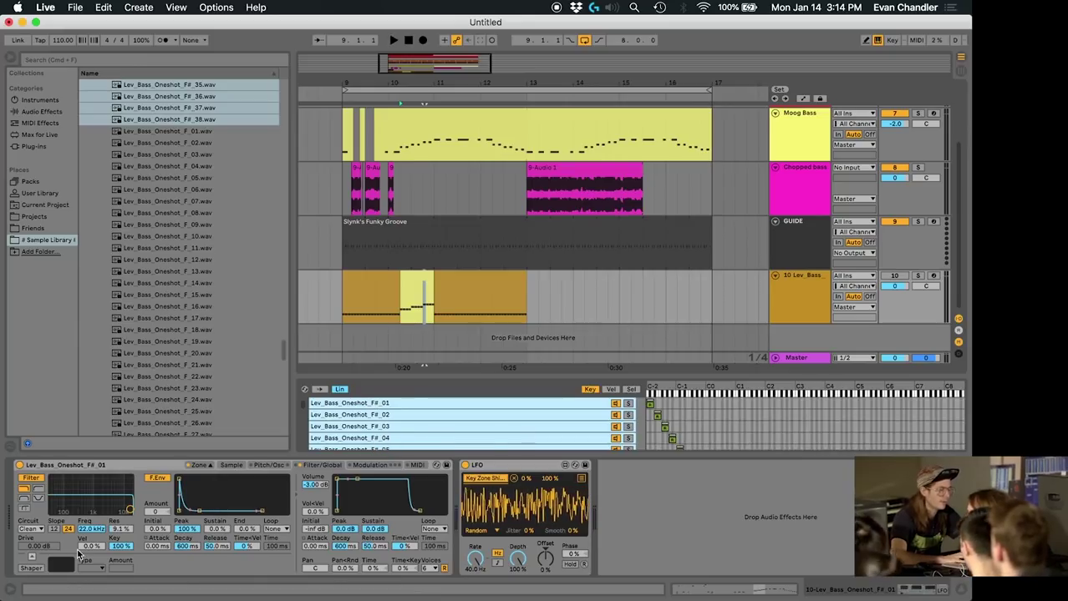
pyautogui.click(197, 466)
pyautogui.click(197, 466)
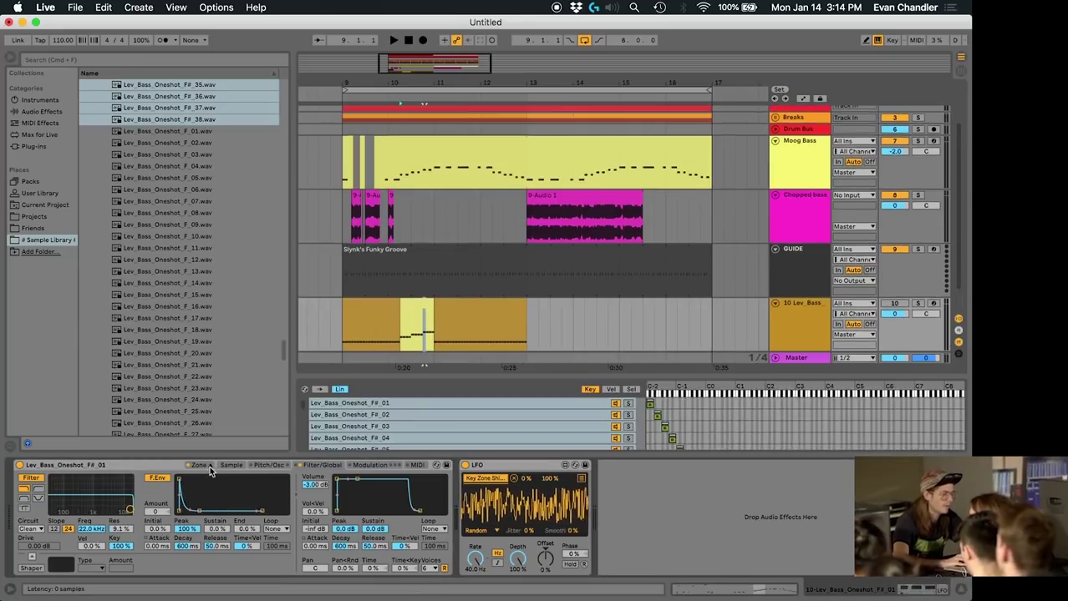
# - Set the root key of all 38 loaded samples to F#1
pyautogui.click(226, 467)
pyautogui.moveTo(70, 566); pyautogui.dragTo(70, 543)
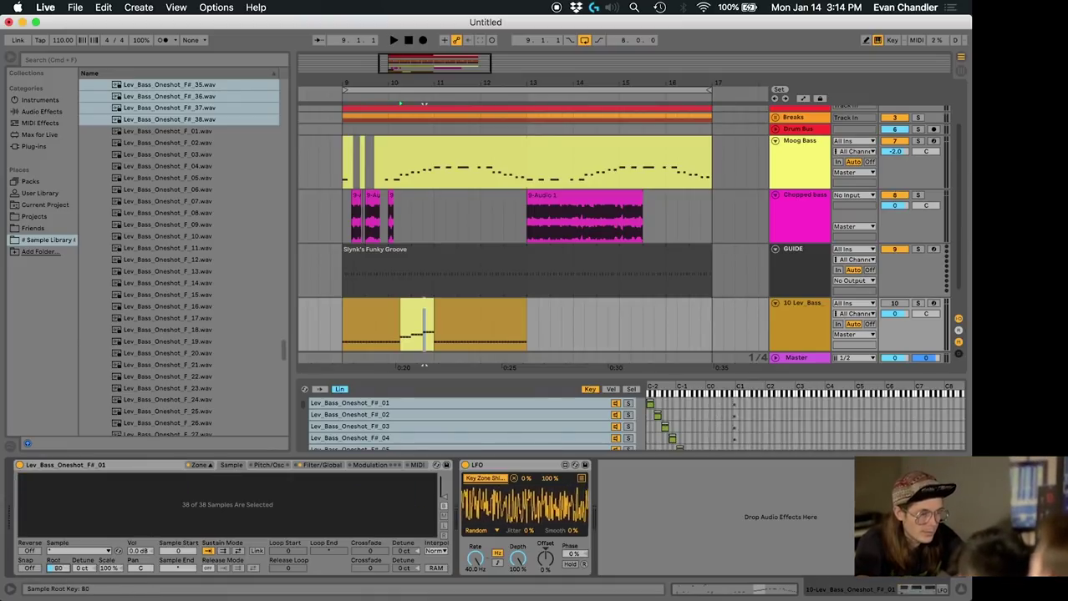
pyautogui.press('Up')
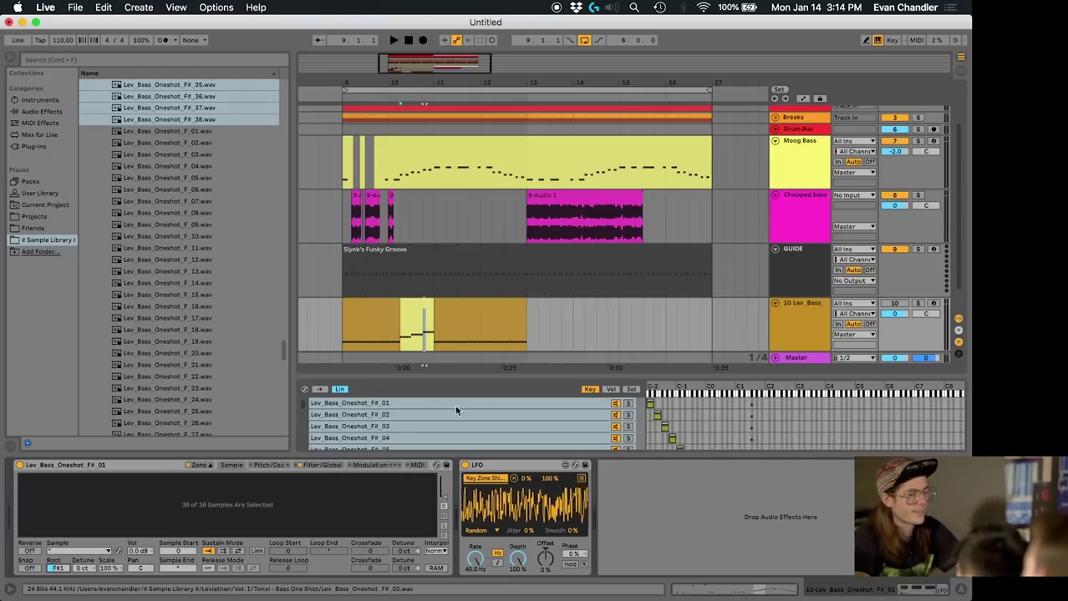
# - Solo the 10 Lev_Bass track and audition the rising note section
pyautogui.click(900, 306)
pyautogui.click(917, 304)
pyautogui.press('space')
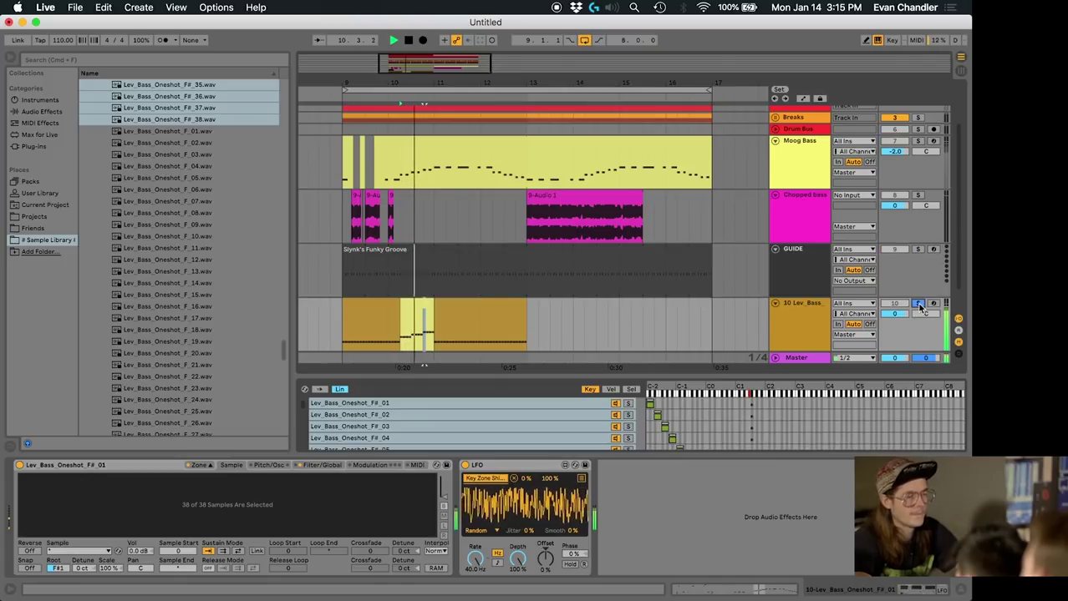
pyautogui.press('space')
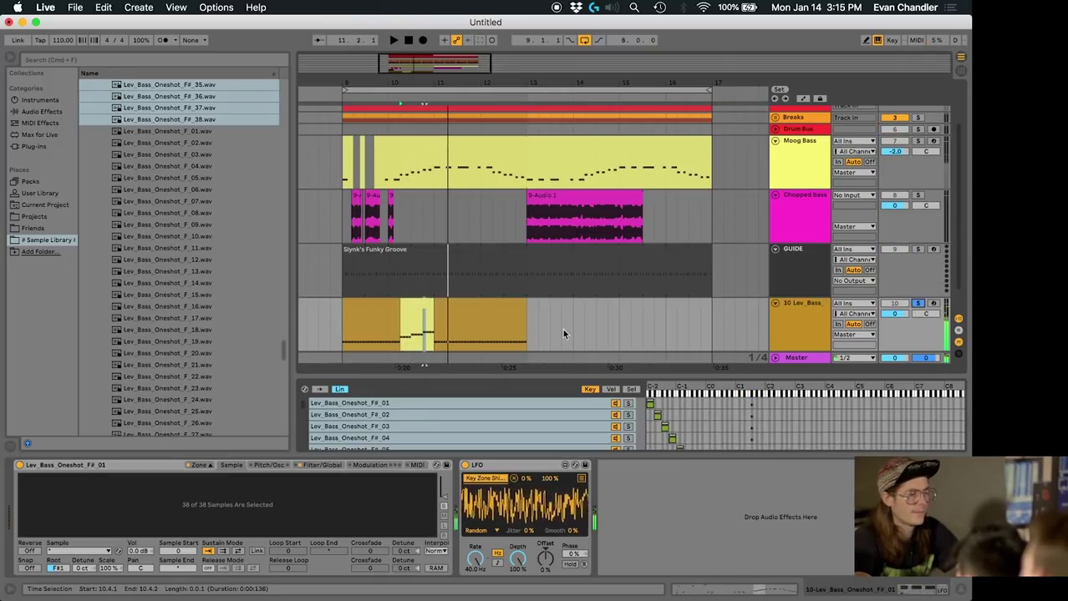
# - Delete the clips on either side of the rising clip on 10 Lev_Bass and audition it from 10.2.1
pyautogui.click(488, 307)
pyautogui.click(379, 304)
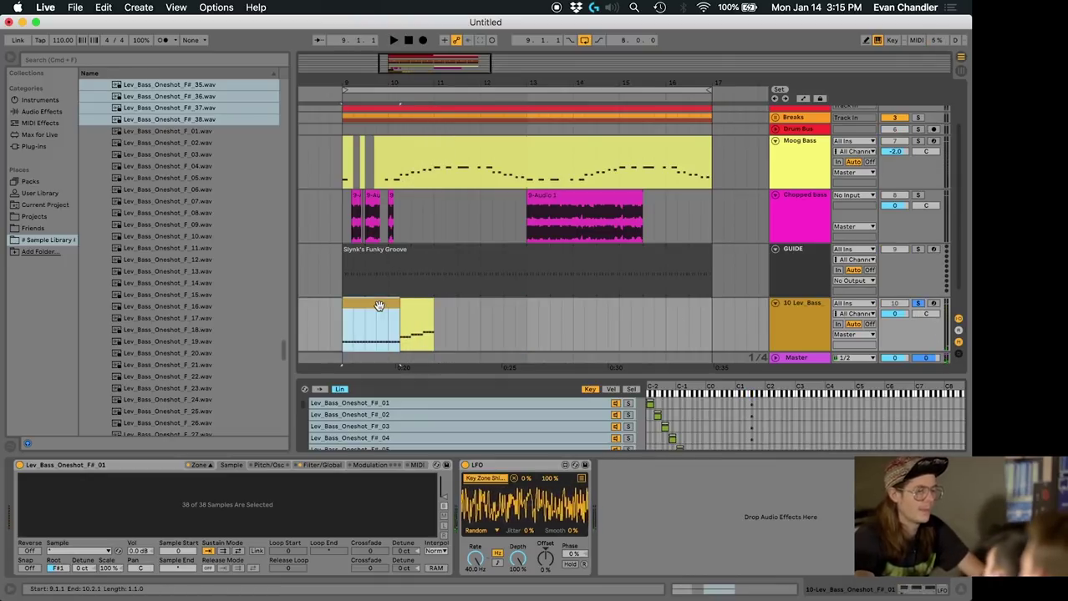
pyautogui.click(398, 321)
pyautogui.press('space')
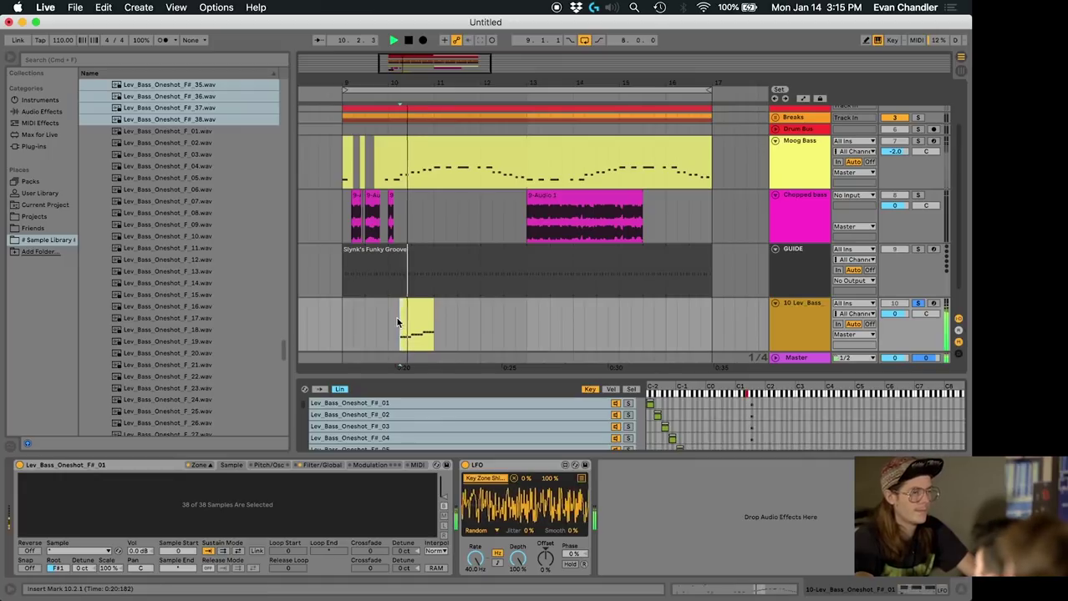
pyautogui.press('space')
pyautogui.press('space')
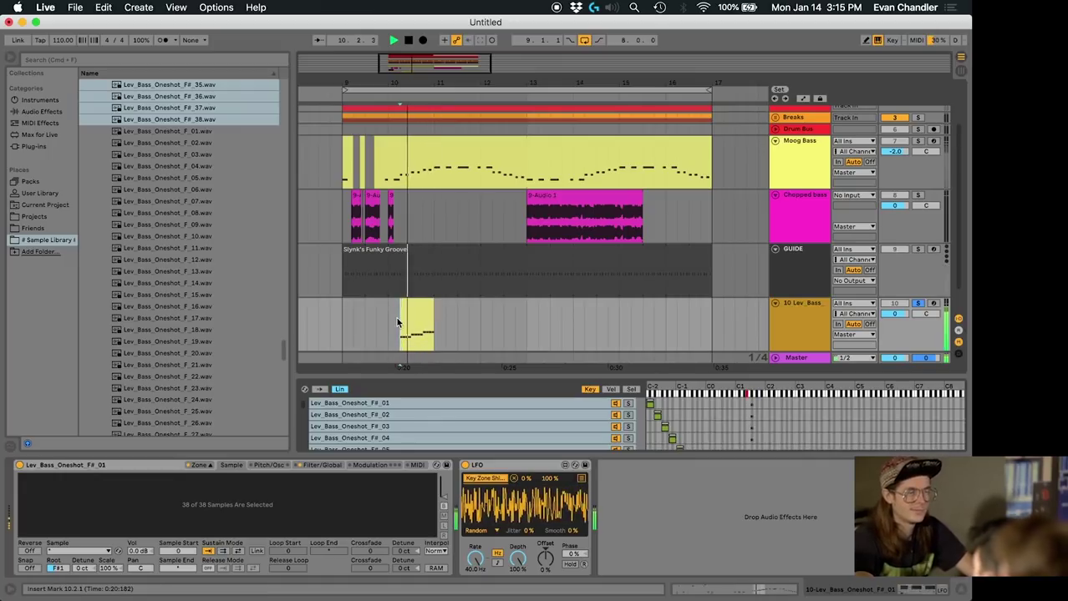
pyautogui.press('space')
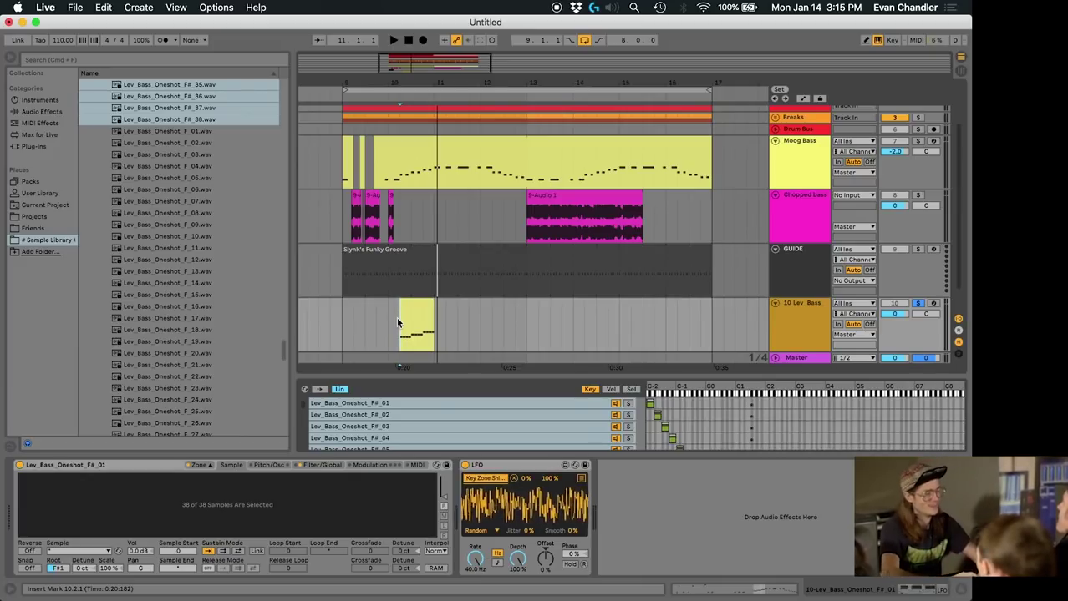
# - Hide the Sampler's zone list and browse the library back up to the Lev_Bass_Oneshot_E samples
pyautogui.moveTo(437, 375); pyautogui.dragTo(441, 471)
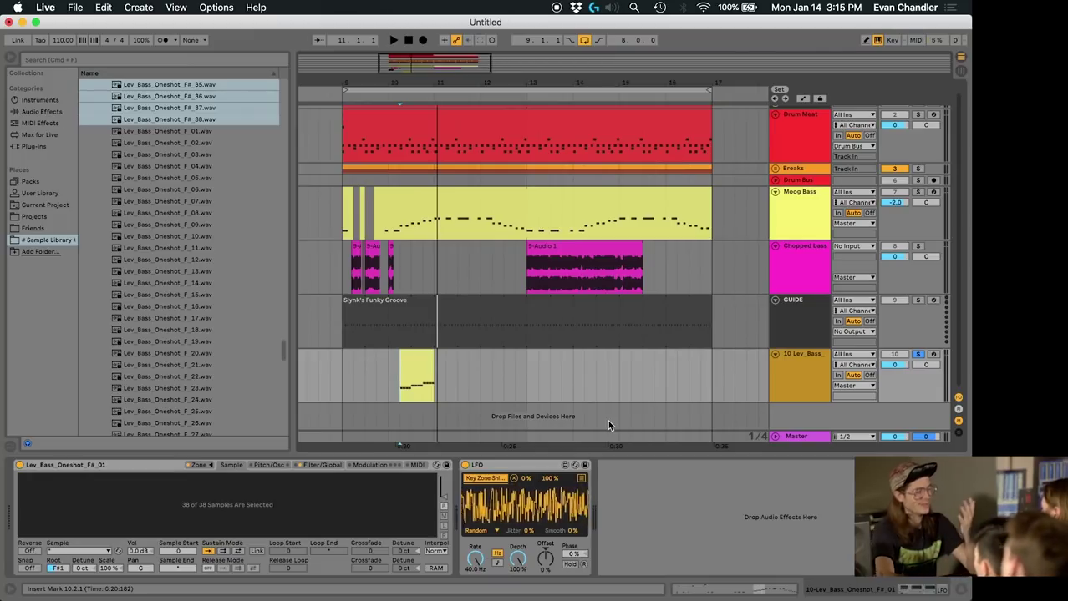
pyautogui.press('space')
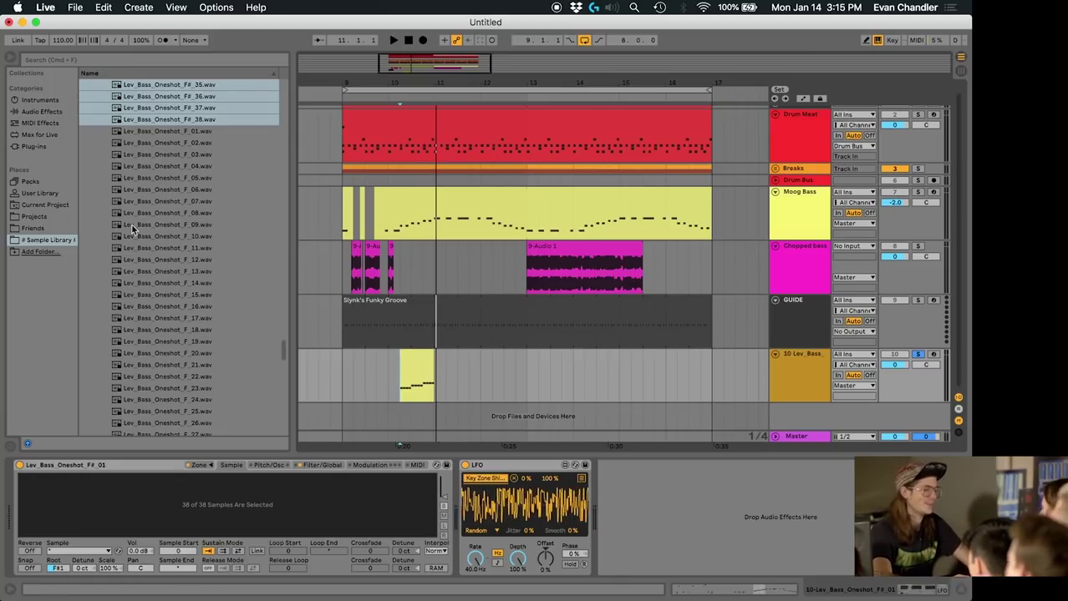
pyautogui.scroll(15, 131, 224)
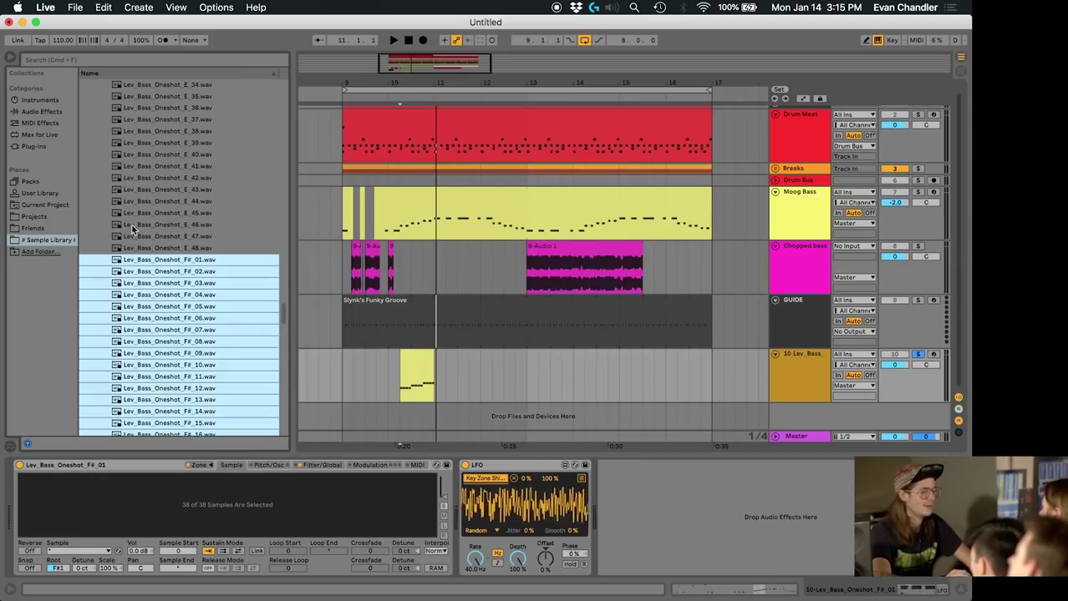
pyautogui.scroll(3, 158, 234)
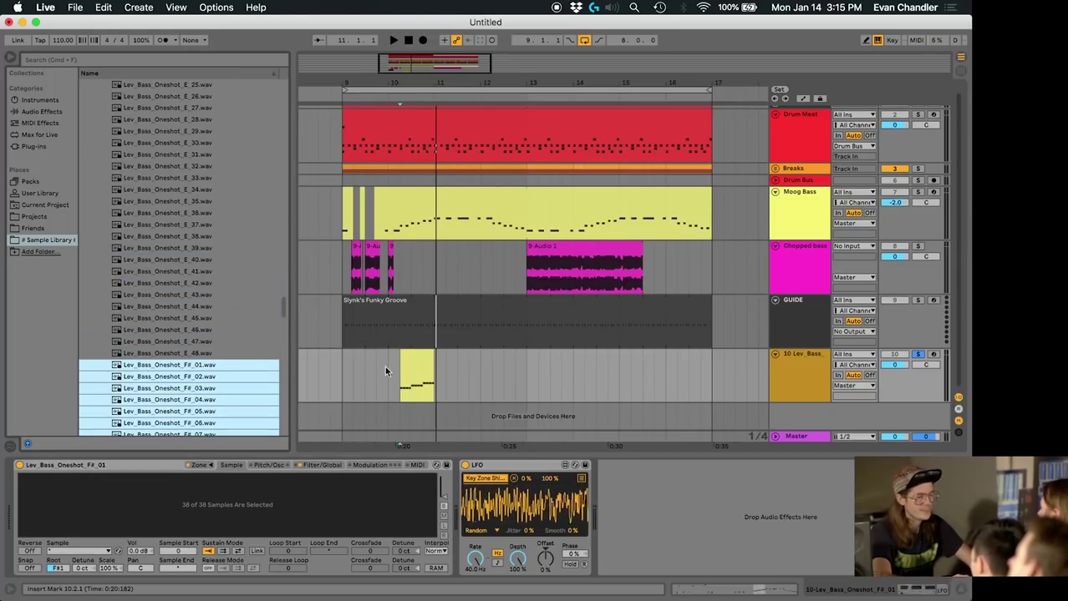
# - Add a new audio track below 10 Lev_Bass and set its input to Resampling
pyautogui.click(809, 371)
pyautogui.press('super+t')
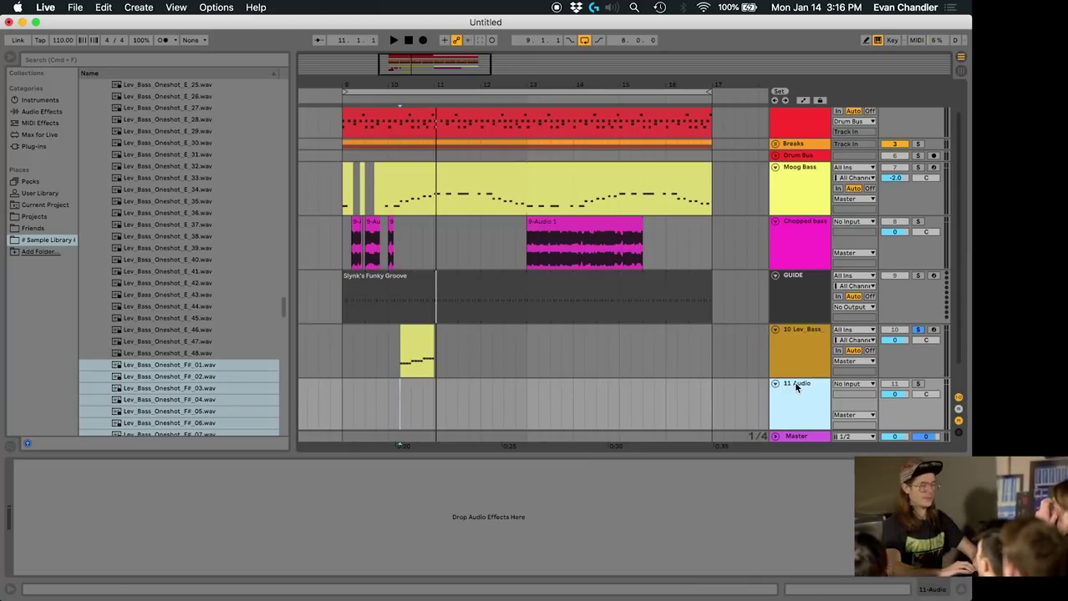
pyautogui.click(846, 385)
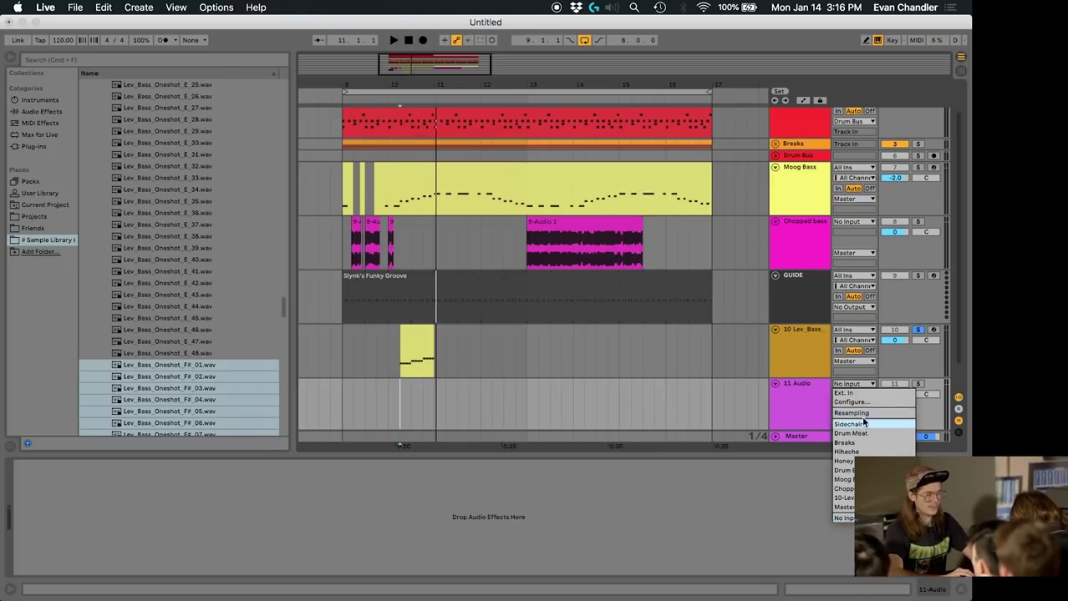
pyautogui.click(865, 413)
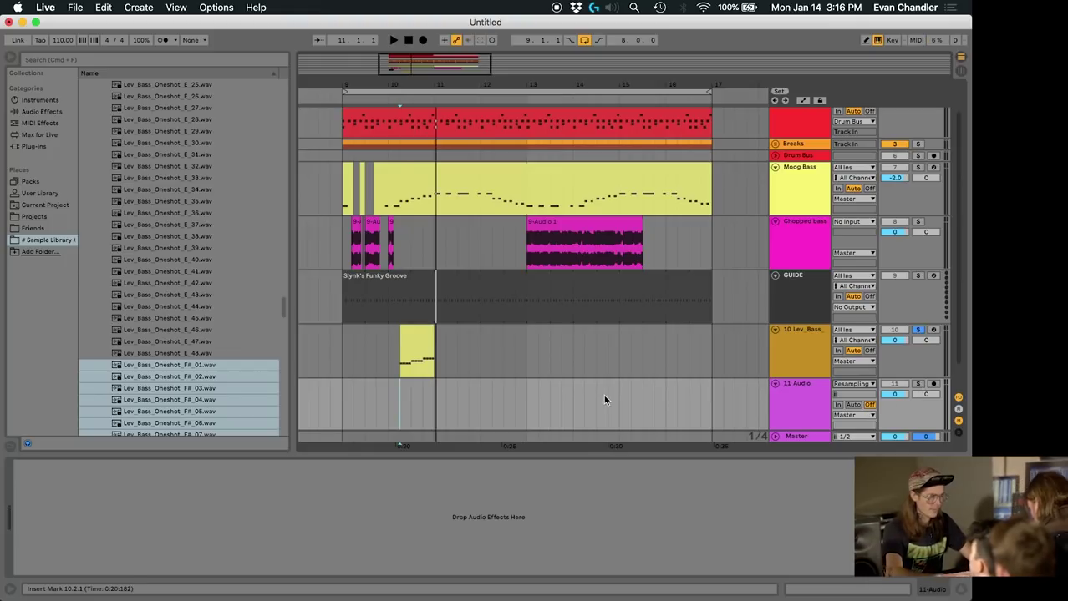
# - Audition the rising phrase, arm the 11 Audio track and record a resampled take of it from 10.2.1
pyautogui.press('space')
pyautogui.press('space')
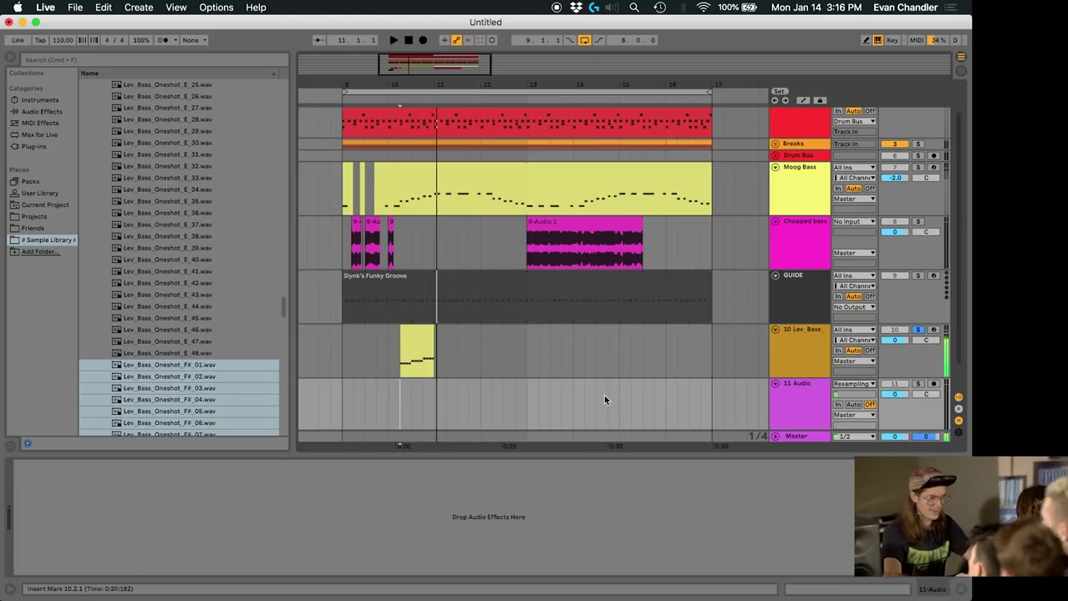
pyautogui.click(933, 386)
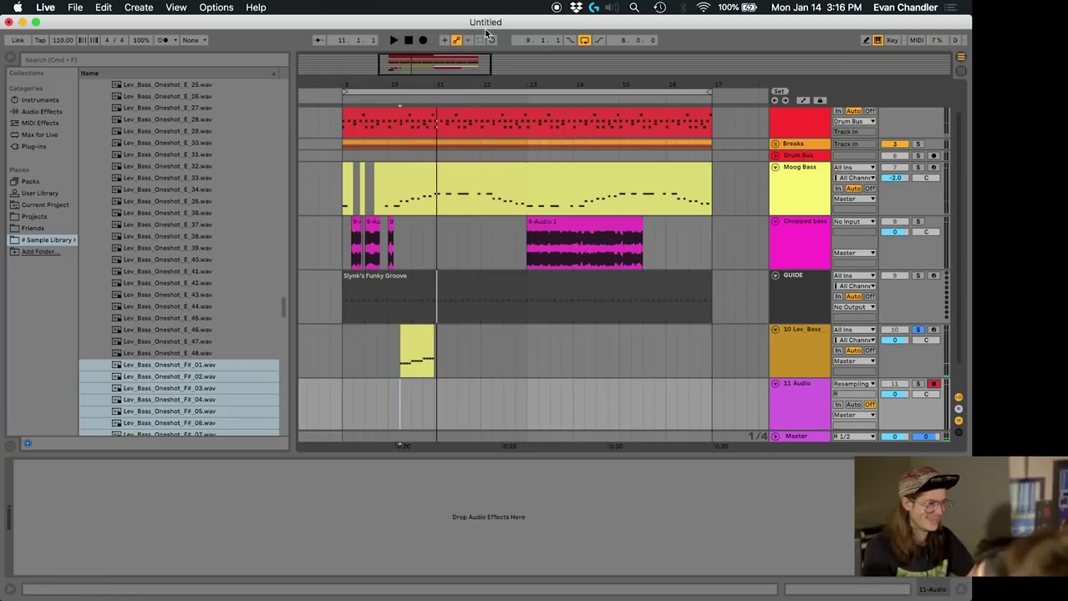
pyautogui.click(423, 41)
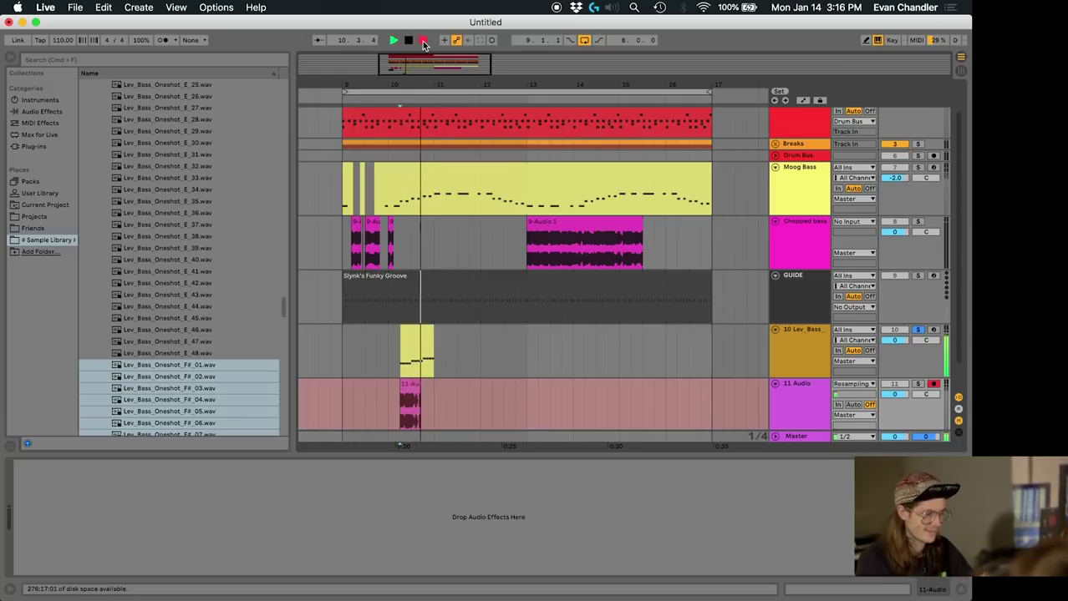
pyautogui.press('space')
# - Move the first resampled take to 12.1.1 on 11 Audio and record a second take from 10.2.1
pyautogui.click(419, 387)
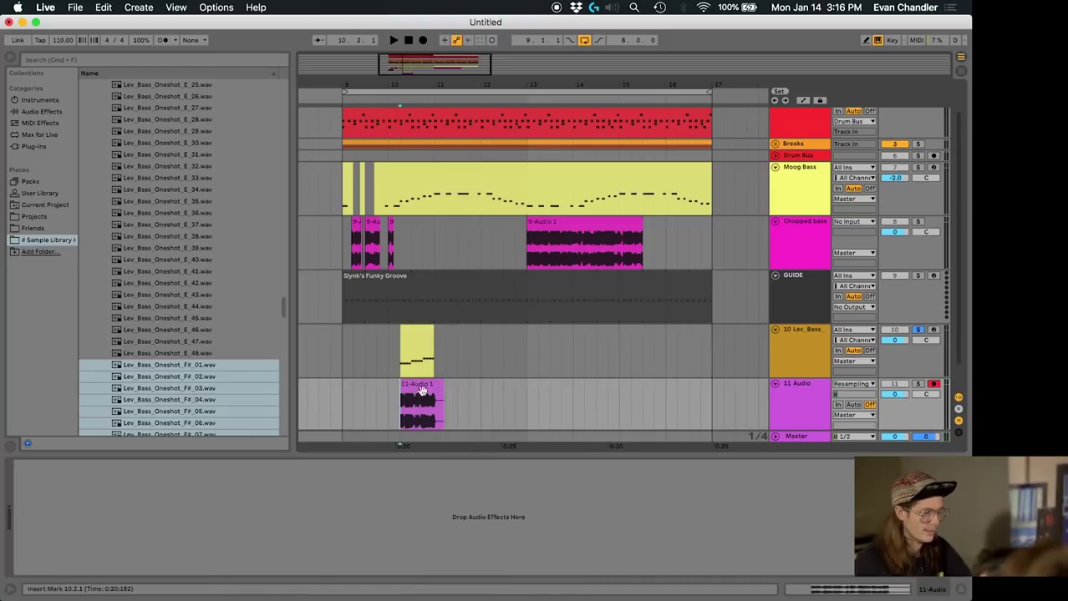
pyautogui.moveTo(424, 394); pyautogui.dragTo(496, 401)
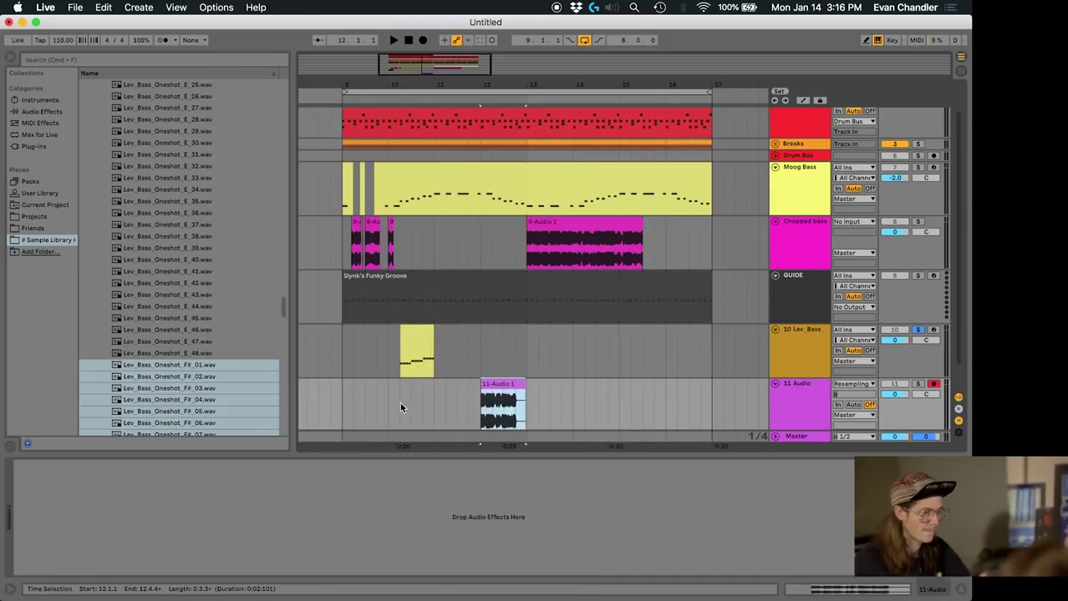
pyautogui.click(399, 402)
pyautogui.click(423, 40)
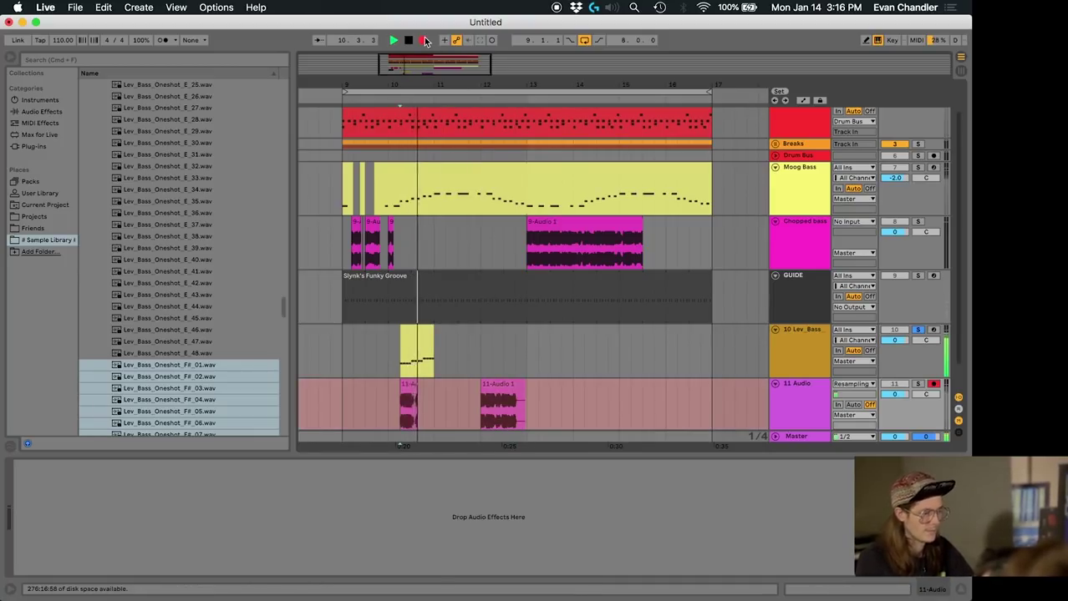
pyautogui.press('space')
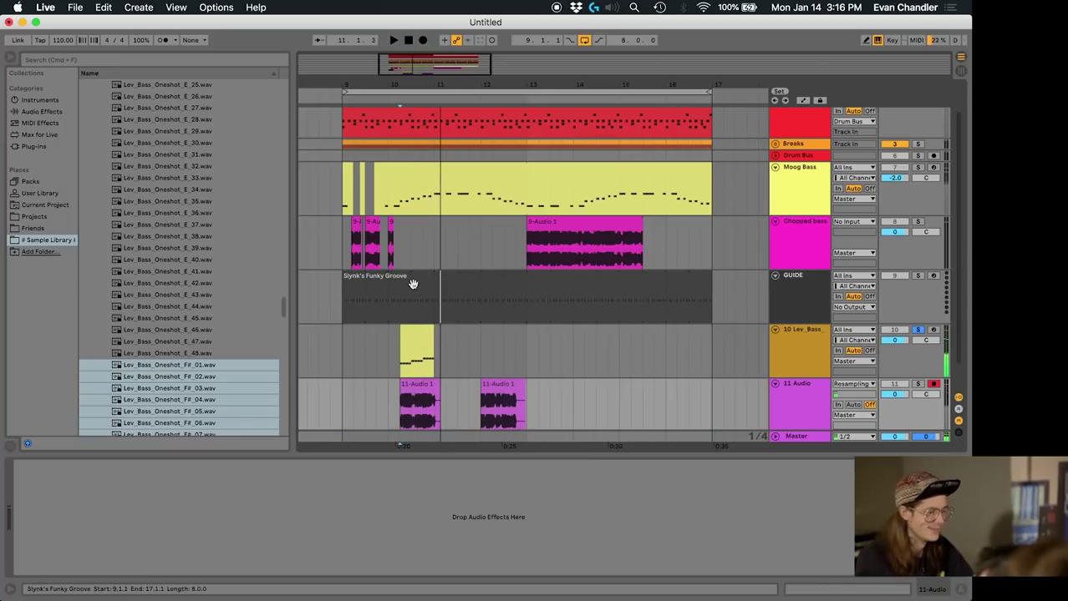
# - Move the second take onto the Chopped bass track at 10.2.1 and turn off the solo on 10 Lev_Bass
pyautogui.click(422, 386)
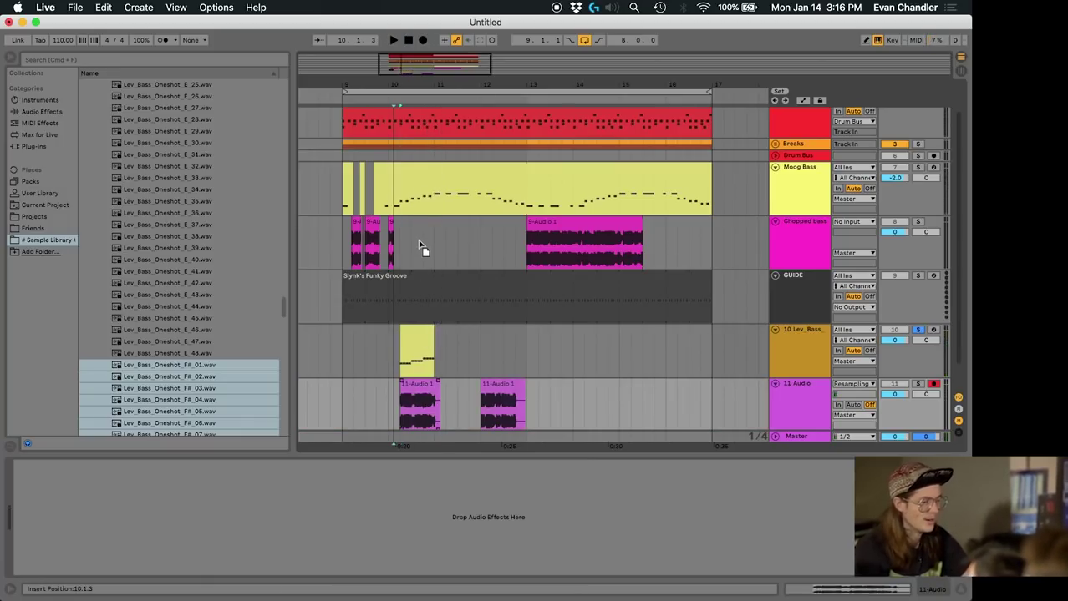
pyautogui.moveTo(418, 401); pyautogui.dragTo(420, 241)
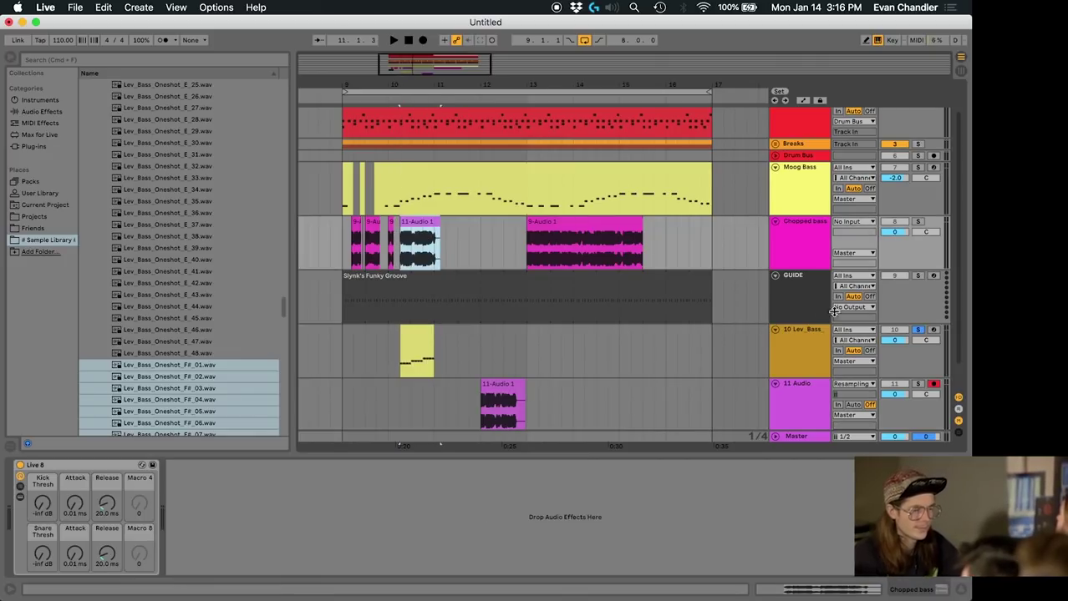
pyautogui.click(918, 332)
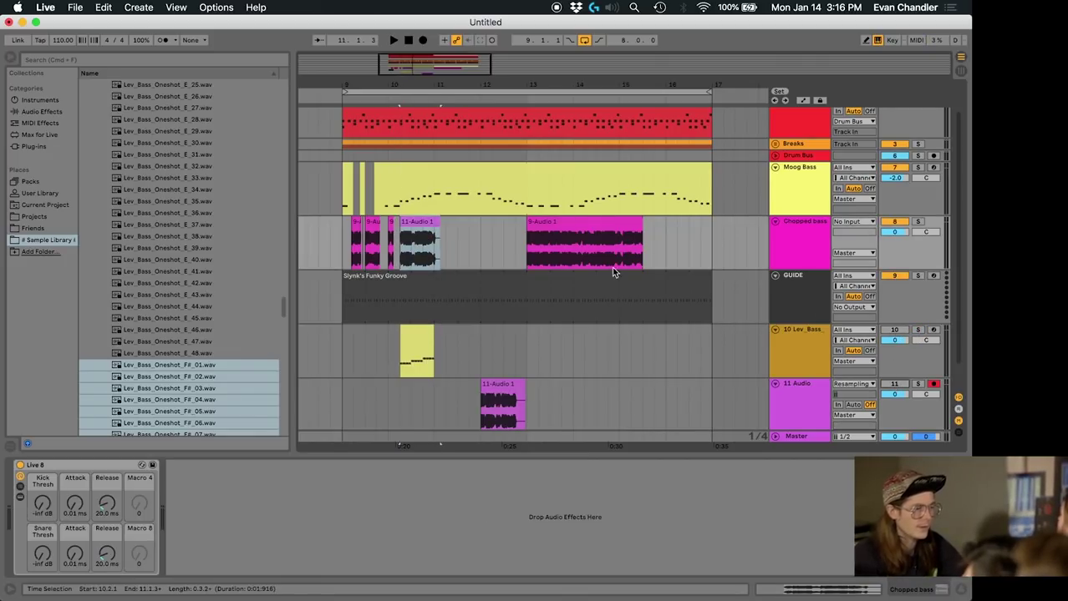
# - Audition the resampled clip on Chopped bass, split it at 10.2.2 and delete the part from 10.2.1 to 10.2.2
pyautogui.moveTo(407, 86); pyautogui.dragTo(407, 142)
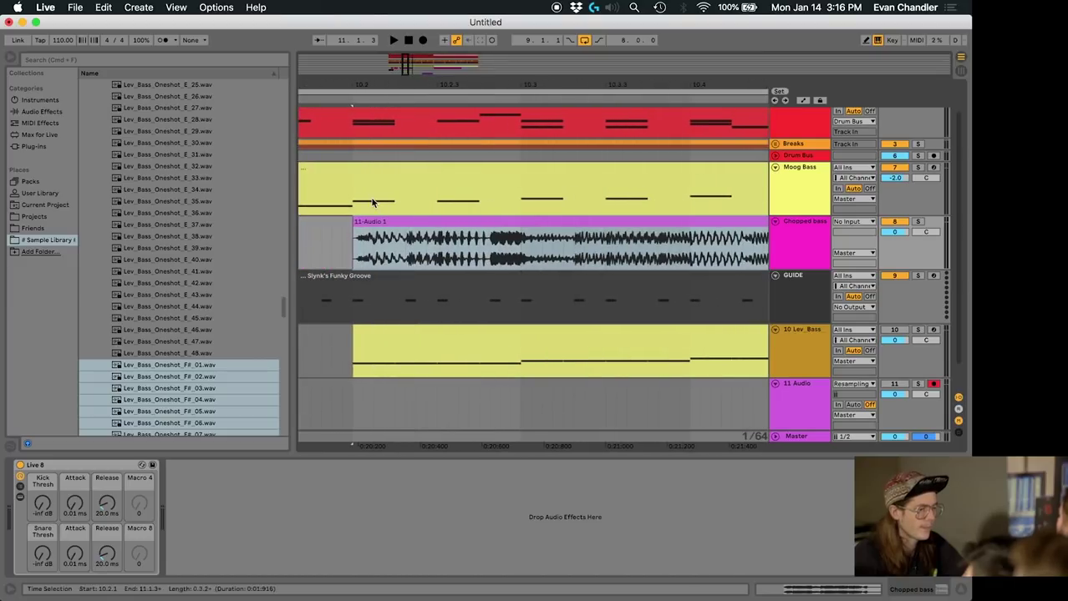
pyautogui.click(357, 249)
pyautogui.press('space')
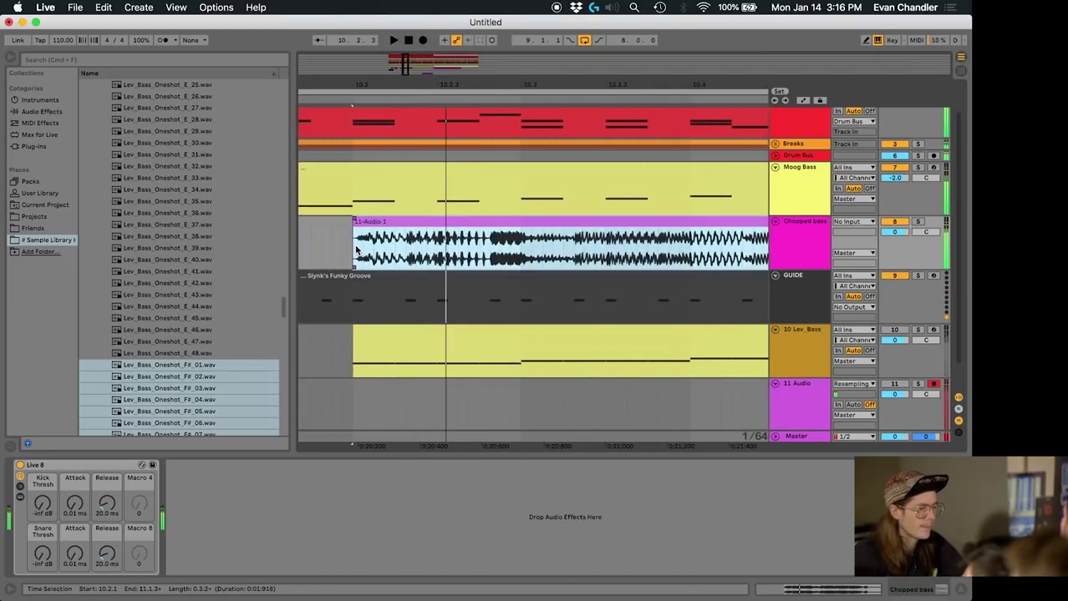
pyautogui.click(407, 262)
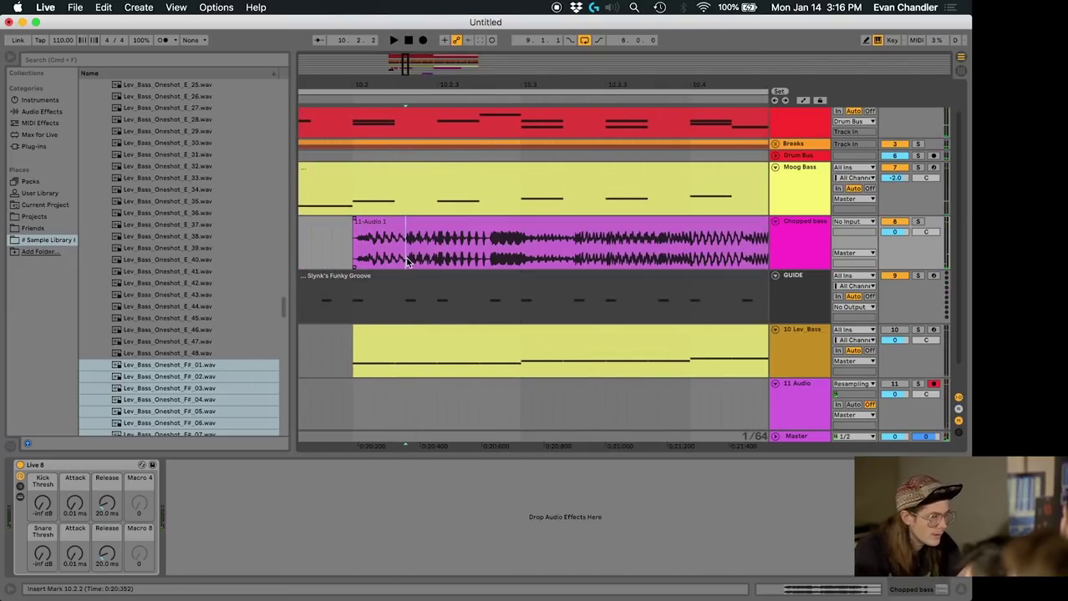
pyautogui.press('super+e')
pyautogui.click(382, 221)
pyautogui.press('Delete')
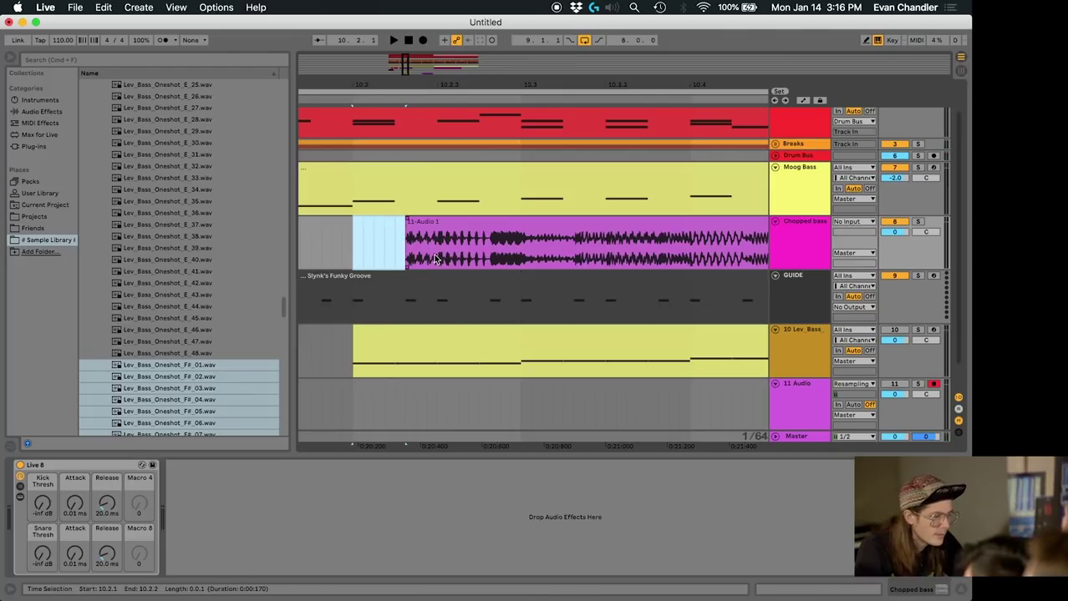
# - Cut the Moog Bass section from 10.2.3 to 10.3.1 and audition the alternation with the chopped bass
pyautogui.moveTo(437, 202); pyautogui.dragTo(518, 203)
pyautogui.press('space')
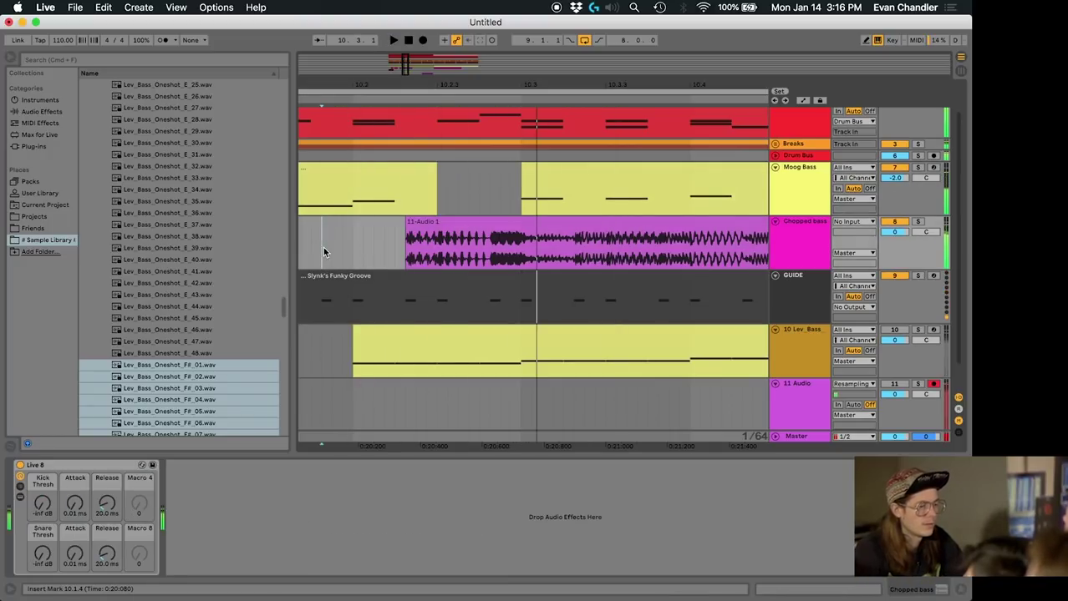
pyautogui.click(518, 256)
pyautogui.press('space')
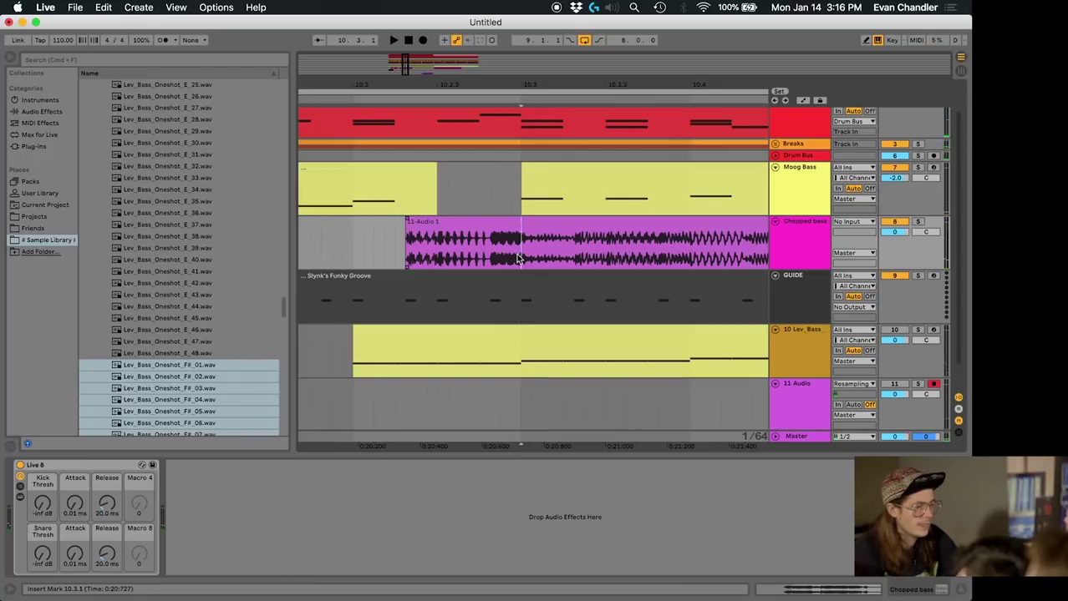
# - Trim the end of the chopped bass piece just before 10.3.1, audition it, and split that piece at 10.2.4
pyautogui.moveTo(516, 223); pyautogui.dragTo(498, 223)
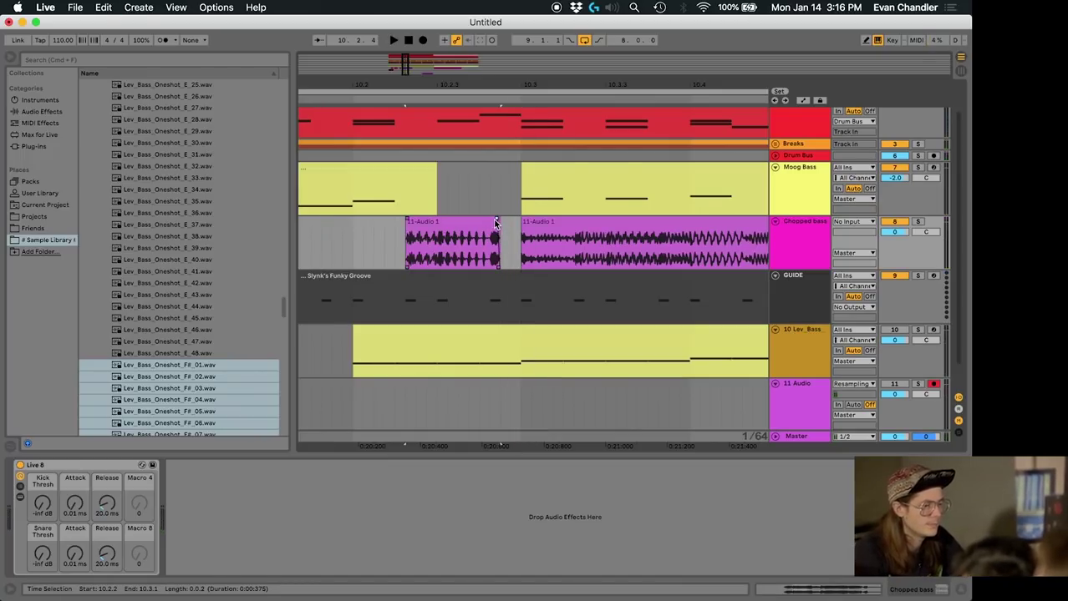
pyautogui.click(352, 251)
pyautogui.press('space')
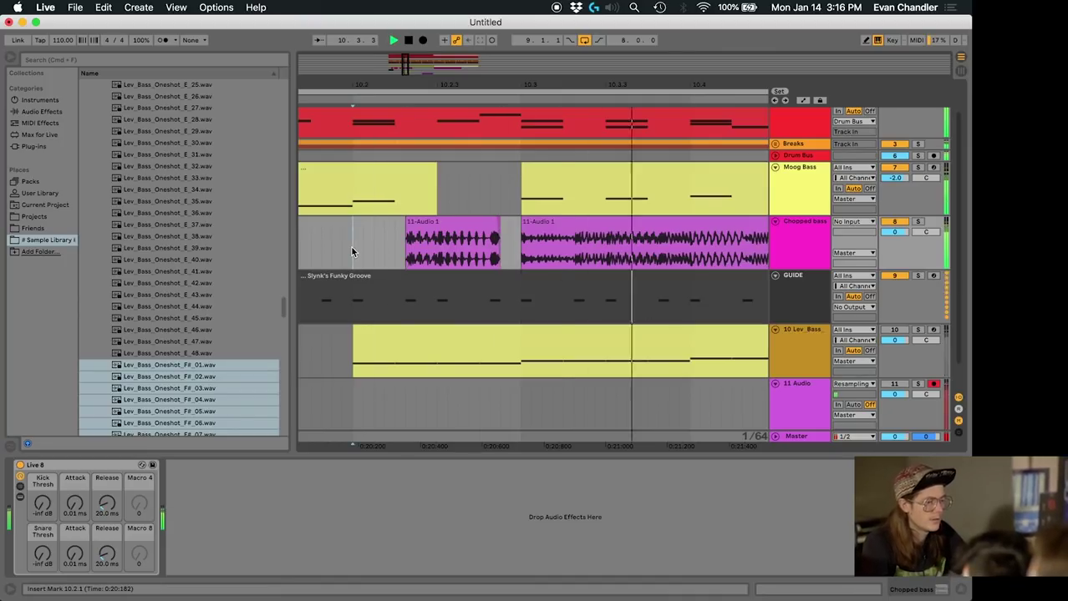
pyautogui.click(493, 238)
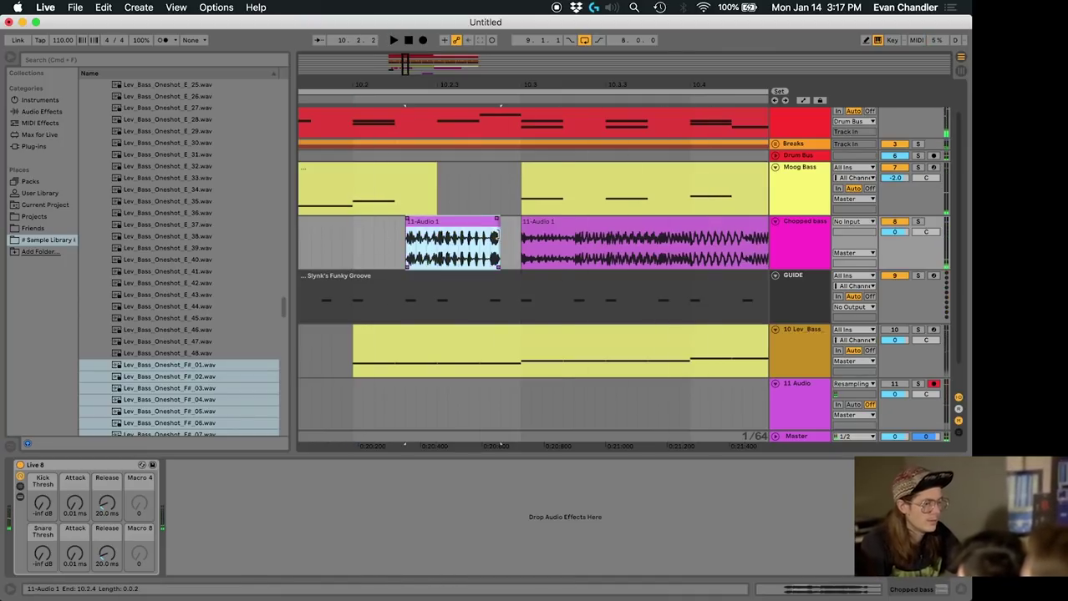
pyautogui.moveTo(500, 238); pyautogui.dragTo(509, 237)
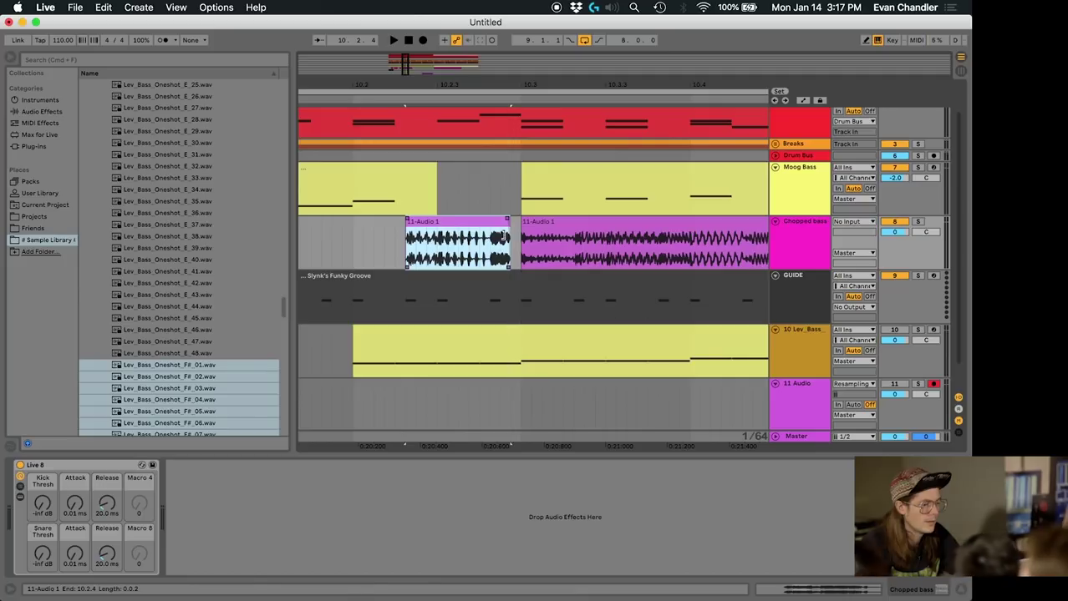
pyautogui.click(491, 251)
pyautogui.press('super+e')
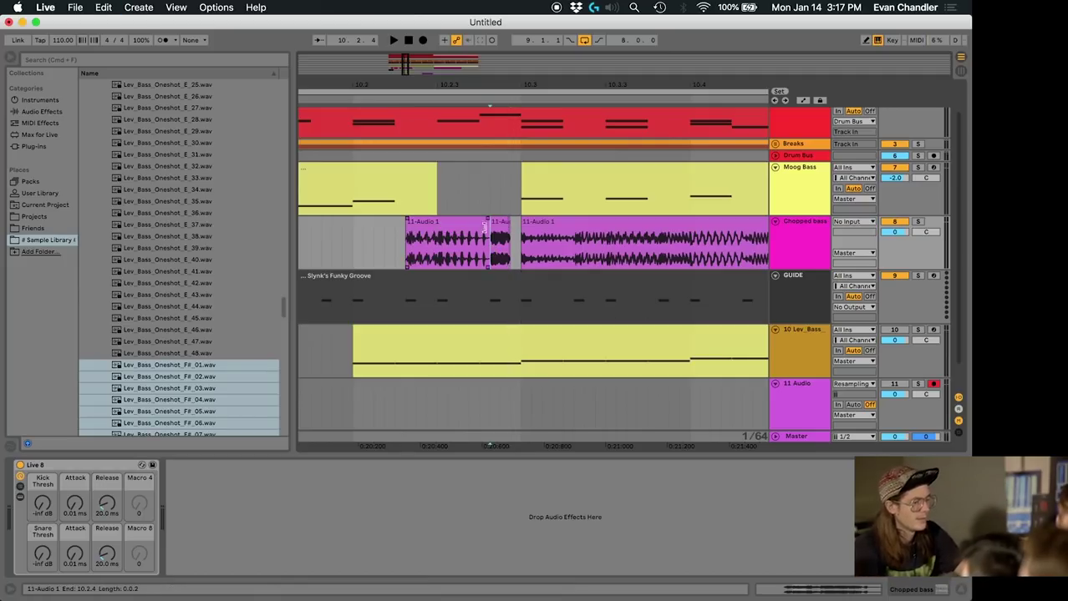
# - Audition the bass from 10.3.1 and solo the Chopped bass track
pyautogui.hscroll(5, 504, 247)
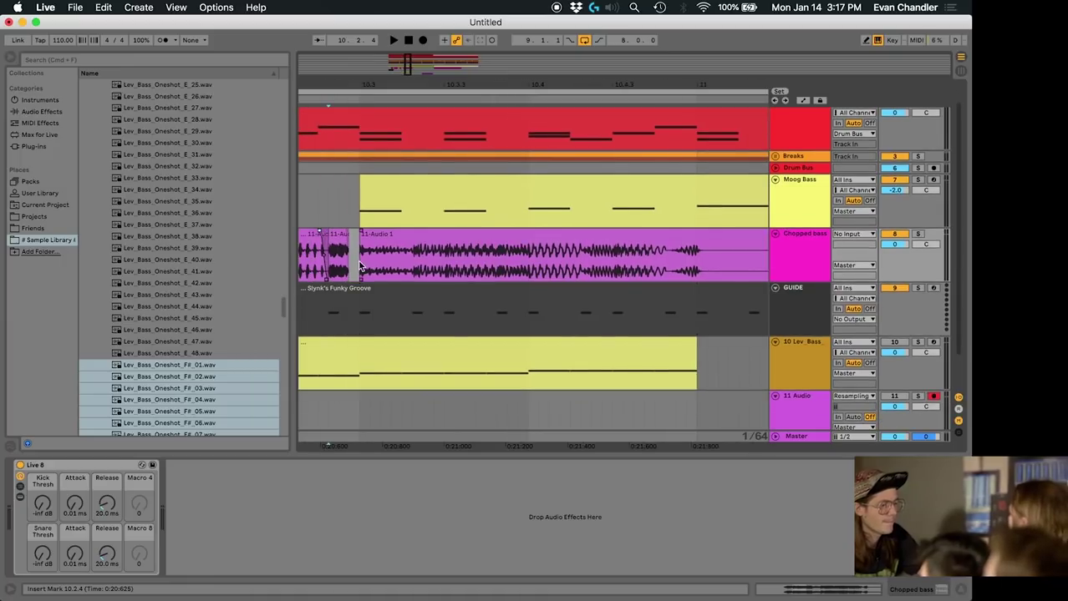
pyautogui.click(361, 265)
pyautogui.press('space')
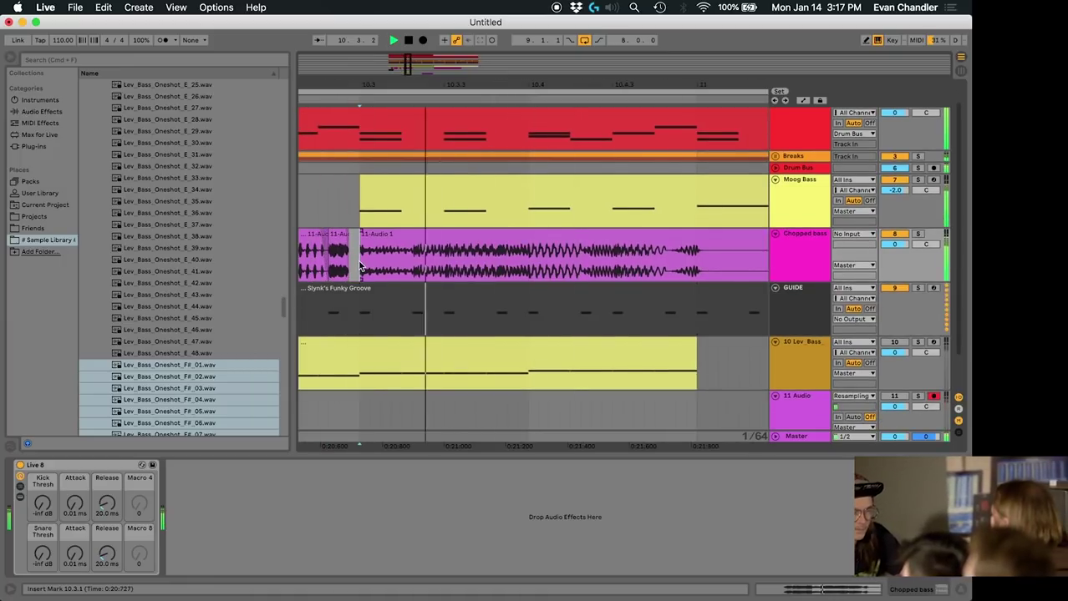
pyautogui.click(919, 235)
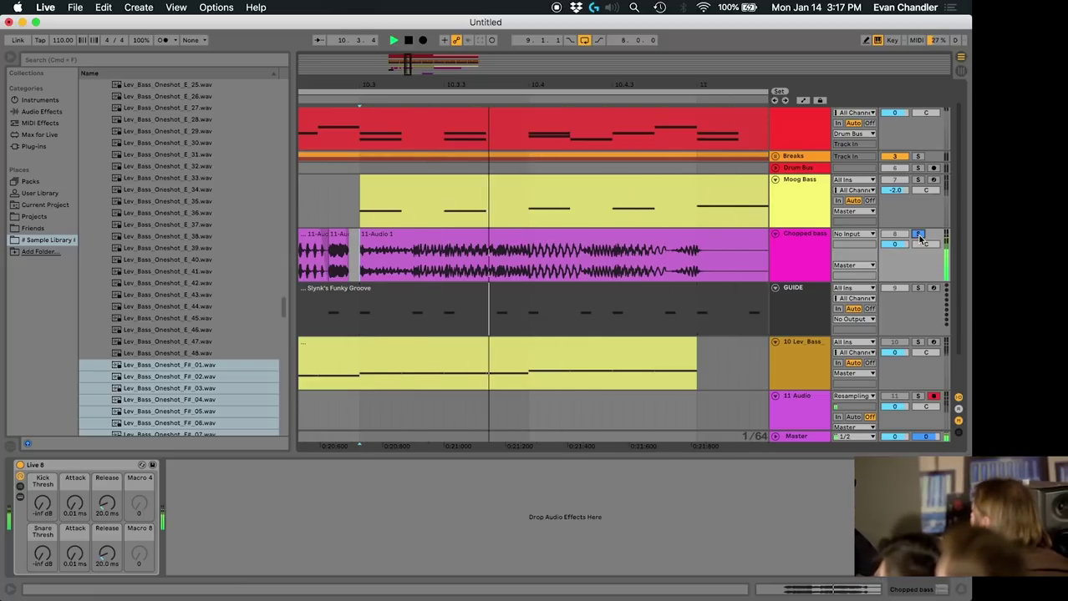
pyautogui.press('space')
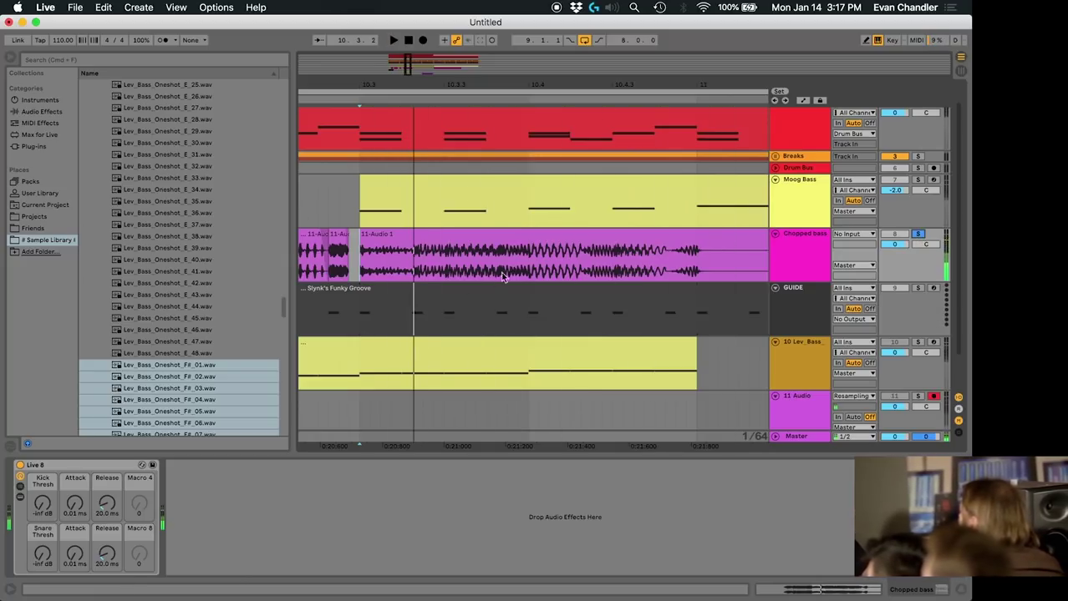
# - Trim the start of the second chopped bass clip from 10.3.1 to 10.3.2 and audition it
pyautogui.moveTo(360, 238); pyautogui.dragTo(408, 240)
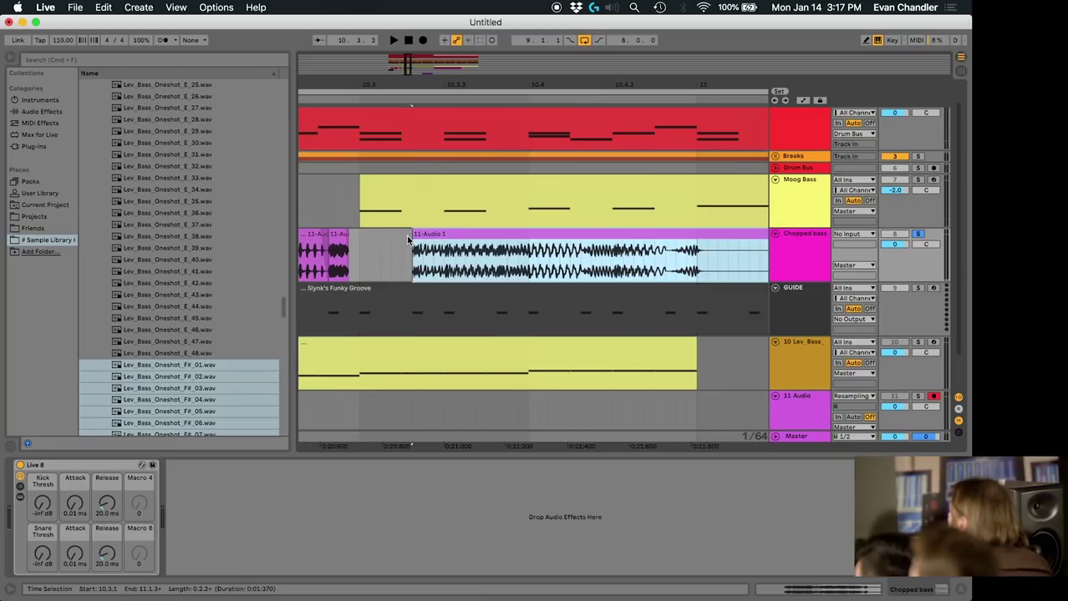
pyautogui.click(361, 242)
pyautogui.press('space')
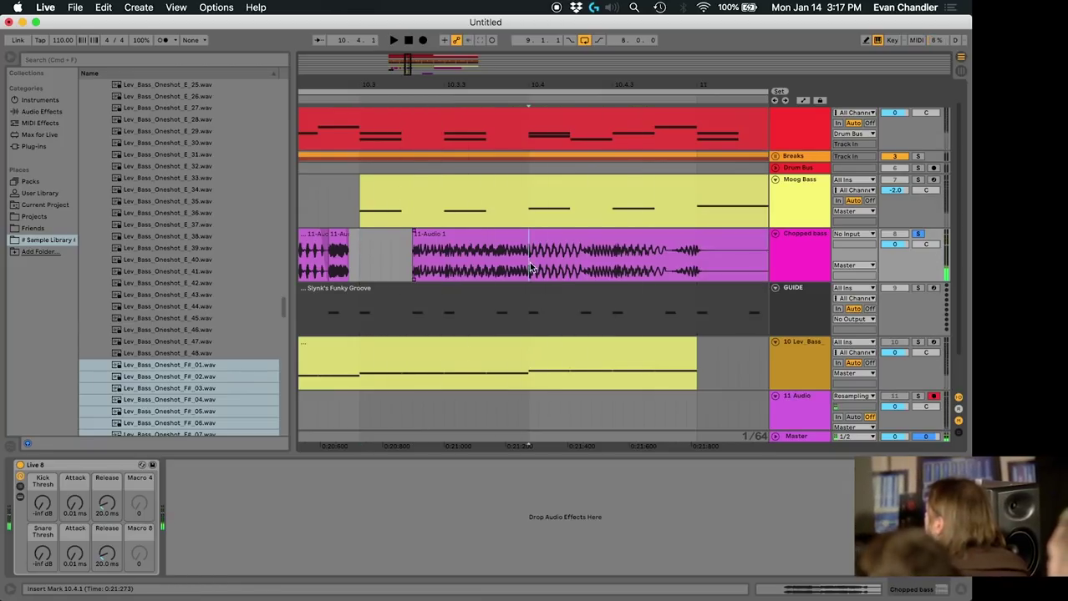
# - Delete the chopped bass from 10.4.1 to 10.4.2 and cut out the Moog Bass note at 10.3.3
pyautogui.moveTo(531, 269); pyautogui.dragTo(588, 272)
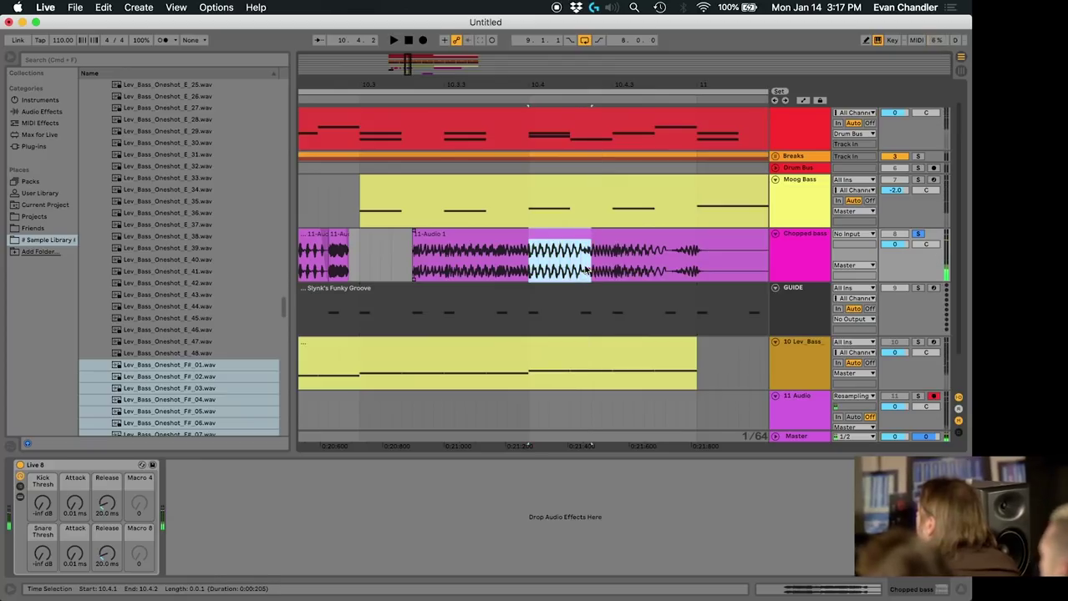
pyautogui.press('Delete')
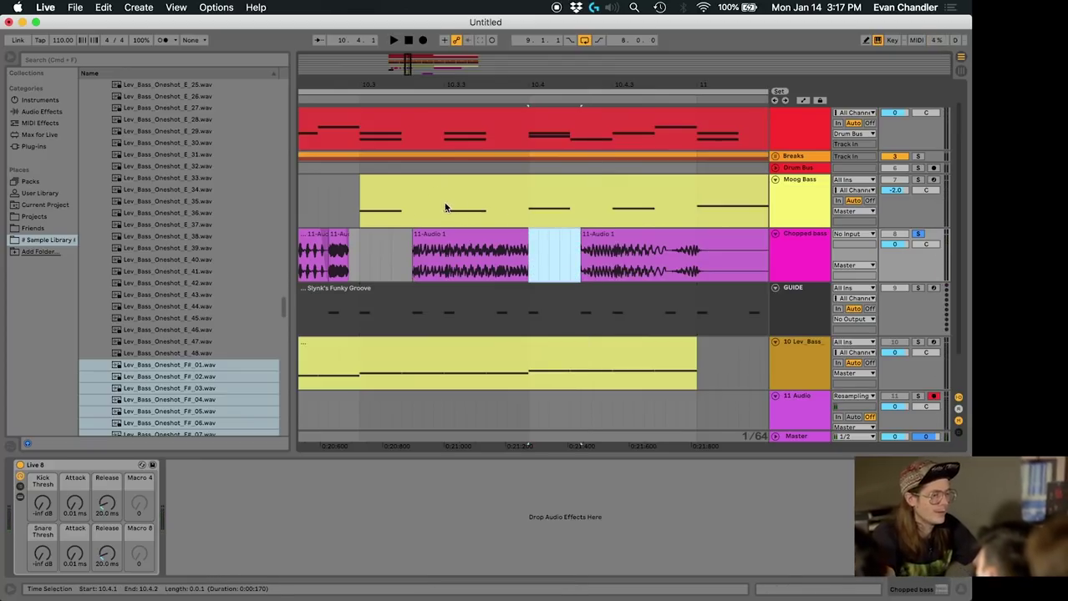
pyautogui.moveTo(445, 207); pyautogui.dragTo(487, 201)
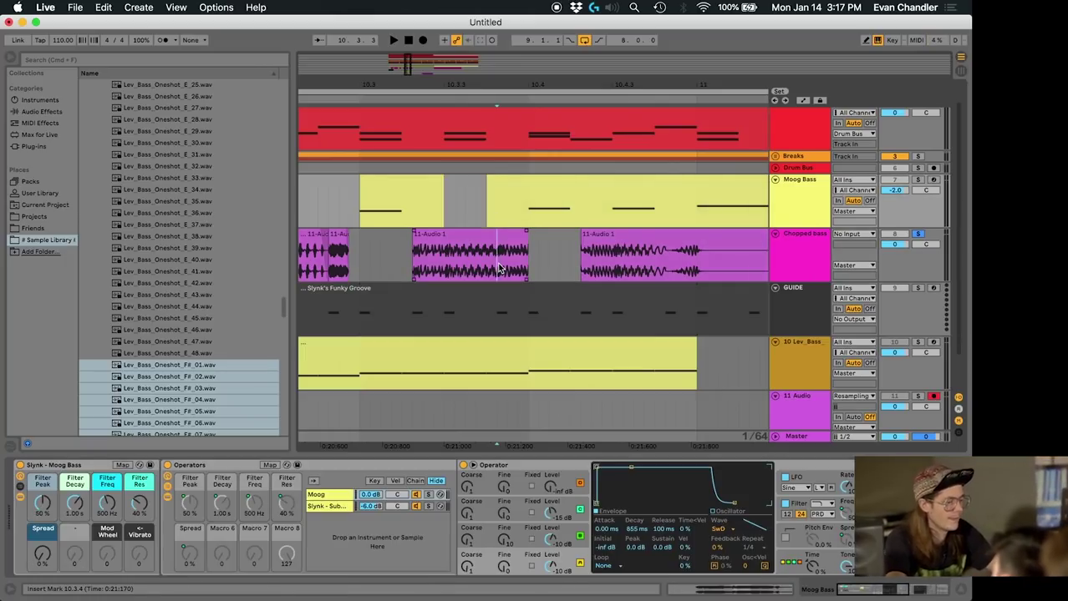
pyautogui.press('Delete')
# - Split the chopped bass clip at 10.3.3 and 10.3.4, fade out the pieces, and audition from 10.4.3
pyautogui.click(497, 269)
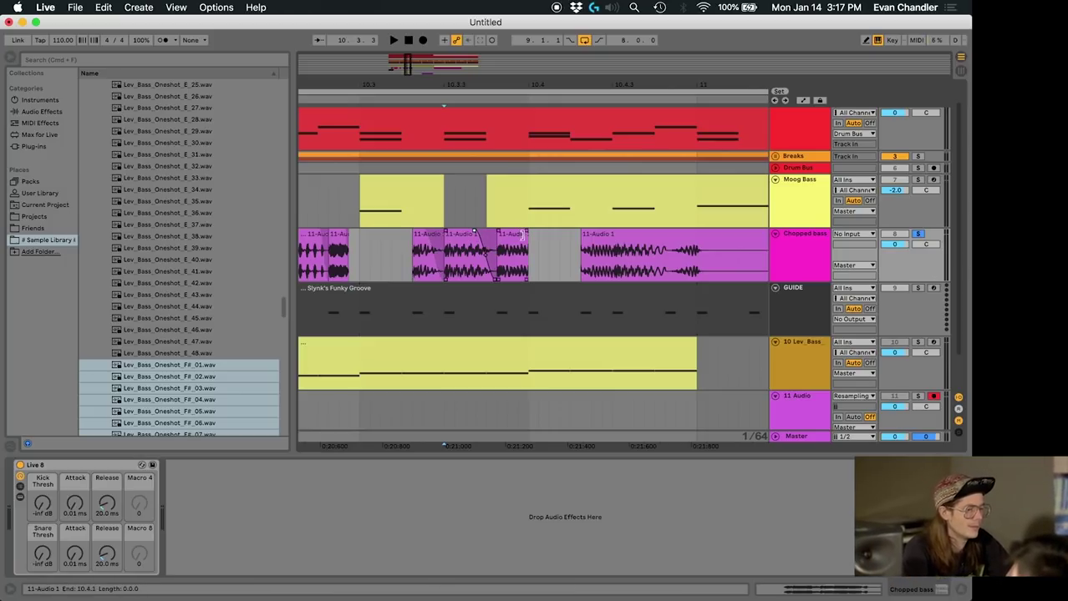
pyautogui.click(610, 257)
pyautogui.press('space')
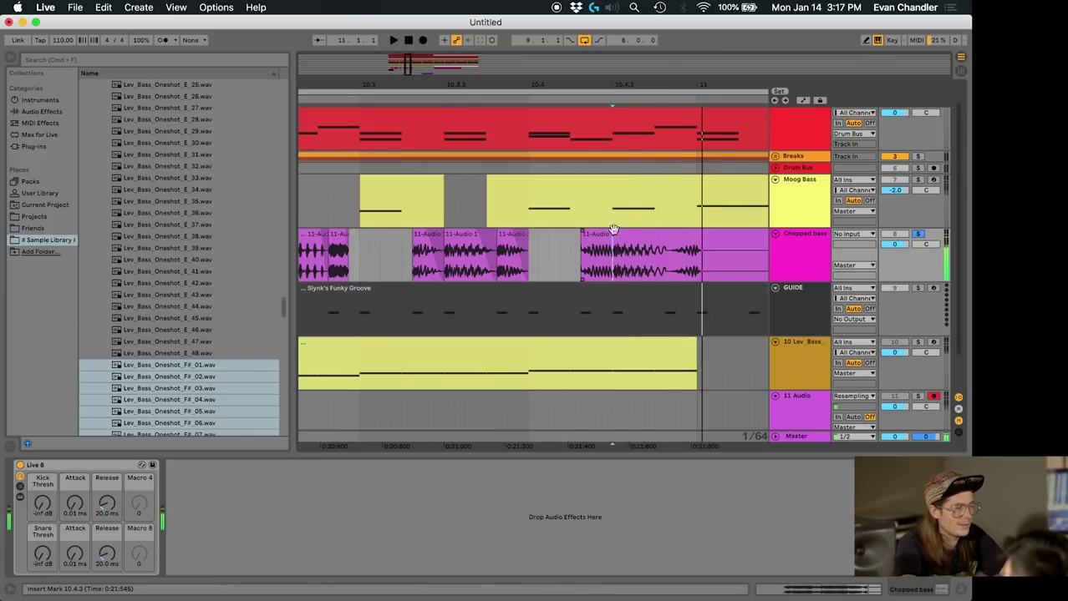
# - Delete the Moog Bass section from 10.4.3 to 11.1.1 and unsolo the Chopped bass track
pyautogui.moveTo(613, 214); pyautogui.dragTo(693, 223)
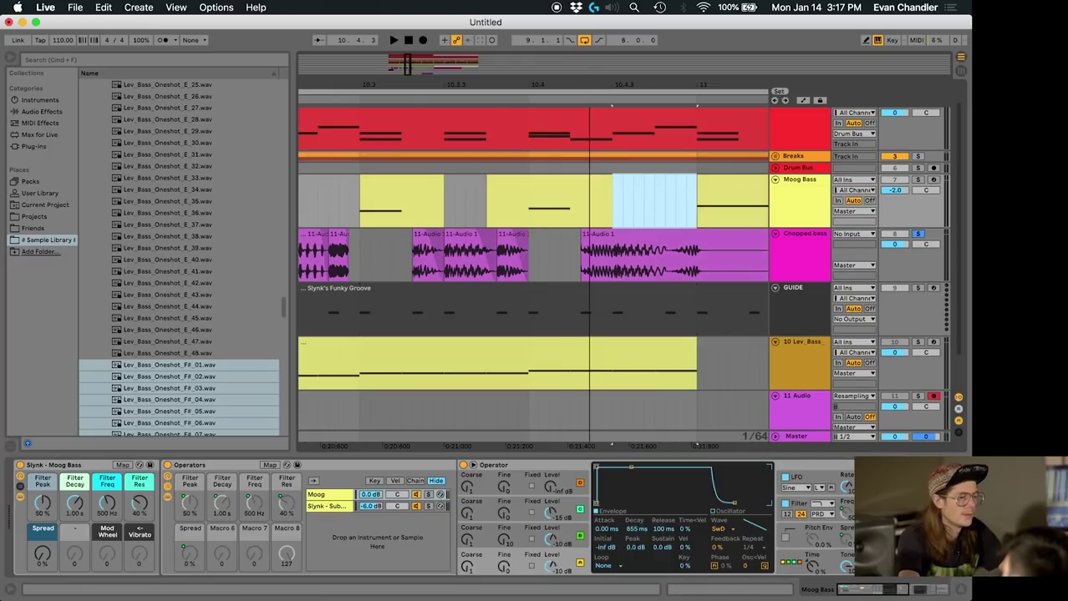
pyautogui.press('-')
pyautogui.press('-')
pyautogui.press('-')
pyautogui.press('-')
pyautogui.click(917, 237)
# - Audition the full arrangement from 9.1.1
pyautogui.click(494, 264)
pyautogui.press('space')
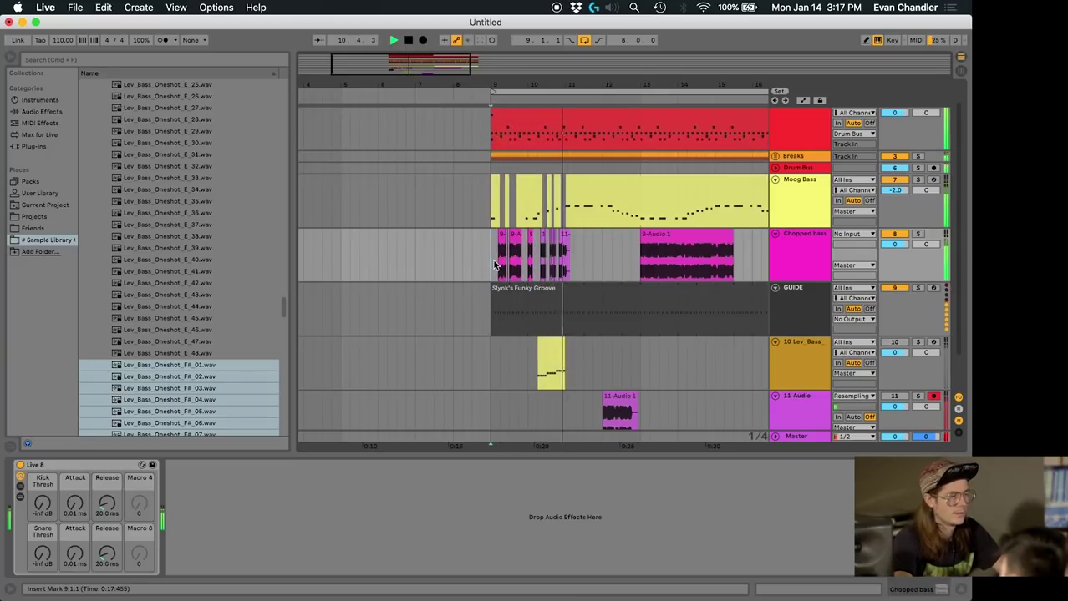
pyautogui.press('space')
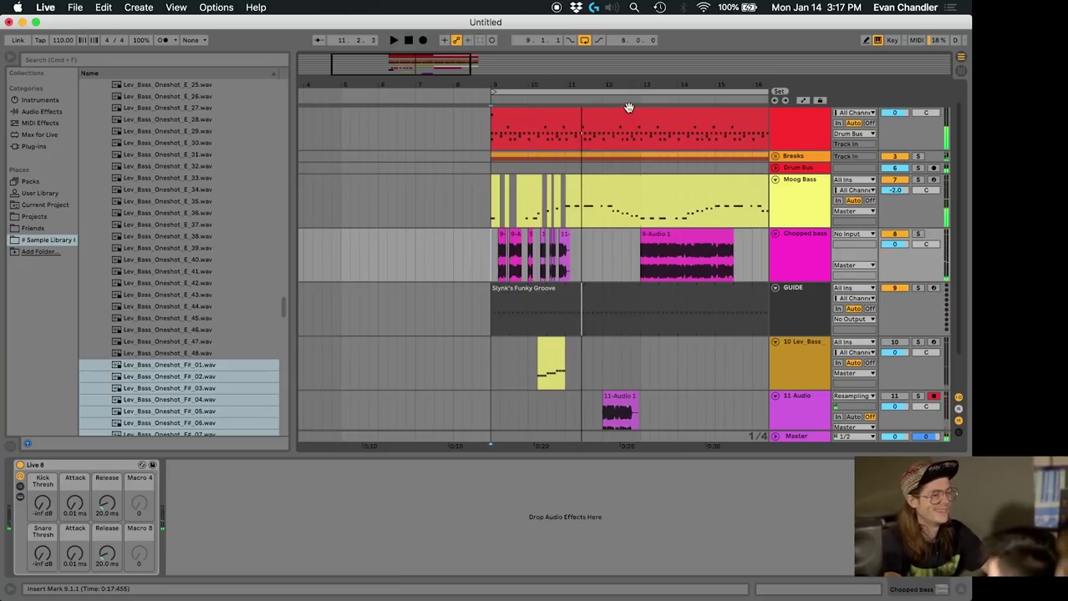
# - Insert a new audio track below Chopped bass and move the tiny bass slice at 9.2.4 onto it
pyautogui.hscroll(5, 543, 209)
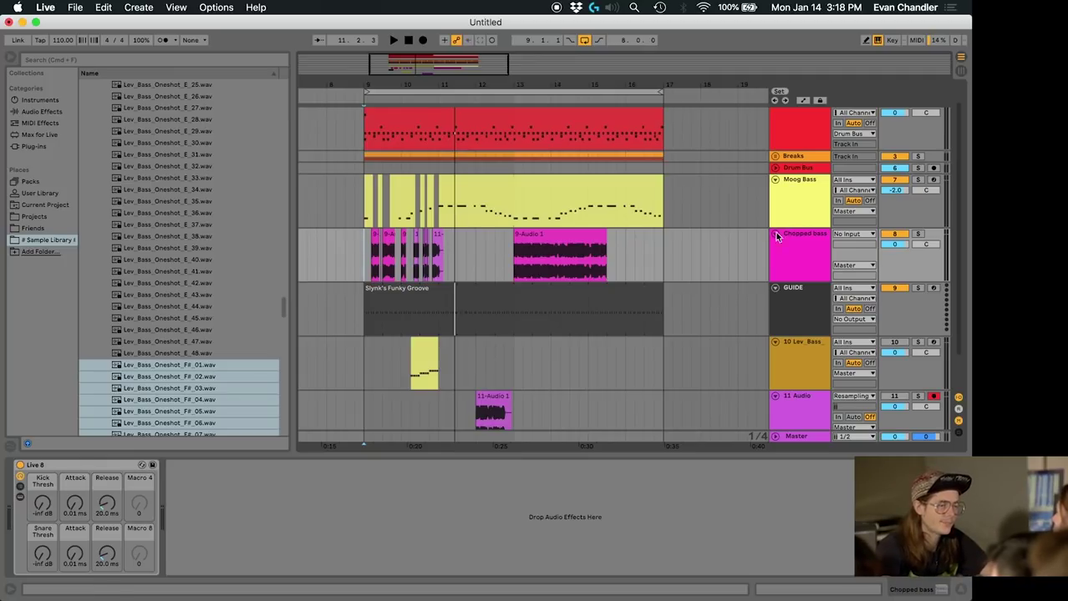
pyautogui.click(821, 251)
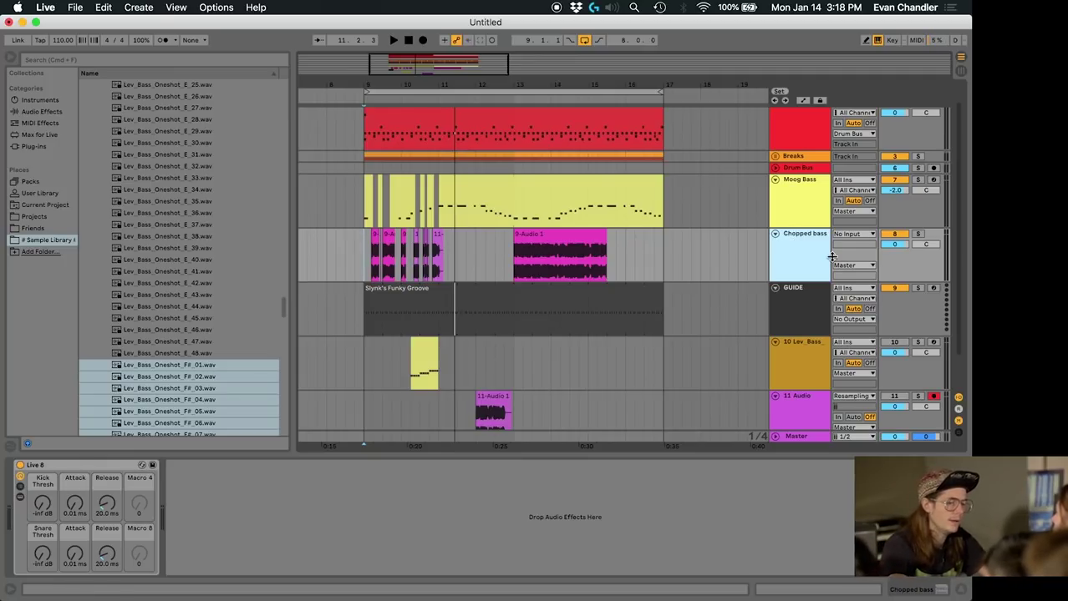
pyautogui.press('super+t')
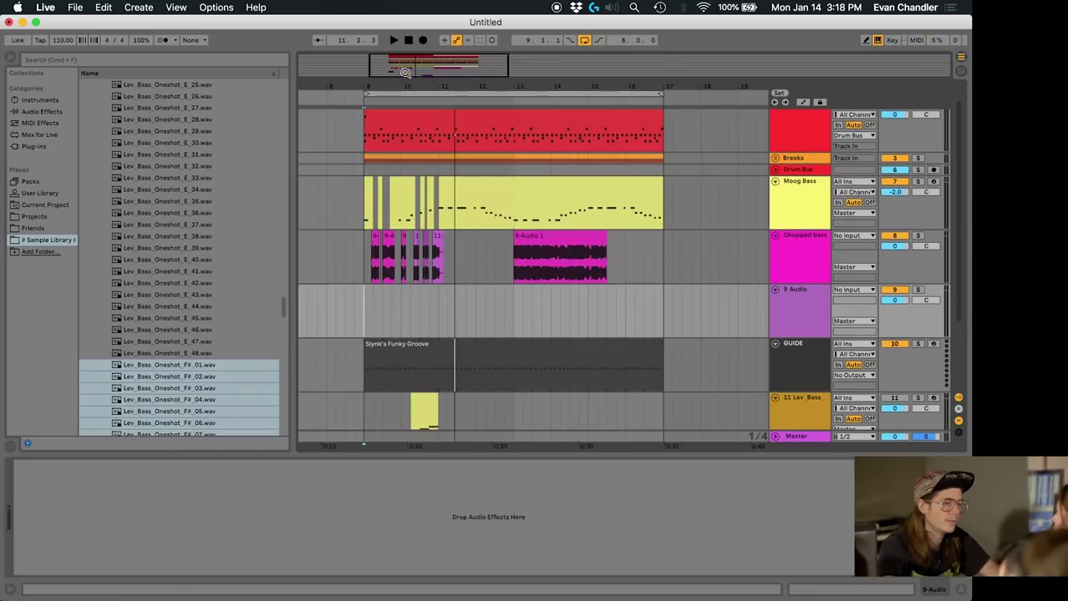
pyautogui.moveTo(404, 81); pyautogui.dragTo(405, 176)
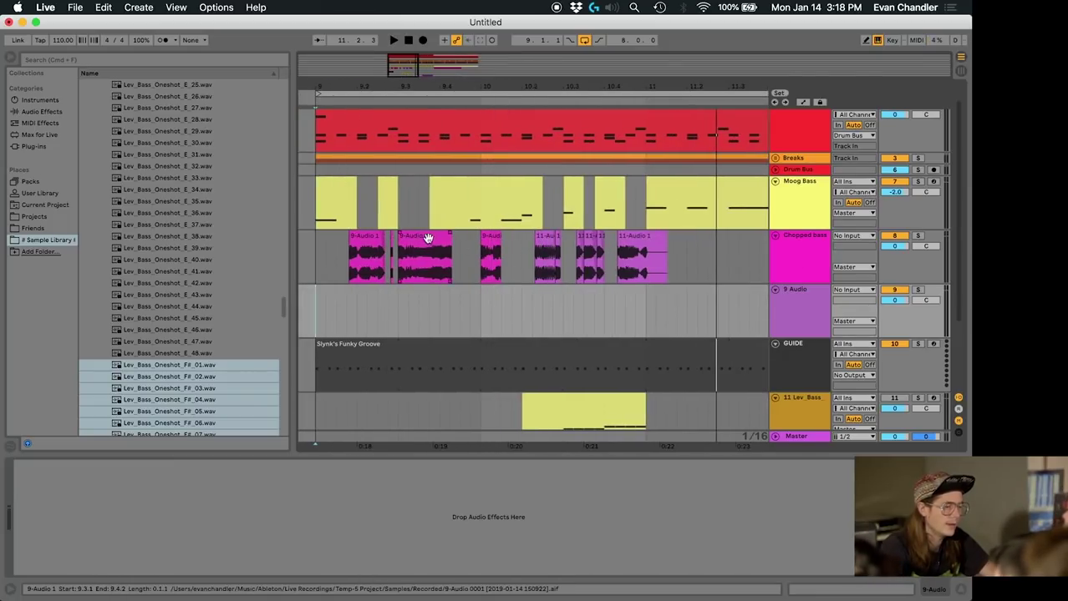
pyautogui.click(391, 305)
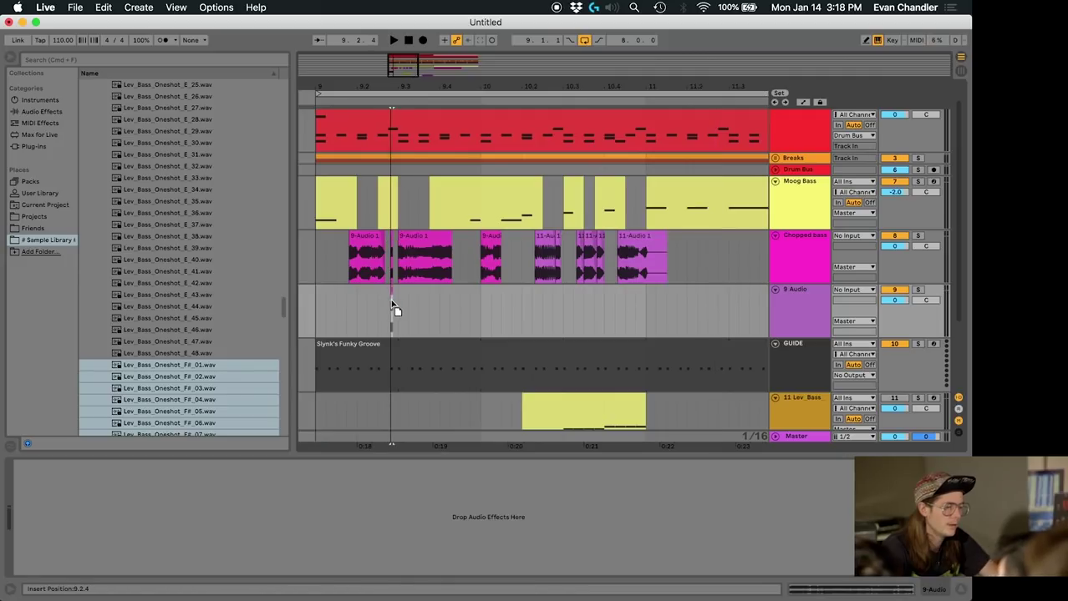
# - Audition the moved slice from 9.2.3, first in the mix and with the new audio track soloed
pyautogui.press('space')
pyautogui.press('space')
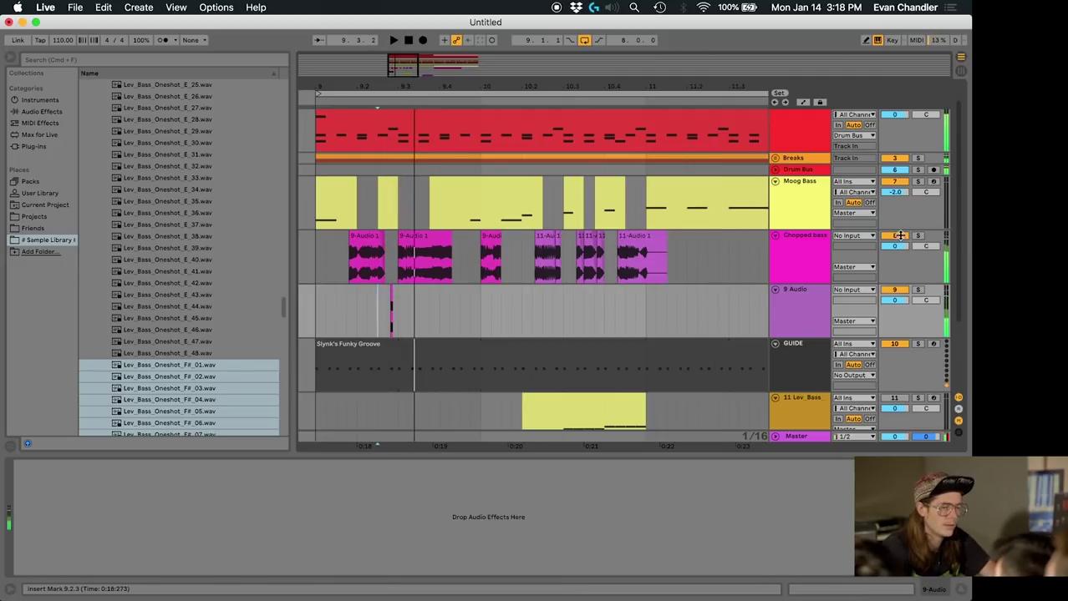
pyautogui.click(917, 290)
pyautogui.press('space')
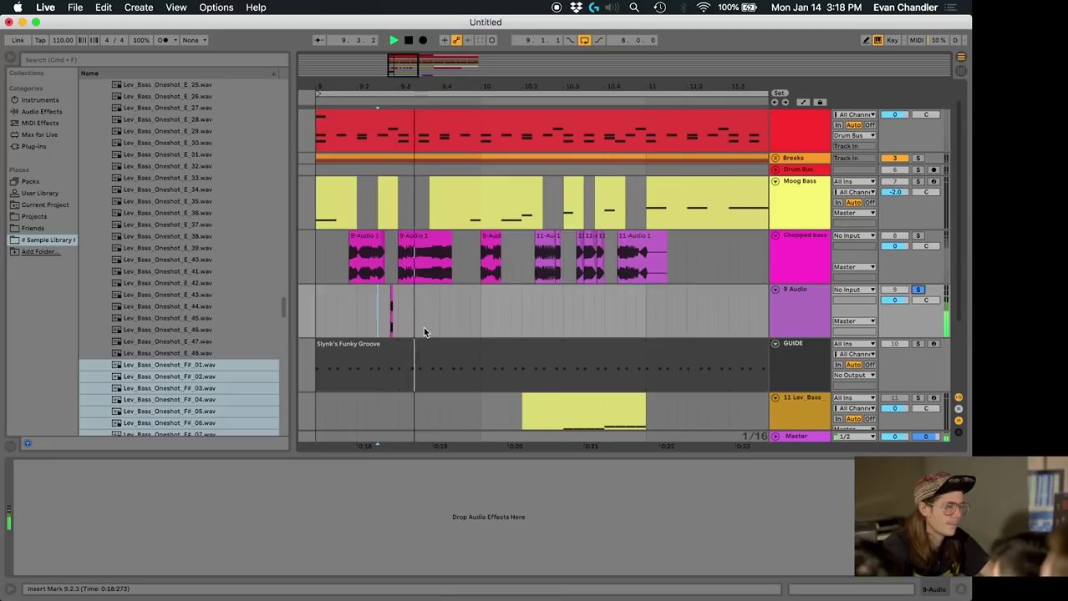
# - Load the Slynk - Haas Polarity Widener effect from the Essential Ableton Tool Box onto the 9 Audio track
pyautogui.click(25, 193)
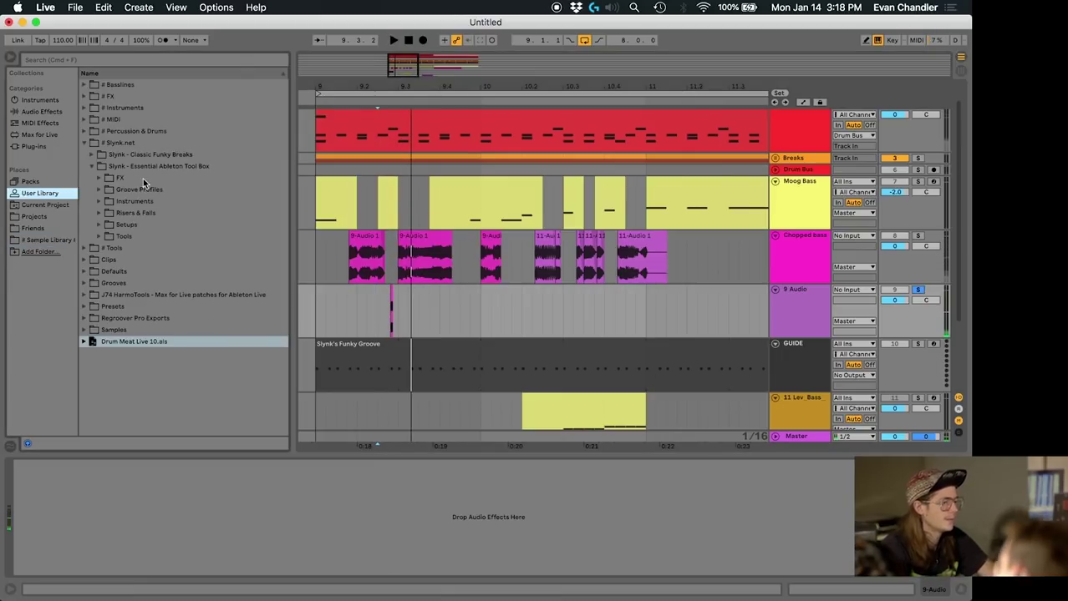
pyautogui.click(92, 156)
pyautogui.click(92, 155)
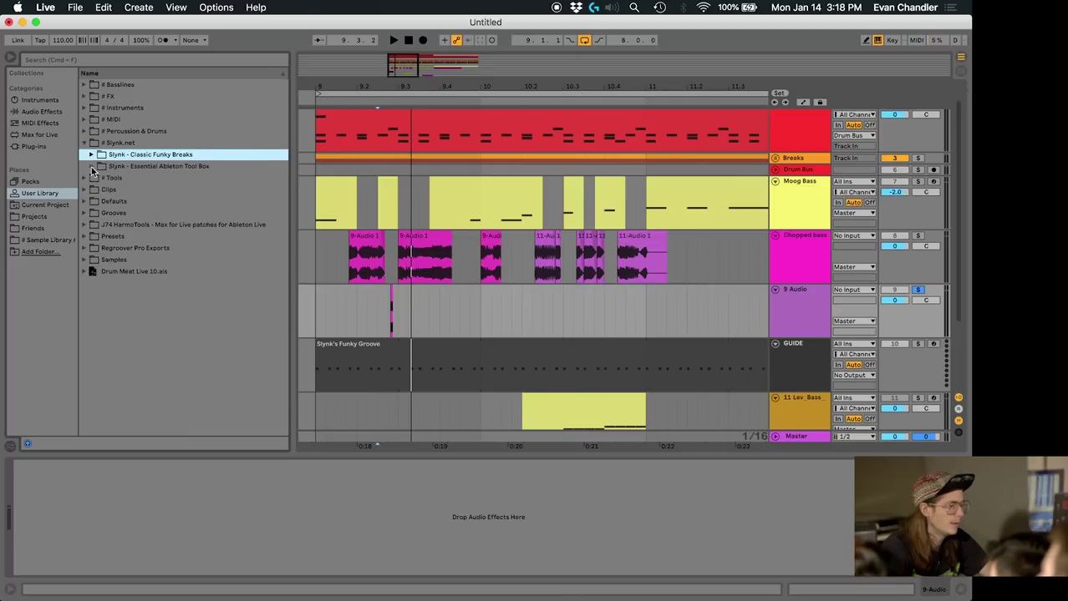
pyautogui.click(92, 167)
pyautogui.click(98, 179)
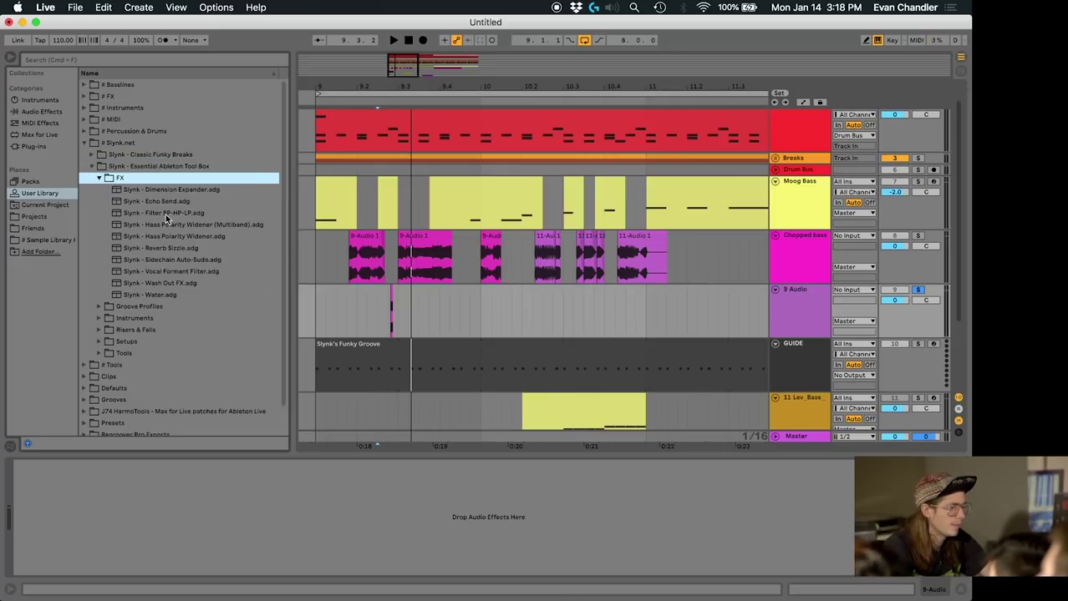
pyautogui.moveTo(168, 237); pyautogui.dragTo(428, 293)
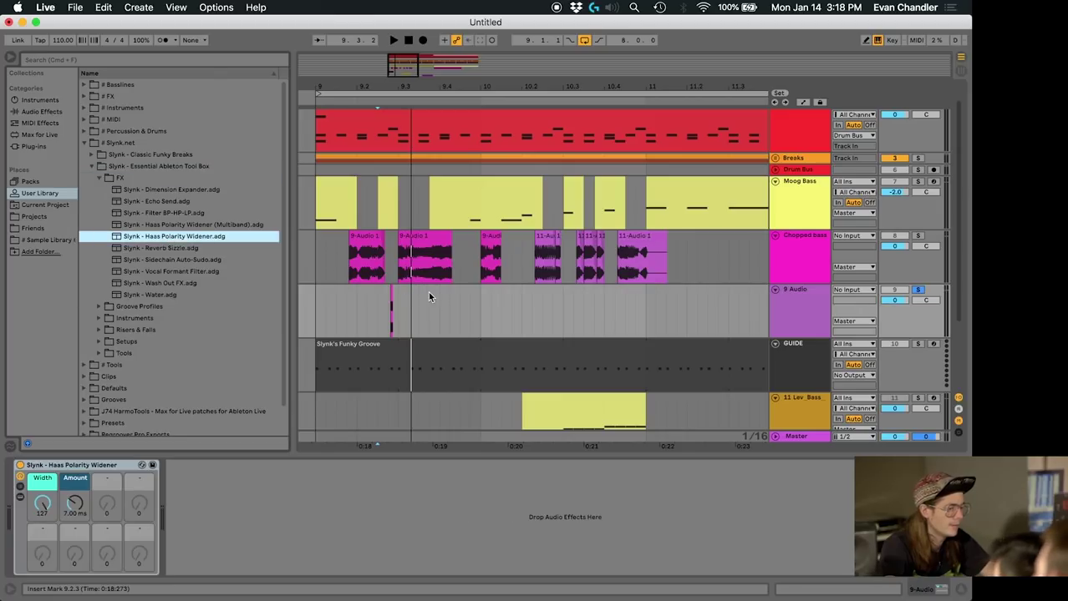
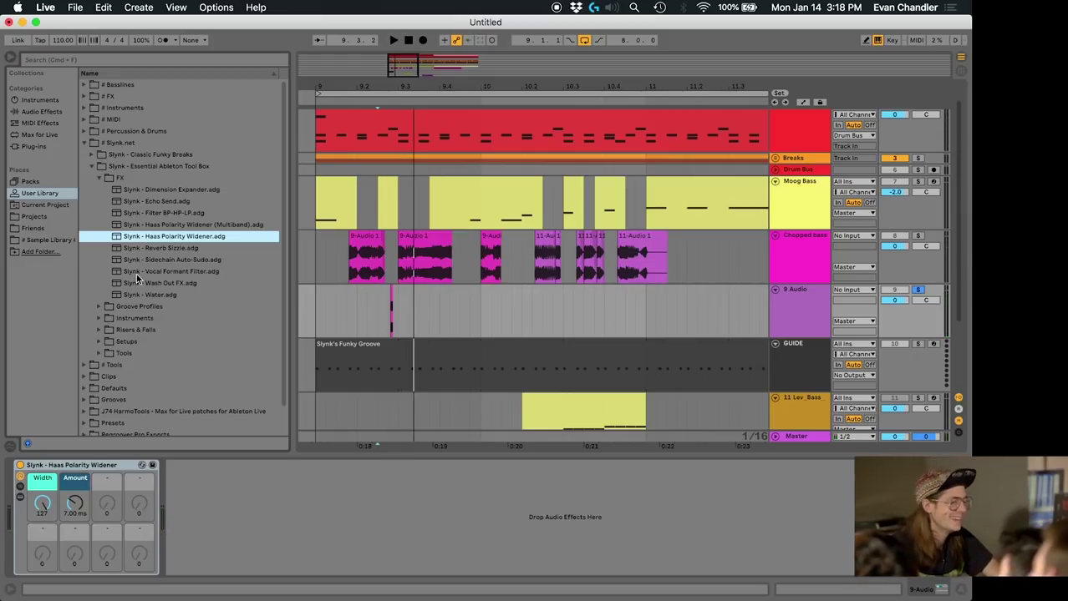
# - Add Slynk - Reverb Sizzle after the widener on 9 Audio, set its Decay to 5.42 s, and audition it
pyautogui.moveTo(162, 248); pyautogui.dragTo(270, 517)
pyautogui.press('space')
pyautogui.moveTo(226, 503); pyautogui.dragTo(227, 492)
pyautogui.press('space')
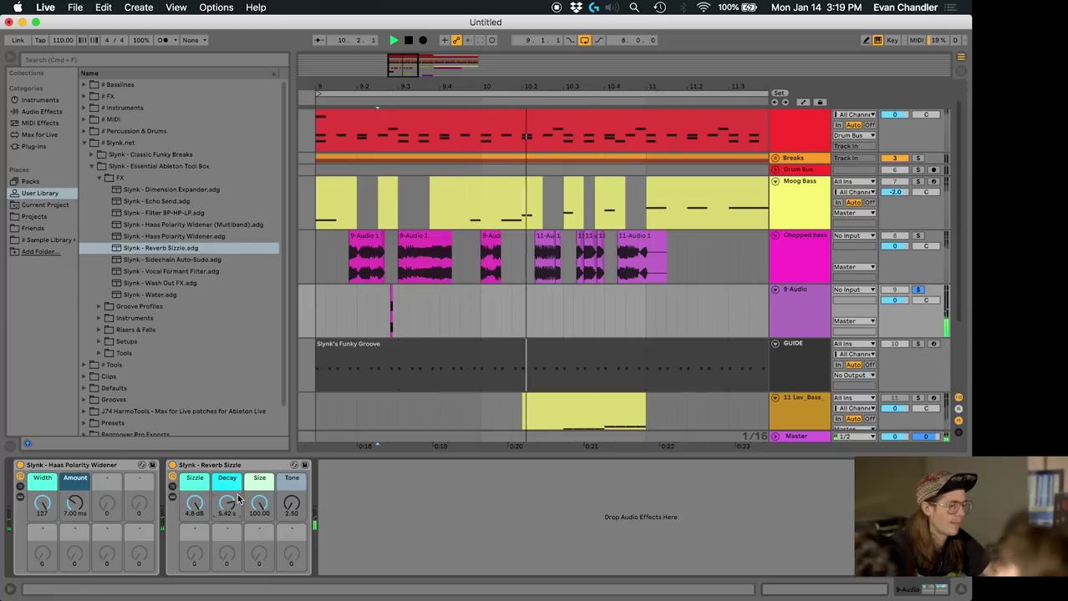
# - Examine the chains, EQ Eight and Reverb devices inside the Reverb Sizzle rack
pyautogui.click(172, 498)
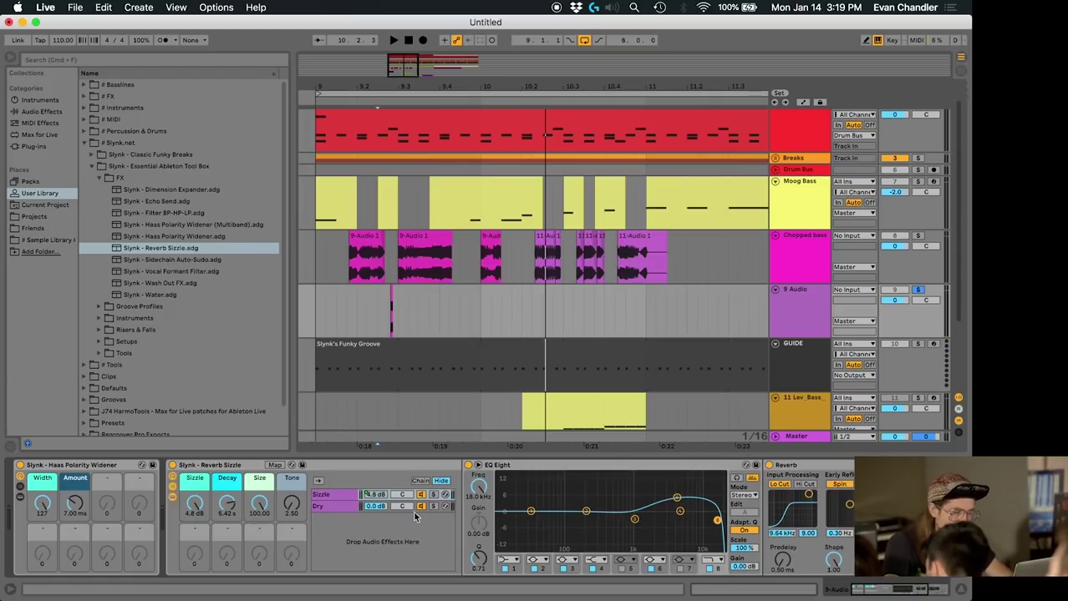
pyautogui.hscroll(5, 422, 520)
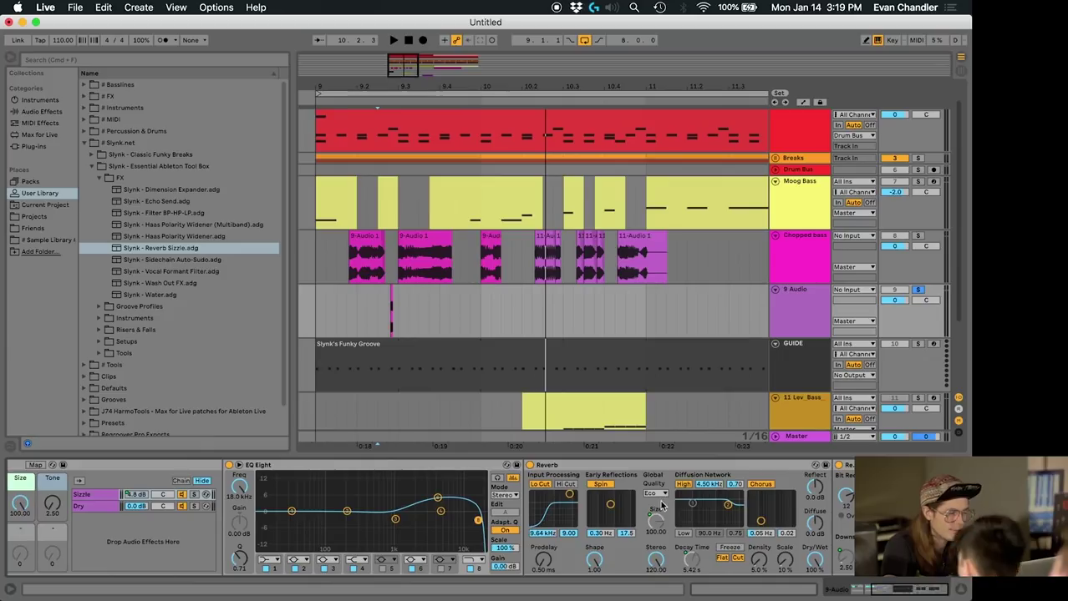
pyautogui.hscroll(-3, 794, 504)
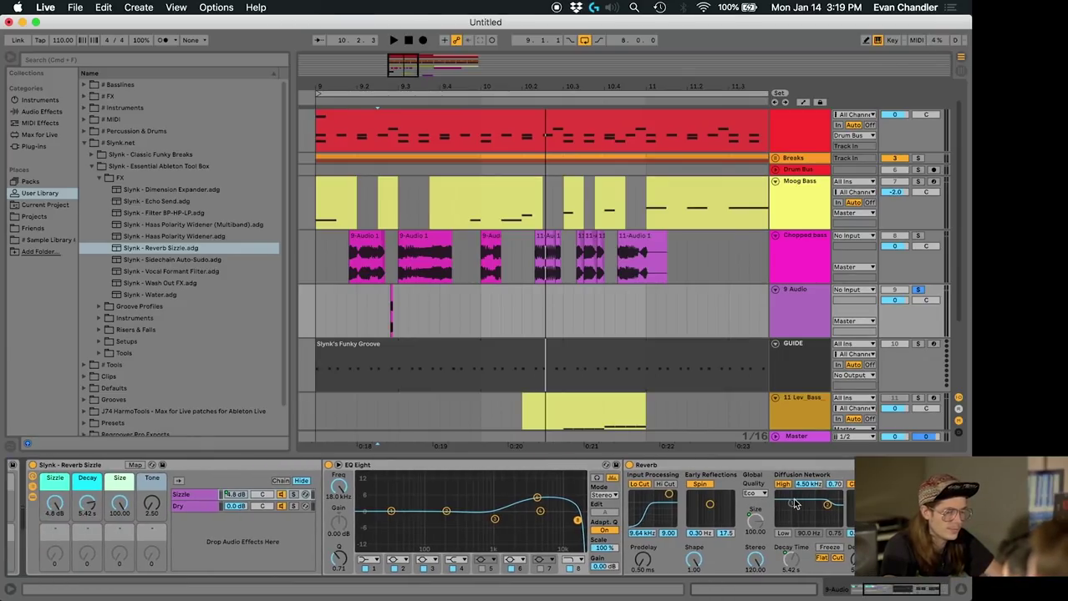
pyautogui.hscroll(-3, 795, 504)
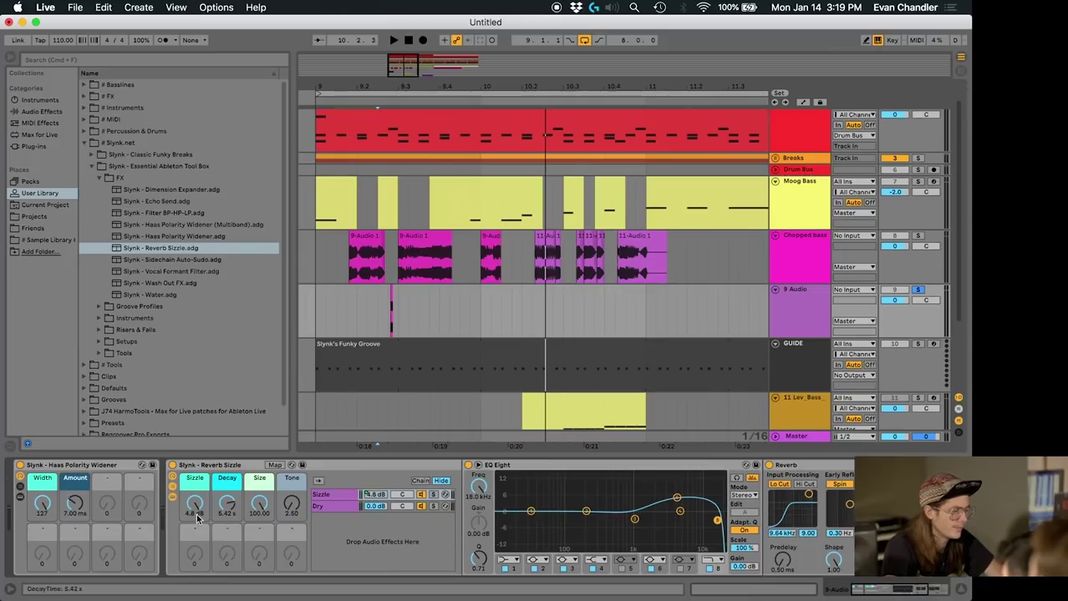
pyautogui.click(171, 498)
pyautogui.click(172, 490)
# - Audition the soloed slice with its effects, unsolo 9 Audio, and play the full mix from 9.1.1
pyautogui.press('space')
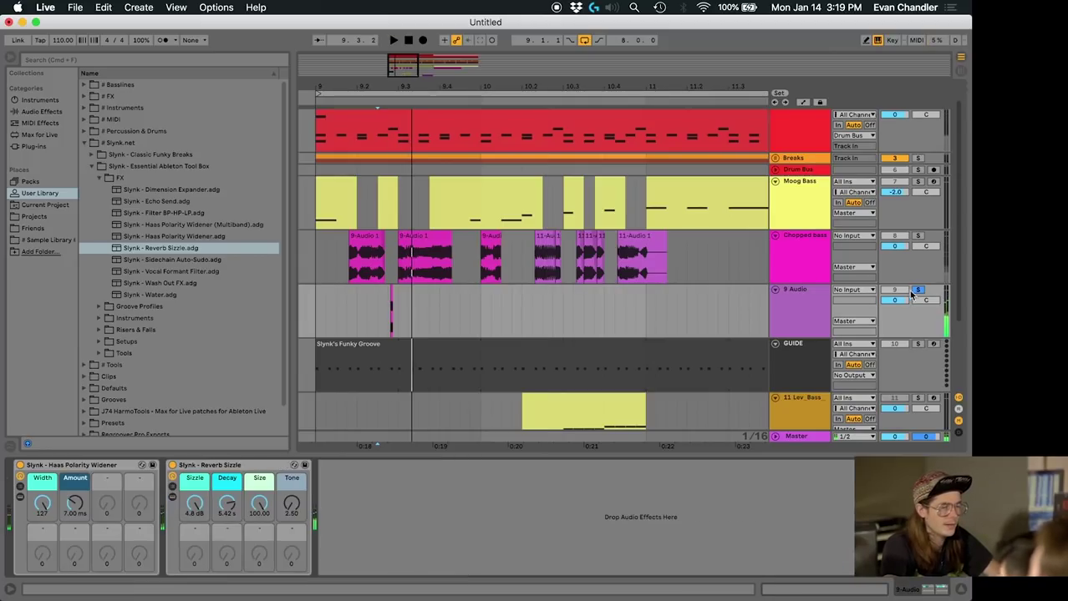
pyautogui.click(914, 291)
pyautogui.click(314, 306)
pyautogui.press('space')
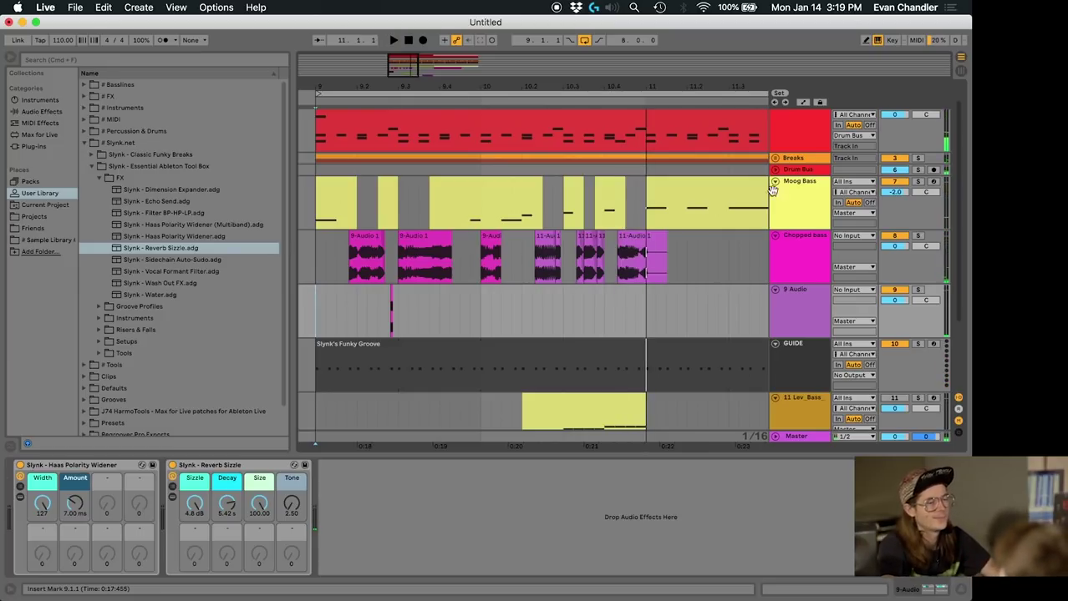
# - Select the Chopped bass track and play the mix in Session View to check the channel levels
pyautogui.click(808, 240)
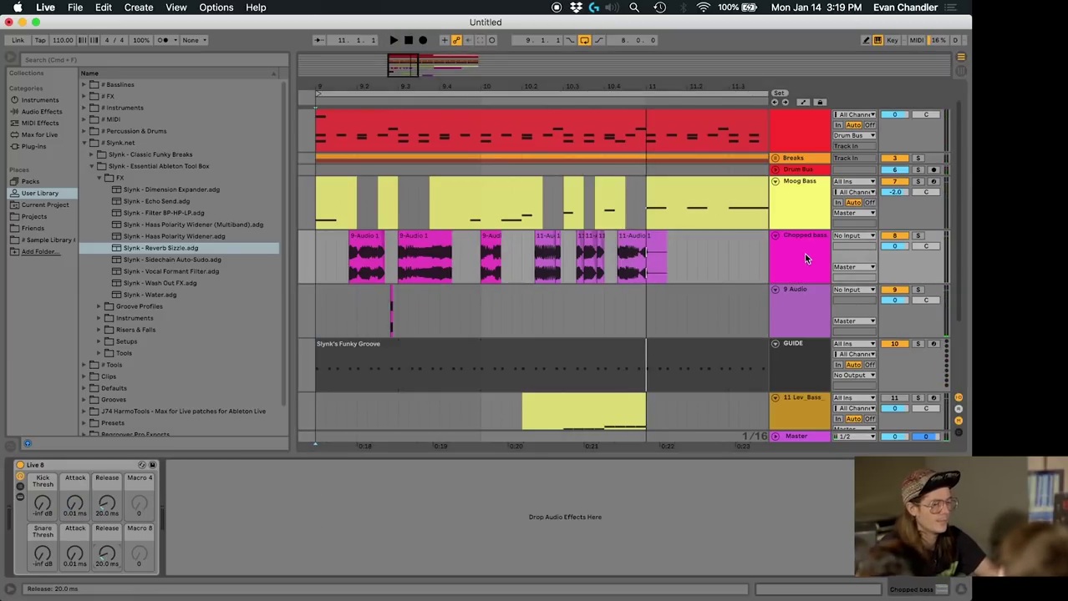
pyautogui.press('Tab')
pyautogui.press('space')
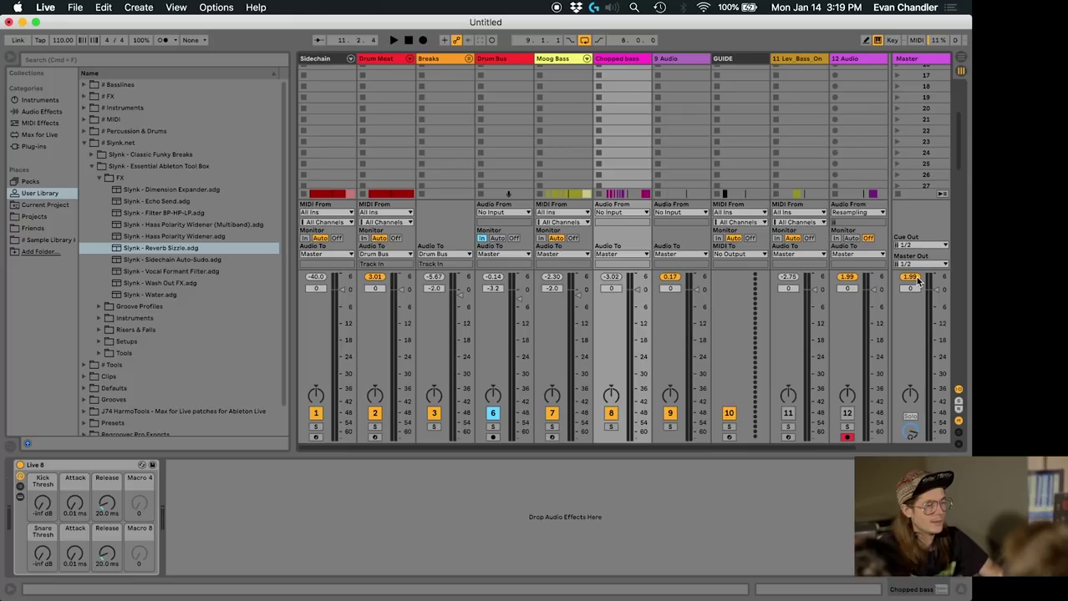
# - Add the Utility audio effect to the Master track
pyautogui.click(919, 60)
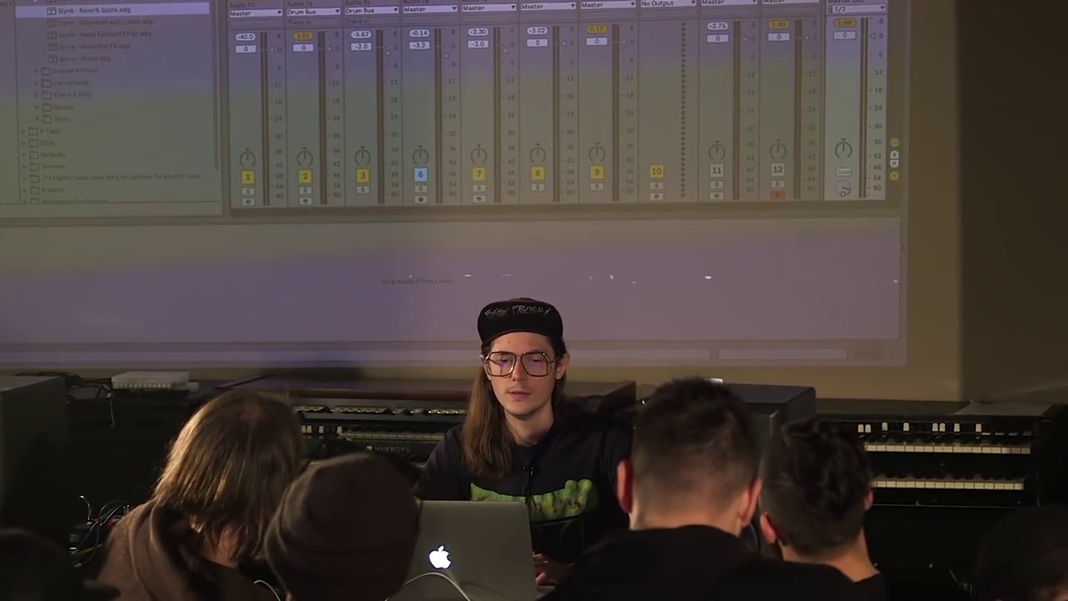
pyautogui.press('Left')
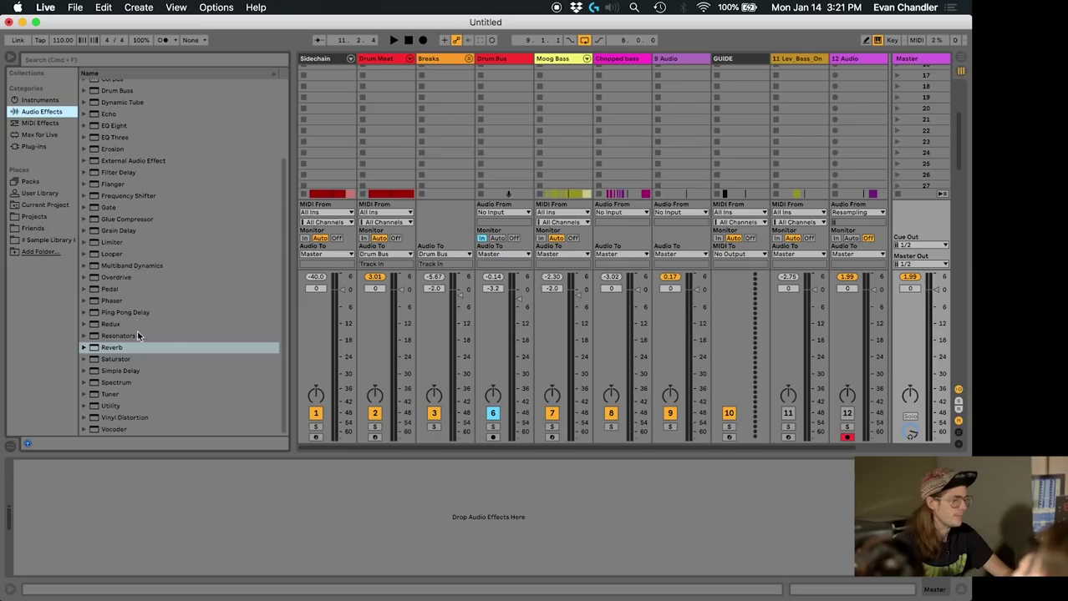
pyautogui.click(108, 406)
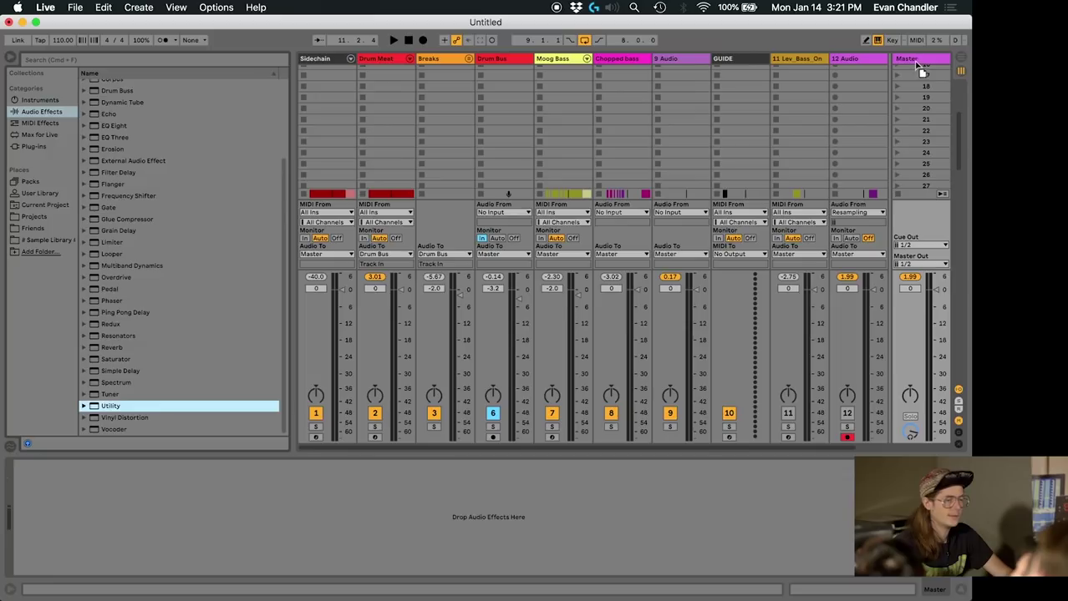
pyautogui.moveTo(918, 67); pyautogui.dragTo(920, 69)
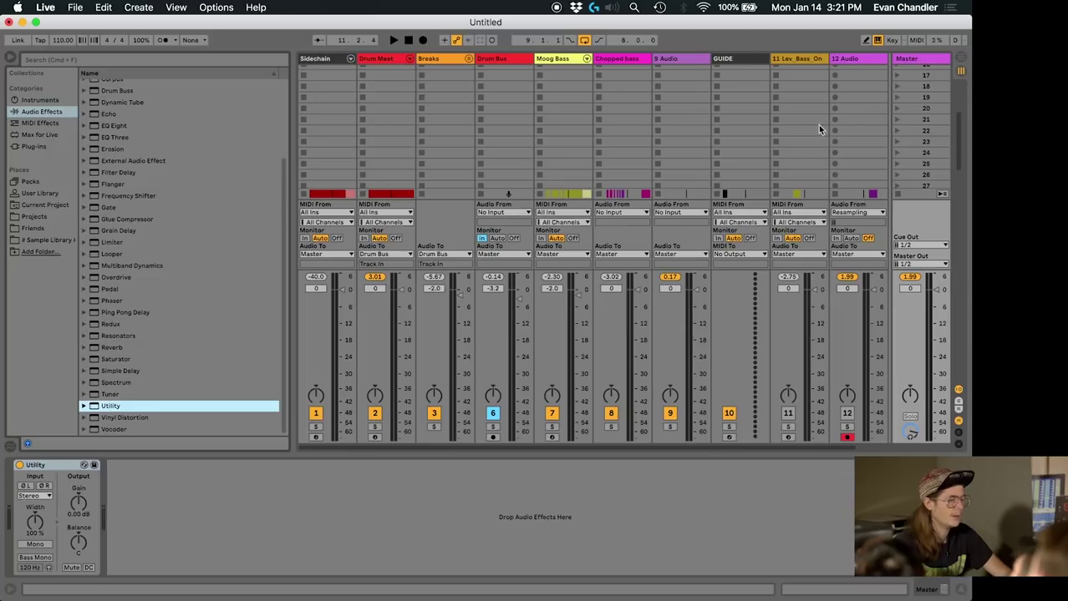
# - Play the mix to check the master level and set the Utility's gain to -3.00 dB
pyautogui.click(79, 504)
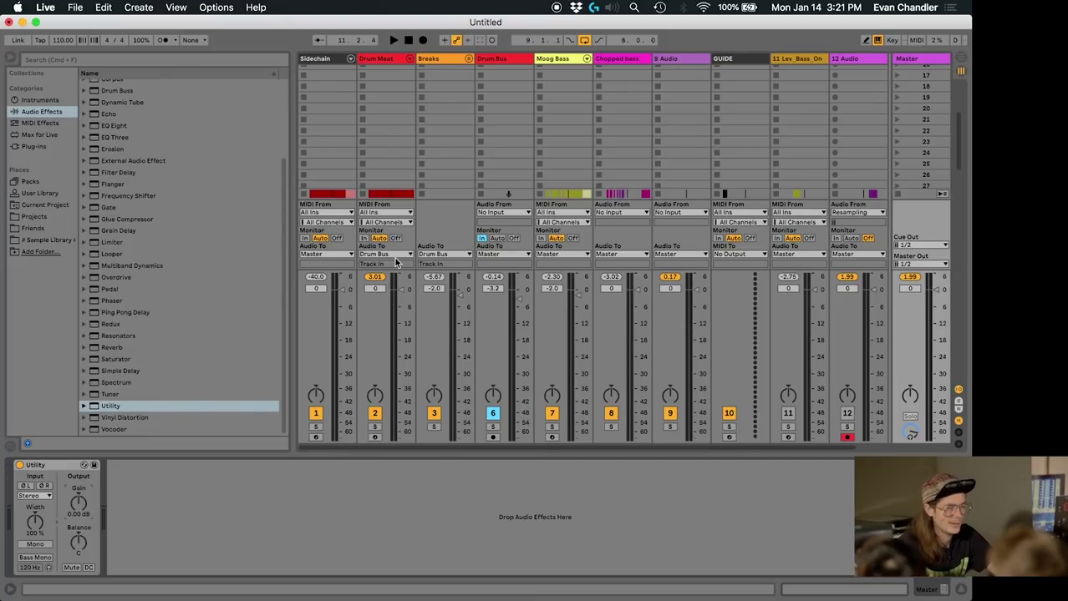
pyautogui.press('space')
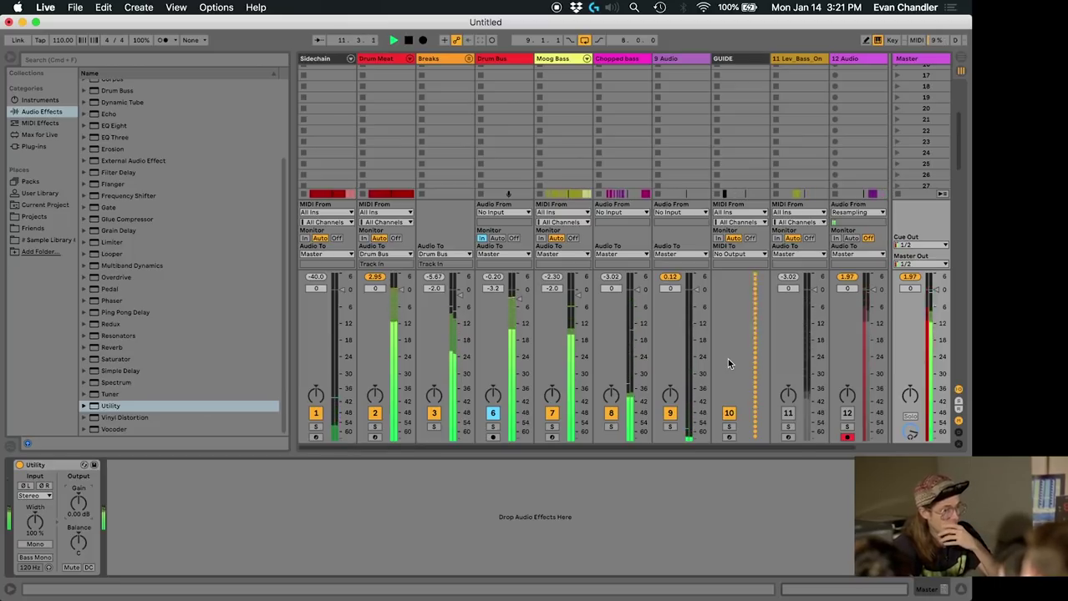
pyautogui.press('space')
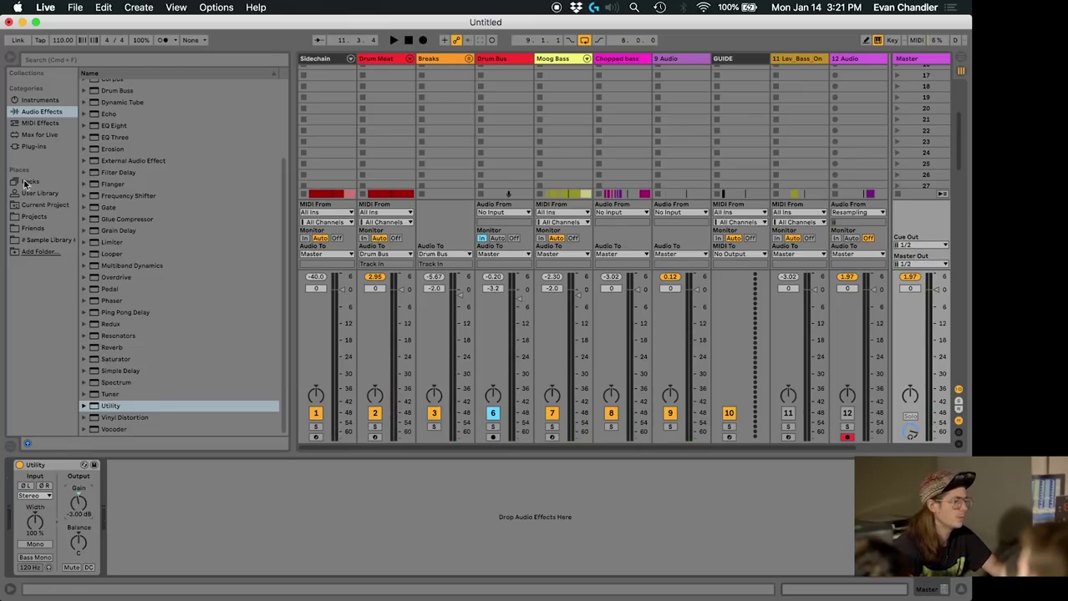
# - Add the Ozone 8 plug-in after Utility on the Master track and close the iZotope Updater window
pyautogui.click(34, 147)
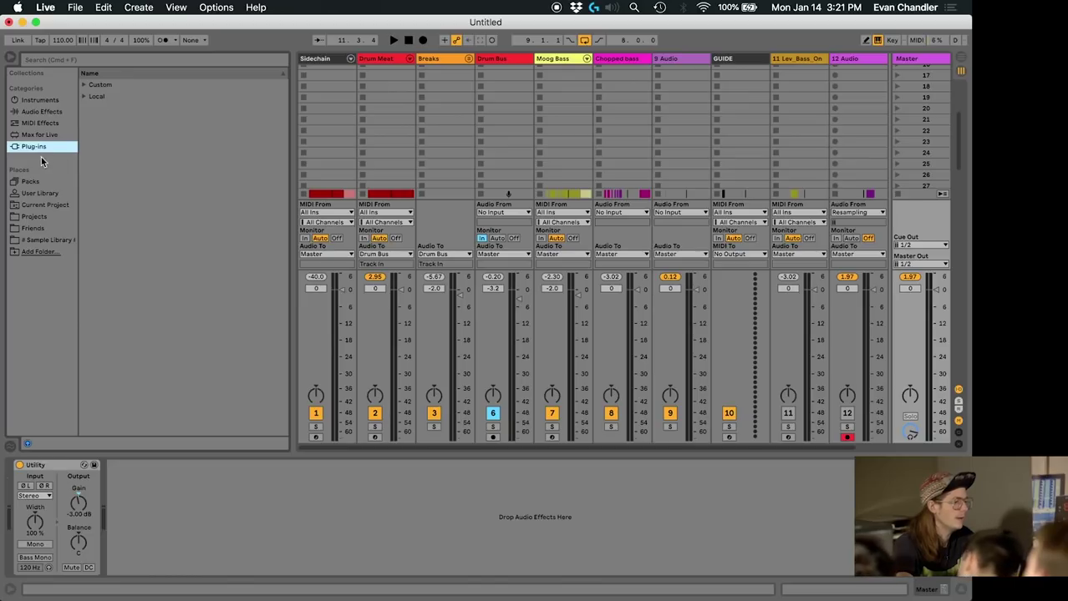
pyautogui.click(84, 85)
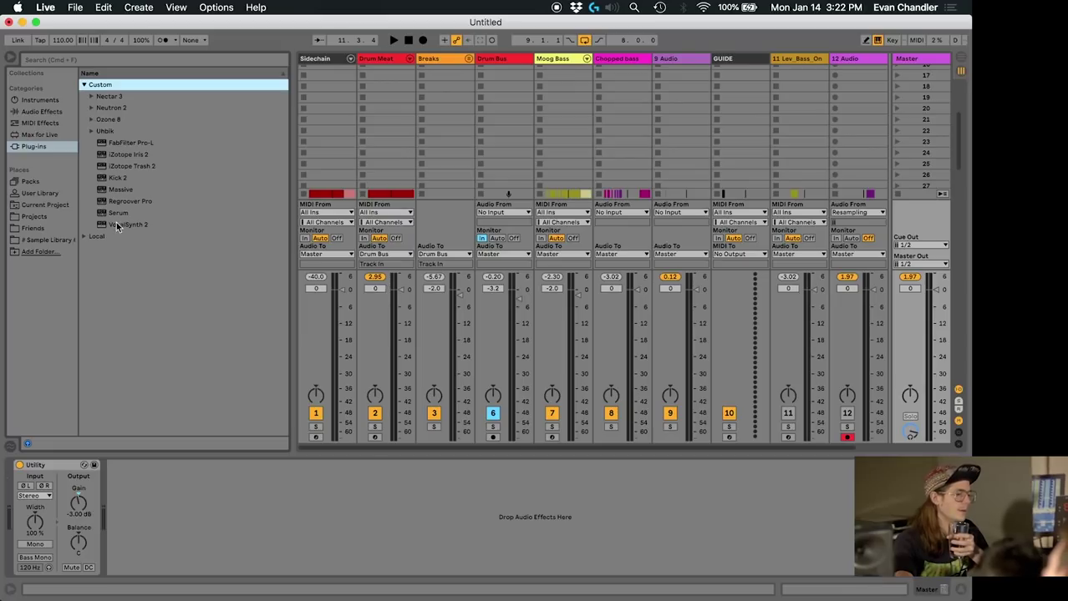
pyautogui.click(91, 108)
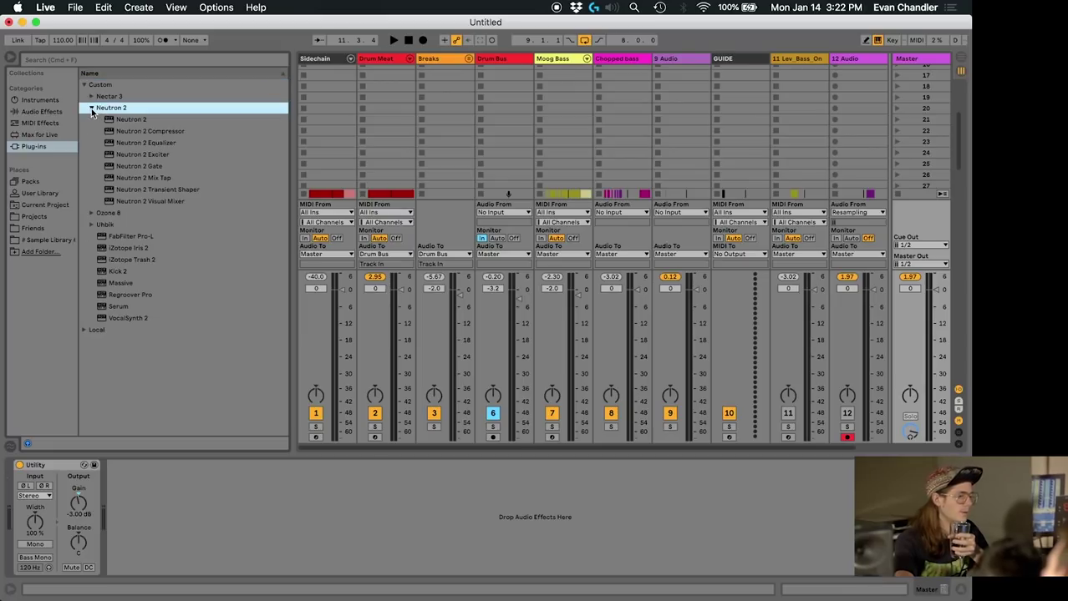
pyautogui.click(91, 108)
pyautogui.click(91, 120)
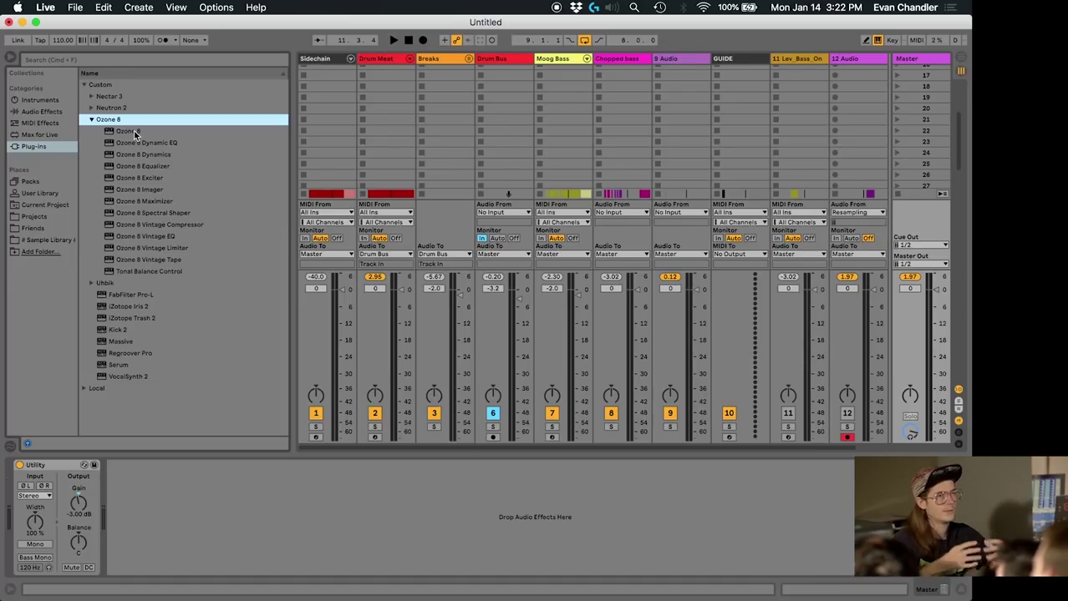
pyautogui.moveTo(135, 134); pyautogui.dragTo(222, 515)
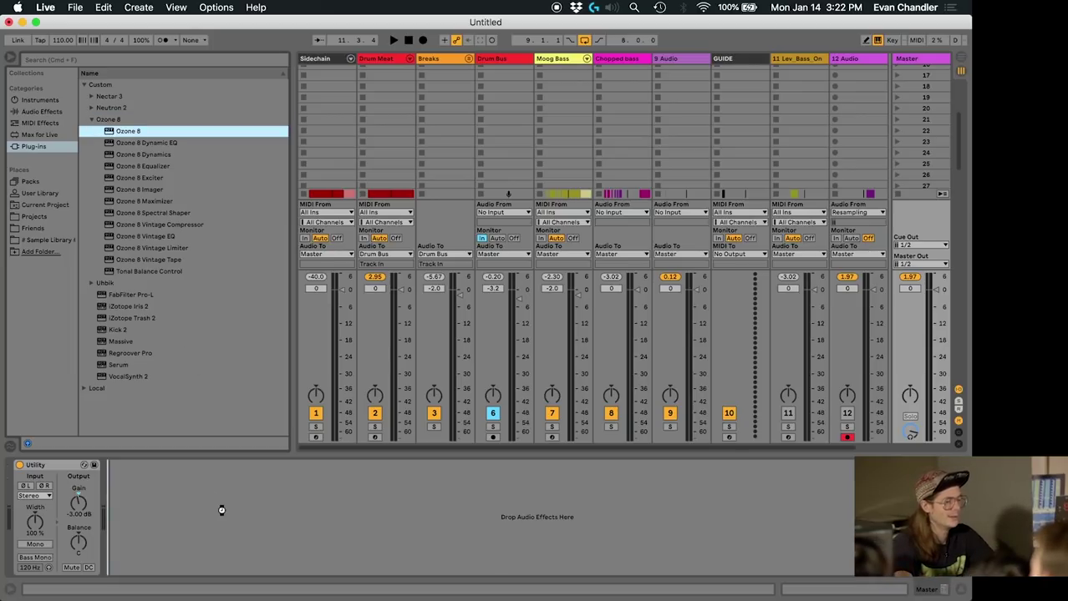
pyautogui.moveTo(221, 509); pyautogui.dragTo(233, 503)
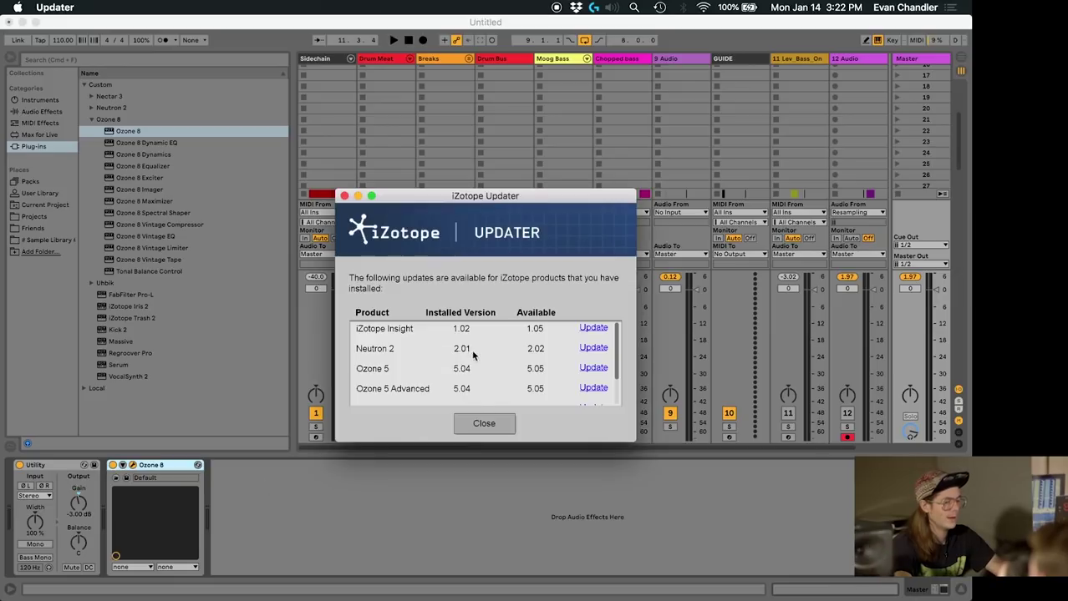
pyautogui.click(483, 423)
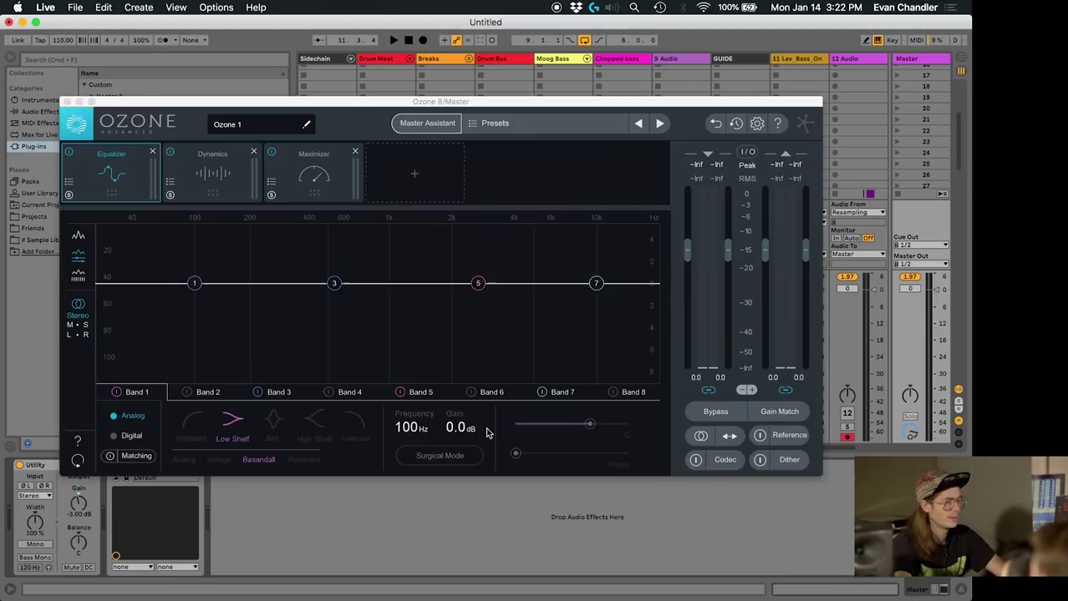
# - Run Ozone 8's Master Assistant with a CD target and High intensity, playing the mix for analysis until it finishes
pyautogui.click(428, 124)
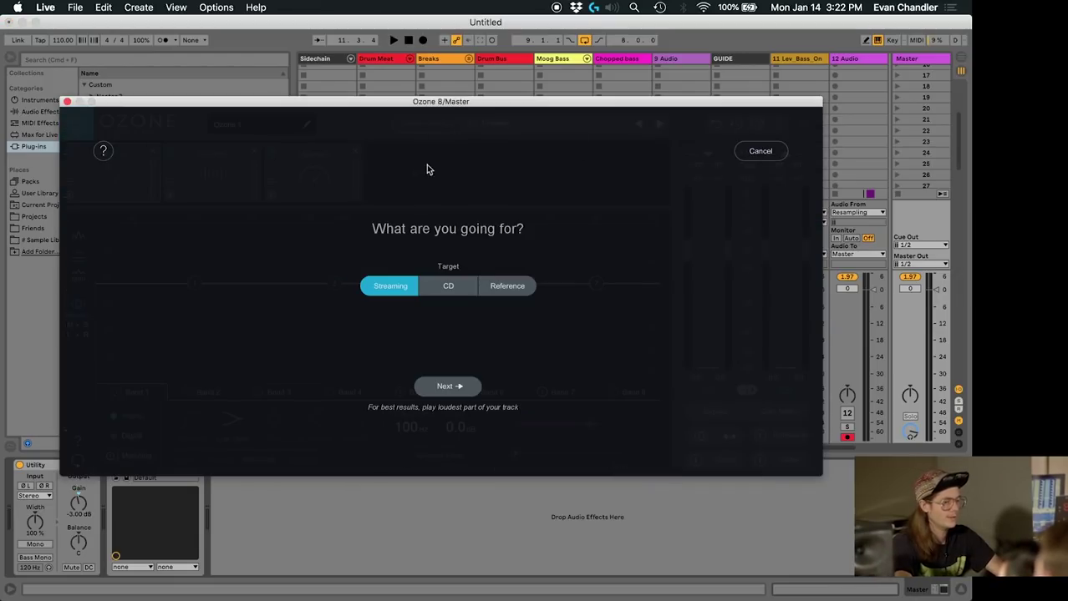
pyautogui.click(465, 289)
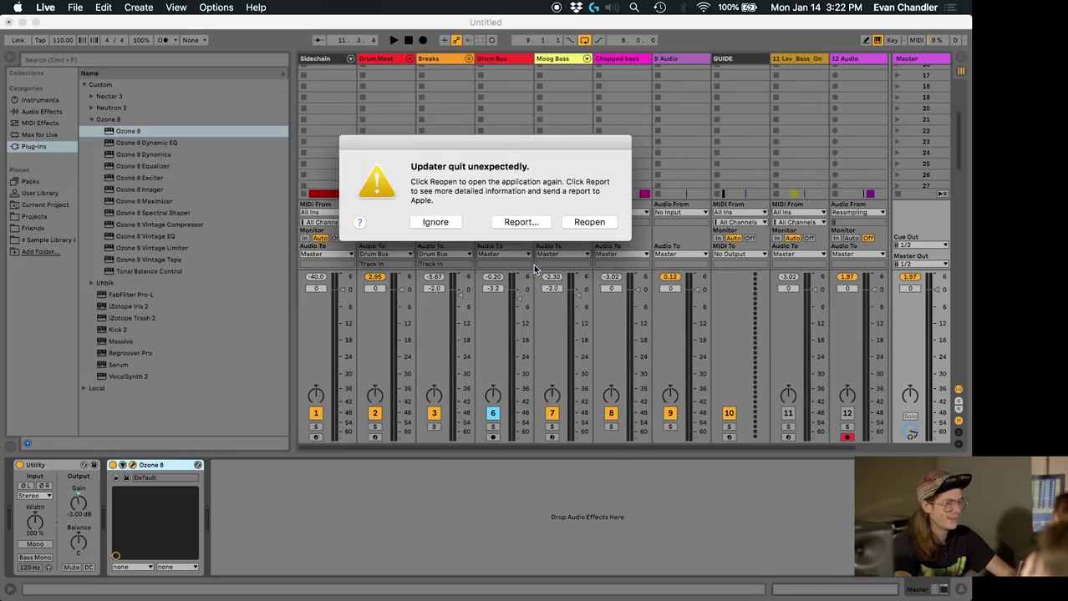
pyautogui.click(437, 221)
pyautogui.click(503, 336)
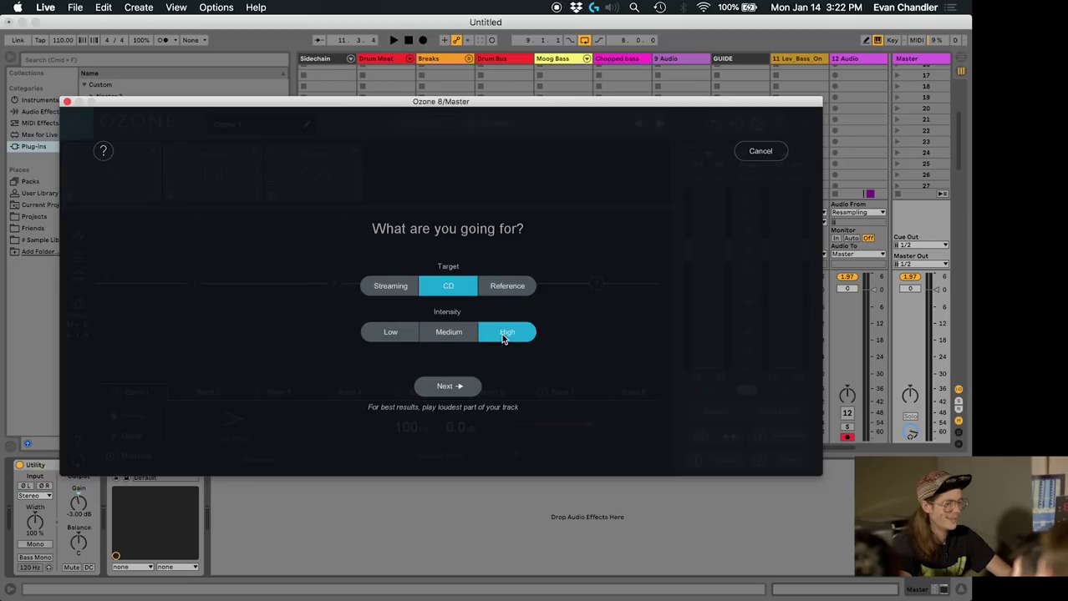
pyautogui.click(457, 388)
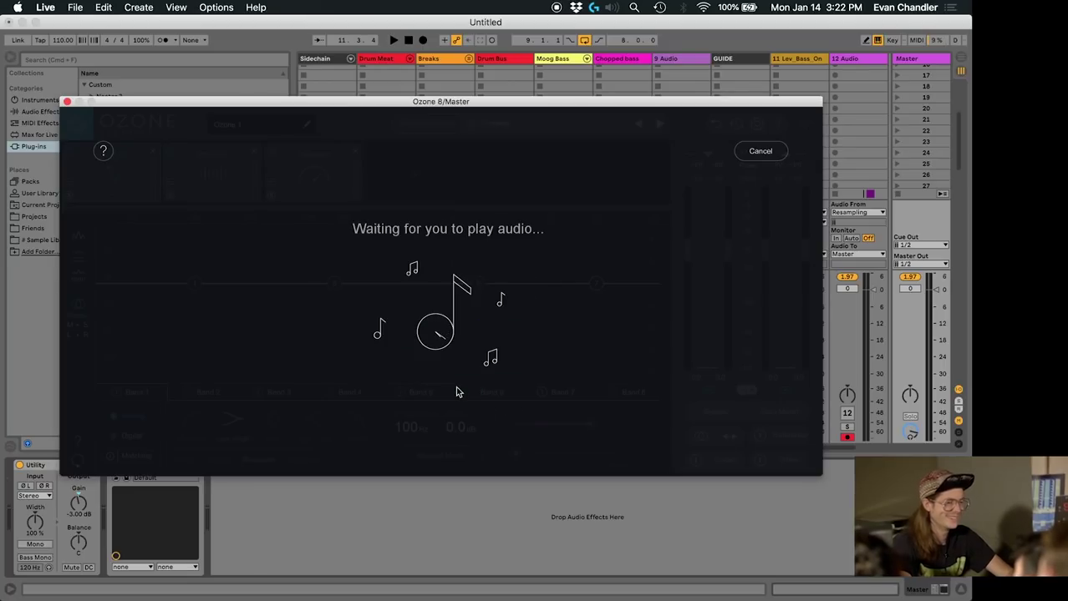
pyautogui.press('space')
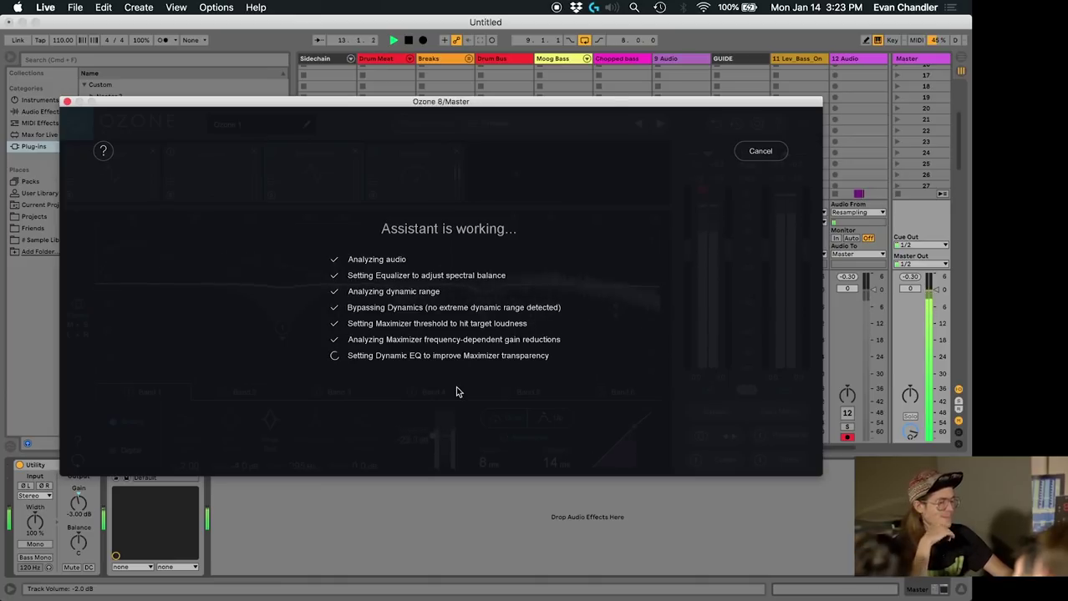
pyautogui.click(456, 390)
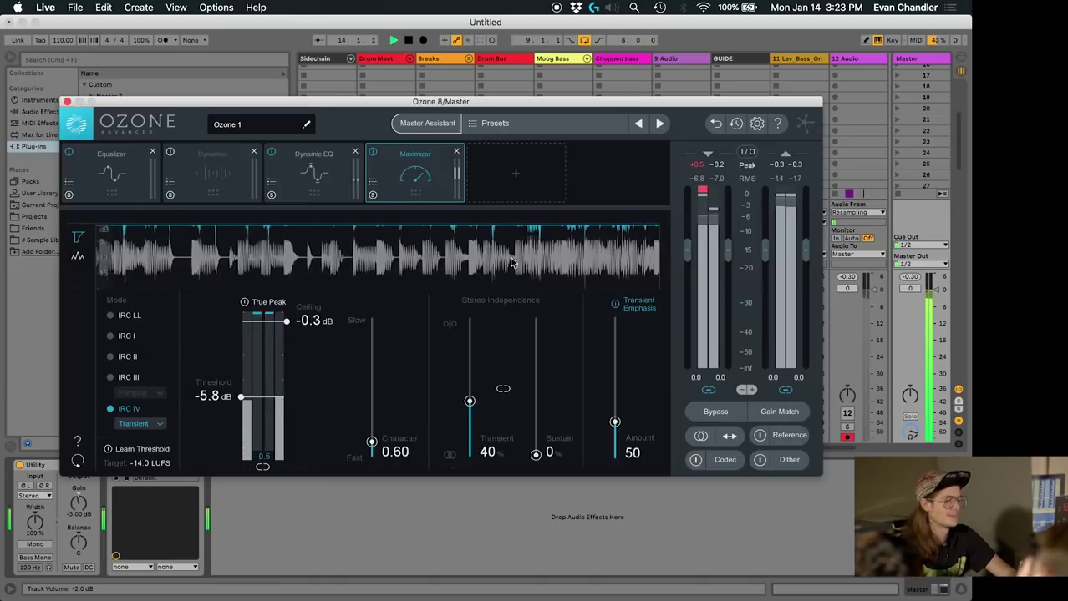
# - Deactivate the leftover 9-Audio 1 clip at 13.1.1 on the Chopped bass track in Arrangement View
pyautogui.click(960, 63)
pyautogui.moveTo(563, 107); pyautogui.dragTo(537, 498)
pyautogui.scroll(-2, 568, 289)
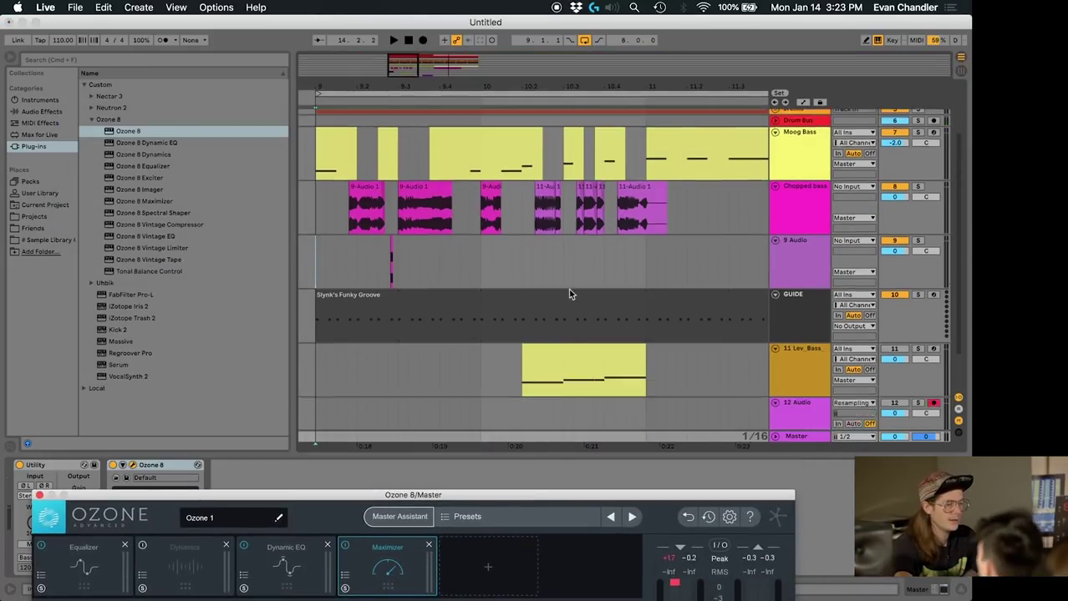
pyautogui.scroll(-2, 568, 288)
pyautogui.hscroll(5, 568, 288)
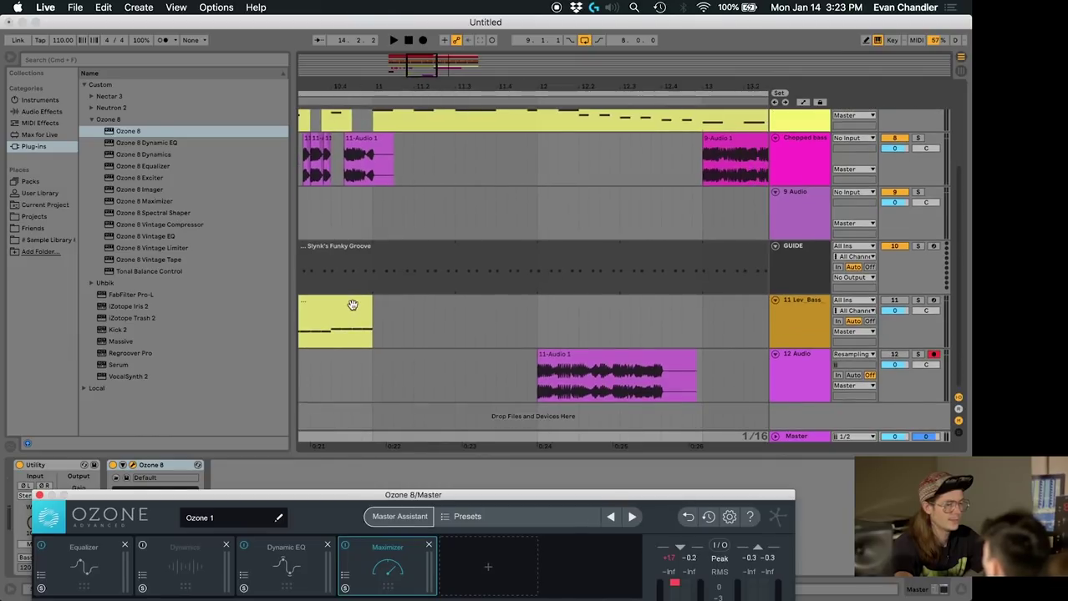
pyautogui.hscroll(3, 700, 202)
pyautogui.scroll(1, 700, 202)
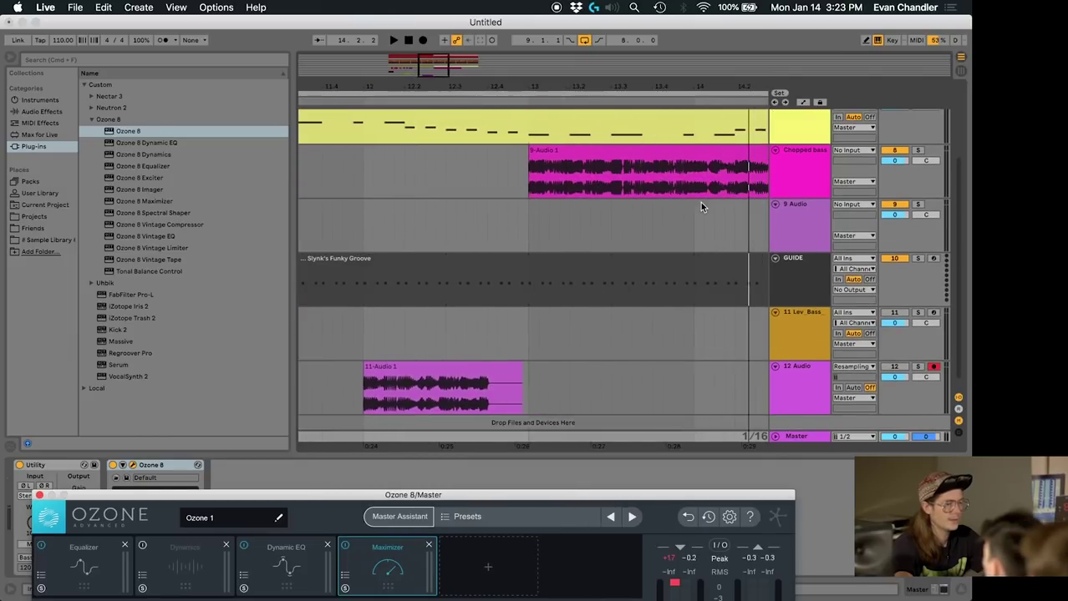
pyautogui.click(707, 158)
pyautogui.press('0')
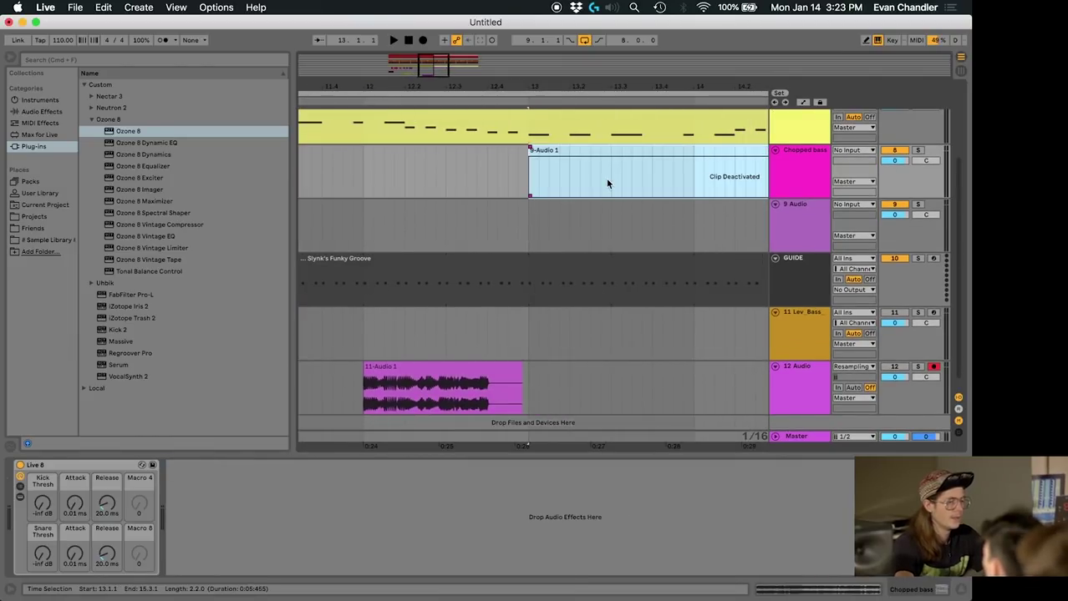
pyautogui.press('-')
# - Select the Master track in Session View and examine the Maximizer settings in its Ozone 8 window
pyautogui.press('Tab')
pyautogui.click(919, 60)
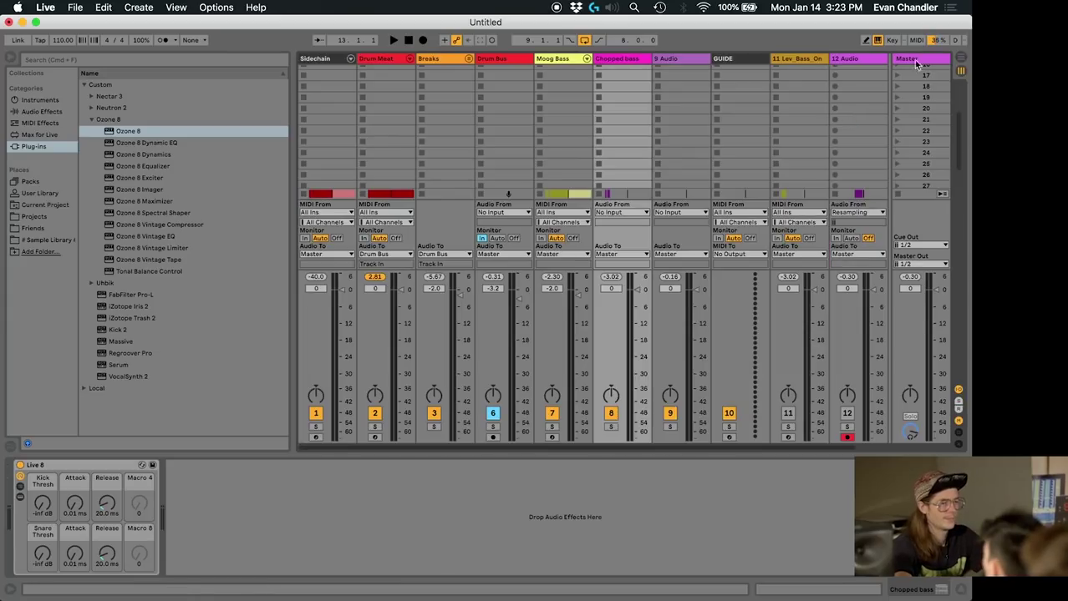
pyautogui.press('Return')
pyautogui.moveTo(486, 224); pyautogui.dragTo(592, 55)
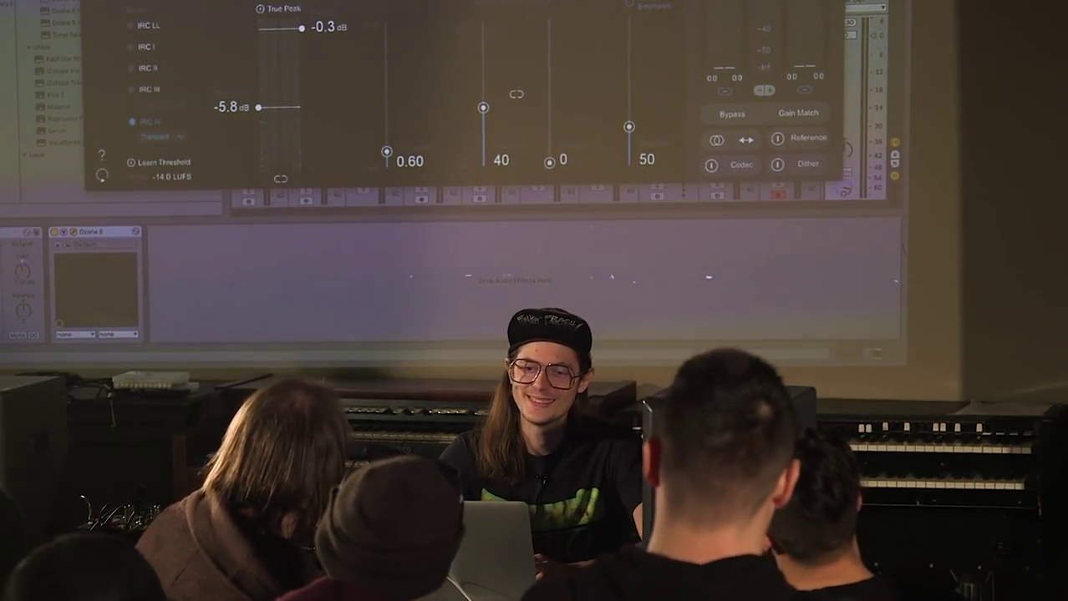
pyautogui.hotkey('ctrl', 'alt', 'p')
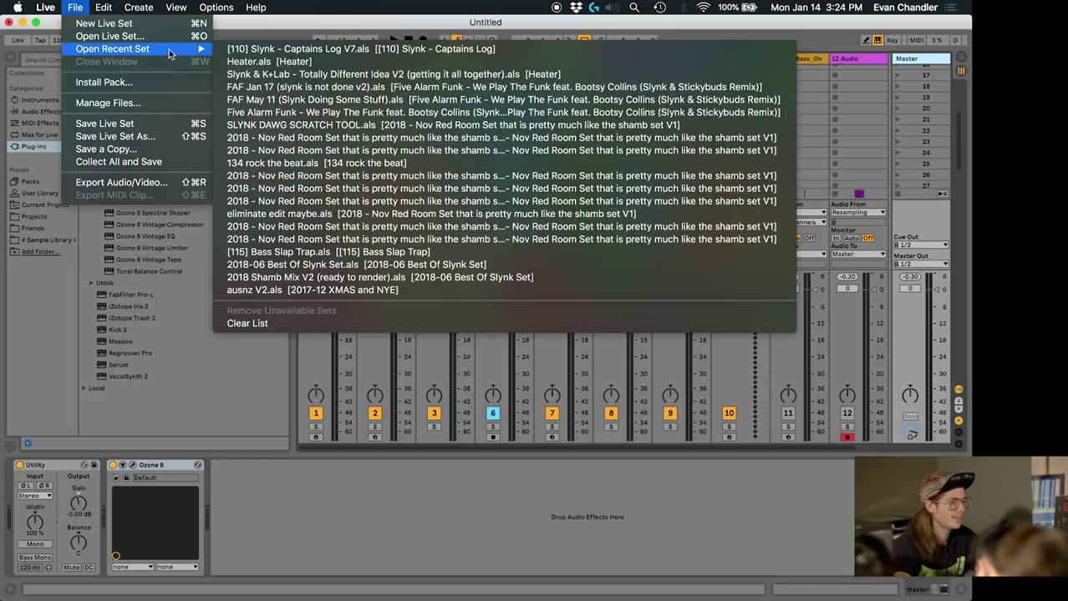
# - Open the recent set "[110] Slynk - Captains Log V7.als" without saving the untitled set, deleting its temporary files and dismissing the missing plug-ins notice
pyautogui.click(323, 51)
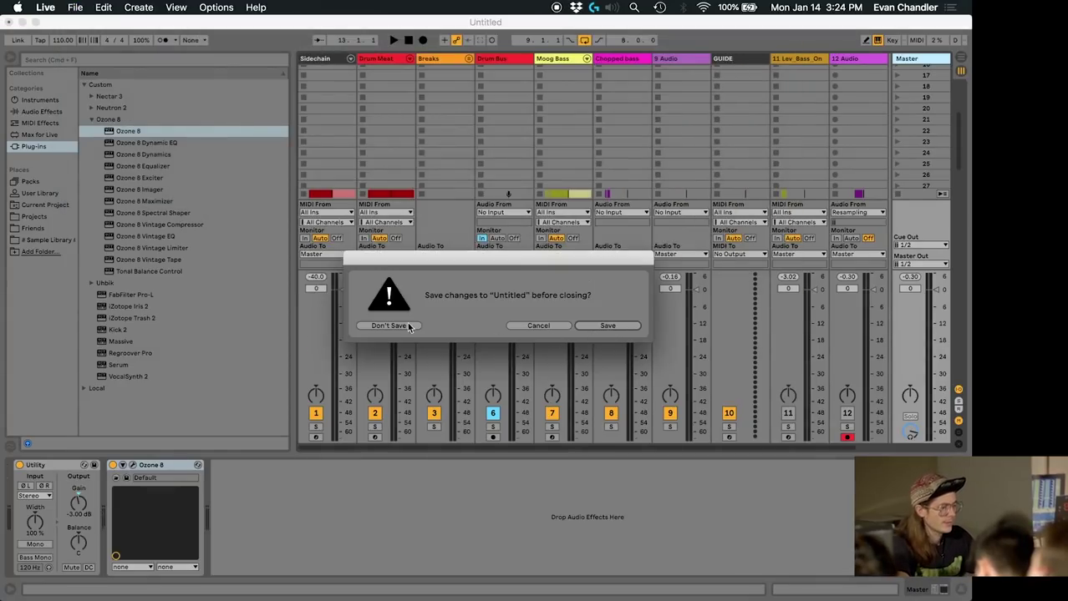
pyautogui.click(397, 327)
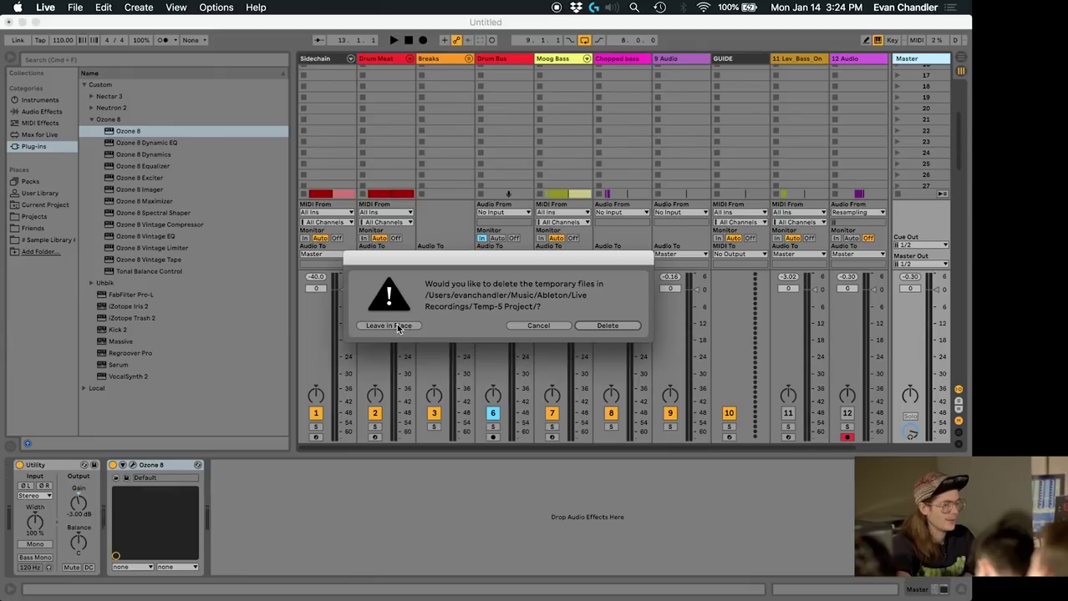
pyautogui.click(607, 326)
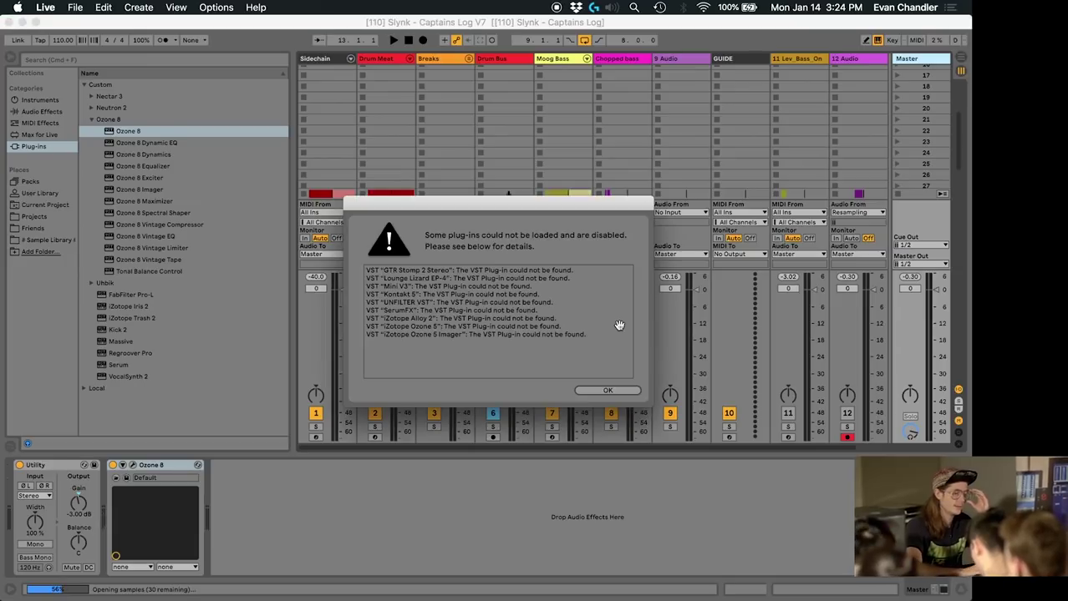
pyautogui.click(608, 391)
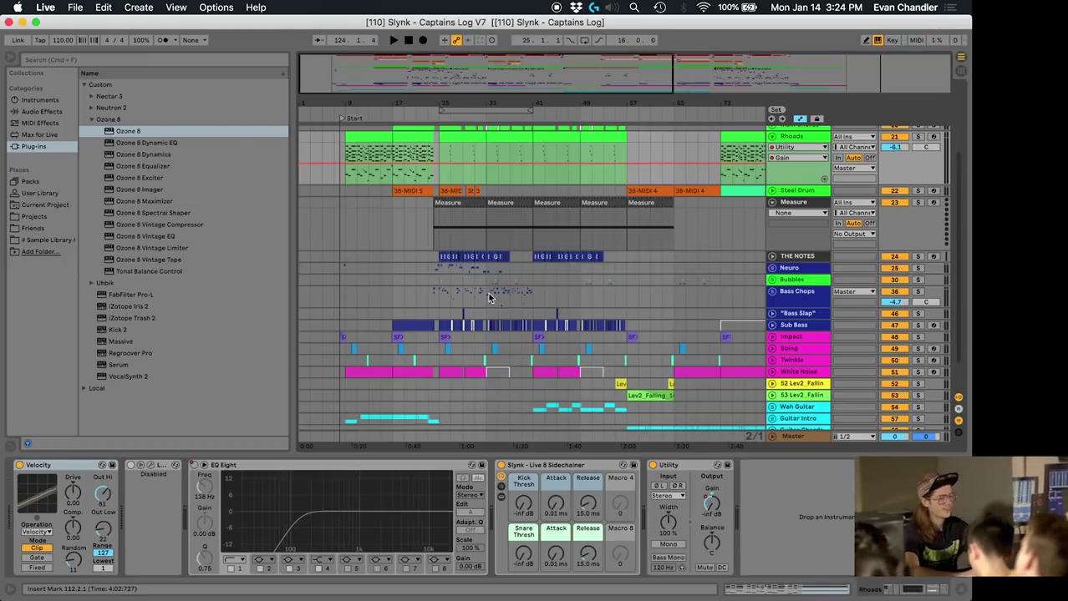
# - Play the Captains Log arrangement from 25.1.1 on the Bass Chops track
pyautogui.scroll(-3, 515, 314)
pyautogui.hscroll(5, 515, 315)
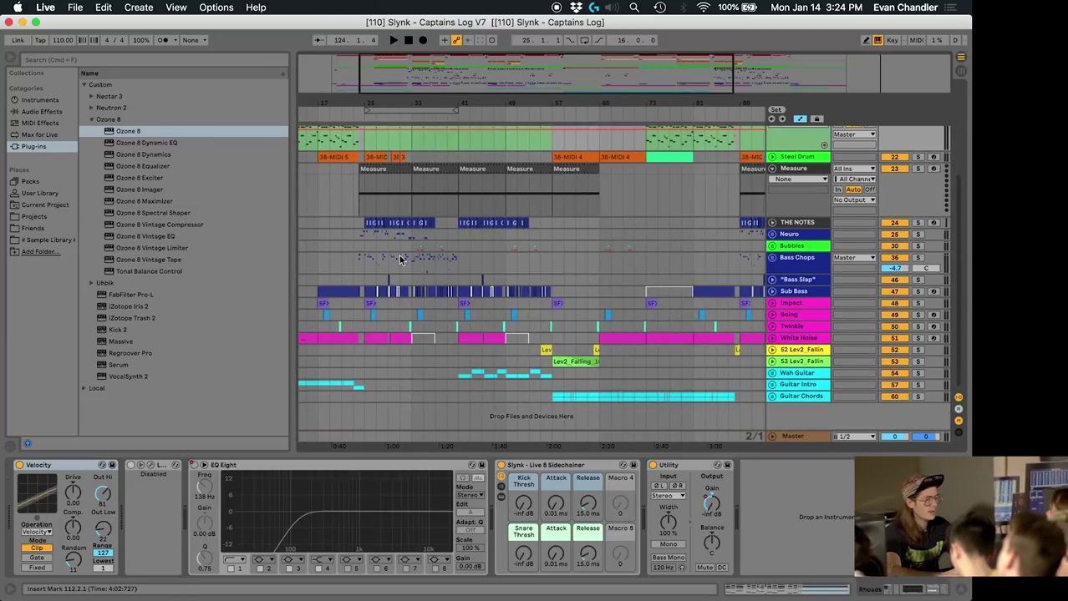
pyautogui.click(370, 264)
pyautogui.press('space')
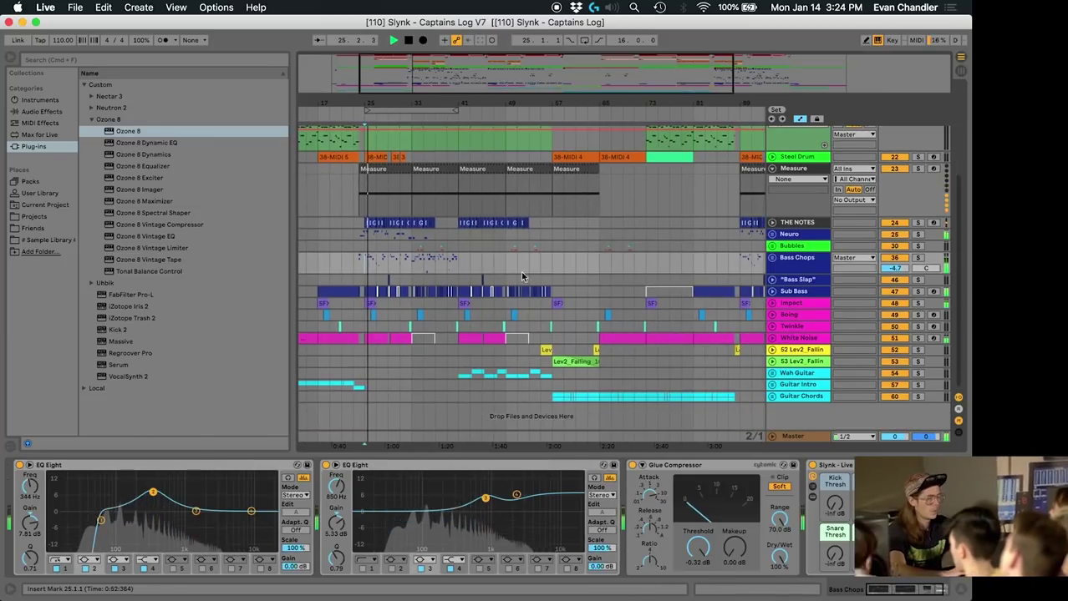
# - Examine the FabFilter Pro-L limiter on the Master track during playback and again with playback stopped, closing its window each time
pyautogui.click(795, 437)
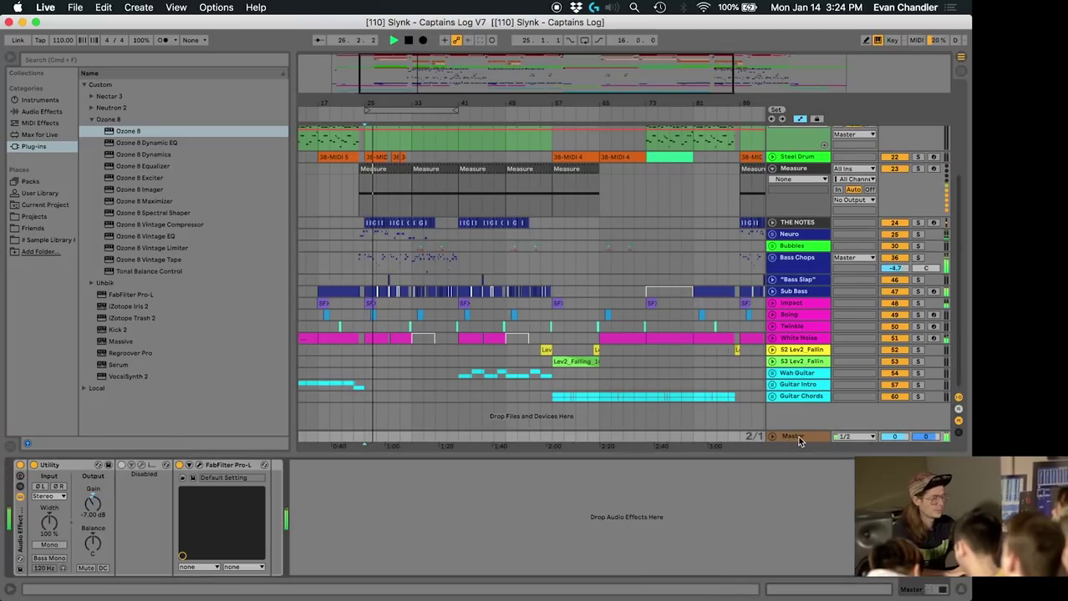
pyautogui.click(199, 467)
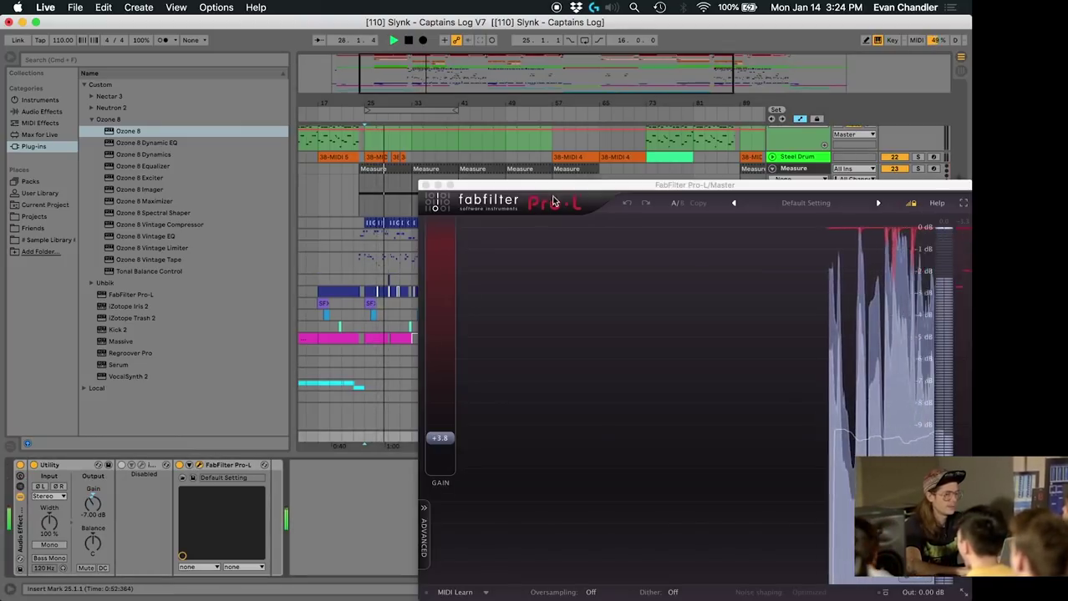
pyautogui.moveTo(563, 192); pyautogui.dragTo(384, 51)
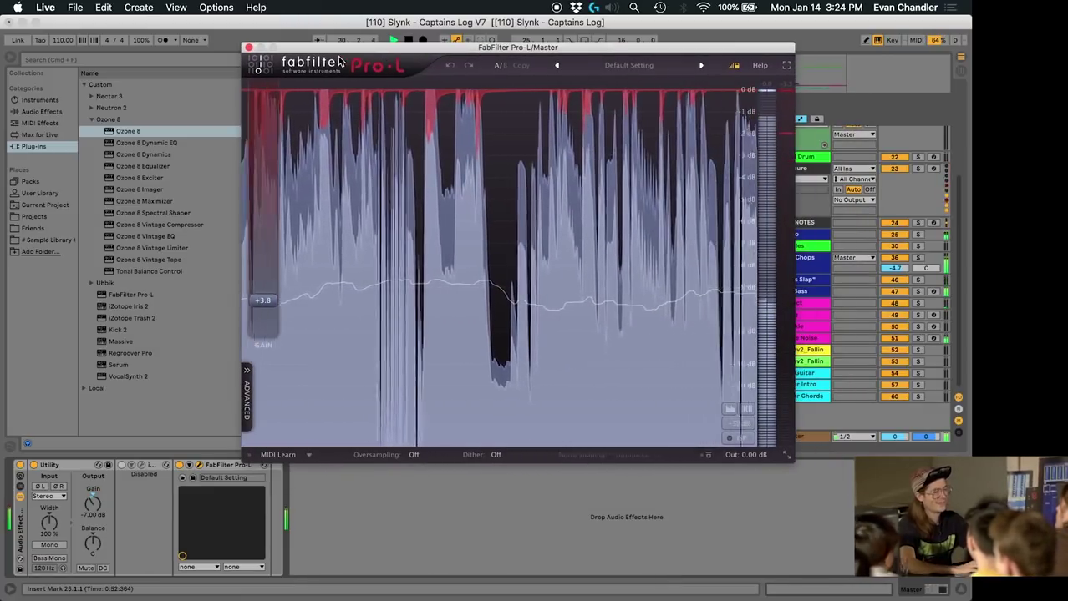
pyautogui.click(249, 48)
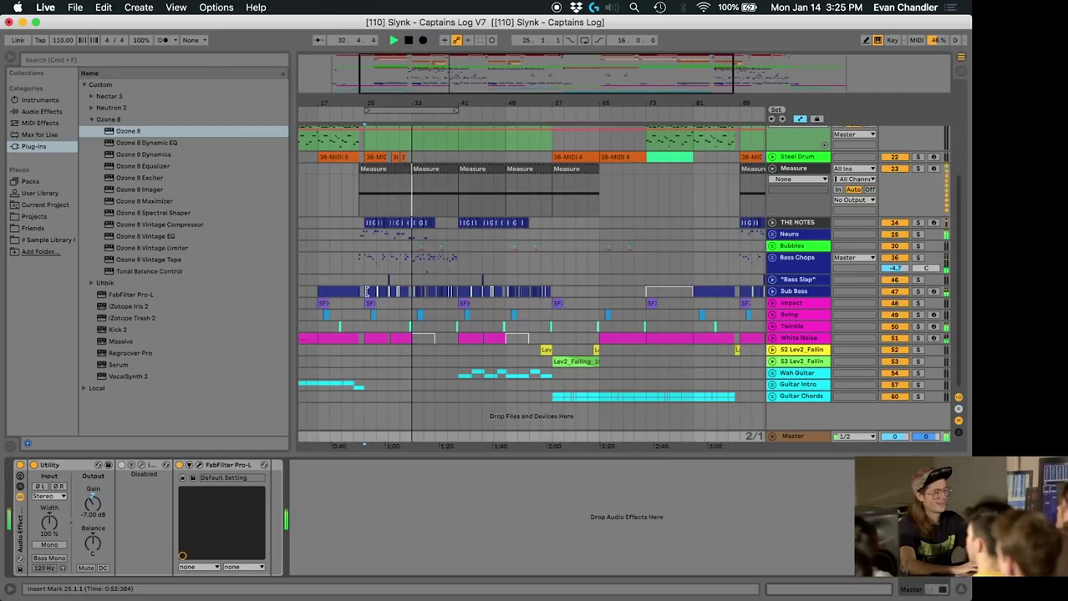
pyautogui.press('space')
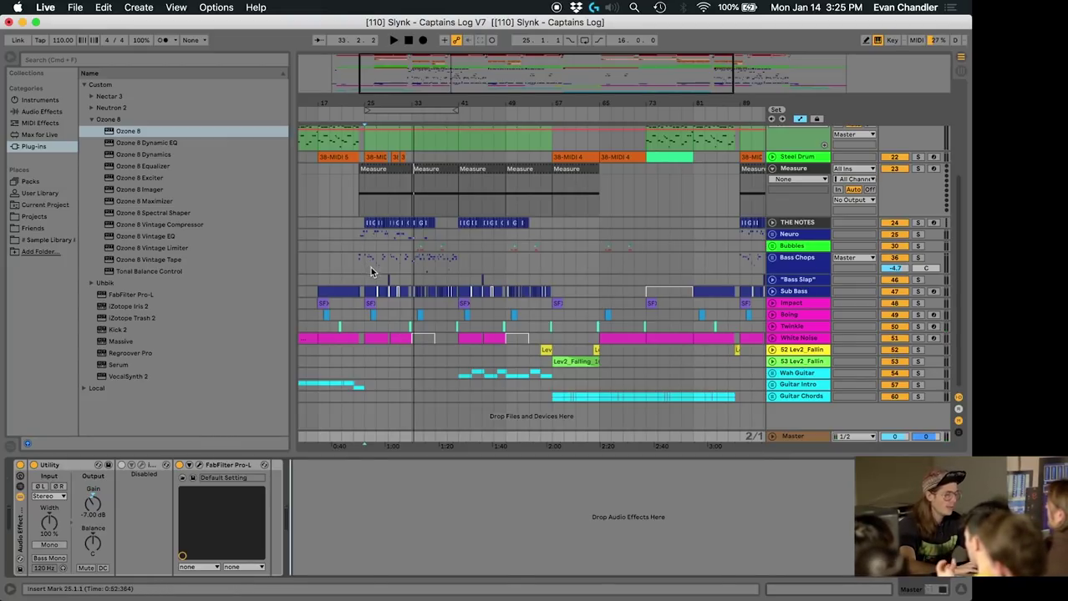
pyautogui.click(200, 467)
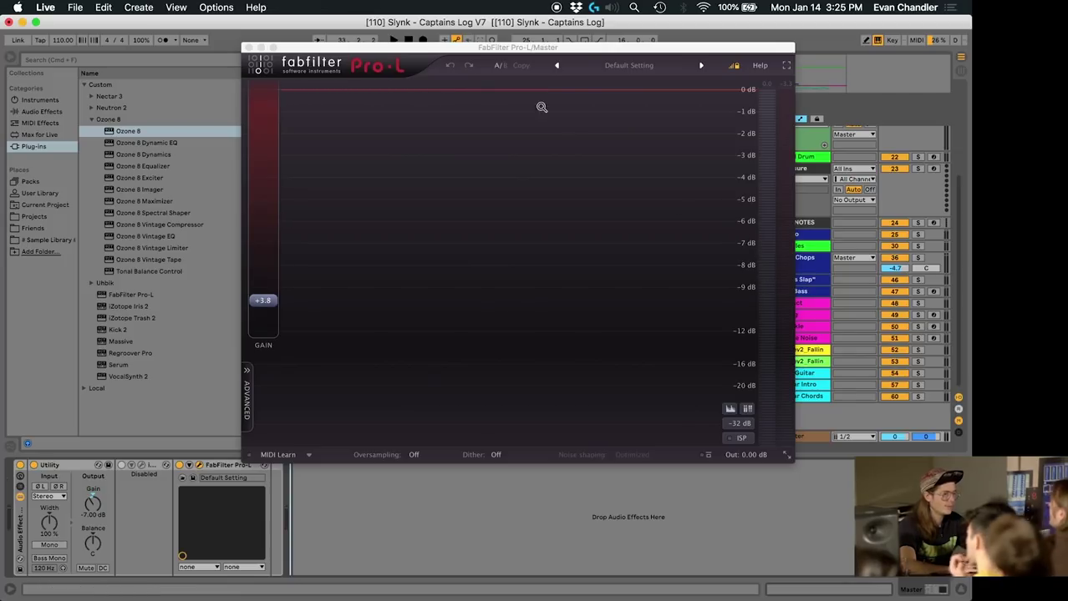
pyautogui.click(248, 47)
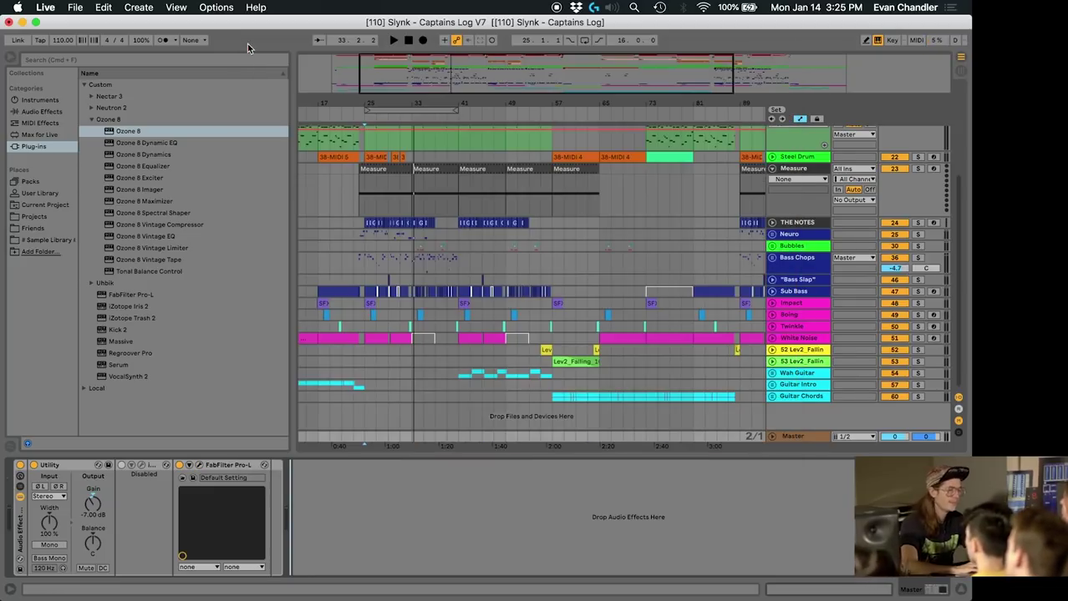
# - Unfold the Bass Chops group to examine its individual bass tracks
pyautogui.hscroll(-1, 681, 243)
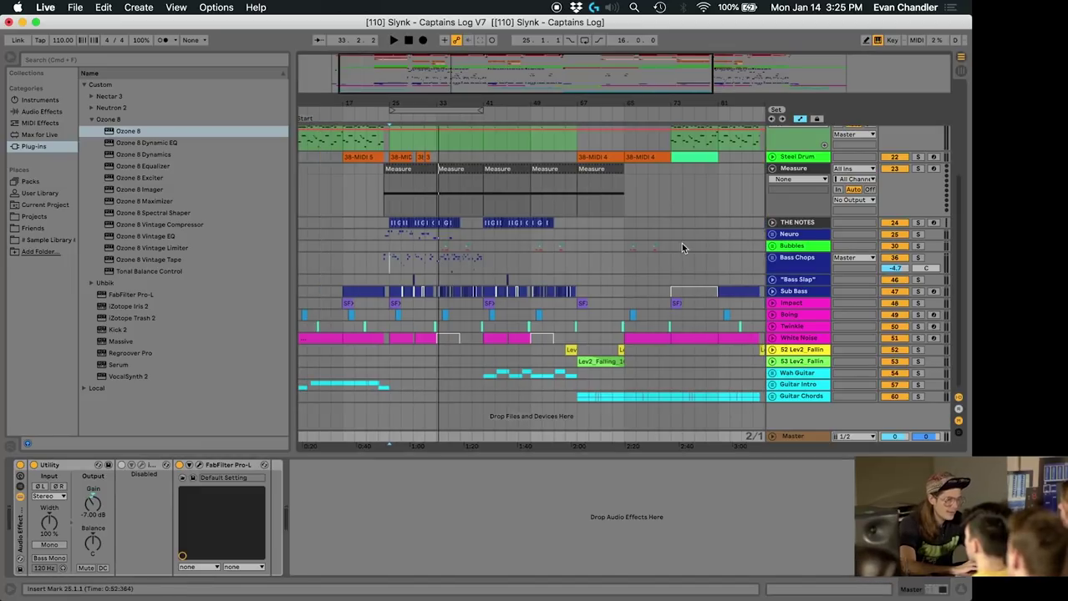
pyautogui.click(772, 257)
pyautogui.scroll(-5, 516, 262)
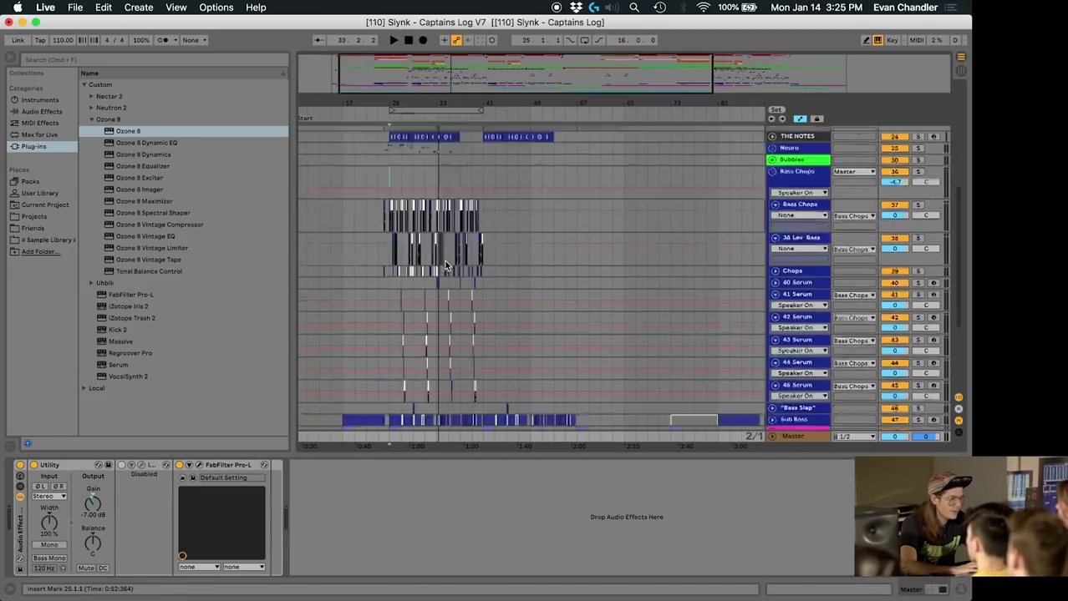
# - Play the 38 Lev_Bass clips after bar 25 in solo, and unfold the Chops track to audition its Lev_B clip in solo
pyautogui.moveTo(447, 105); pyautogui.dragTo(659, 177)
pyautogui.scroll(3, 658, 180)
pyautogui.hscroll(-5, 655, 182)
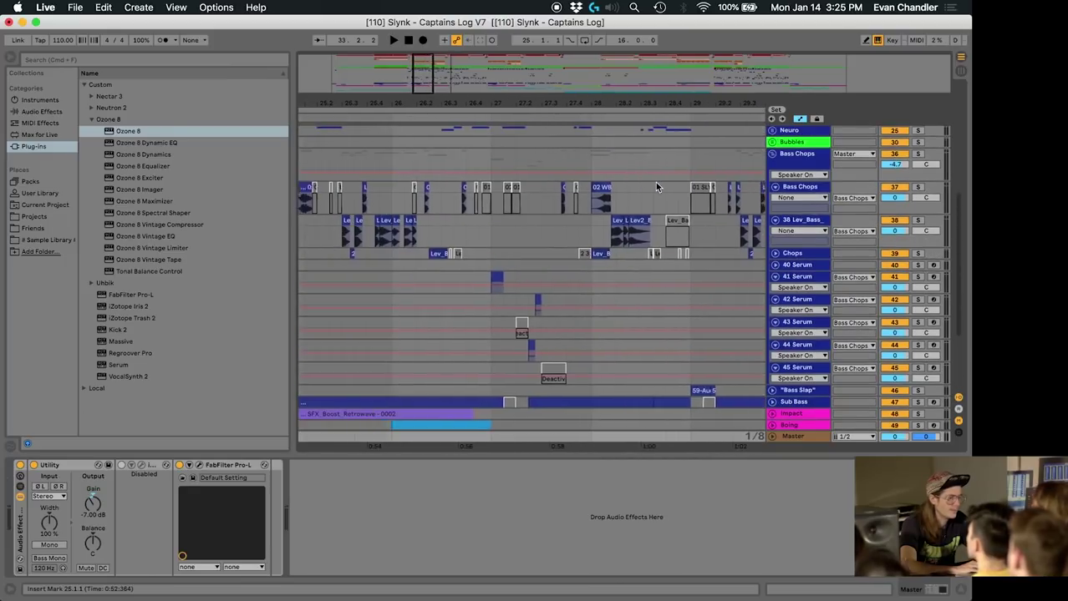
pyautogui.click(421, 217)
pyautogui.press('space')
pyautogui.click(918, 210)
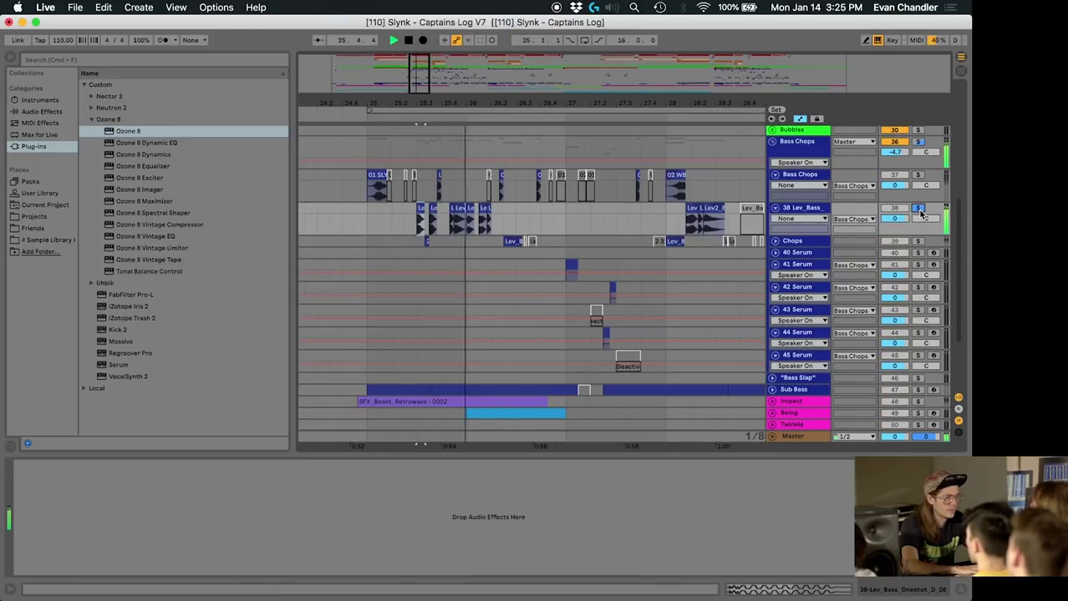
pyautogui.click(775, 242)
pyautogui.click(779, 254)
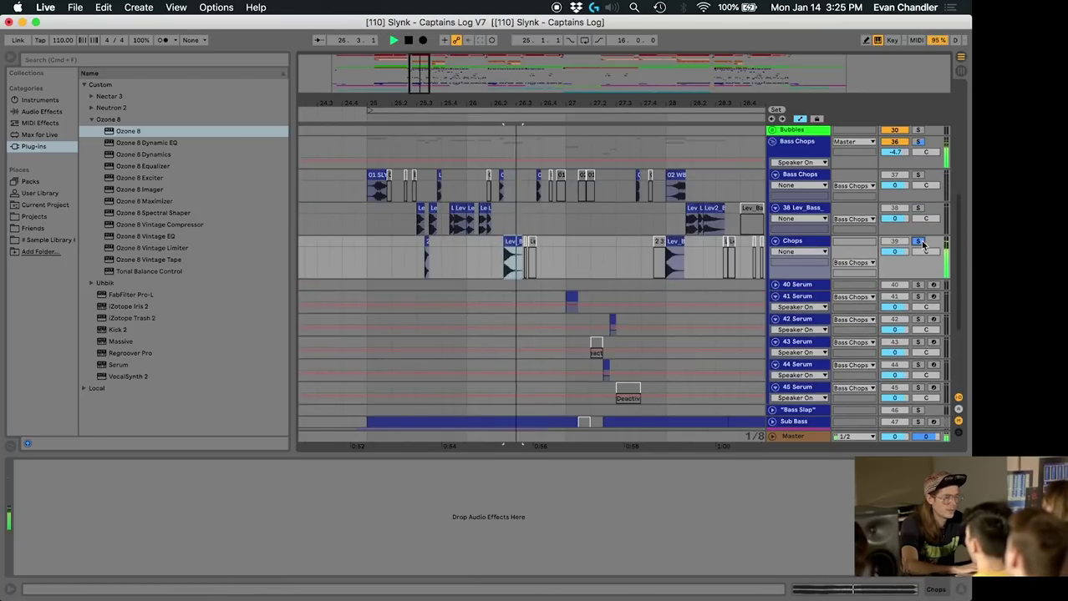
# - Audition the 41 Serum clip at 27.1.1 and the 42 Serum clip at 27.3, each with its own track soloed
pyautogui.click(804, 299)
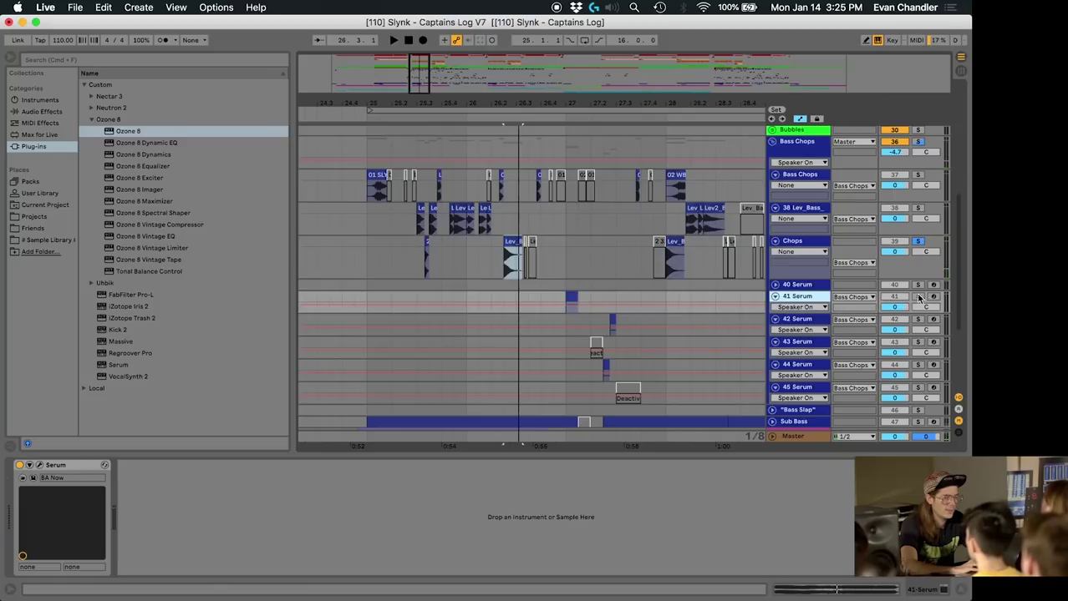
pyautogui.click(566, 293)
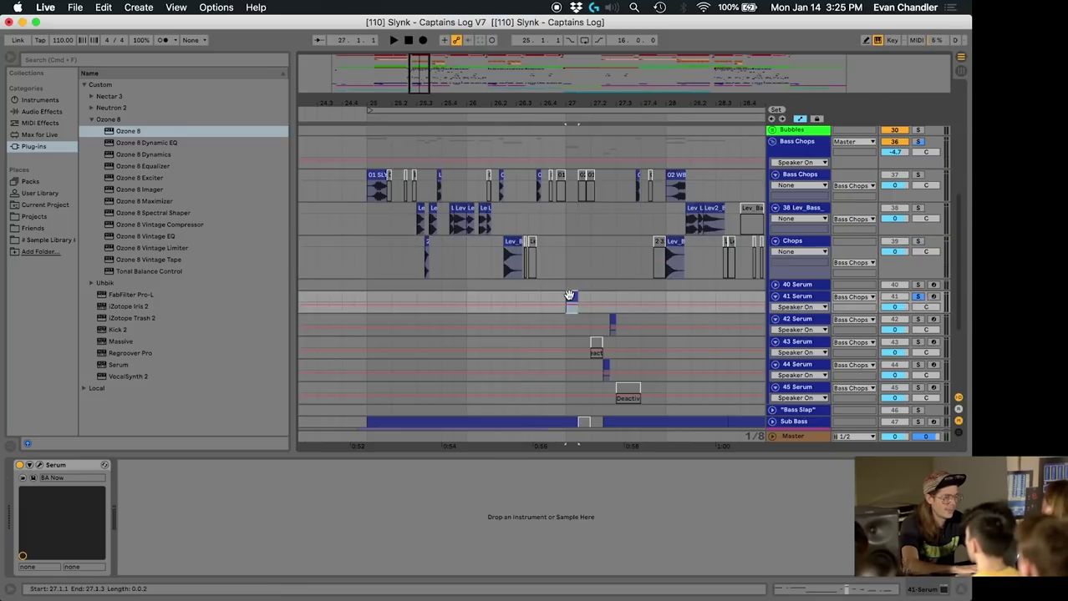
pyautogui.click(613, 322)
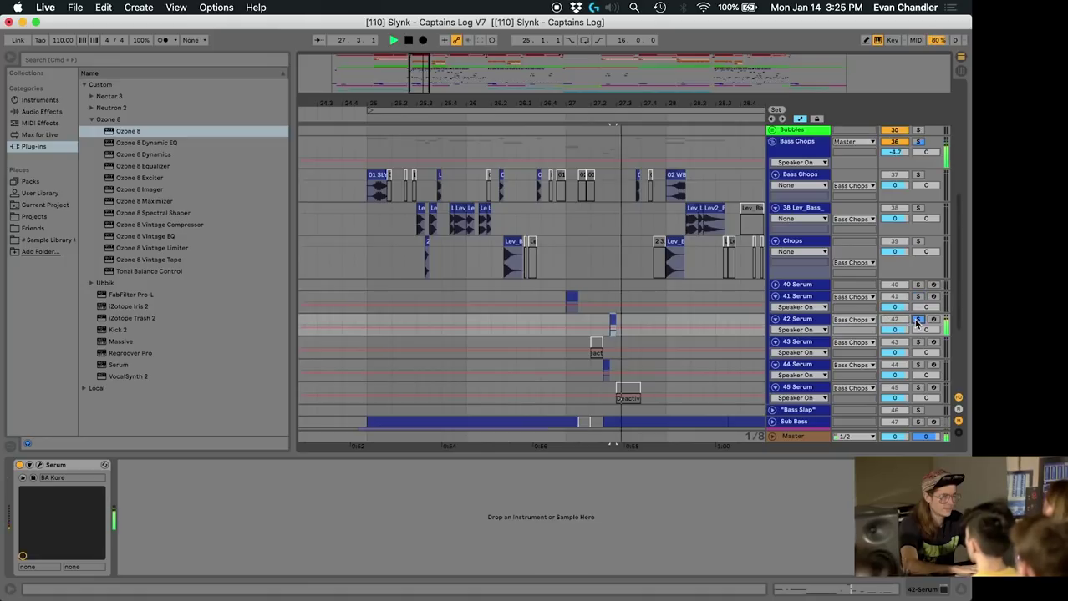